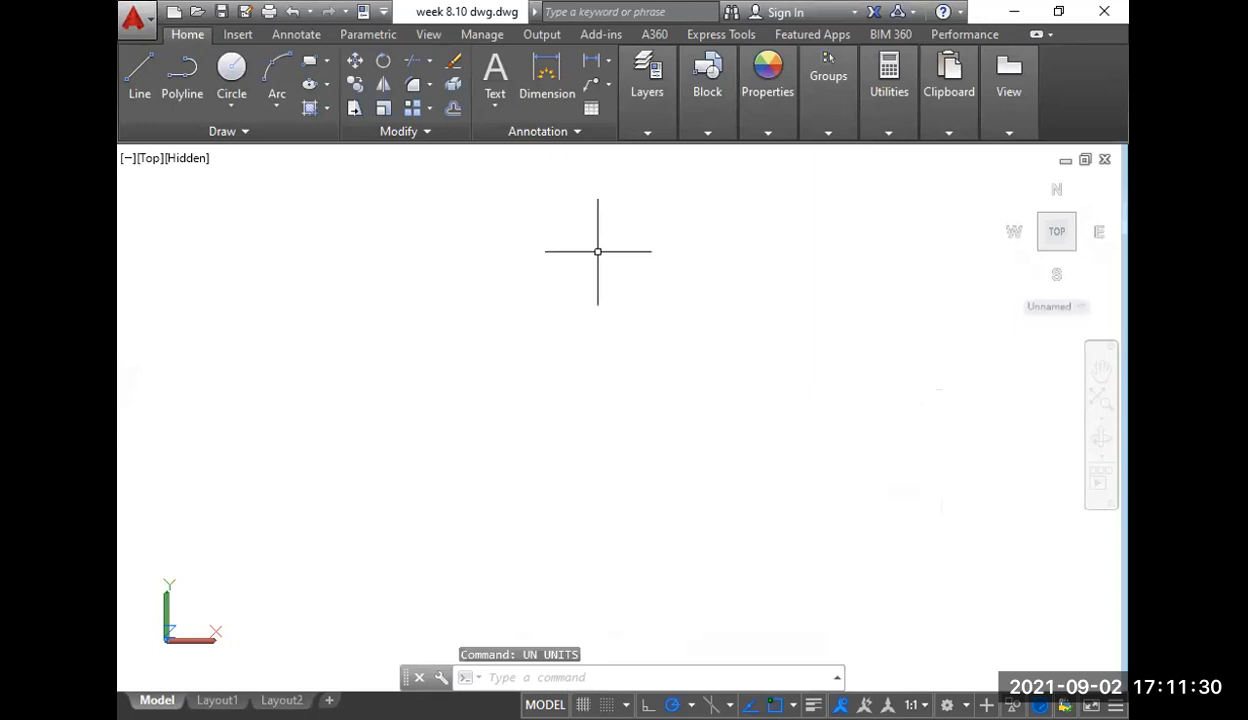
- Set the Standard dimension style's linear precision to 0.000 and review its text and arrow settings
{"action": "type", "text": "d"}
{"action": "key", "text": "Return"}
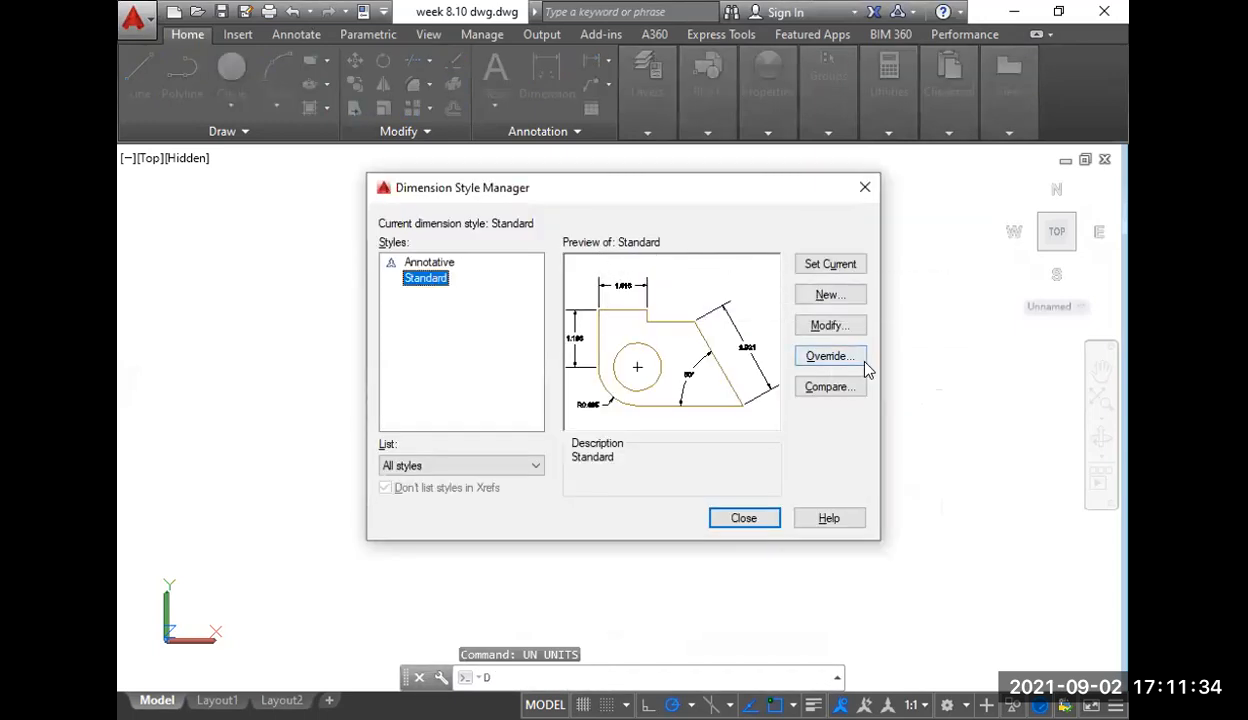
{"action": "left_click", "coordinate": [845, 328]}
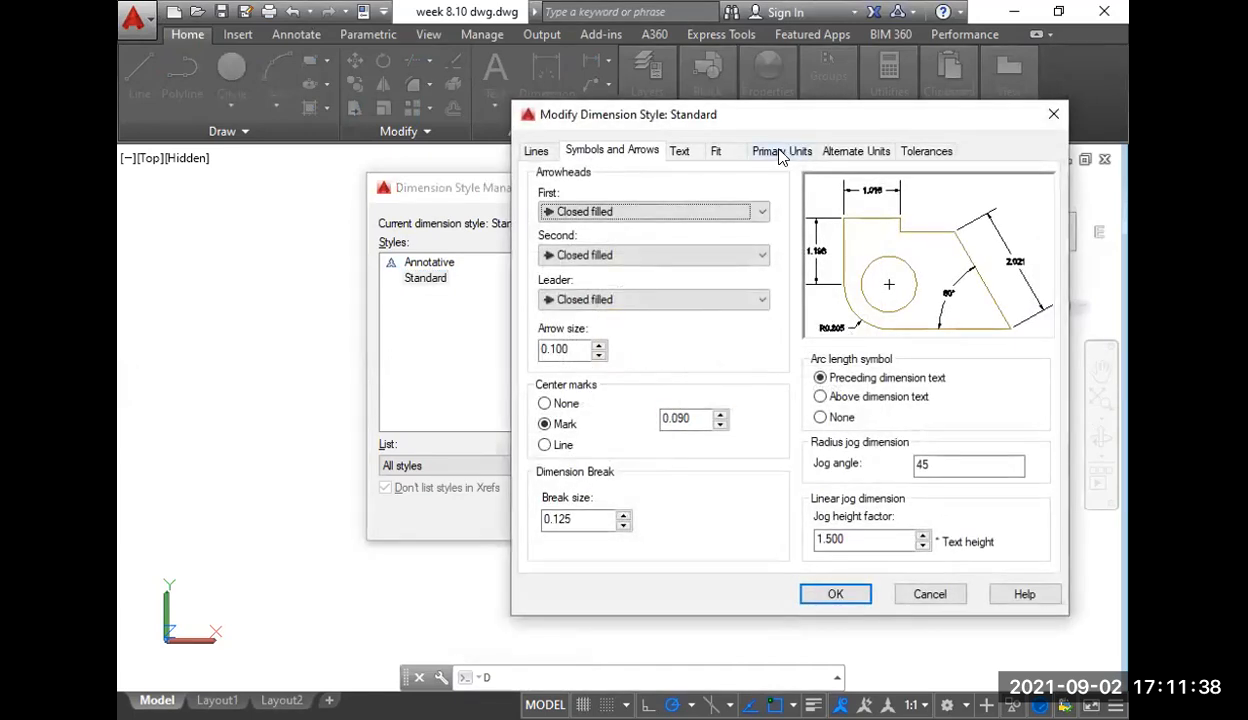
{"action": "left_click", "coordinate": [780, 152]}
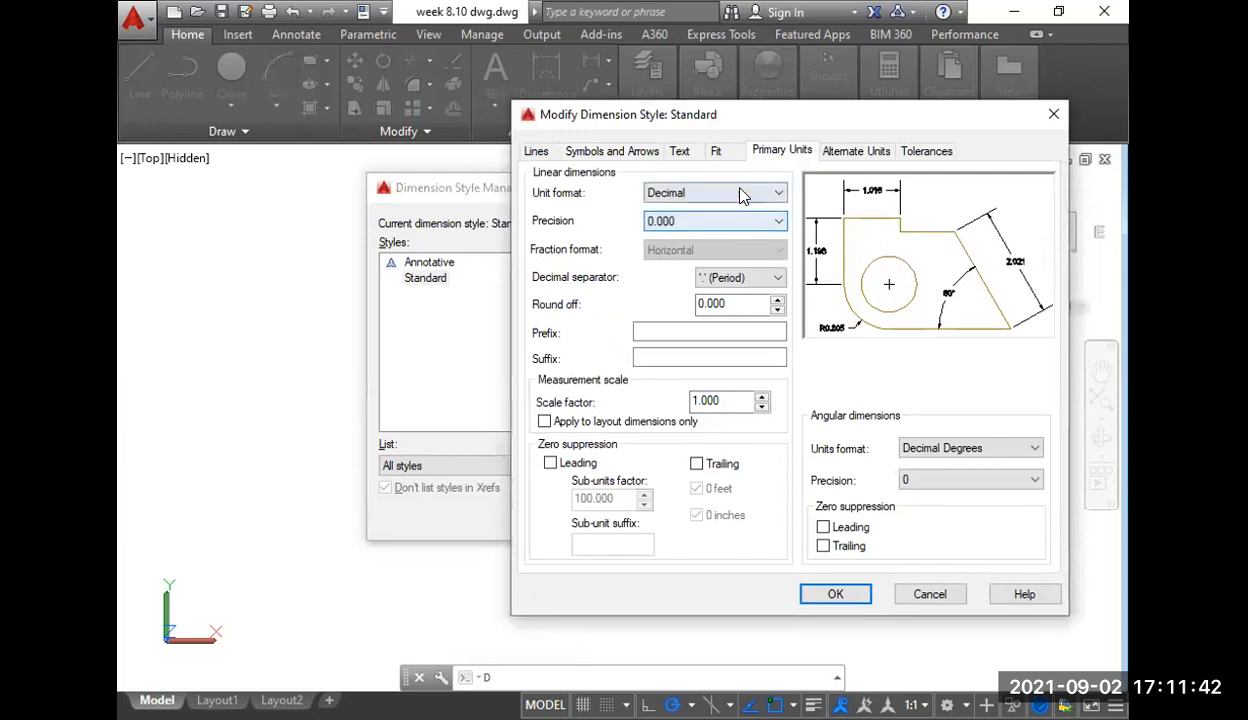
{"action": "left_click", "coordinate": [722, 229]}
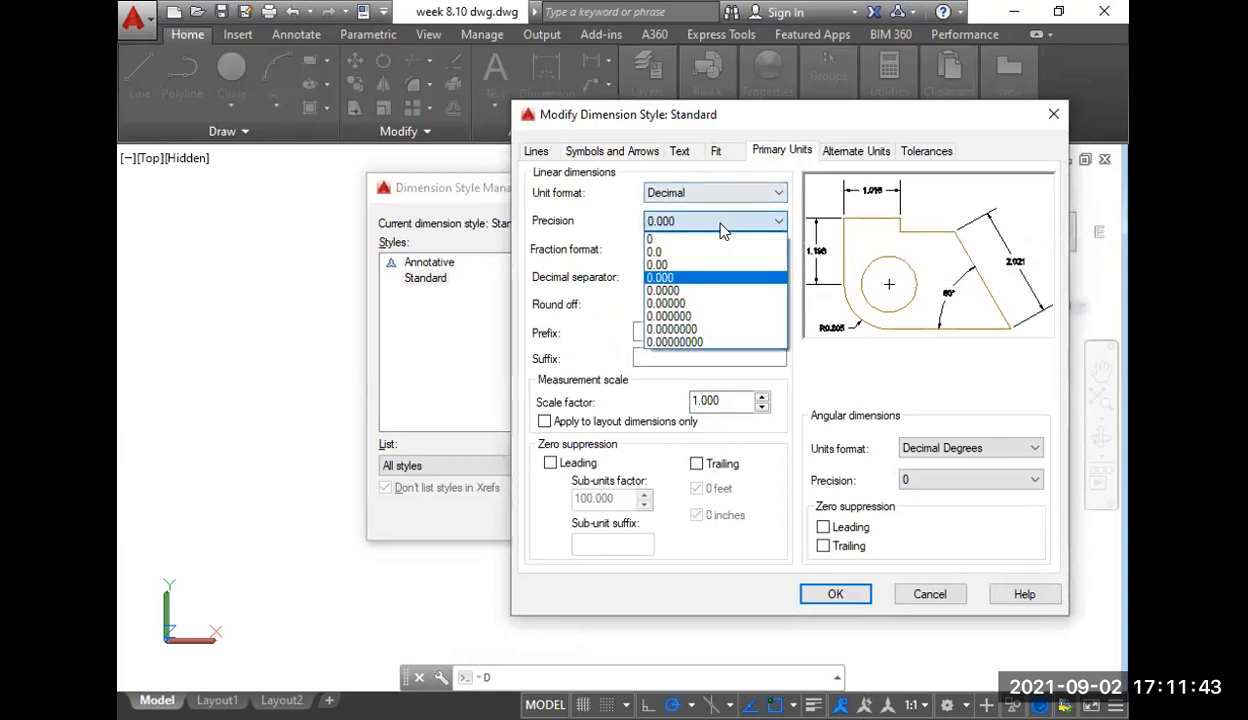
{"action": "left_click", "coordinate": [686, 280]}
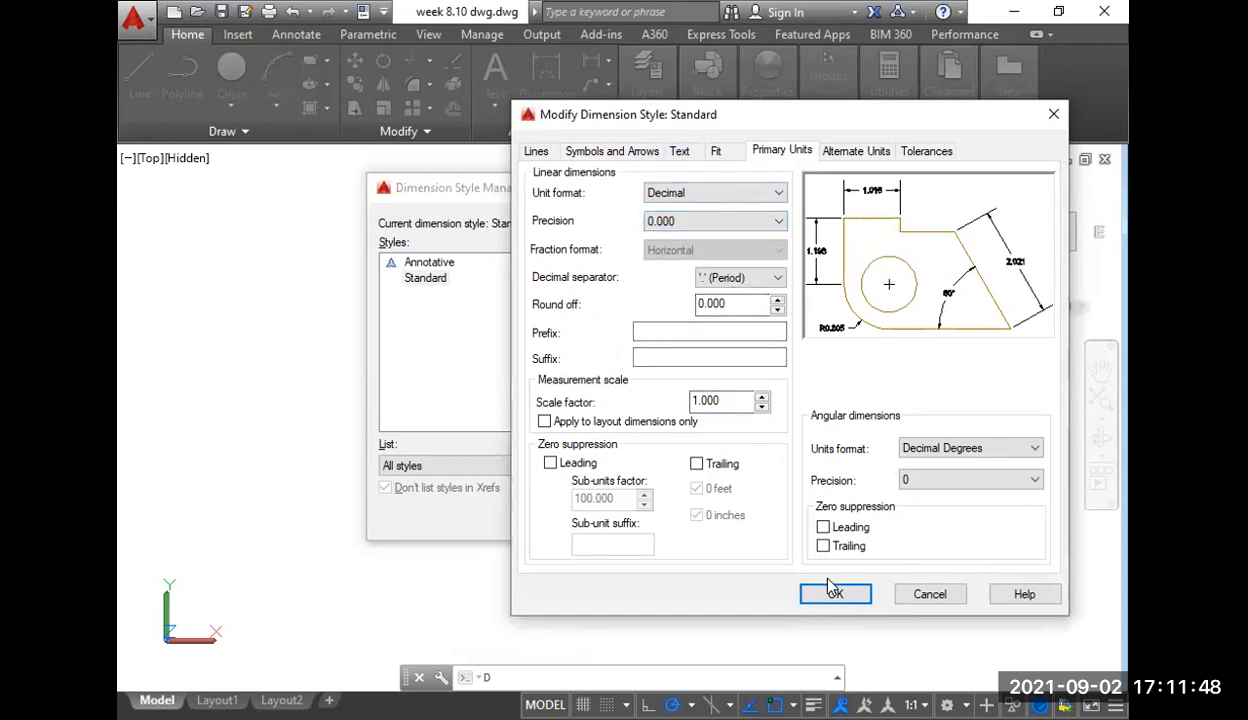
{"action": "left_click", "coordinate": [679, 151]}
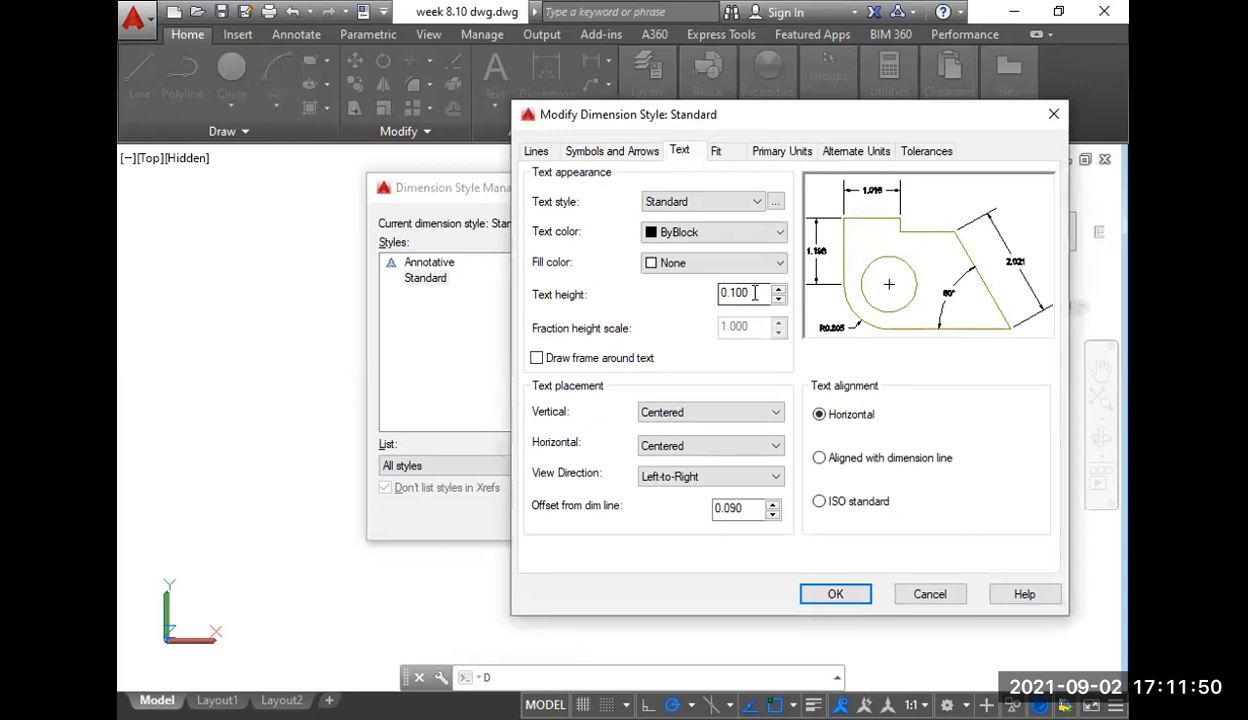
{"action": "left_click", "coordinate": [590, 154]}
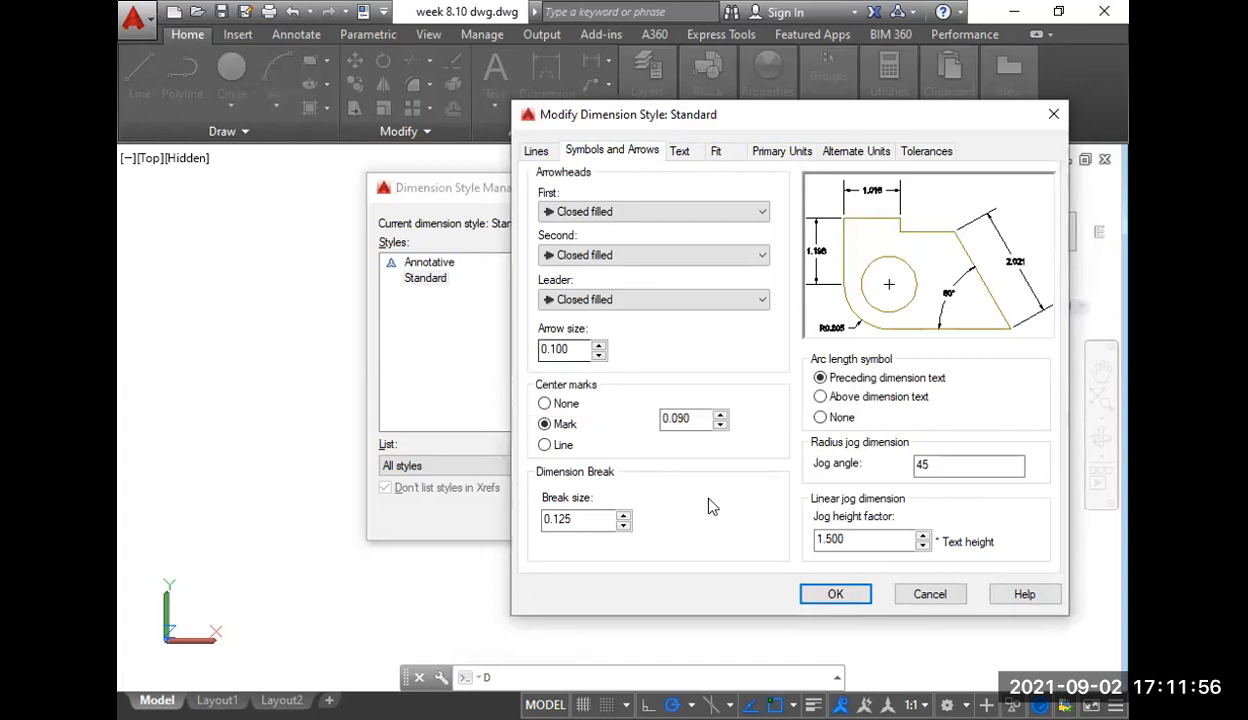
{"action": "left_click", "coordinate": [830, 594]}
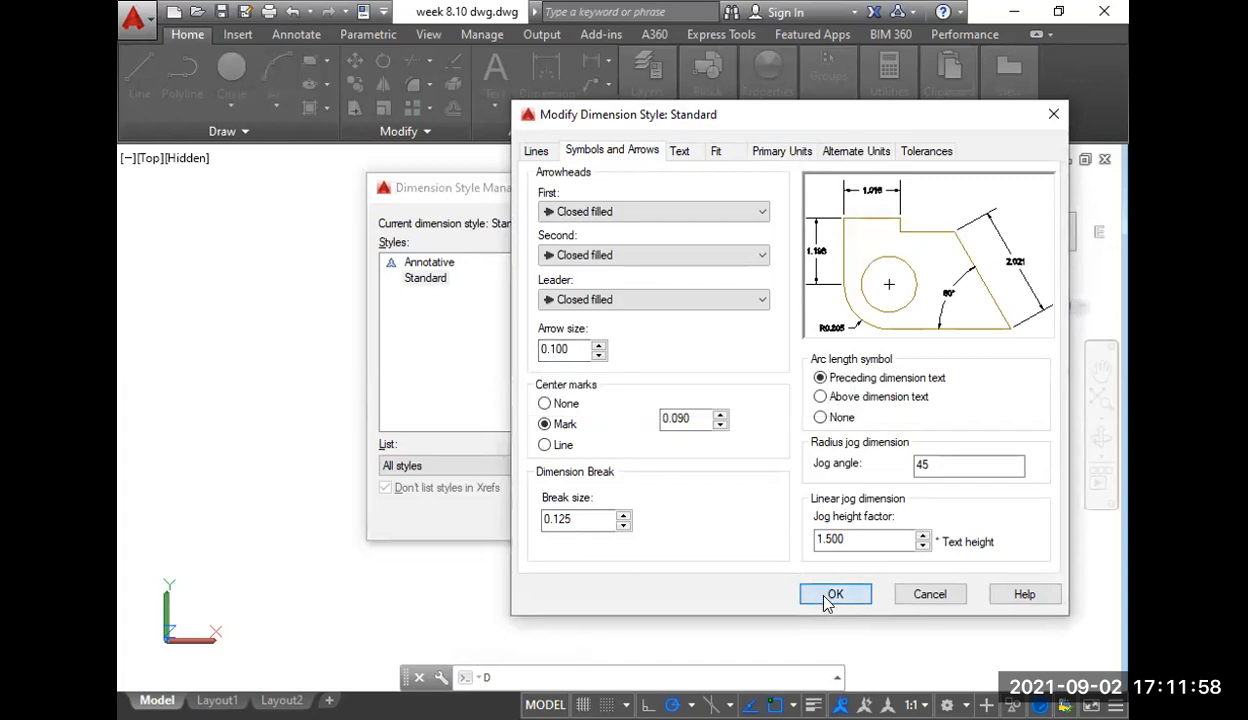
- Make Standard the current dimension style and close the Dimension Style Manager
{"action": "left_click", "coordinate": [424, 283]}
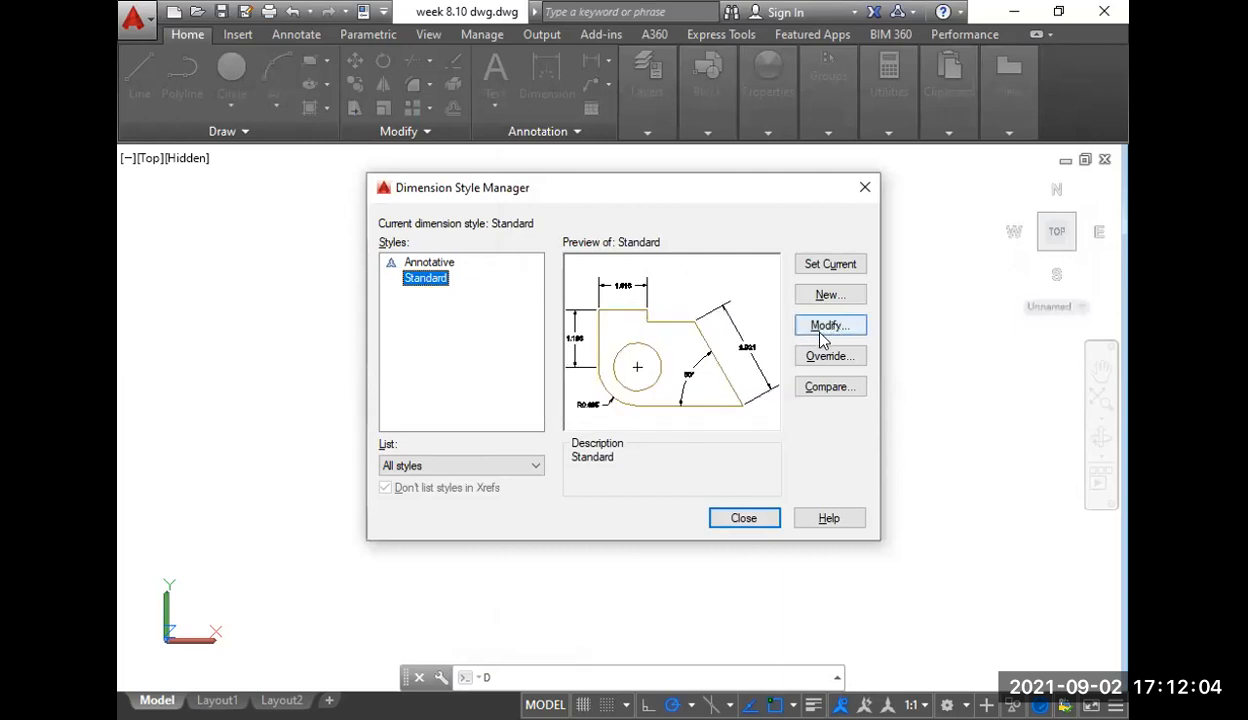
{"action": "left_click", "coordinate": [830, 264]}
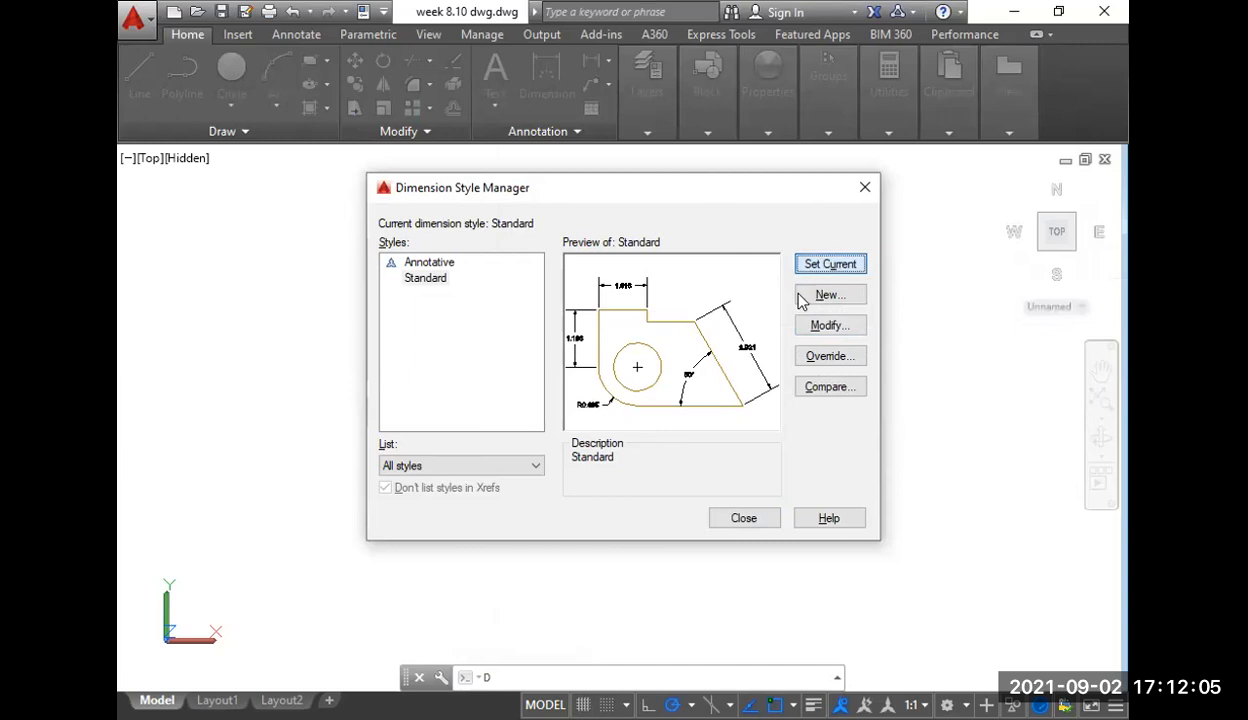
{"action": "left_click", "coordinate": [748, 522]}
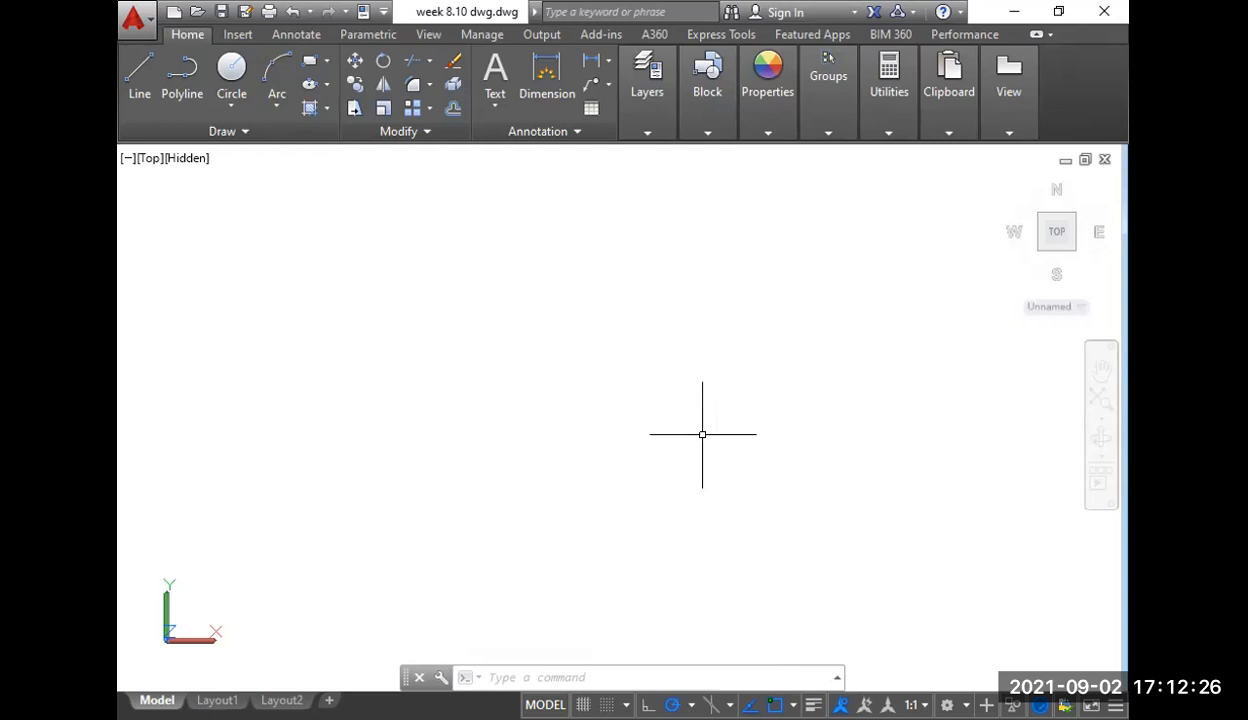
- Draw a circle with a diameter of 1.50 near the middle of the empty drawing area
{"action": "type", "text": "c"}
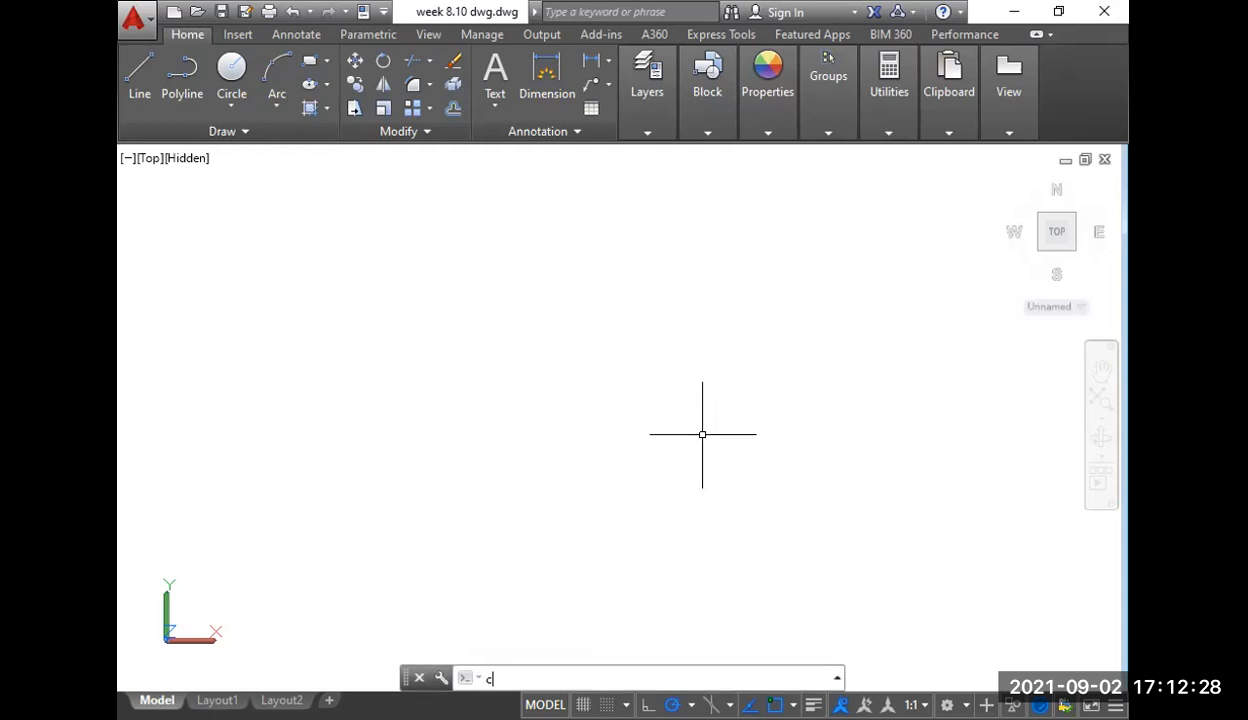
{"action": "key", "text": "Return"}
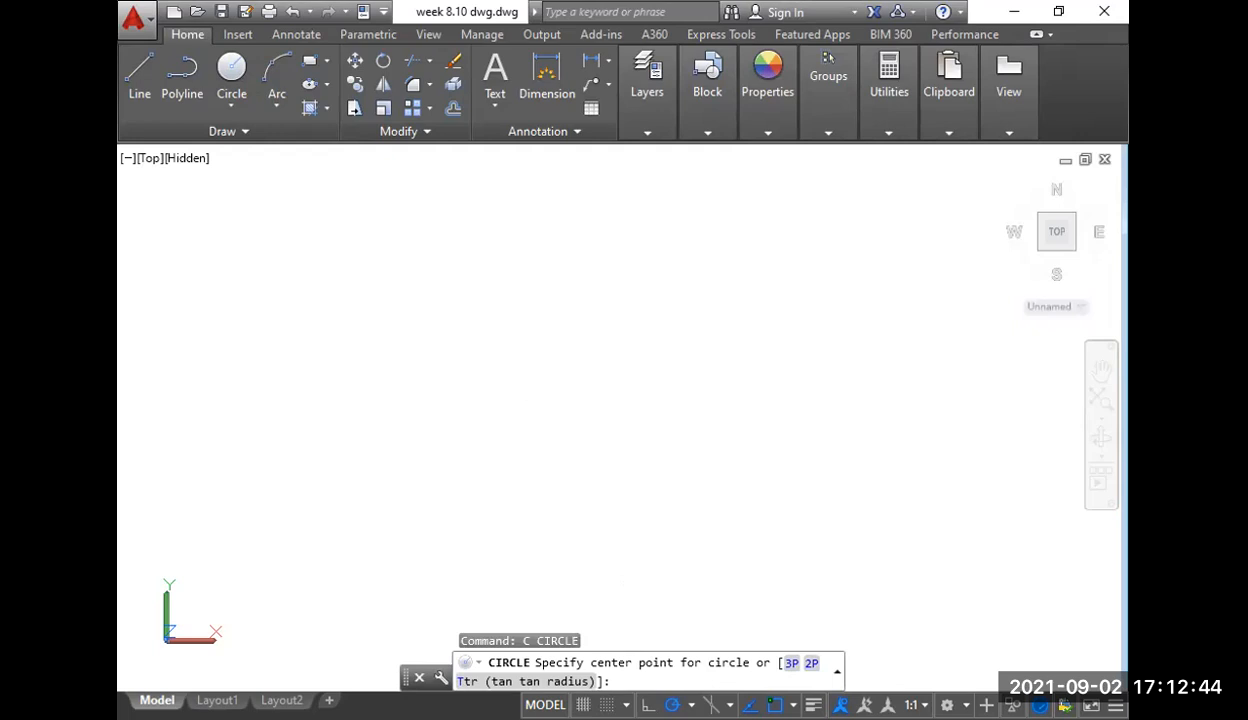
{"action": "left_click", "coordinate": [574, 374]}
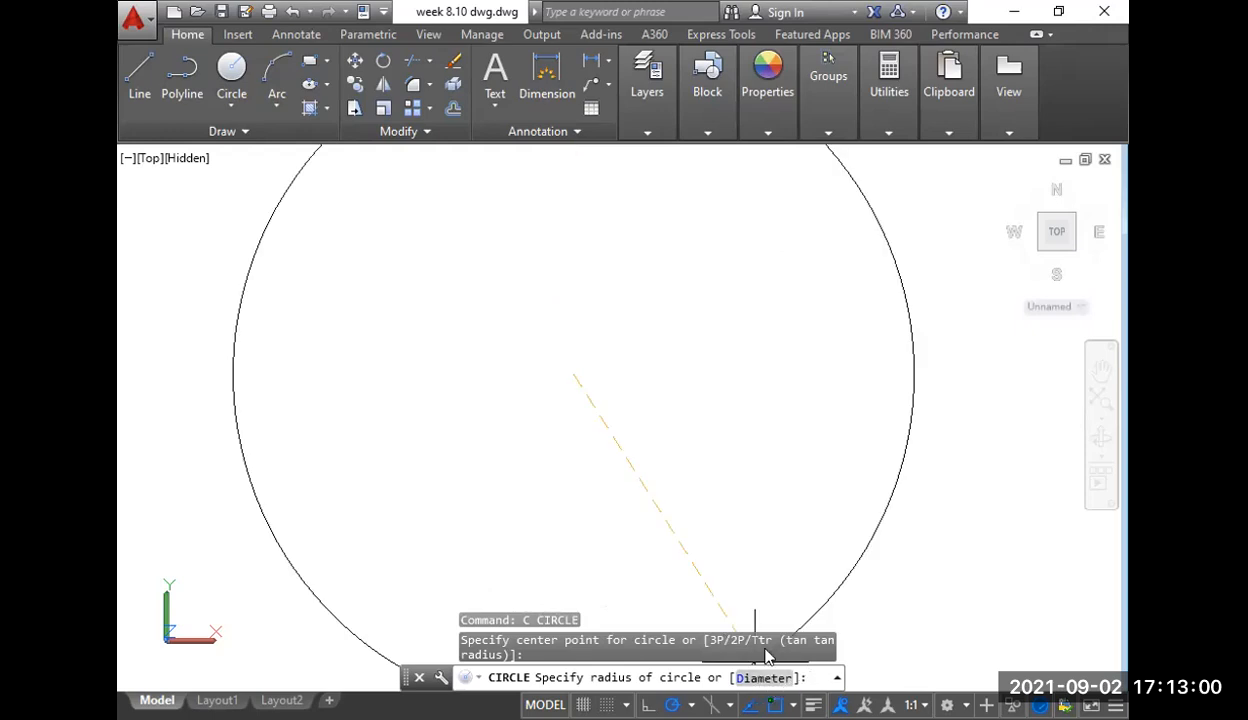
{"action": "type", "text": "d"}
{"action": "key", "text": "Return"}
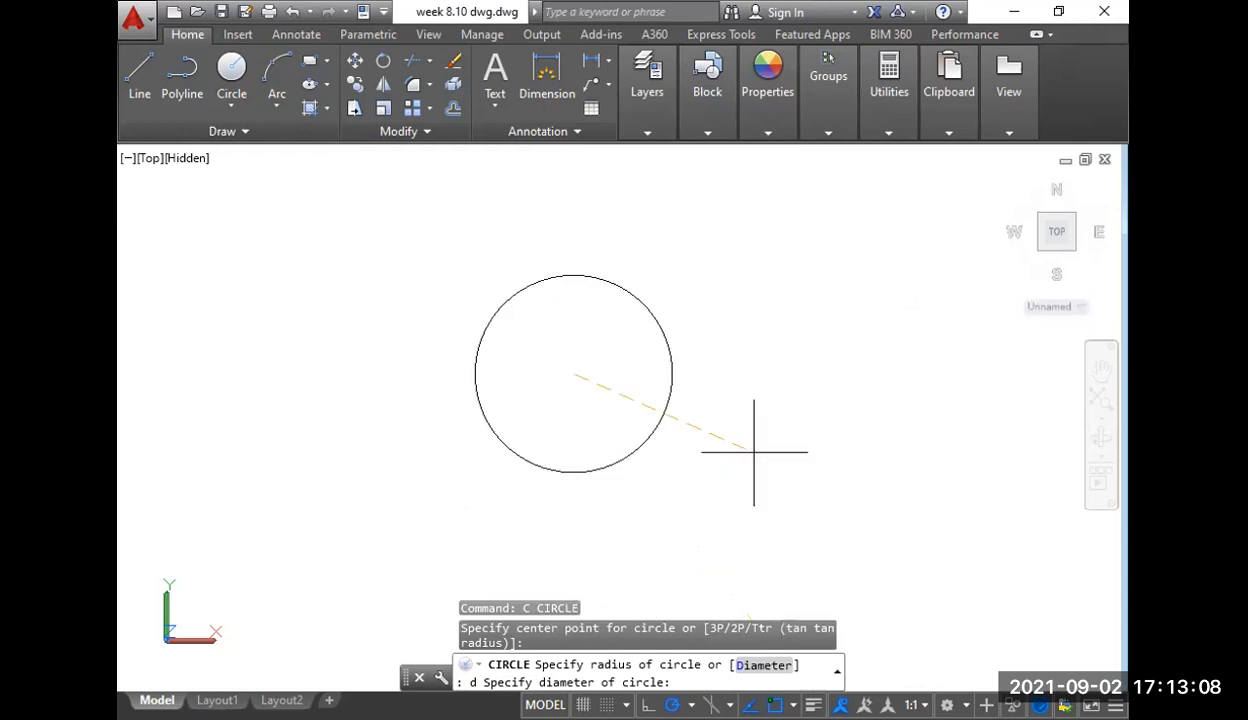
{"action": "type", "text": "1.50"}
{"action": "key", "text": "space"}
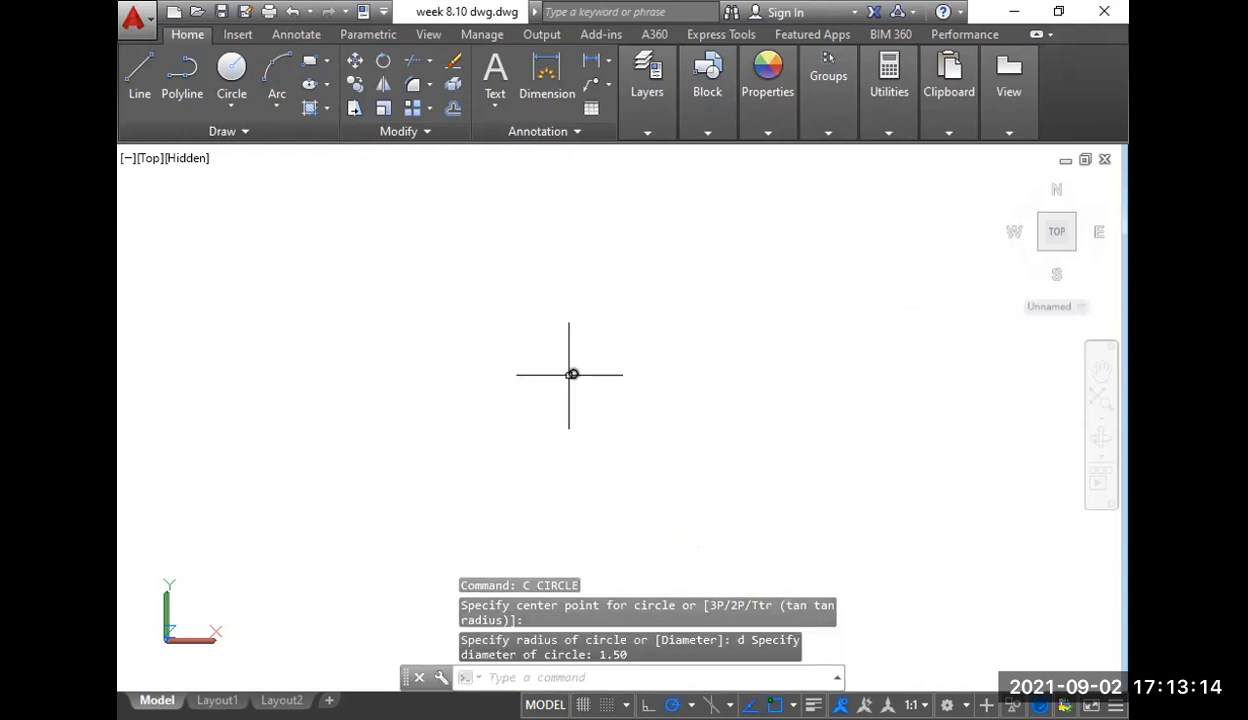
- Add a diameter dimension to the circle, placing its text outside, above and to the left of the circle
{"action": "scroll", "coordinate": [573, 374], "scroll_direction": "up", "scroll_amount": 8}
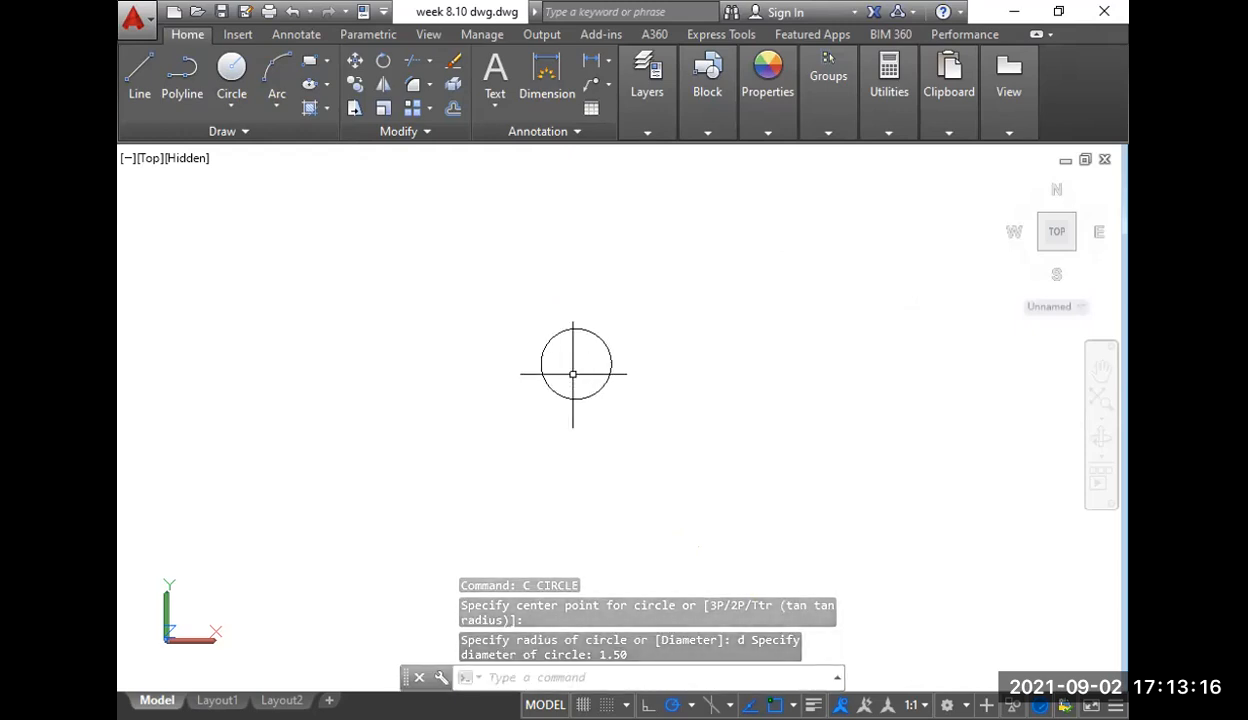
{"action": "scroll", "coordinate": [574, 373], "scroll_direction": "up", "scroll_amount": 6}
{"action": "middle_click_drag", "start_coordinate": [574, 337], "coordinate": [544, 462]}
{"action": "key", "text": "Escape"}
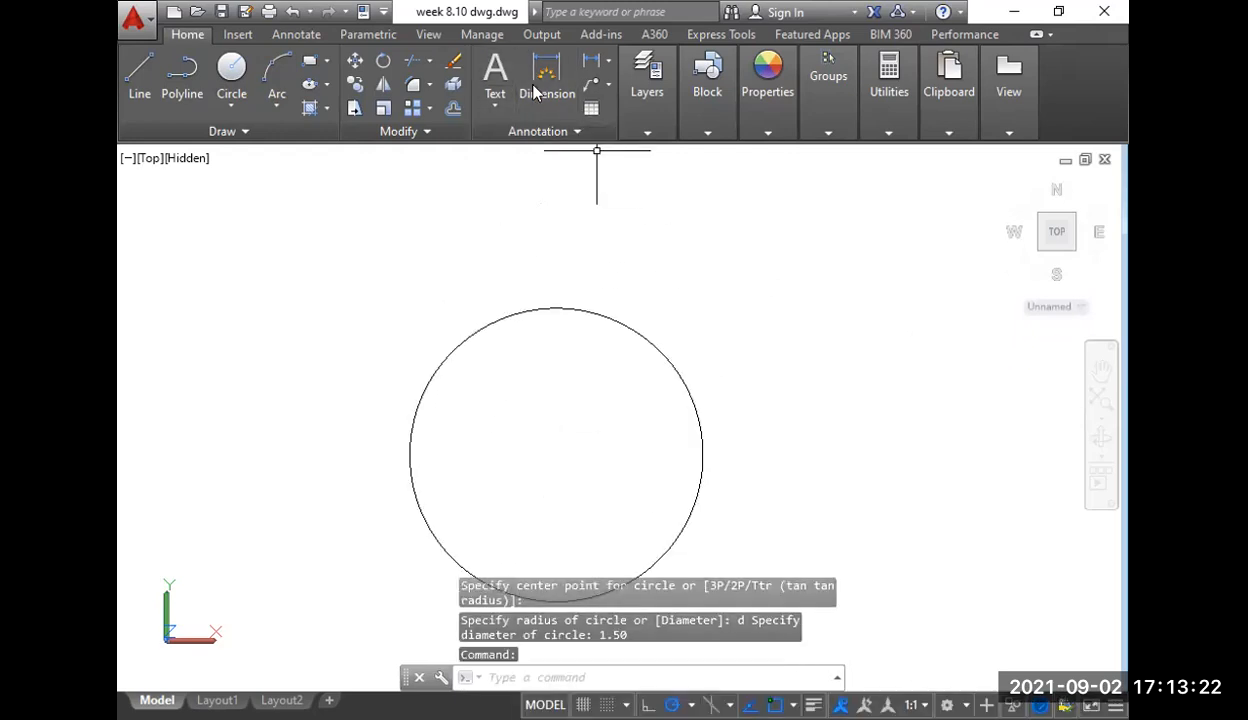
{"action": "left_click", "coordinate": [598, 61]}
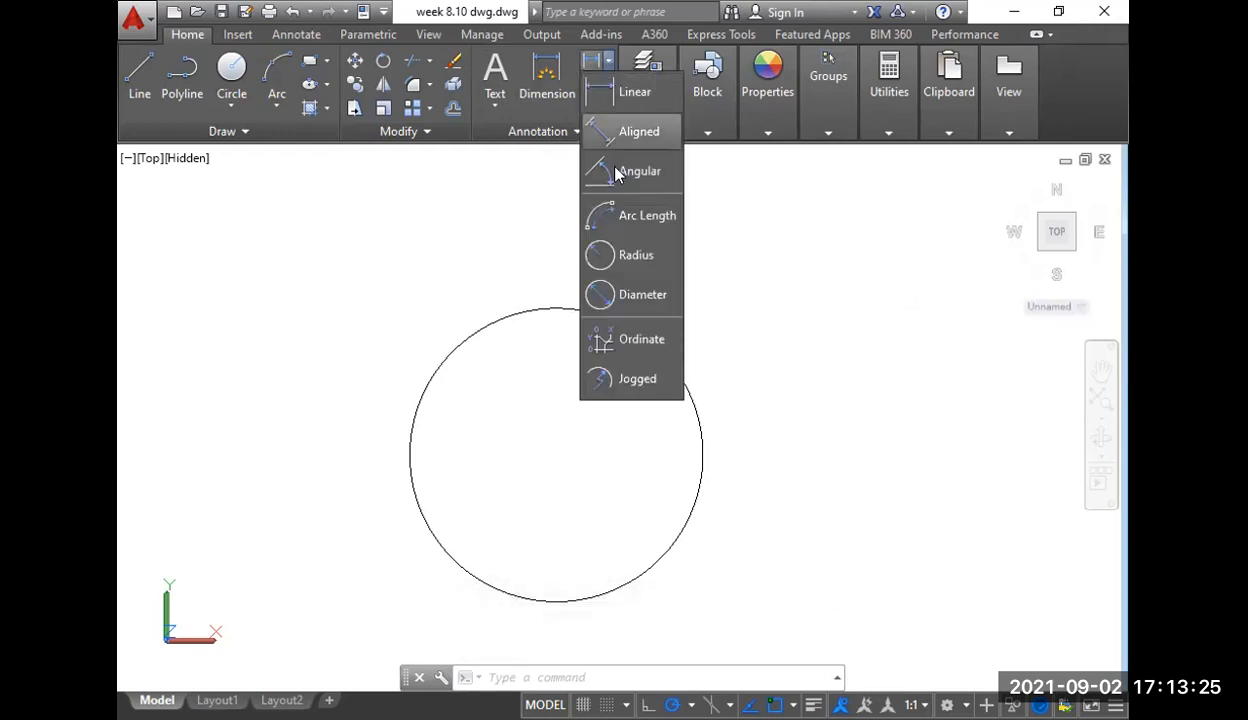
{"action": "left_click", "coordinate": [640, 296]}
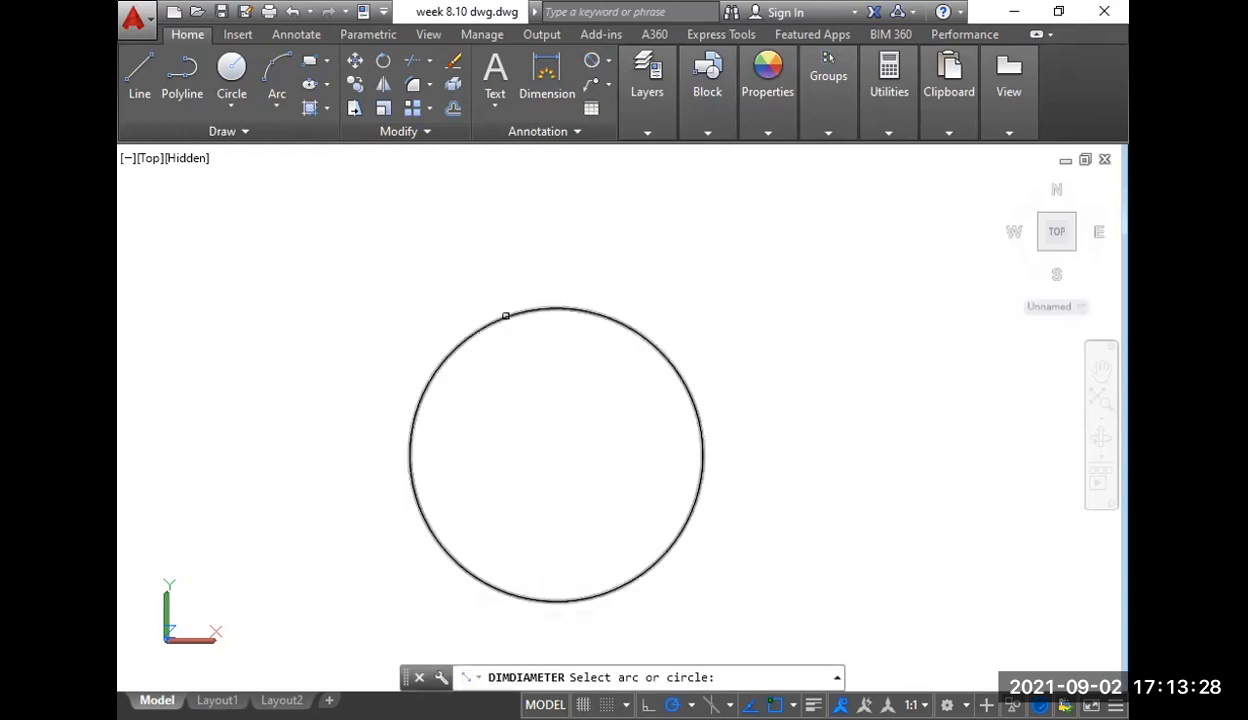
{"action": "left_click", "coordinate": [506, 315]}
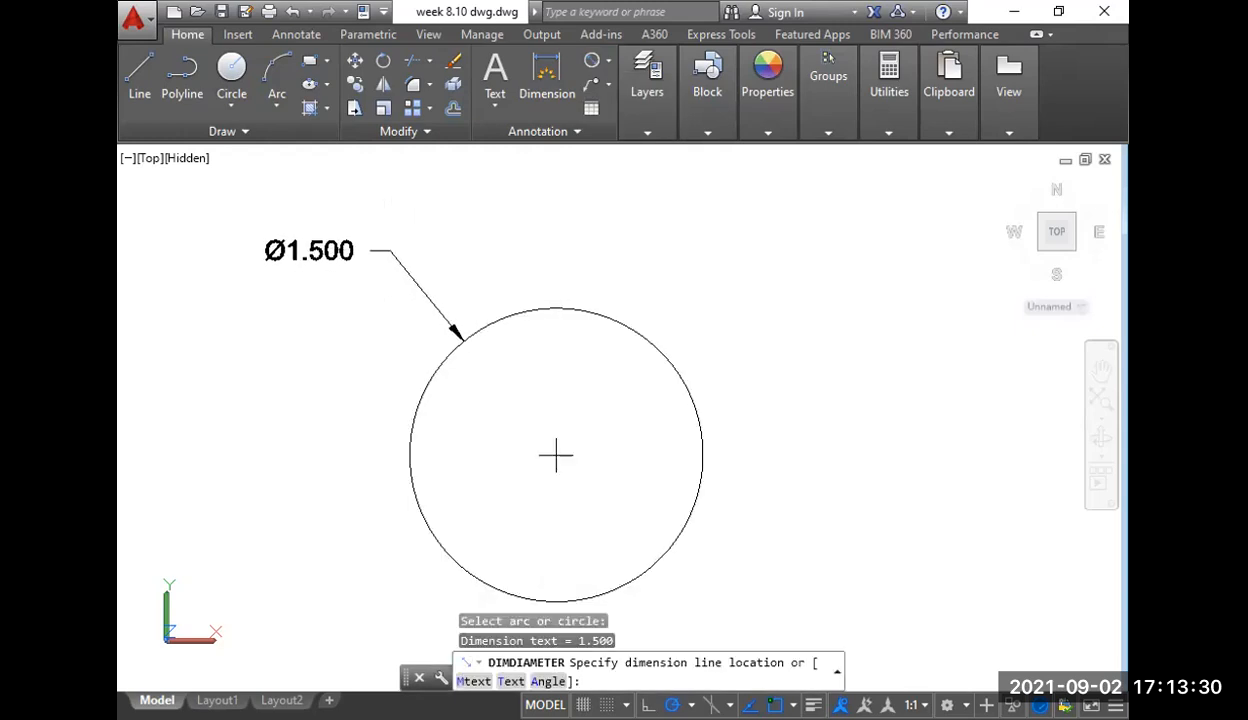
{"action": "left_click", "coordinate": [390, 251]}
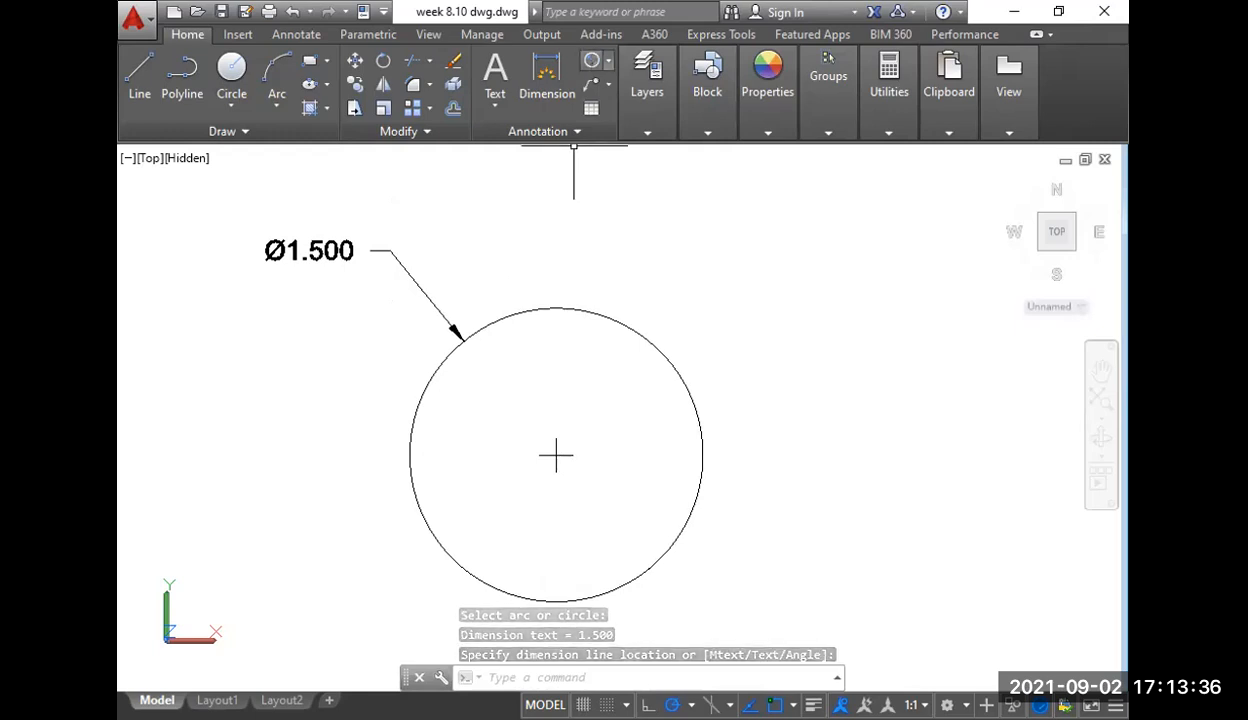
- Draw a concentric circle with a diameter of .75 inside the 1.50 circle
{"action": "type", "text": "c"}
{"action": "key", "text": "Return"}
{"action": "left_click", "coordinate": [556, 456]}
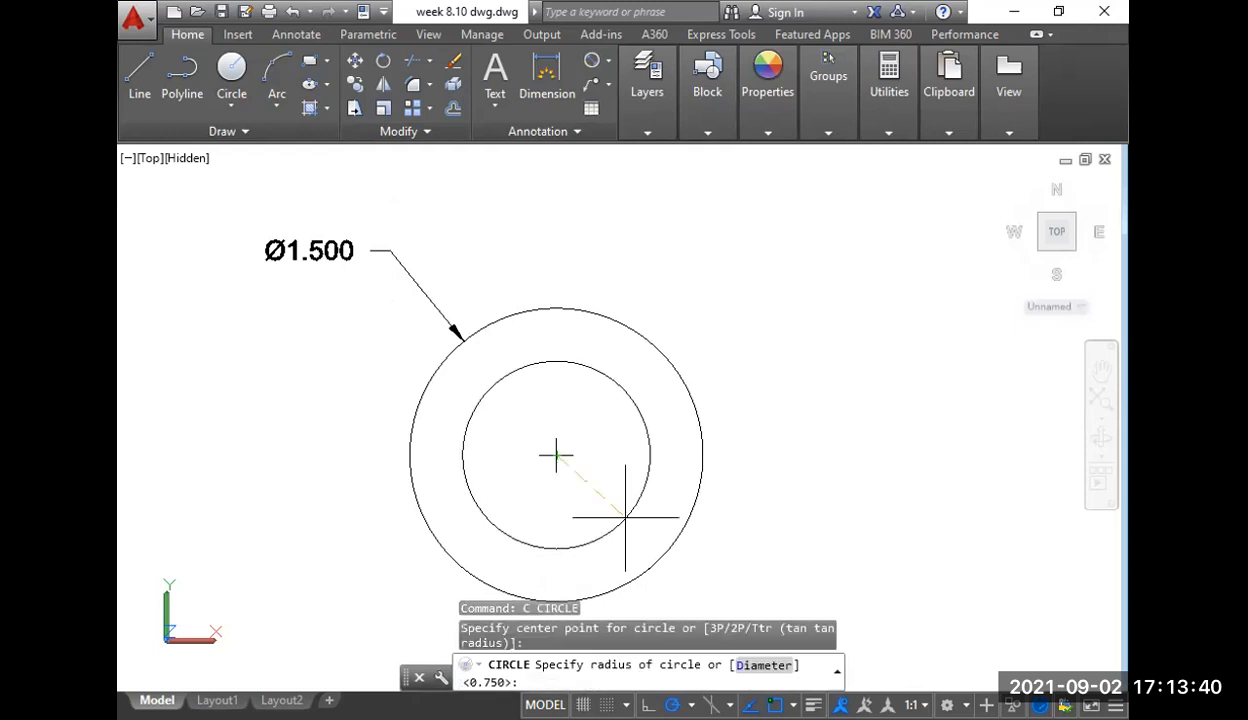
{"action": "type", "text": "d"}
{"action": "key", "text": "Return"}
{"action": "type", "text": ".75"}
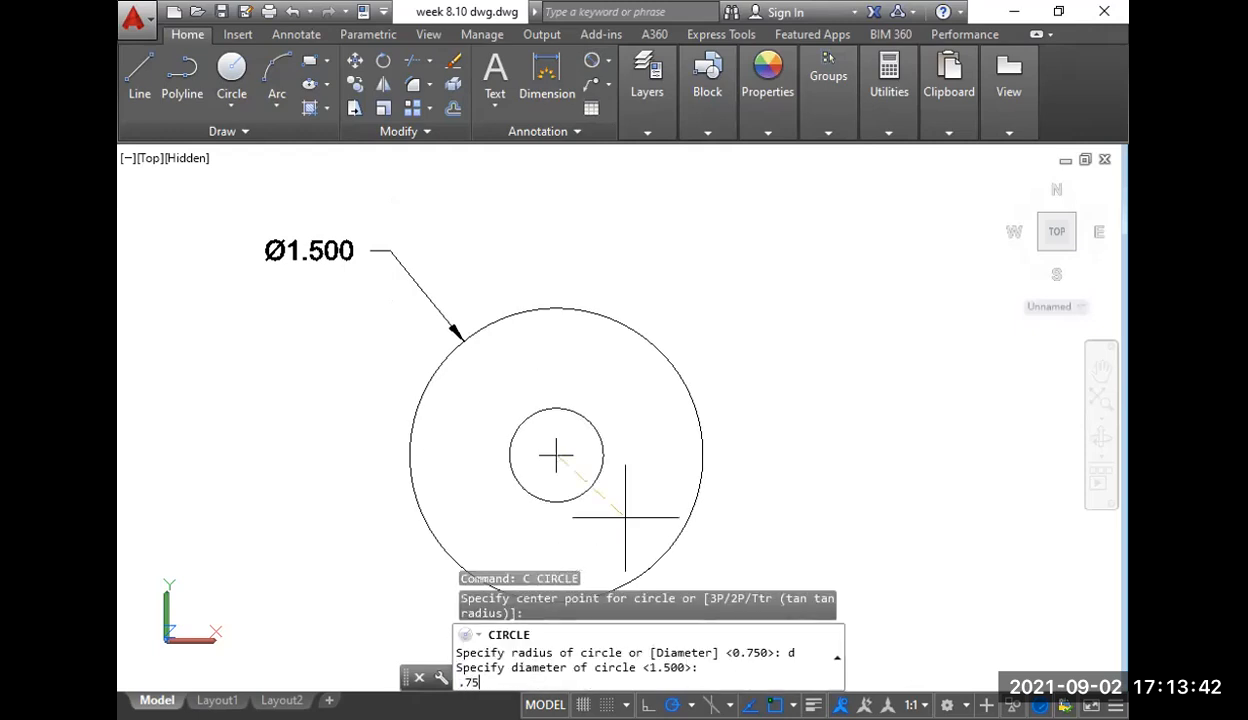
{"action": "key", "text": "Return"}
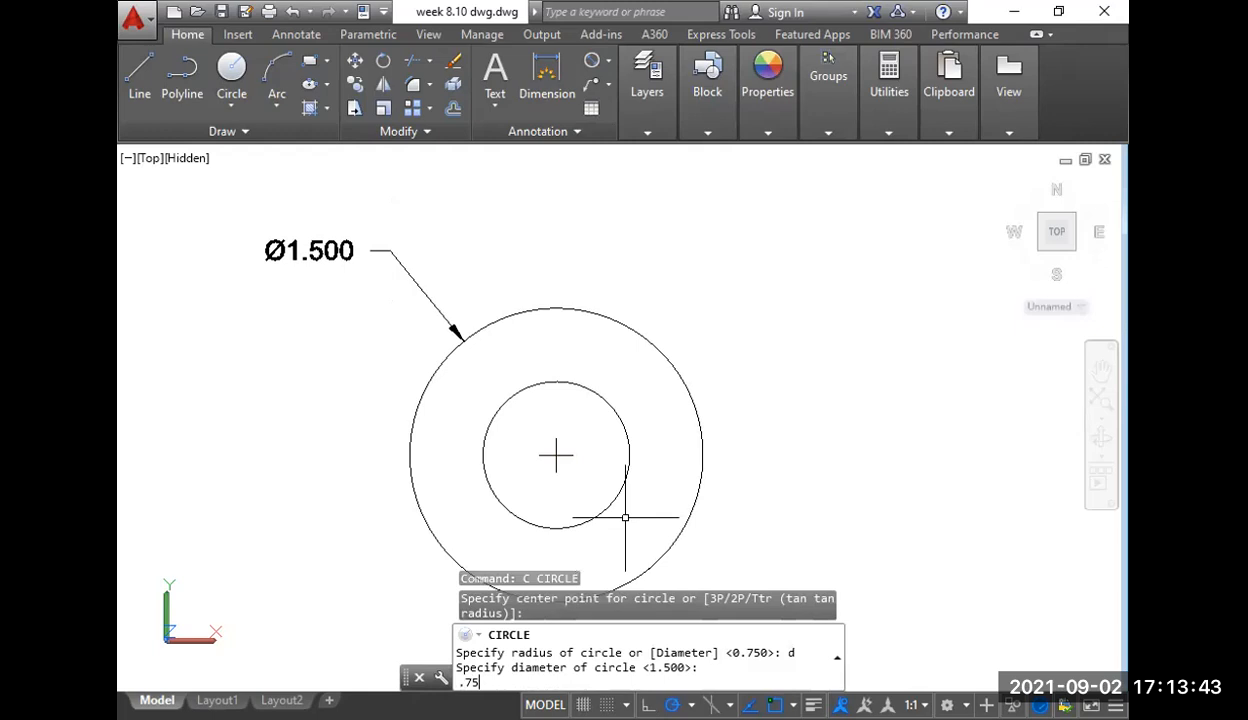
- Add a diameter dimension to the inner circle, placing its text above and to the right of the outer circle
{"action": "key", "text": "Return"}
{"action": "left_click", "coordinate": [588, 62]}
{"action": "left_click", "coordinate": [588, 386]}
{"action": "left_click", "coordinate": [623, 251]}
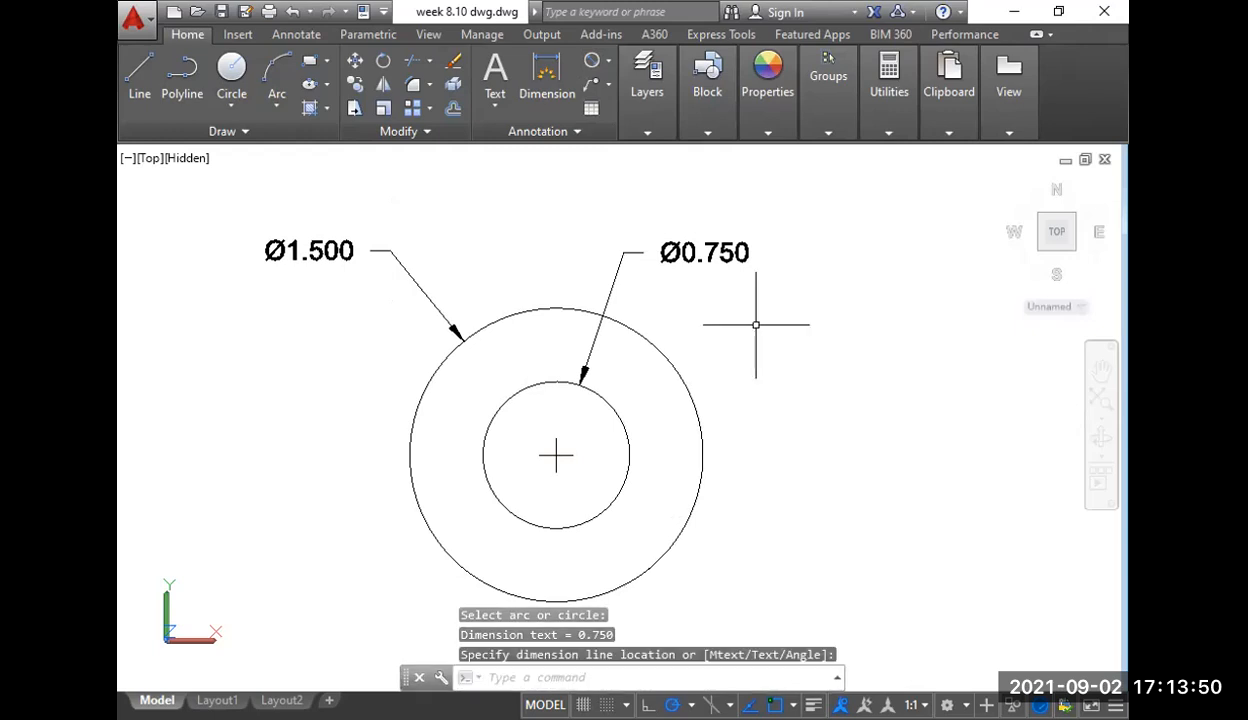
- Draw a horizontal line 3.125 long from the circles' shared centre toward the right
{"action": "mouse_move", "coordinate": [747, 348]}
{"action": "middle_mouse_down"}
{"action": "mouse_move", "coordinate": [724, 357]}
{"action": "mouse_move", "coordinate": [702, 325]}
{"action": "middle_mouse_up"}
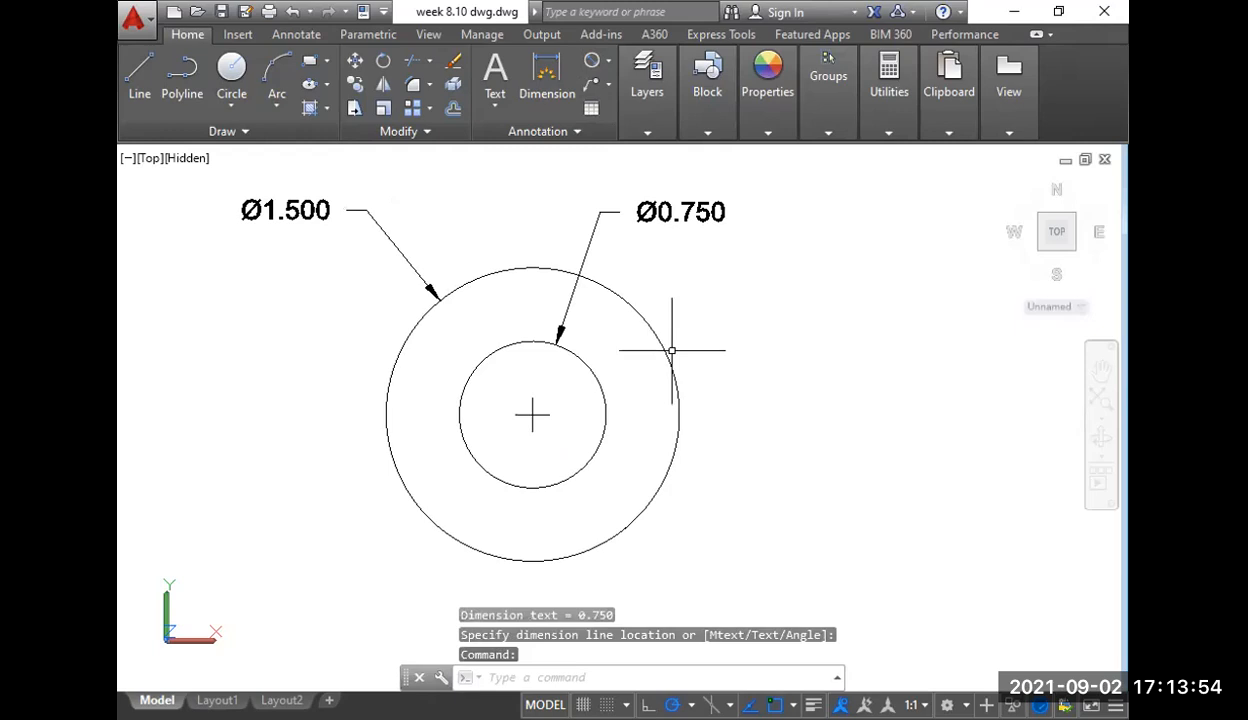
{"action": "type", "text": "1"}
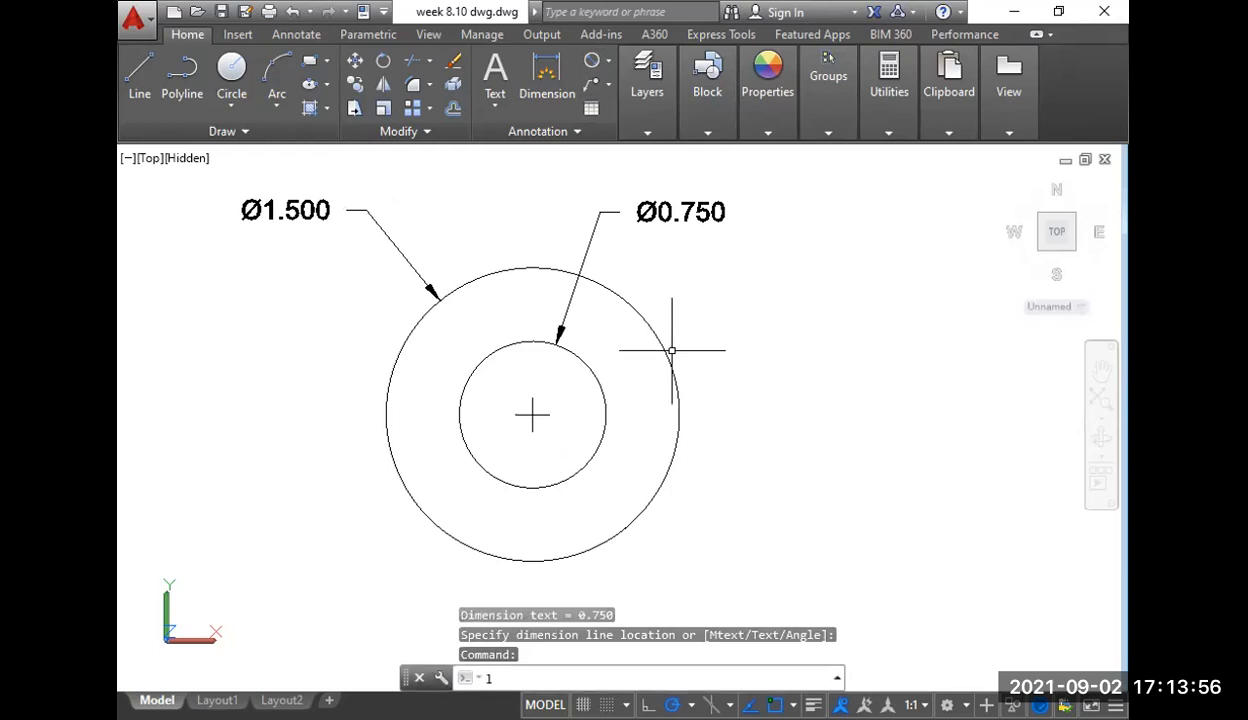
{"action": "key", "text": "Return"}
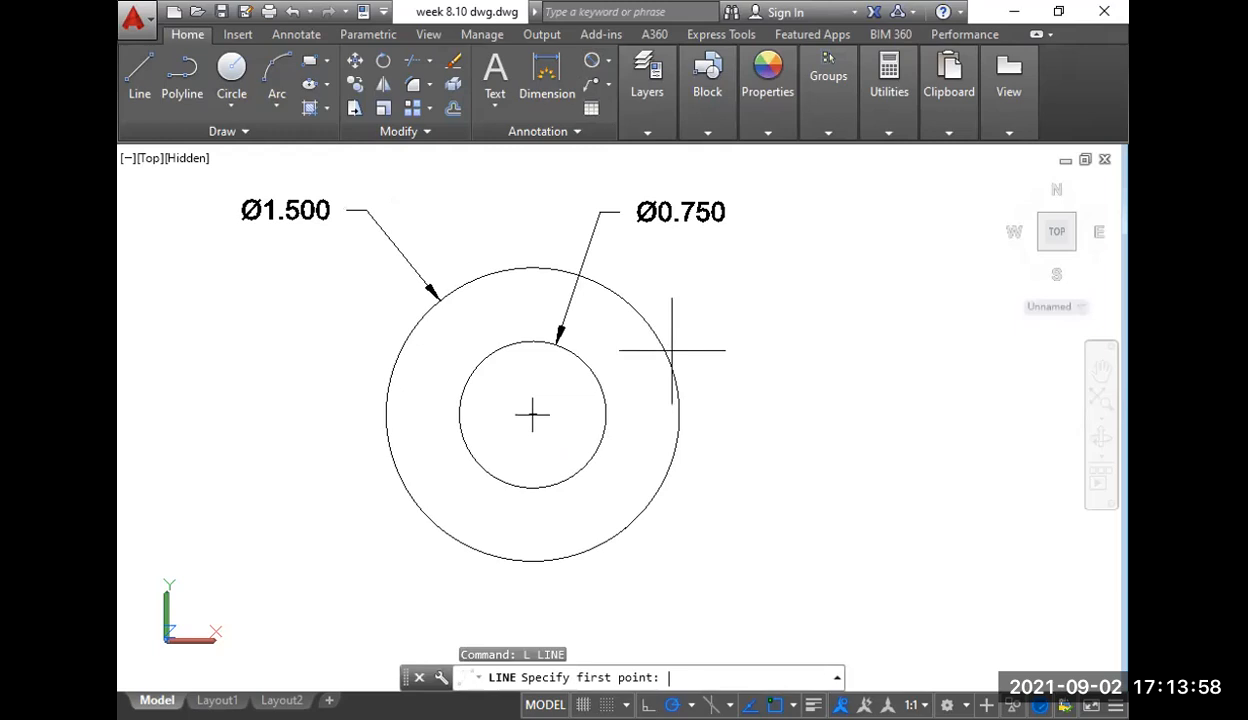
{"action": "left_click", "coordinate": [533, 414]}
{"action": "middle_click_drag", "start_coordinate": [533, 414], "coordinate": [376, 430]}
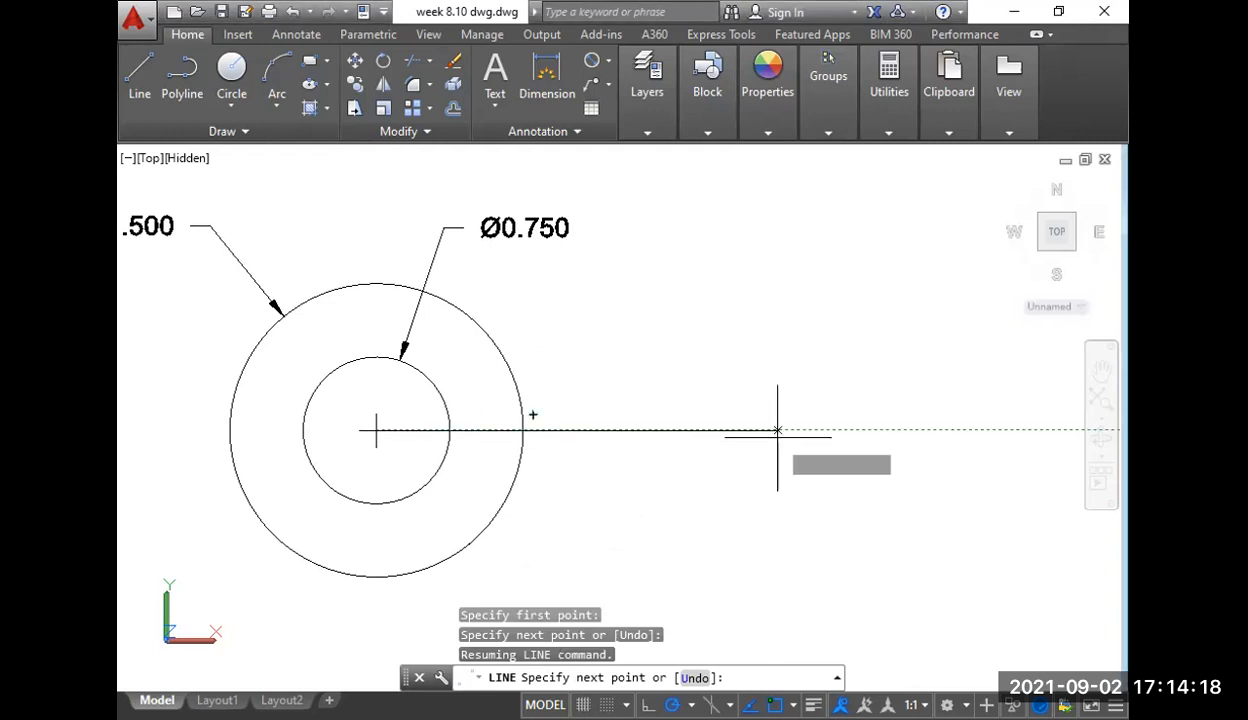
{"action": "type", "text": "3.125"}
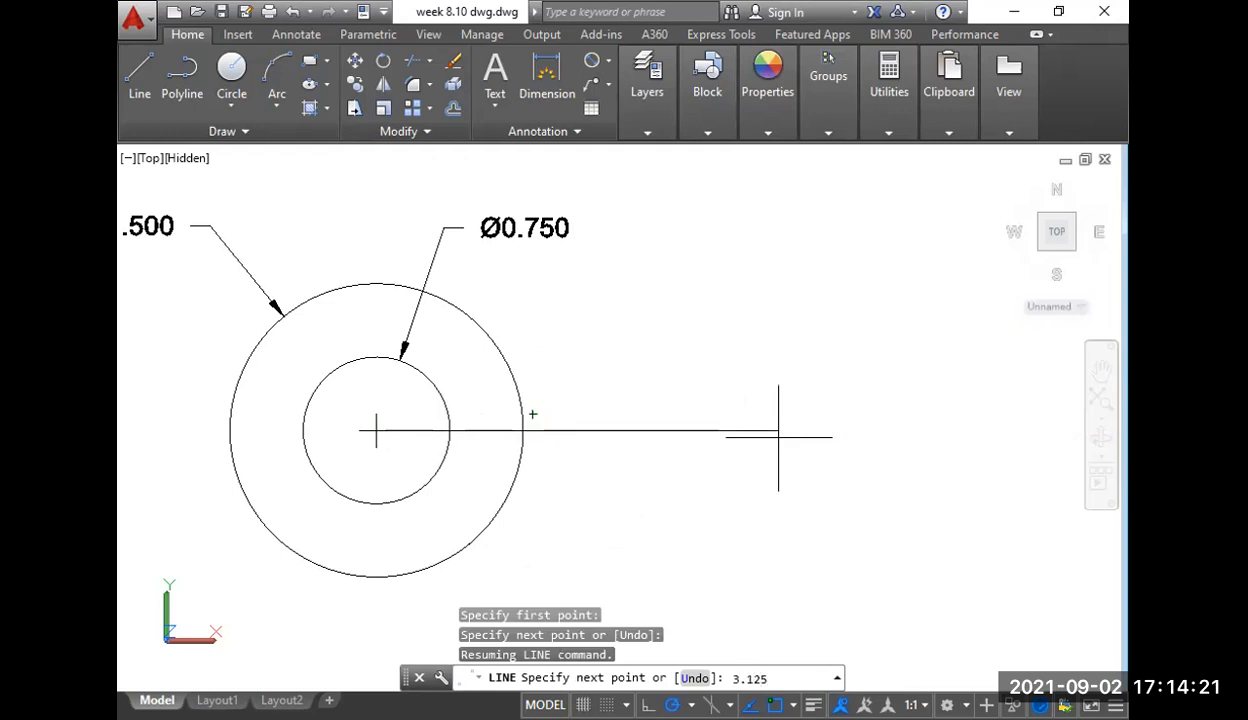
{"action": "key", "text": "Return"}
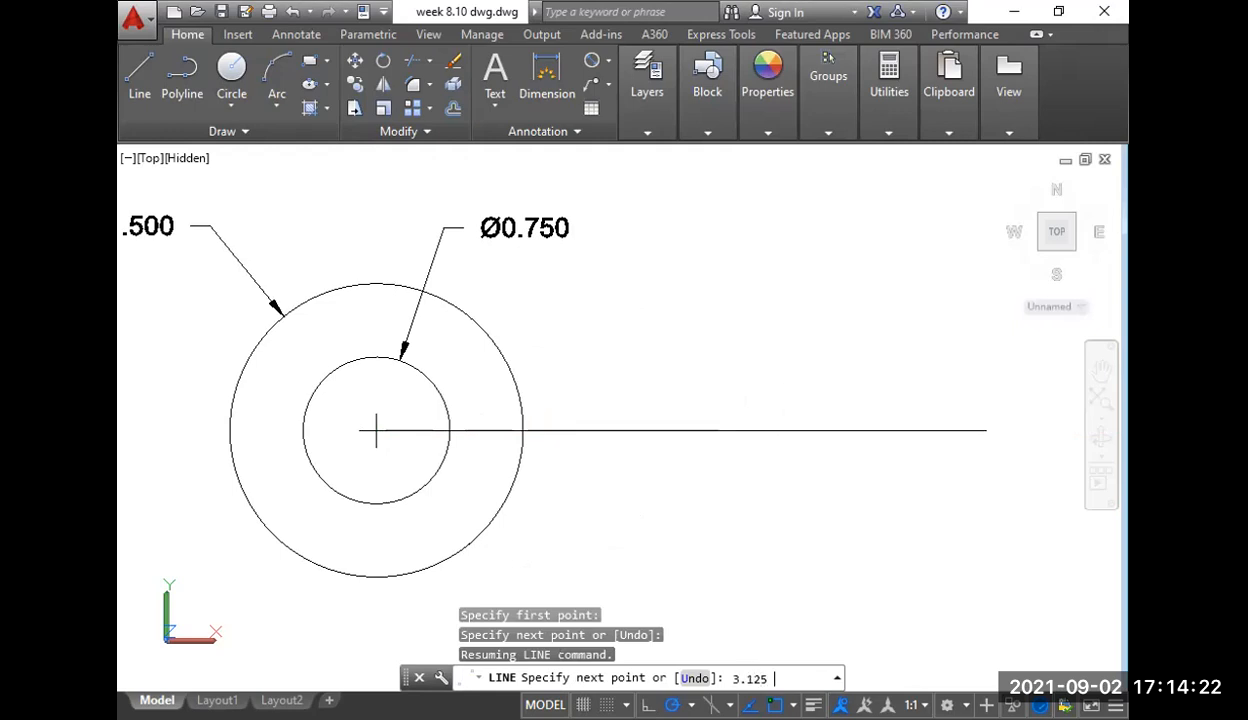
- Add a linear dimension from the circles' centre to the far end of the horizontal line, placing it just below the line
{"action": "scroll", "coordinate": [830, 491], "scroll_direction": "down", "scroll_amount": 2}
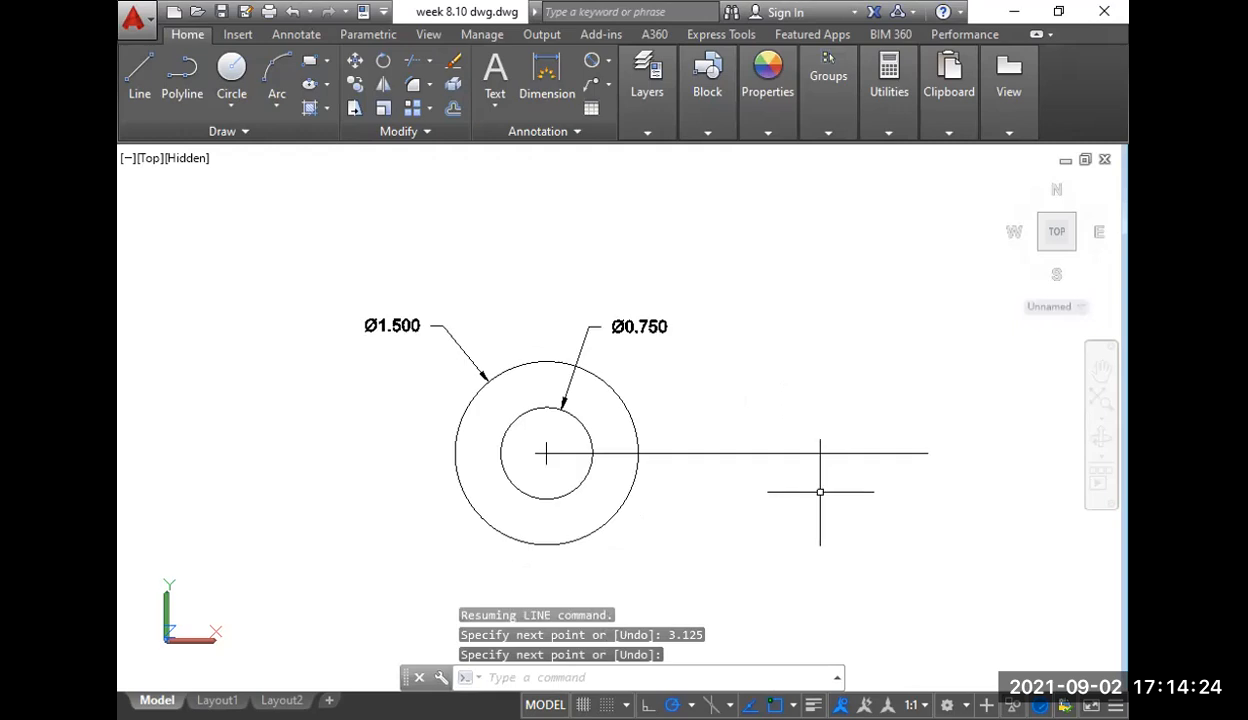
{"action": "left_click", "coordinate": [607, 63]}
{"action": "left_click", "coordinate": [613, 94]}
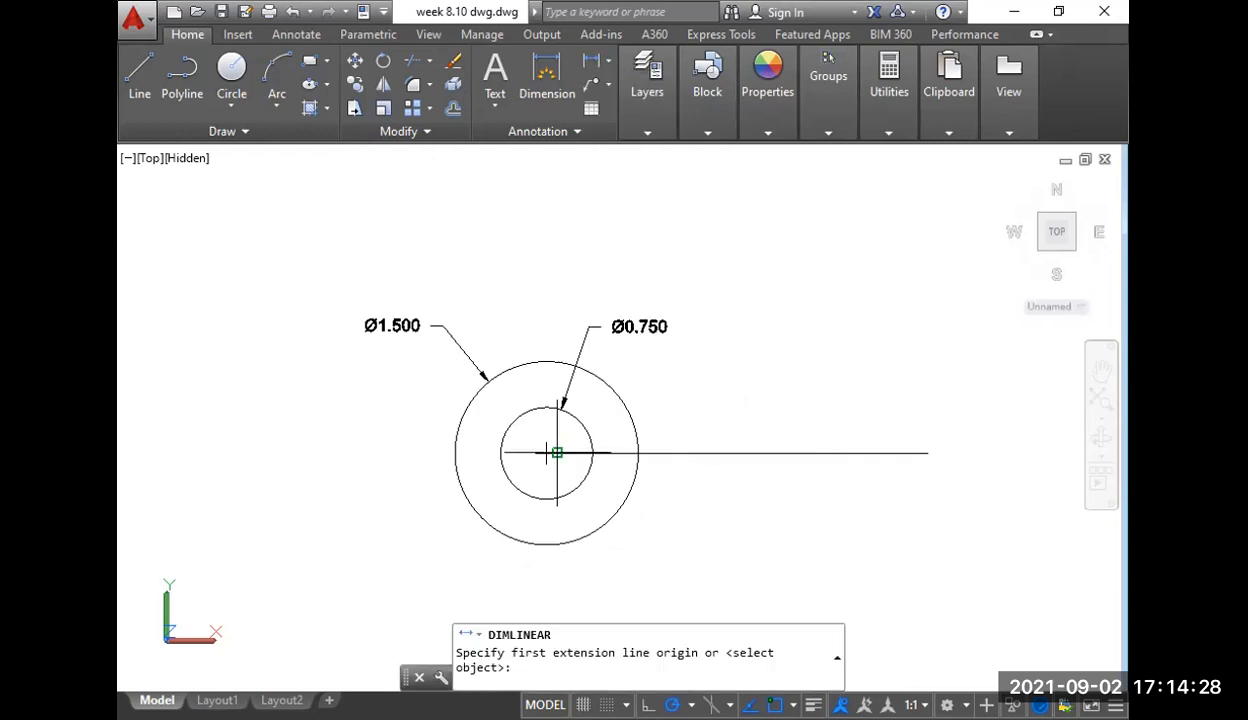
{"action": "left_click", "coordinate": [546, 453]}
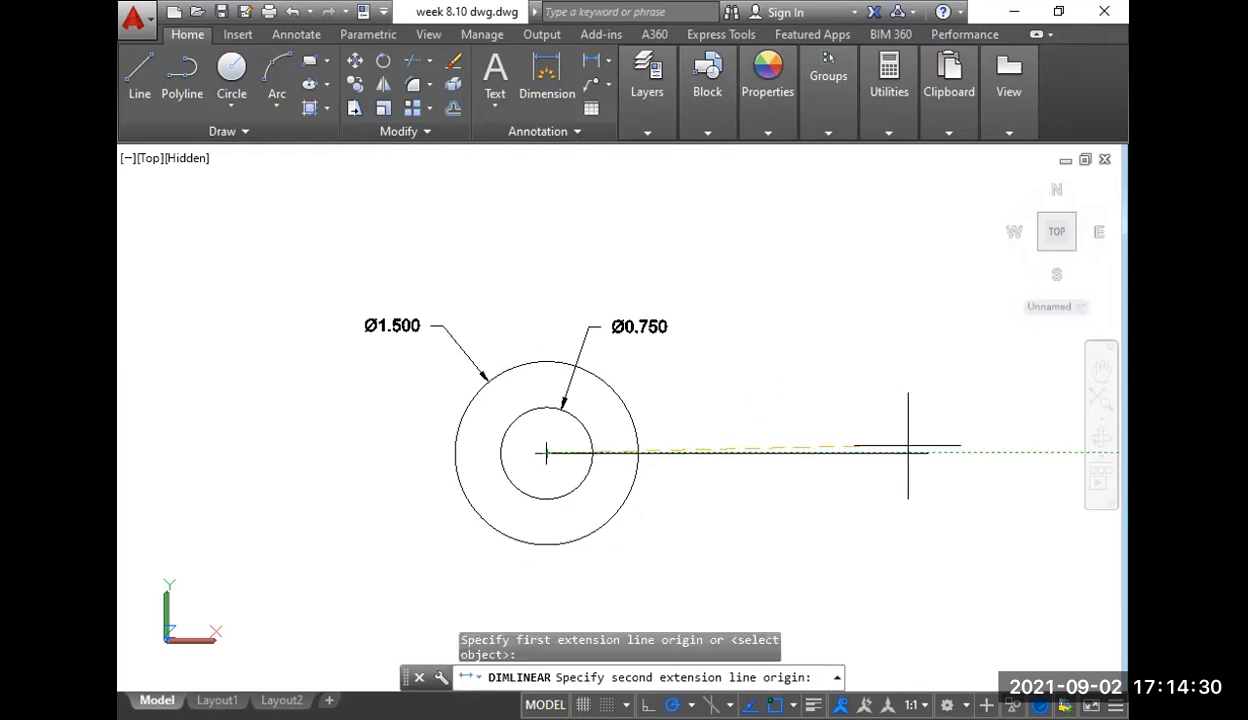
{"action": "left_click", "coordinate": [927, 453]}
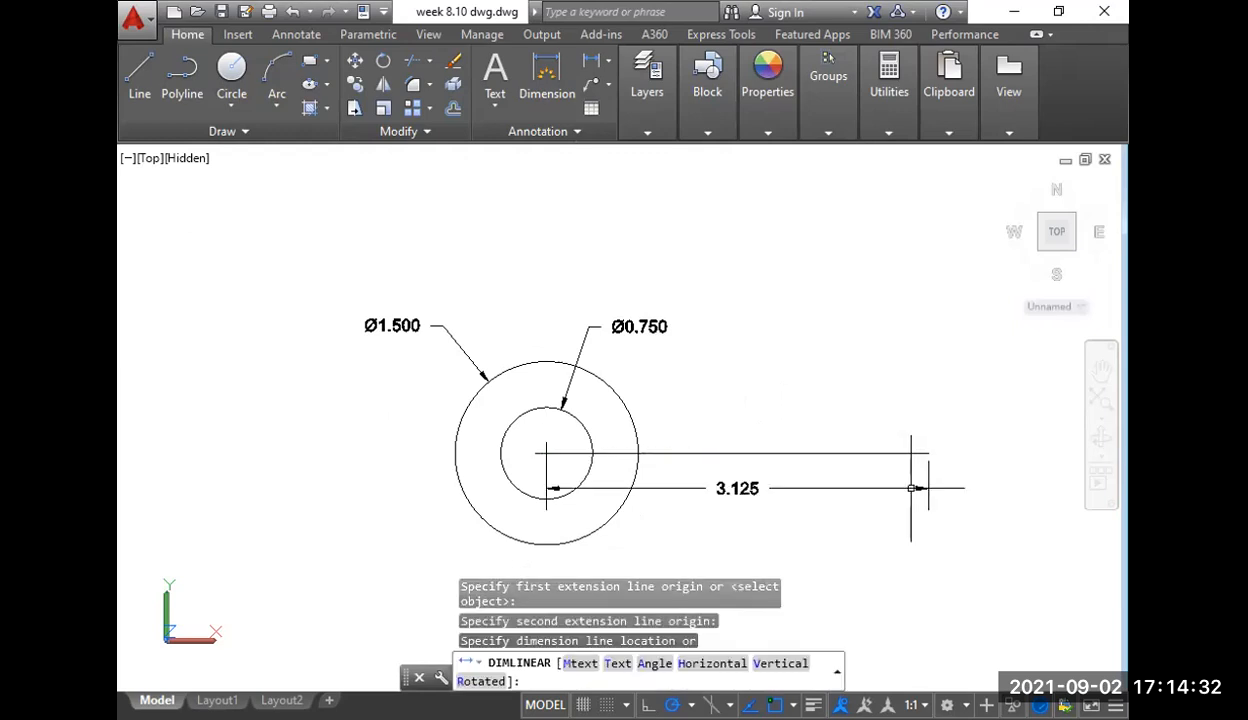
{"action": "left_click", "coordinate": [875, 488]}
- Draw a separate vertical line 1.25 long, going upward from a free point below and beyond the horizontal line's far end
{"action": "middle_click_drag", "start_coordinate": [813, 541], "coordinate": [718, 506]}
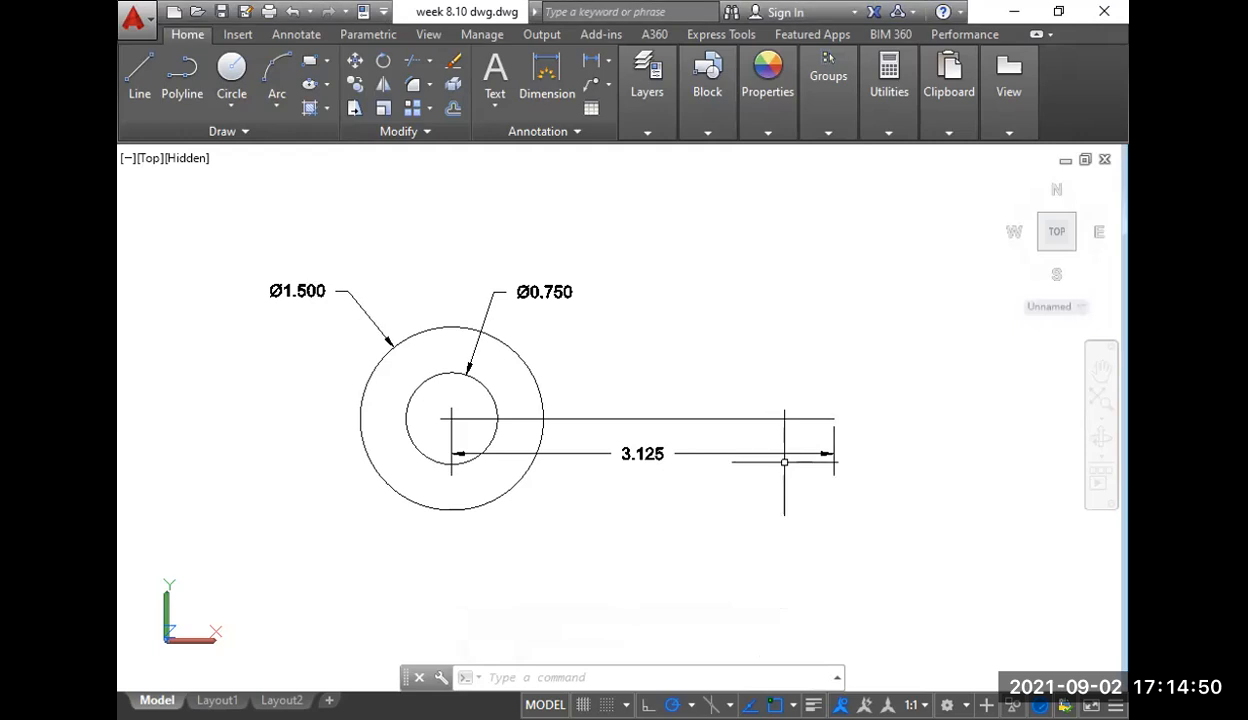
{"action": "type", "text": "l"}
{"action": "key", "text": "Return"}
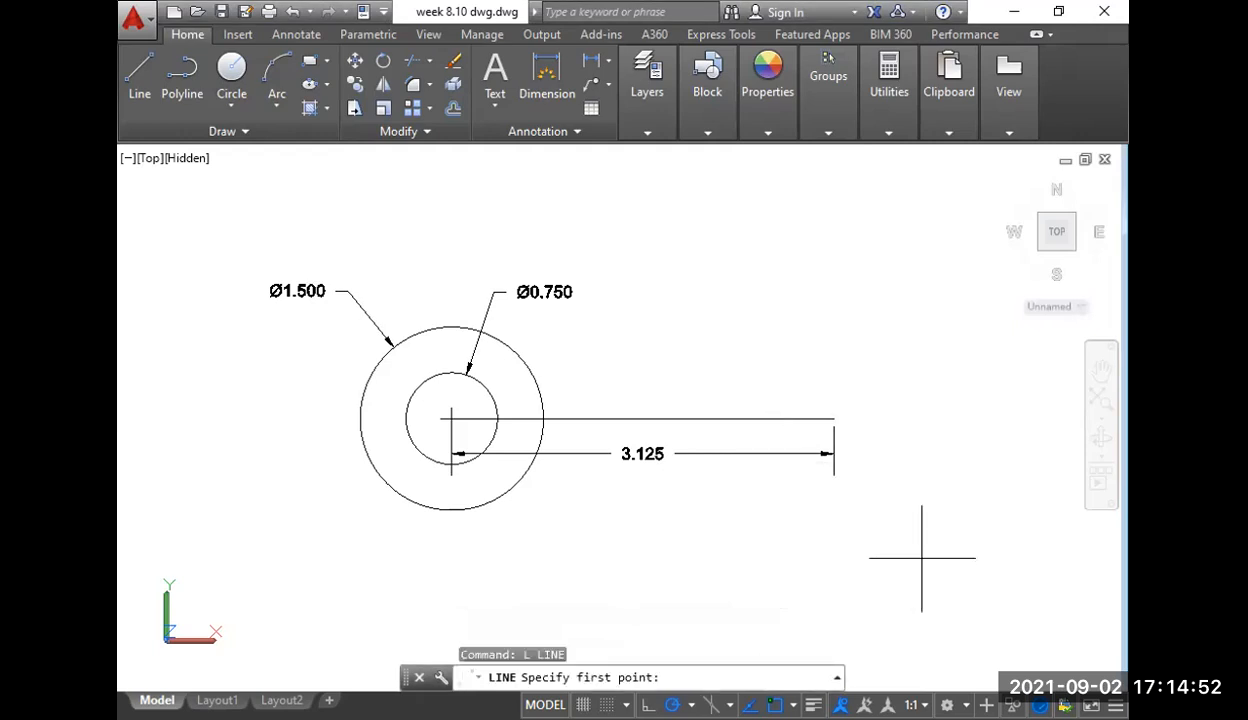
{"action": "left_click", "coordinate": [922, 558]}
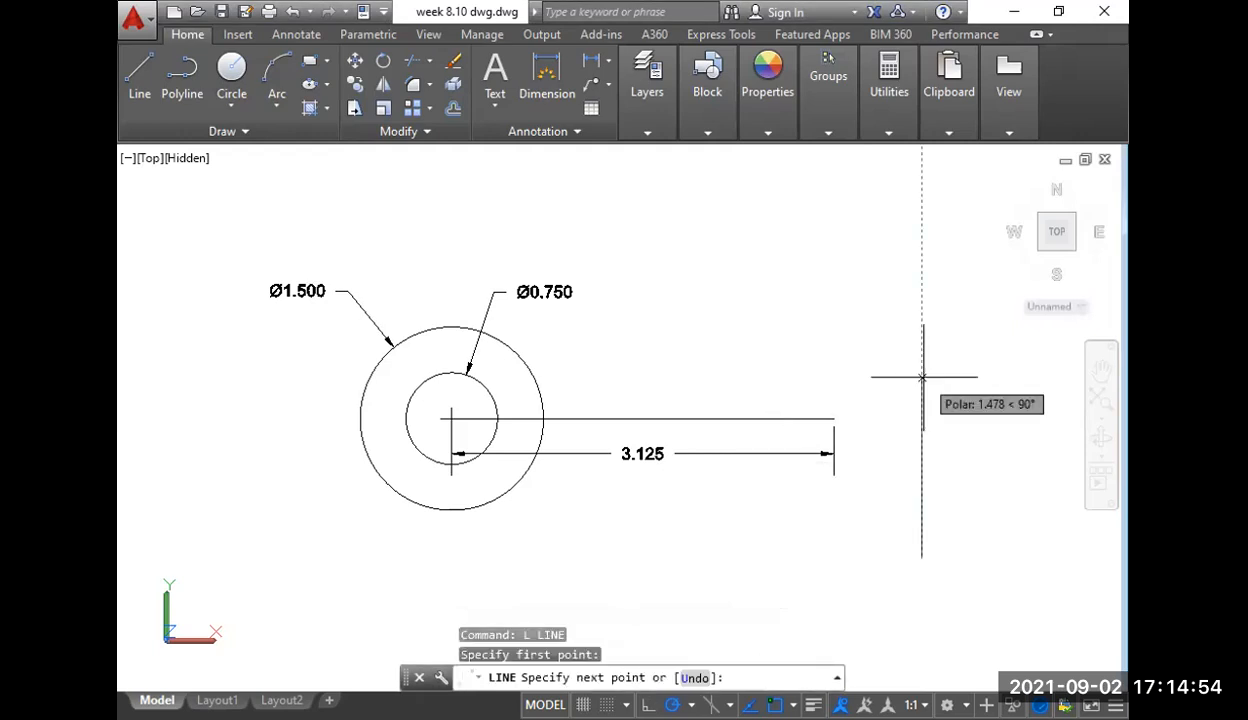
{"action": "type", "text": "1.25"}
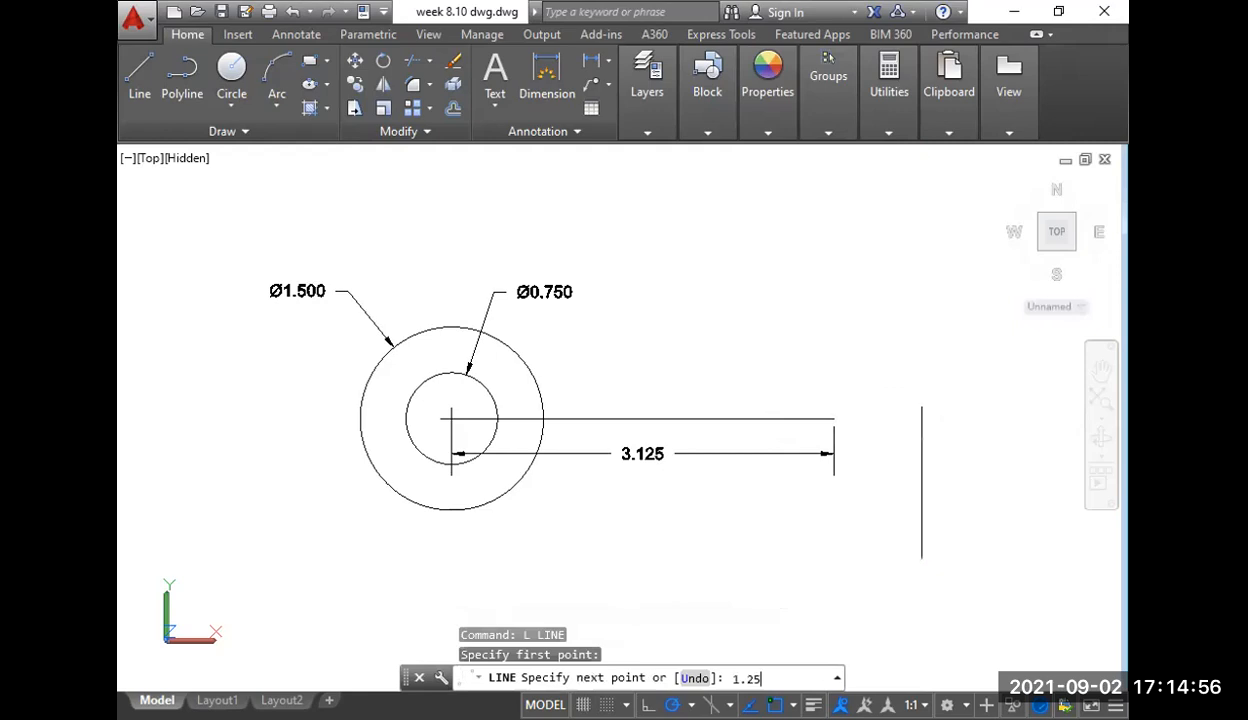
{"action": "key", "text": "Return"}
- Add a linear dimension between the vertical line's endpoints, placing it to the right of the line
{"action": "left_click", "coordinate": [647, 85]}
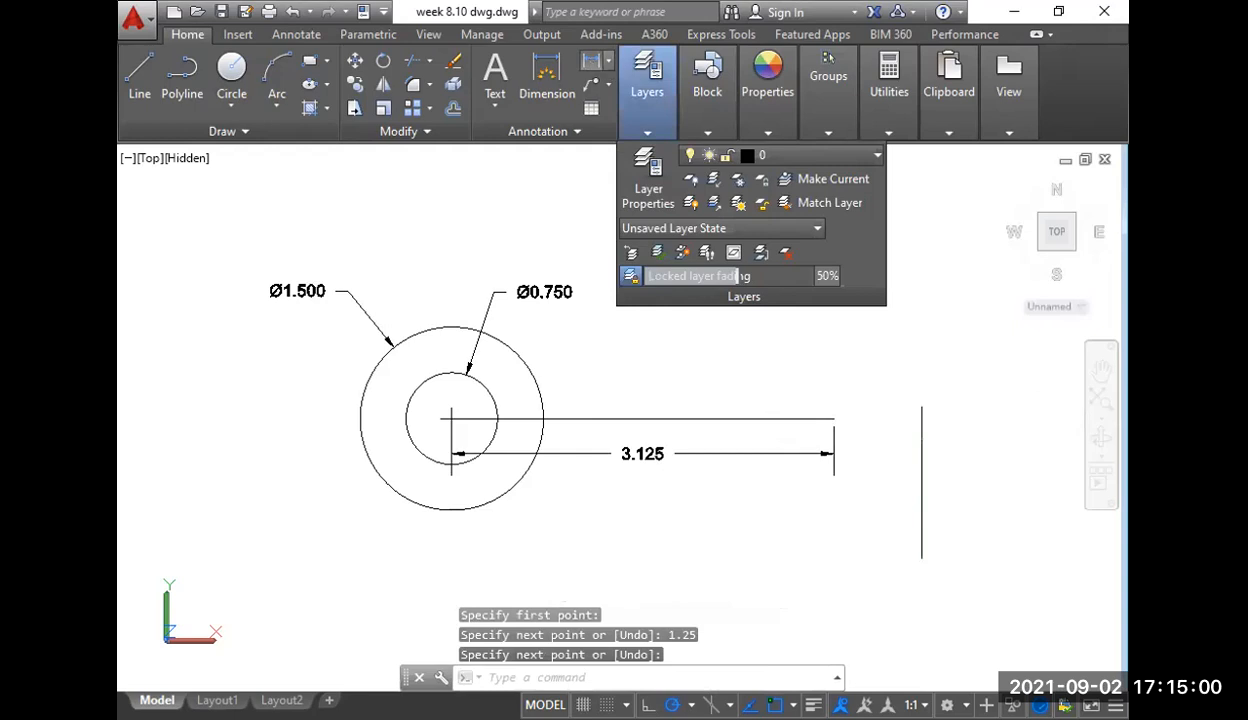
{"action": "left_click", "coordinate": [600, 62]}
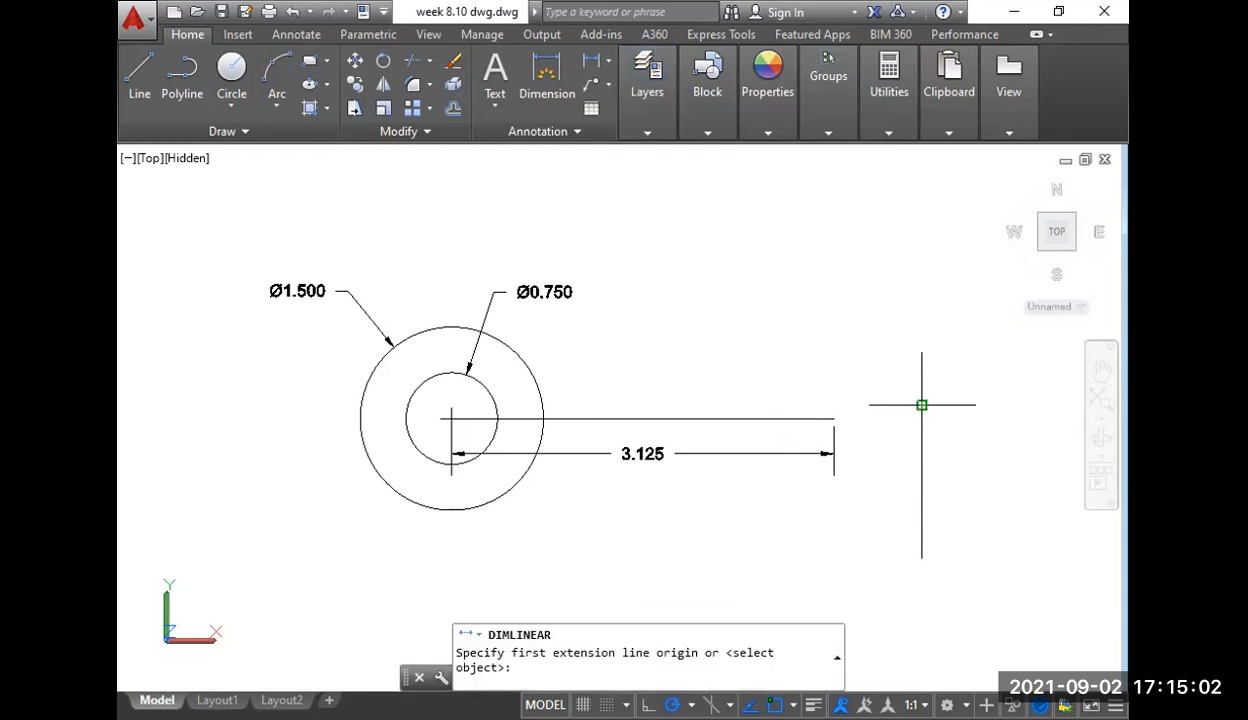
{"action": "left_click", "coordinate": [921, 405]}
{"action": "left_click", "coordinate": [921, 558]}
{"action": "left_click", "coordinate": [962, 490]}
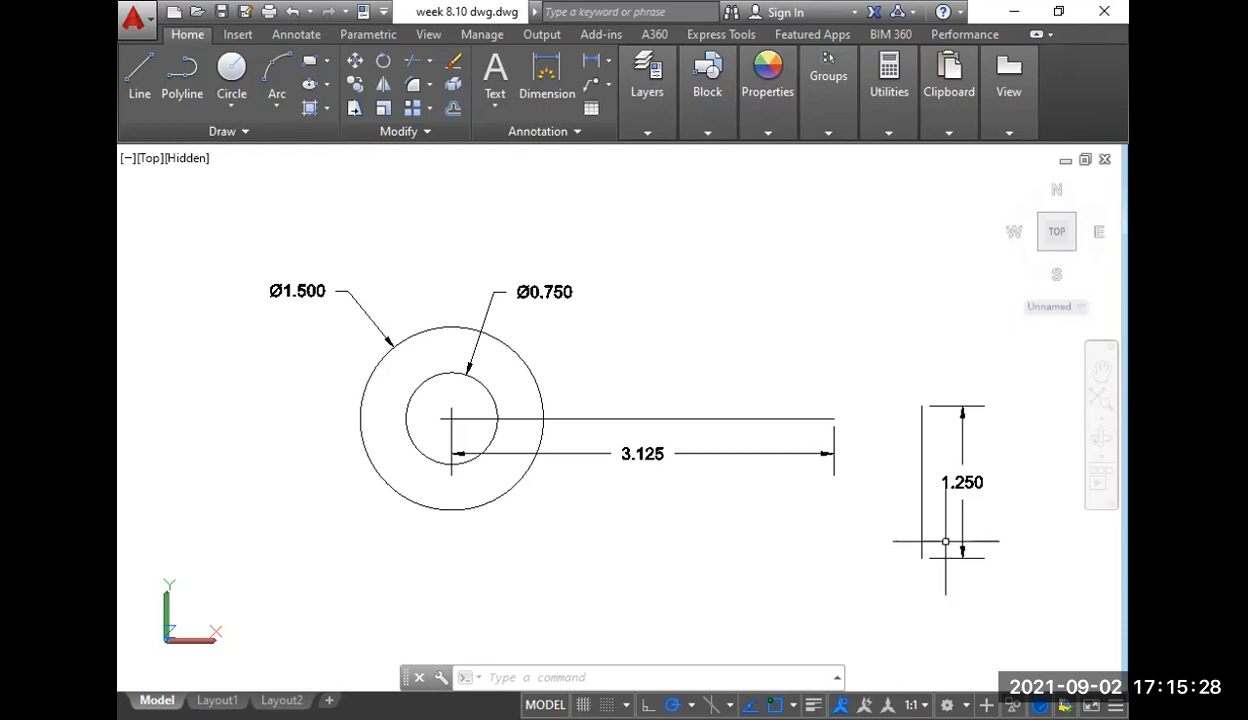
- Move the vertical line and its dimension from the line's midpoint to the free end of the horizontal line
{"action": "left_click", "coordinate": [1003, 590]}
{"action": "left_click", "coordinate": [890, 532]}
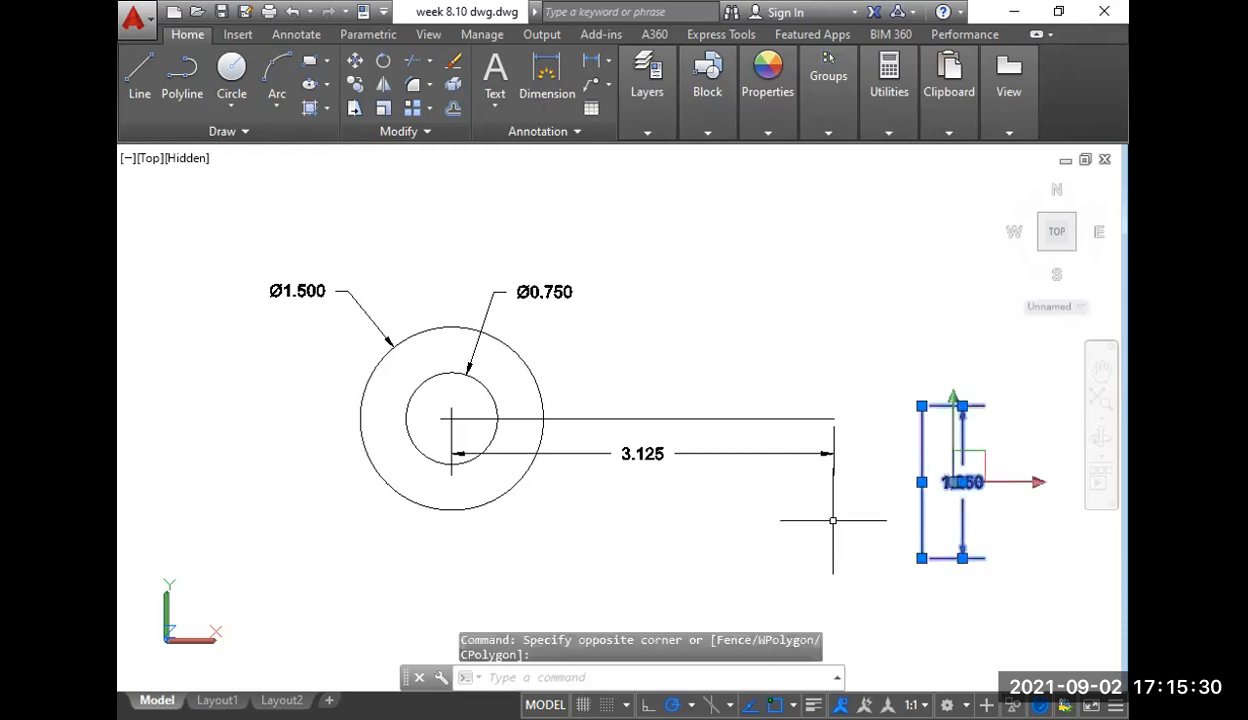
{"action": "type", "text": "m"}
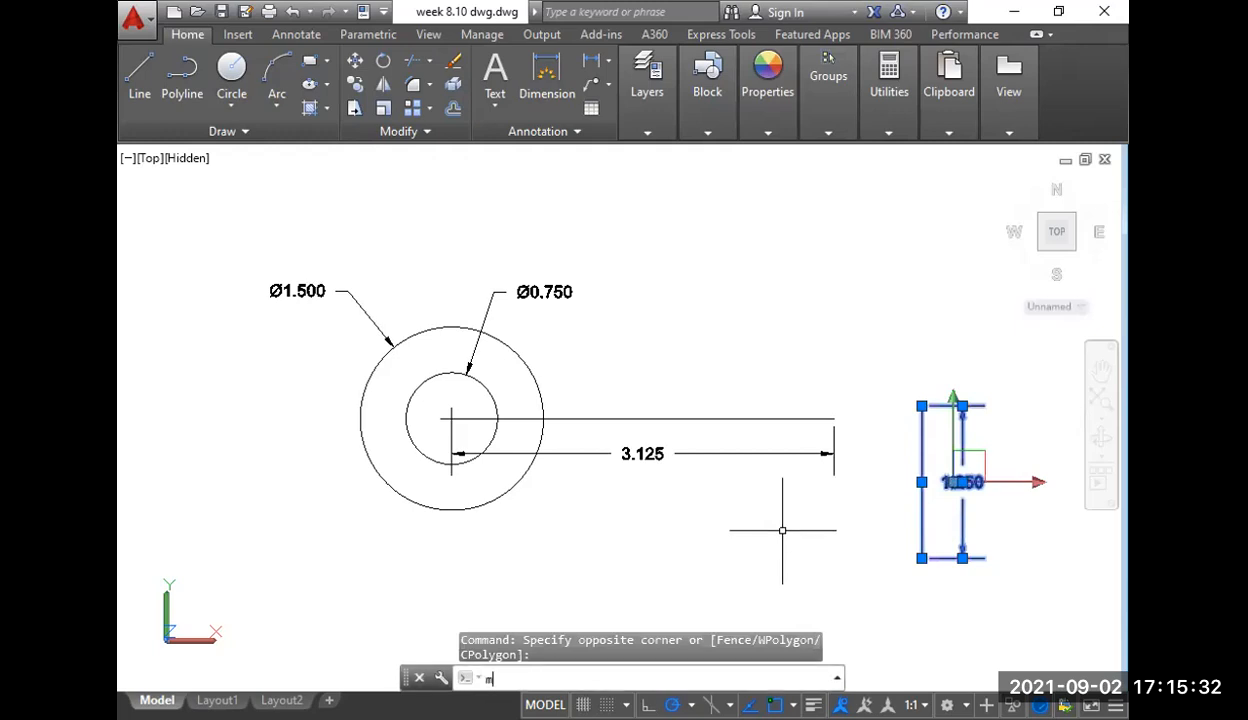
{"action": "key", "text": "Return"}
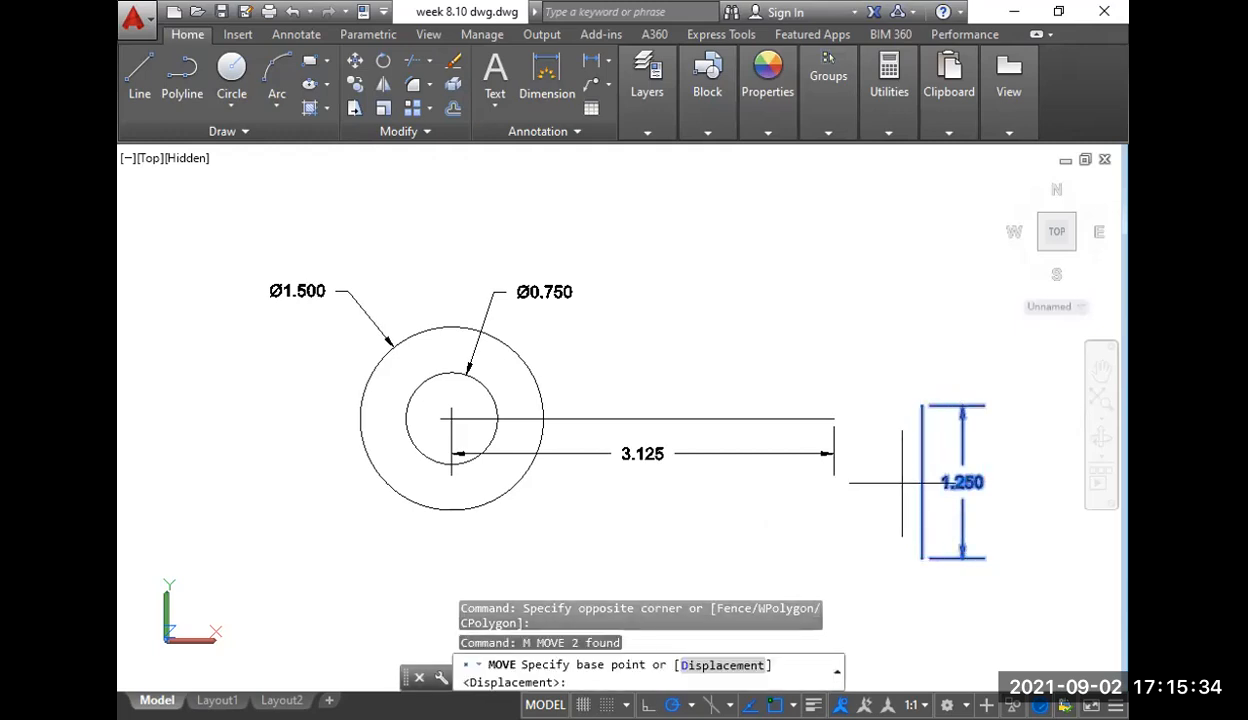
{"action": "left_click", "coordinate": [921, 482]}
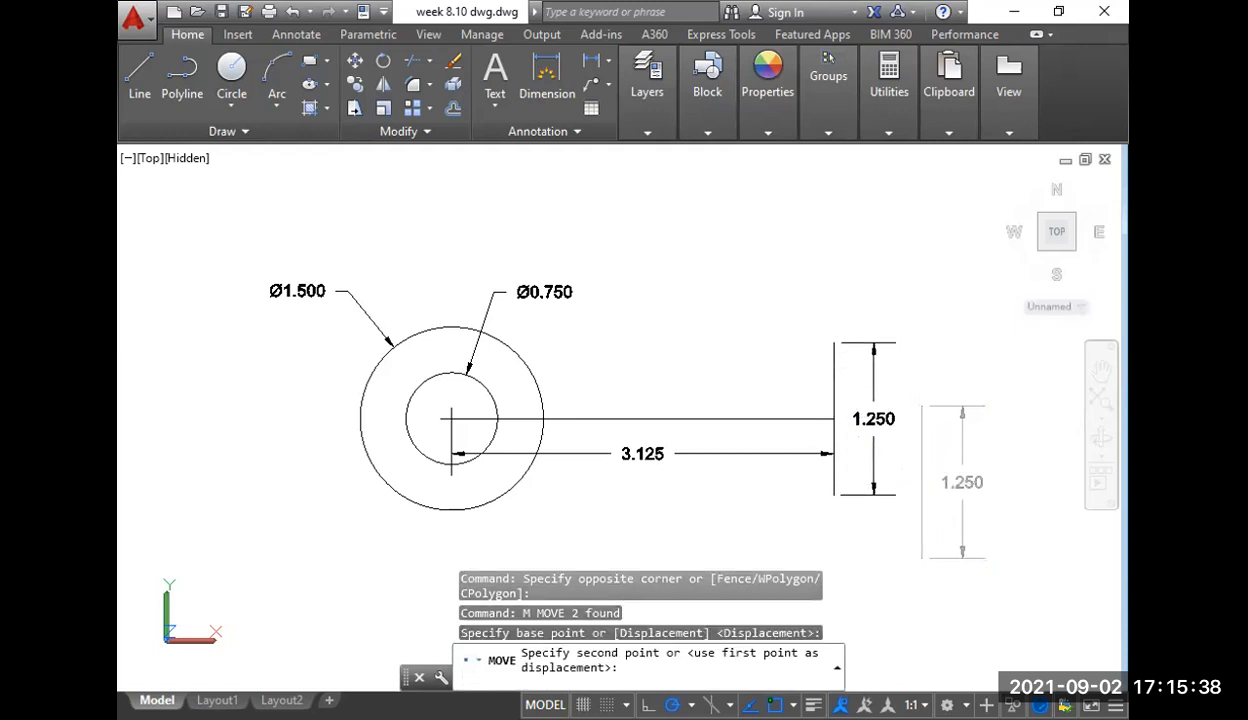
{"action": "left_click", "coordinate": [834, 418]}
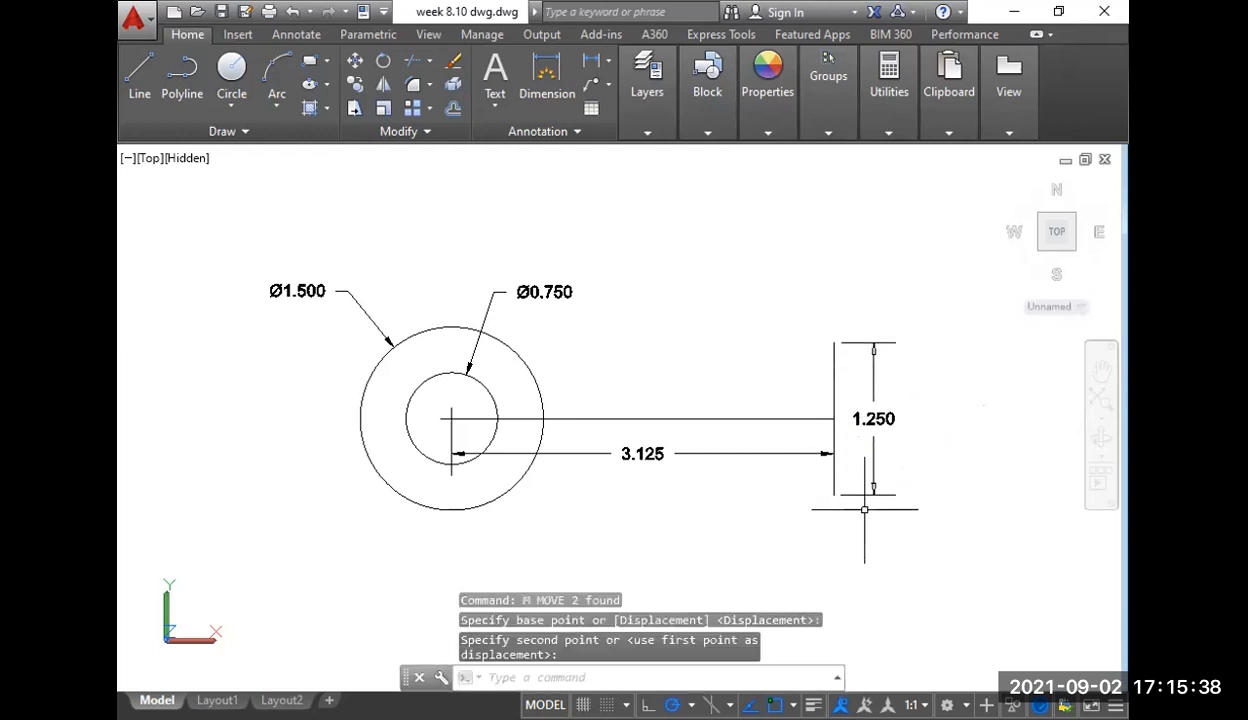
- Try erasing the dimension below the horizontal line, and undo the erasure
{"action": "left_click", "coordinate": [740, 504]}
{"action": "left_click", "coordinate": [642, 448]}
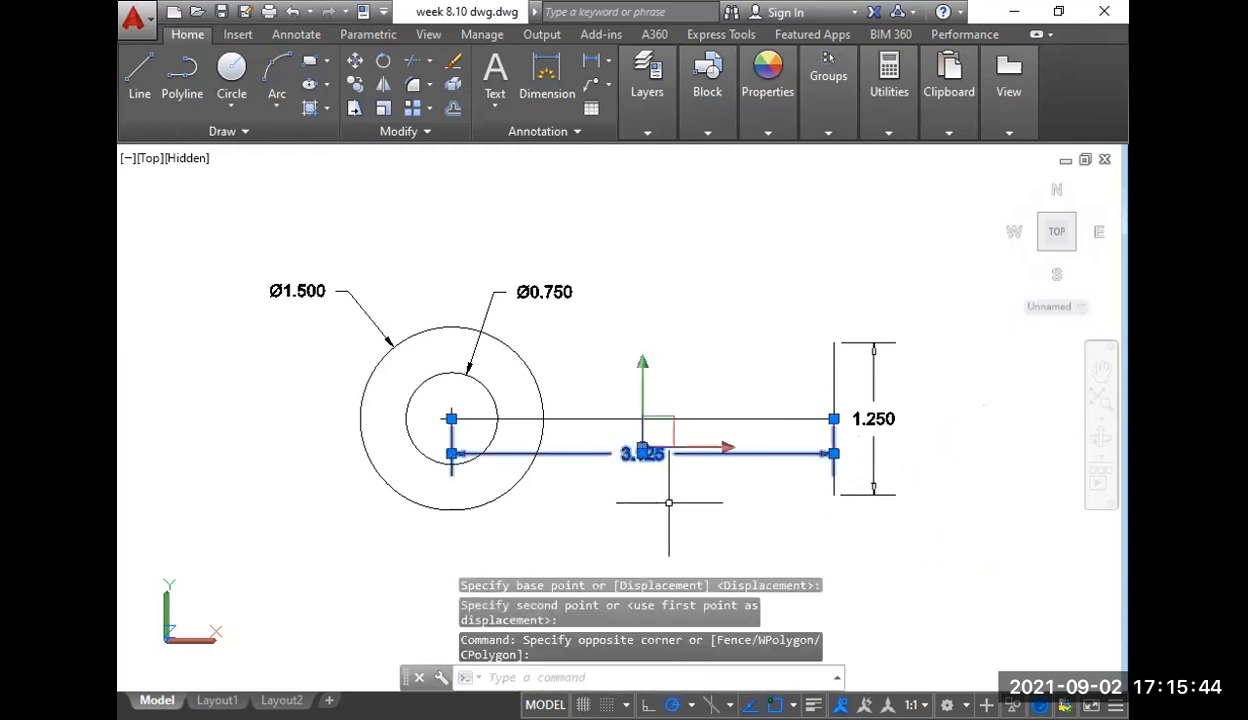
{"action": "key", "text": "Delete"}
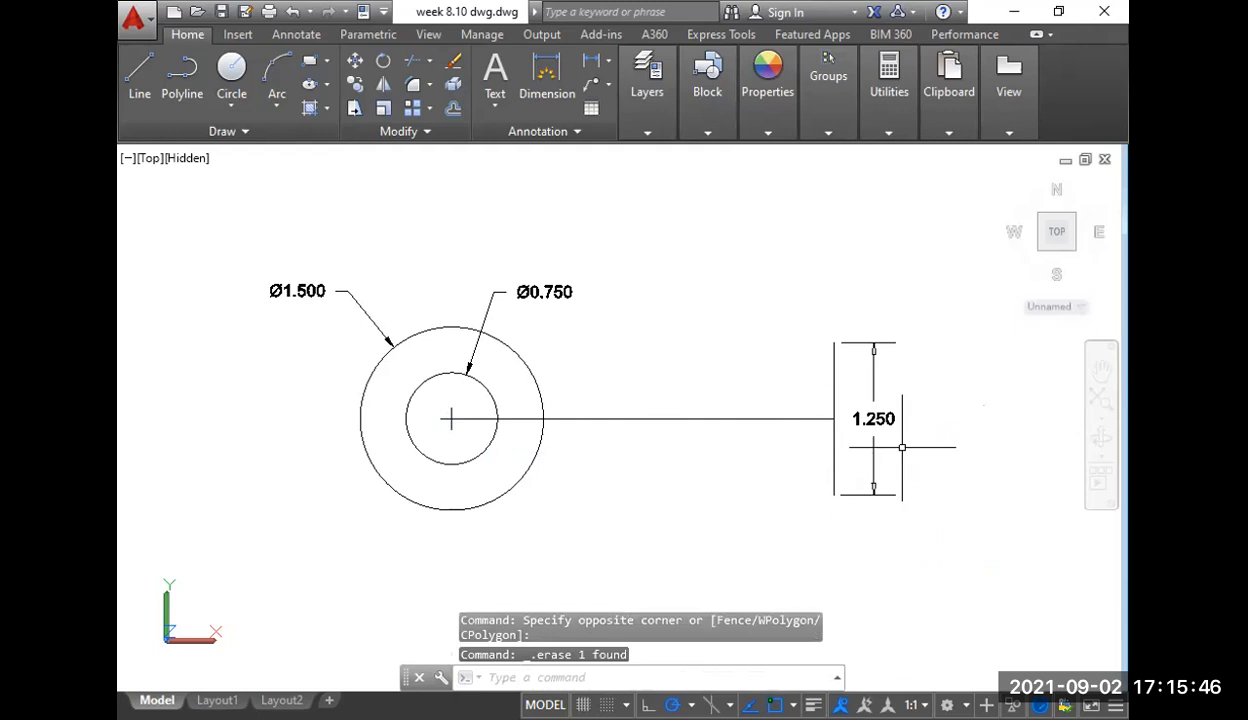
{"action": "left_click", "coordinate": [902, 447]}
{"action": "left_click", "coordinate": [924, 457]}
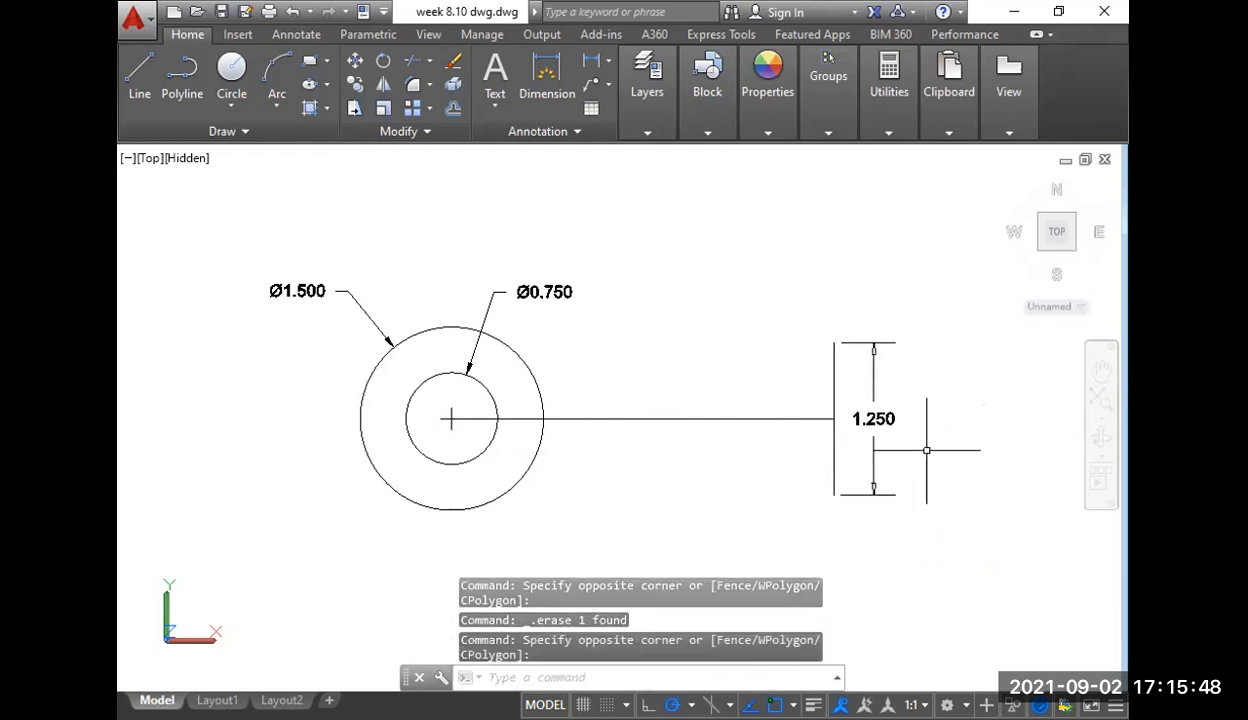
{"action": "key", "text": "ctrl+z"}
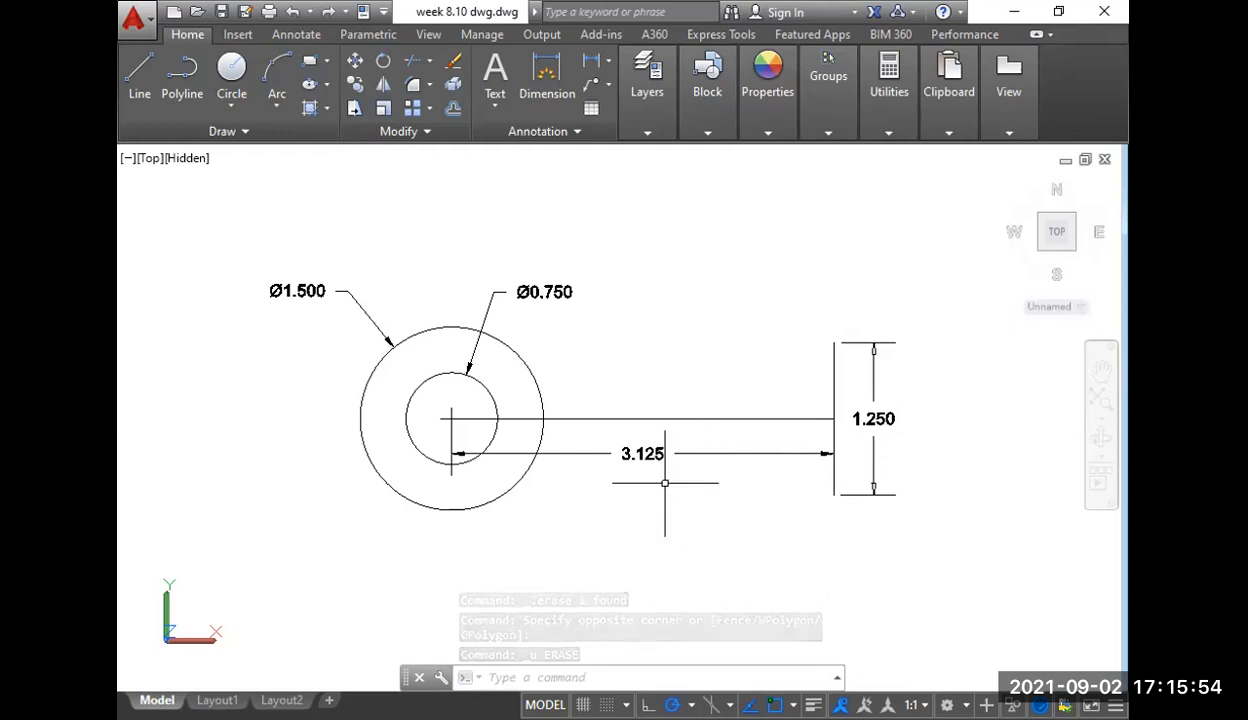
- Copy the horizontal line from its outer endpoint to the upper and lower endpoints of the vertical line
{"action": "left_click", "coordinate": [688, 419]}
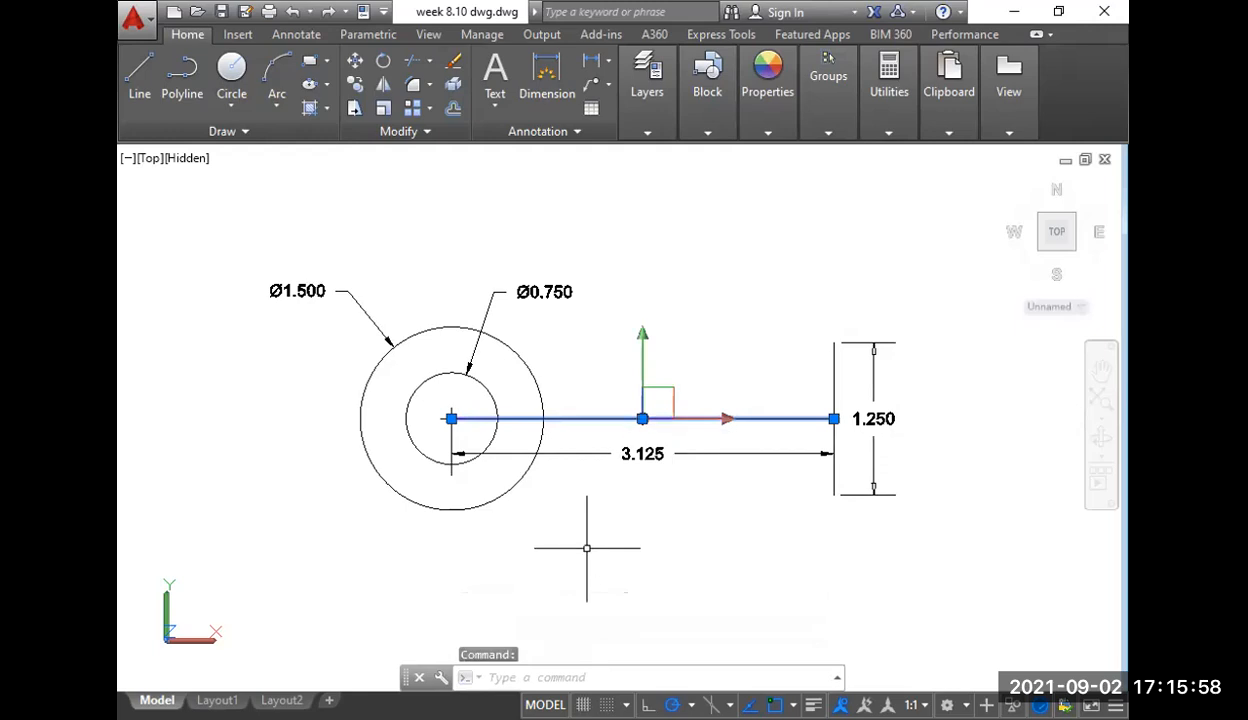
{"action": "type", "text": "co"}
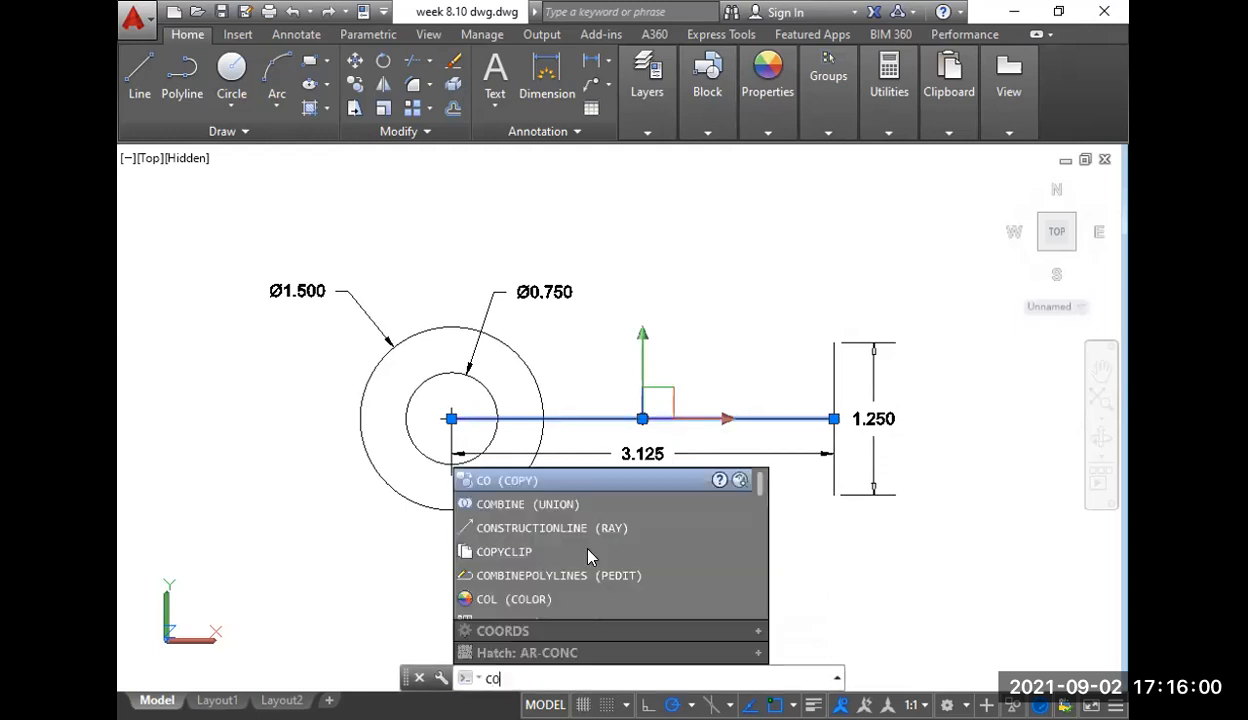
{"action": "key", "text": "space"}
{"action": "key", "text": "Return"}
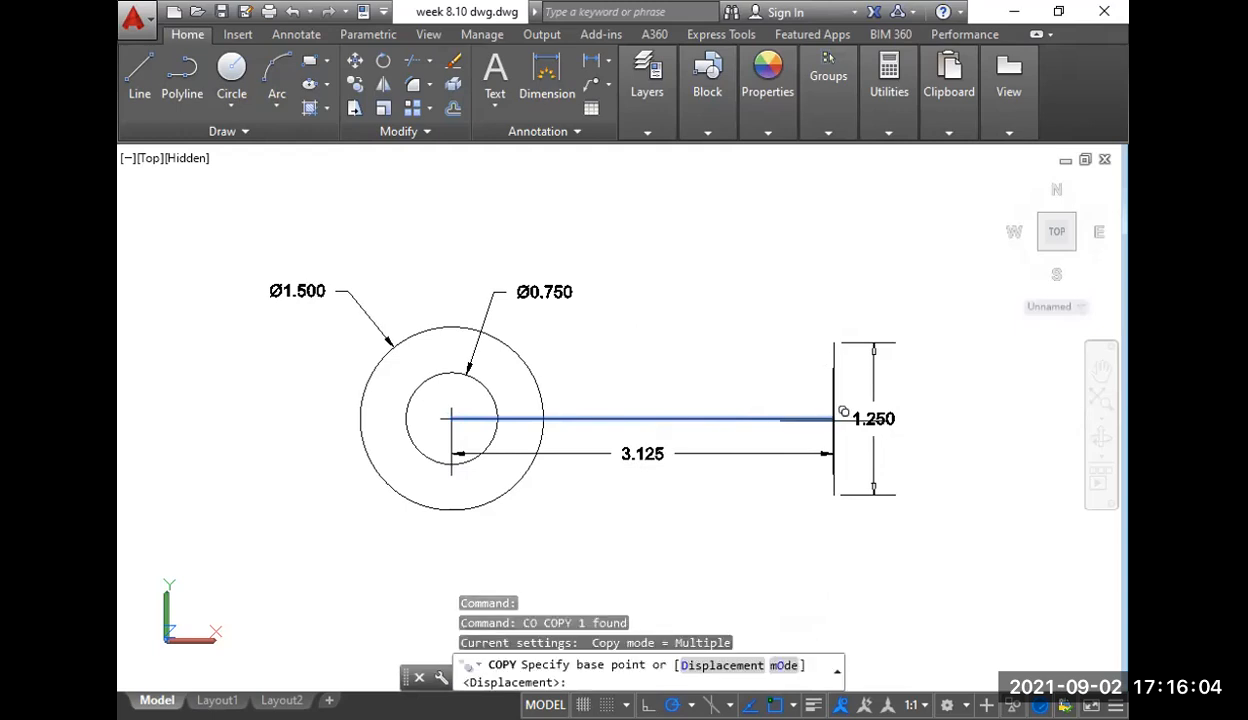
{"action": "left_click", "coordinate": [832, 418]}
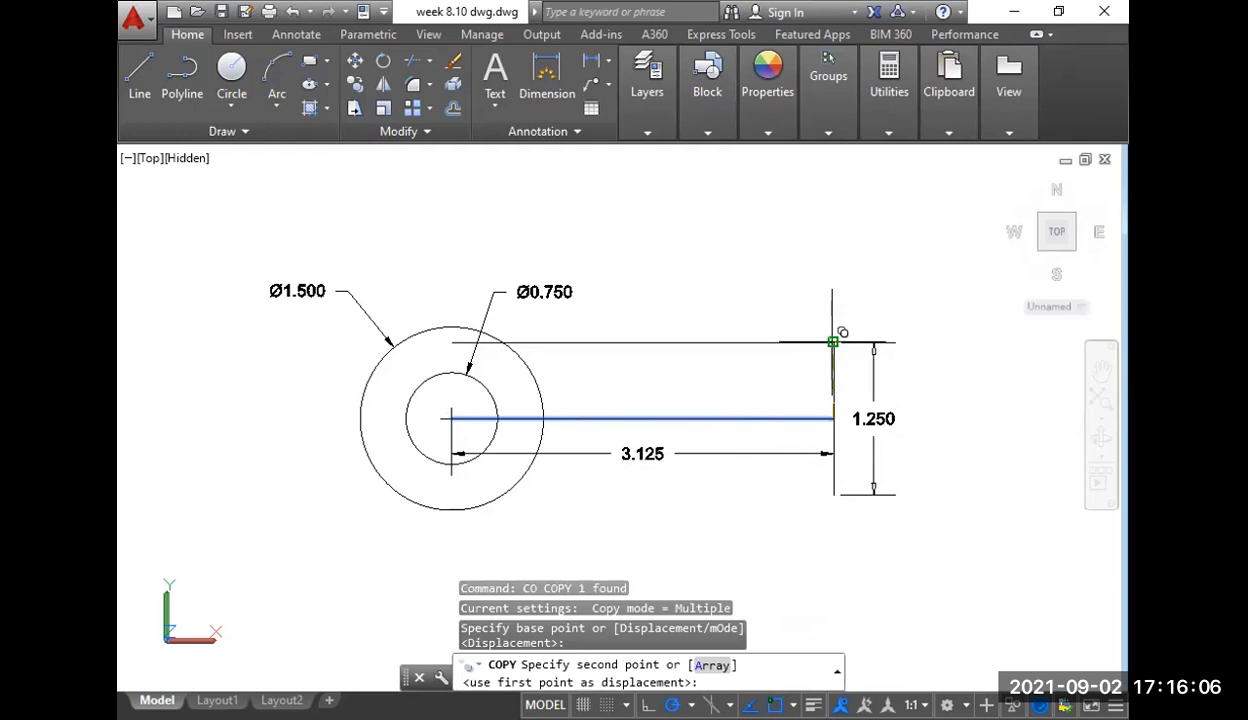
{"action": "left_click", "coordinate": [832, 342]}
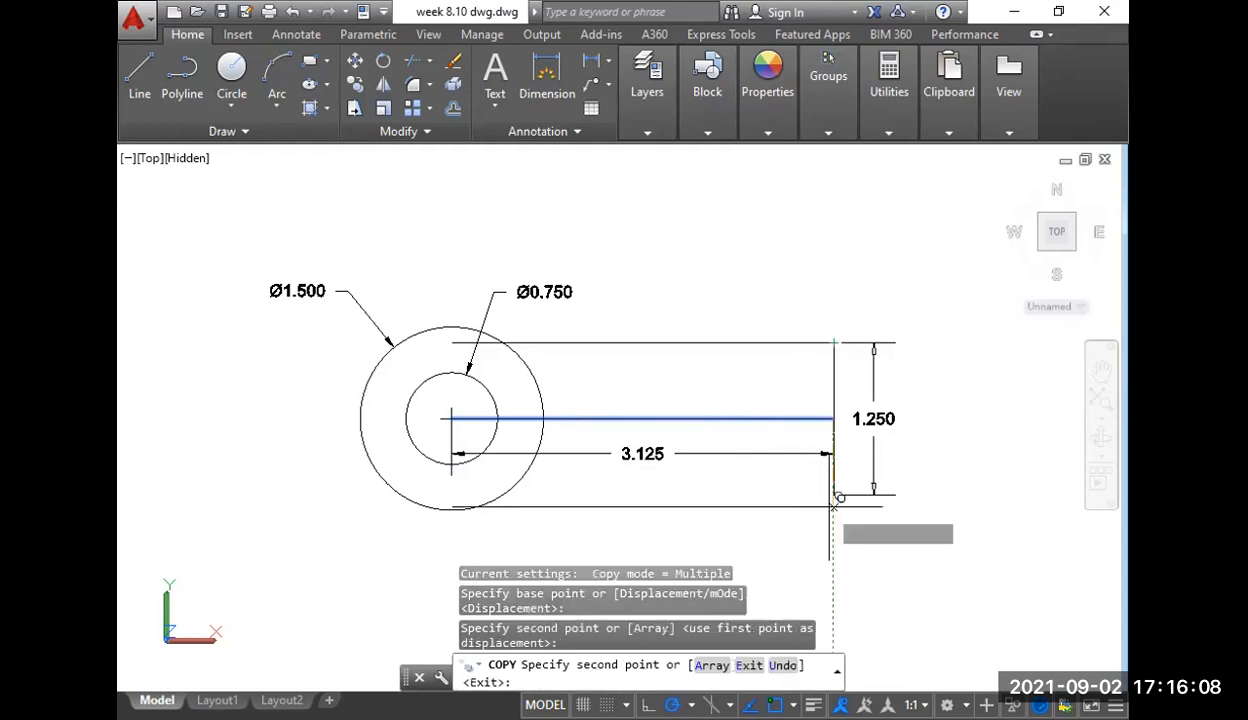
{"action": "left_click", "coordinate": [833, 494]}
{"action": "right_click", "coordinate": [803, 247]}
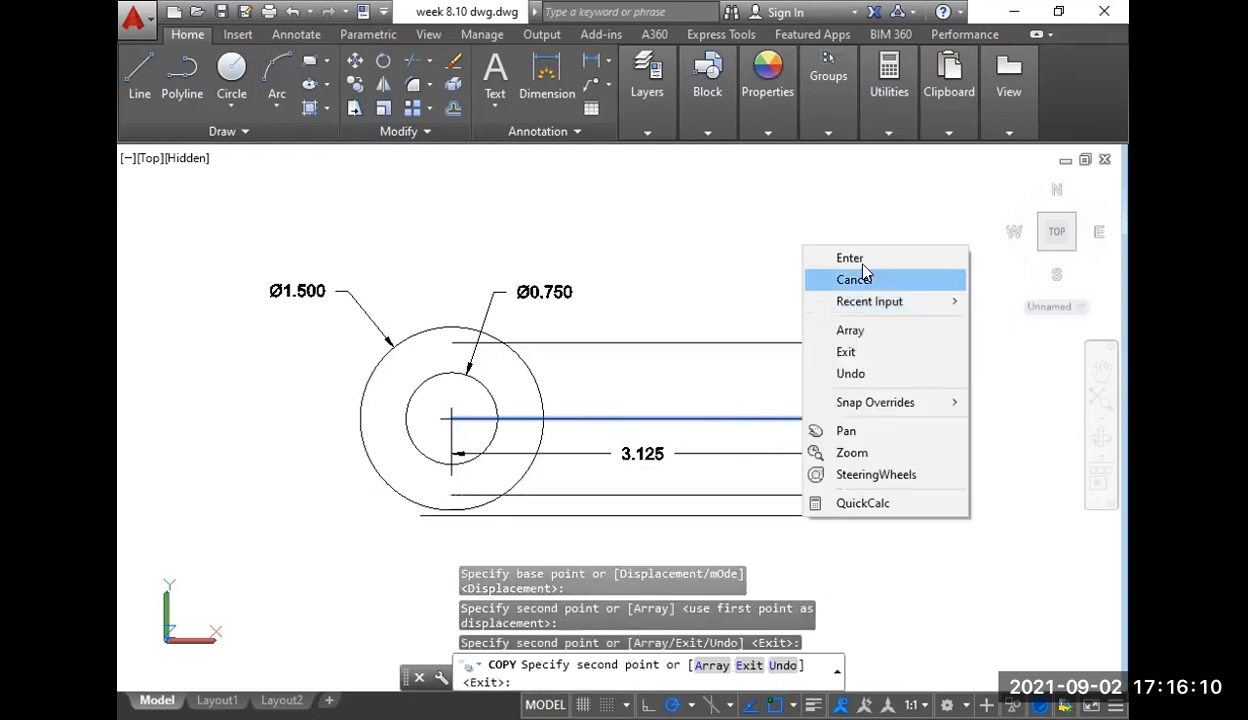
{"action": "left_click", "coordinate": [864, 258]}
{"action": "left_click", "coordinate": [864, 258]}
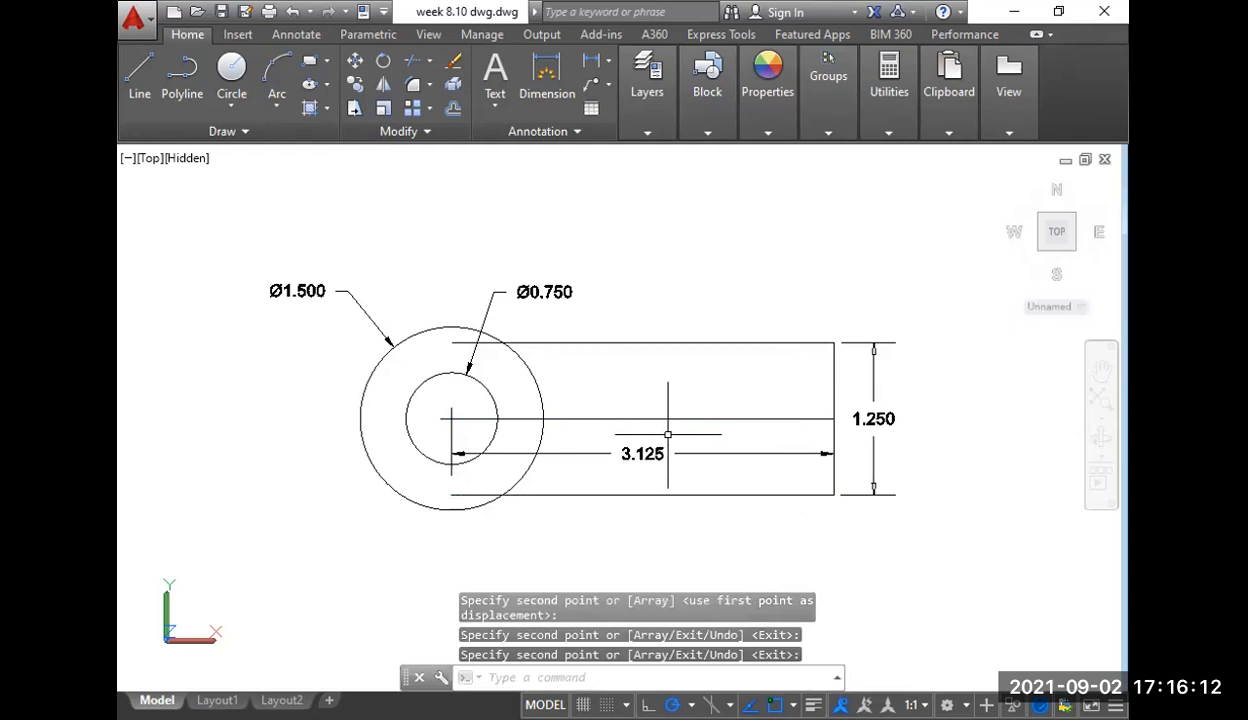
{"action": "left_click", "coordinate": [667, 434]}
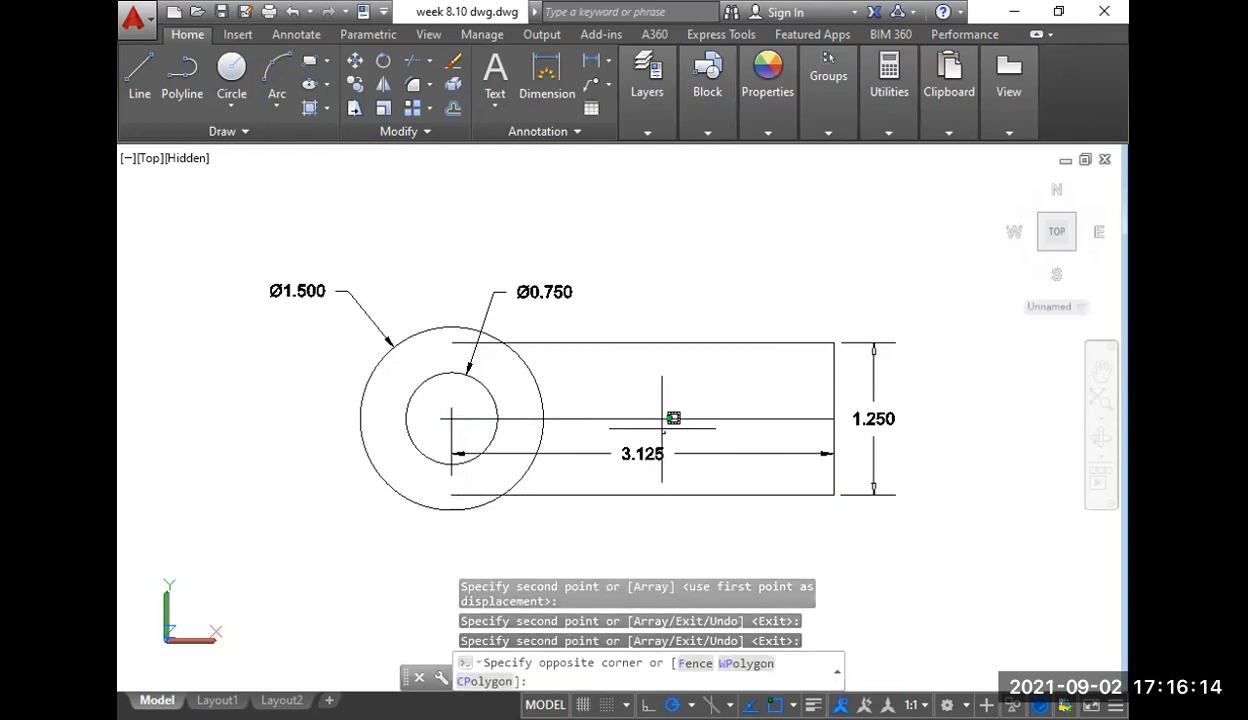
{"action": "left_click", "coordinate": [668, 434]}
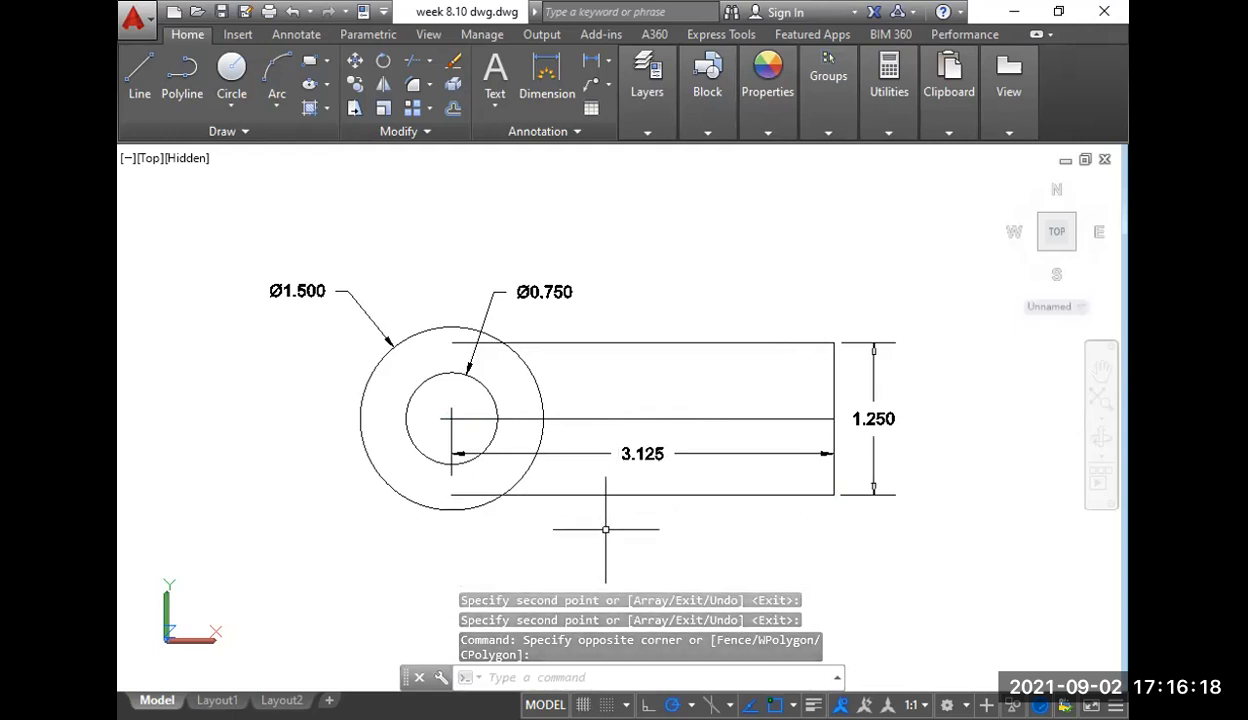
- Trim the portions of the upper and lower horizontal lines that lie inside the outer circle
{"action": "scroll", "coordinate": [502, 500], "scroll_direction": "up", "scroll_amount": 2}
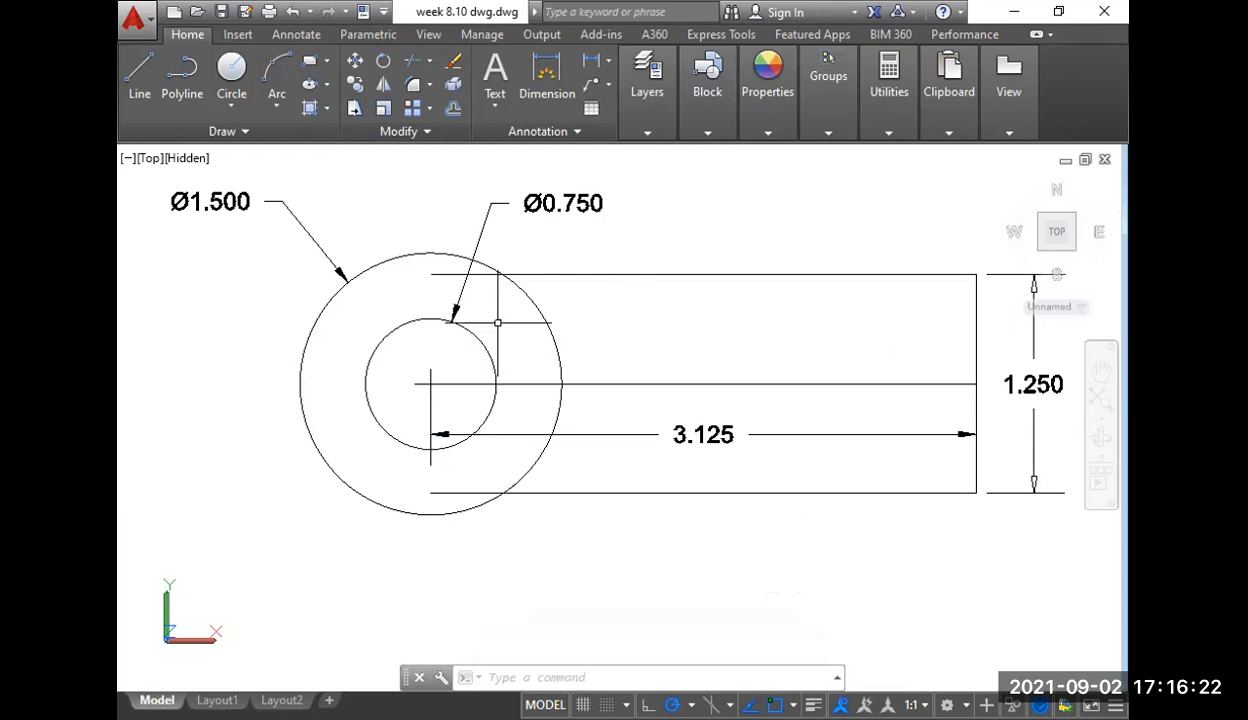
{"action": "middle_click_drag", "start_coordinate": [496, 329], "coordinate": [496, 362]}
{"action": "key", "text": "Escape"}
{"action": "type", "text": "tr"}
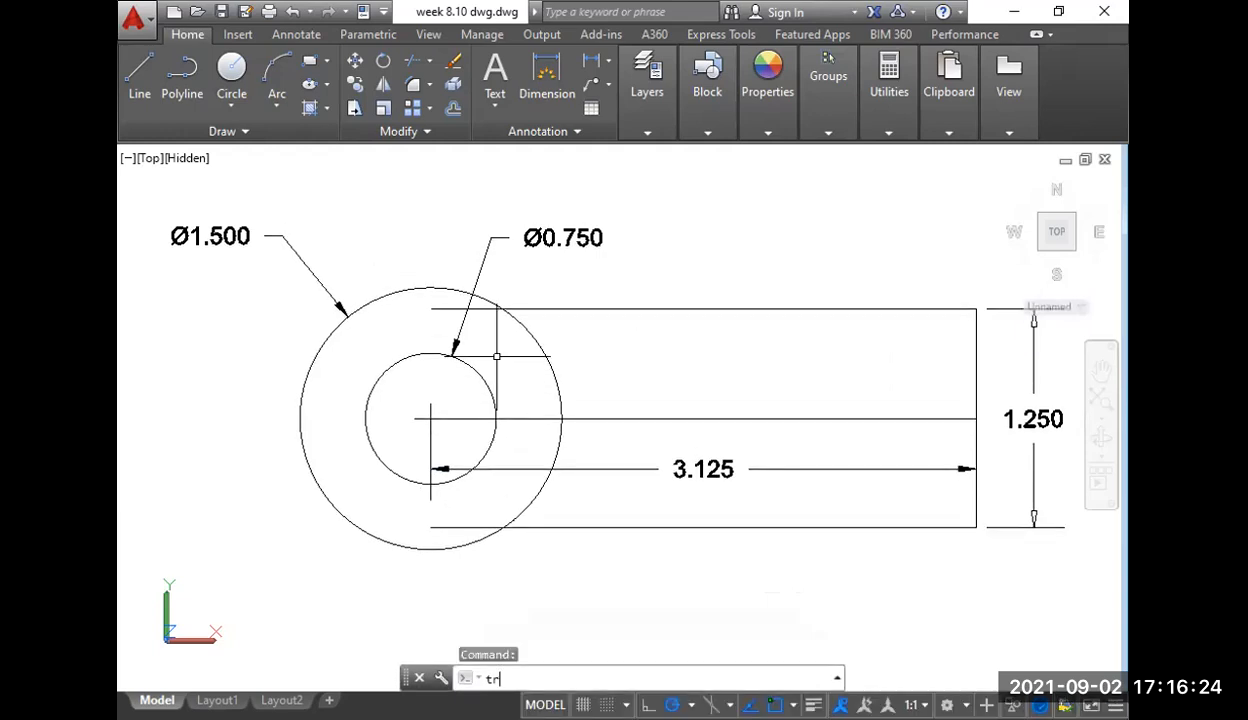
{"action": "key", "text": "space"}
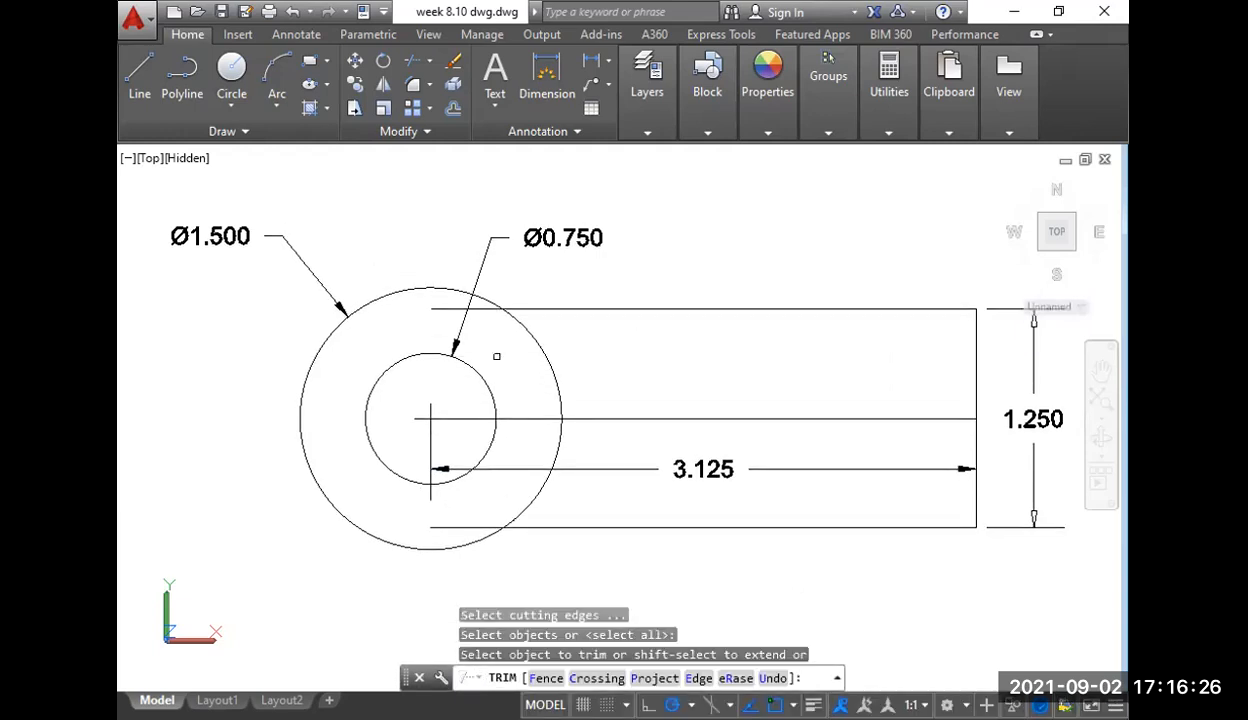
{"action": "left_click", "coordinate": [478, 309]}
{"action": "left_click", "coordinate": [484, 470]}
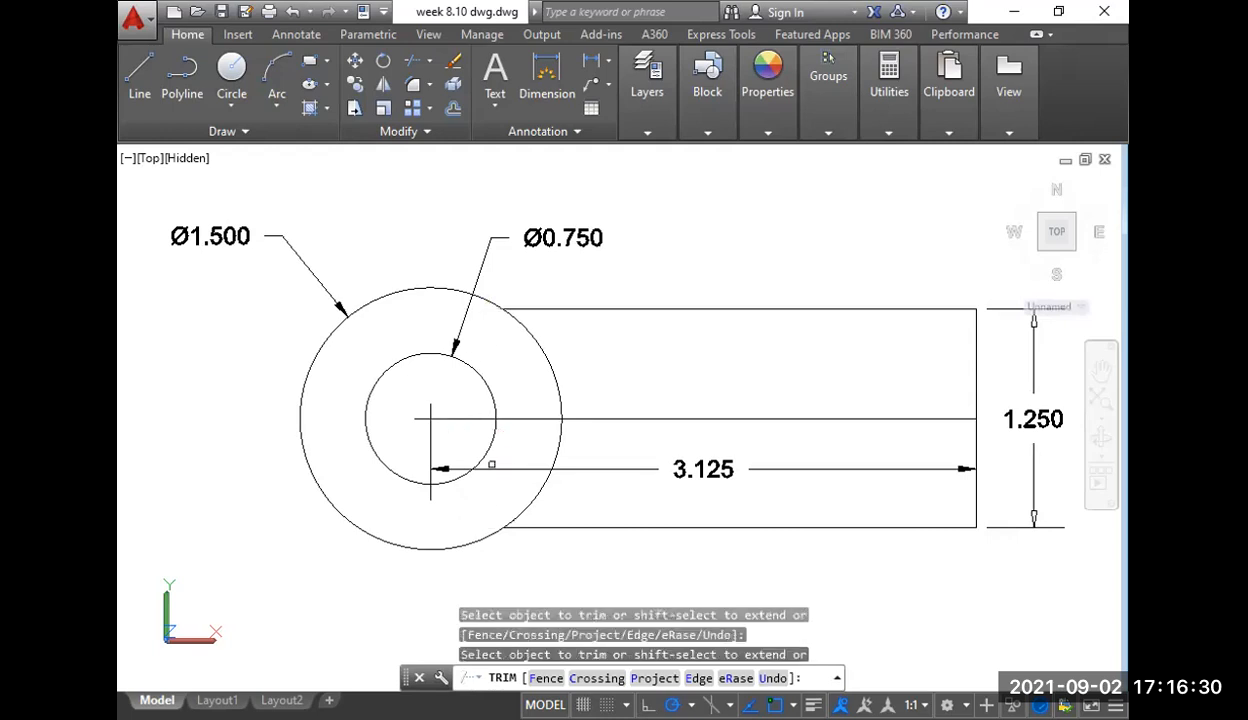
{"action": "right_click", "coordinate": [512, 158]}
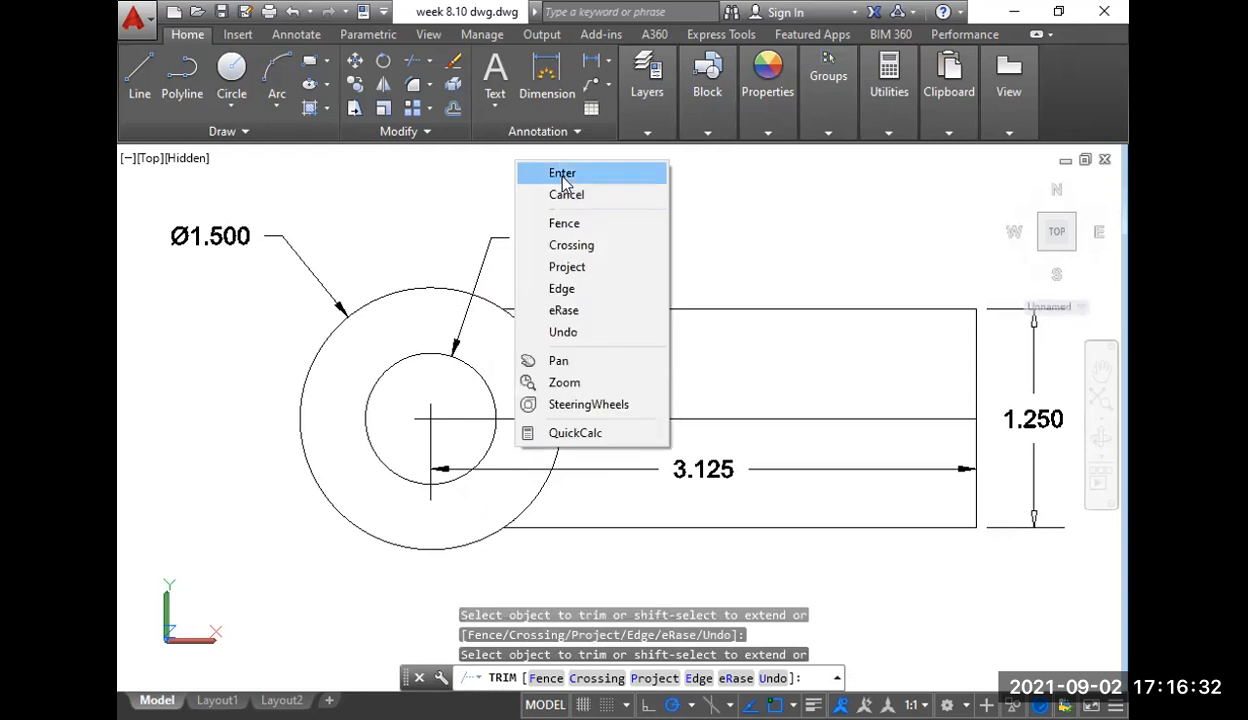
{"action": "left_click", "coordinate": [548, 174]}
- Erase the middle horizontal line that runs from the circles' centre to the vertical line
{"action": "left_click", "coordinate": [676, 434]}
{"action": "left_click", "coordinate": [636, 398]}
{"action": "key", "text": "Delete"}
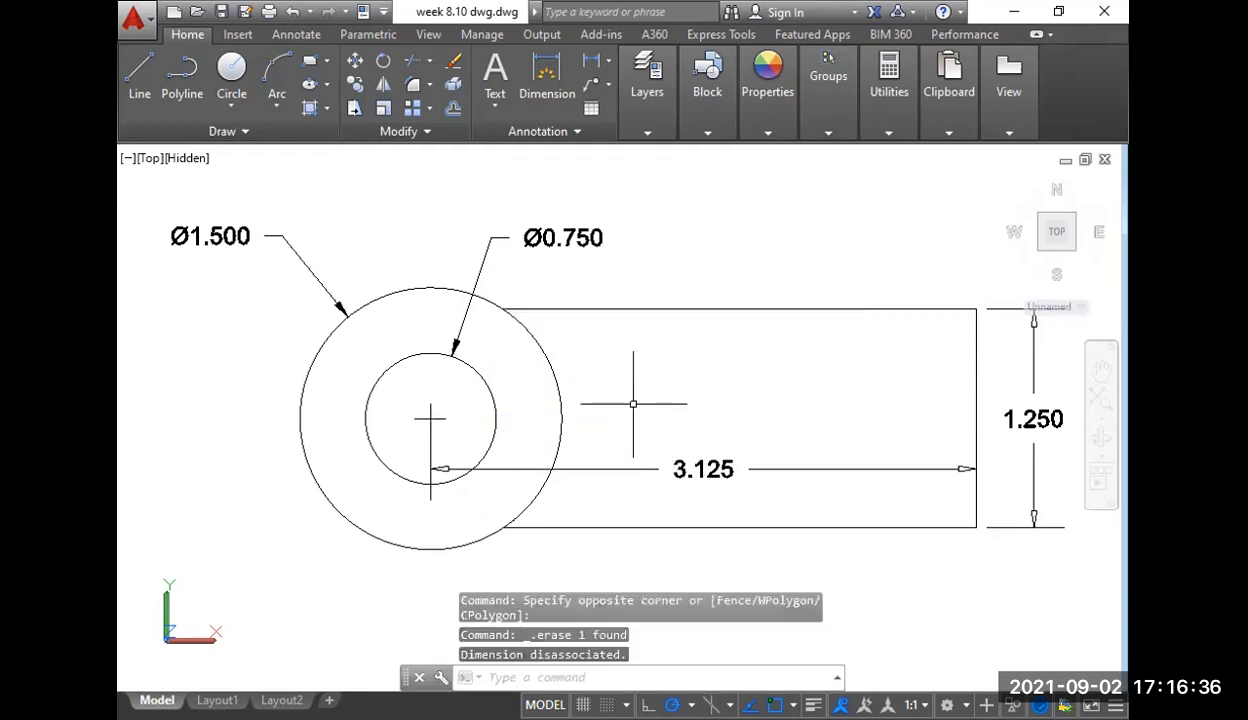
- Erase the 3.125 horizontal dimension between the circles' centre and the arm's outer end
{"action": "left_click", "coordinate": [707, 490]}
{"action": "left_click", "coordinate": [660, 451]}
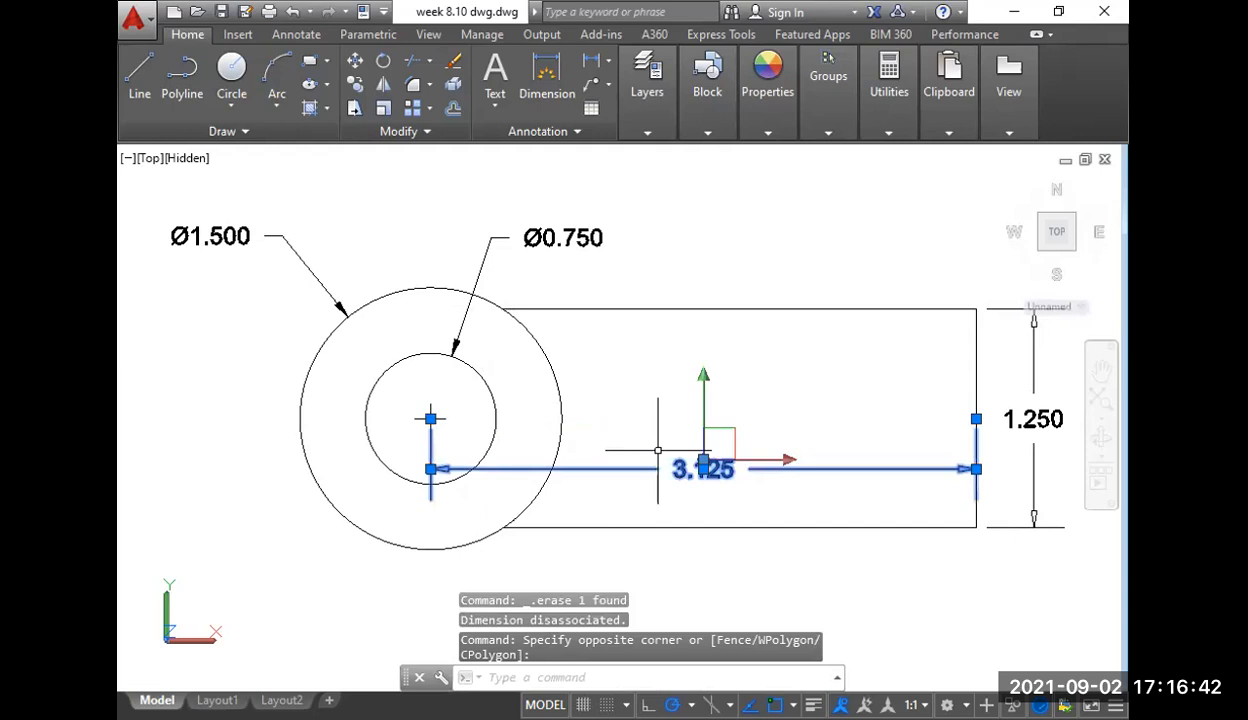
{"action": "key", "text": "Delete"}
{"action": "mouse_move", "coordinate": [658, 451]}
{"action": "middle_mouse_down"}
{"action": "mouse_move", "coordinate": [625, 453]}
{"action": "mouse_move", "coordinate": [590, 404]}
{"action": "mouse_move", "coordinate": [574, 468]}
{"action": "middle_mouse_up"}
{"action": "scroll", "coordinate": [613, 423], "scroll_direction": "down", "scroll_amount": 3}
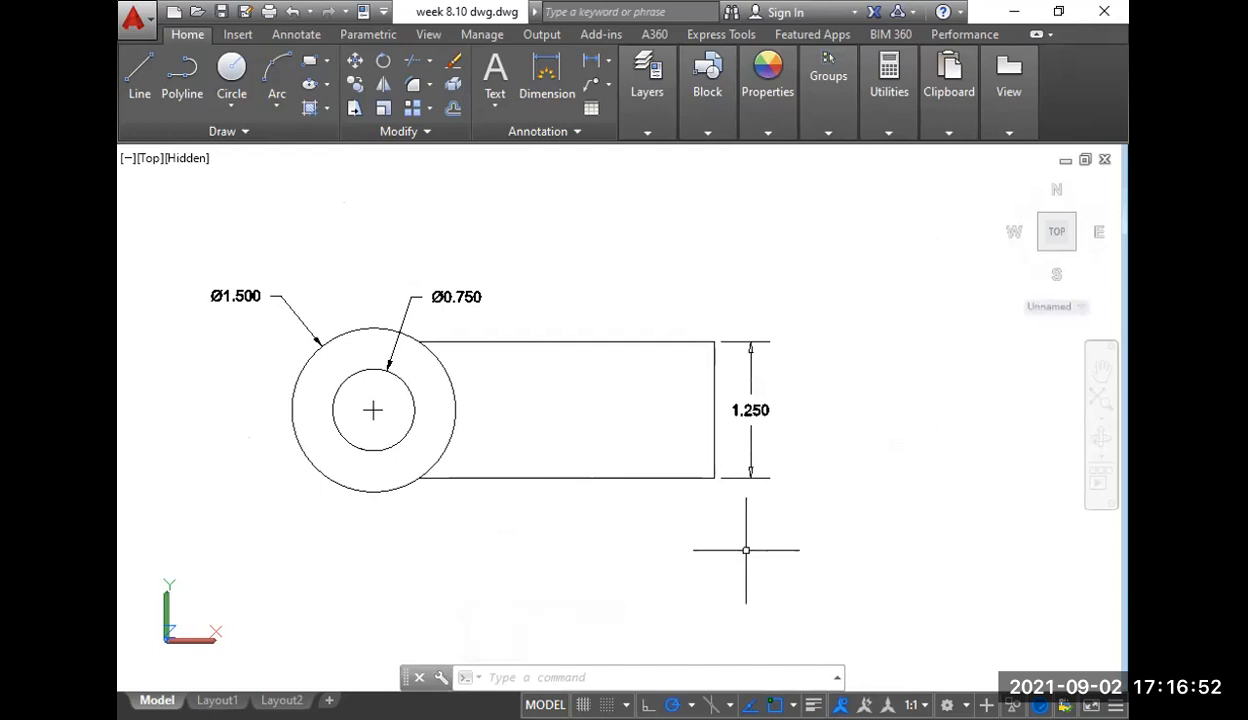
{"action": "type", "text": "l"}
{"action": "key", "text": "Return"}
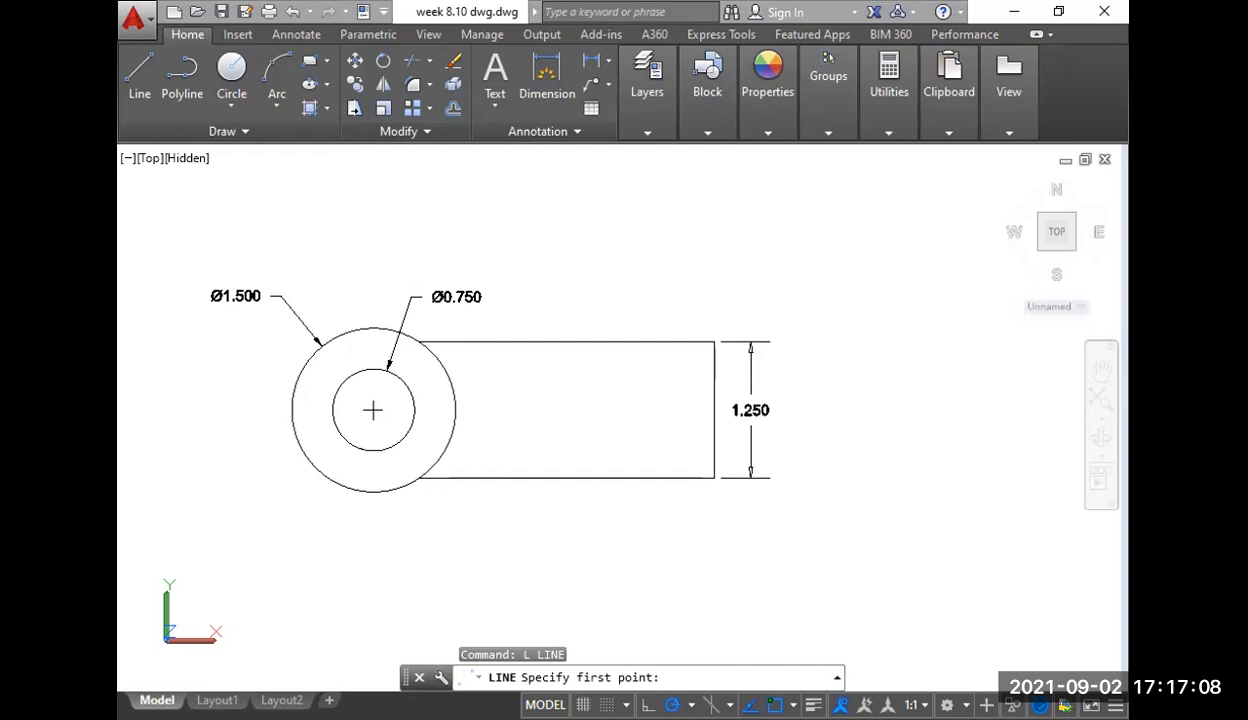
{"action": "left_click", "coordinate": [836, 486]}
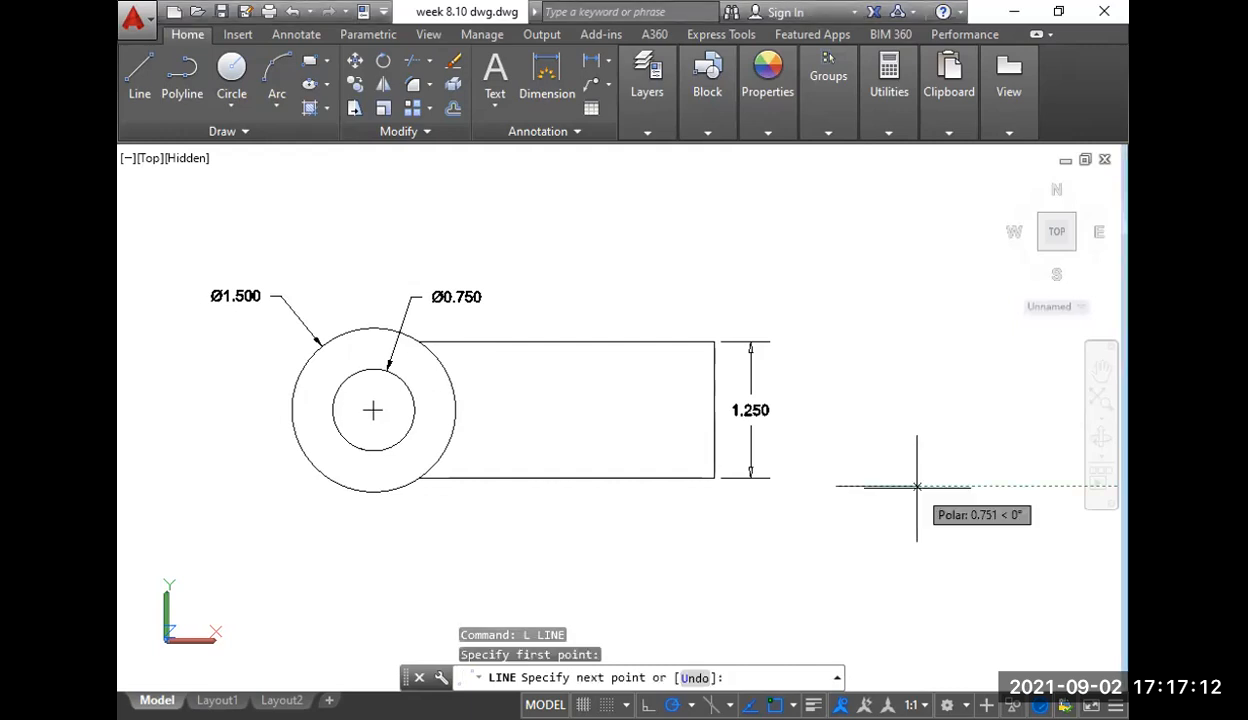
{"action": "type", "text": "."}
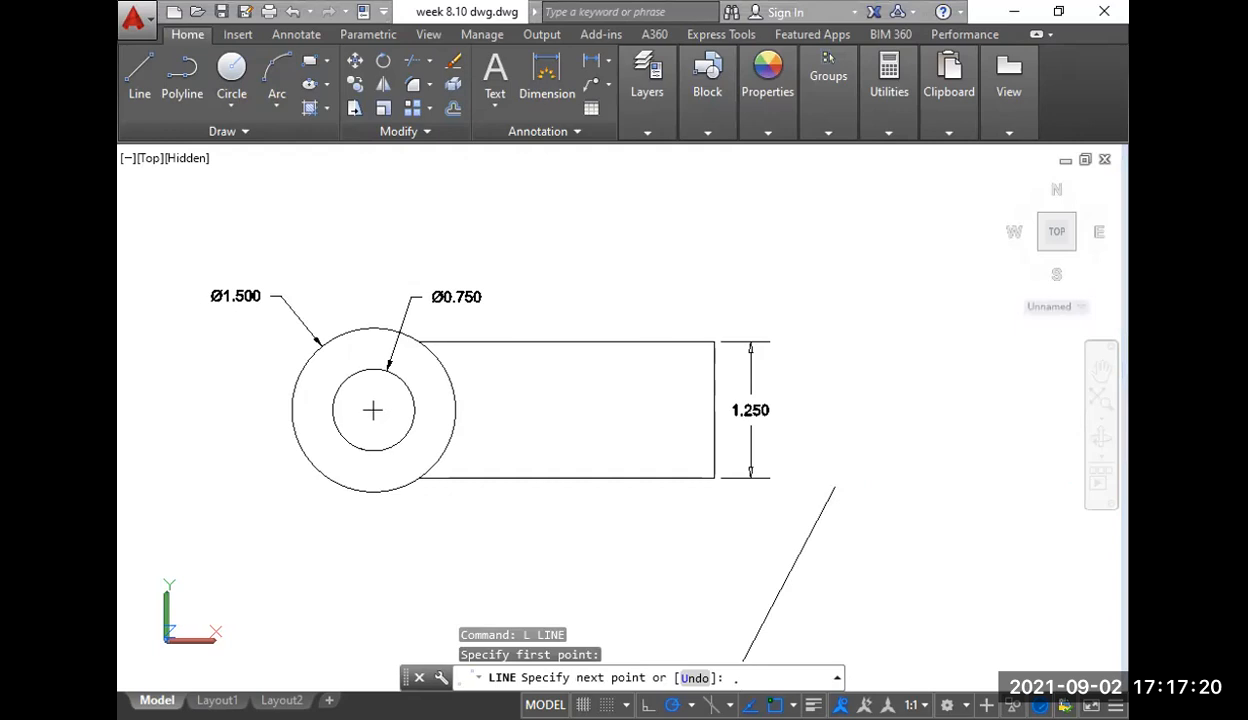
{"action": "type", "text": "75"}
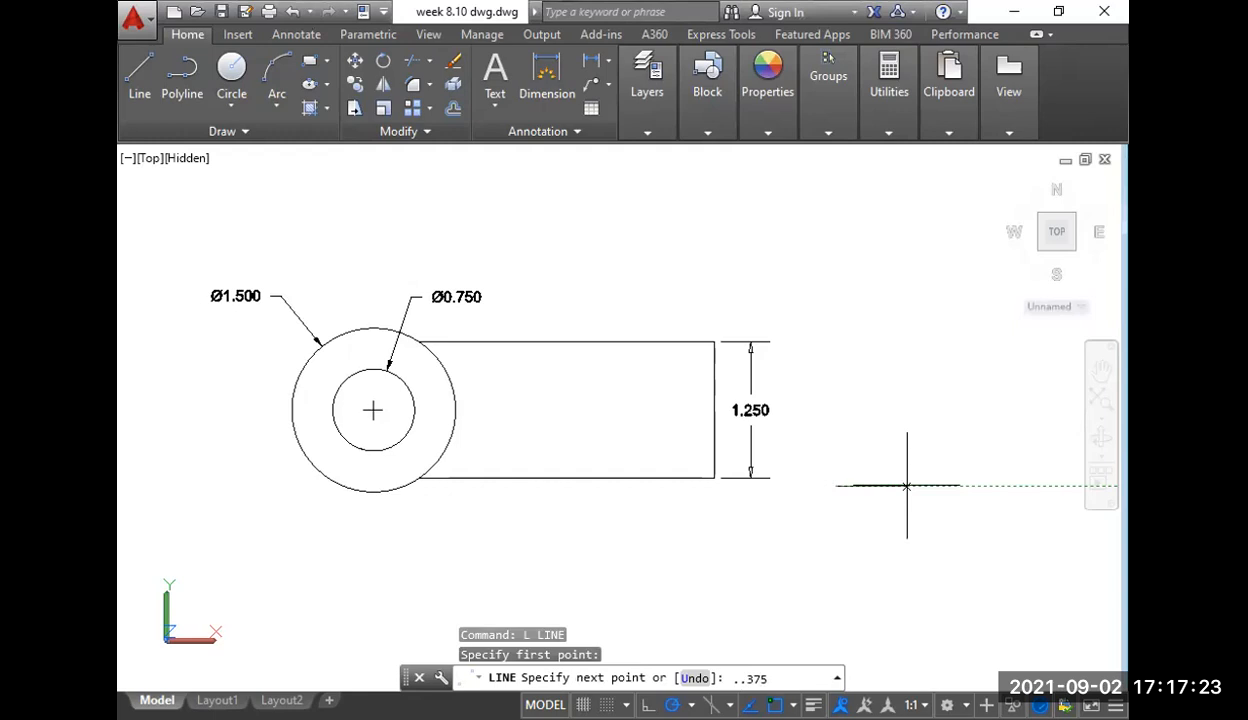
{"action": "key", "text": "Return"}
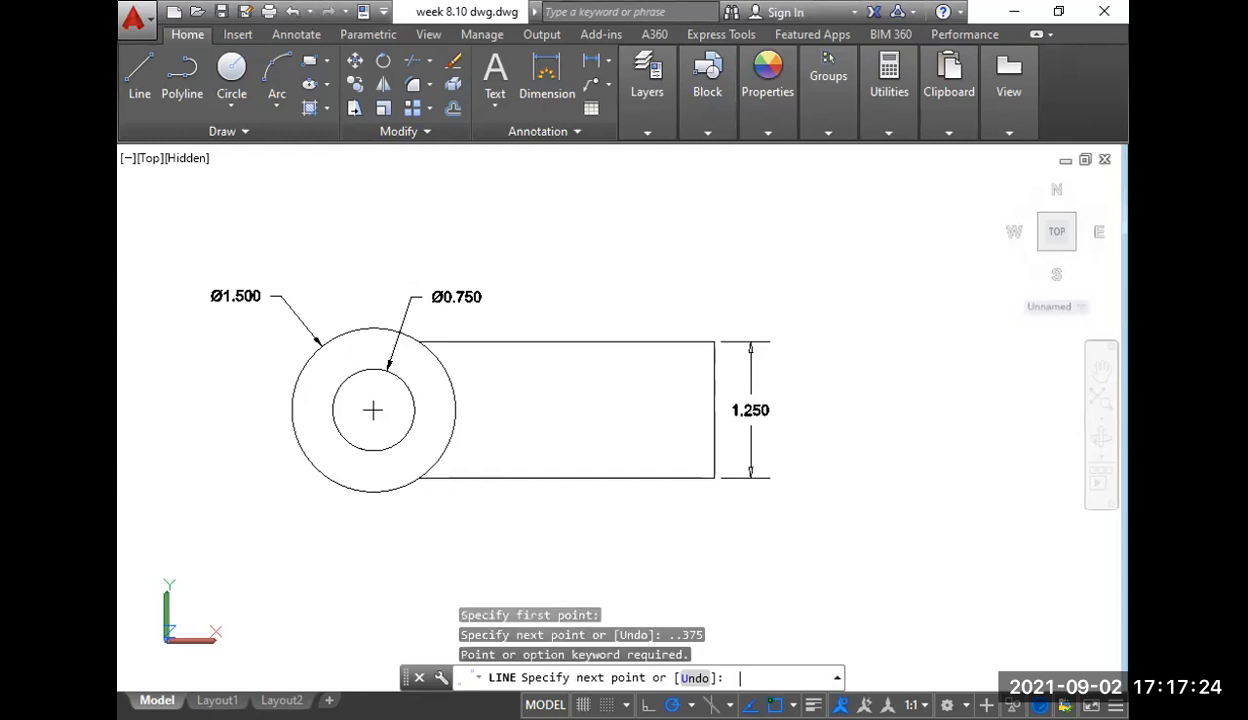
{"action": "key", "text": "Return"}
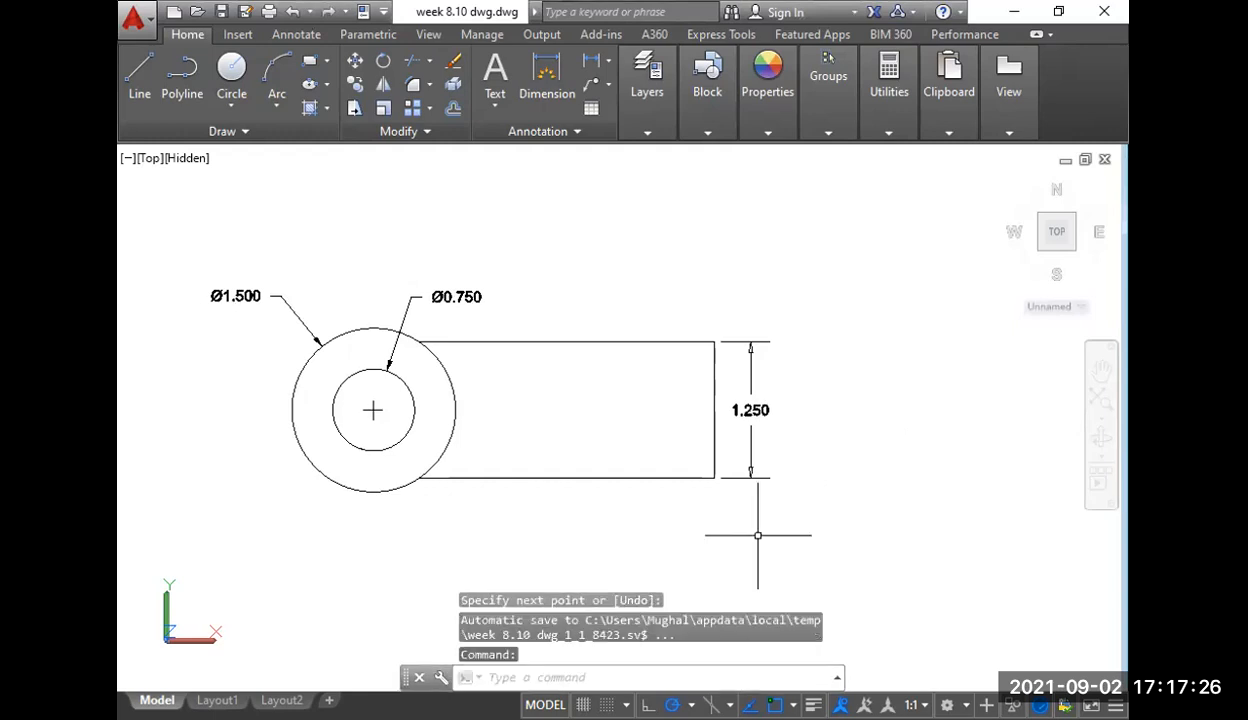
- Draw a separate horizontal line .375 long in the empty space beyond the arm's 1.250 dimension
{"action": "type", "text": "l"}
{"action": "key", "text": "Return"}
{"action": "left_click", "coordinate": [846, 498]}
{"action": "type", "text": ".7"}
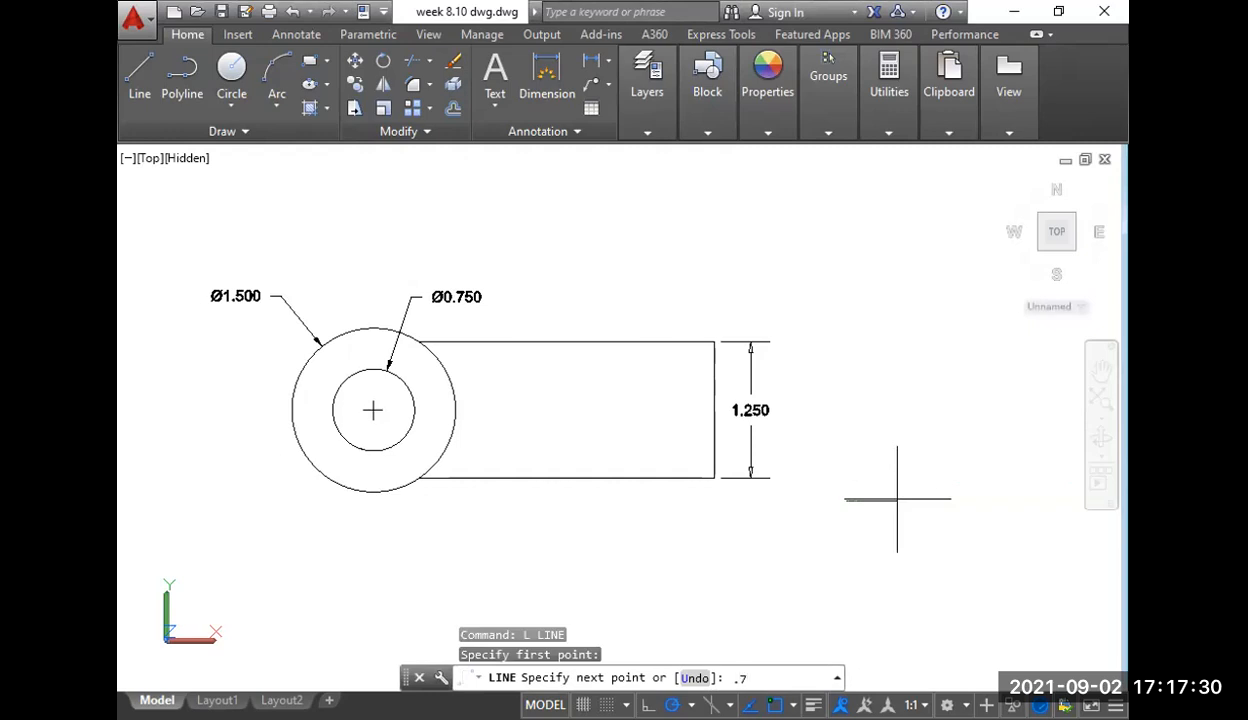
{"action": "key", "text": "BackSpace"}
{"action": "type", "text": "375"}
{"action": "key", "text": "Return"}
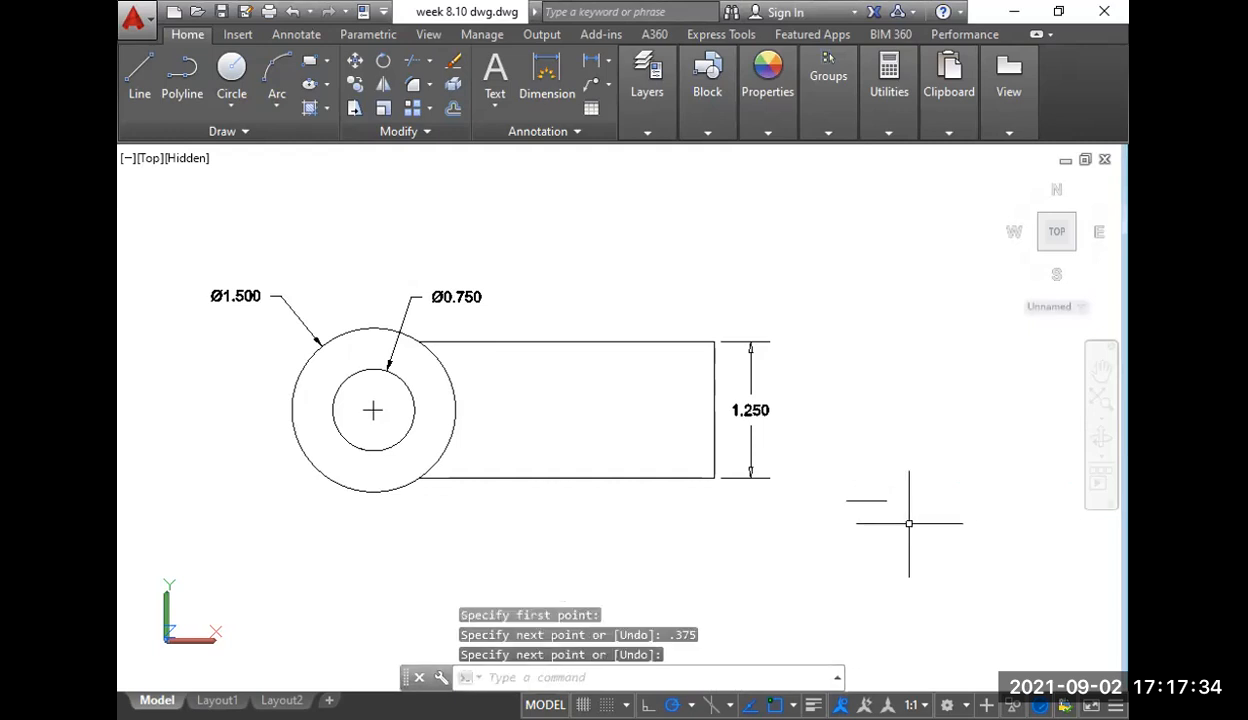
- Add a linear dimension below the short horizontal line, measured between its two endpoints
{"action": "scroll", "coordinate": [889, 521], "scroll_direction": "up", "scroll_amount": 5}
{"action": "middle_click_drag", "start_coordinate": [872, 507], "coordinate": [871, 551]}
{"action": "key", "text": "Return"}
{"action": "scroll", "coordinate": [878, 536], "scroll_direction": "down", "scroll_amount": 5}
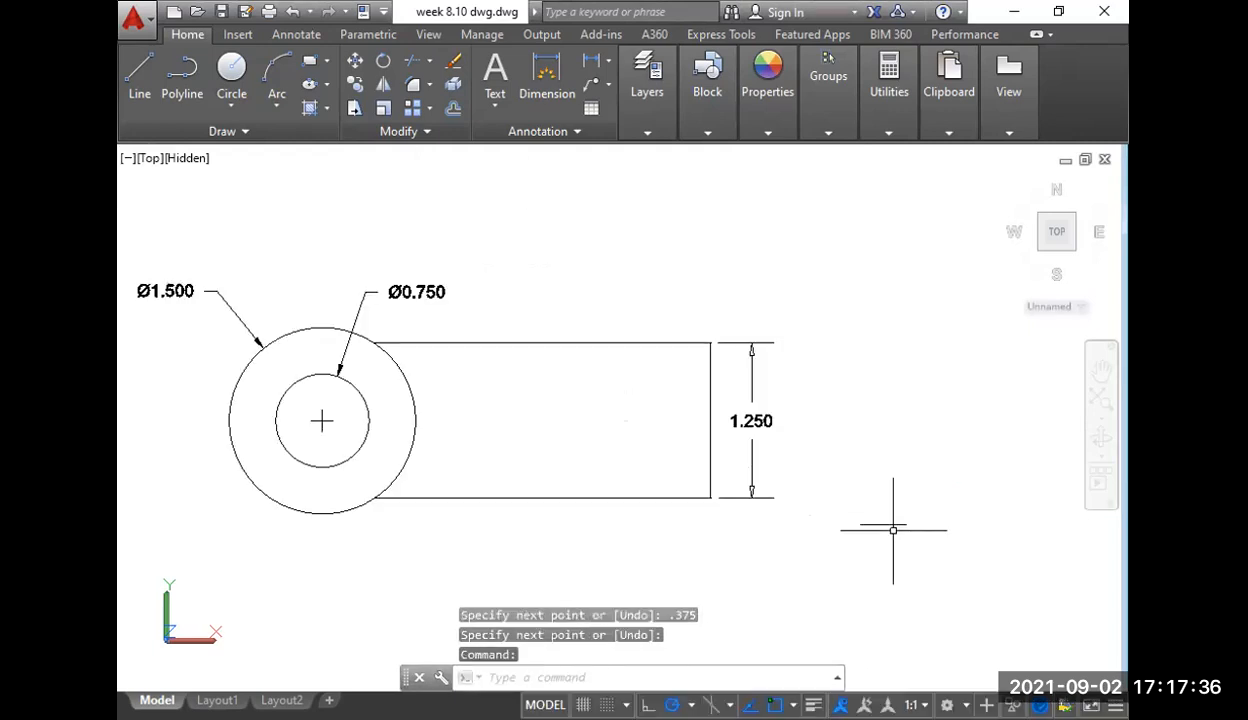
{"action": "left_click", "coordinate": [592, 63]}
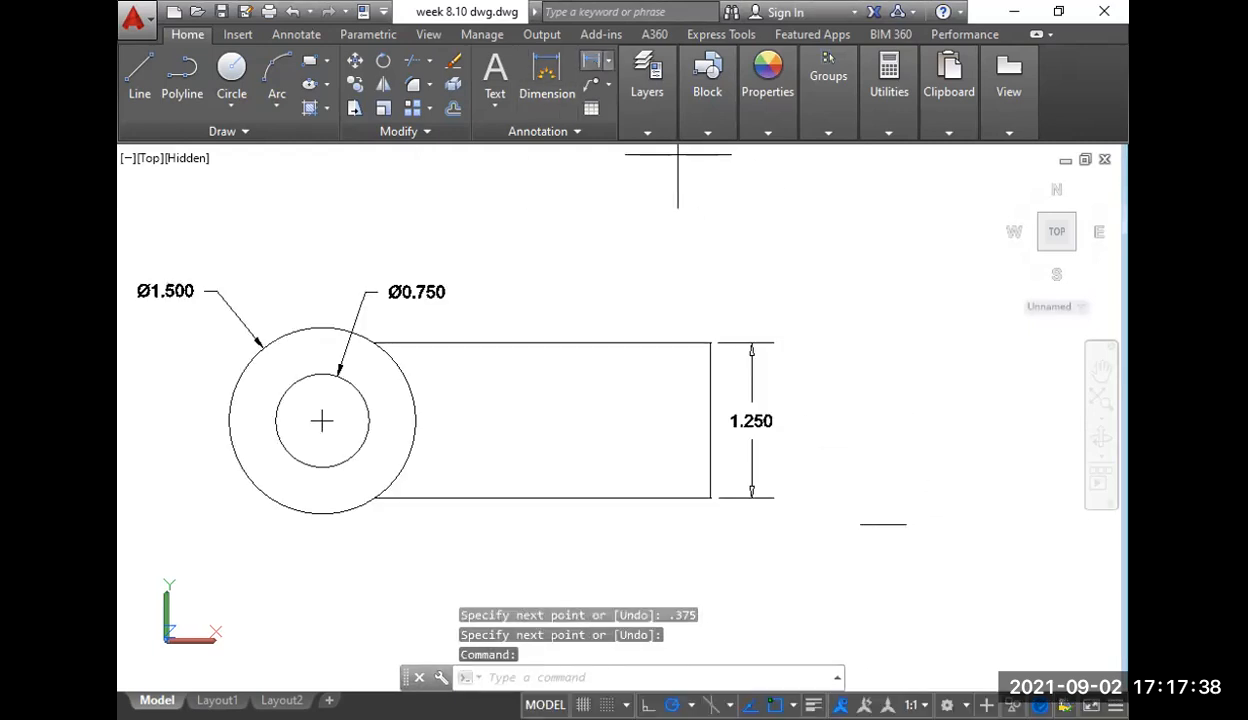
{"action": "left_click", "coordinate": [855, 524]}
{"action": "left_click", "coordinate": [906, 525]}
{"action": "left_click", "coordinate": [955, 543]}
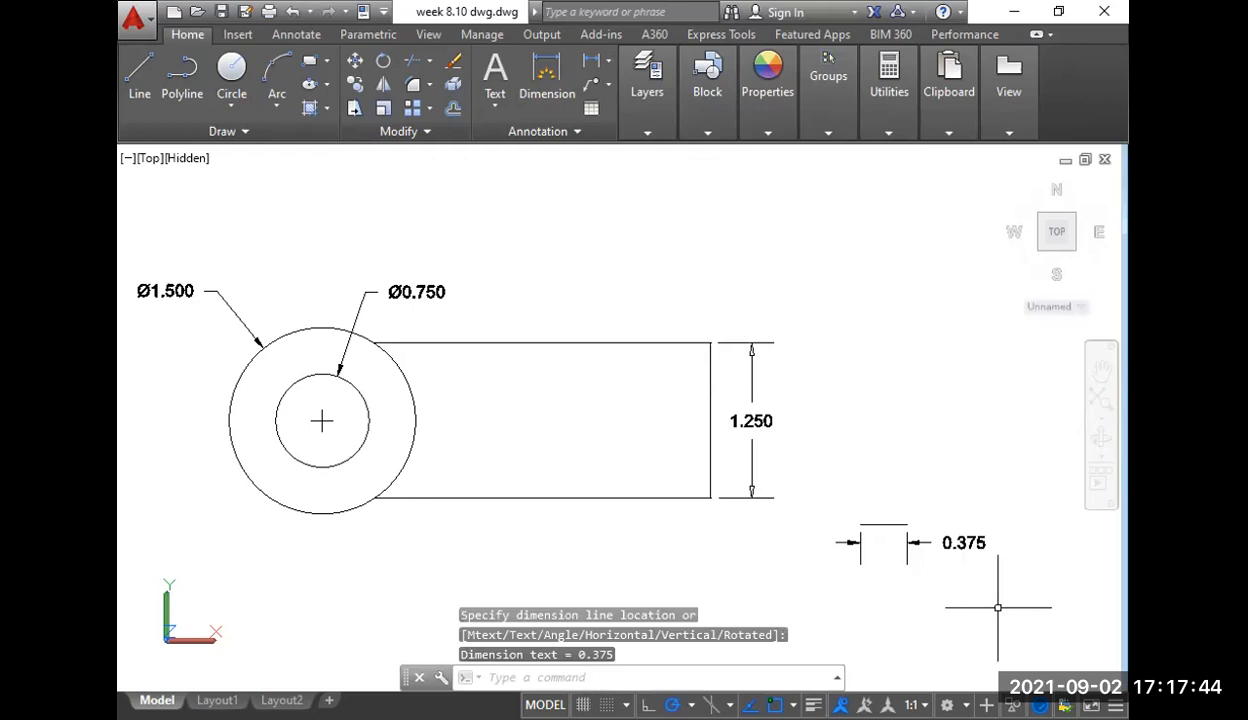
- Draw a vertical line 1.250 long upward from the short horizontal line's left endpoint
{"action": "type", "text": "l"}
{"action": "key", "text": "Return"}
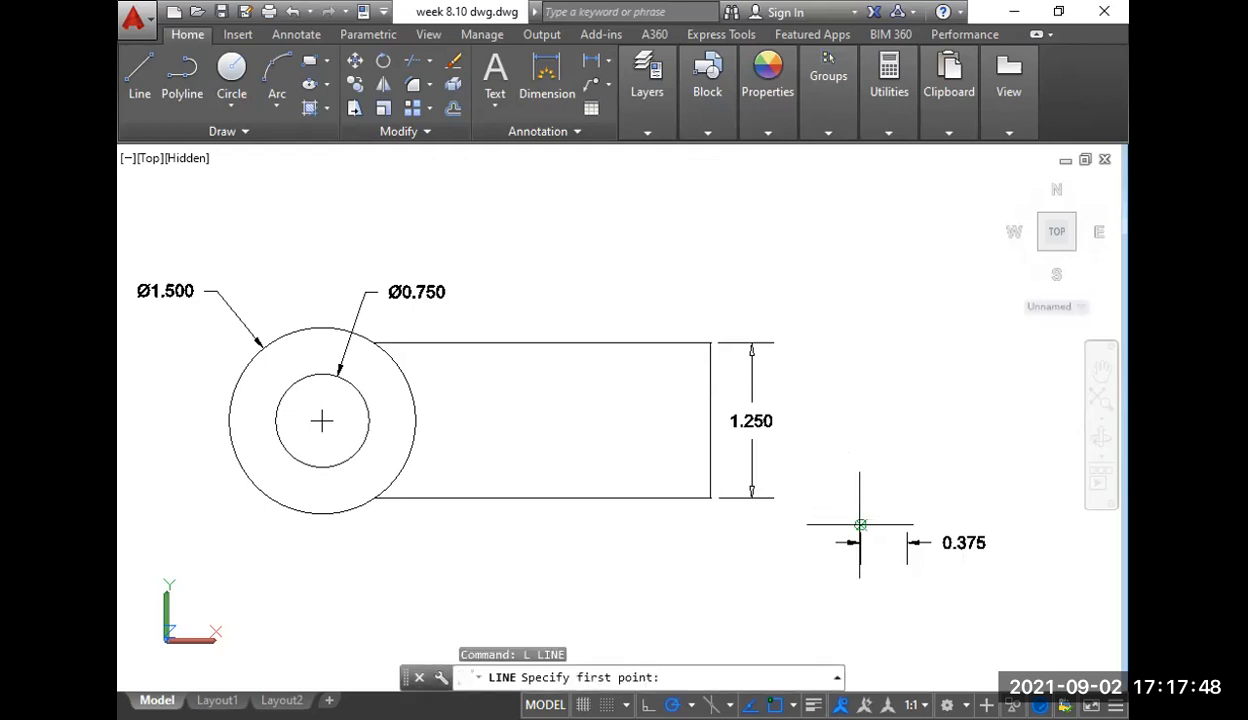
{"action": "left_click", "coordinate": [860, 524]}
{"action": "type", "text": "1."}
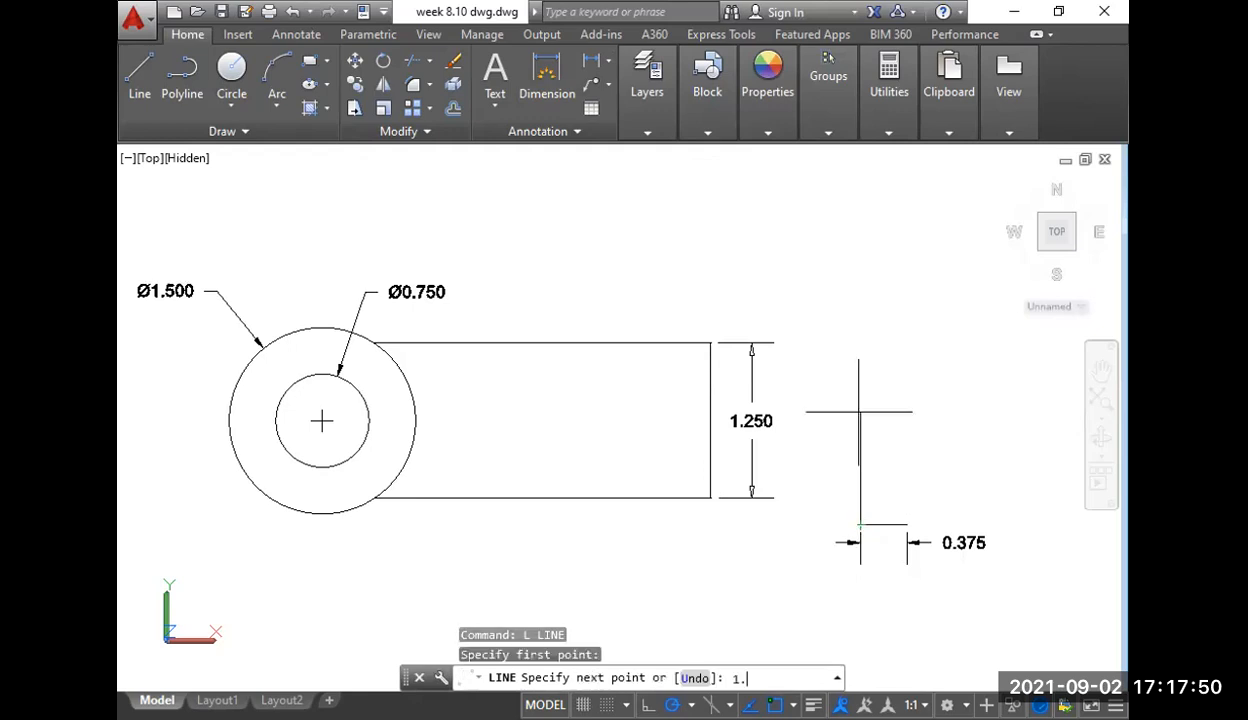
{"action": "type", "text": "250"}
{"action": "key", "text": "Return"}
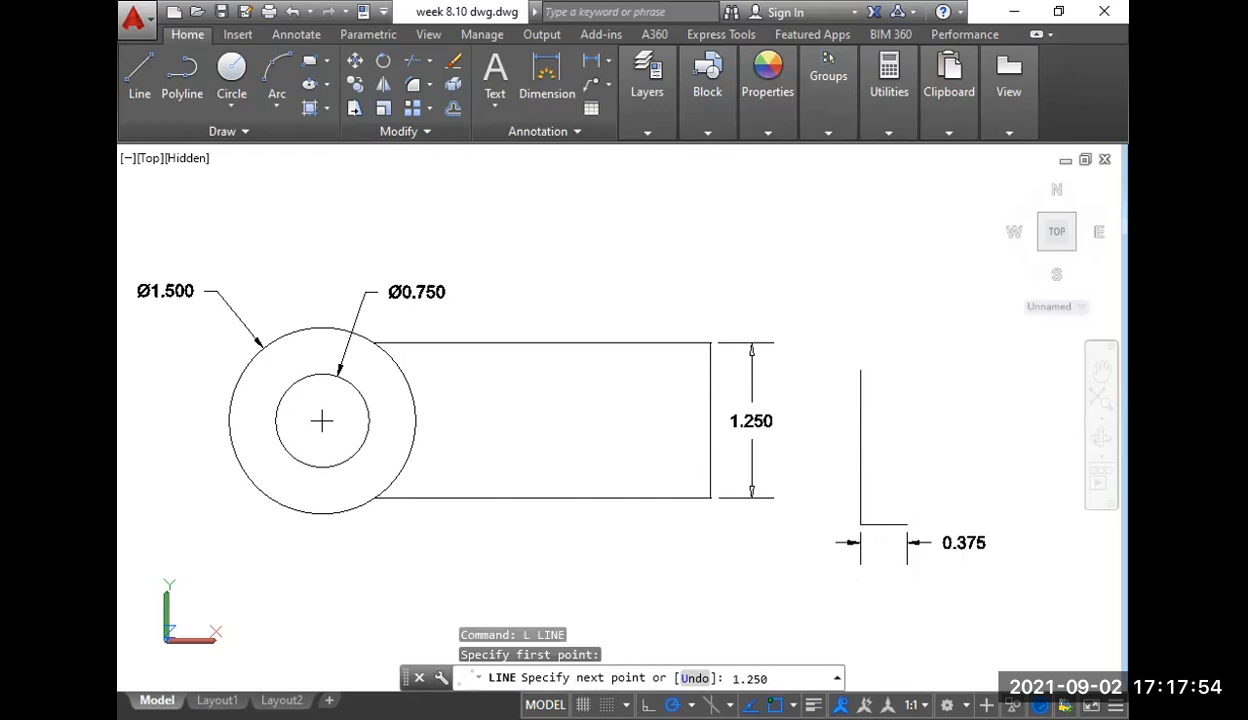
{"action": "key", "text": "Return"}
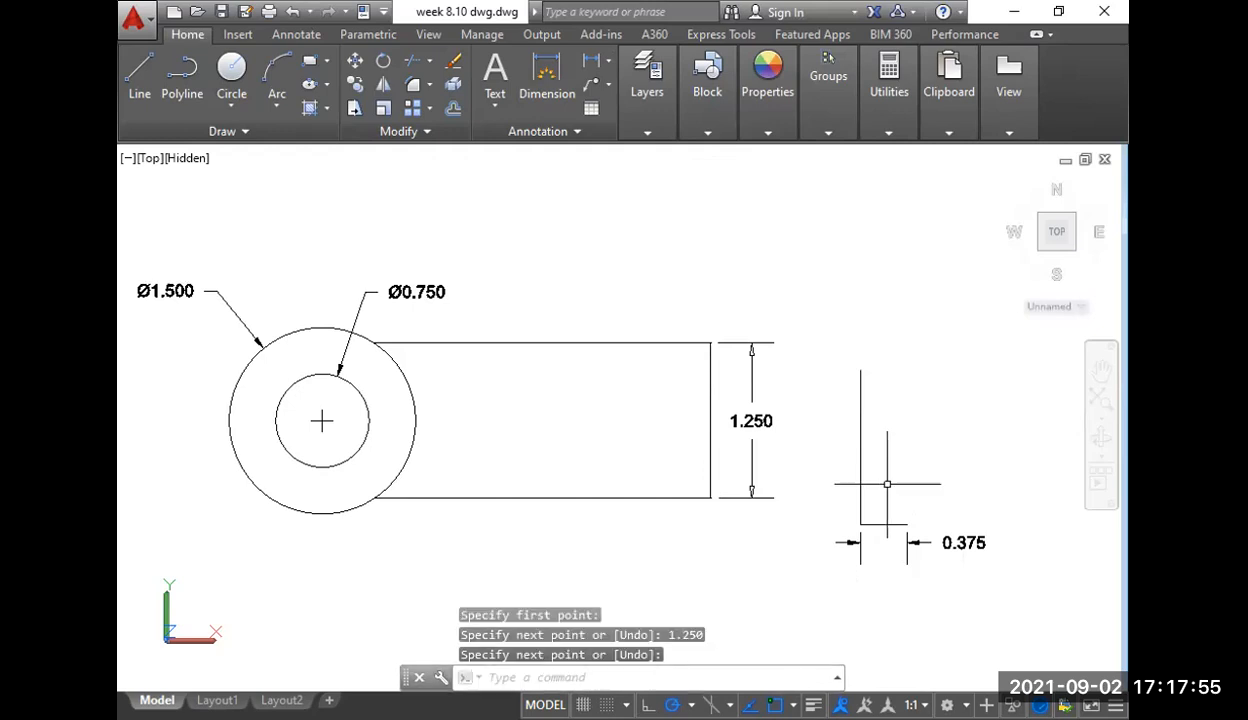
- Copy the short horizontal line from the vertical line's lower endpoint to its upper endpoint
{"action": "left_click", "coordinate": [893, 539]}
{"action": "left_click", "coordinate": [886, 506]}
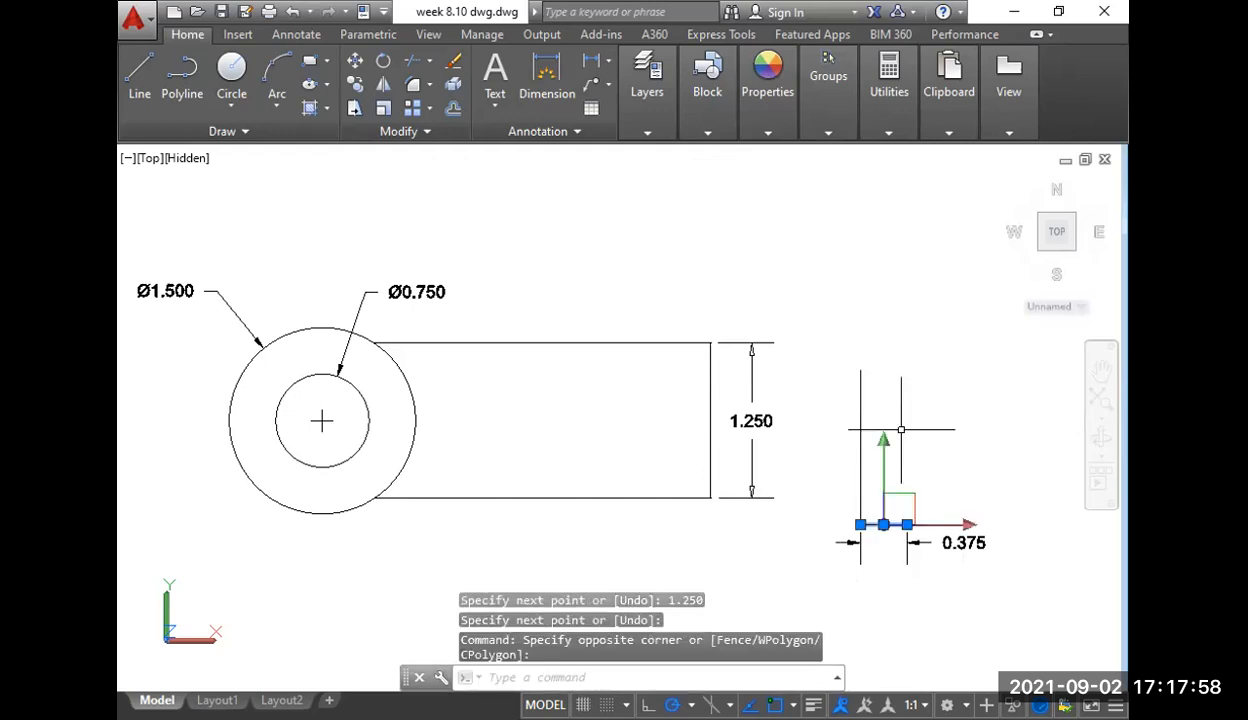
{"action": "type", "text": "co"}
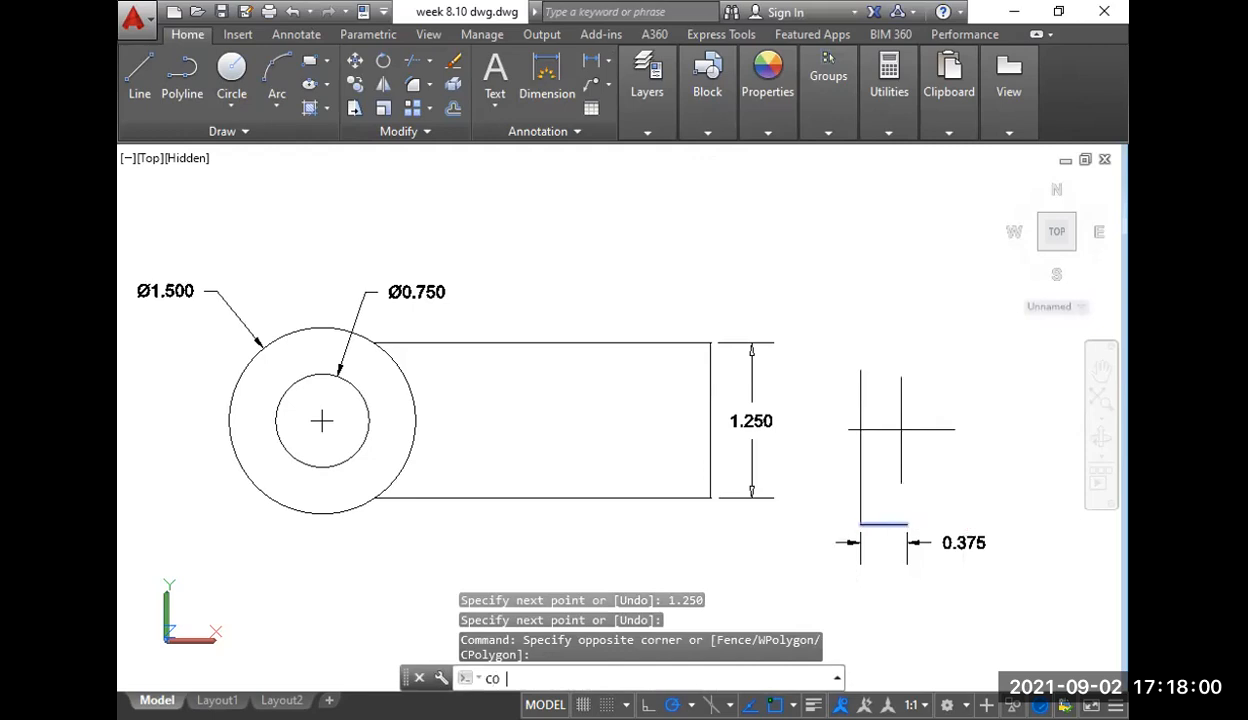
{"action": "key", "text": "Return"}
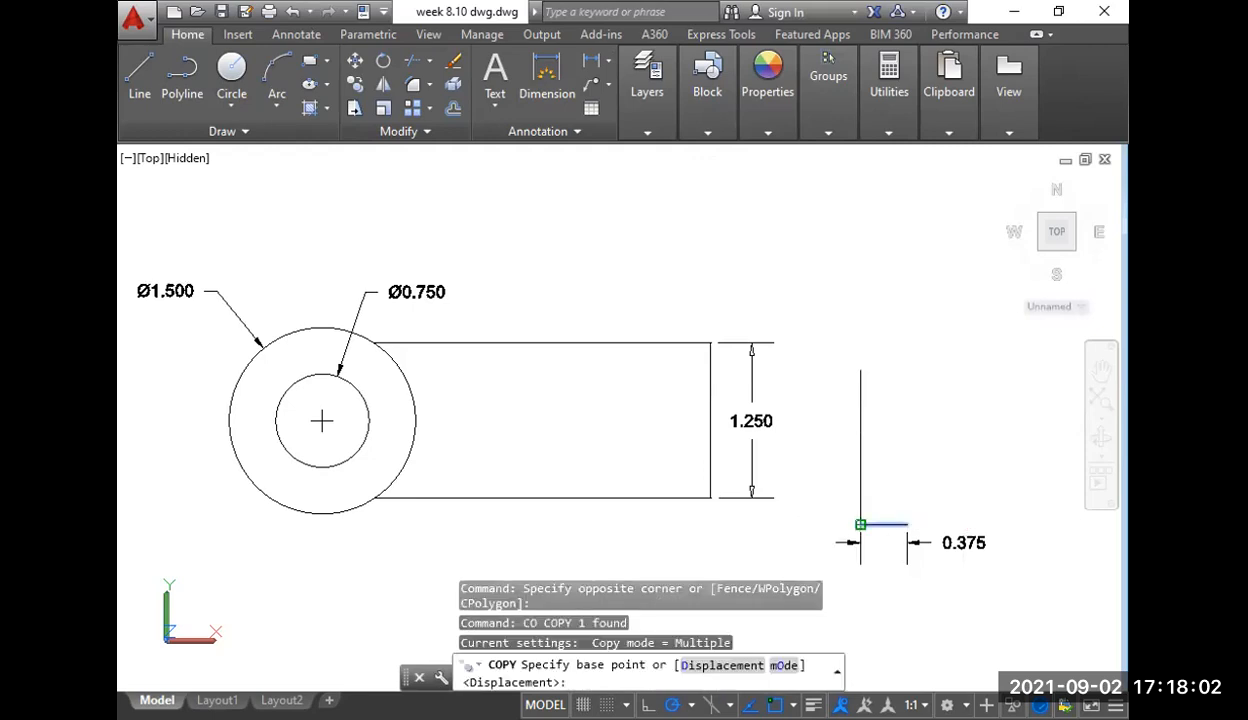
{"action": "left_click", "coordinate": [860, 524]}
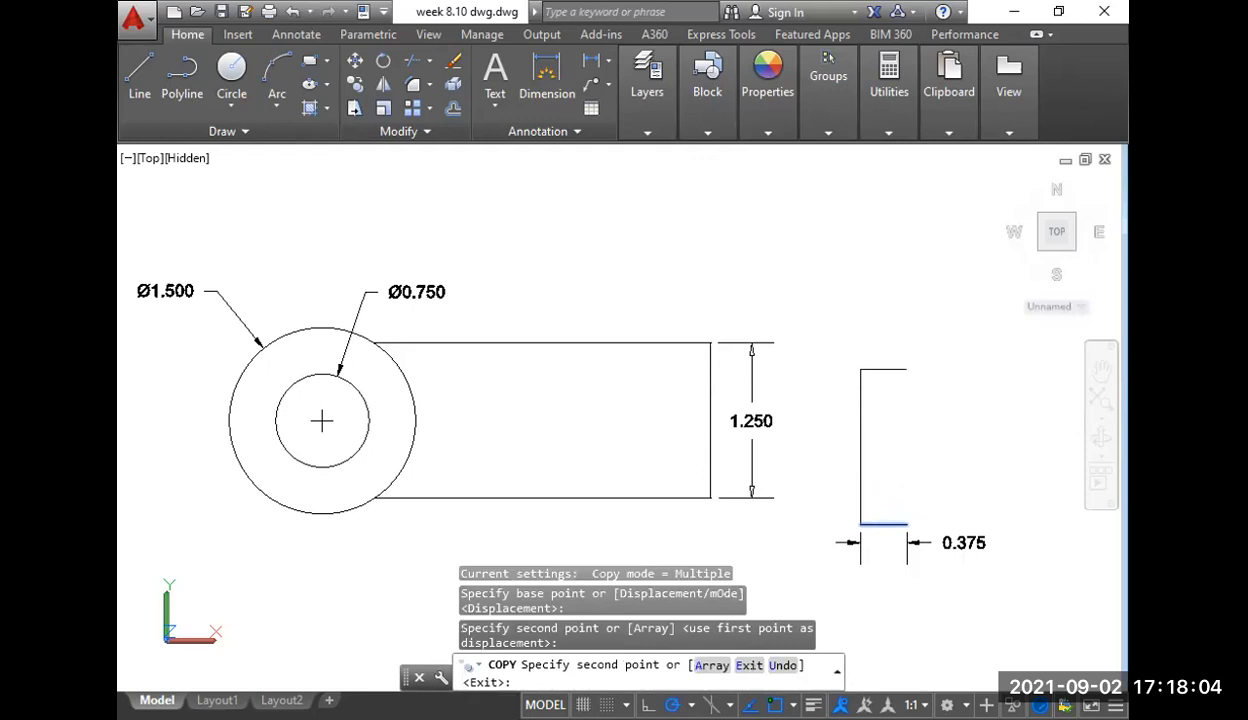
{"action": "key", "text": "Escape"}
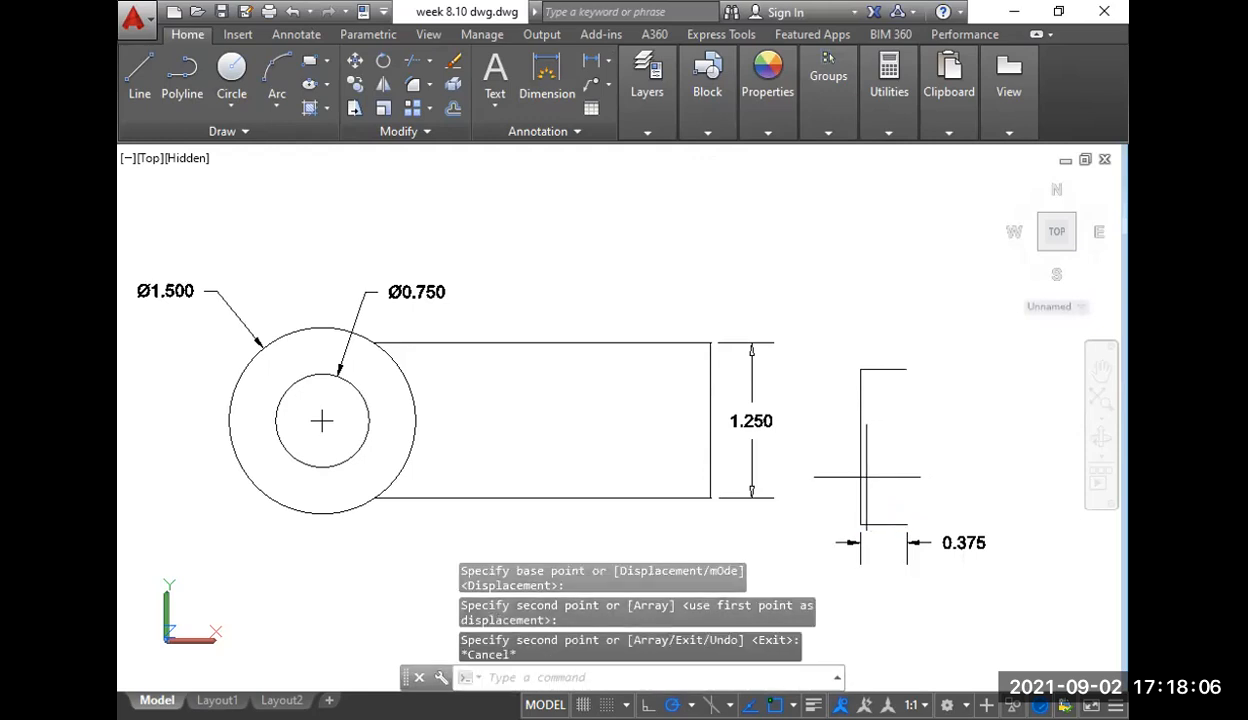
- Copy the new vertical line from its lower endpoint to the bottom line's right endpoint, closing the narrow rectangle
{"action": "left_click", "coordinate": [860, 480]}
{"action": "left_click", "coordinate": [805, 472]}
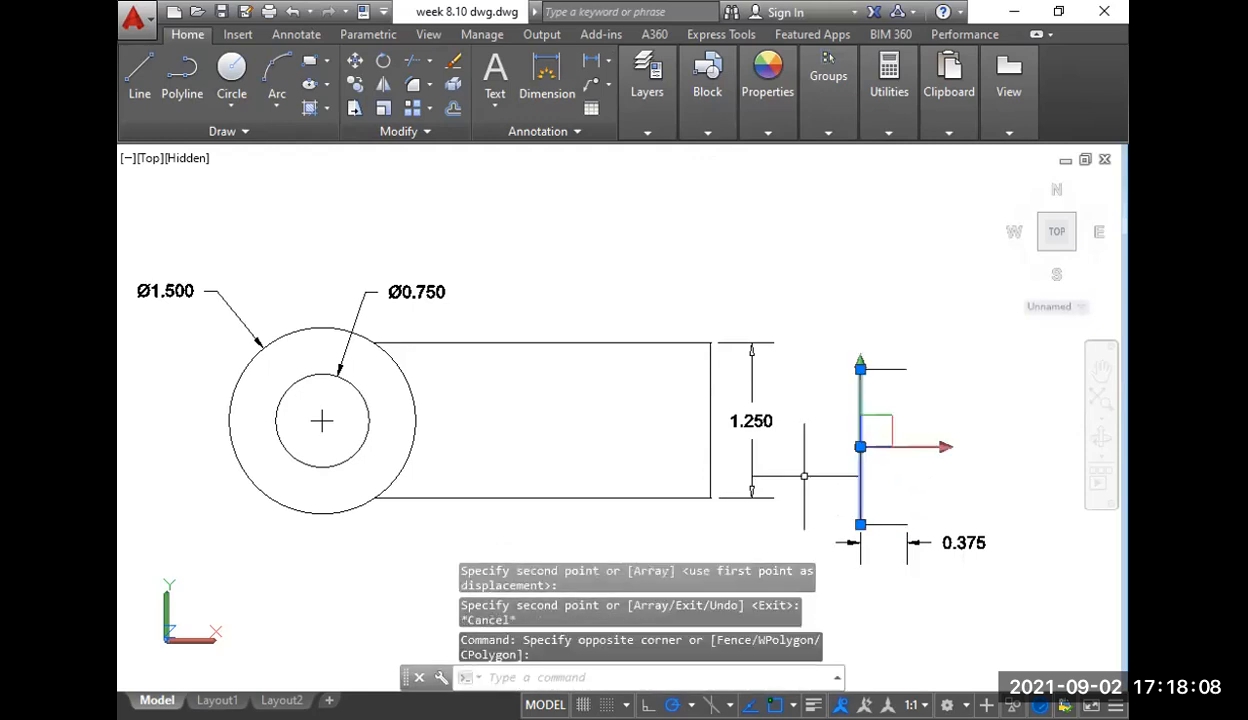
{"action": "type", "text": "c"}
{"action": "type", "text": "o"}
{"action": "key", "text": "Return"}
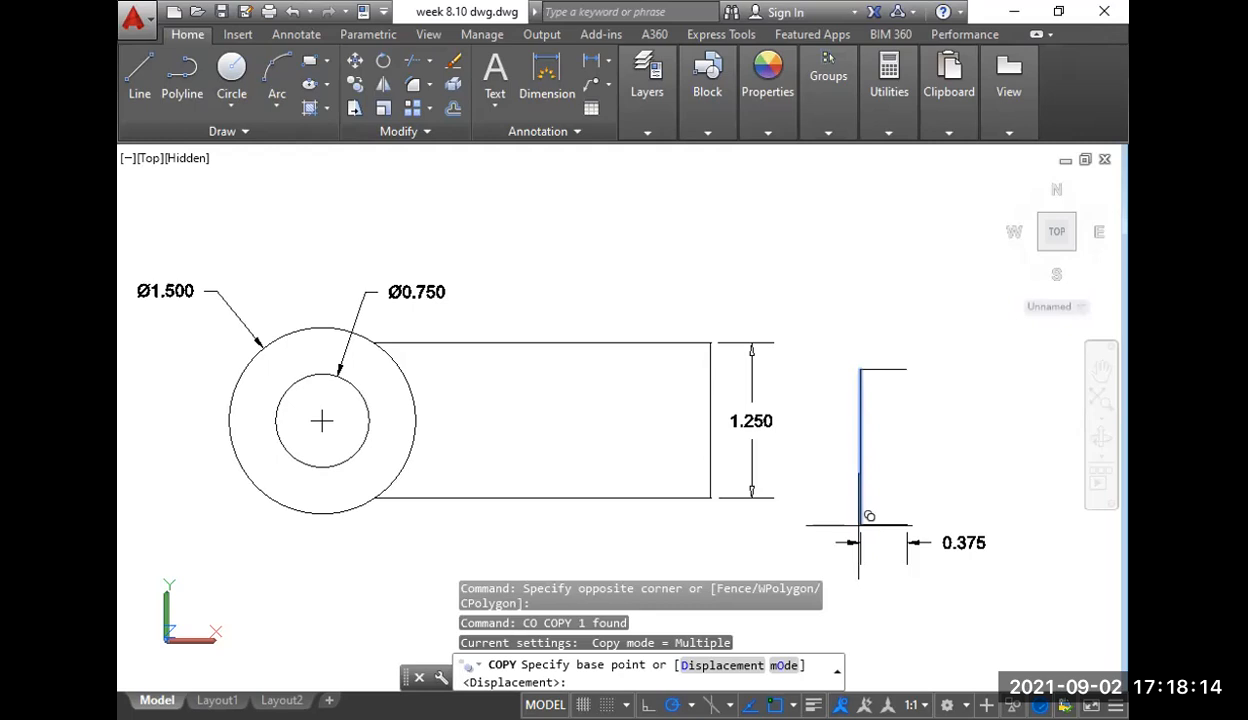
{"action": "left_click", "coordinate": [868, 517]}
{"action": "left_click", "coordinate": [906, 523]}
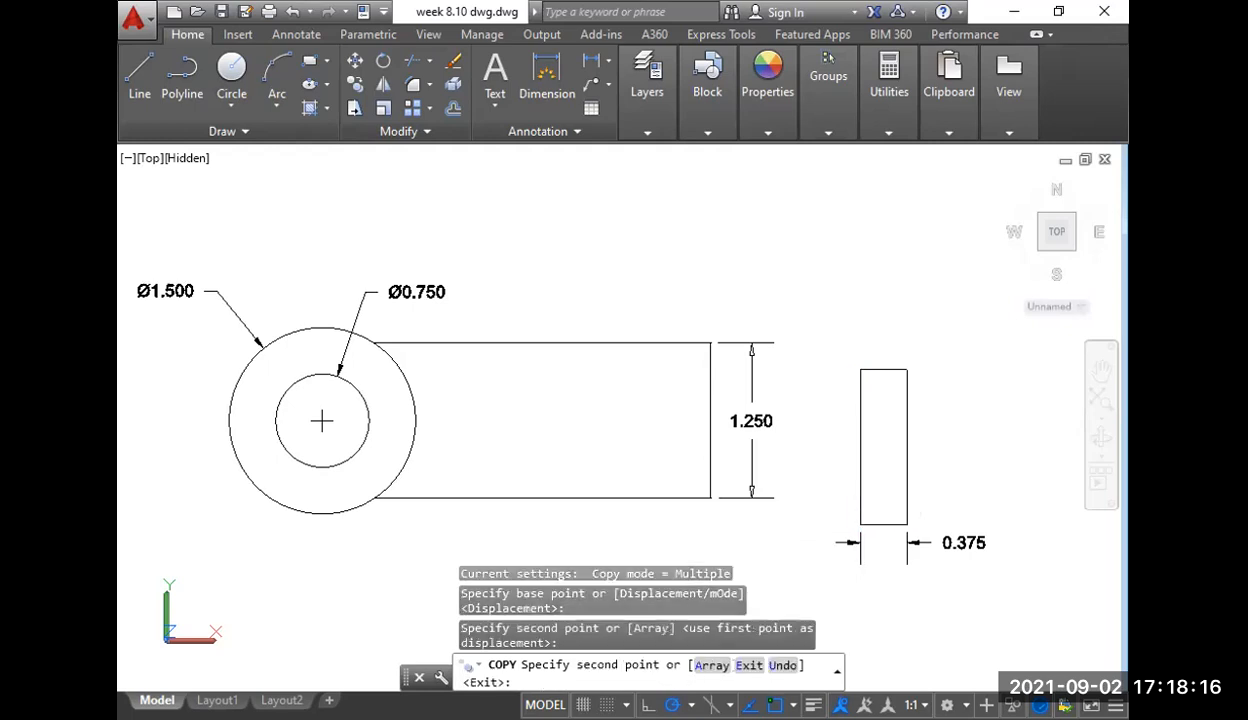
{"action": "key", "text": "Escape"}
- Add a vertical linear dimension along the outside of the narrow rectangle's left edge
{"action": "left_click", "coordinate": [647, 90]}
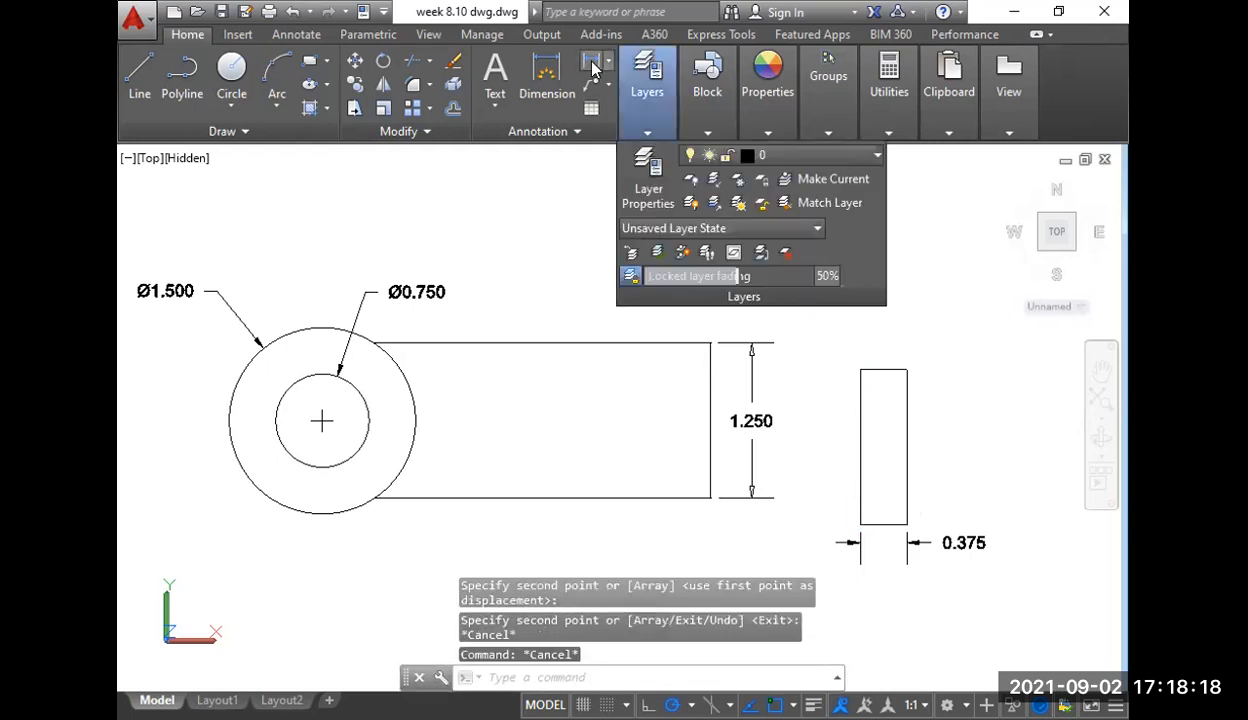
{"action": "left_click", "coordinate": [592, 61]}
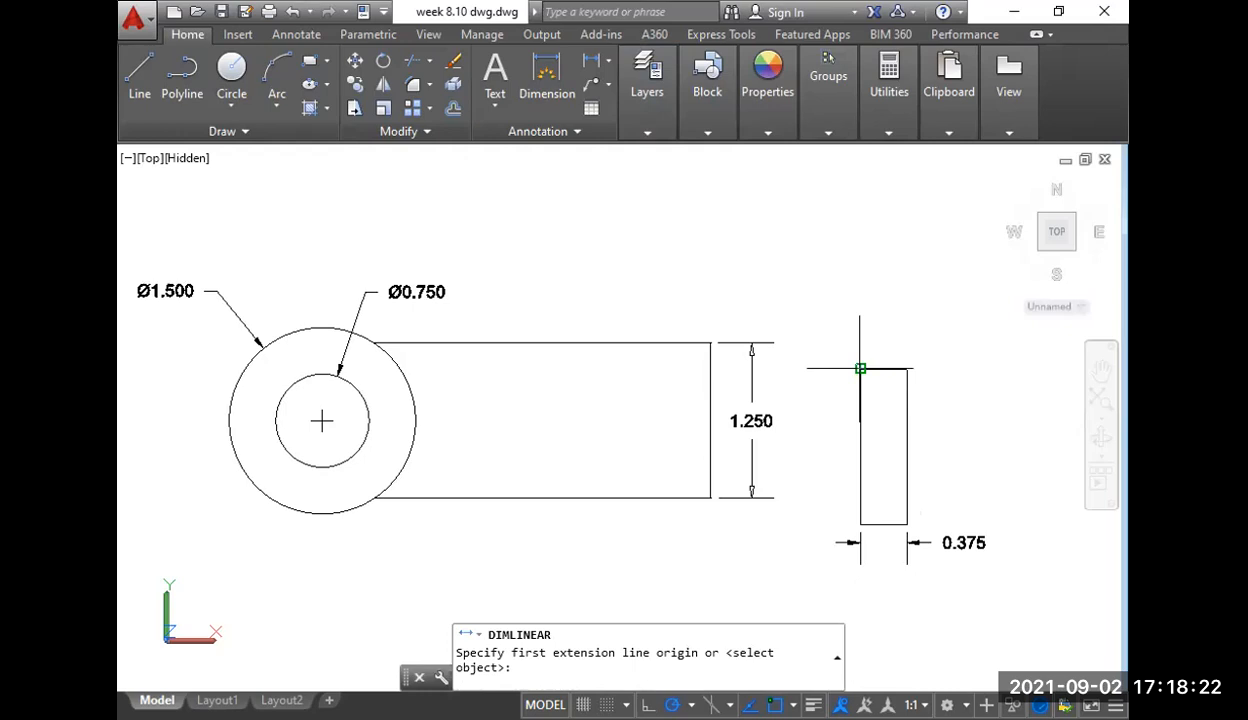
{"action": "left_click", "coordinate": [860, 369]}
{"action": "left_click", "coordinate": [860, 524]}
{"action": "left_click", "coordinate": [831, 448]}
- Switch the model view from Top to SW Isometric
{"action": "middle_click_drag", "start_coordinate": [883, 496], "coordinate": [901, 413]}
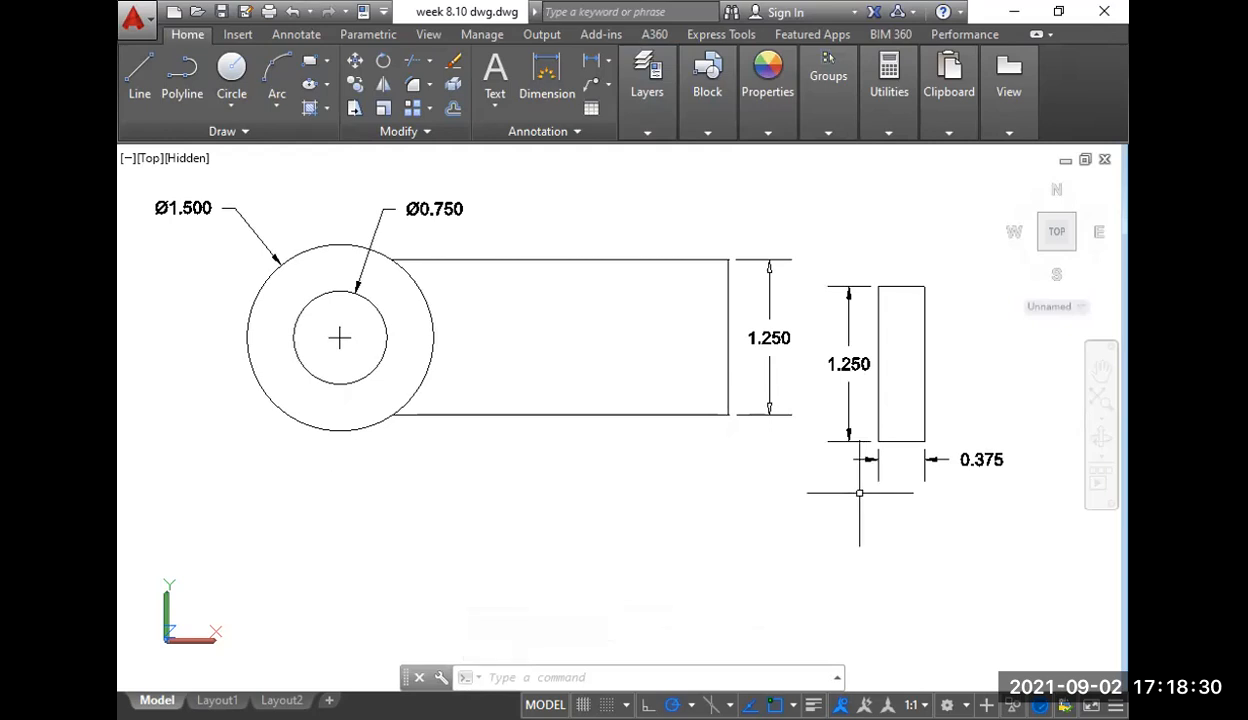
{"action": "mouse_move", "coordinate": [822, 420]}
{"action": "middle_mouse_down"}
{"action": "mouse_move", "coordinate": [839, 460]}
{"action": "mouse_move", "coordinate": [880, 474]}
{"action": "middle_mouse_up"}
{"action": "scroll", "coordinate": [834, 464], "scroll_direction": "down", "scroll_amount": 2}
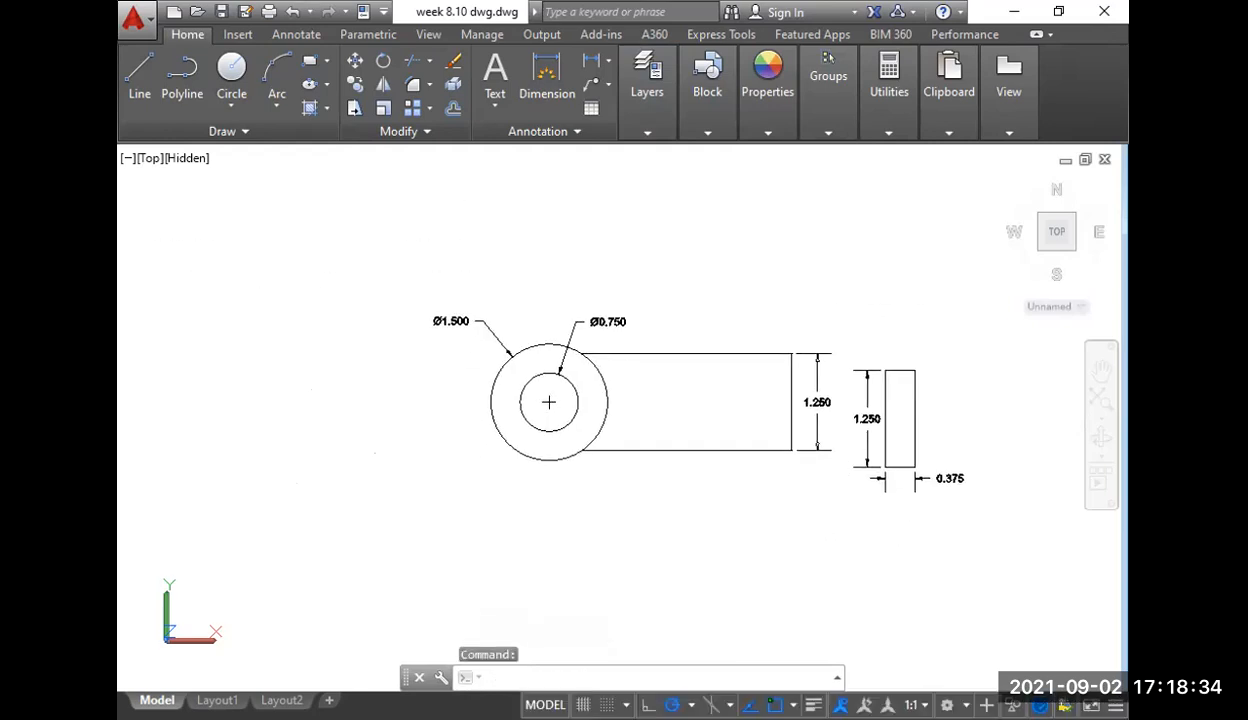
{"action": "scroll", "coordinate": [684, 389], "scroll_direction": "up", "scroll_amount": 2}
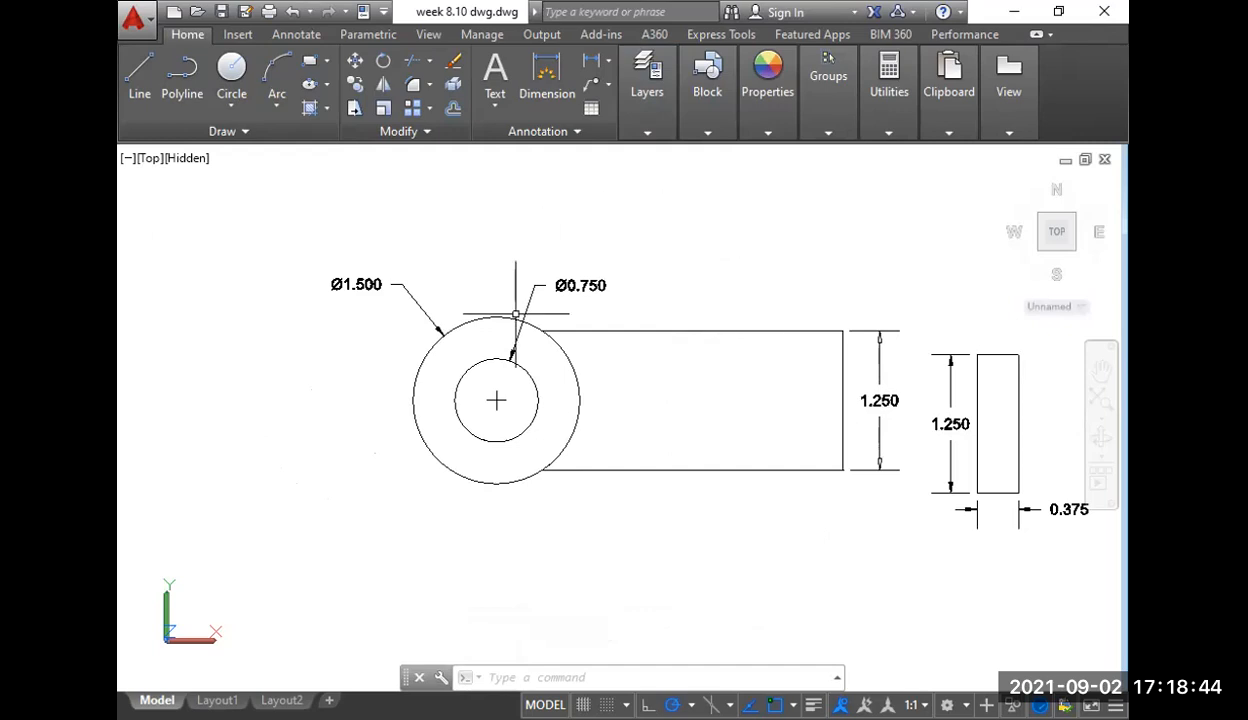
{"action": "left_click", "coordinate": [148, 160]}
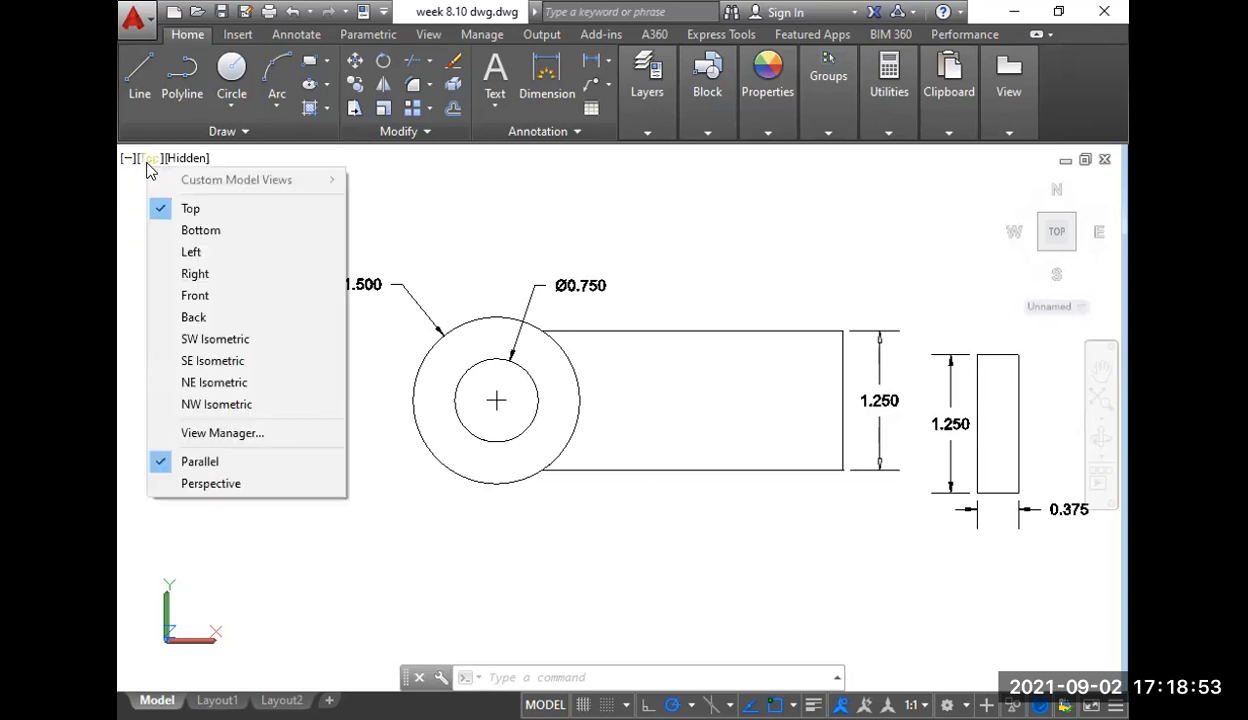
{"action": "left_click", "coordinate": [231, 342]}
{"action": "scroll", "coordinate": [519, 420], "scroll_direction": "up", "scroll_amount": 10}
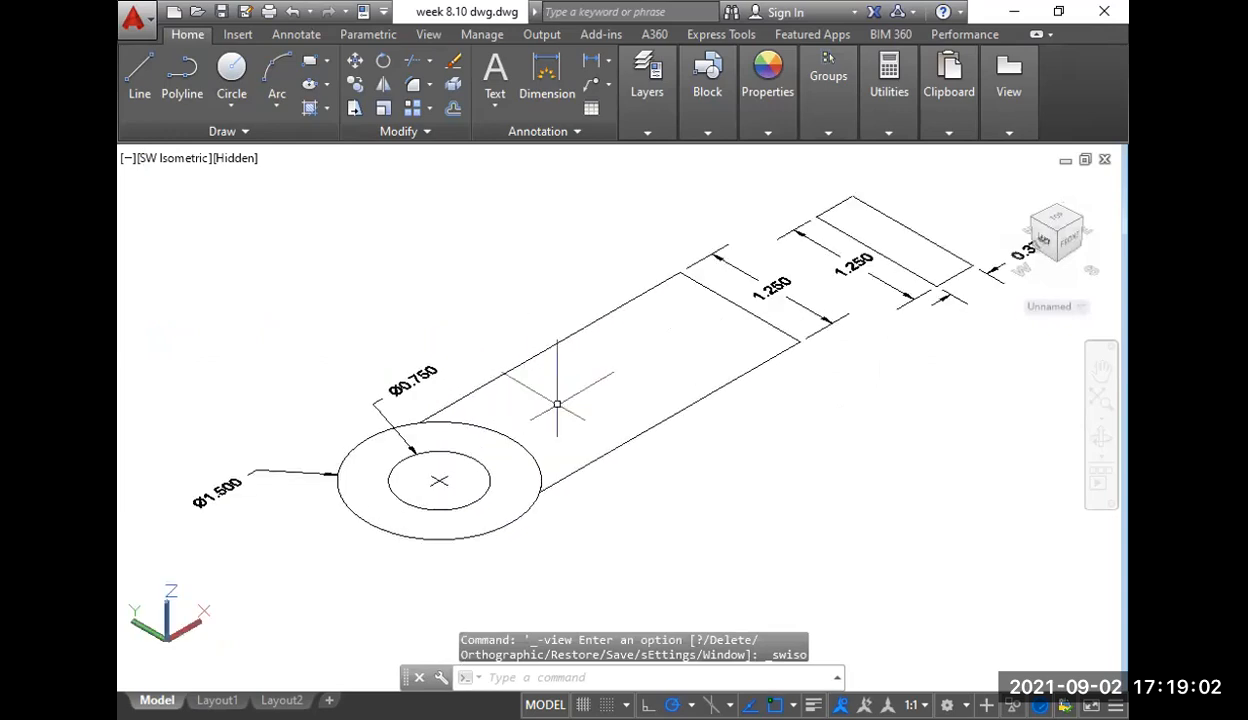
{"action": "middle_click_drag", "start_coordinate": [586, 398], "coordinate": [575, 449]}
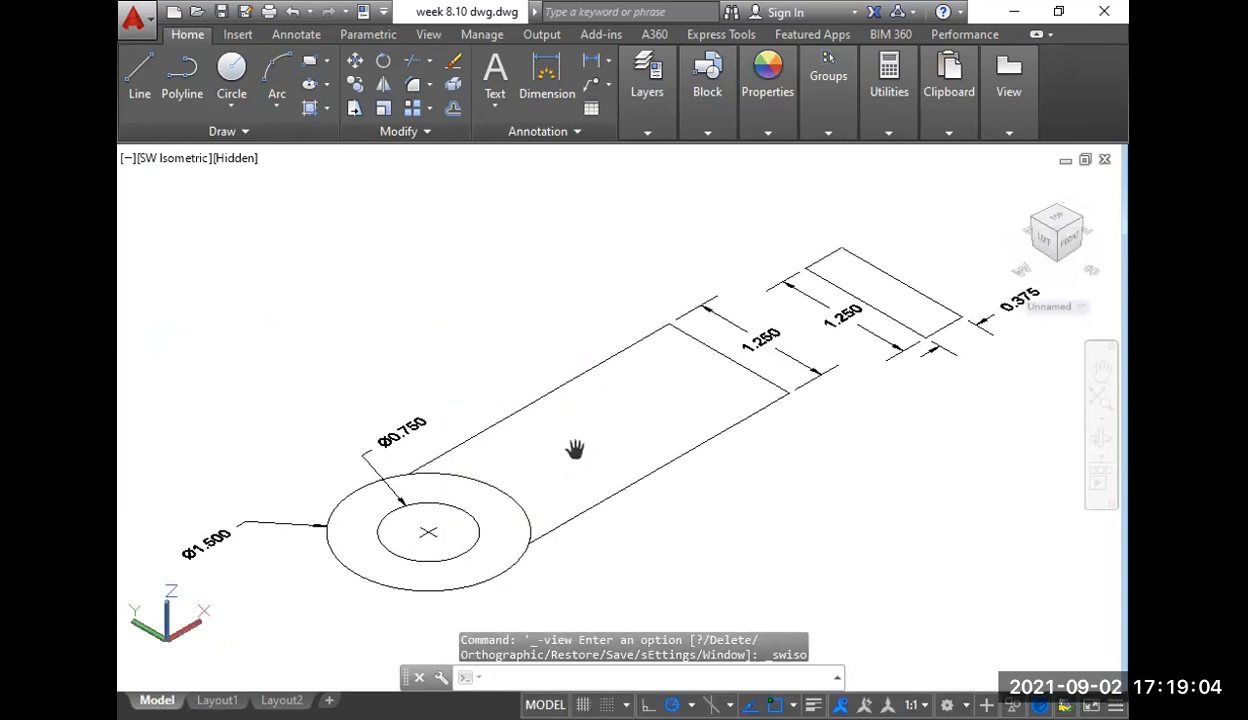
{"action": "mouse_move", "coordinate": [575, 511]}
{"action": "middle_mouse_down"}
{"action": "mouse_move", "coordinate": [560, 510]}
{"action": "mouse_move", "coordinate": [625, 488]}
{"action": "middle_mouse_up"}
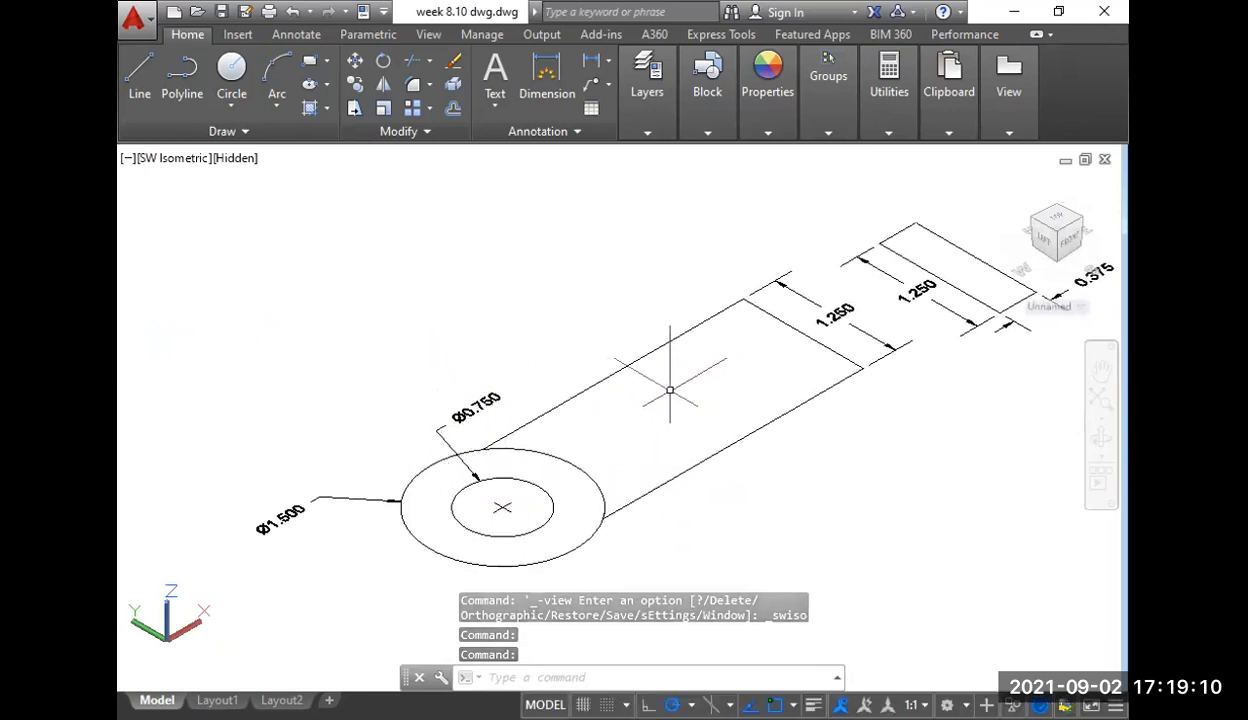
{"action": "scroll", "coordinate": [678, 388], "scroll_direction": "down", "scroll_amount": 2}
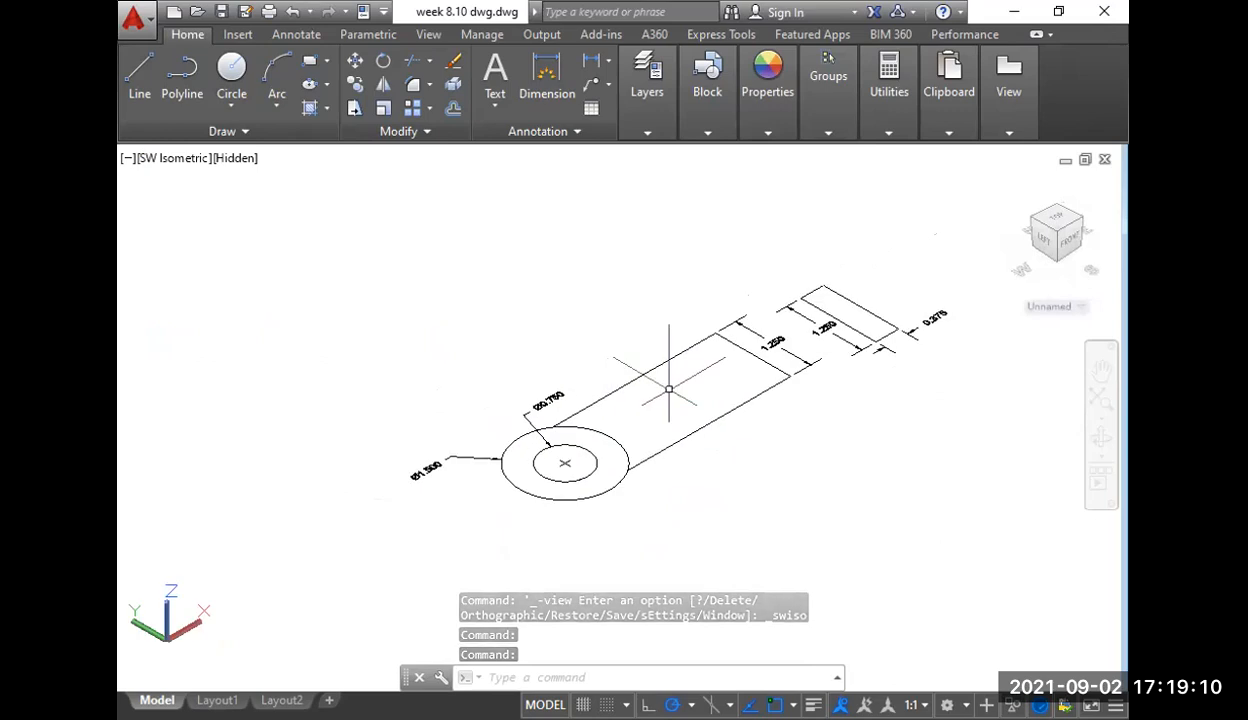
- Switch the model view from SW Isometric to Top
{"action": "left_click", "coordinate": [174, 158]}
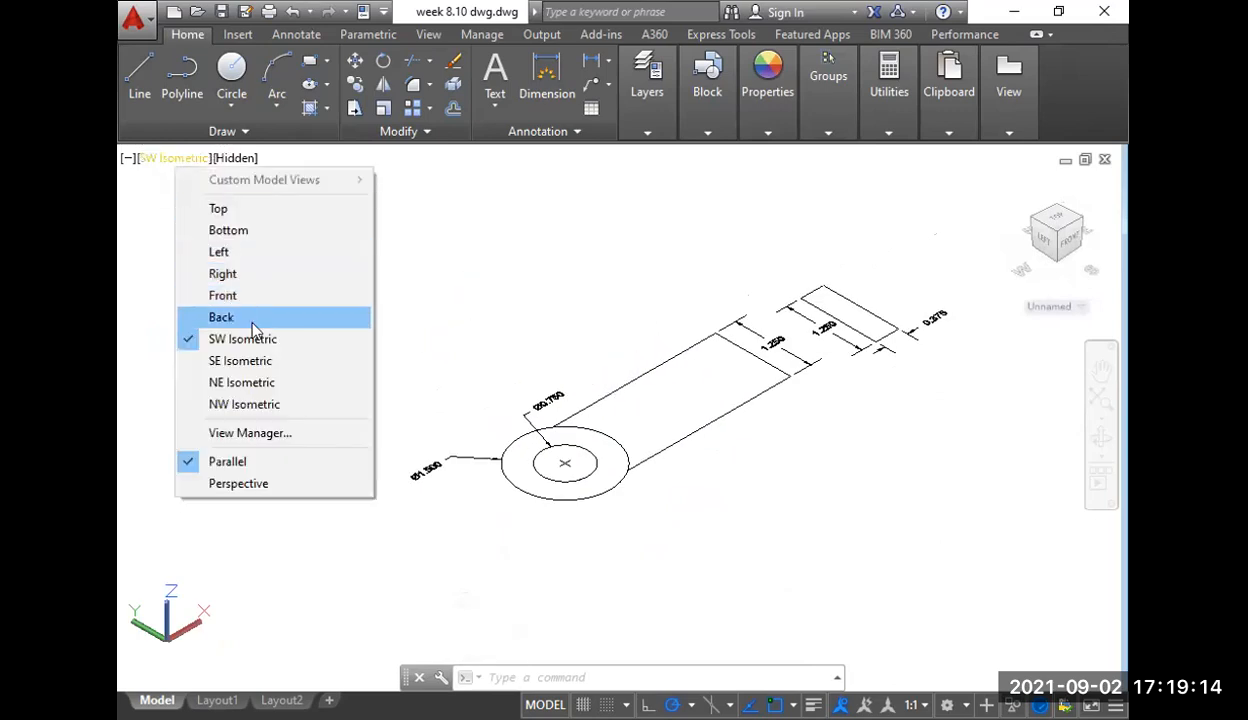
{"action": "left_click", "coordinate": [255, 212]}
{"action": "scroll", "coordinate": [594, 367], "scroll_direction": "up", "scroll_amount": 8}
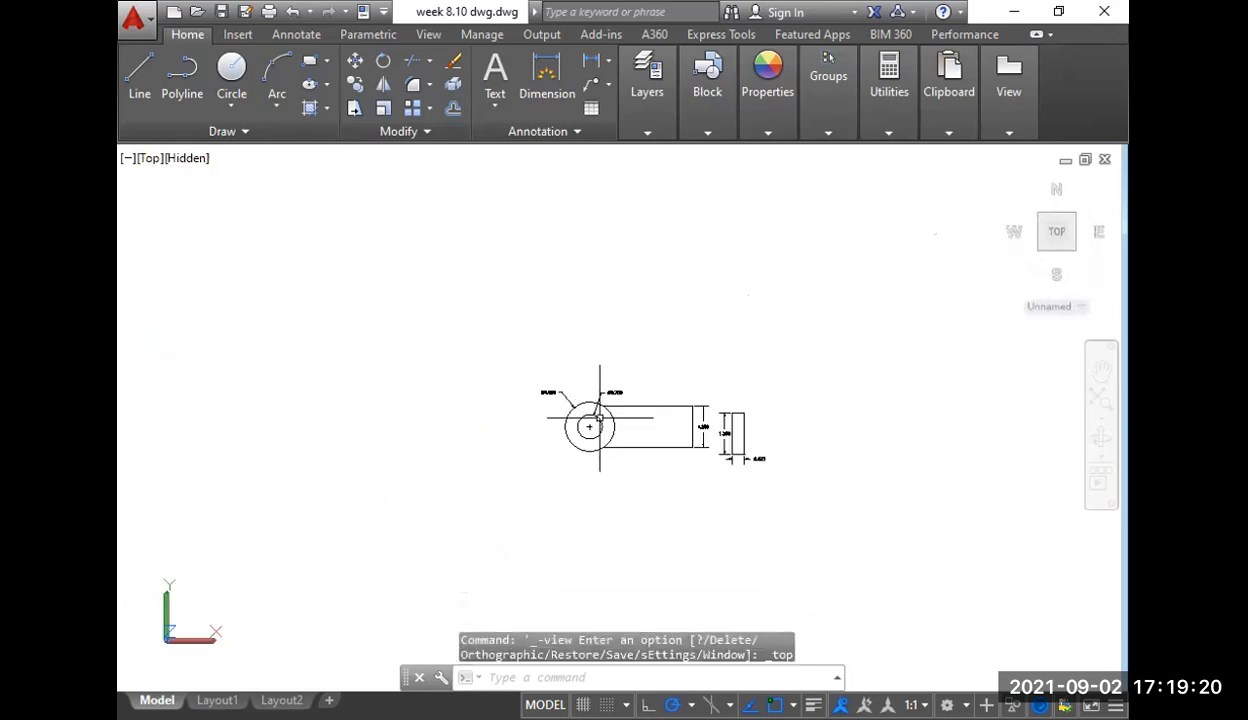
{"action": "mouse_move", "coordinate": [685, 445]}
{"action": "middle_mouse_down"}
{"action": "mouse_move", "coordinate": [607, 428]}
{"action": "mouse_move", "coordinate": [650, 443]}
{"action": "middle_mouse_up"}
{"action": "scroll", "coordinate": [607, 428], "scroll_direction": "up", "scroll_amount": 3}
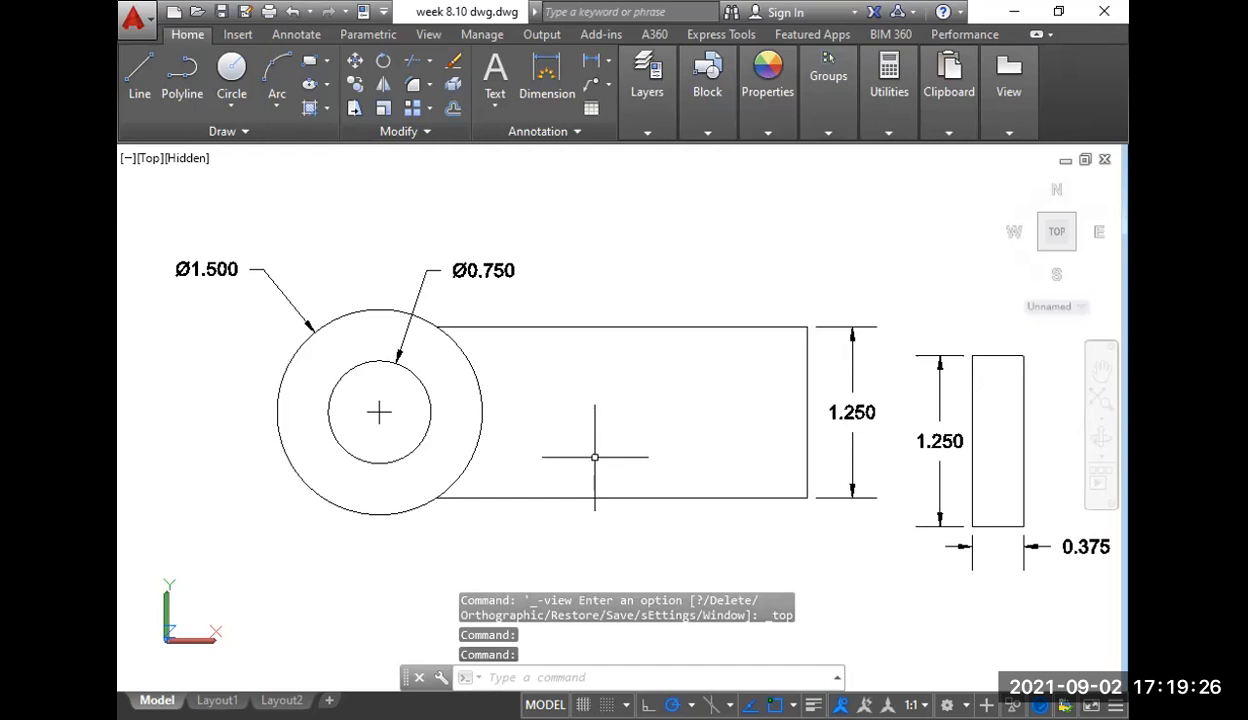
- Create polyline boundaries with island detection from the circular ring, the arm area and the narrow rectangle
{"action": "type", "text": "bo"}
{"action": "key", "text": "Return"}
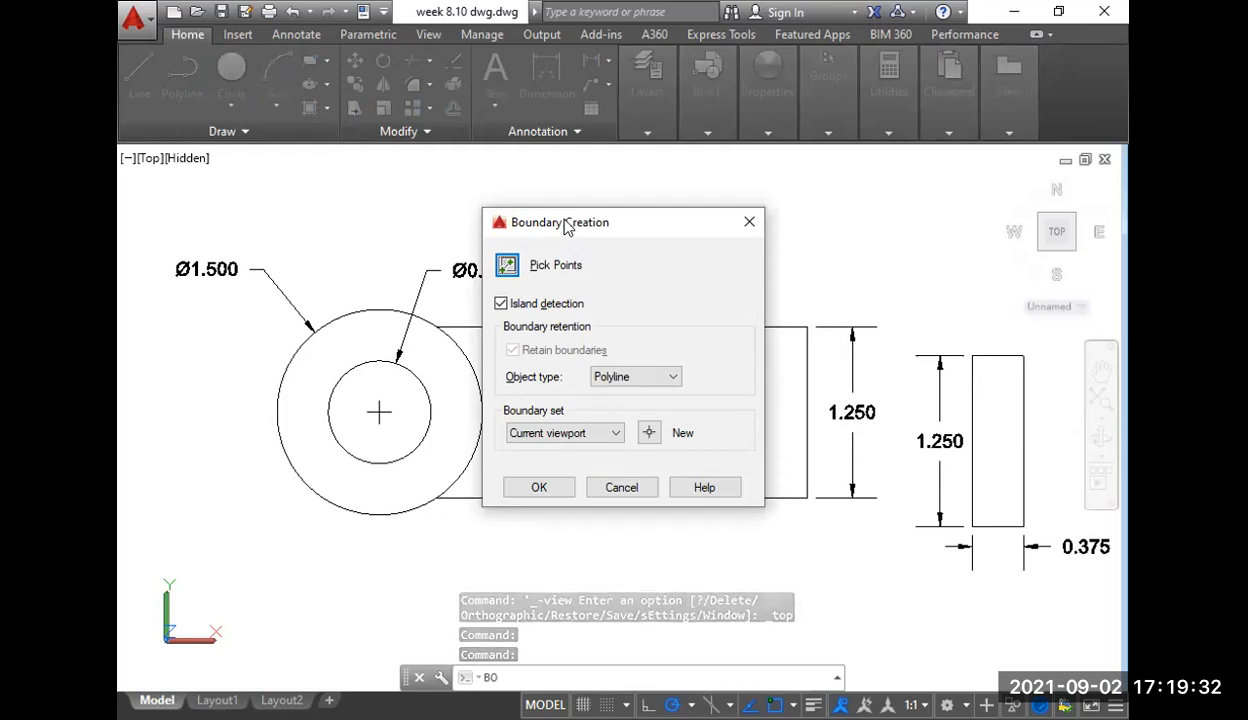
{"action": "left_click", "coordinate": [507, 264]}
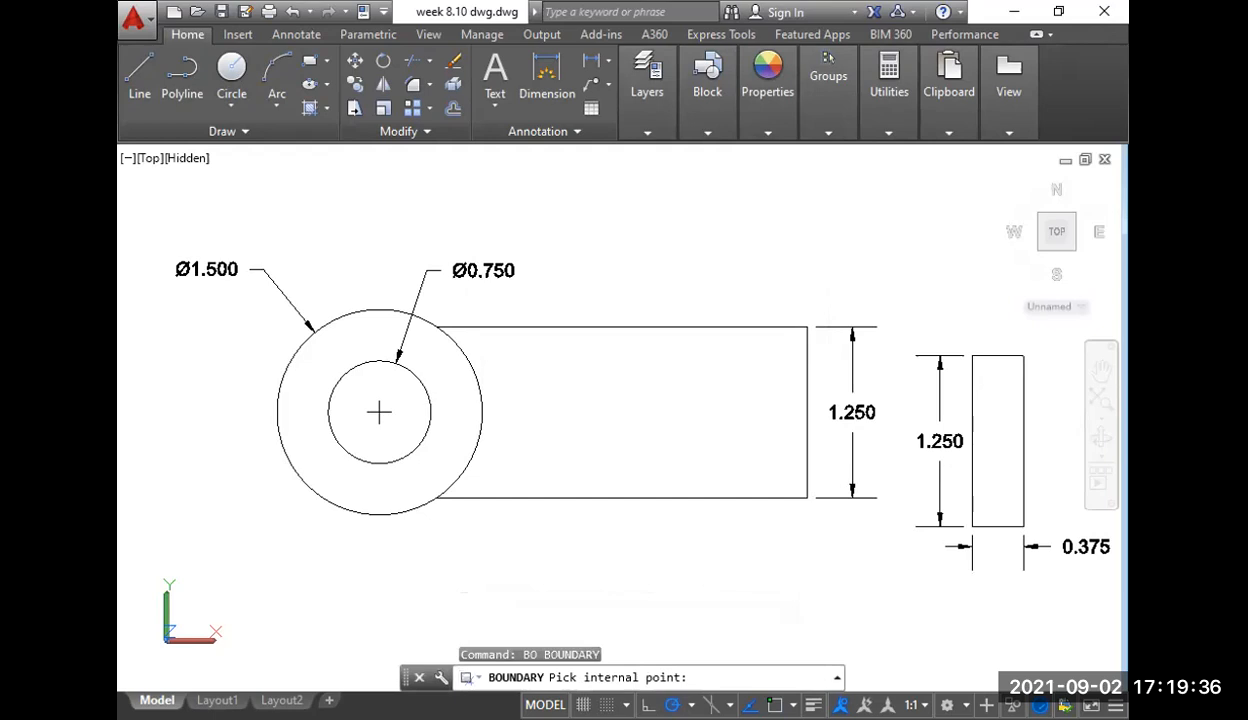
{"action": "left_click", "coordinate": [458, 406]}
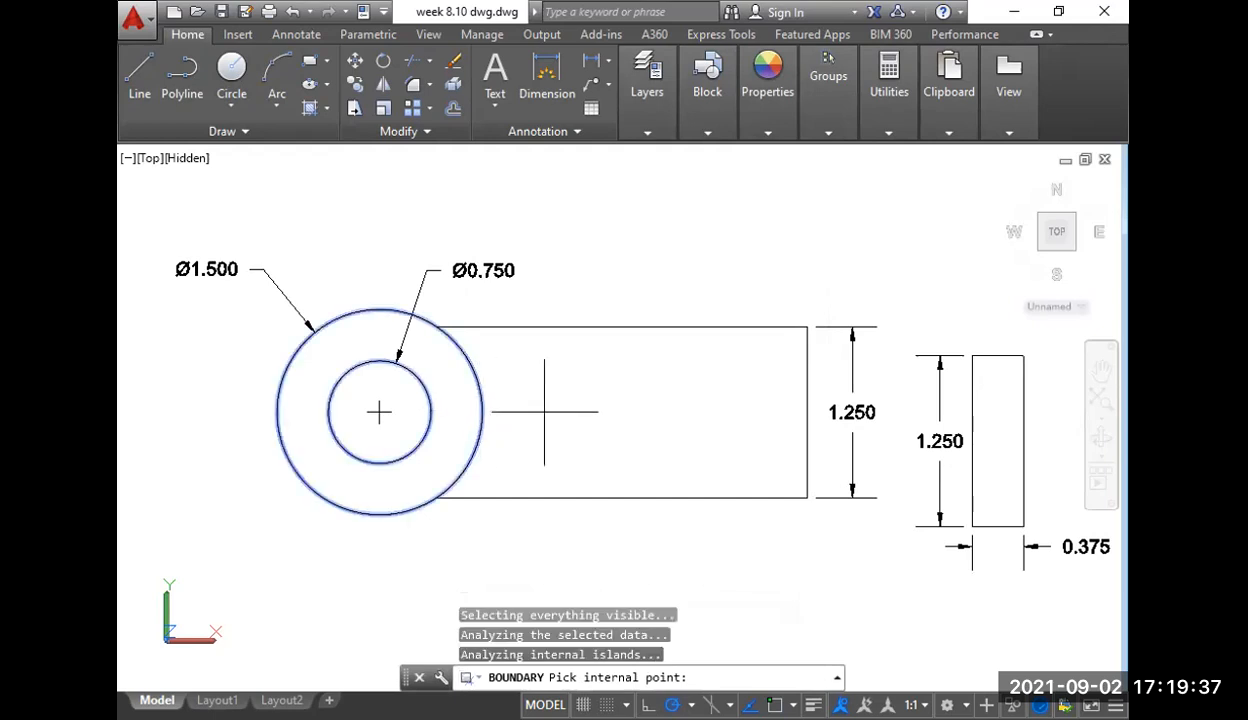
{"action": "left_click", "coordinate": [632, 416]}
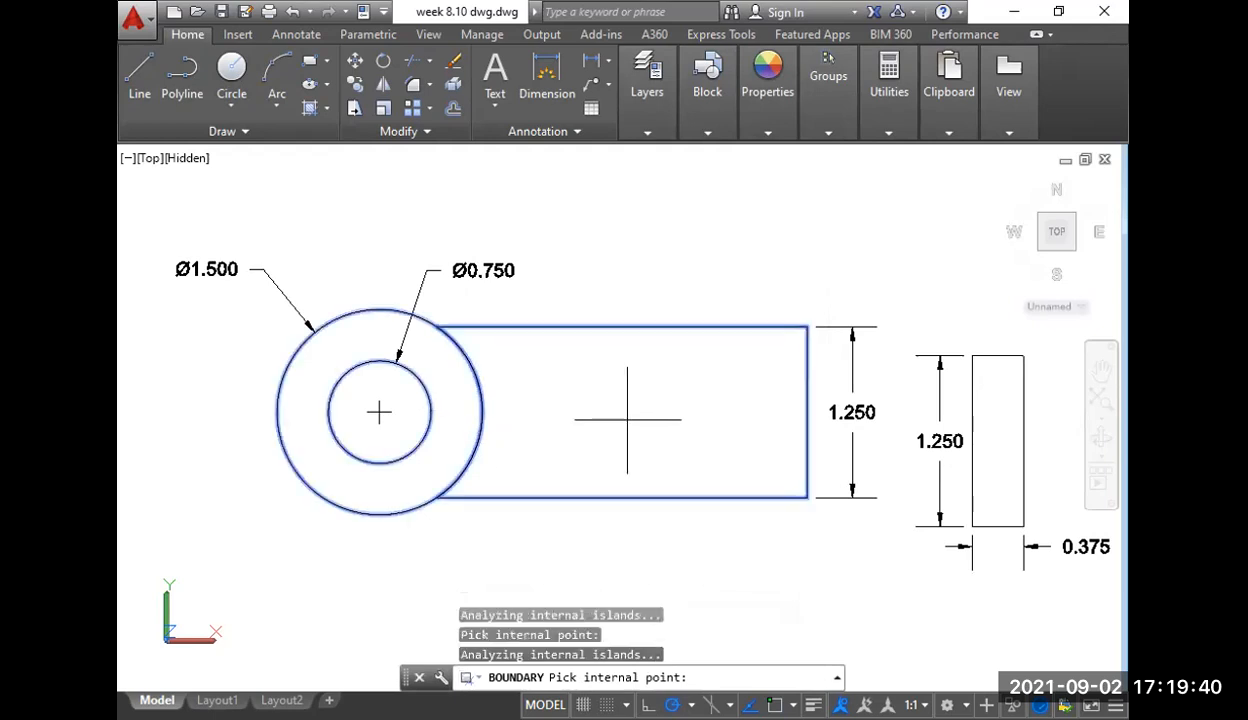
{"action": "scroll", "coordinate": [635, 417], "scroll_direction": "down", "scroll_amount": 2}
{"action": "left_click", "coordinate": [858, 432]}
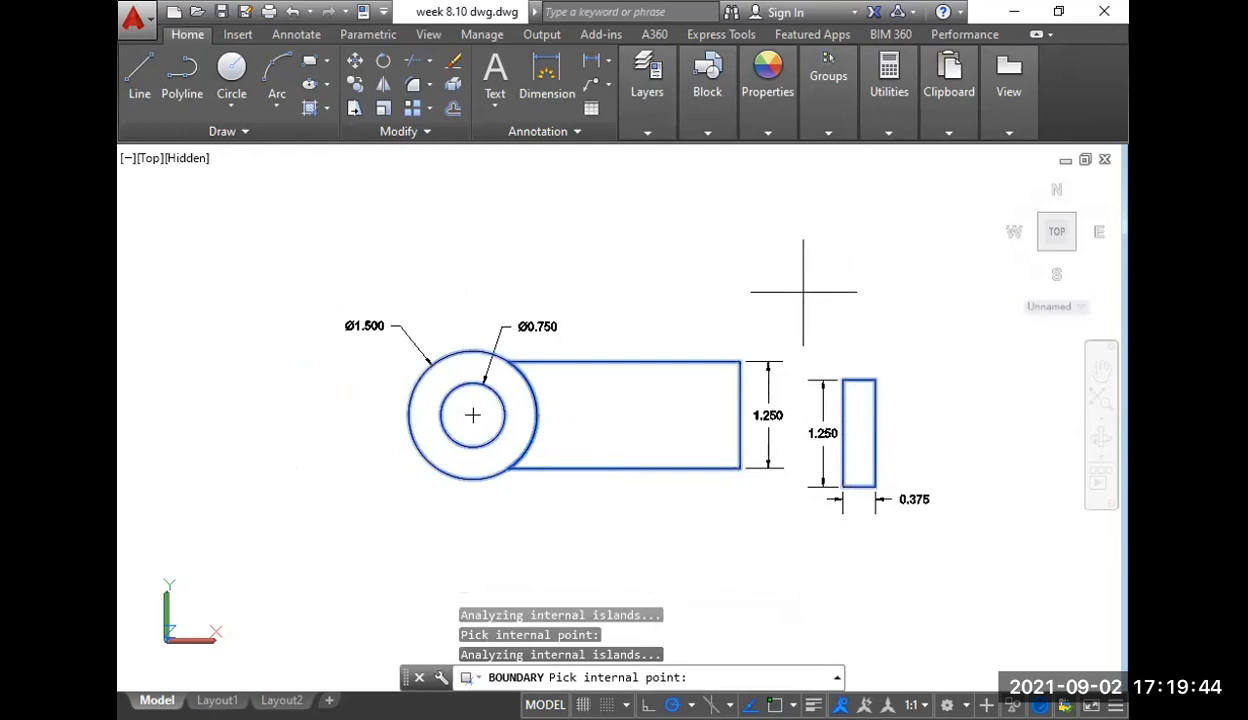
{"action": "key", "text": "Return"}
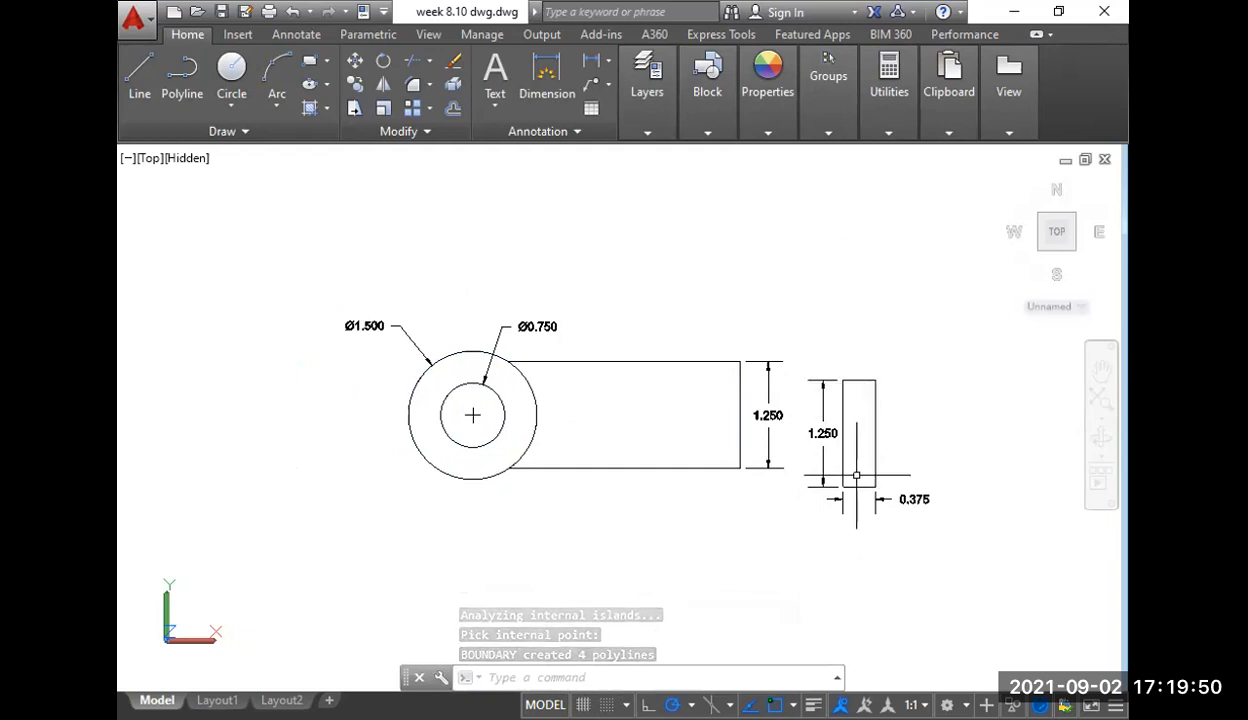
- Create a second set of polyline boundaries over the two circles, the arm area and the narrow rectangle
{"action": "type", "text": "bo"}
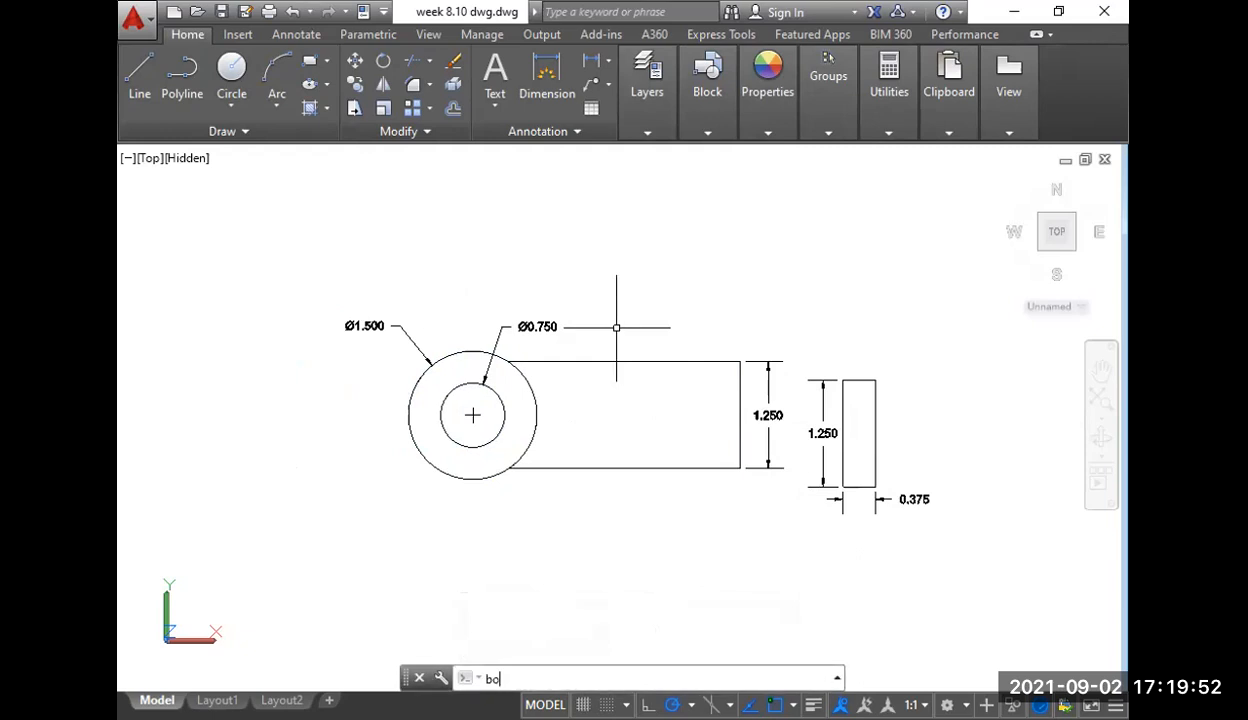
{"action": "key", "text": "Return"}
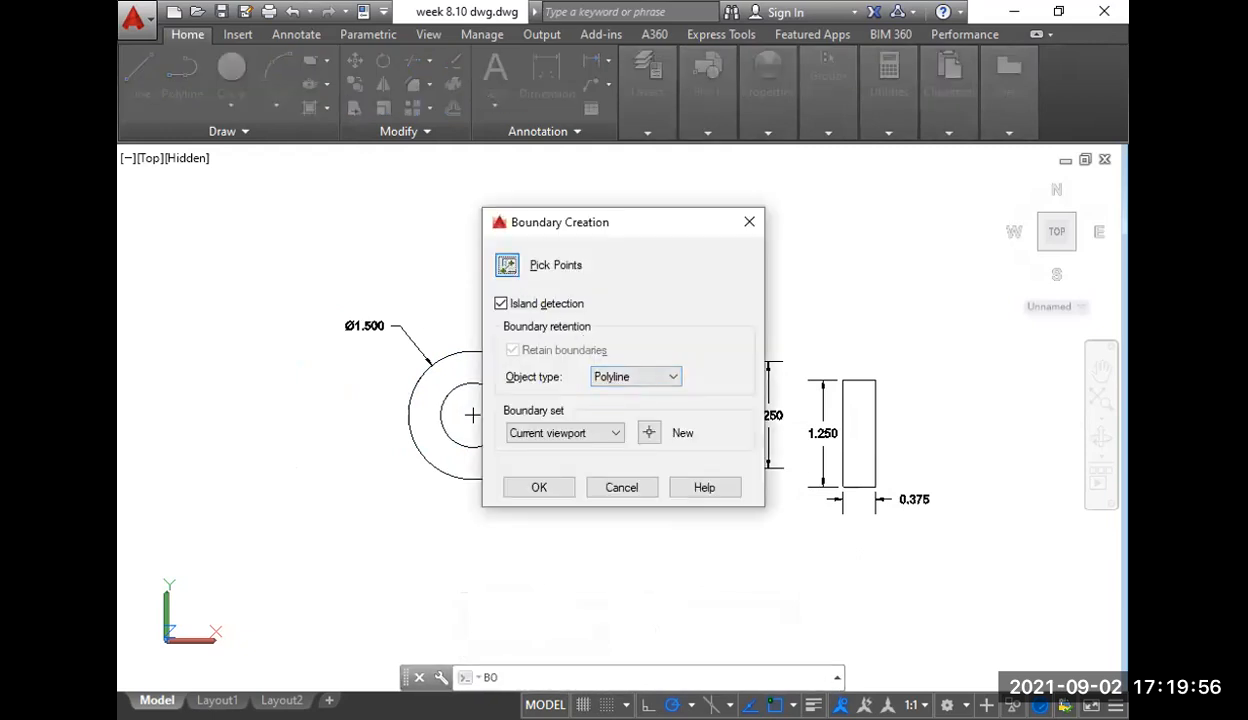
{"action": "left_click", "coordinate": [507, 264]}
{"action": "left_click", "coordinate": [620, 414]}
{"action": "left_click", "coordinate": [859, 433]}
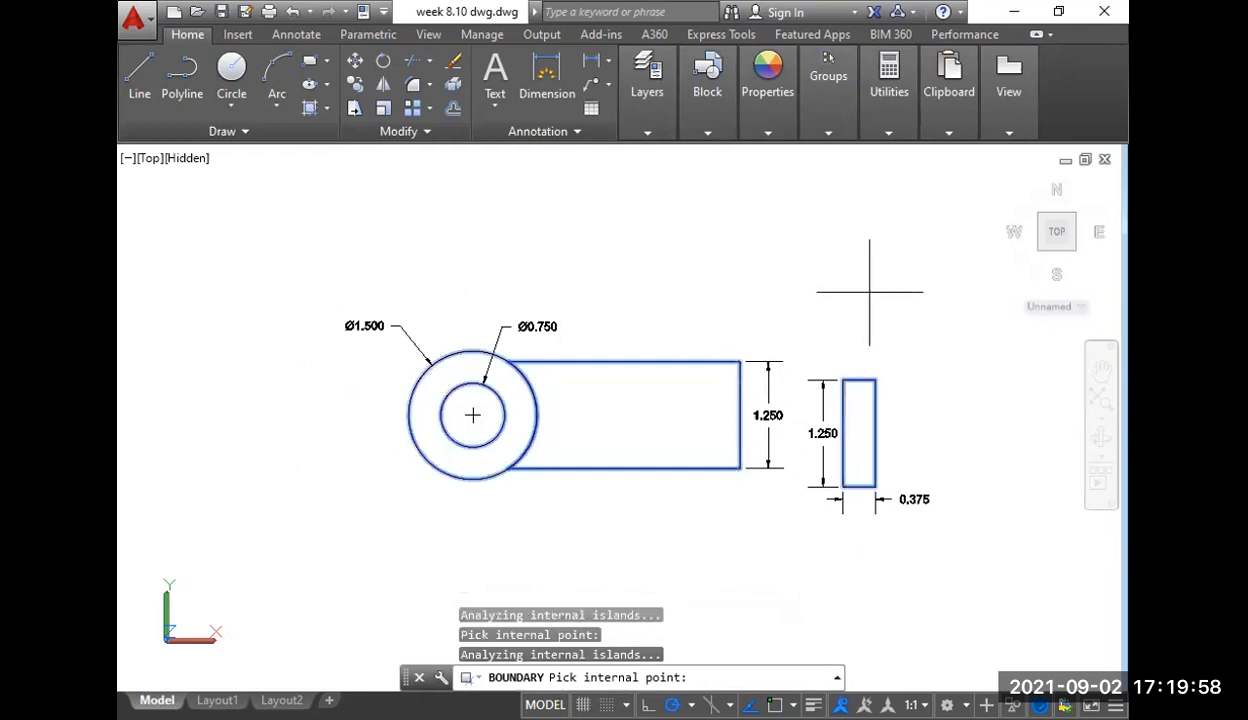
{"action": "key", "text": "Return"}
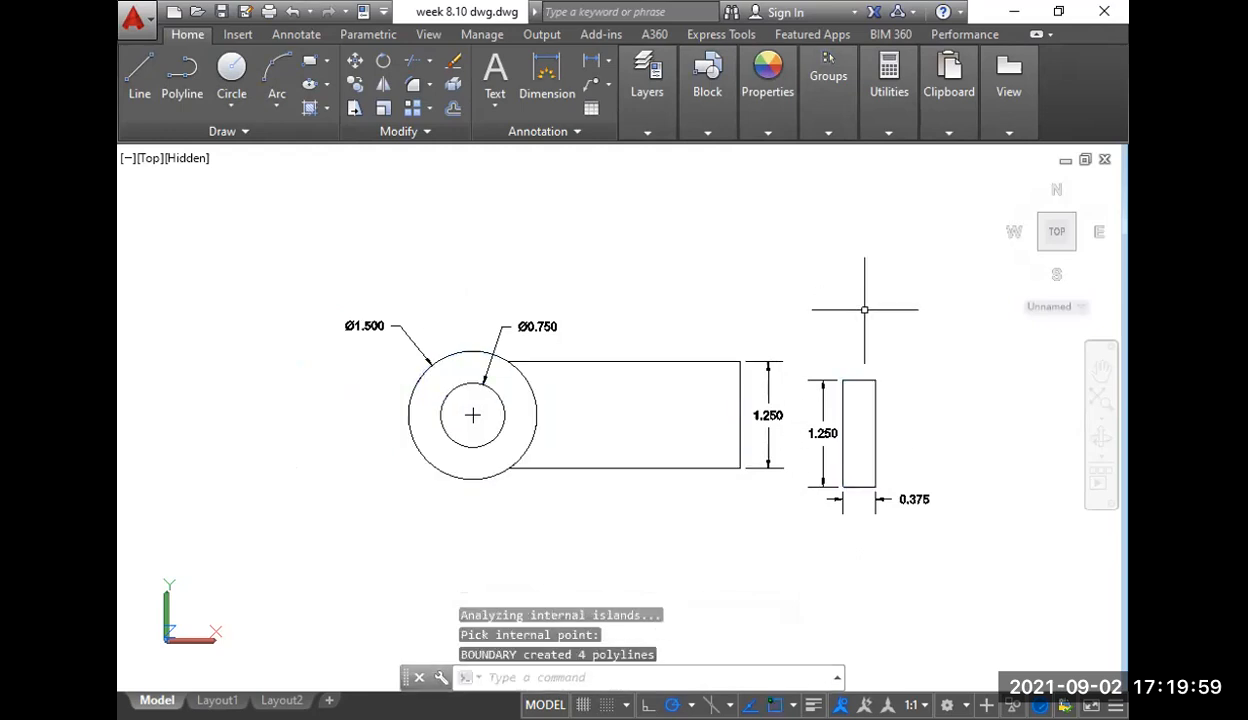
- Move the boundary polylines of both circles, the arm and the narrow rectangle straight up, clear of the dimensioned drawing
{"action": "left_click", "coordinate": [875, 381]}
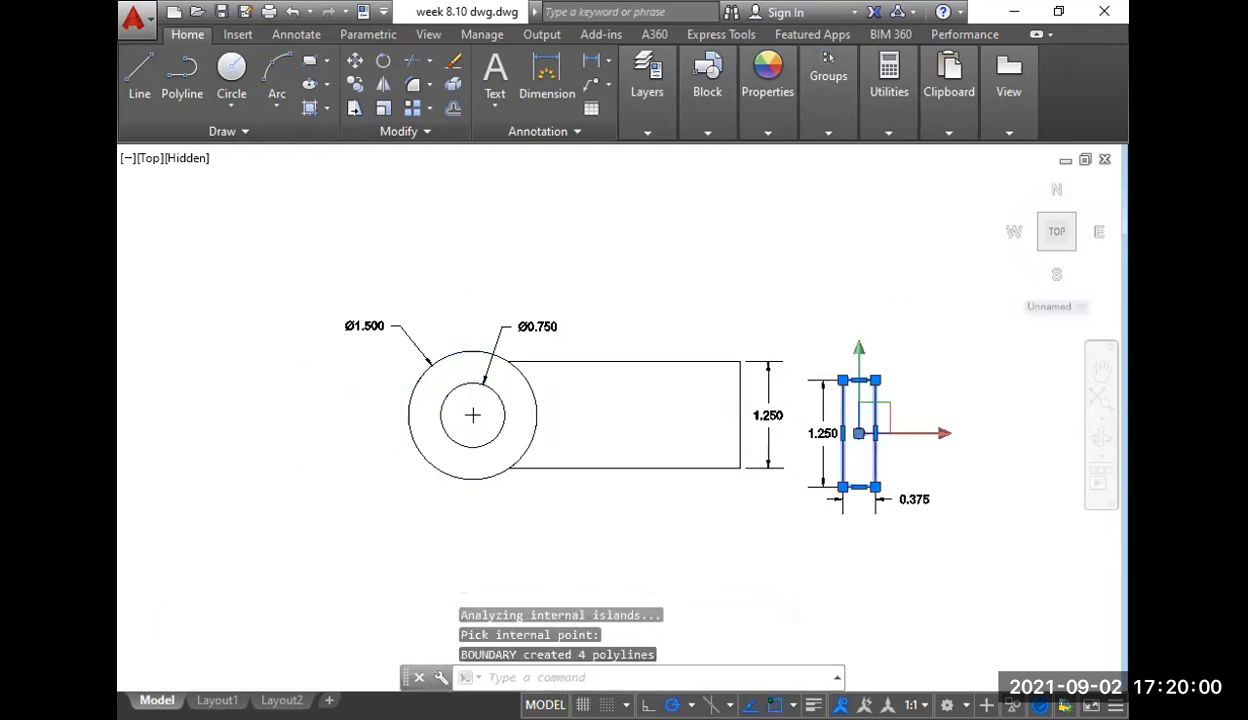
{"action": "left_click", "coordinate": [731, 361]}
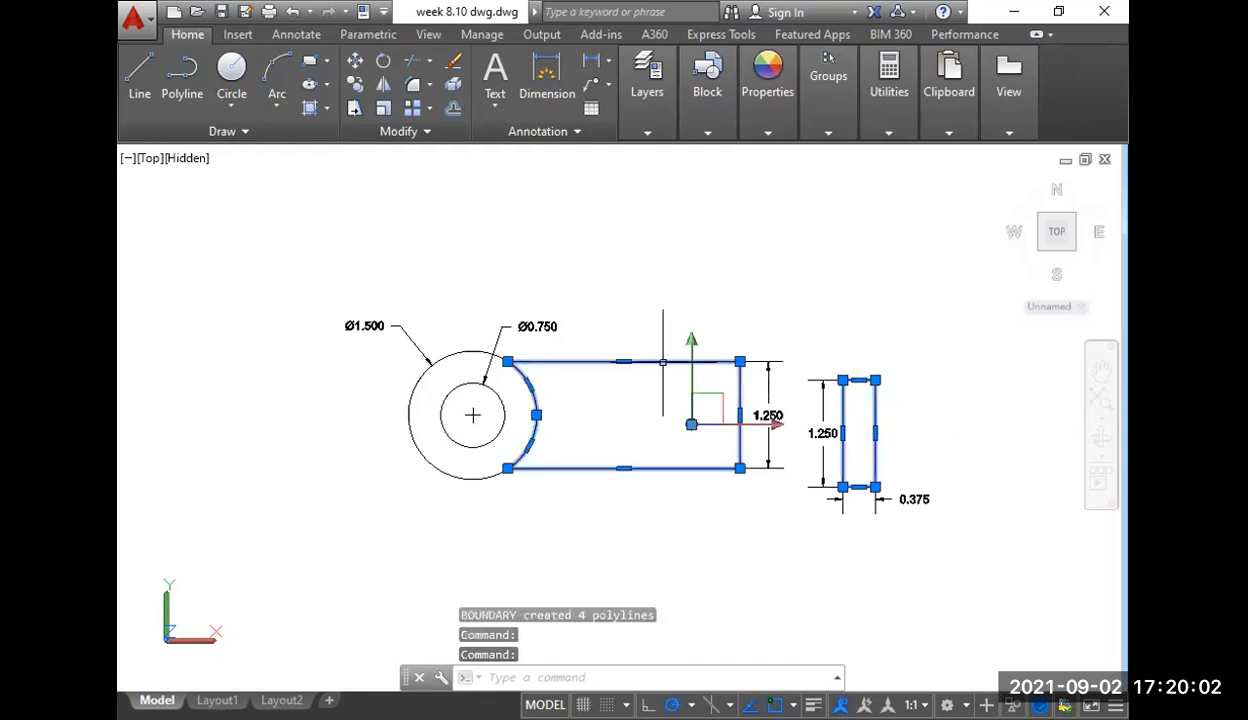
{"action": "left_click", "coordinate": [456, 349]}
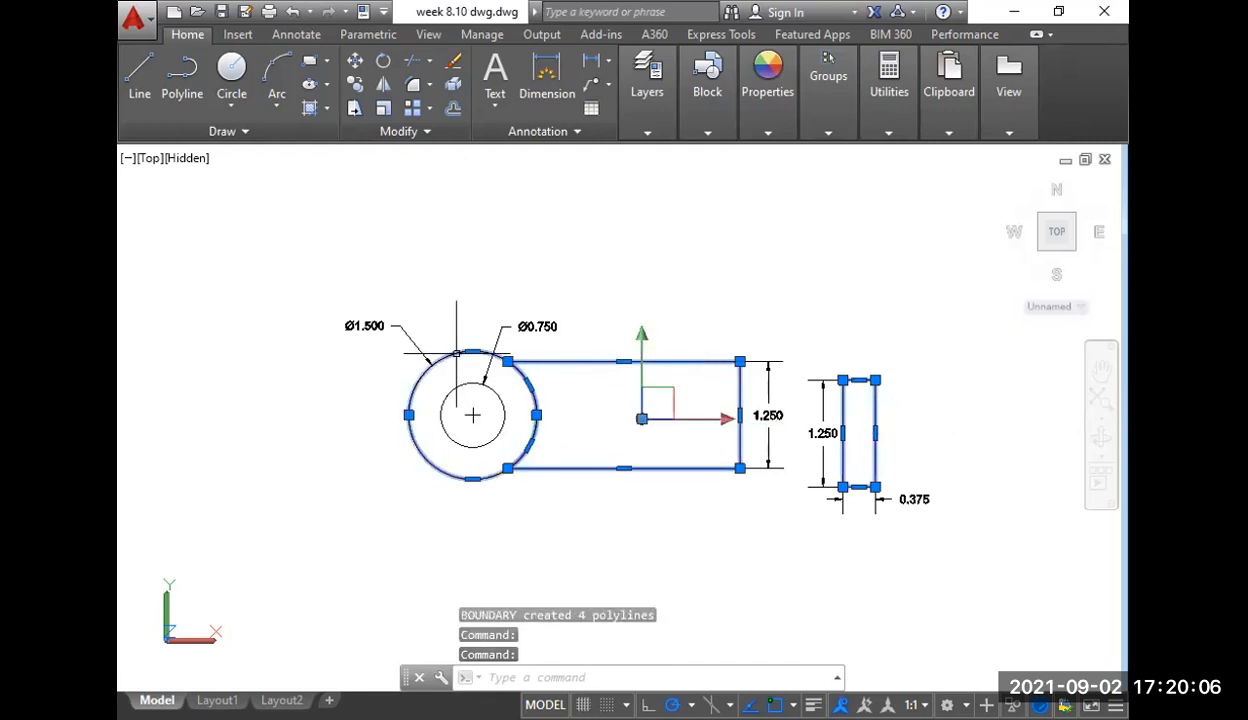
{"action": "left_click", "coordinate": [446, 391]}
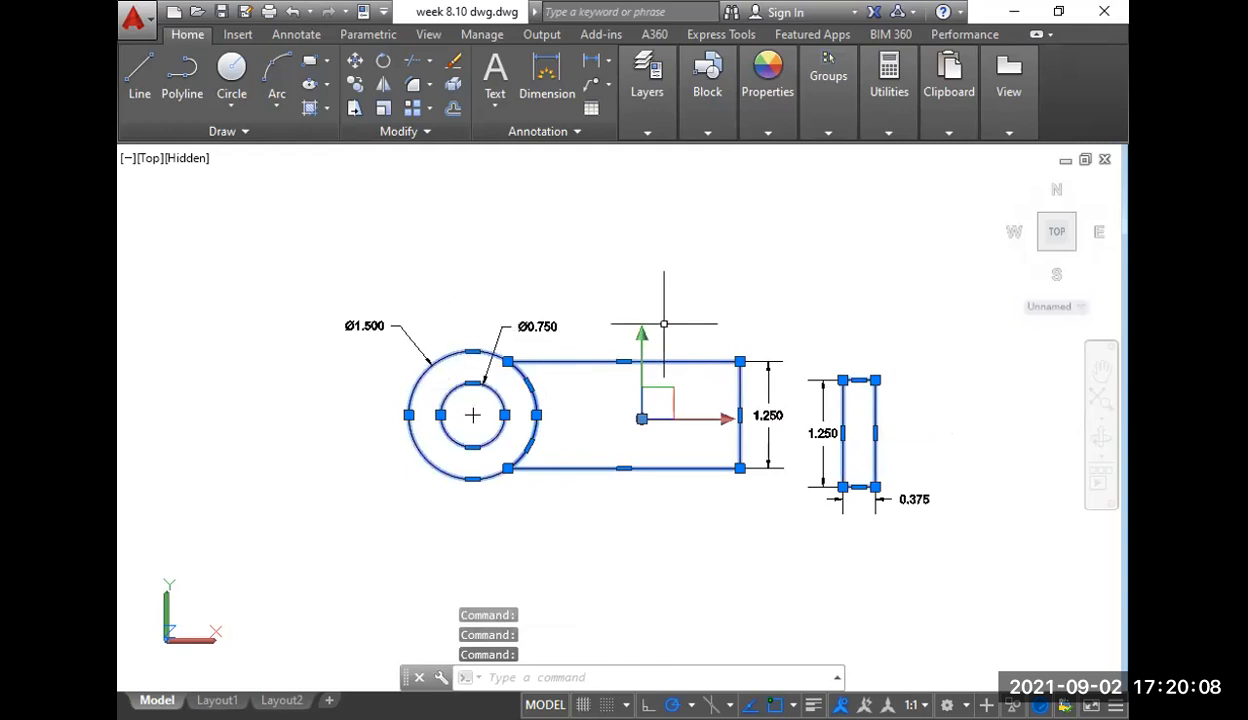
{"action": "type", "text": "m"}
{"action": "key", "text": "Return"}
{"action": "left_click", "coordinate": [629, 447]}
{"action": "scroll", "coordinate": [629, 447], "scroll_direction": "down", "scroll_amount": 2}
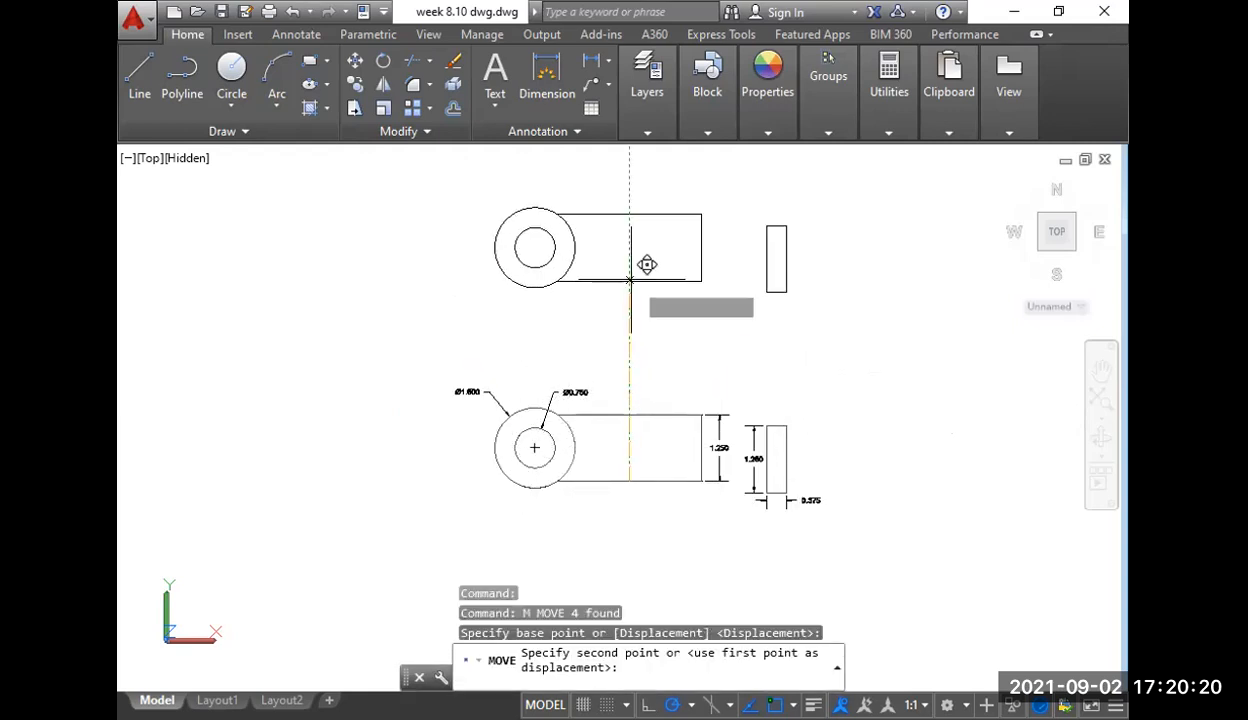
{"action": "left_click", "coordinate": [629, 270]}
{"action": "left_click", "coordinate": [609, 308]}
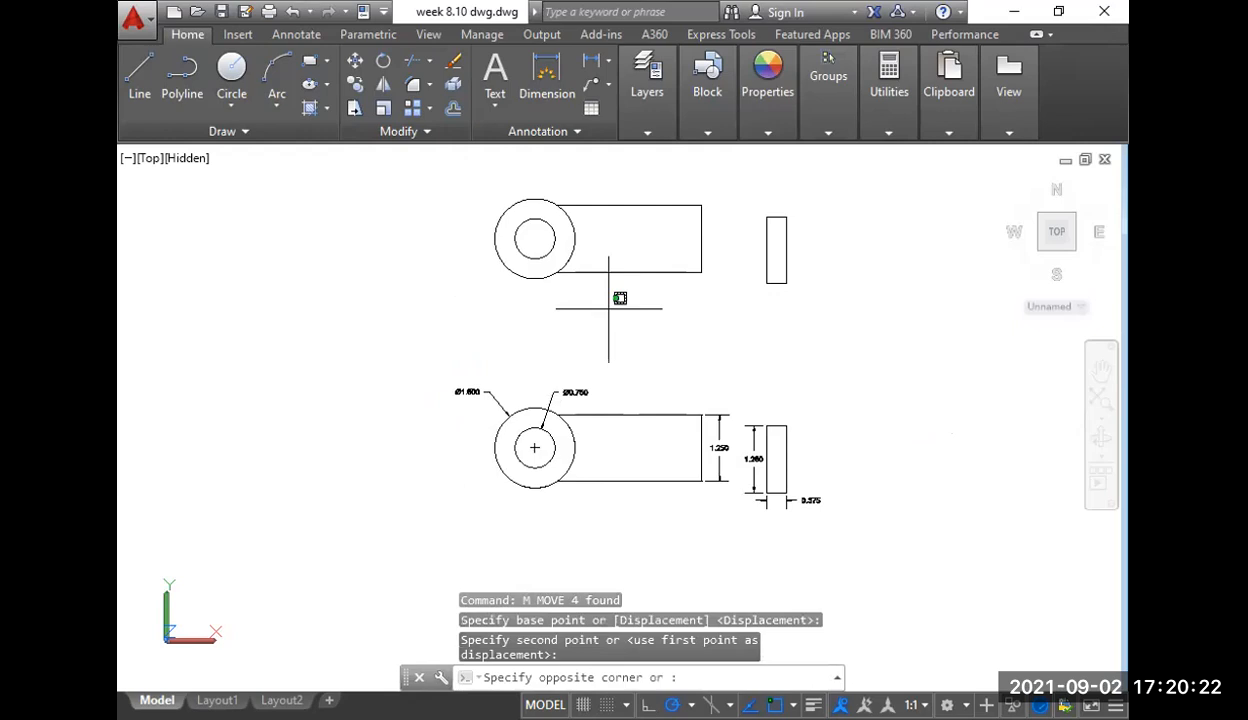
{"action": "left_click", "coordinate": [609, 308]}
- Switch the model view from Top to SW Isometric, framing the moved undimensioned outlines
{"action": "scroll", "coordinate": [641, 461], "scroll_direction": "up", "scroll_amount": 2}
{"action": "middle_click_drag", "start_coordinate": [622, 273], "coordinate": [609, 419]}
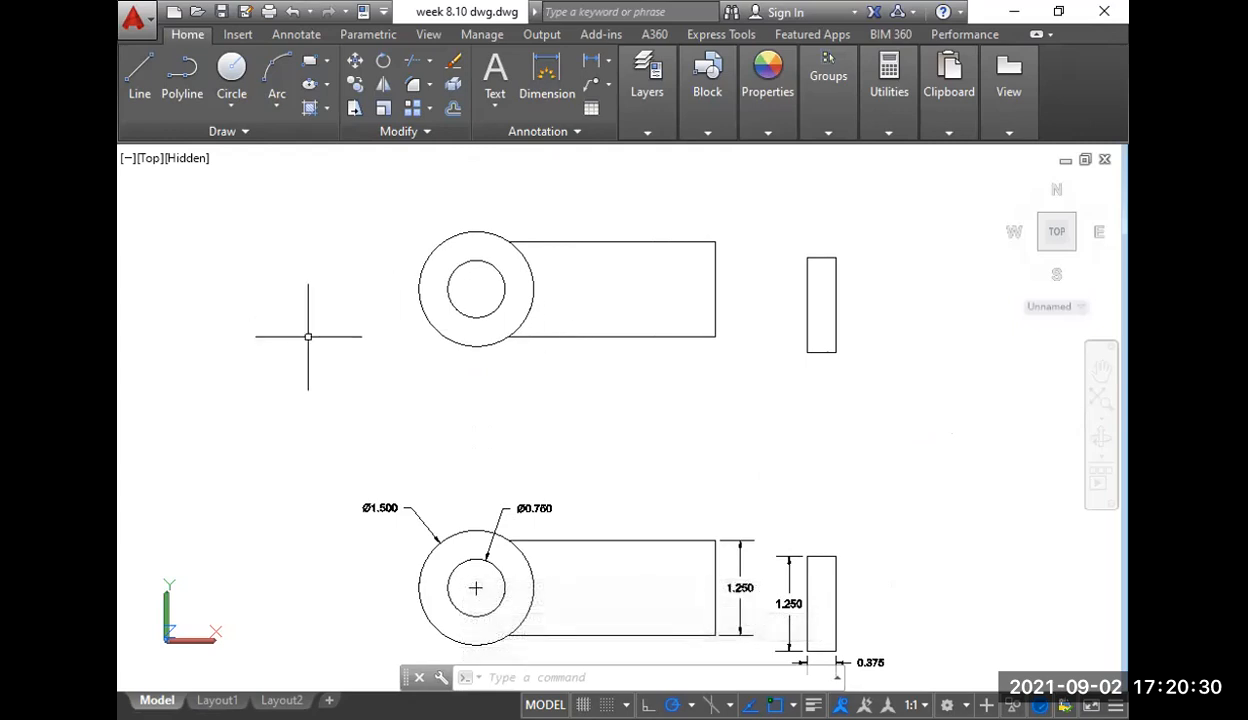
{"action": "left_click", "coordinate": [150, 159]}
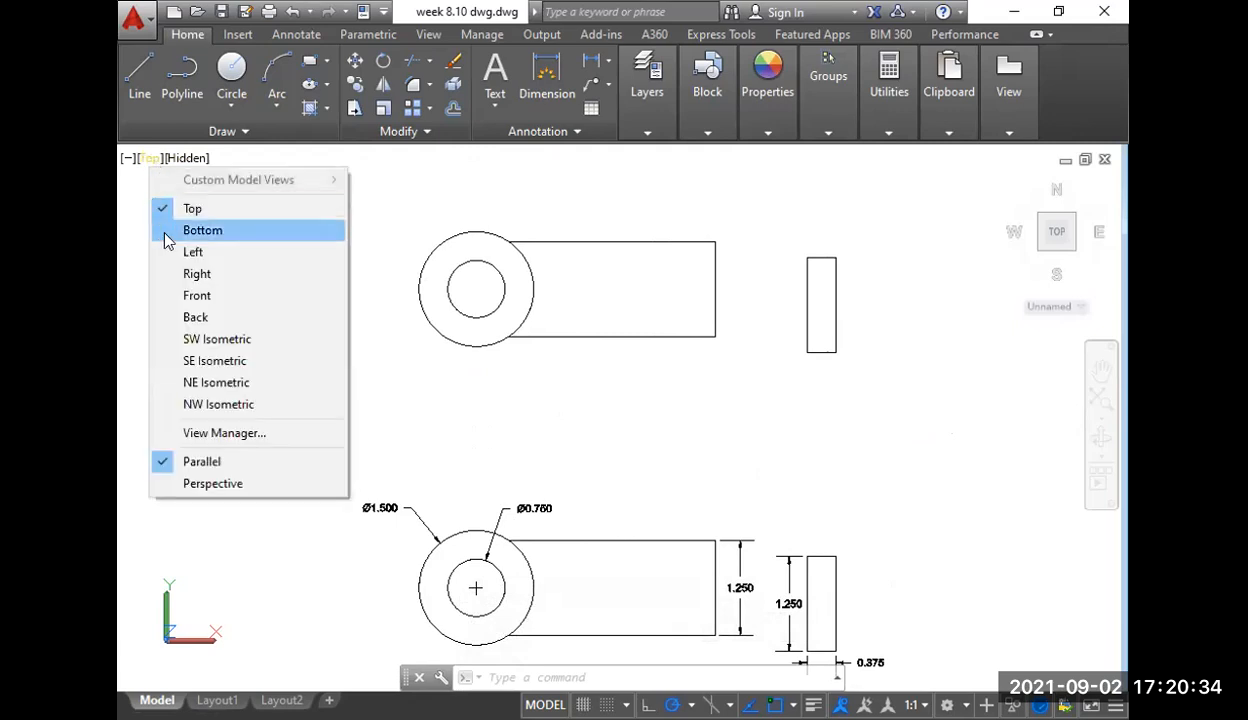
{"action": "left_click", "coordinate": [225, 340]}
{"action": "scroll", "coordinate": [494, 393], "scroll_direction": "up", "scroll_amount": 4}
{"action": "middle_click_drag", "start_coordinate": [517, 381], "coordinate": [610, 394]}
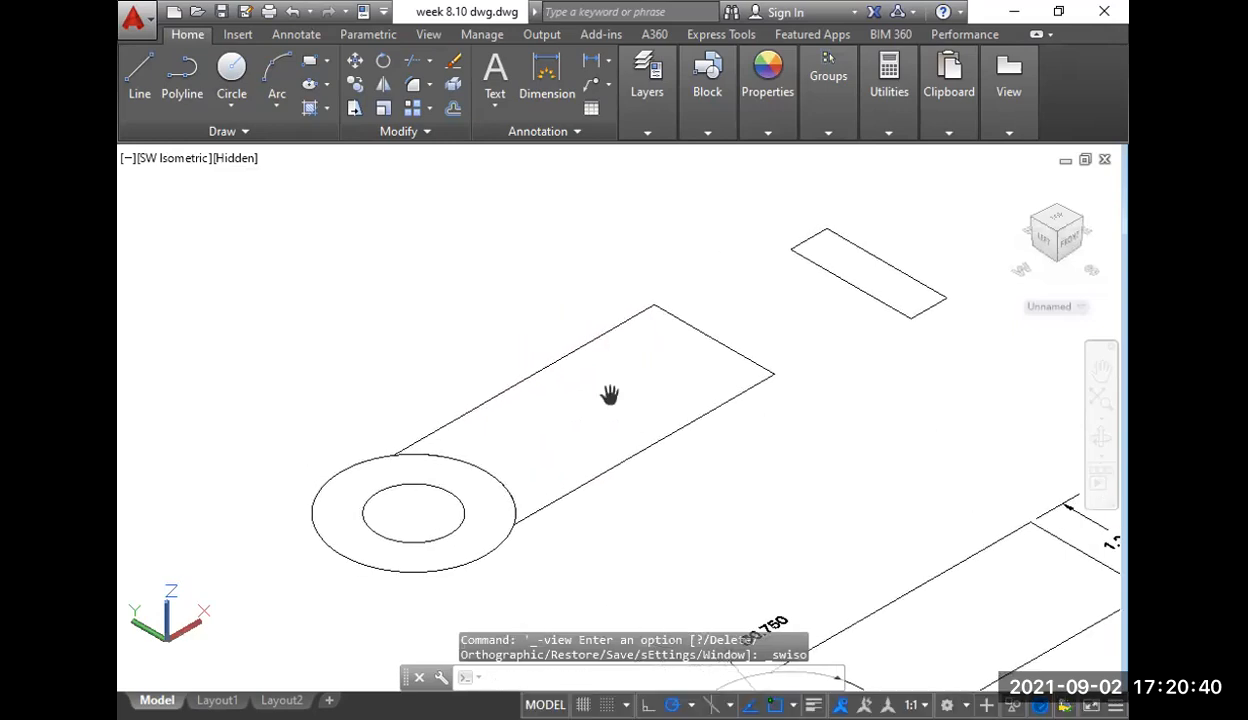
{"action": "key", "text": "Escape"}
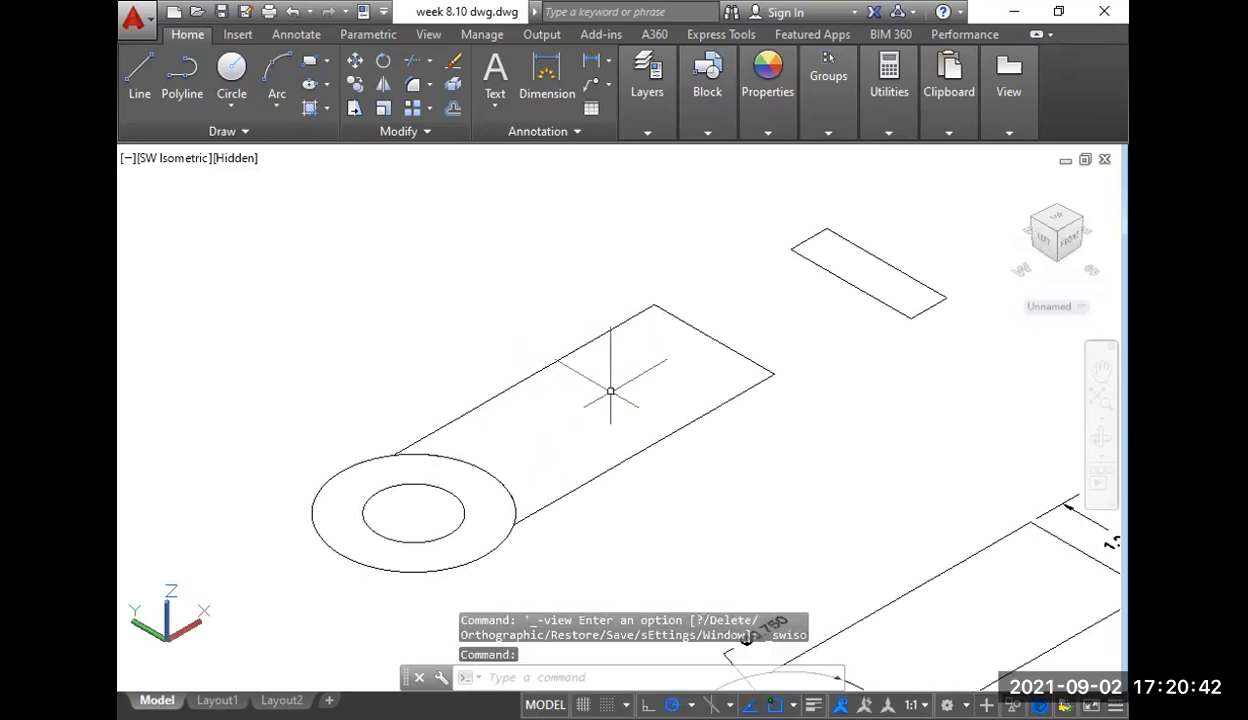
- Extrude both concentric circles of the moved outline to a height of 2
{"action": "type", "text": "EXt"}
{"action": "key", "text": "space"}
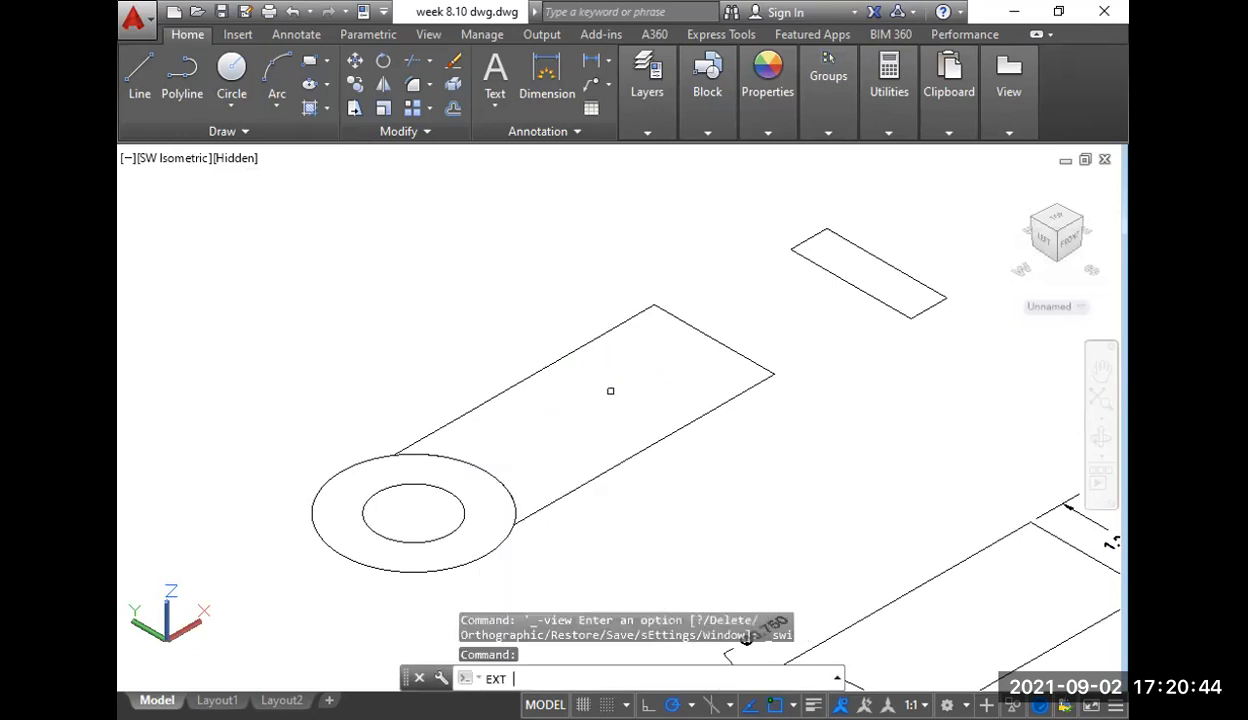
{"action": "left_click", "coordinate": [502, 568]}
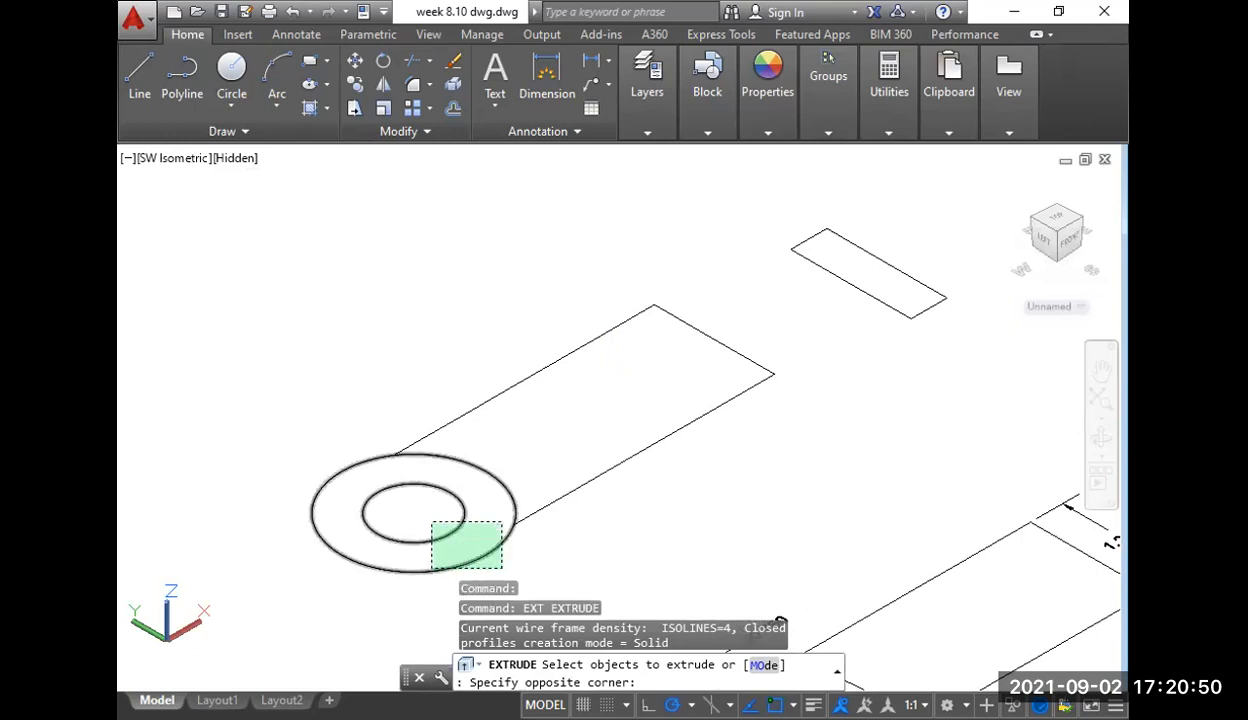
{"action": "left_click", "coordinate": [432, 522]}
{"action": "right_click", "coordinate": [388, 320]}
{"action": "left_click", "coordinate": [412, 331]}
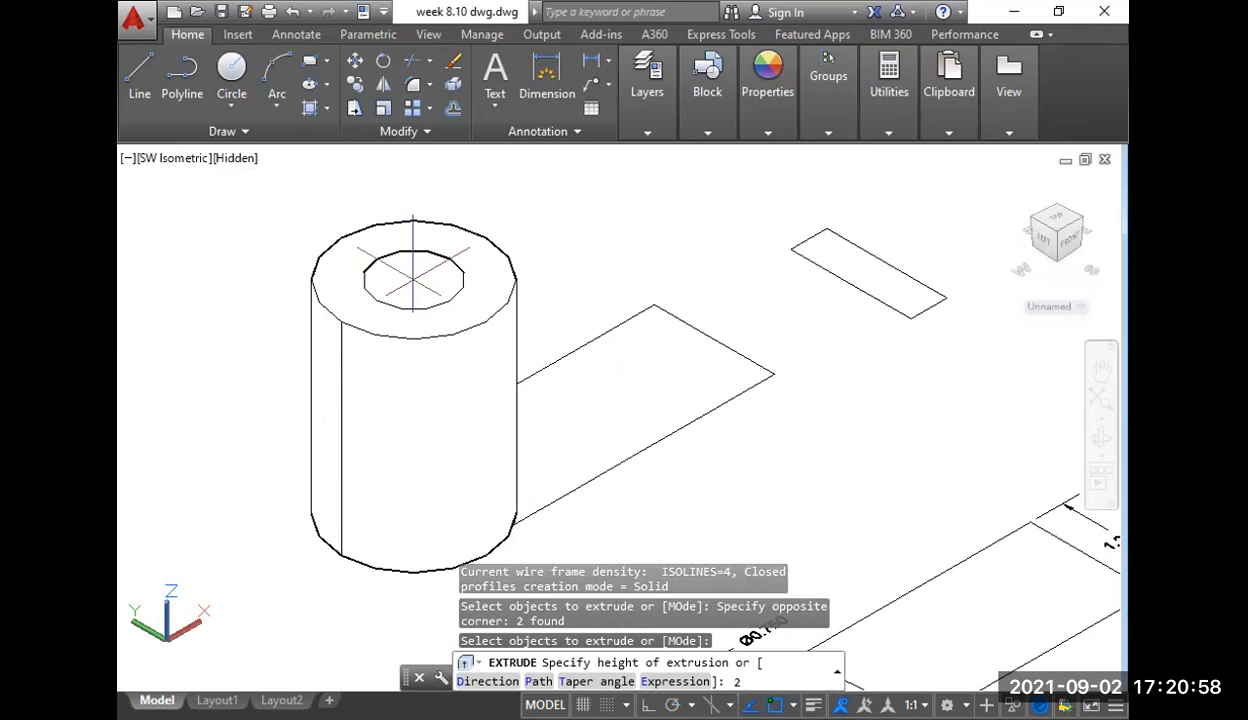
{"action": "type", "text": "2"}
{"action": "key", "text": "Return"}
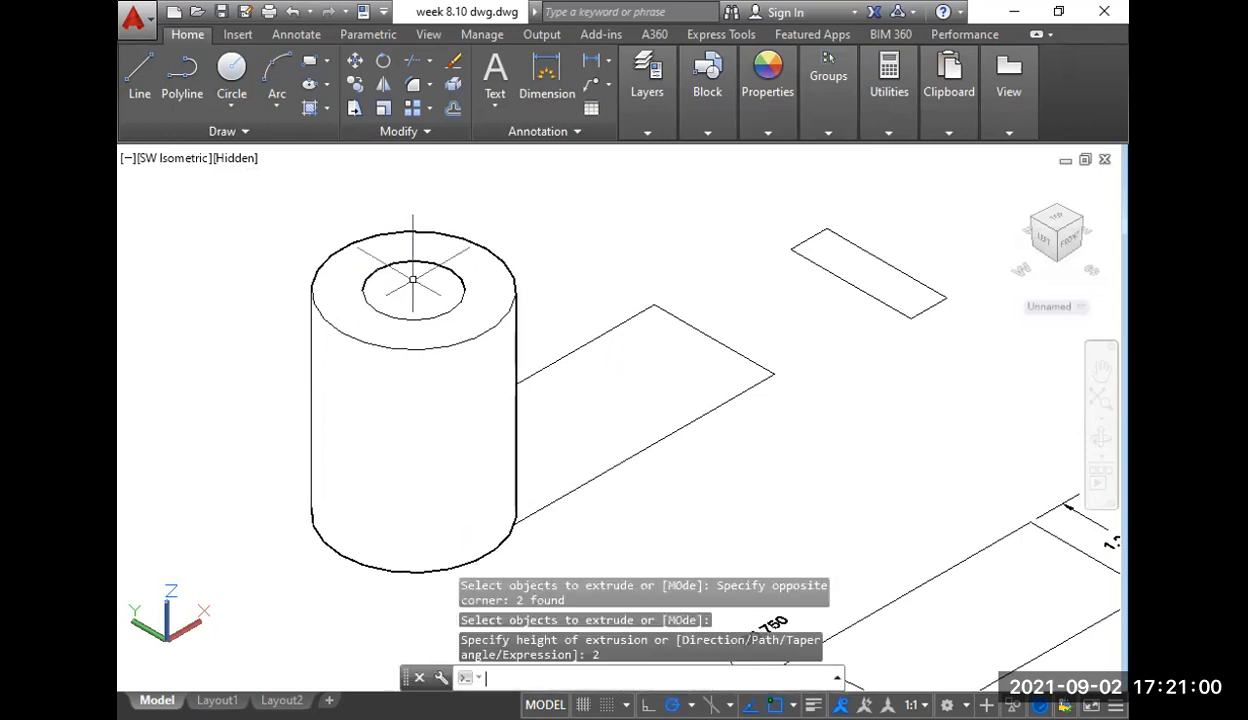
- Set the visual style to Conceptual and color the inner cylinder orange (242,103,34)
{"action": "left_click", "coordinate": [238, 160]}
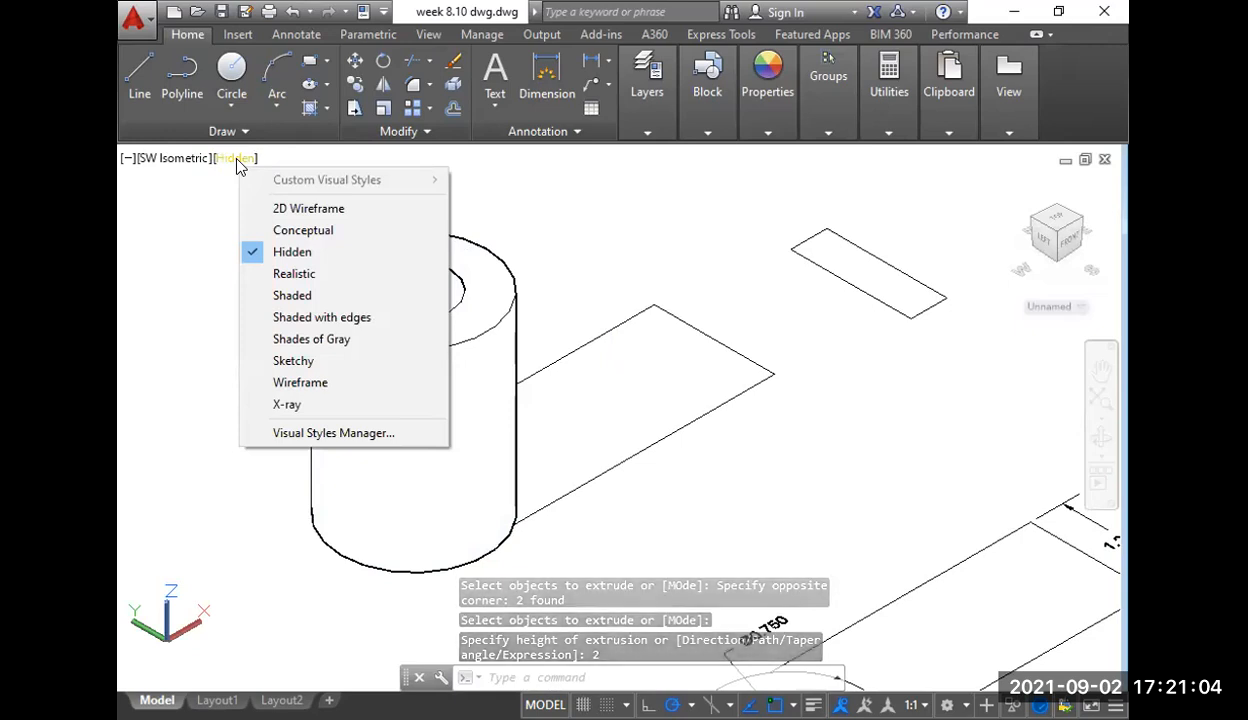
{"action": "left_click", "coordinate": [314, 232]}
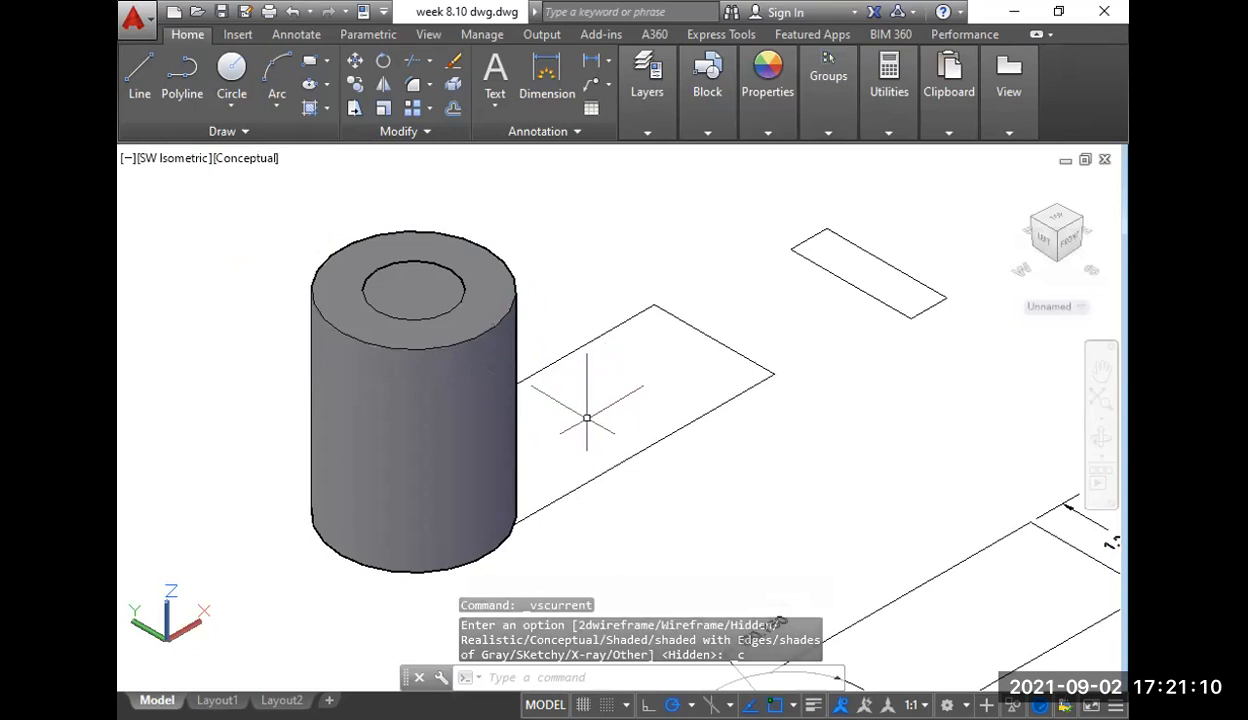
{"action": "left_click", "coordinate": [441, 299]}
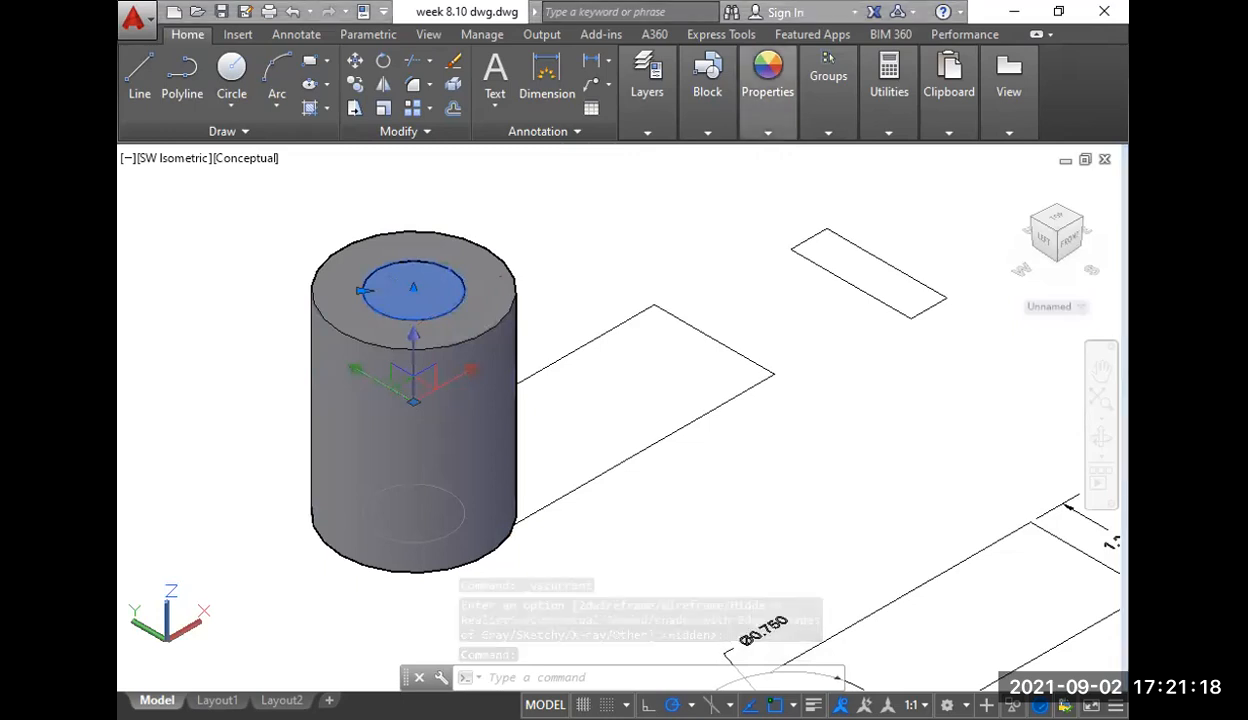
{"action": "left_click", "coordinate": [767, 131]}
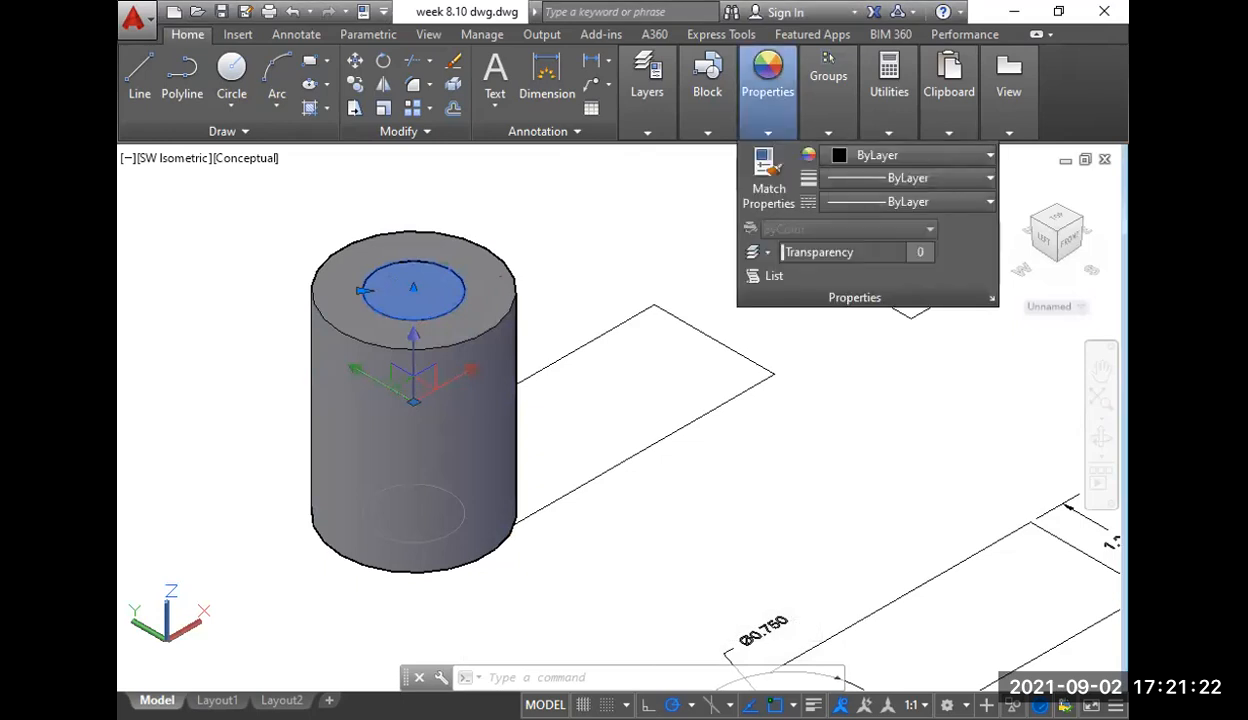
{"action": "left_click", "coordinate": [769, 135]}
{"action": "left_click", "coordinate": [877, 157]}
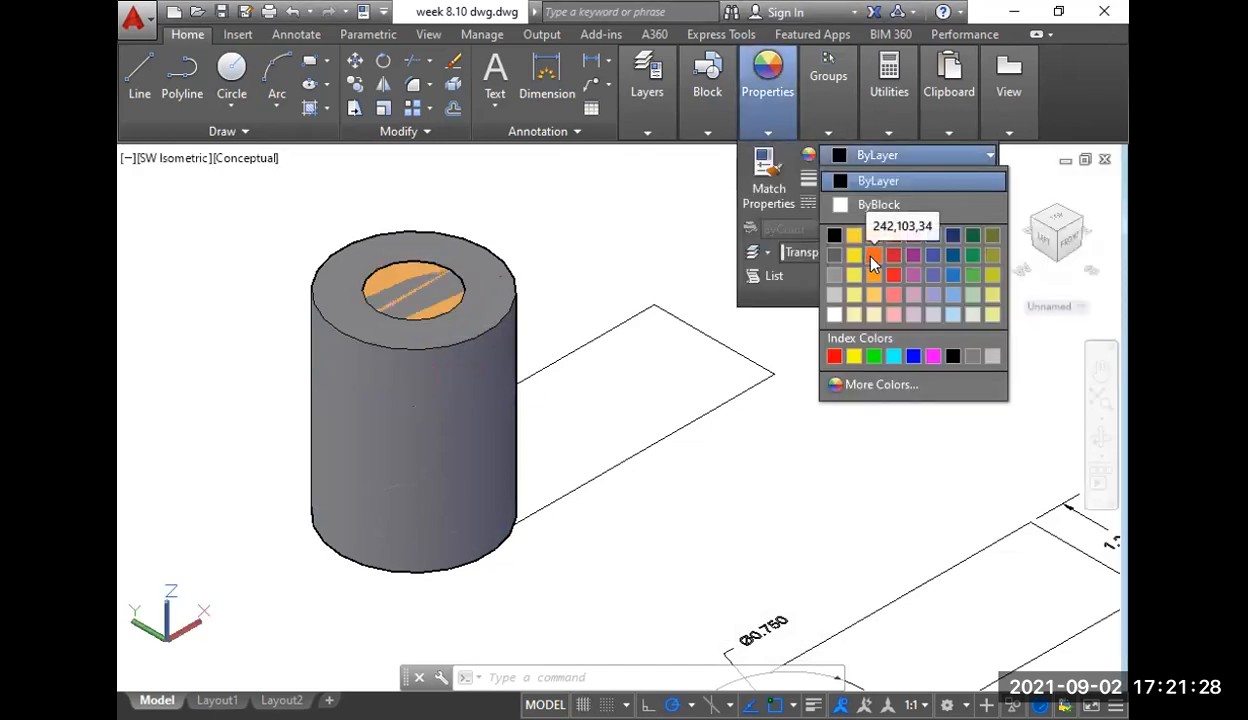
{"action": "left_click", "coordinate": [873, 256]}
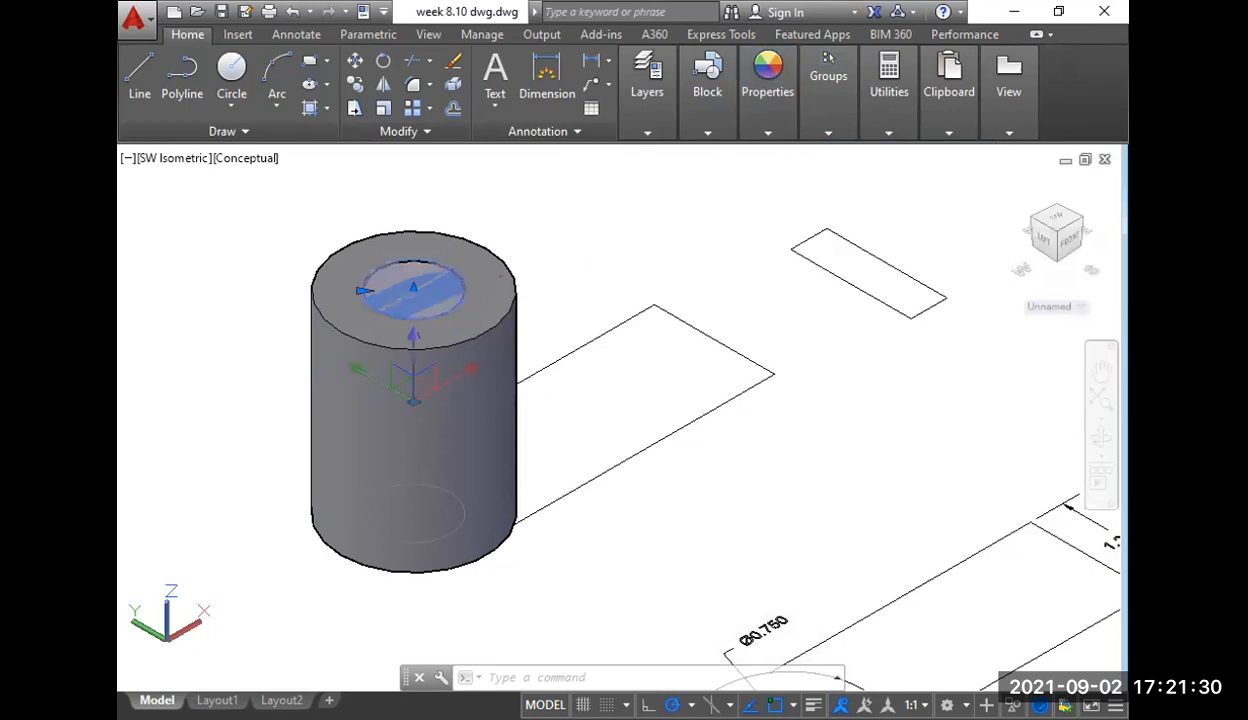
{"action": "key", "text": "Escape"}
{"action": "key", "text": "Escape"}
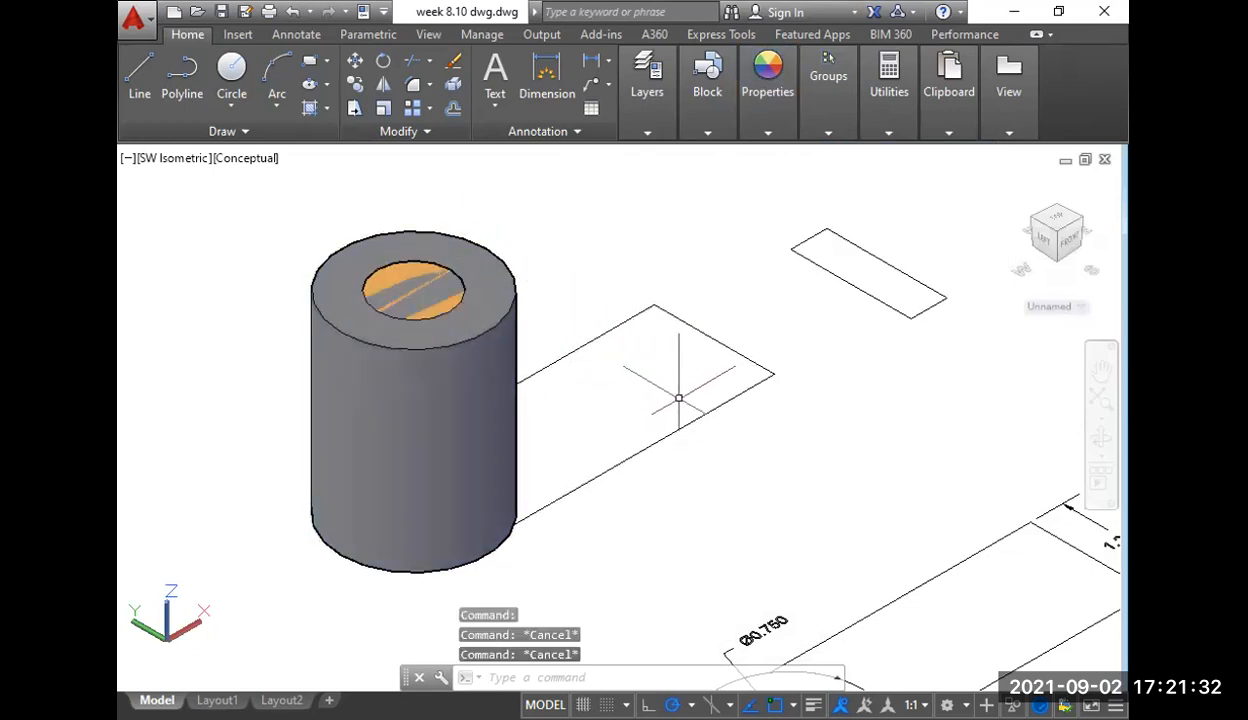
- Switch the model view from SW Isometric to SE Isometric, framing the cylinders and the arm outline
{"action": "left_click", "coordinate": [176, 164]}
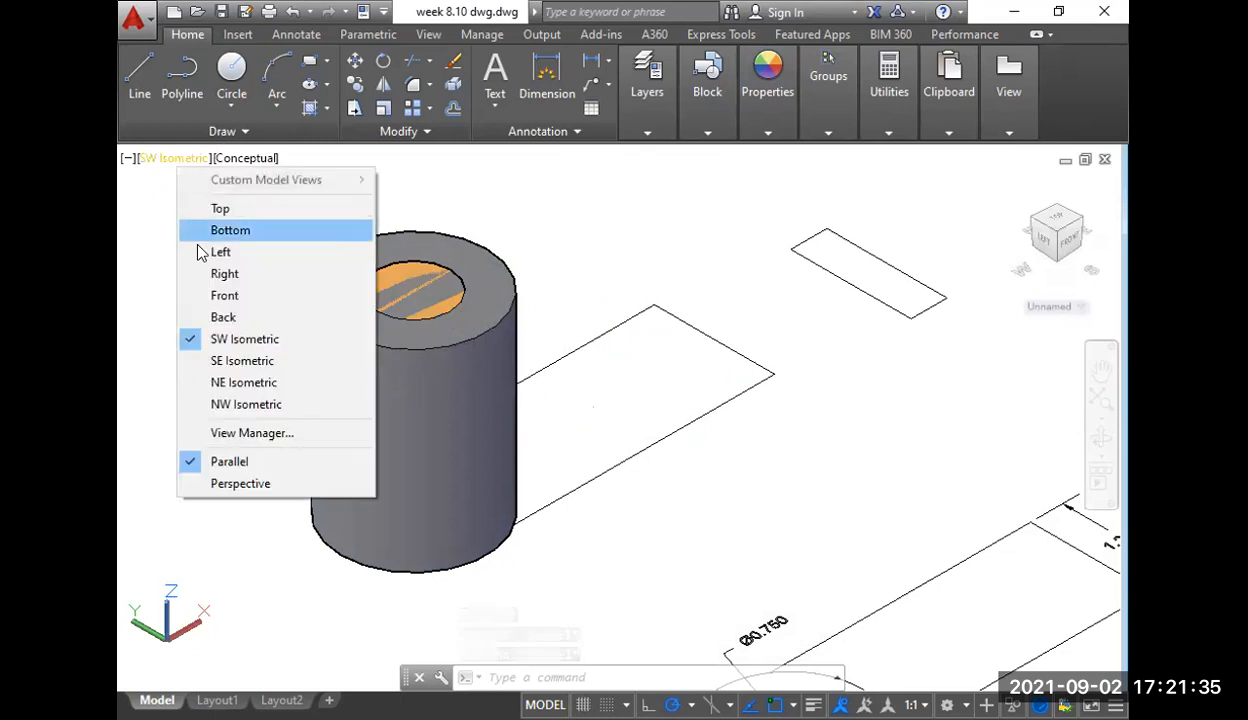
{"action": "left_click", "coordinate": [240, 358]}
{"action": "scroll", "coordinate": [666, 364], "scroll_direction": "up", "scroll_amount": 10}
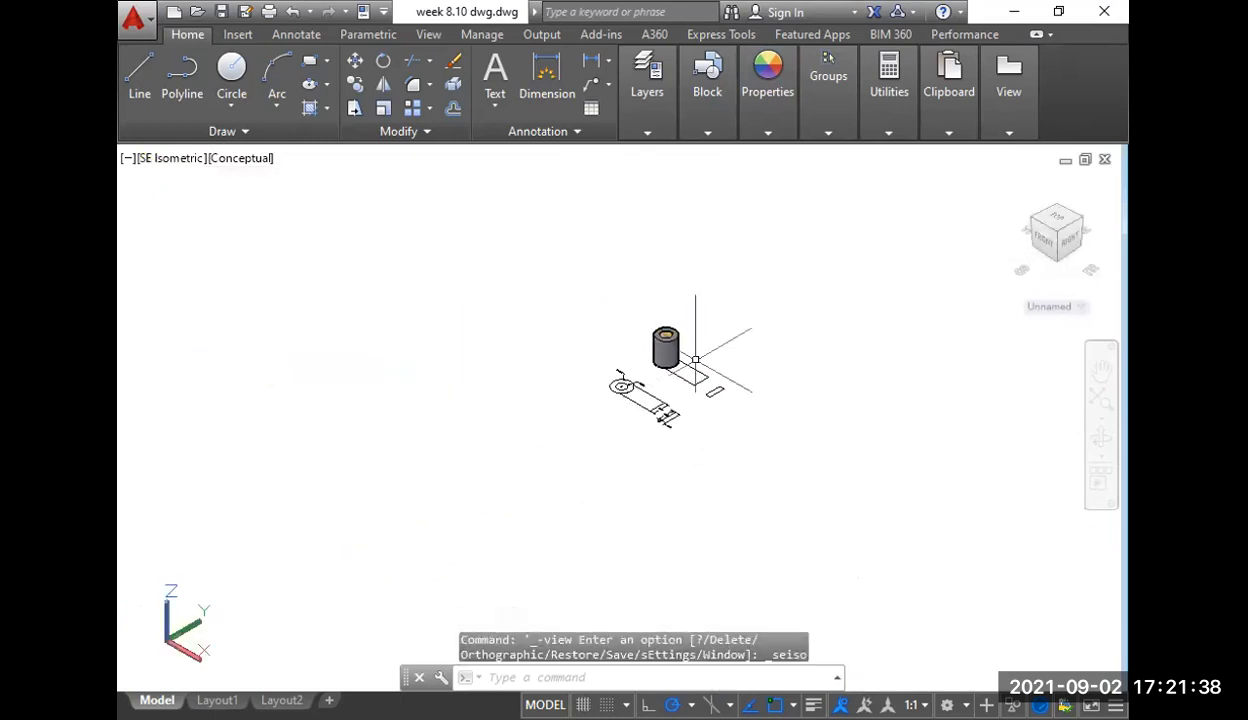
{"action": "middle_click_drag", "start_coordinate": [585, 412], "coordinate": [563, 387]}
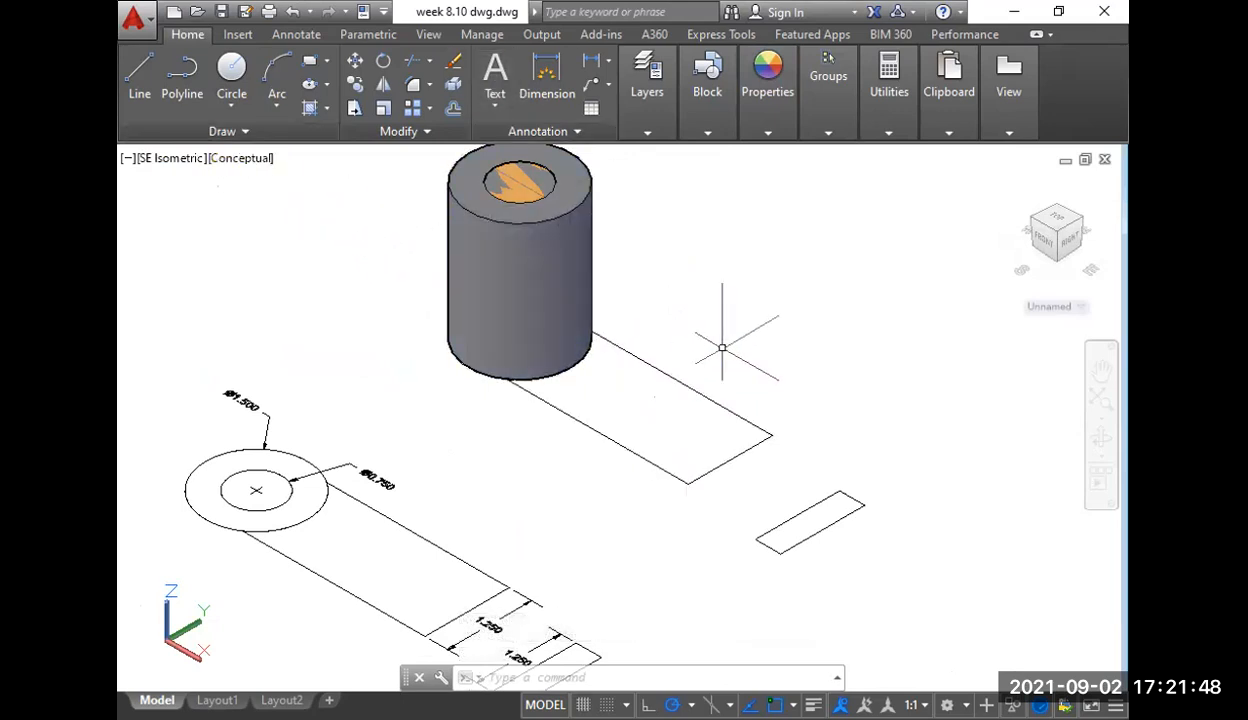
- Extrude the arm outline attached to the cylinder to a height of .375
{"action": "type", "text": "ext"}
{"action": "key", "text": "Return"}
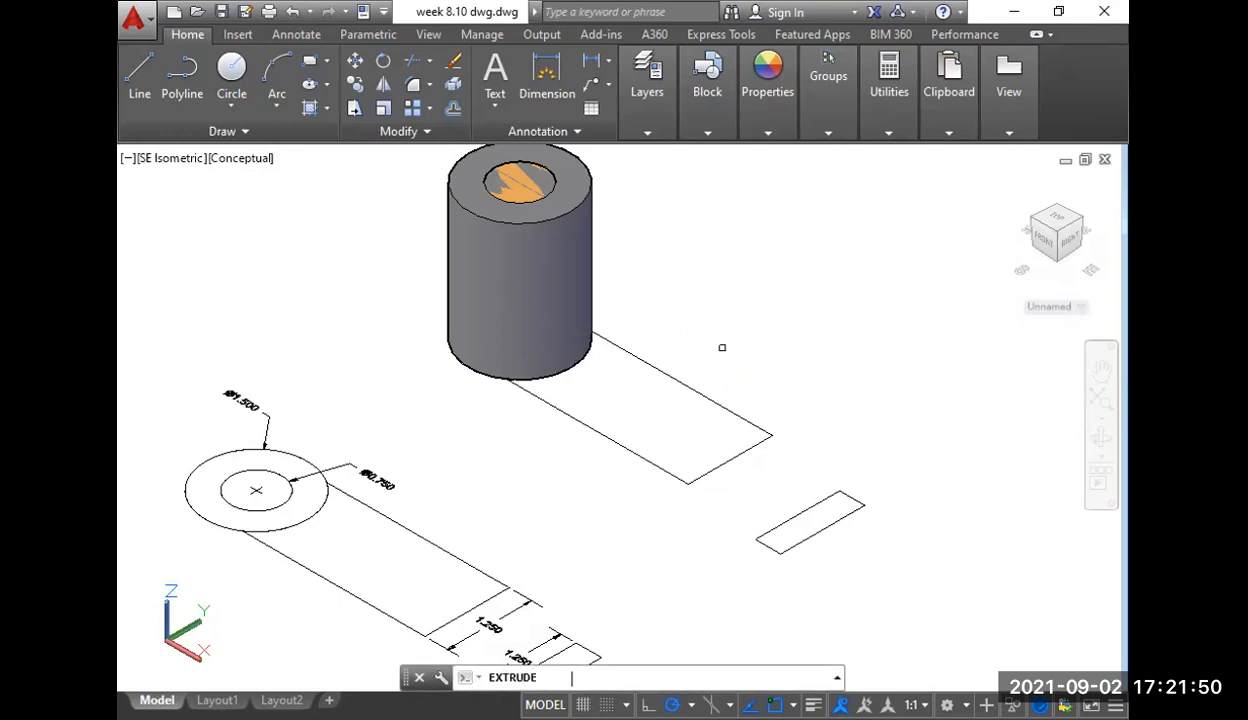
{"action": "left_click", "coordinate": [697, 393]}
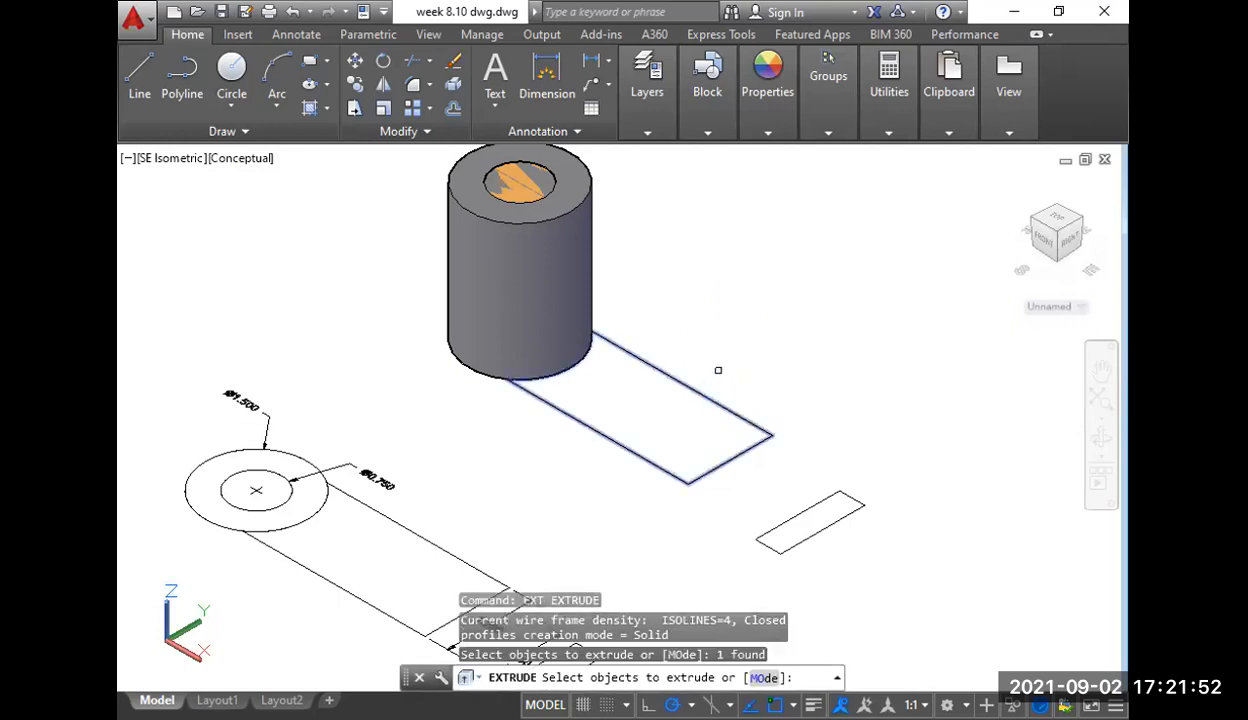
{"action": "right_click", "coordinate": [720, 351]}
{"action": "left_click", "coordinate": [735, 358]}
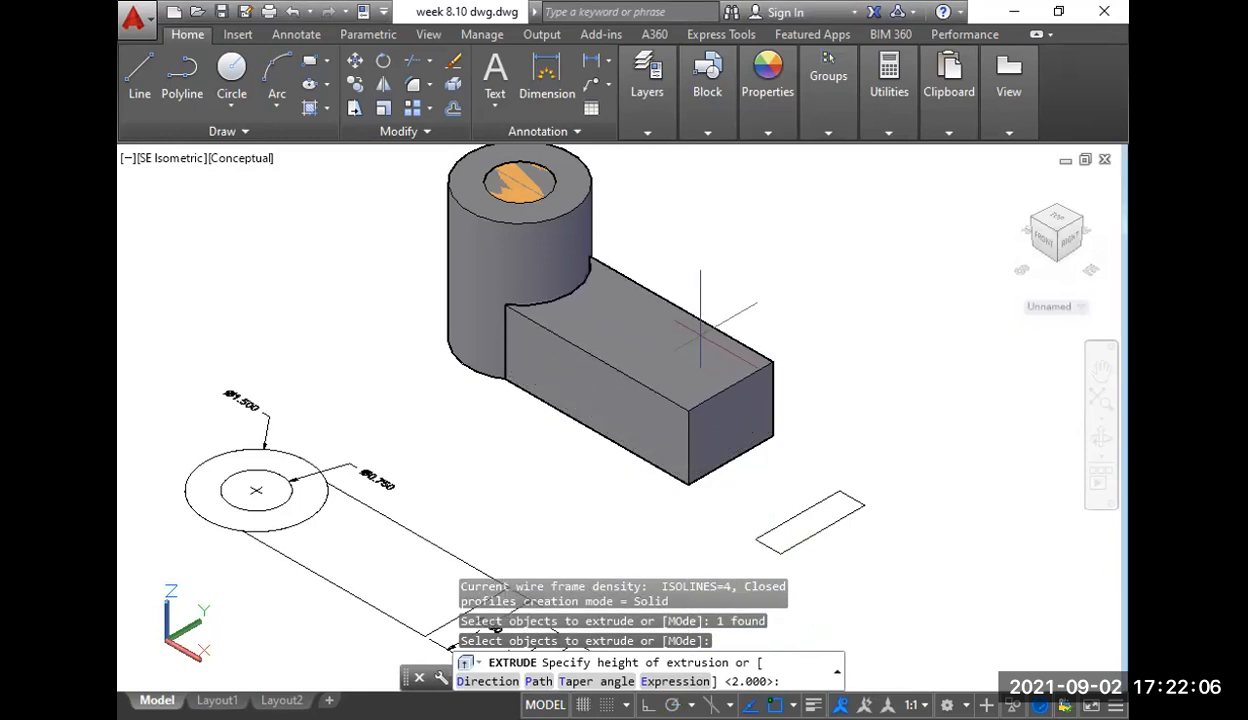
{"action": "type", "text": ".3"}
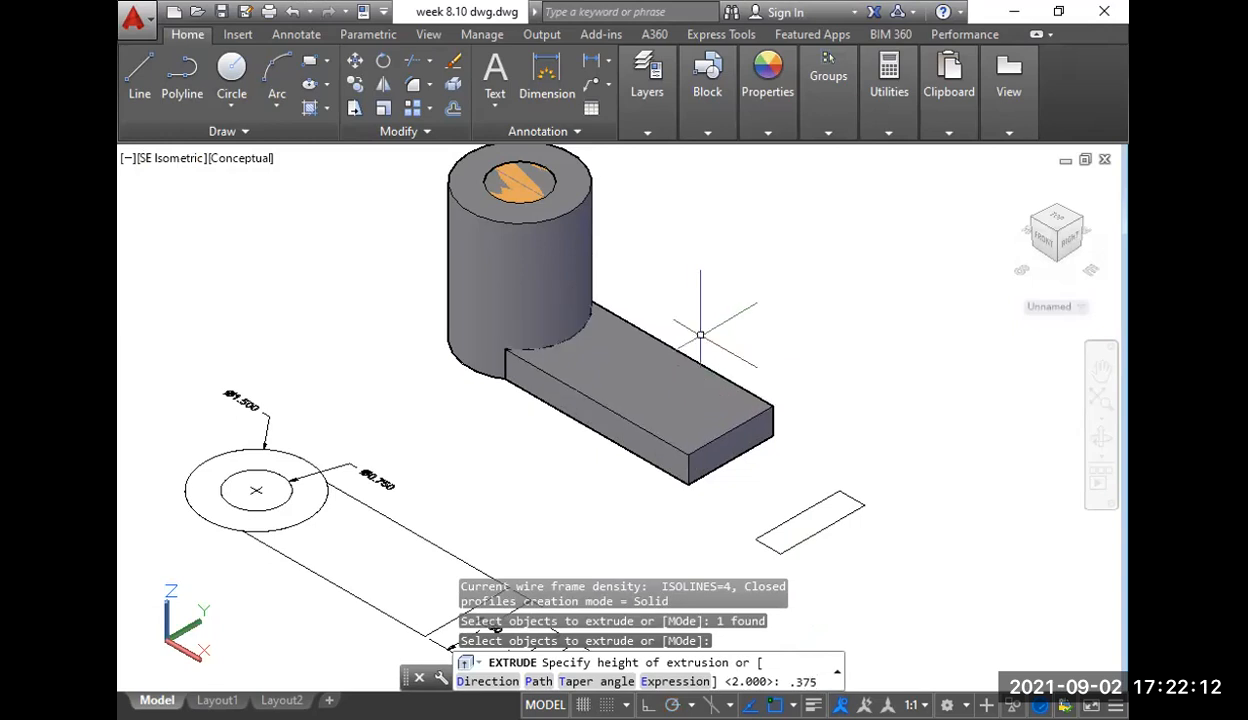
{"action": "type", "text": "75"}
{"action": "key", "text": "Return"}
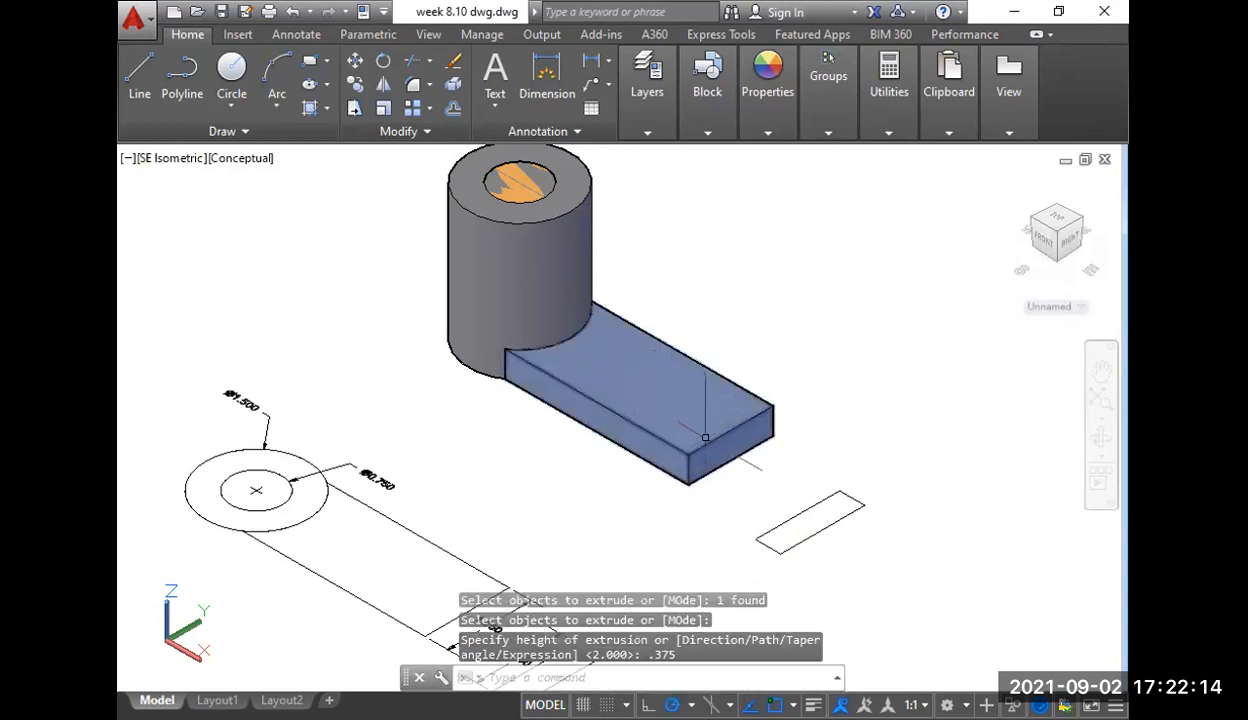
{"action": "key", "text": "Escape"}
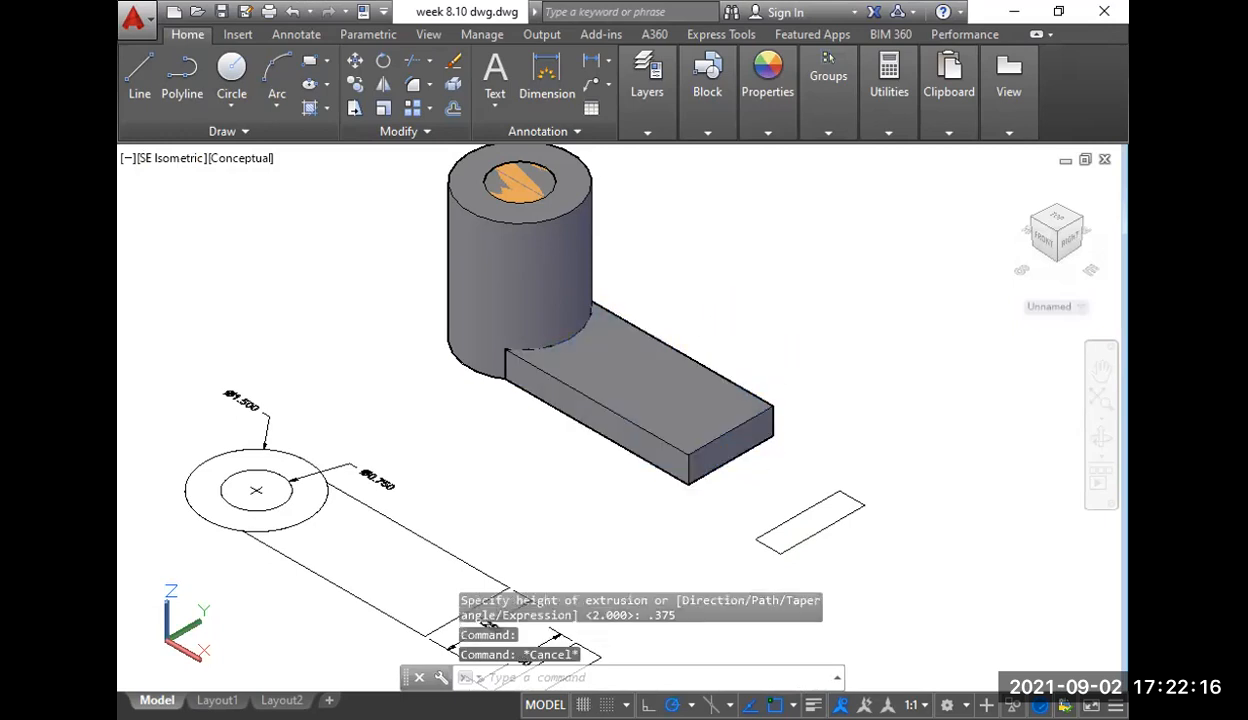
{"action": "key", "text": "Escape"}
- Subtract the orange inner cylinder from the outer cylinder to cut the through hole
{"action": "middle_click_drag", "start_coordinate": [677, 227], "coordinate": [747, 306]}
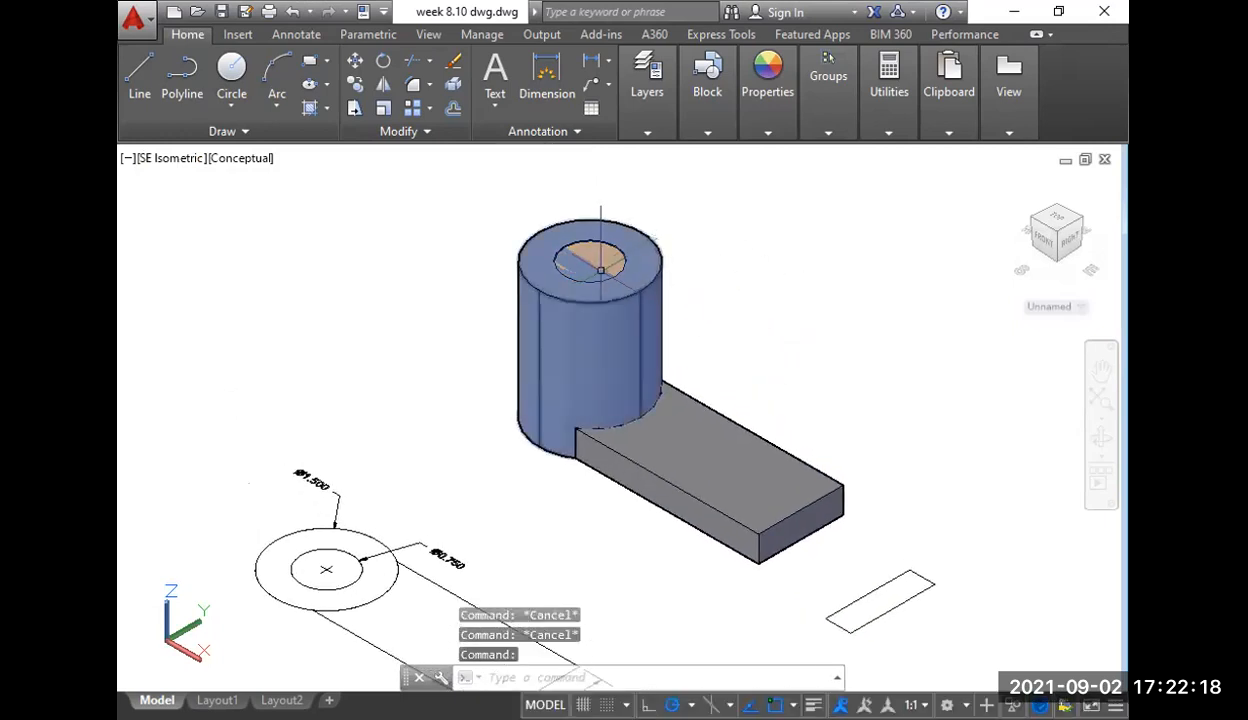
{"action": "type", "text": "s"}
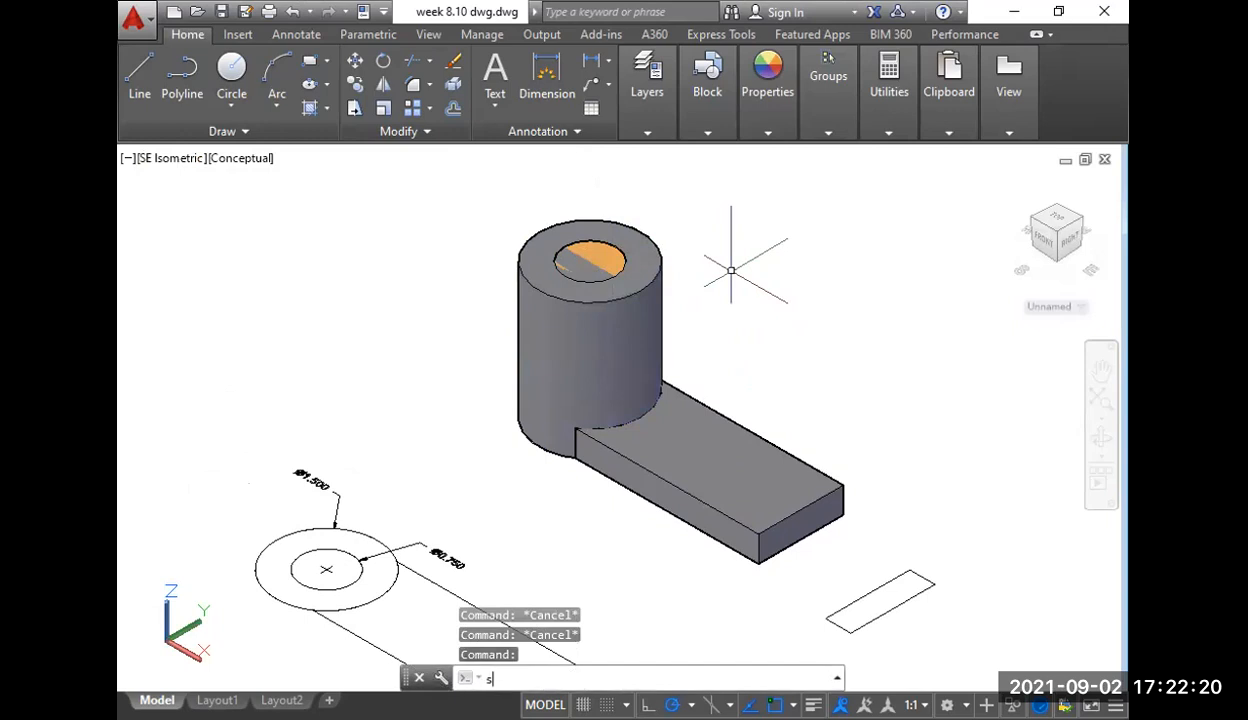
{"action": "type", "text": "u"}
{"action": "key", "text": "space"}
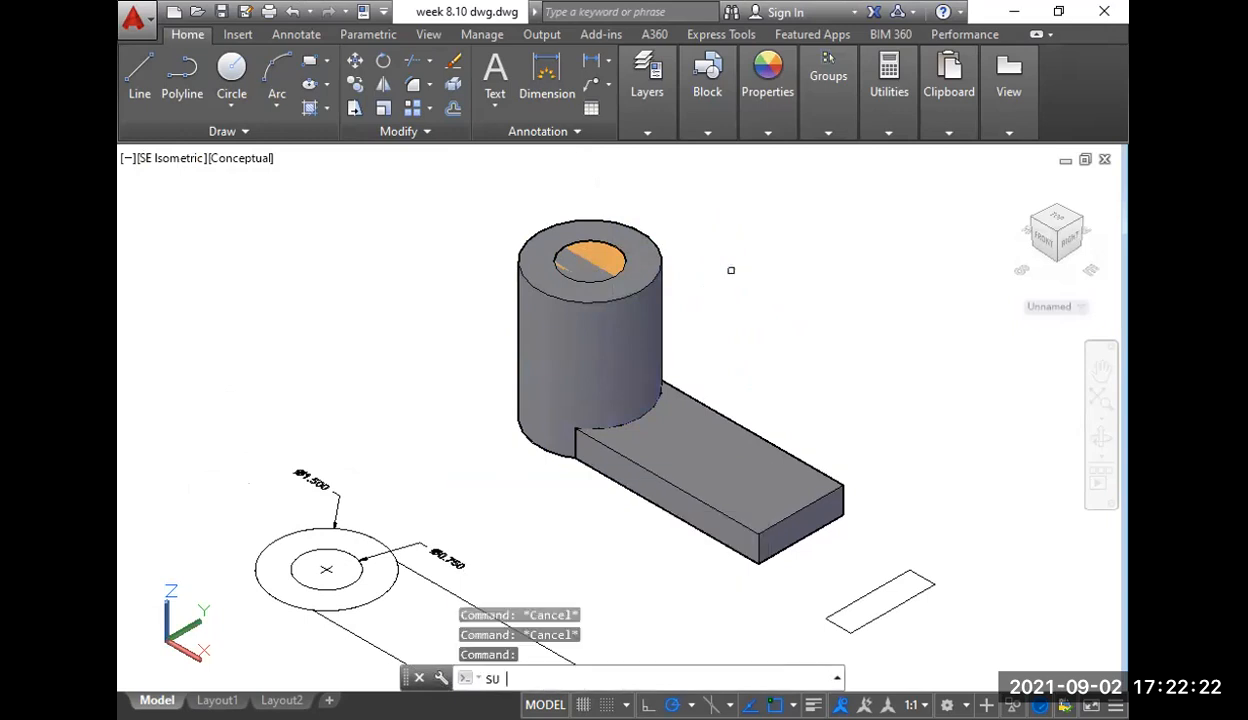
{"action": "left_click", "coordinate": [661, 248]}
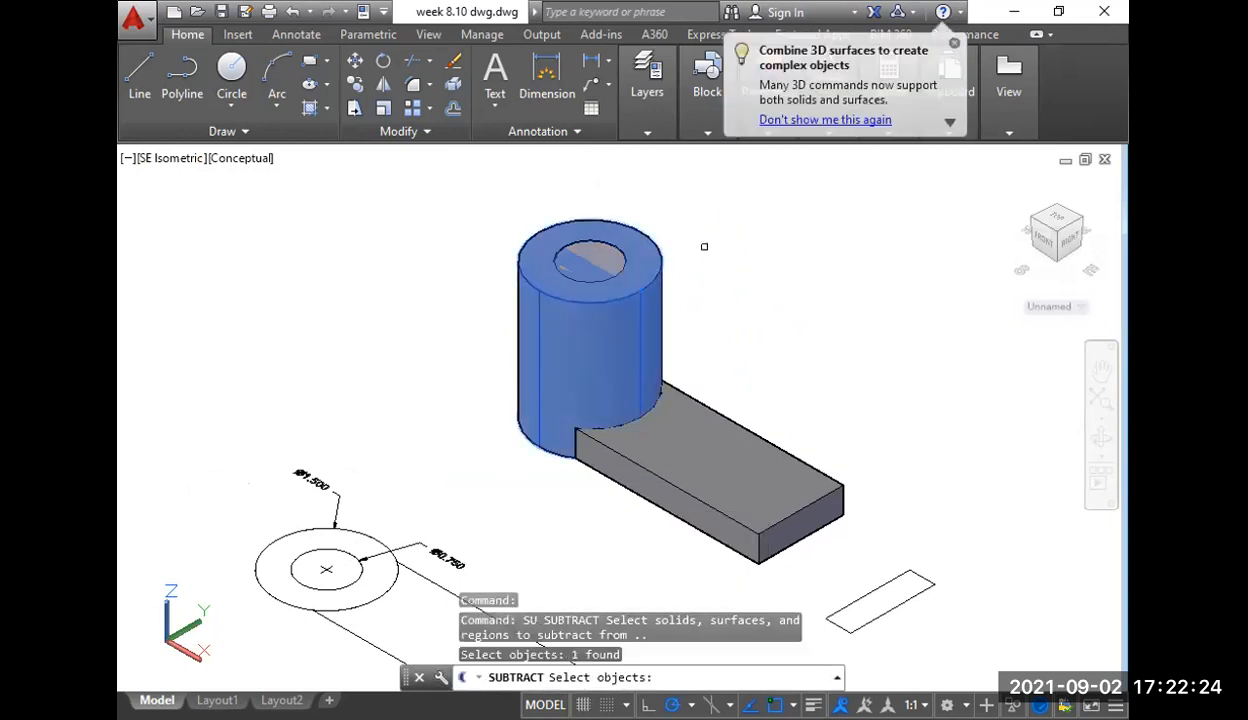
{"action": "key", "text": "Return"}
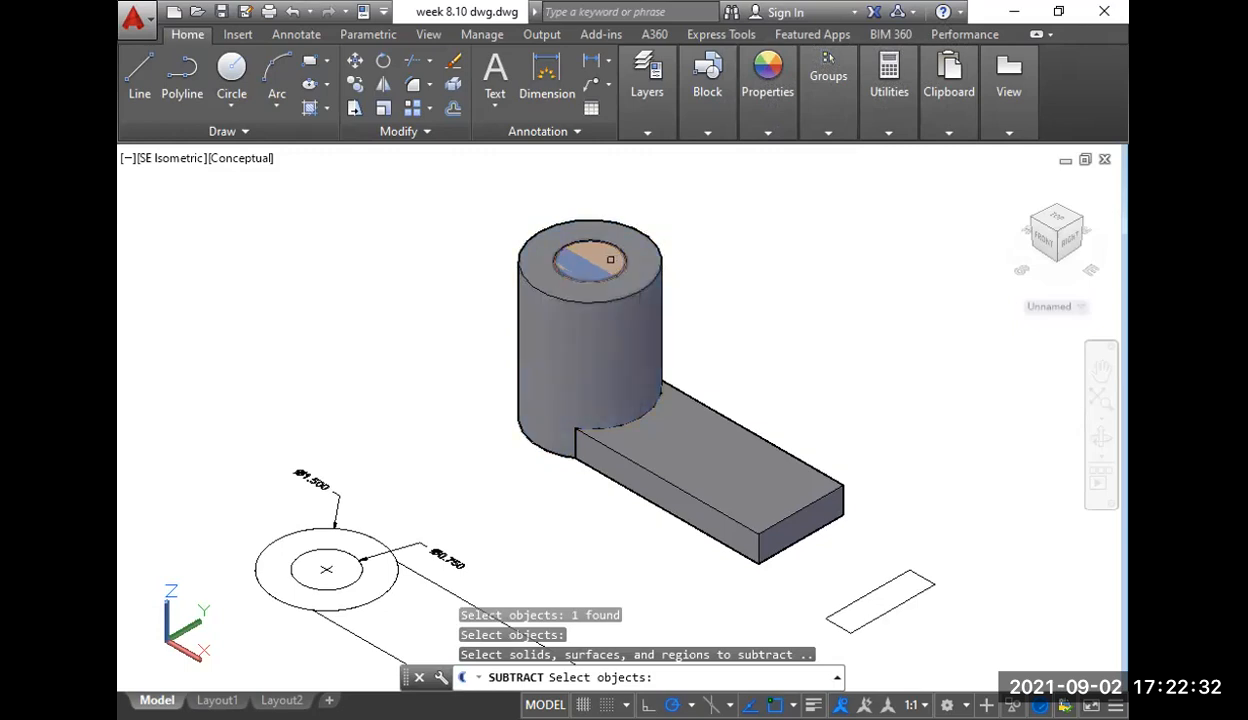
{"action": "left_click", "coordinate": [610, 259]}
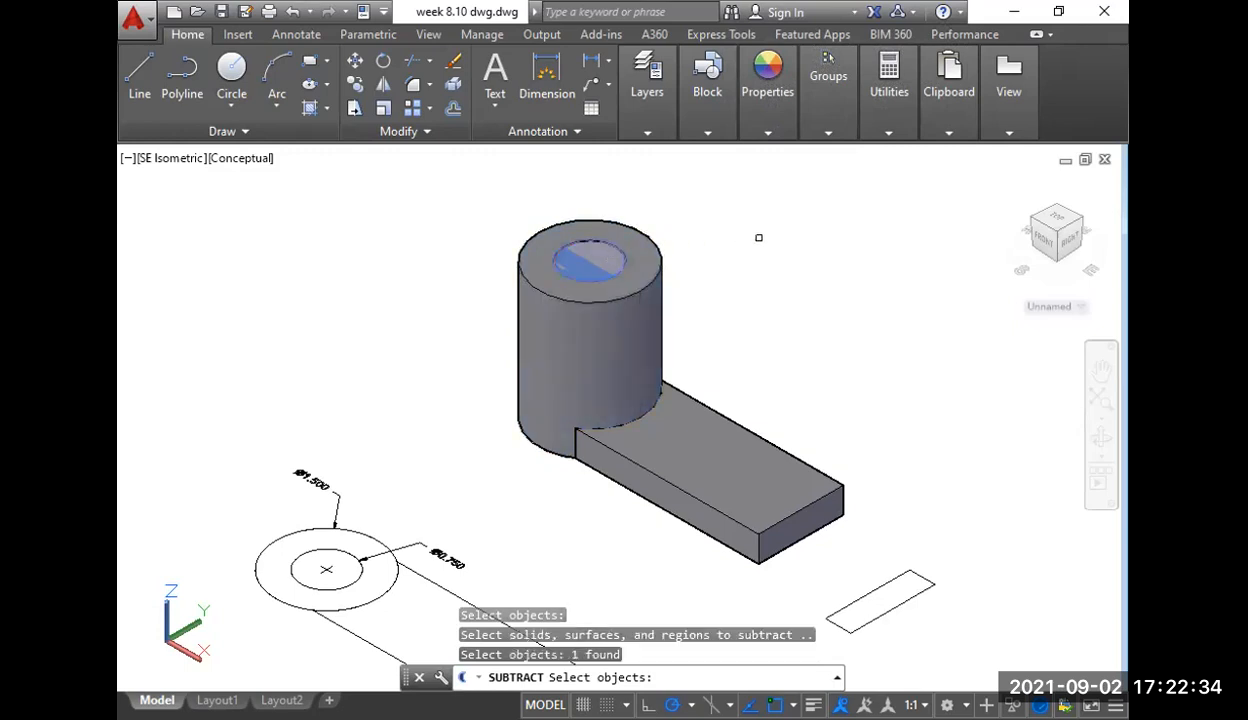
{"action": "key", "text": "Return"}
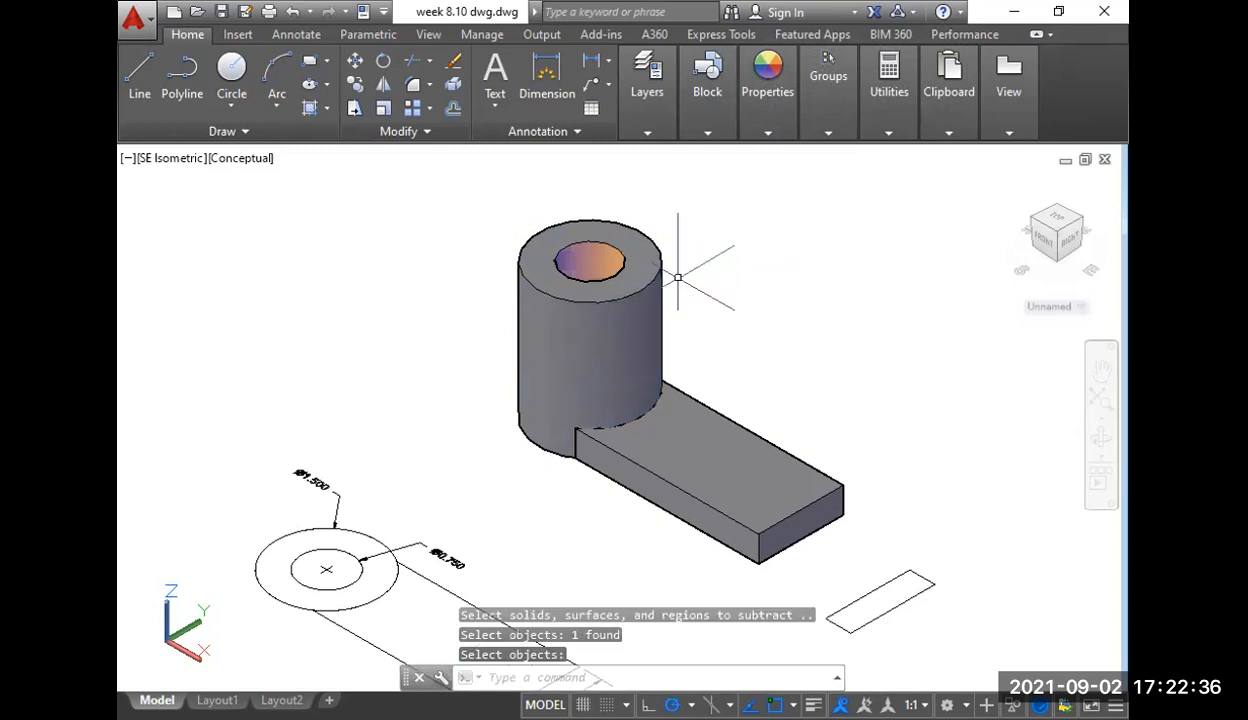
- Move the arm solid straight up from the midpoint of its curved top edge to the cylinder's top rim, making the top faces flush
{"action": "middle_click_drag", "start_coordinate": [750, 335], "coordinate": [772, 368], "text": "shift"}
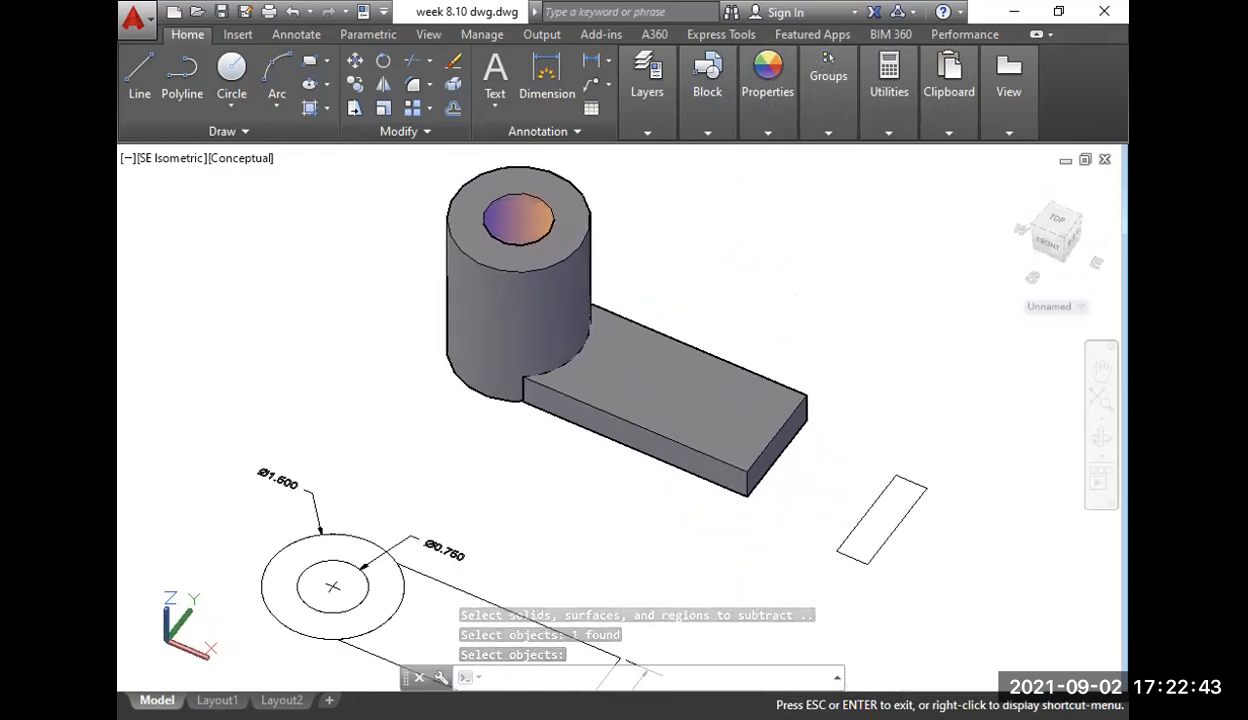
{"action": "left_click", "coordinate": [787, 420]}
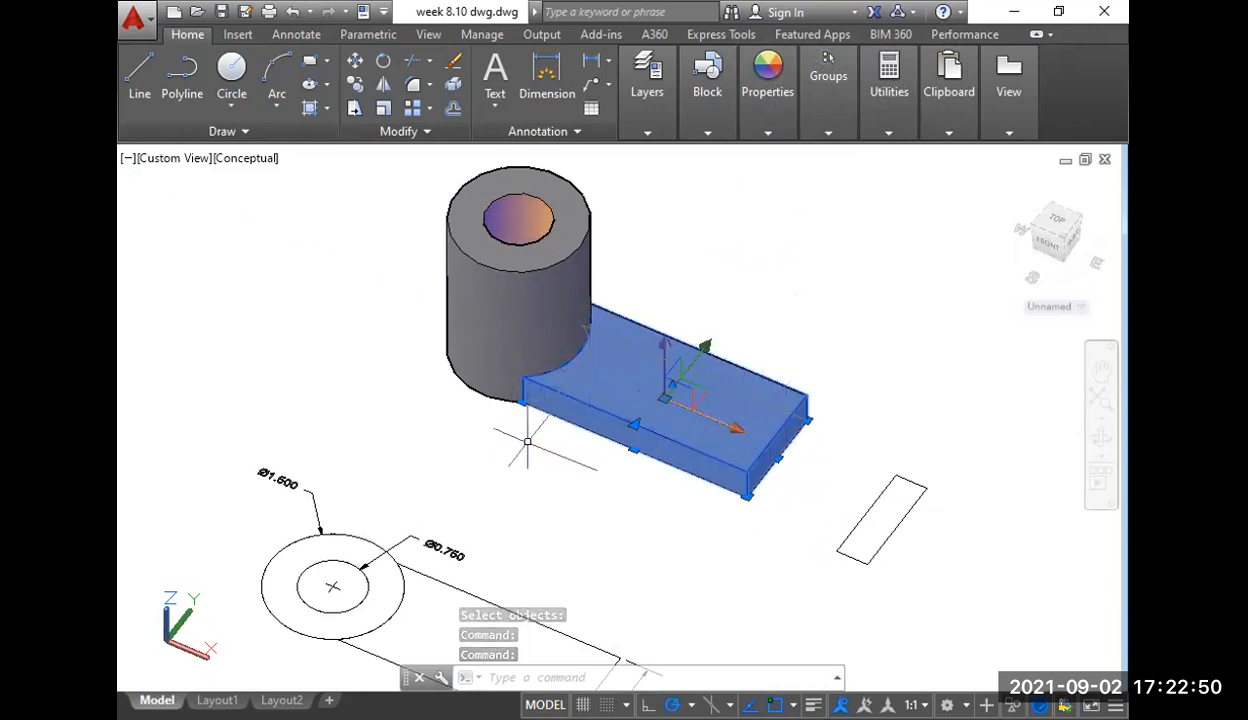
{"action": "type", "text": "m"}
{"action": "key", "text": "Return"}
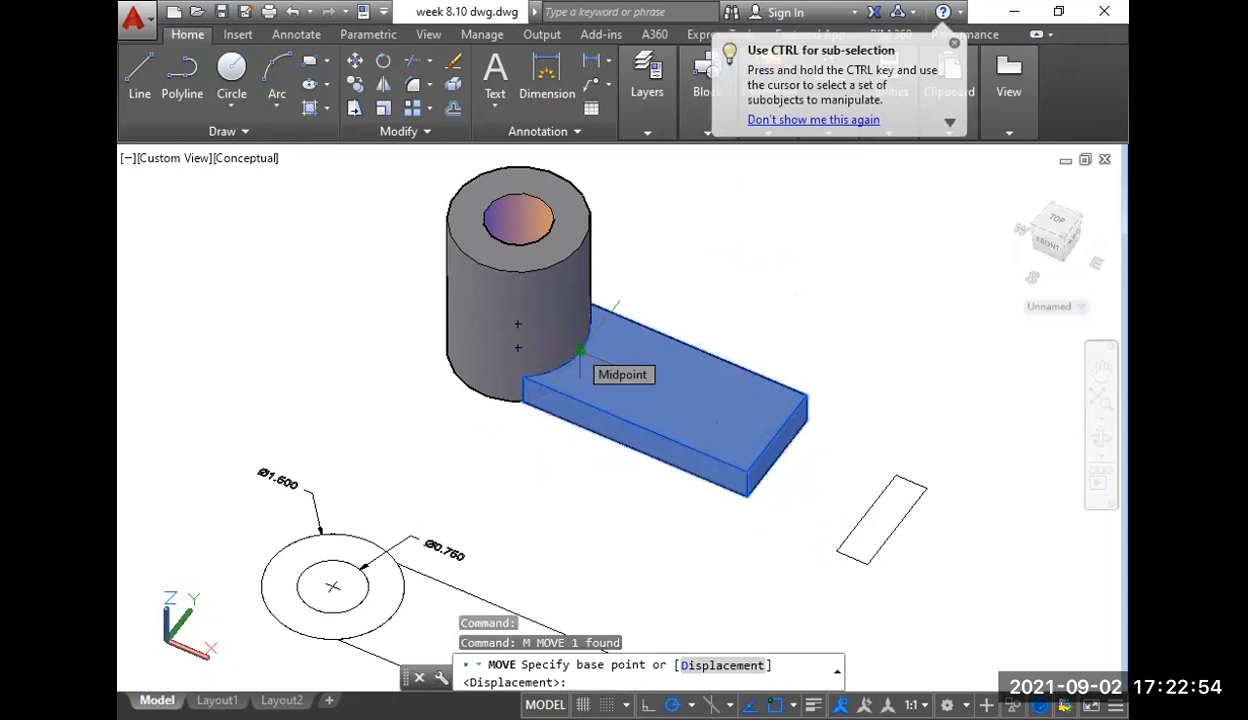
{"action": "left_click", "coordinate": [580, 350]}
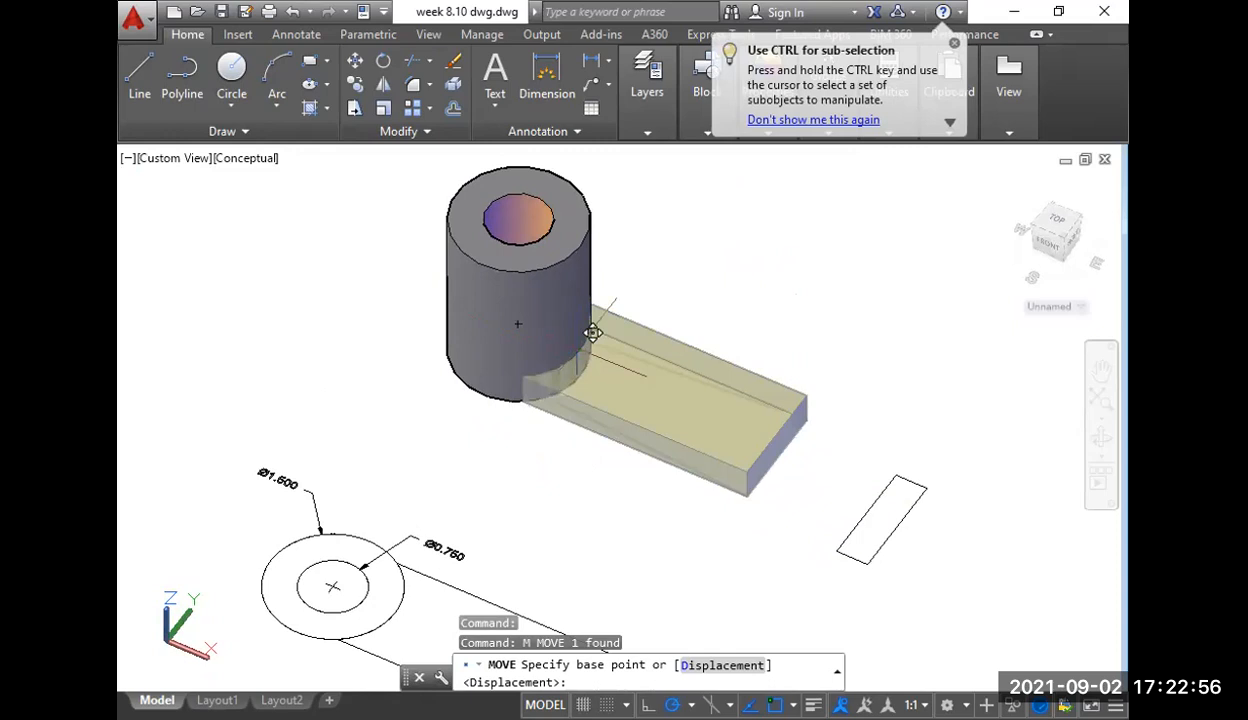
{"action": "left_click", "coordinate": [593, 333]}
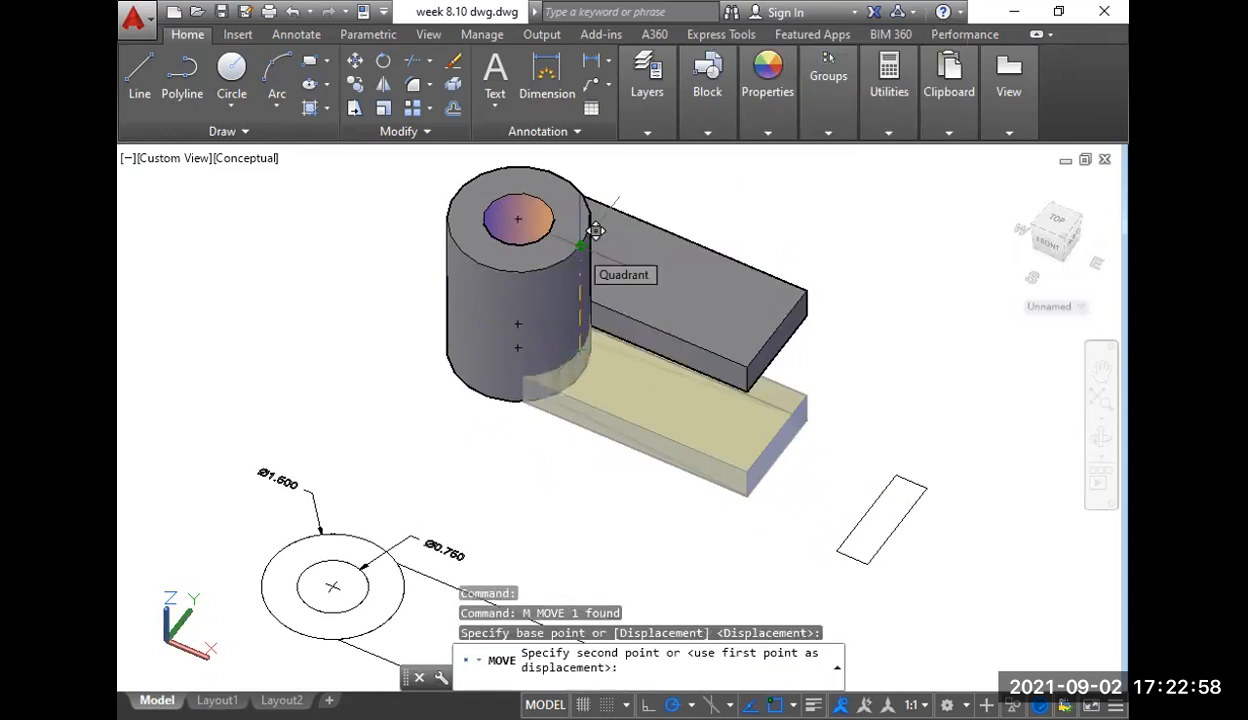
{"action": "left_click", "coordinate": [595, 231]}
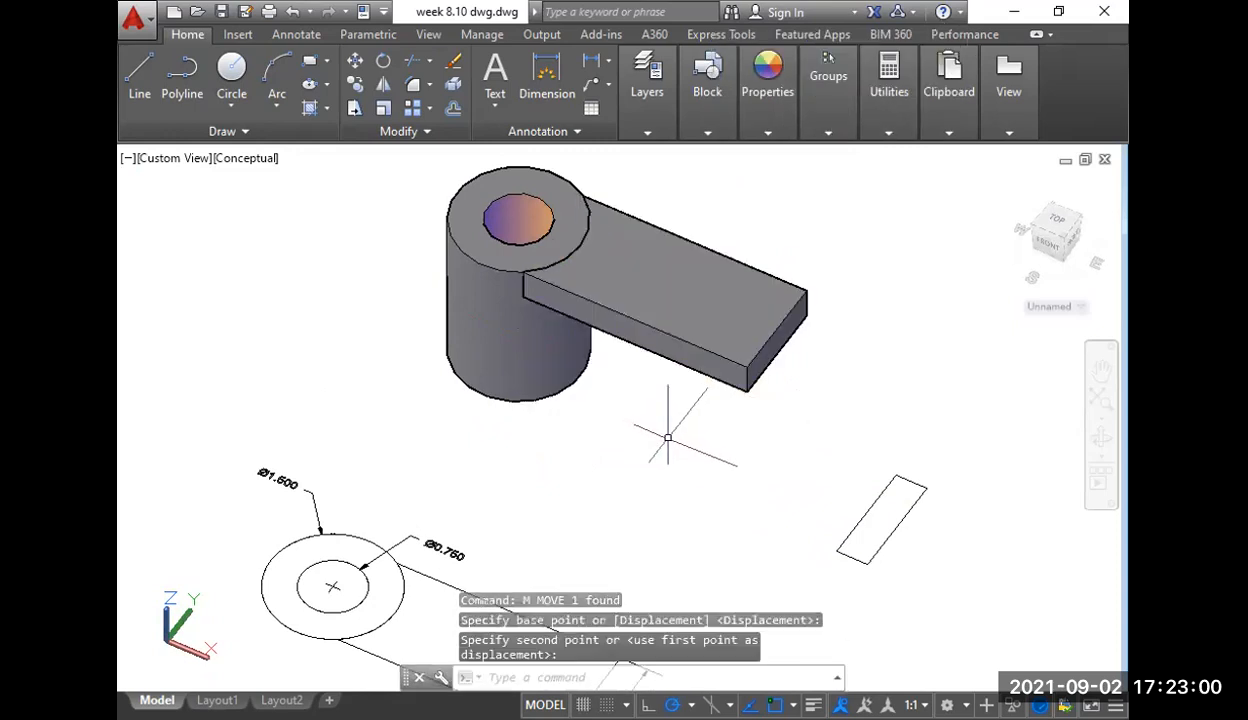
- Return the model view from the orbited custom view to SE Isometric, framing the cylinder and raised arm
{"action": "middle_click_drag", "start_coordinate": [680, 442], "coordinate": [712, 420]}
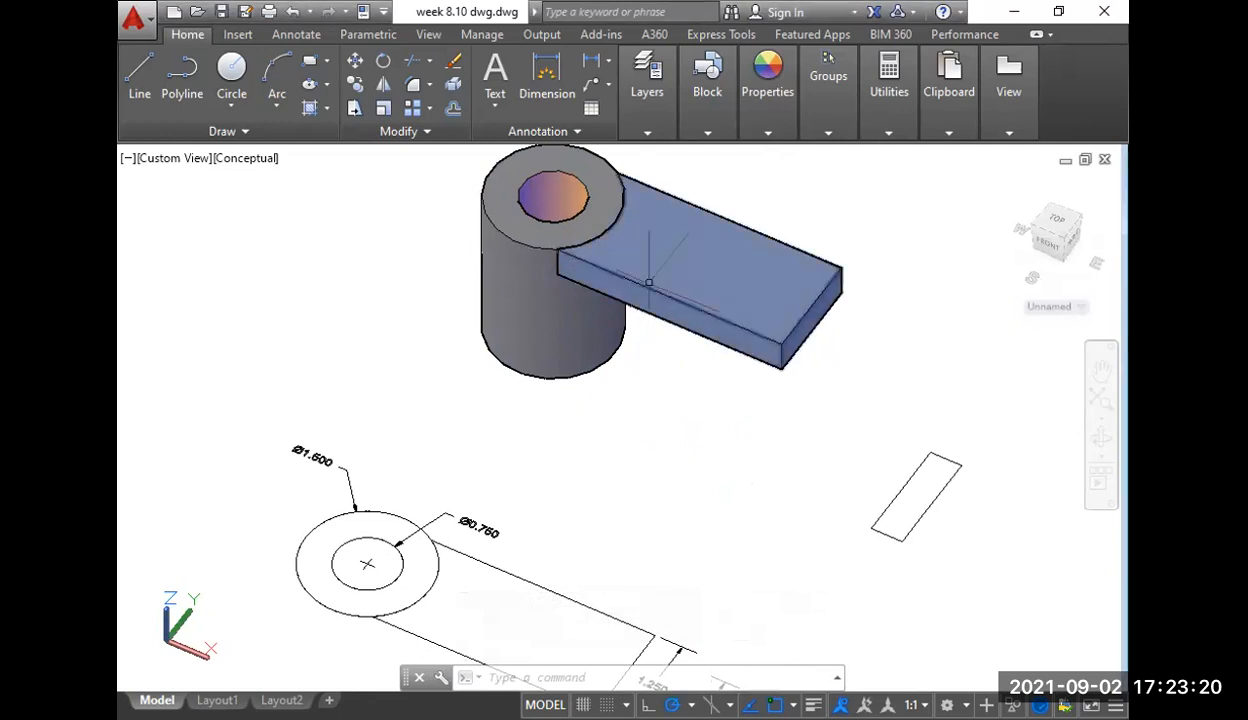
{"action": "left_click", "coordinate": [175, 160]}
{"action": "left_click", "coordinate": [250, 362]}
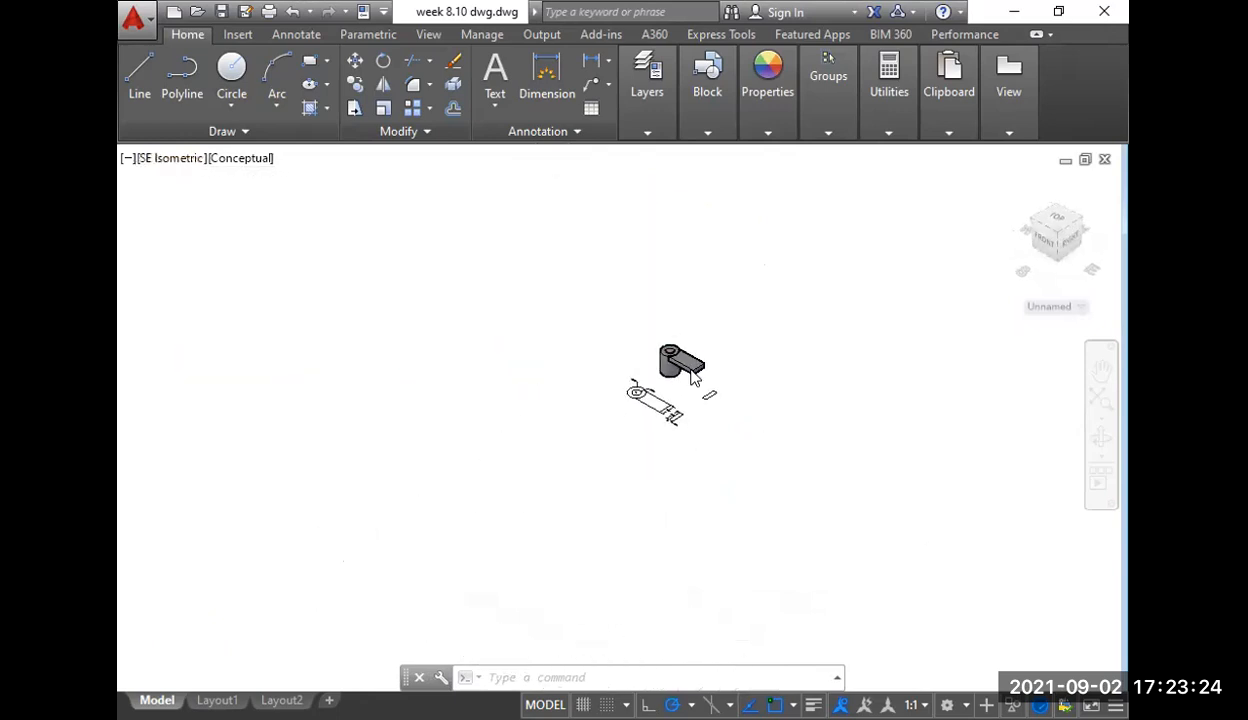
{"action": "scroll", "coordinate": [693, 356], "scroll_direction": "up", "scroll_amount": 8}
{"action": "middle_click_drag", "start_coordinate": [620, 404], "coordinate": [664, 425]}
- Move the arm solid .5 straight down along the negative Z axis, using its front top corner as base point
{"action": "left_click", "coordinate": [790, 395]}
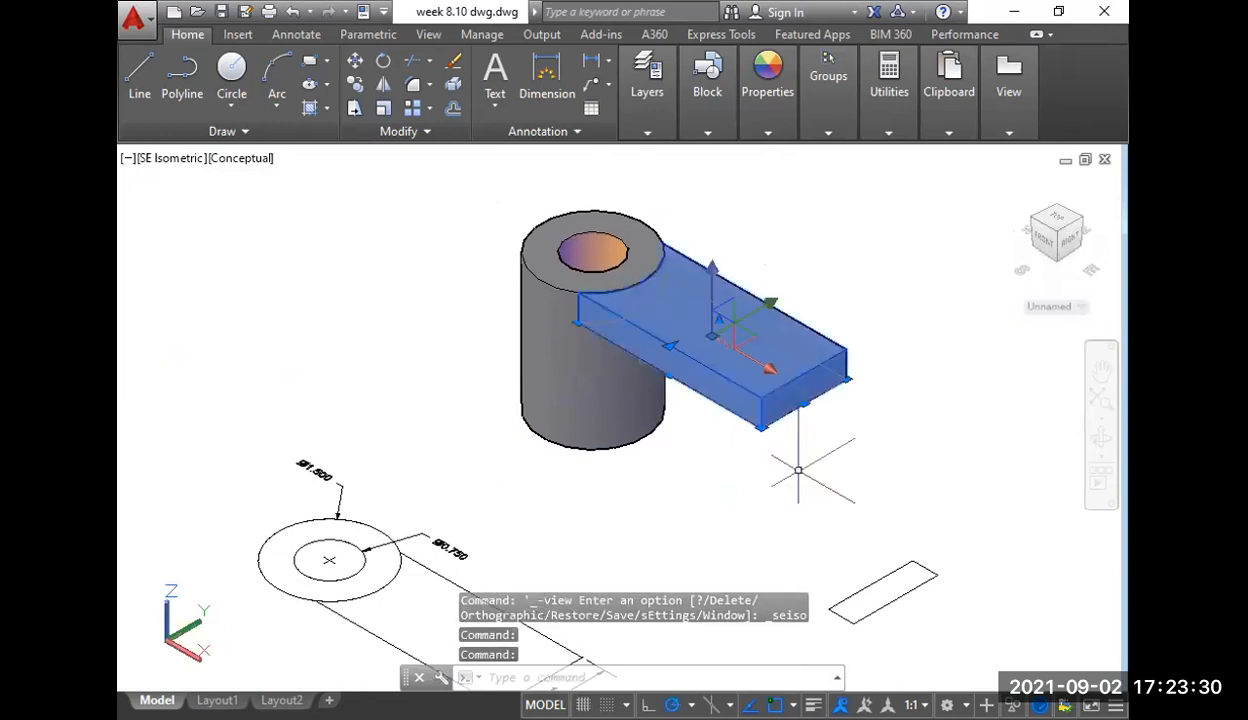
{"action": "type", "text": "m"}
{"action": "key", "text": "Return"}
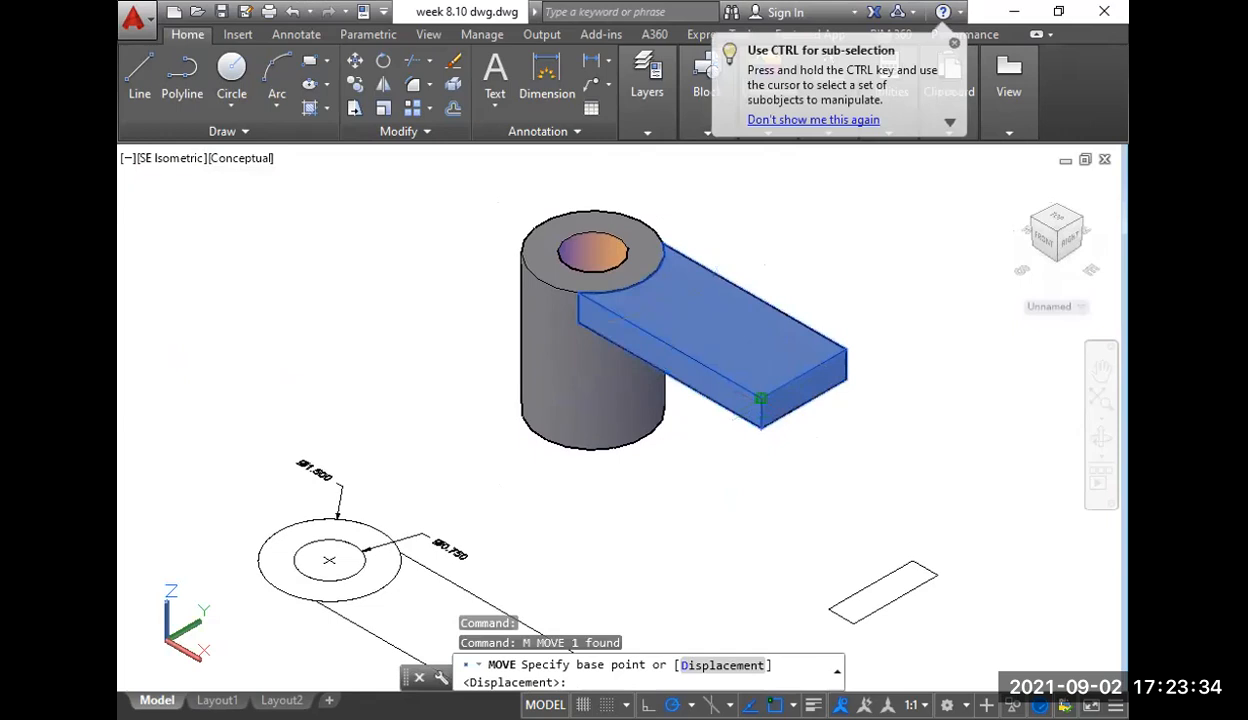
{"action": "left_click", "coordinate": [761, 399]}
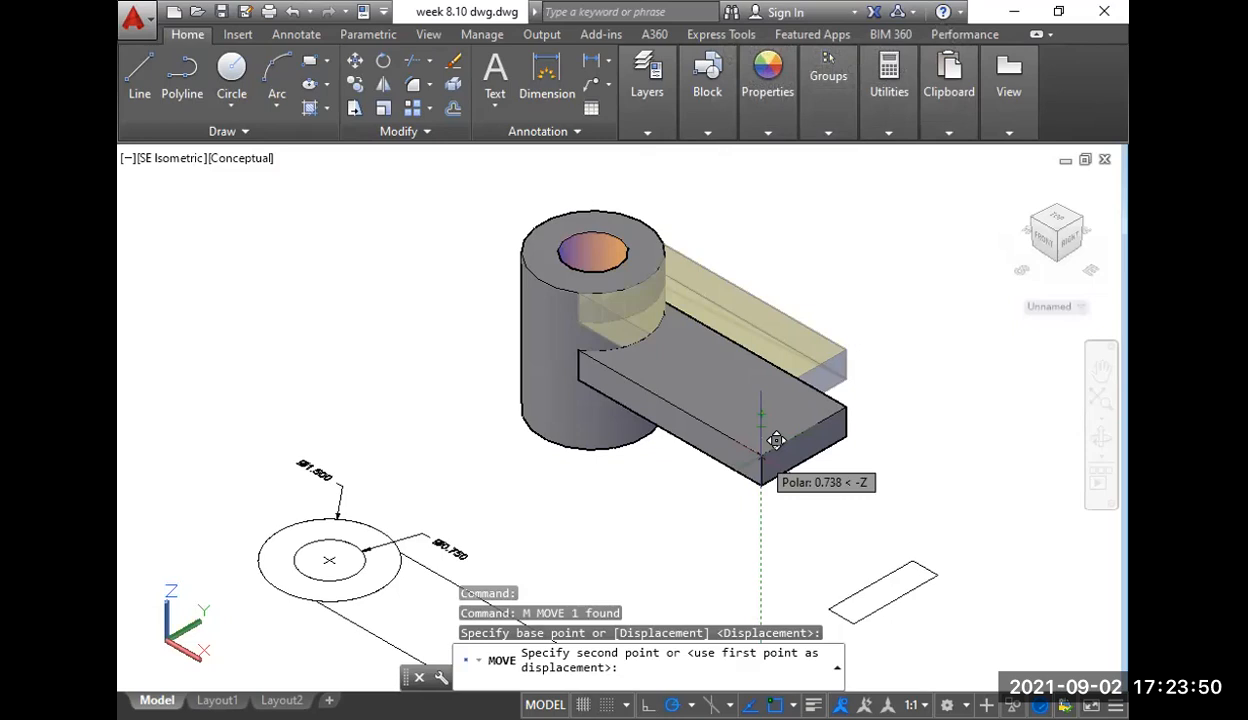
{"action": "type", "text": ".5"}
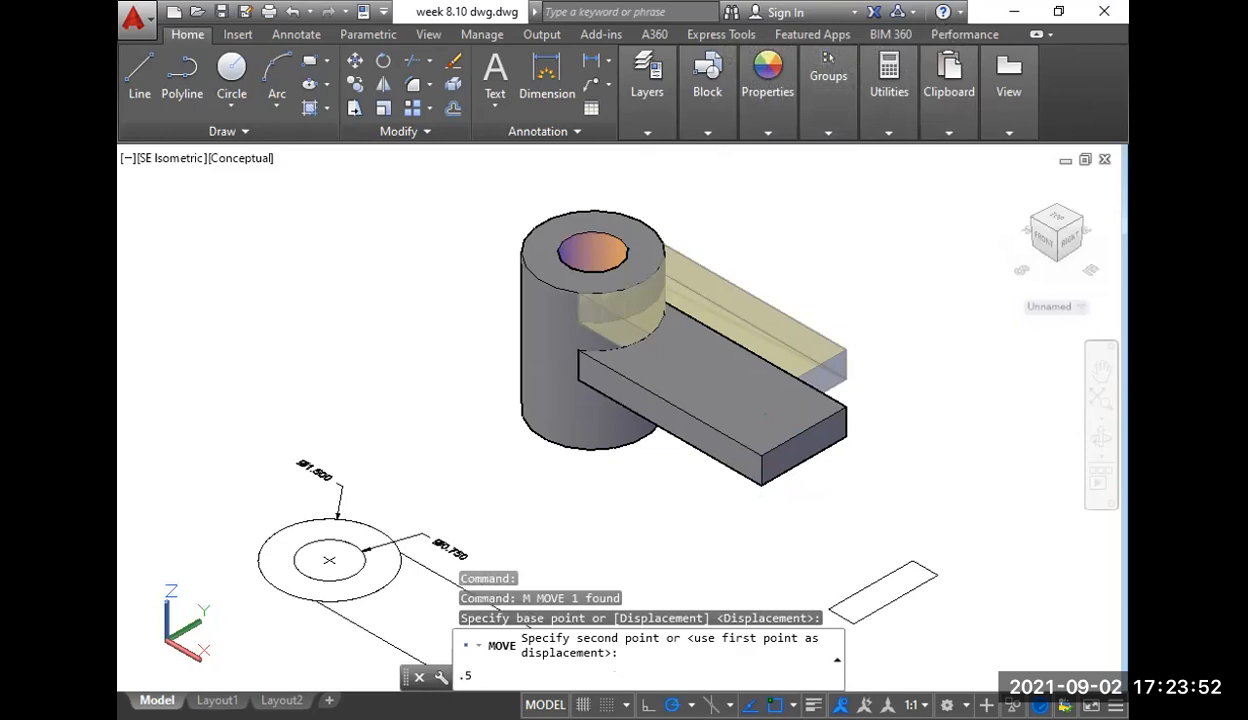
{"action": "key", "text": "Return"}
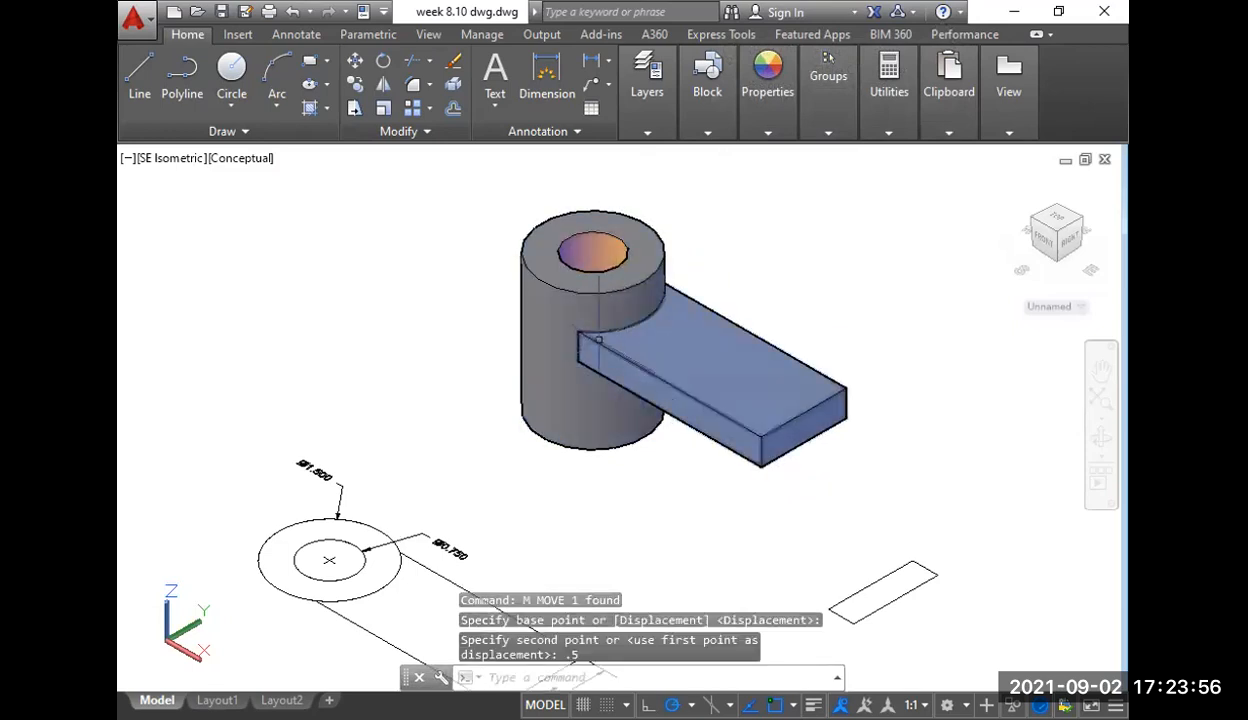
- In Front view, add a linear dimension for the vertical distance from the cylinder's top edge to the arm's top face
{"action": "middle_click_drag", "start_coordinate": [825, 412], "coordinate": [852, 405]}
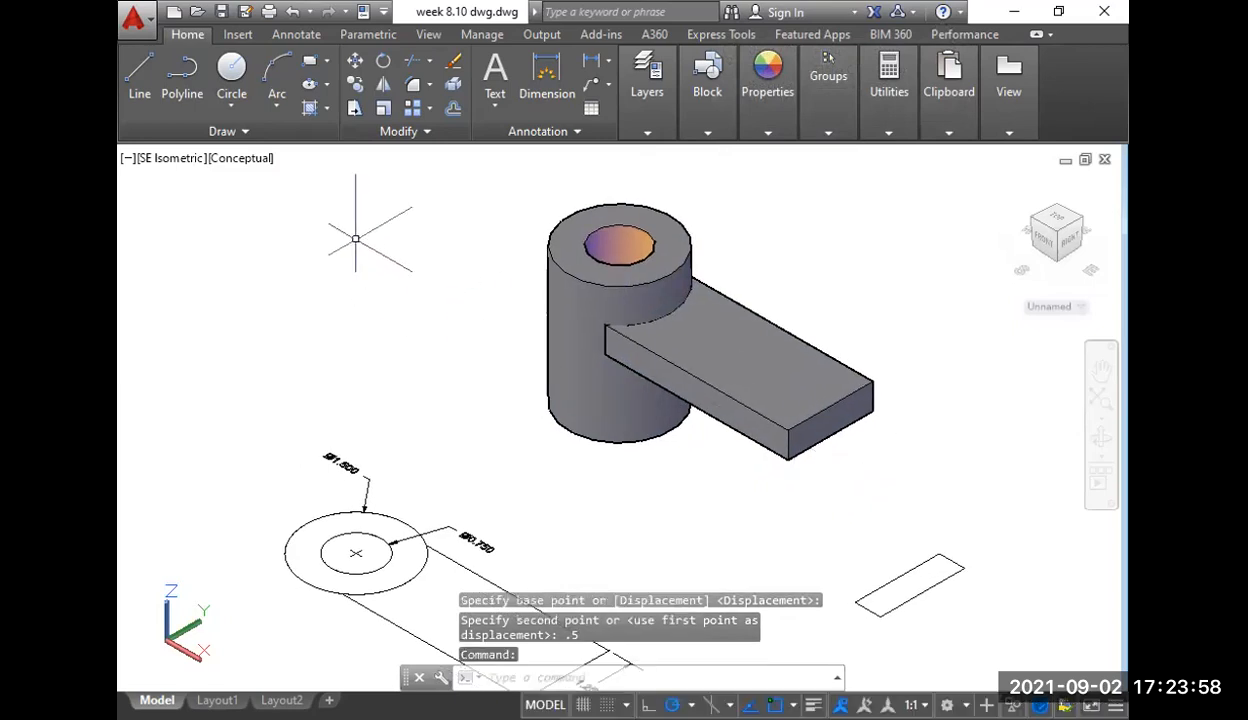
{"action": "left_click", "coordinate": [170, 160]}
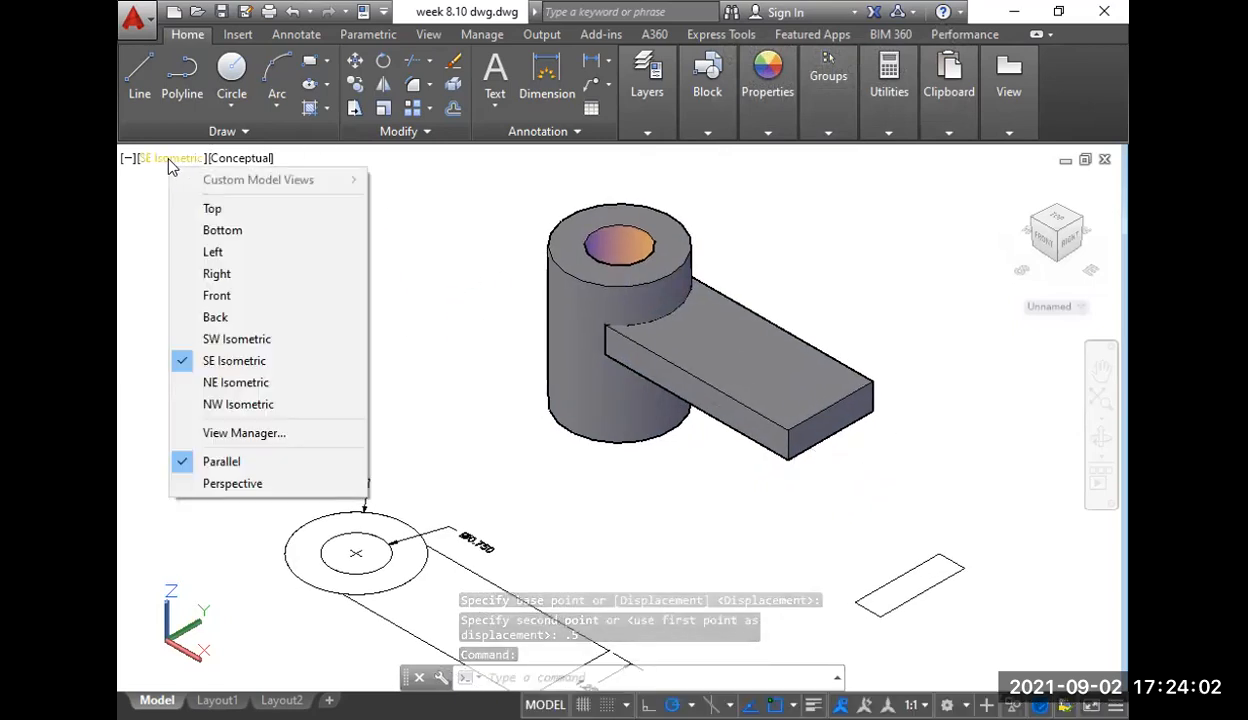
{"action": "left_click", "coordinate": [240, 298]}
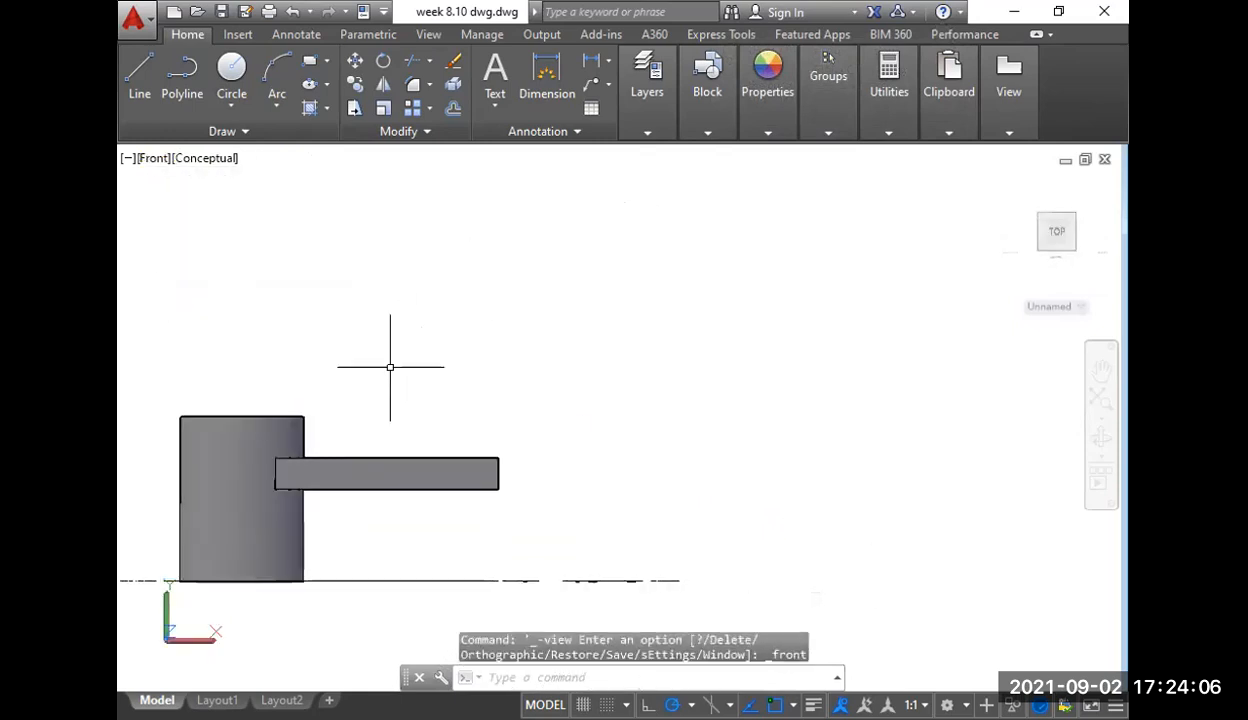
{"action": "middle_click_drag", "start_coordinate": [390, 370], "coordinate": [413, 344]}
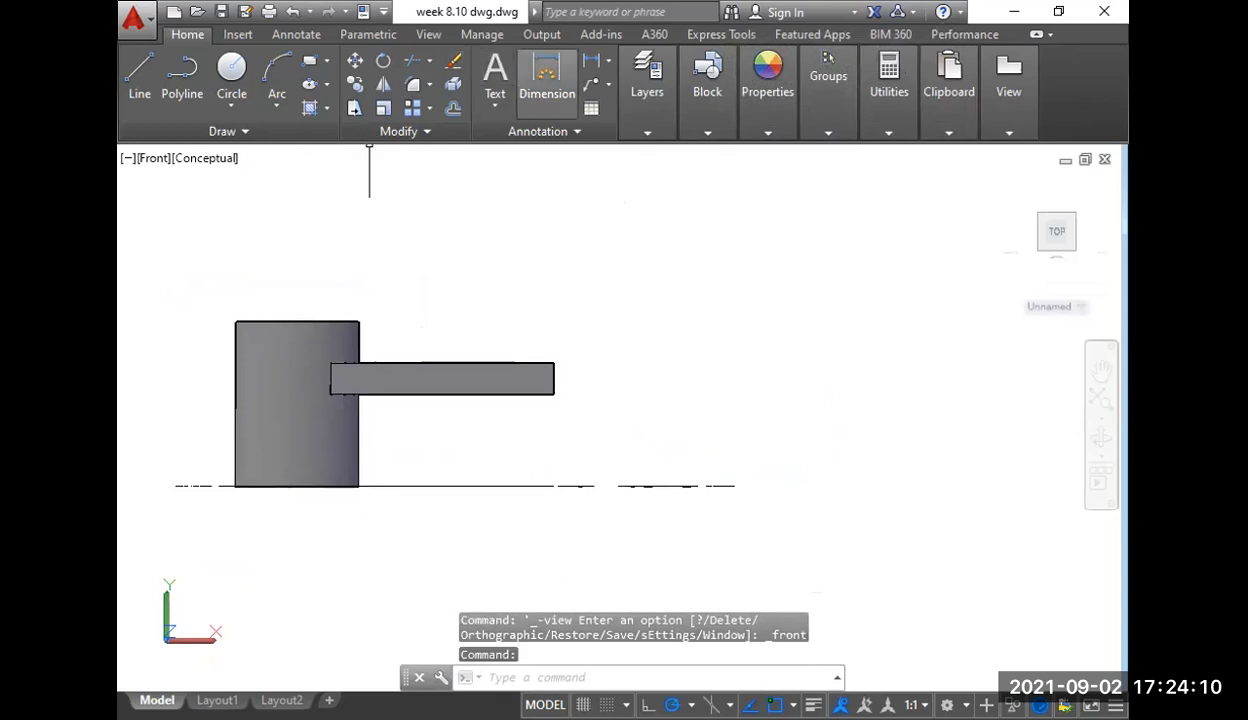
{"action": "type", "text": "dli"}
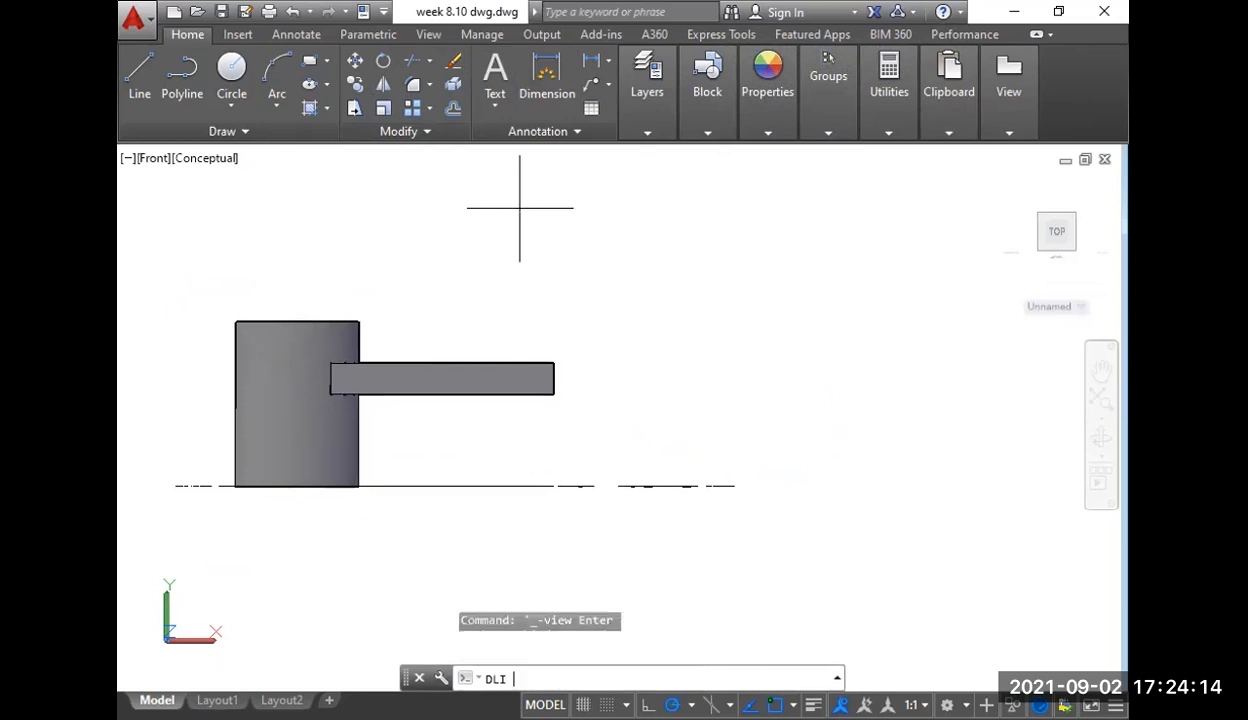
{"action": "key", "text": "Return"}
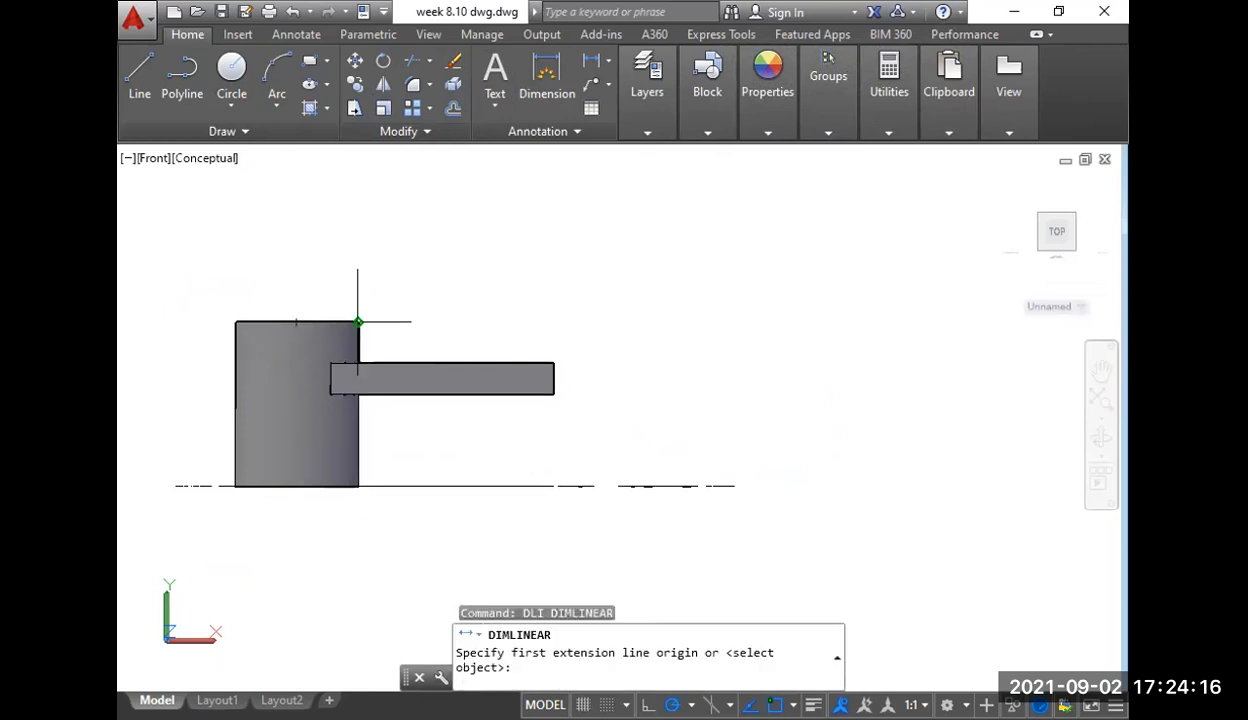
{"action": "left_click", "coordinate": [358, 322]}
{"action": "left_click", "coordinate": [554, 362]}
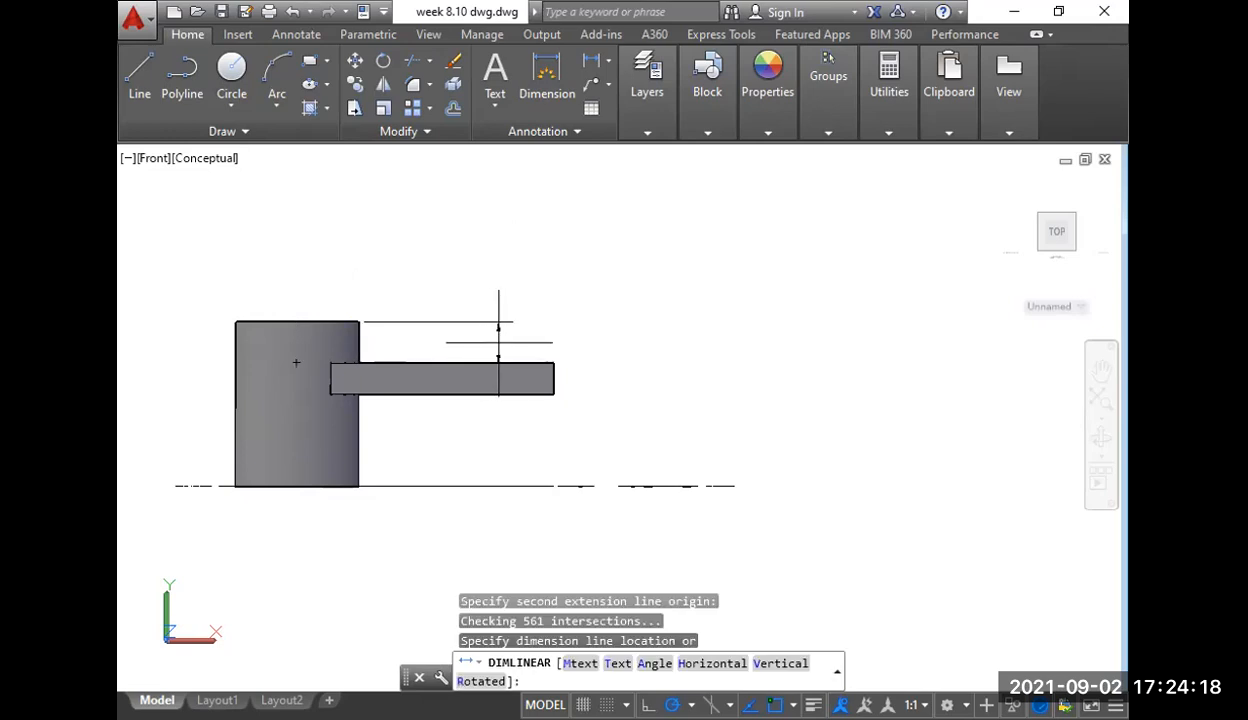
{"action": "left_click", "coordinate": [616, 370]}
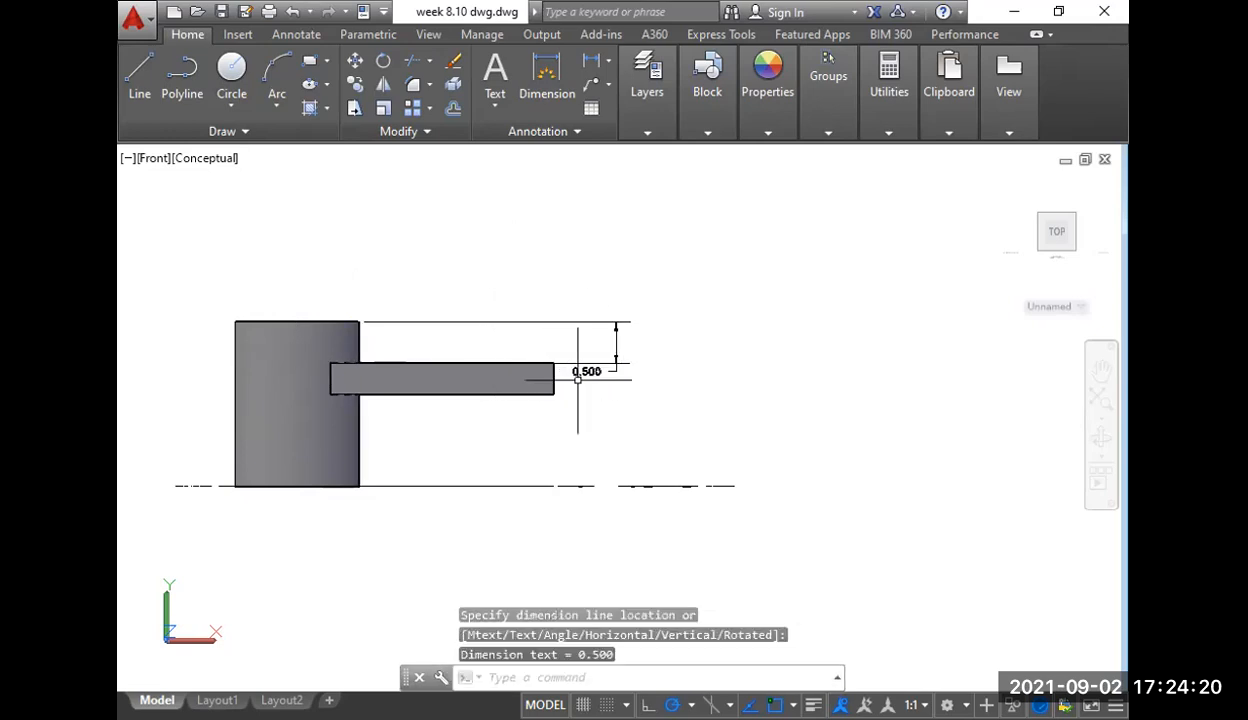
- Erase the vertical offset dimension beside the arm and return the model view to SE Isometric
{"action": "scroll", "coordinate": [585, 378], "scroll_direction": "up", "scroll_amount": 2}
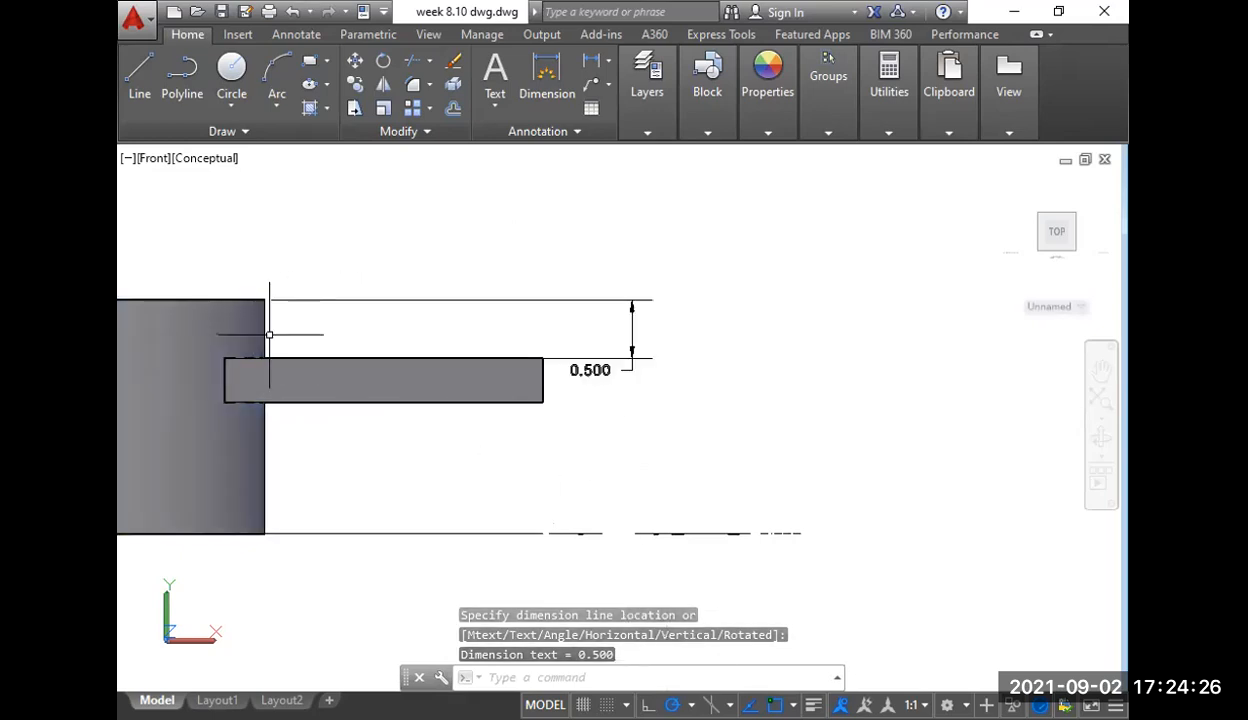
{"action": "left_click", "coordinate": [689, 390]}
{"action": "left_click", "coordinate": [620, 345]}
{"action": "key", "text": "Delete"}
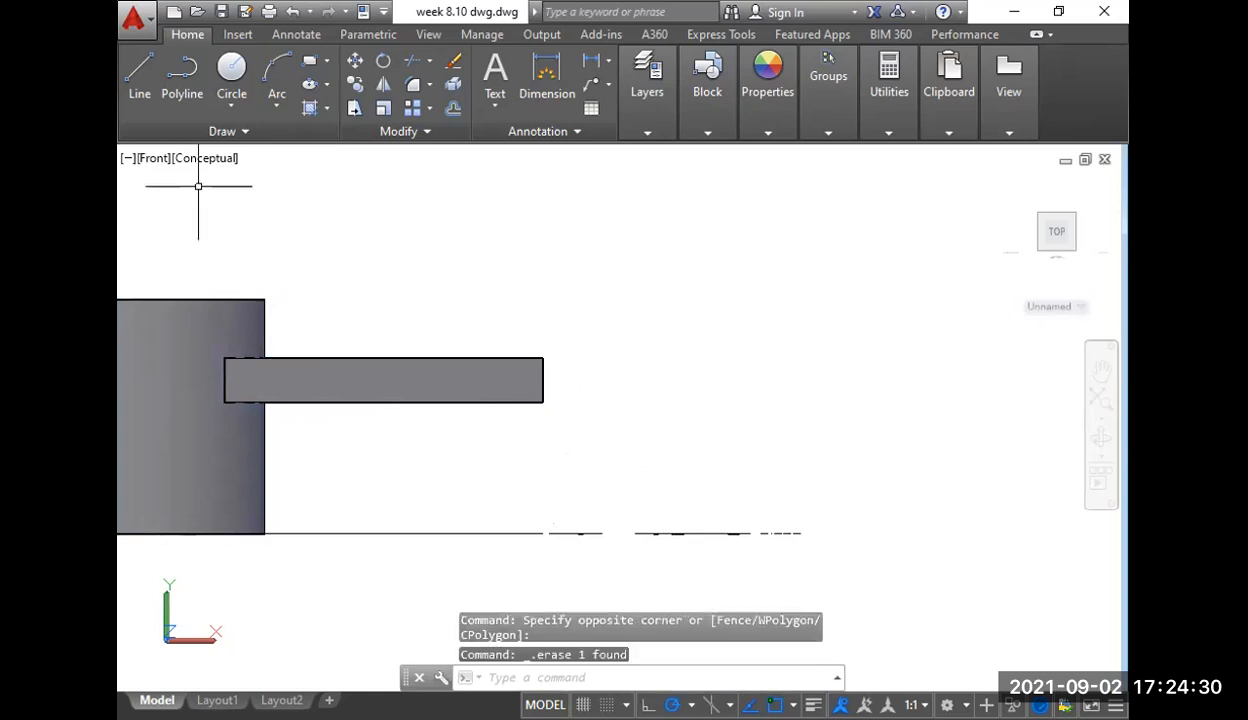
{"action": "left_click", "coordinate": [152, 158]}
{"action": "left_click", "coordinate": [215, 361]}
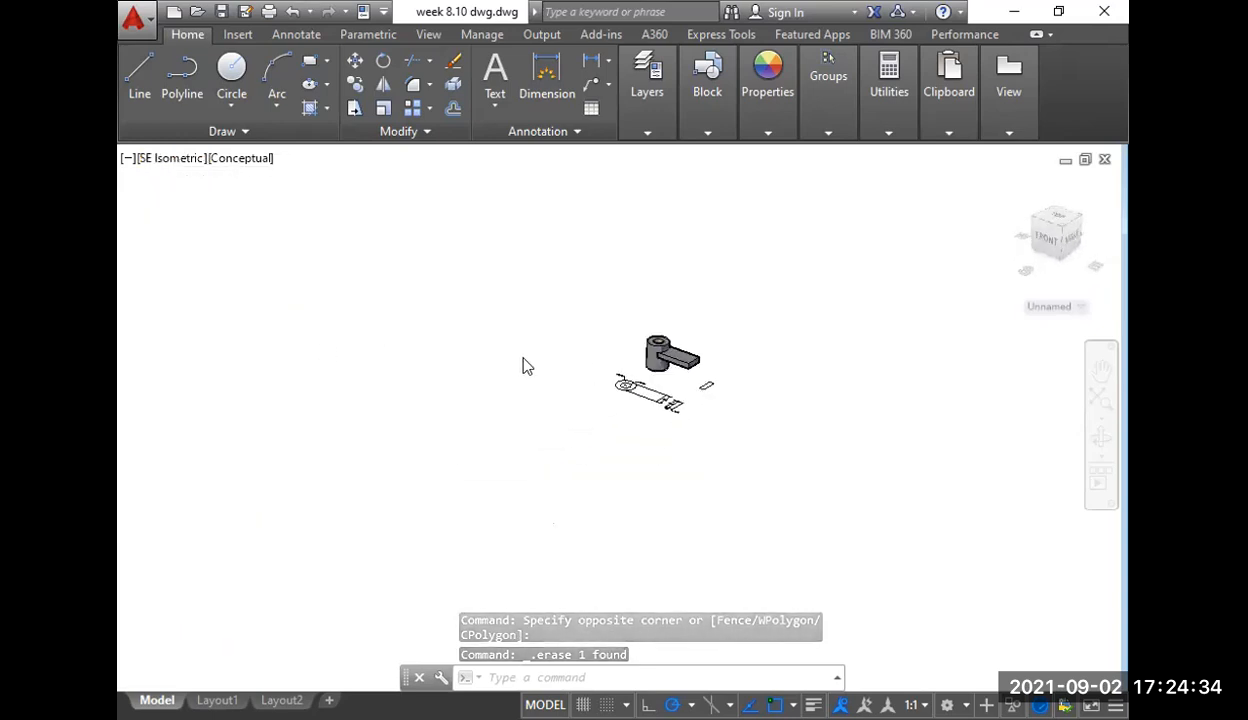
- Extrude the loose narrow rectangle beside the outlines to a height of 1.5
{"action": "scroll", "coordinate": [693, 368], "scroll_direction": "up", "scroll_amount": 10}
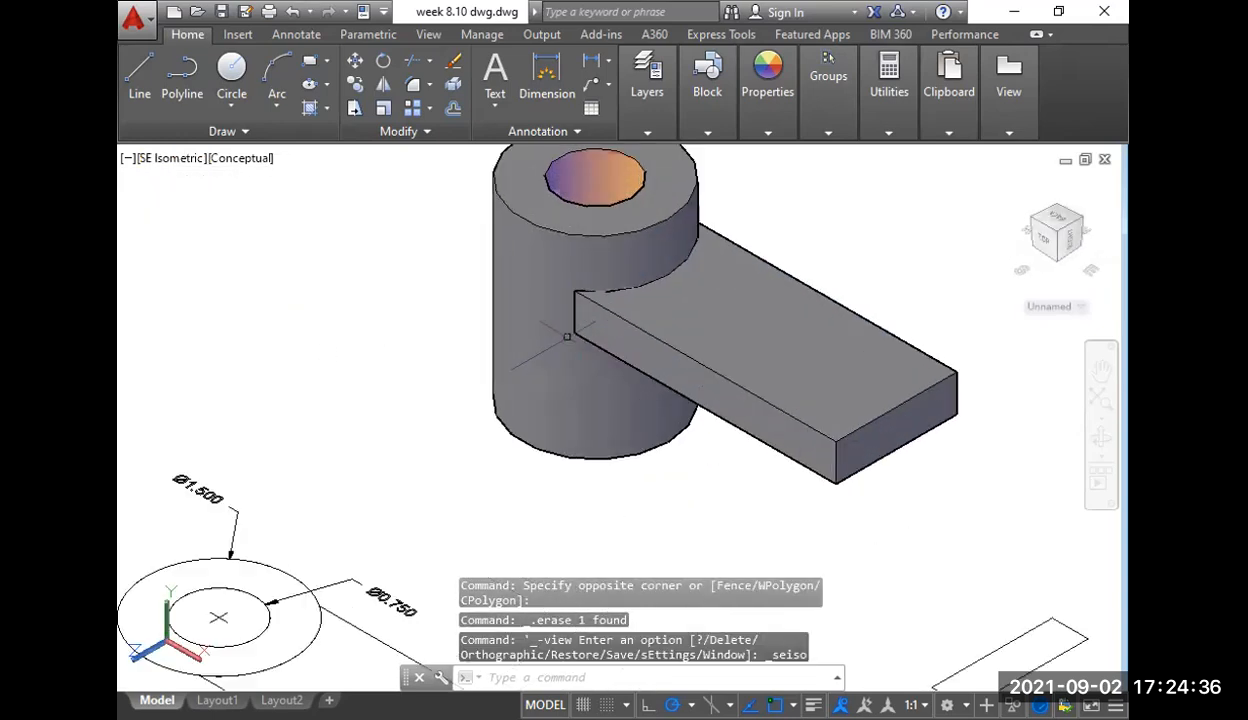
{"action": "scroll", "coordinate": [440, 407], "scroll_direction": "down", "scroll_amount": 3}
{"action": "middle_click_drag", "start_coordinate": [569, 459], "coordinate": [548, 366]}
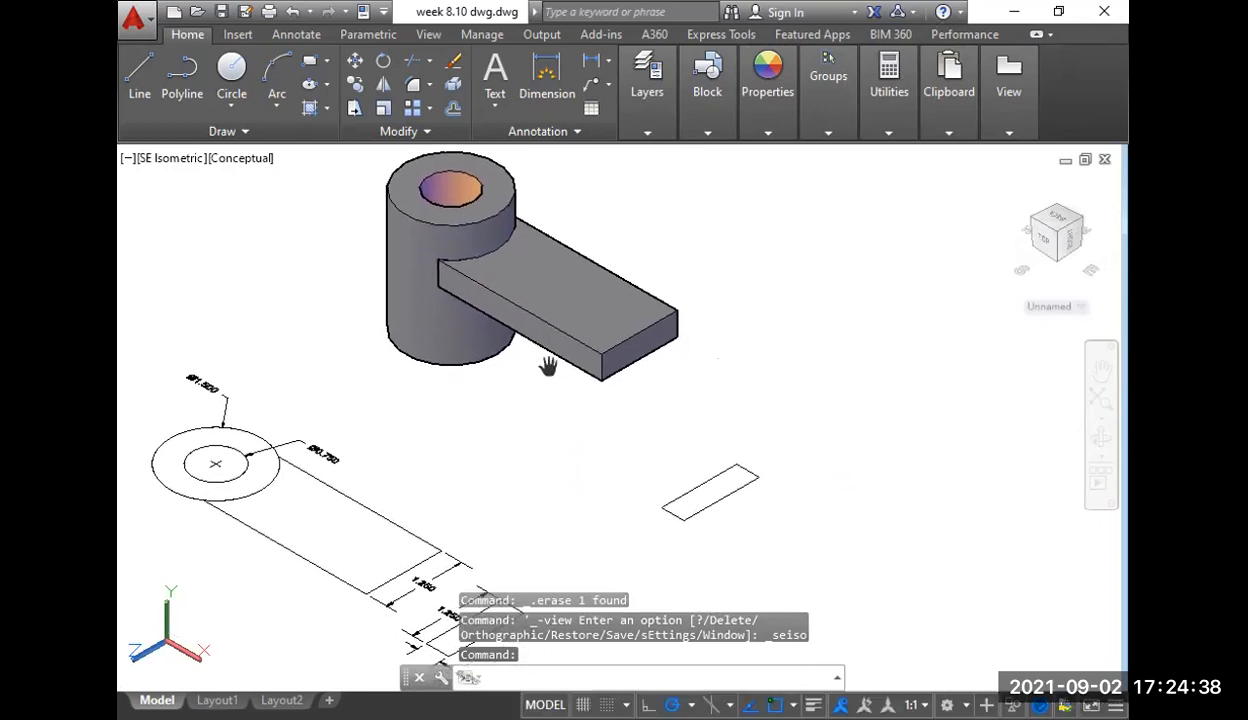
{"action": "left_click", "coordinate": [707, 481]}
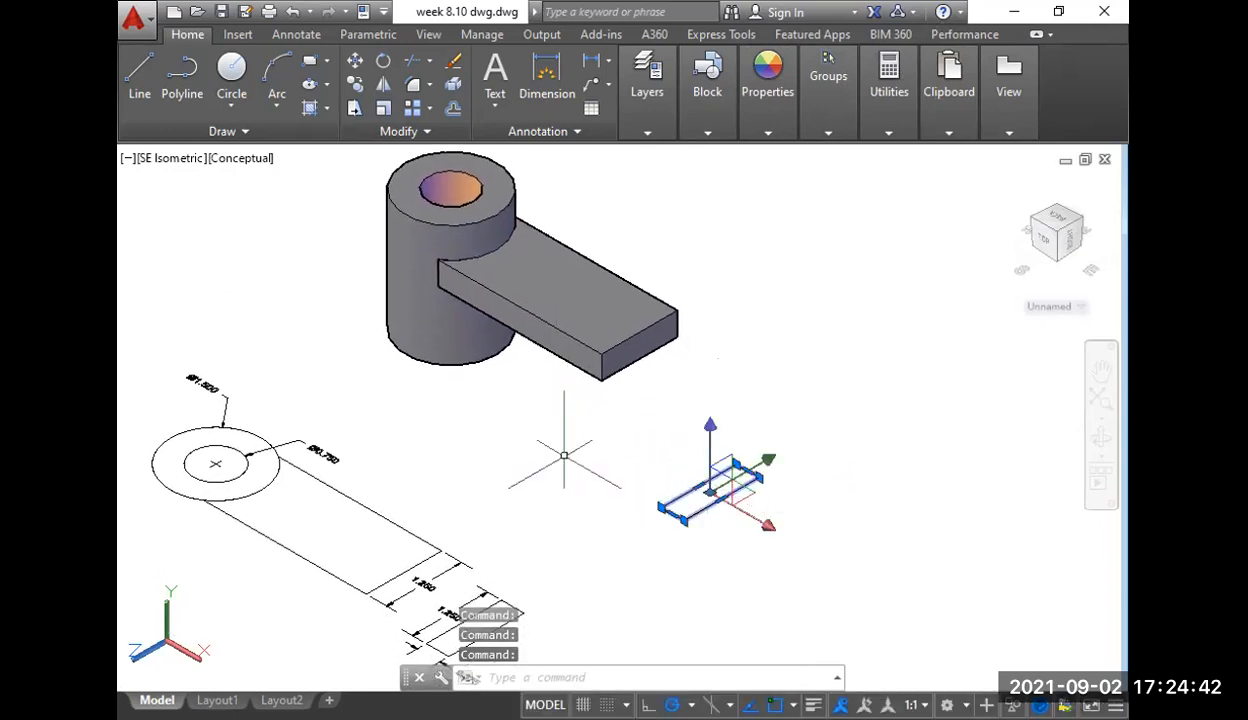
{"action": "middle_click_drag", "start_coordinate": [607, 487], "coordinate": [600, 448]}
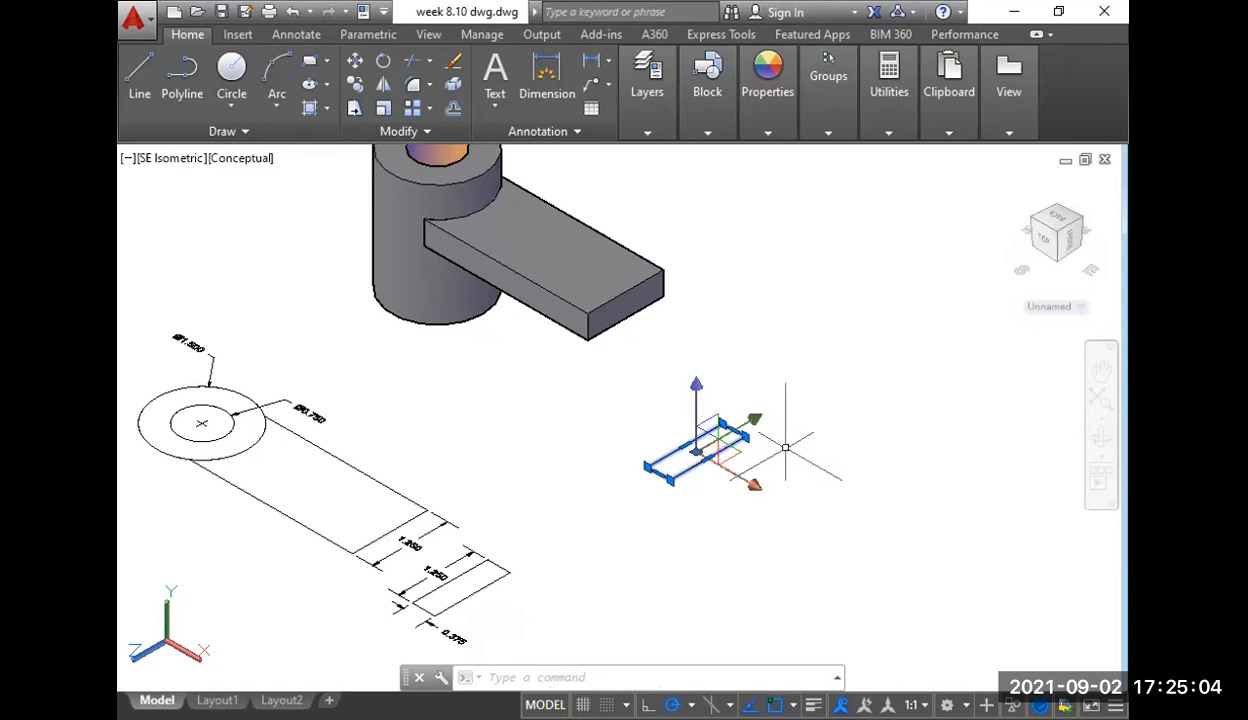
{"action": "type", "text": "EXTRUDE"}
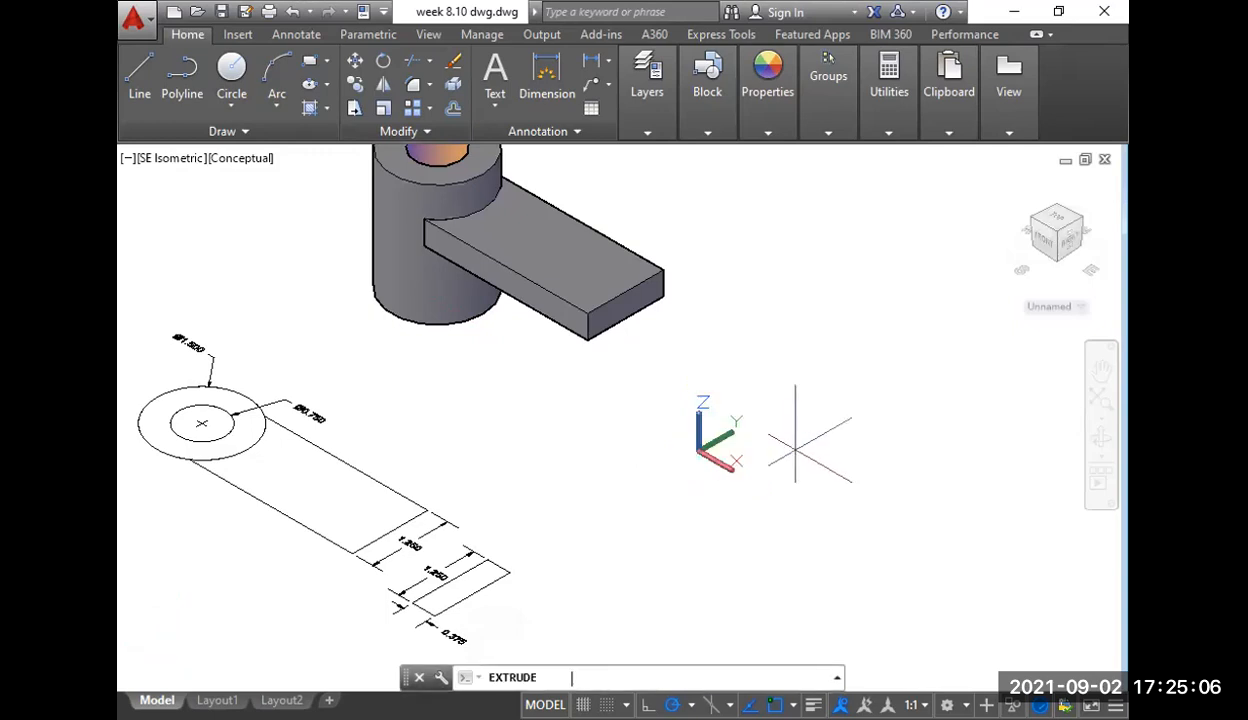
{"action": "key", "text": "Return"}
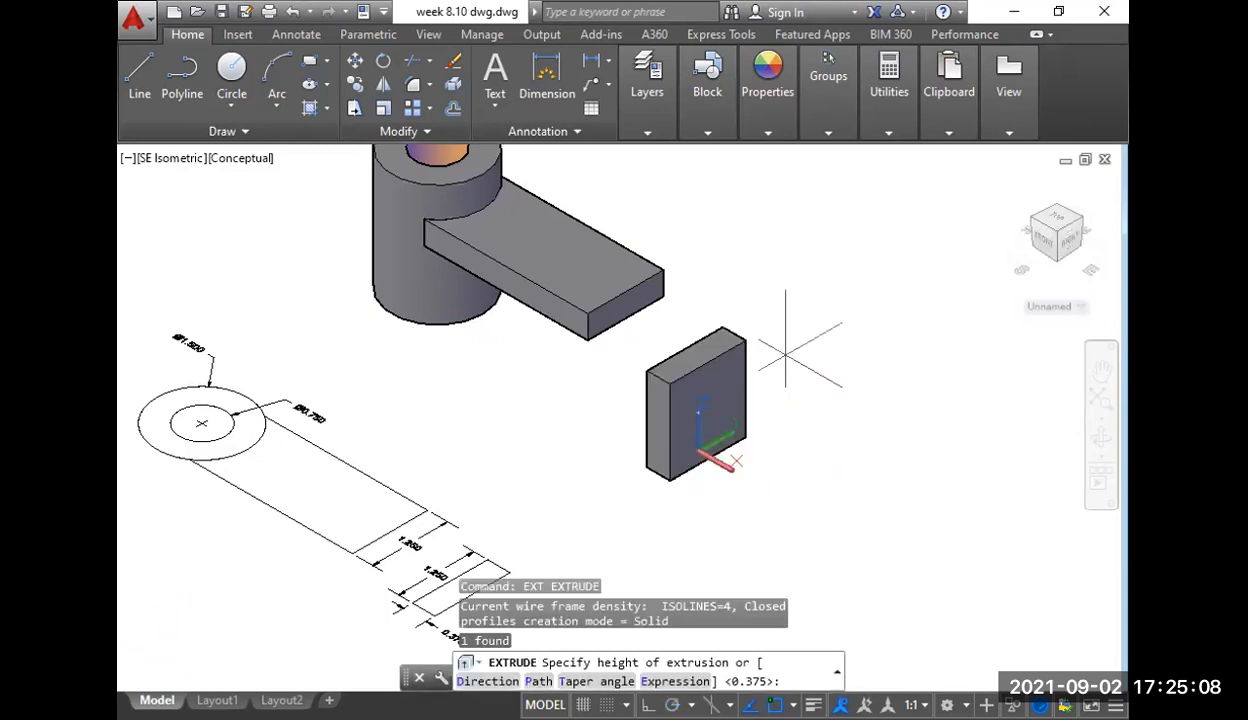
{"action": "type", "text": "1.5"}
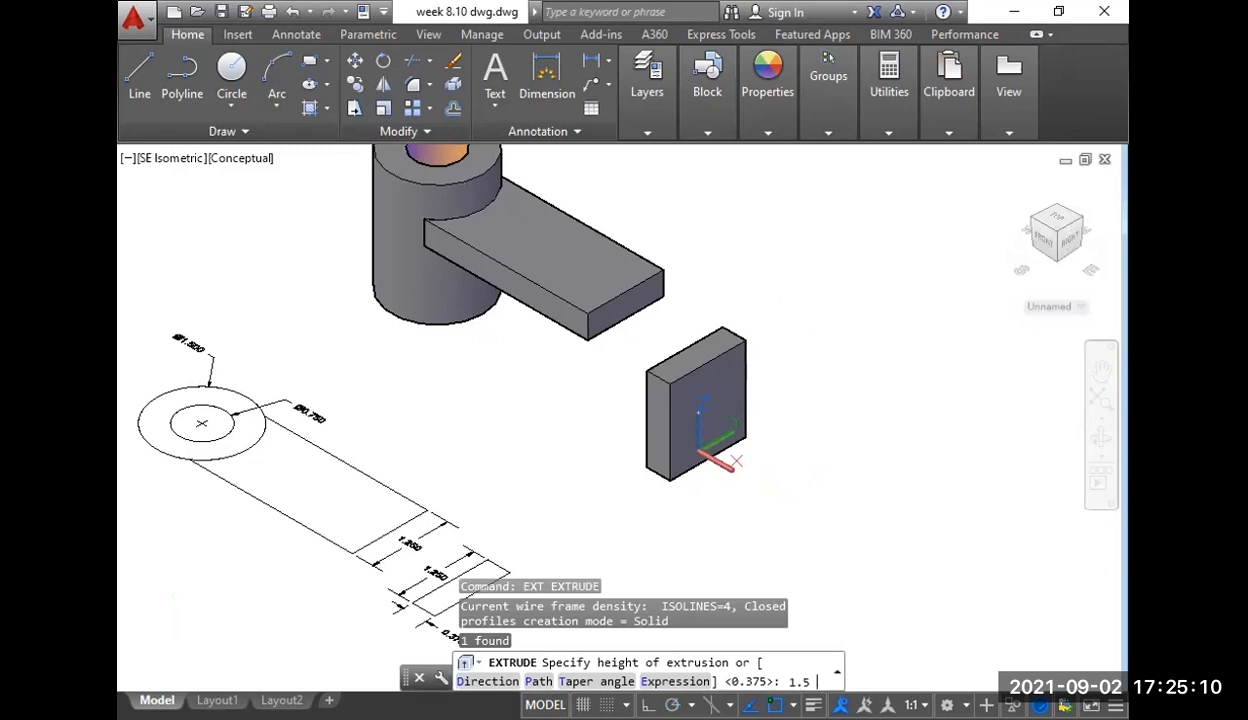
{"action": "key", "text": "space"}
- Move the extruded block from its front top corner onto the front top corner of the arm's free end
{"action": "left_click", "coordinate": [723, 350]}
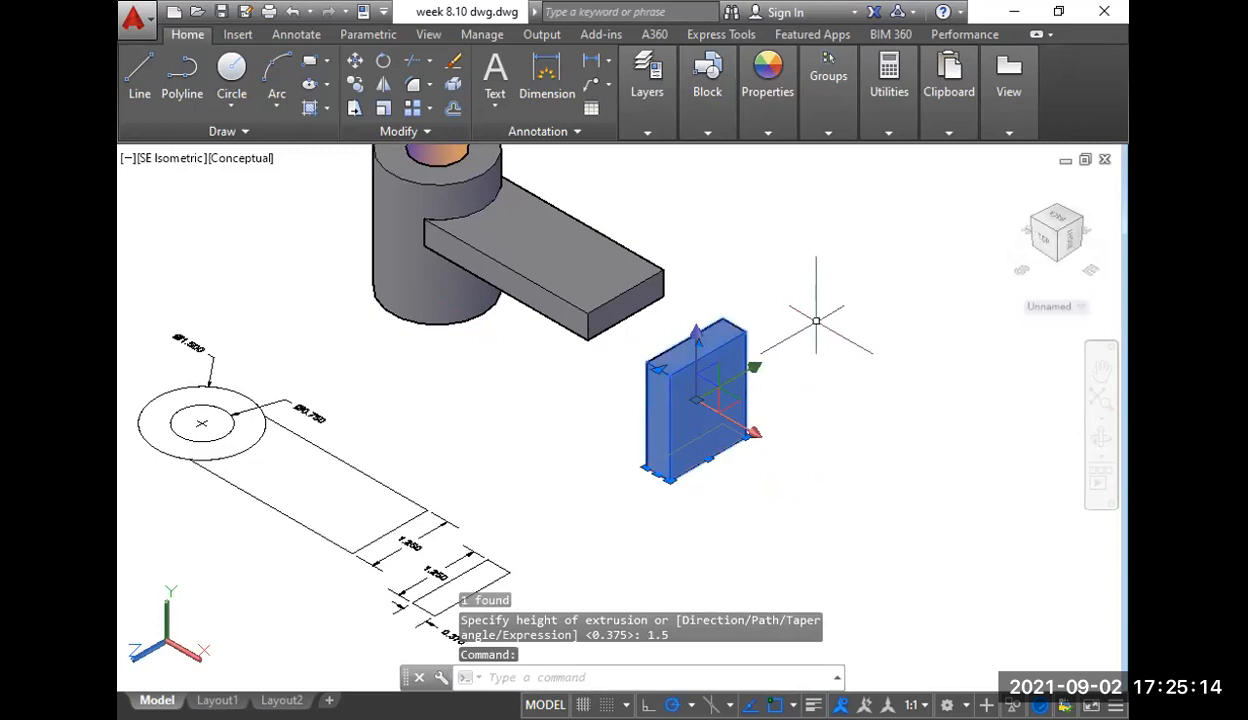
{"action": "type", "text": "m"}
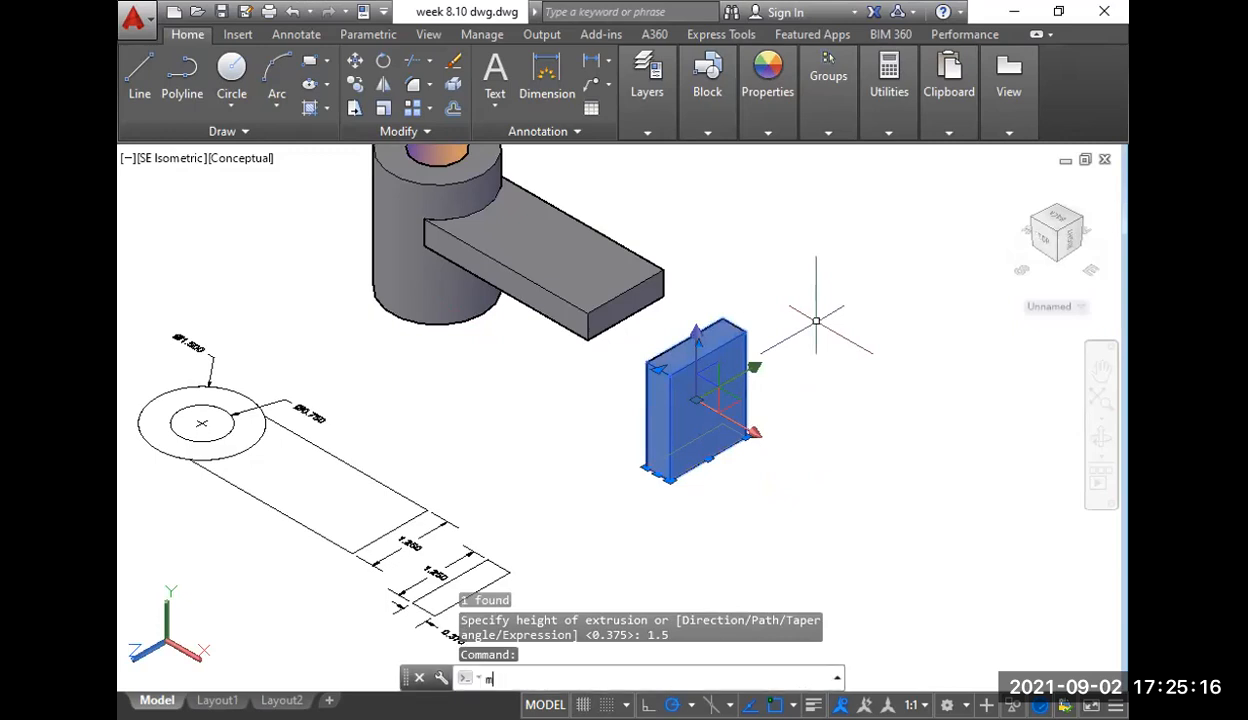
{"action": "key", "text": "Return"}
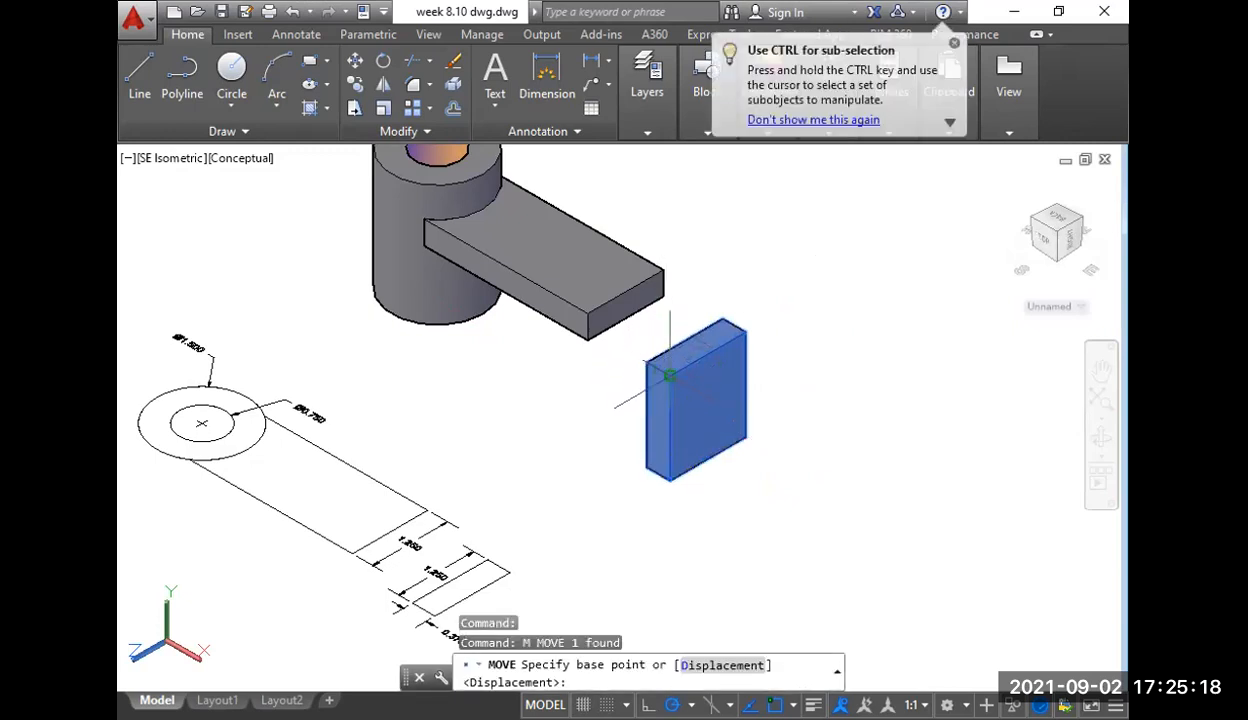
{"action": "scroll", "coordinate": [669, 376], "scroll_direction": "up", "scroll_amount": 3}
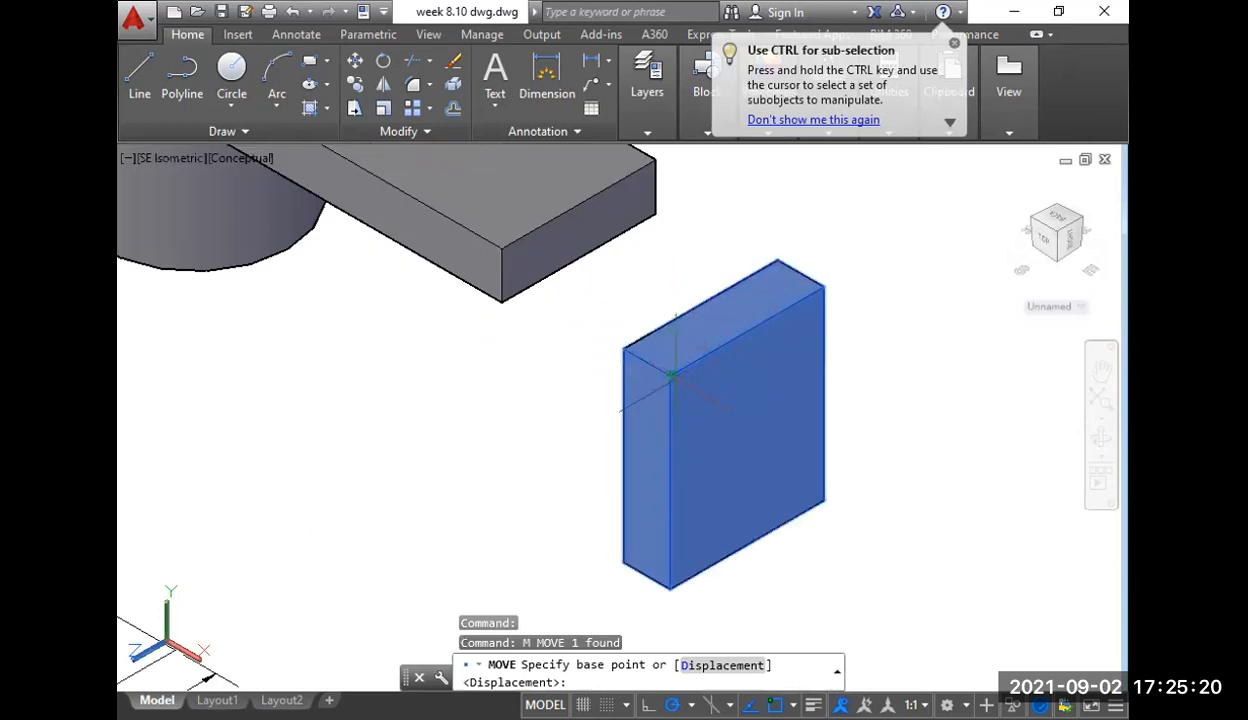
{"action": "left_click", "coordinate": [670, 375]}
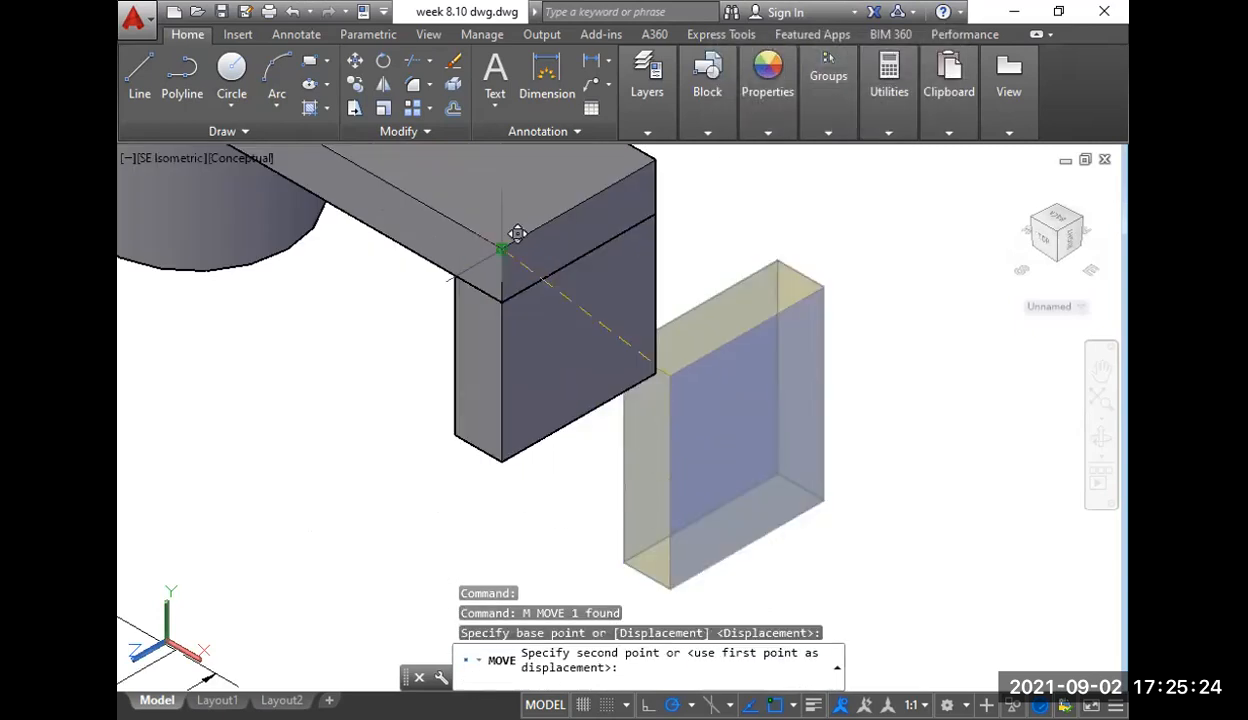
{"action": "left_click", "coordinate": [501, 247]}
{"action": "middle_click_drag", "start_coordinate": [745, 314], "coordinate": [872, 356]}
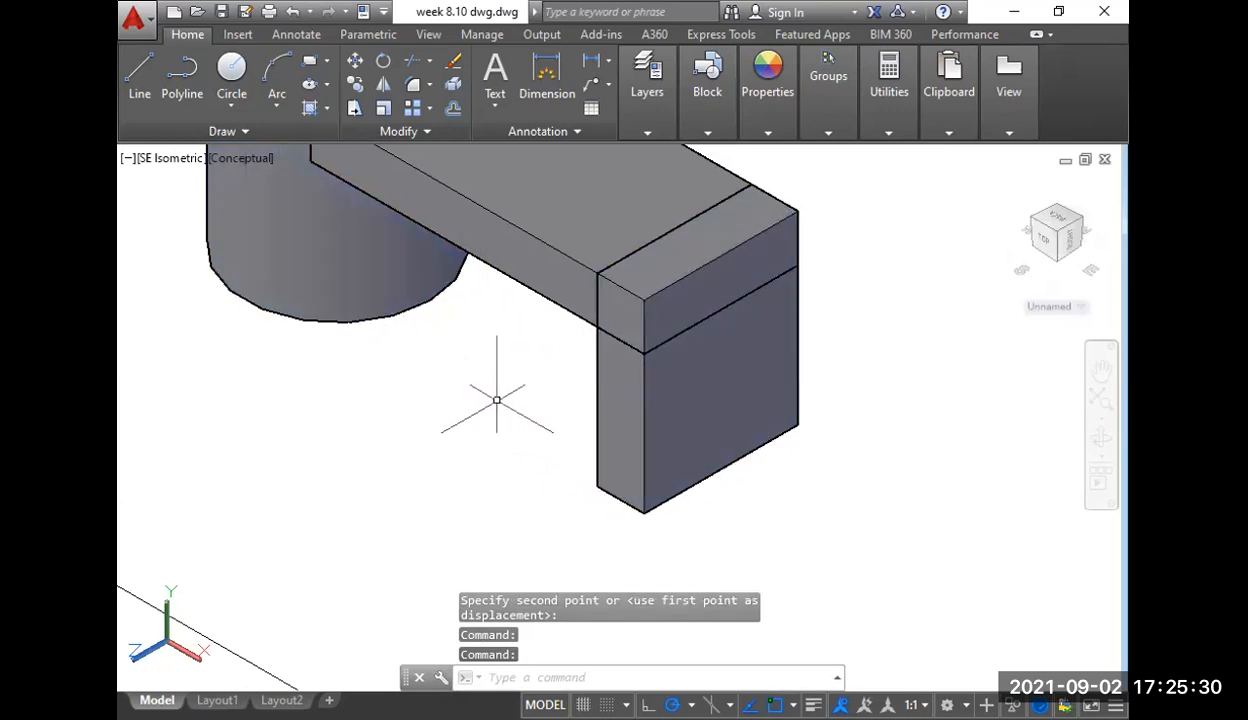
{"action": "middle_click_drag", "start_coordinate": [500, 405], "coordinate": [515, 437]}
{"action": "scroll", "coordinate": [515, 404], "scroll_direction": "down", "scroll_amount": 3}
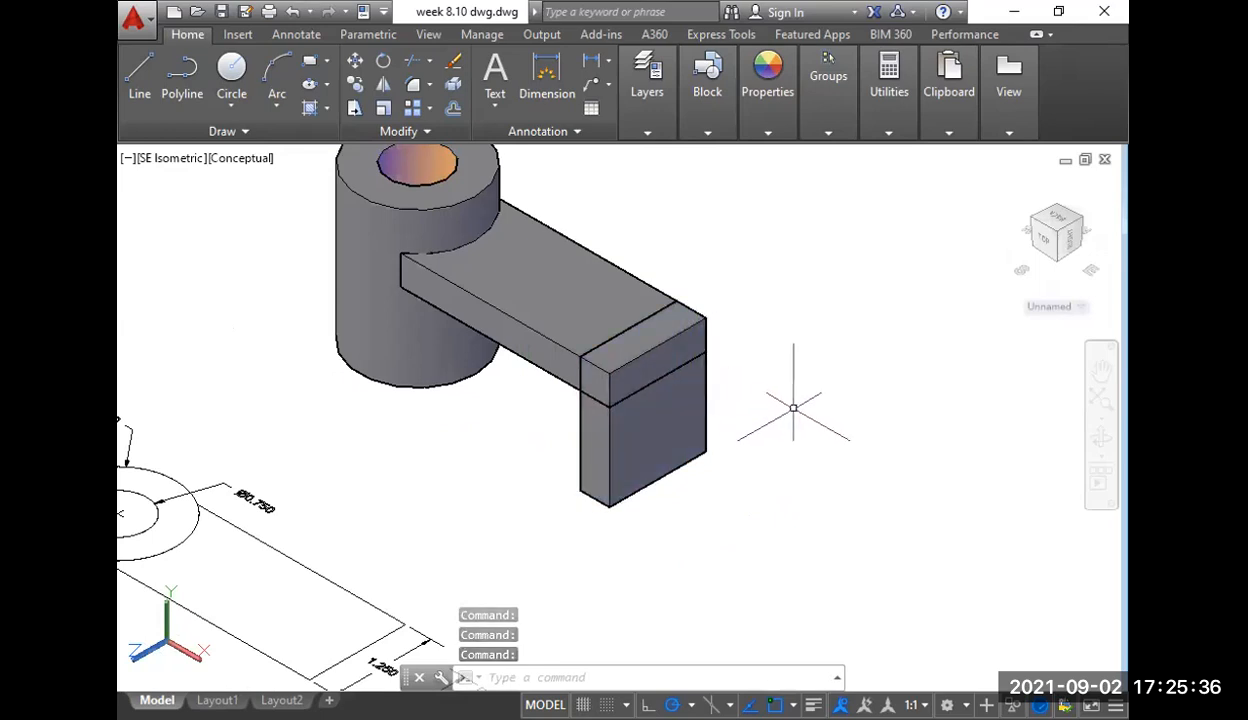
{"action": "middle_click_drag", "start_coordinate": [779, 418], "coordinate": [833, 428]}
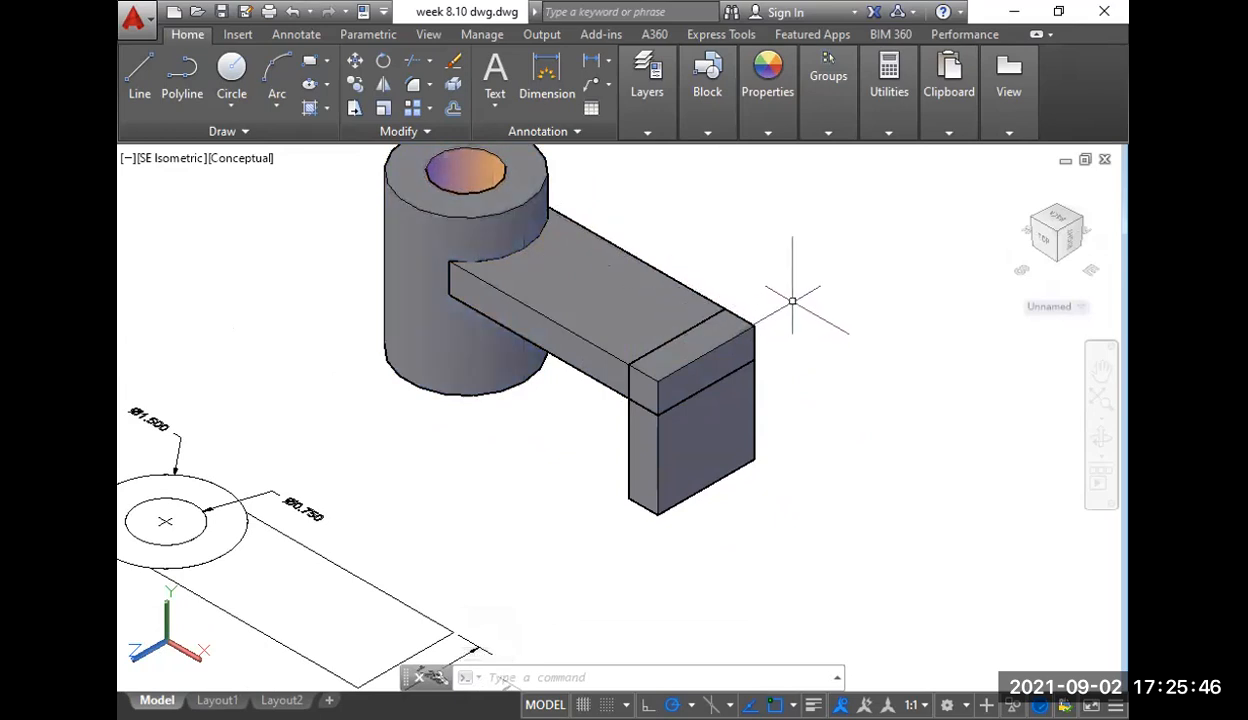
- In Top view, draw a 2.125 line from the center of the cylinder's hole horizontally toward the arm's free end
{"action": "scroll", "coordinate": [796, 297], "scroll_direction": "down", "scroll_amount": 2}
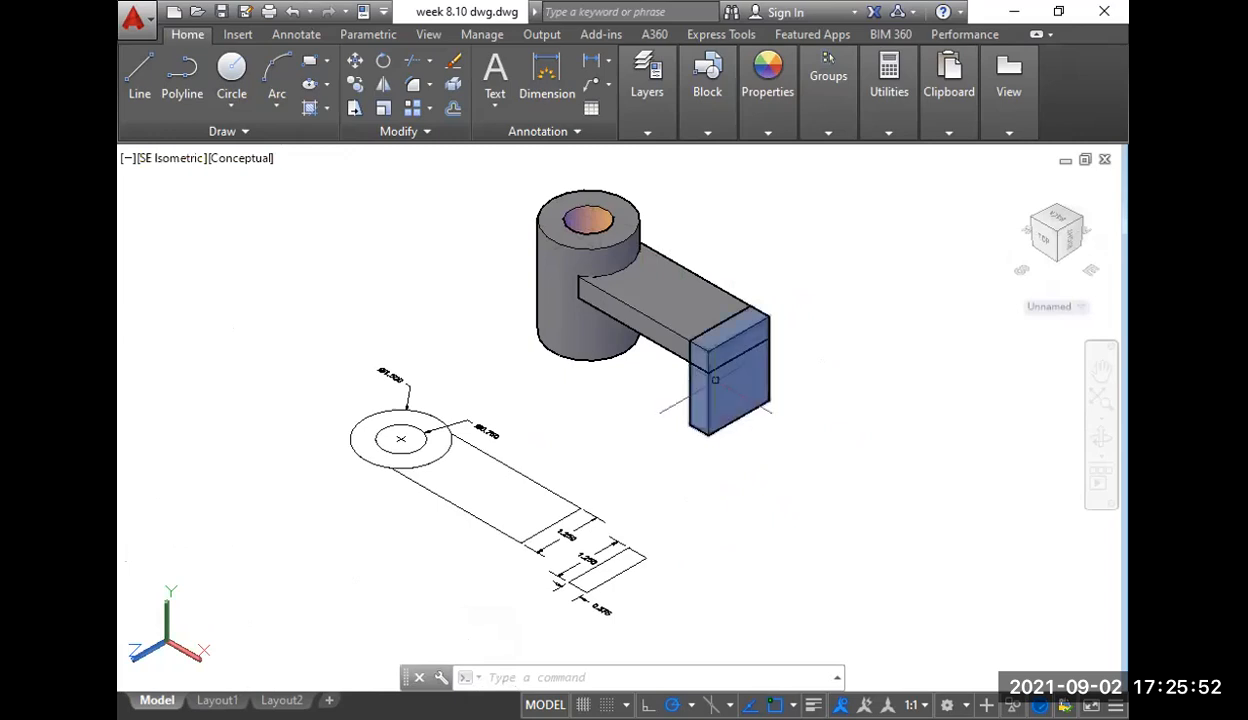
{"action": "left_click", "coordinate": [178, 160]}
{"action": "left_click", "coordinate": [219, 210]}
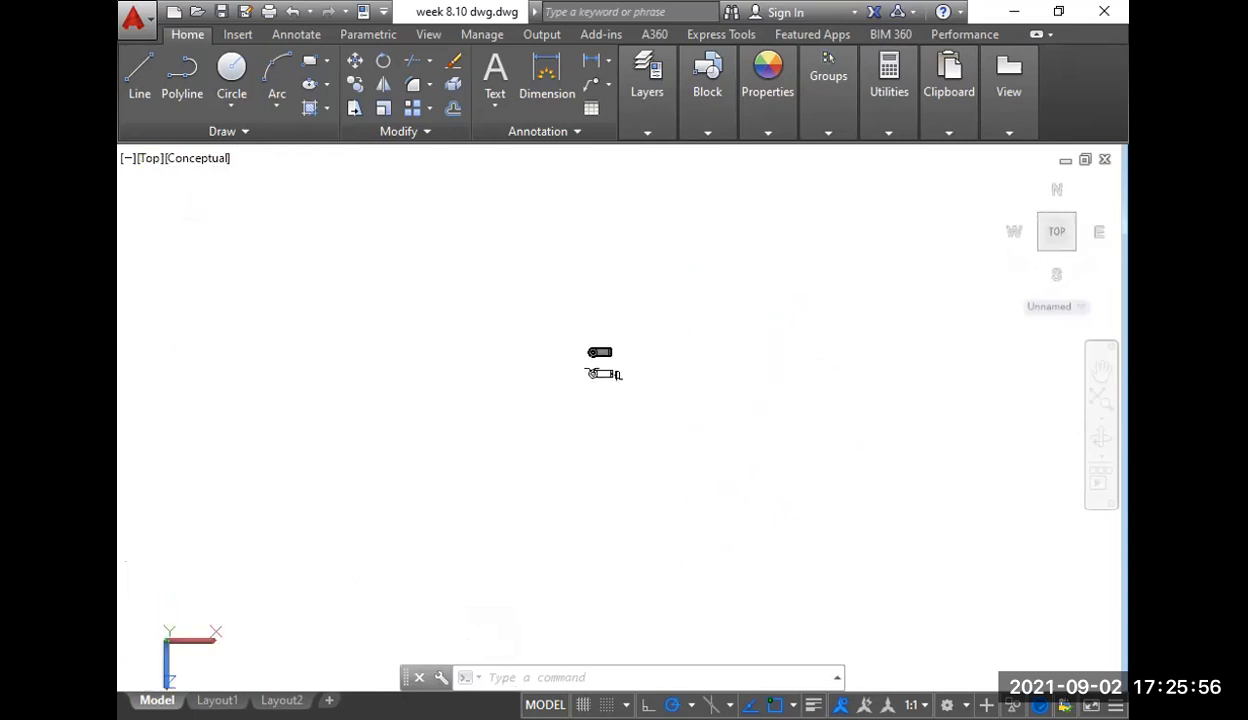
{"action": "scroll", "coordinate": [580, 341], "scroll_direction": "up", "scroll_amount": 3}
{"action": "middle_click_drag", "start_coordinate": [563, 340], "coordinate": [529, 427]}
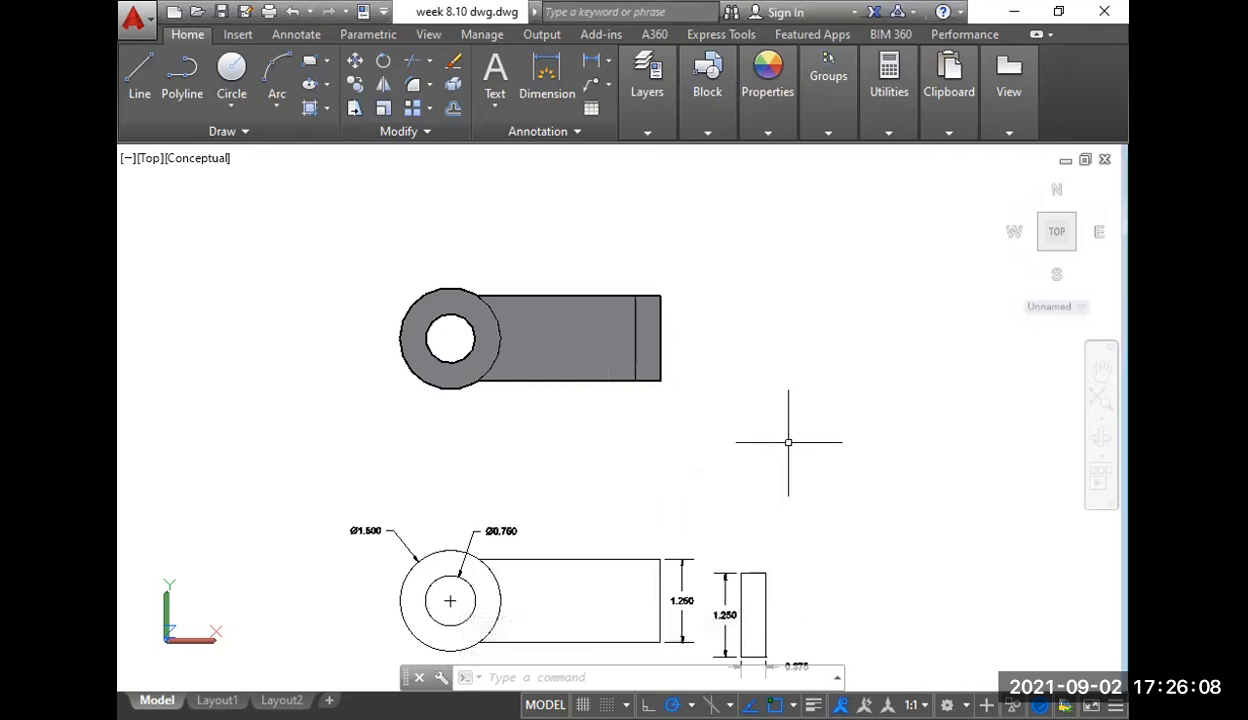
{"action": "type", "text": "l"}
{"action": "key", "text": "Return"}
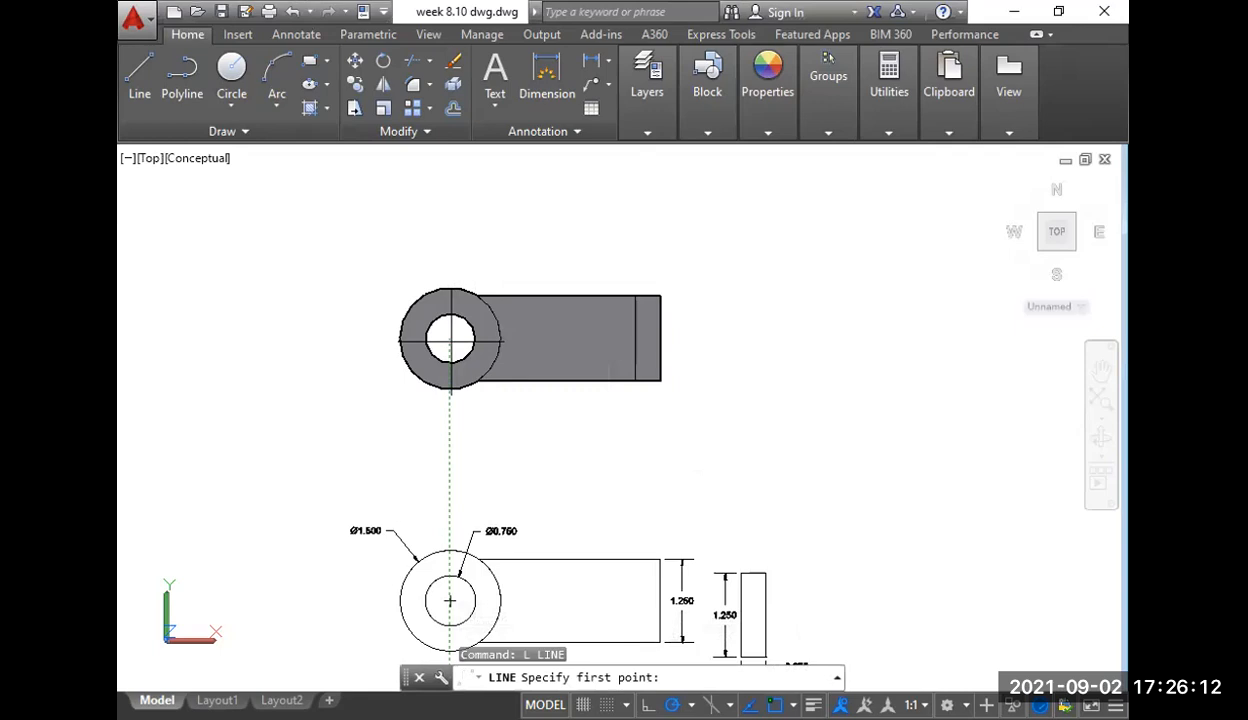
{"action": "left_click", "coordinate": [450, 338]}
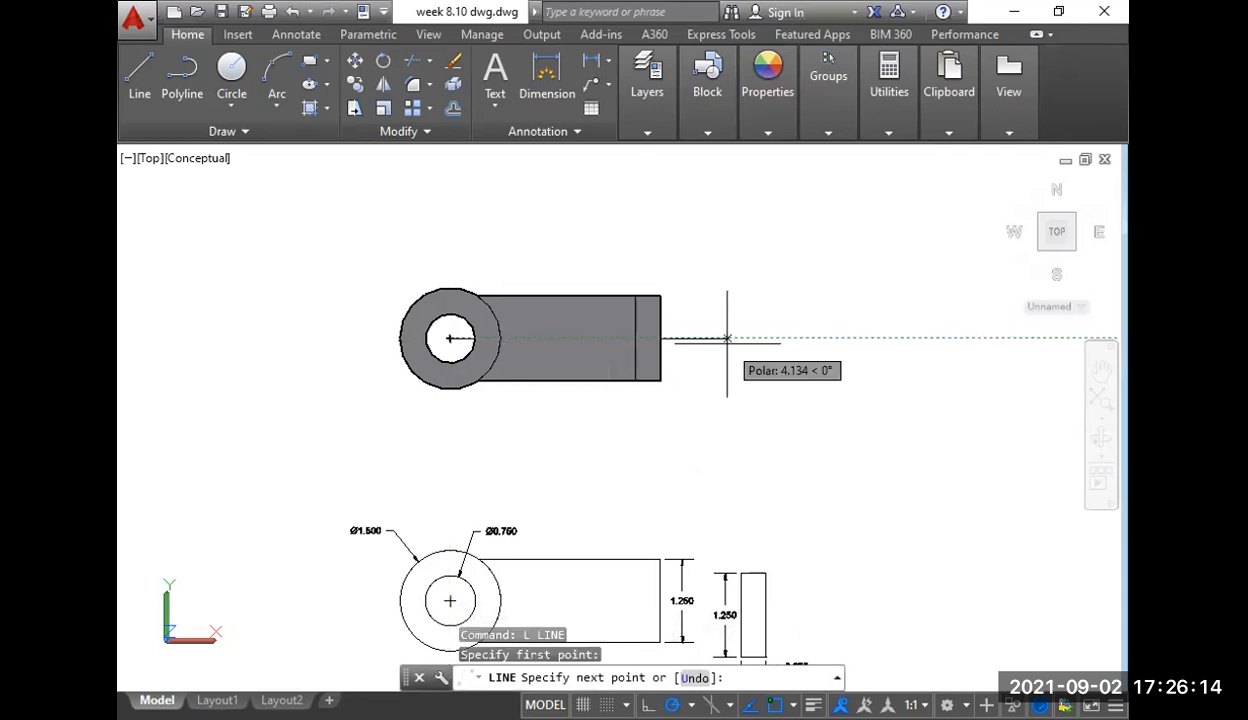
{"action": "type", "text": "2.125"}
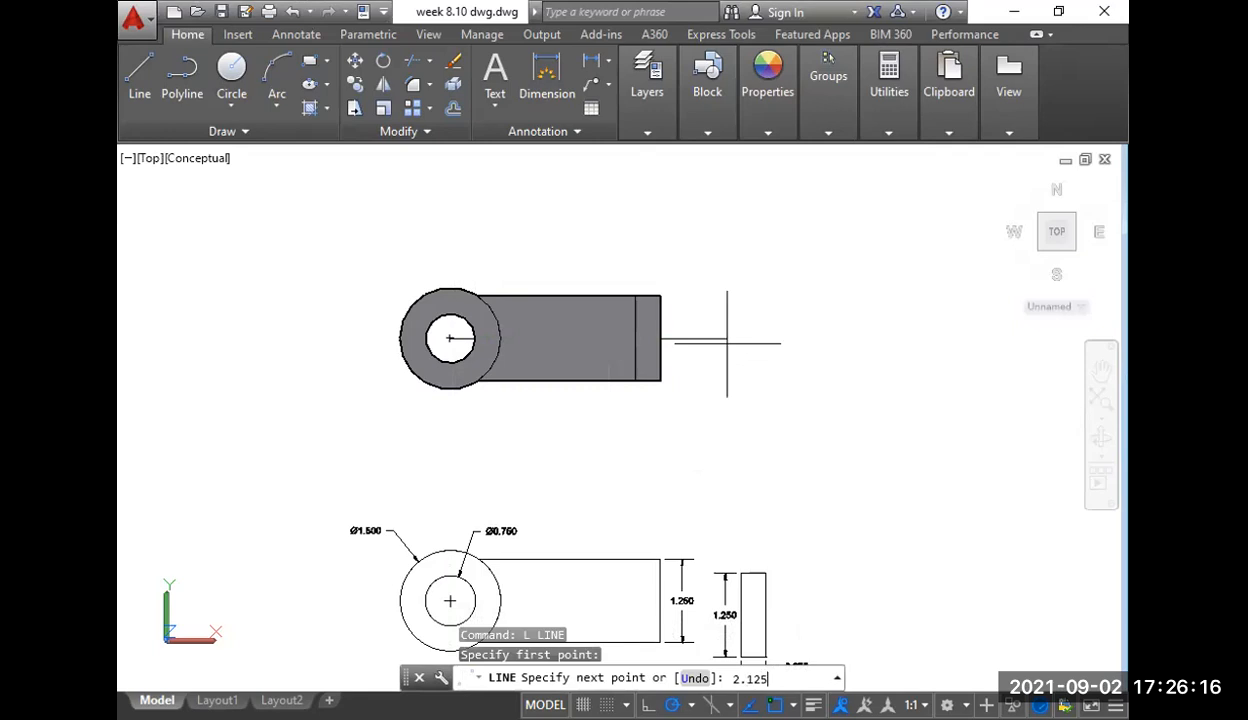
{"action": "key", "text": "Return"}
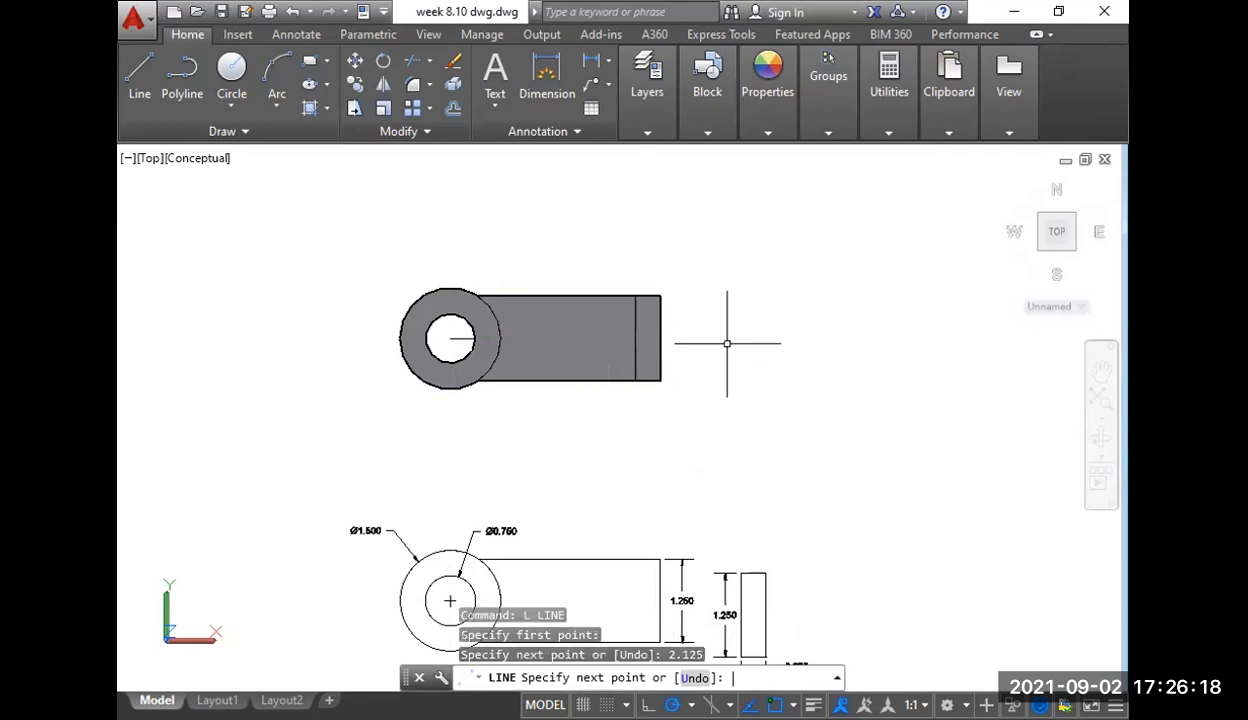
{"action": "key", "text": "Return"}
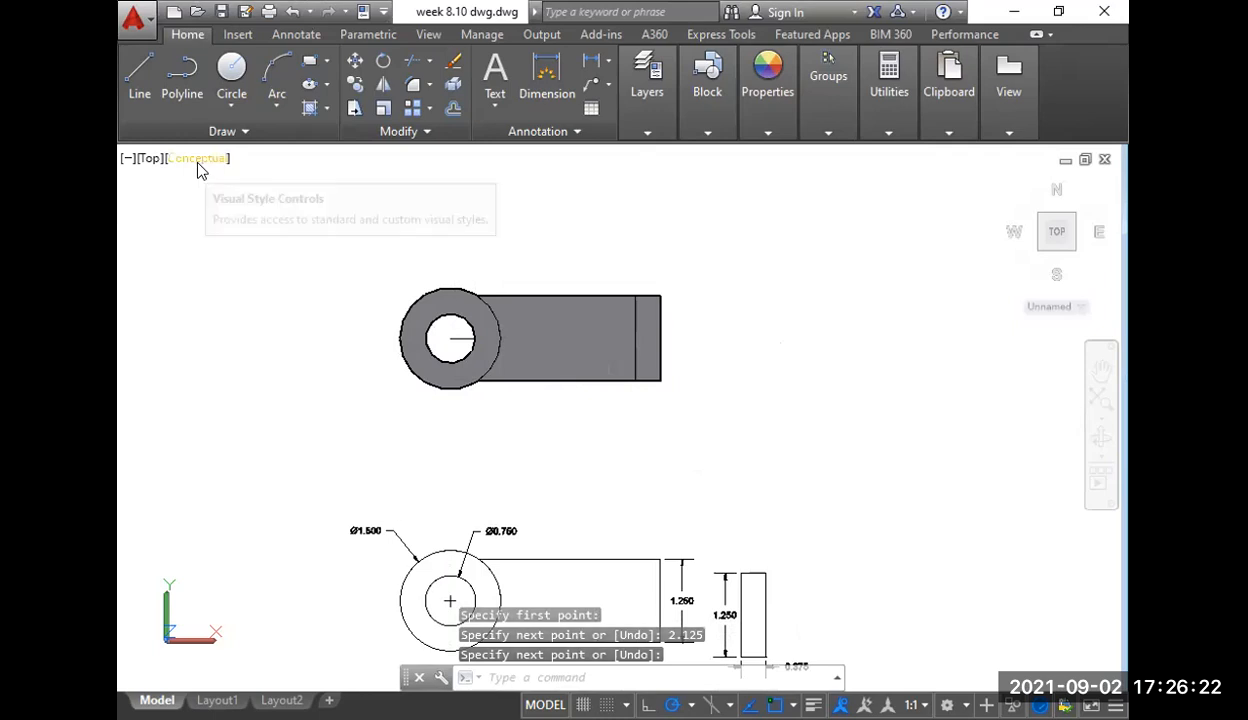
- Switch the model view to SW Isometric
{"action": "left_click", "coordinate": [150, 160]}
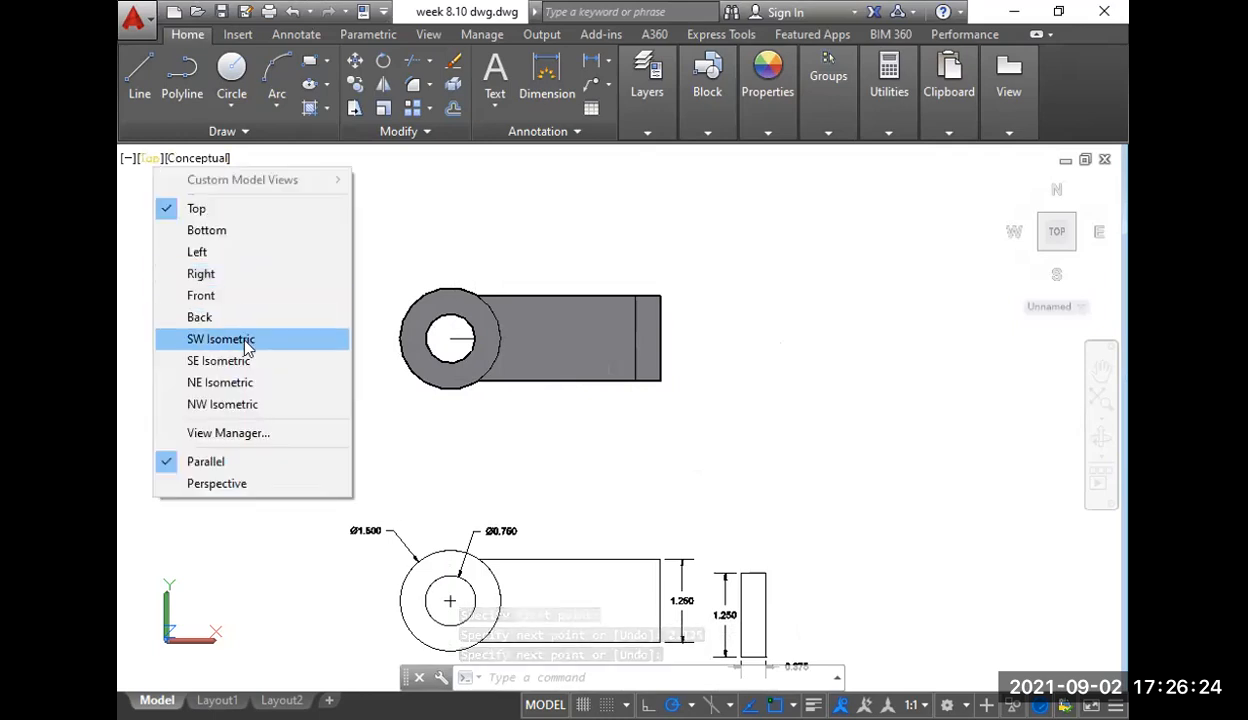
{"action": "left_click", "coordinate": [221, 339]}
{"action": "scroll", "coordinate": [491, 380], "scroll_direction": "up", "scroll_amount": 7}
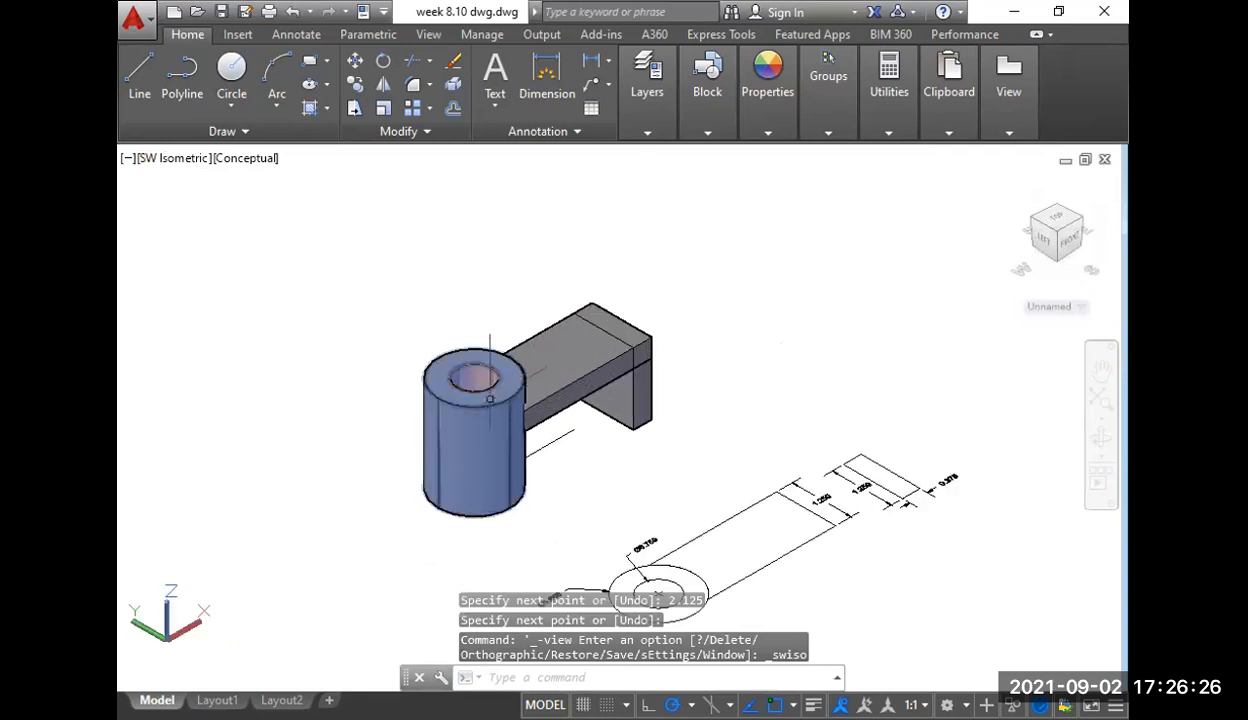
{"action": "middle_click_drag", "start_coordinate": [547, 437], "coordinate": [460, 410]}
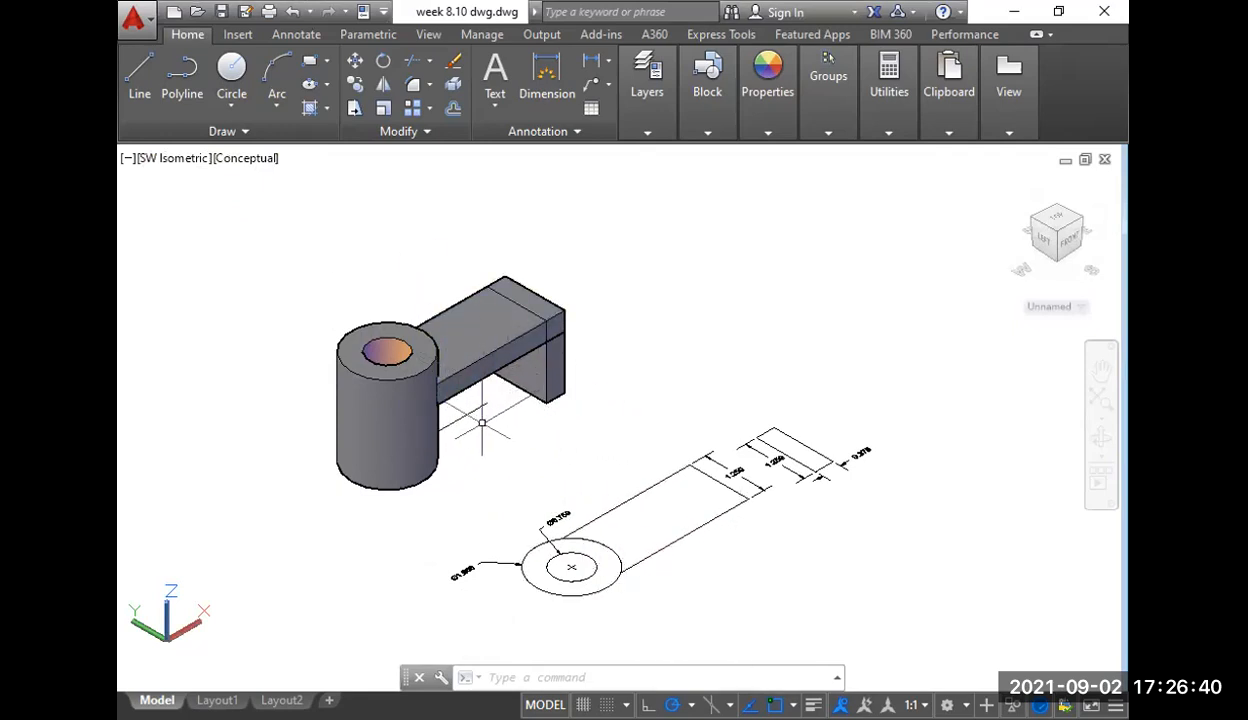
{"action": "scroll", "coordinate": [470, 425], "scroll_direction": "up", "scroll_amount": 2}
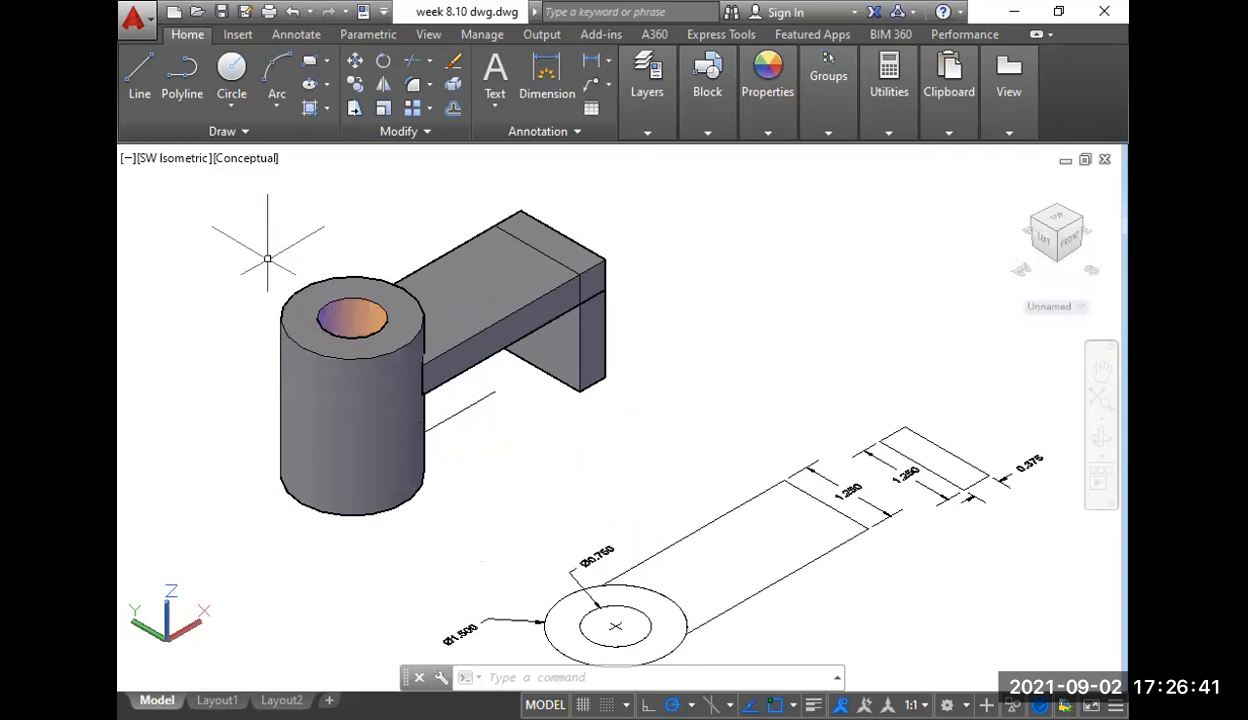
- Set the view to SE Isometric and move the 2.125 reference line vertically up onto the arm's top face
{"action": "left_click", "coordinate": [172, 160]}
{"action": "left_click", "coordinate": [250, 356]}
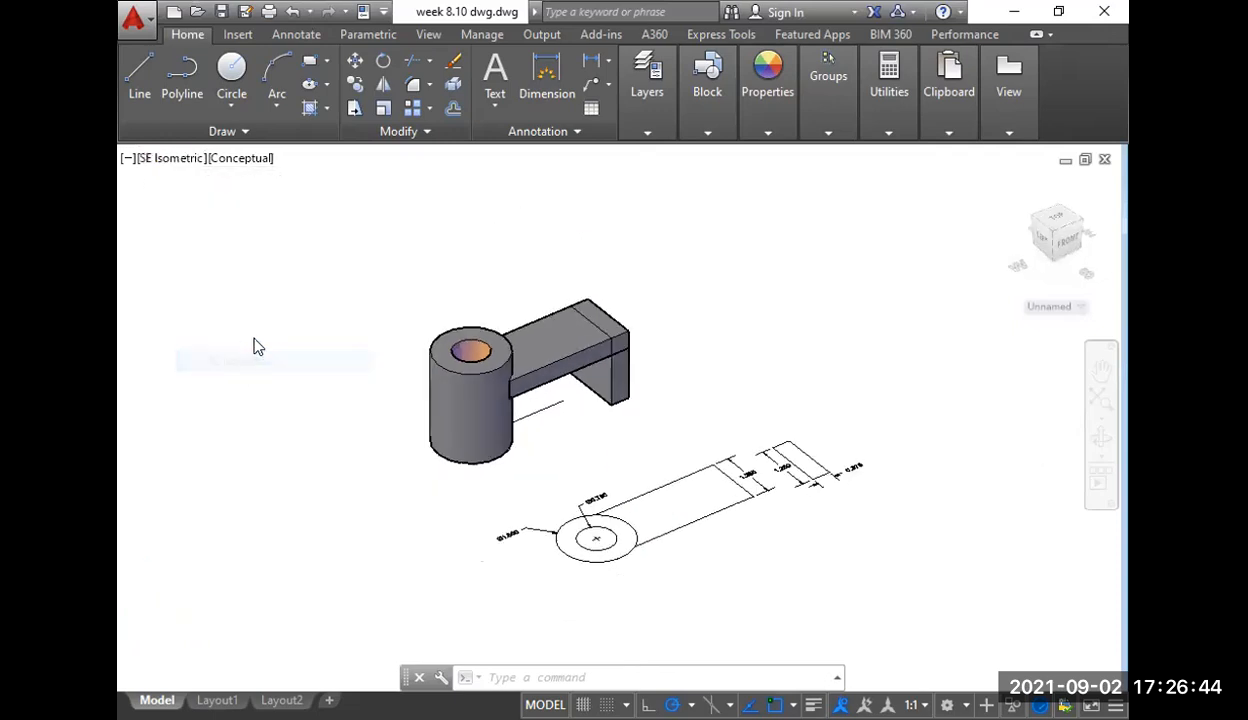
{"action": "scroll", "coordinate": [669, 413], "scroll_direction": "up", "scroll_amount": 8}
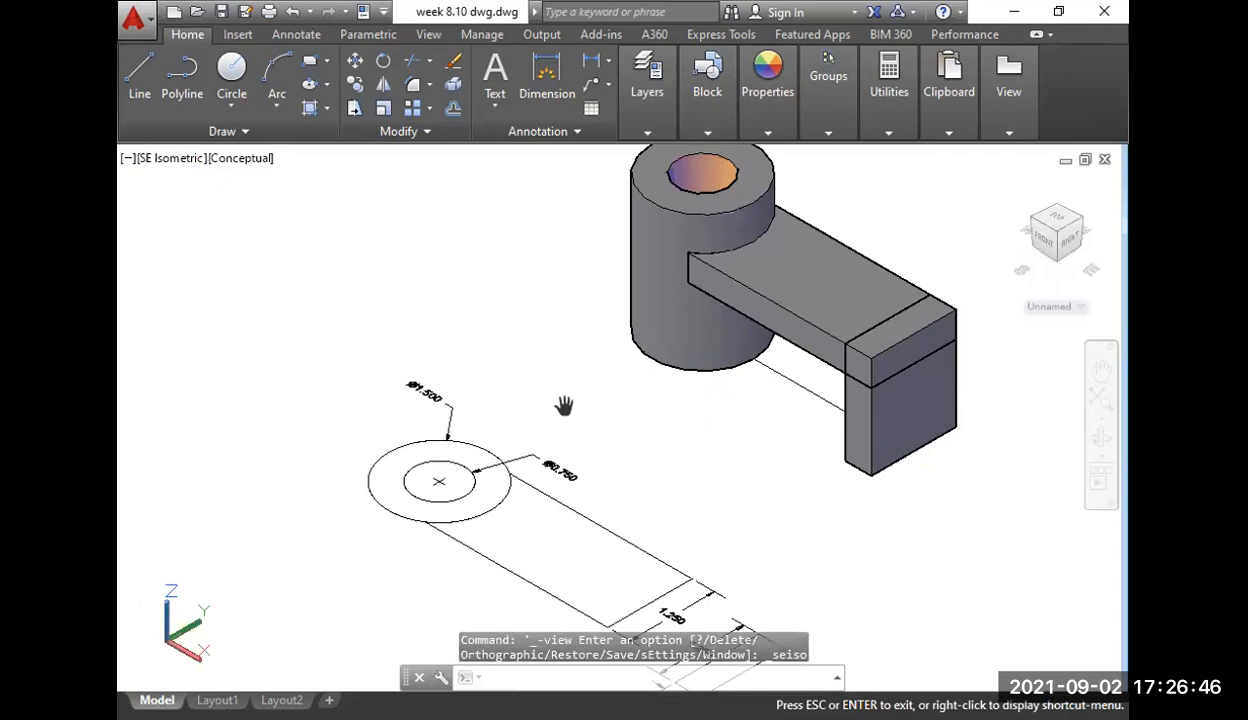
{"action": "middle_click_drag", "start_coordinate": [566, 405], "coordinate": [456, 419]}
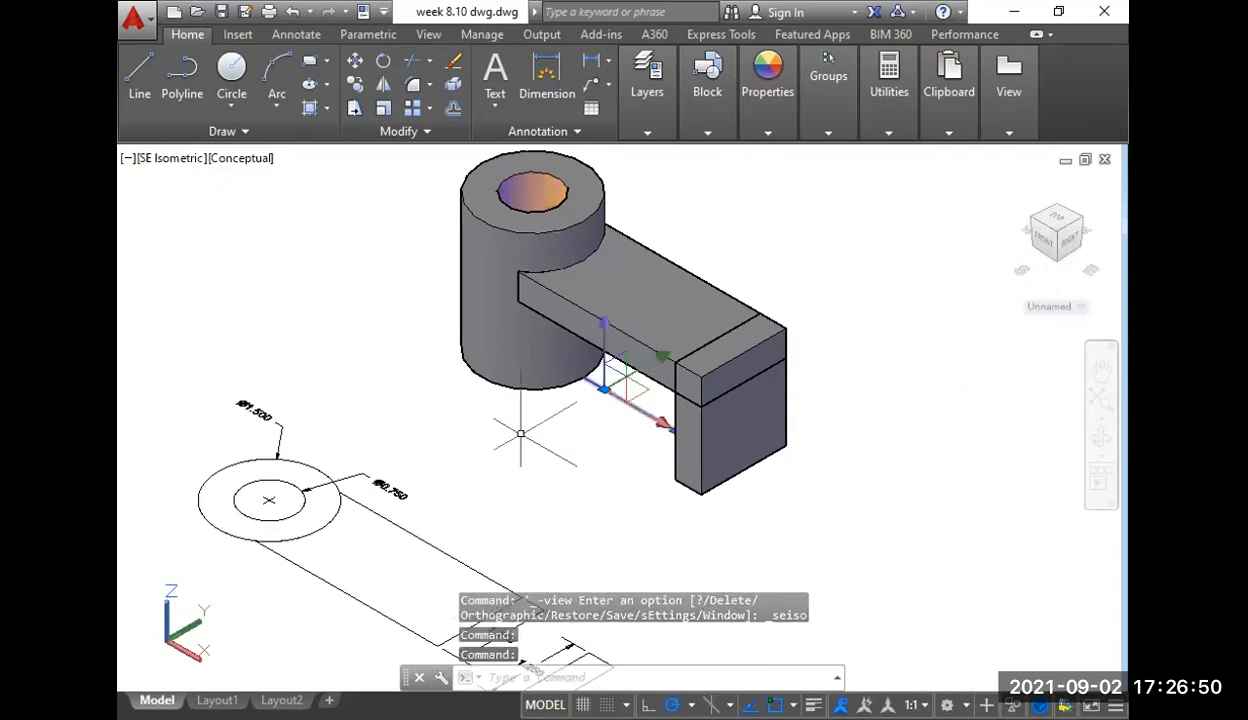
{"action": "type", "text": "m"}
{"action": "key", "text": "Return"}
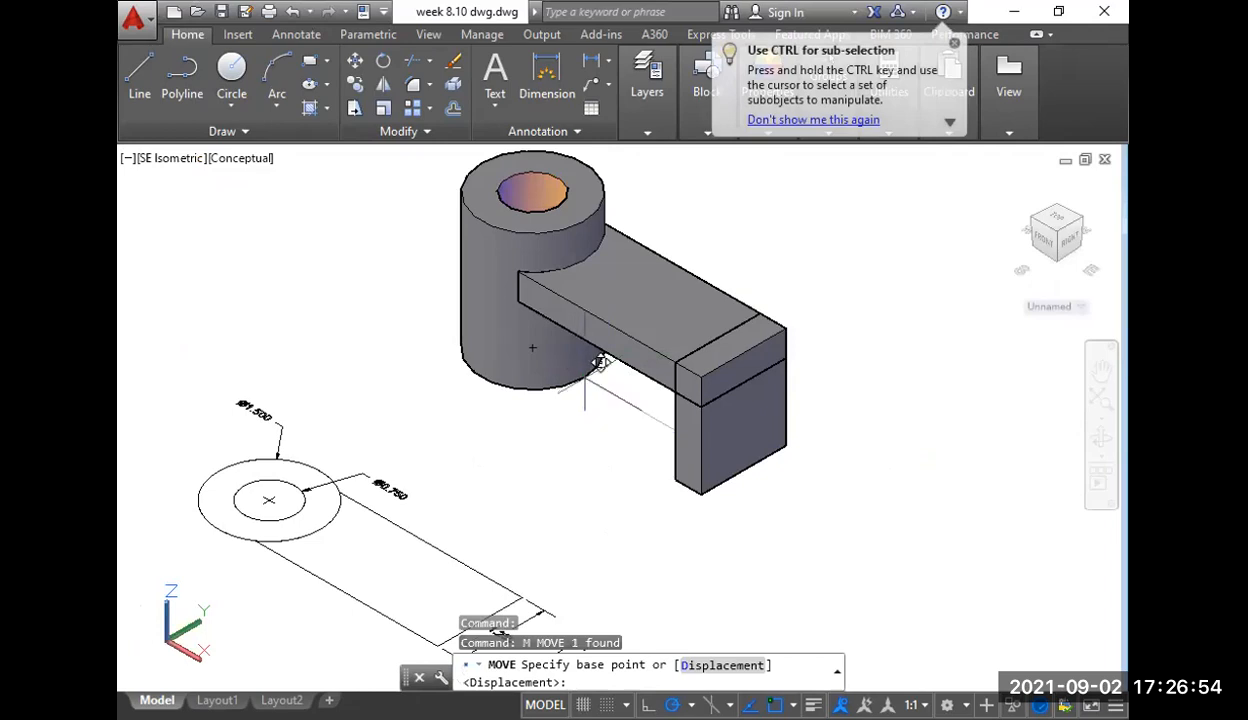
{"action": "left_click", "coordinate": [600, 362]}
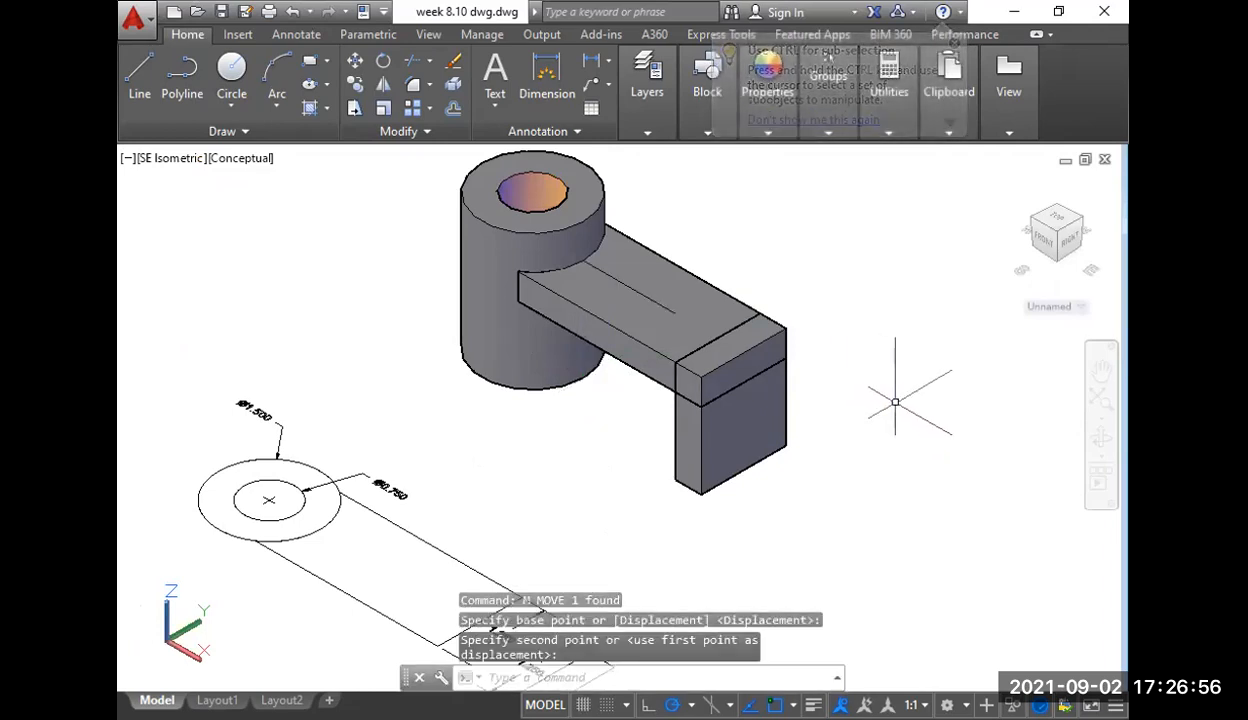
{"action": "middle_click_drag", "start_coordinate": [895, 417], "coordinate": [884, 464]}
{"action": "left_click", "coordinate": [635, 348]}
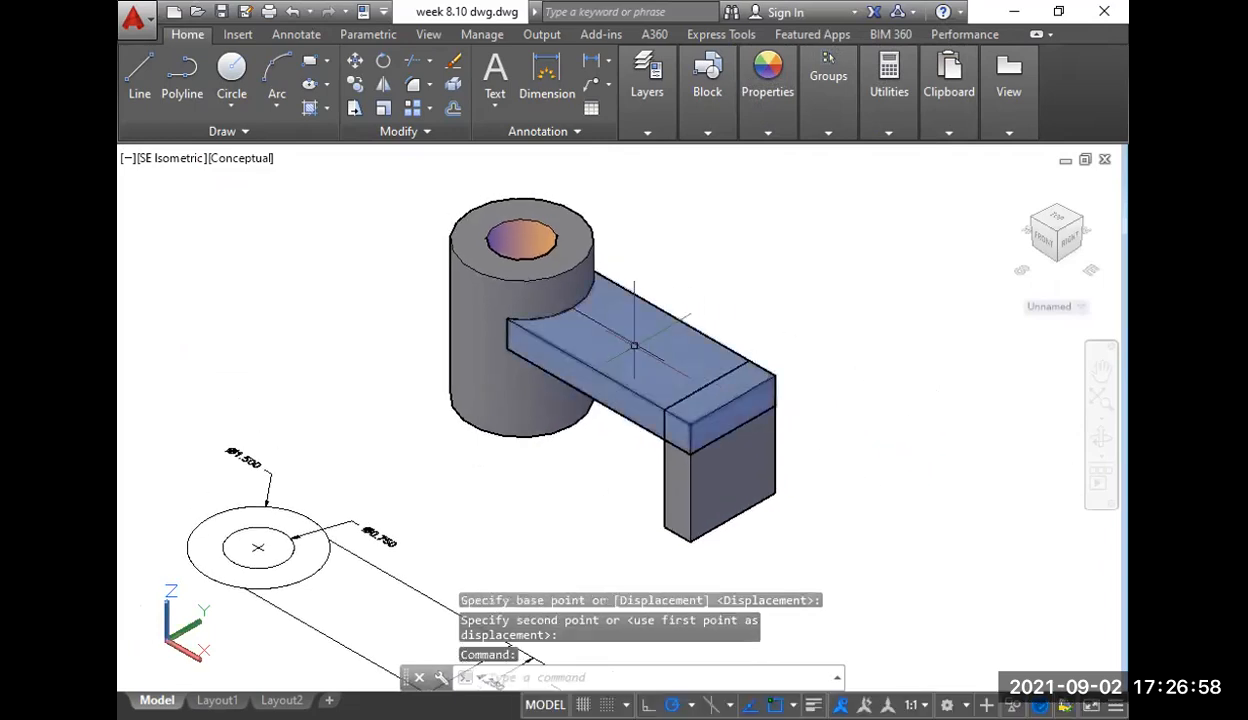
{"action": "left_click", "coordinate": [635, 345]}
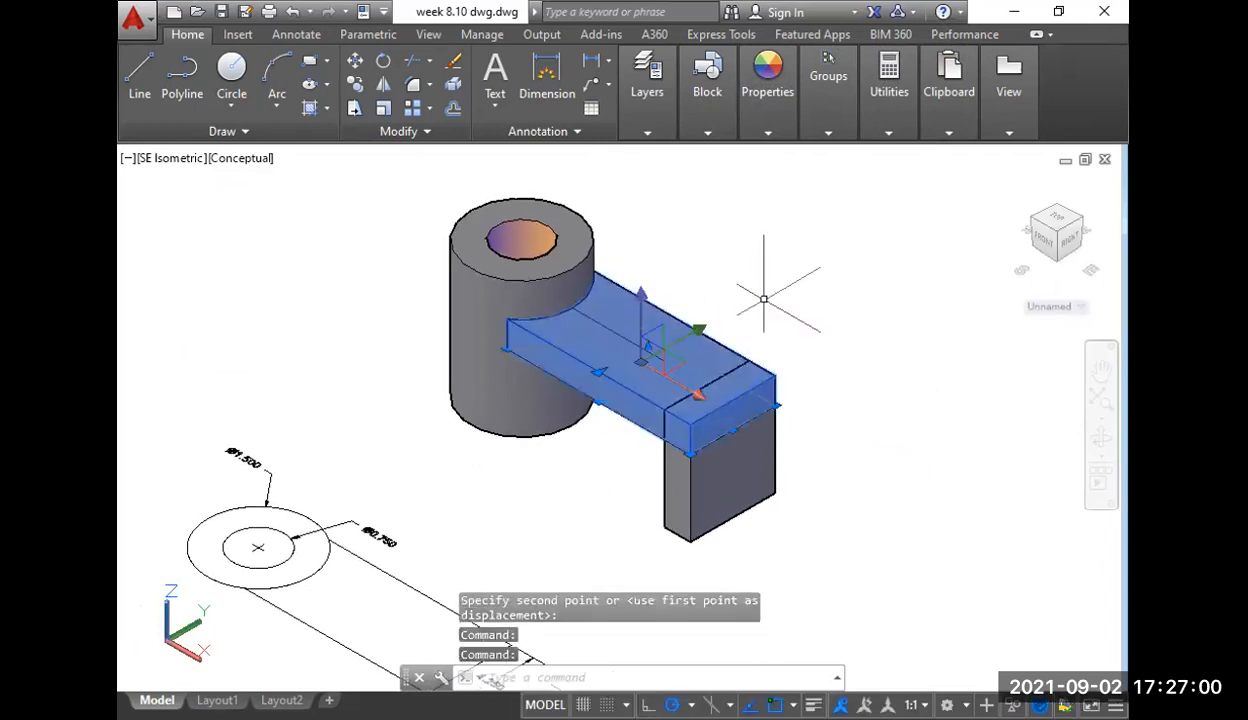
{"action": "key", "text": "Escape"}
{"action": "key", "text": "Escape"}
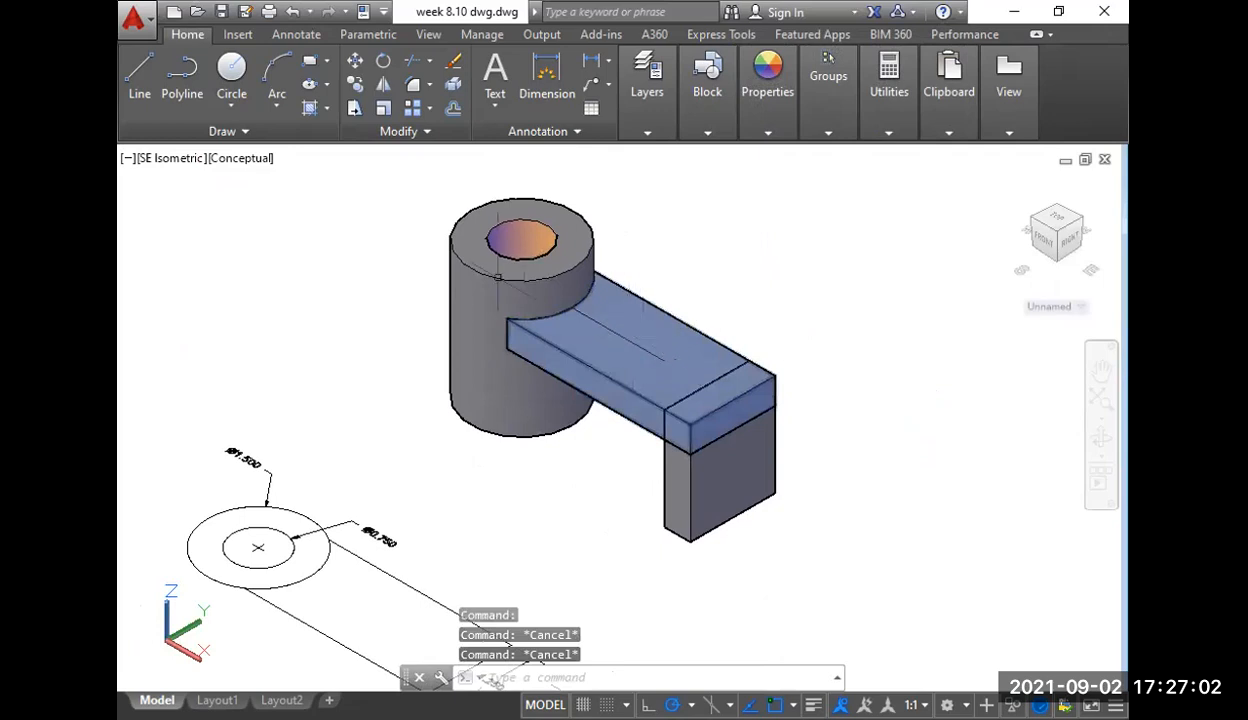
{"action": "left_click", "coordinate": [387, 197]}
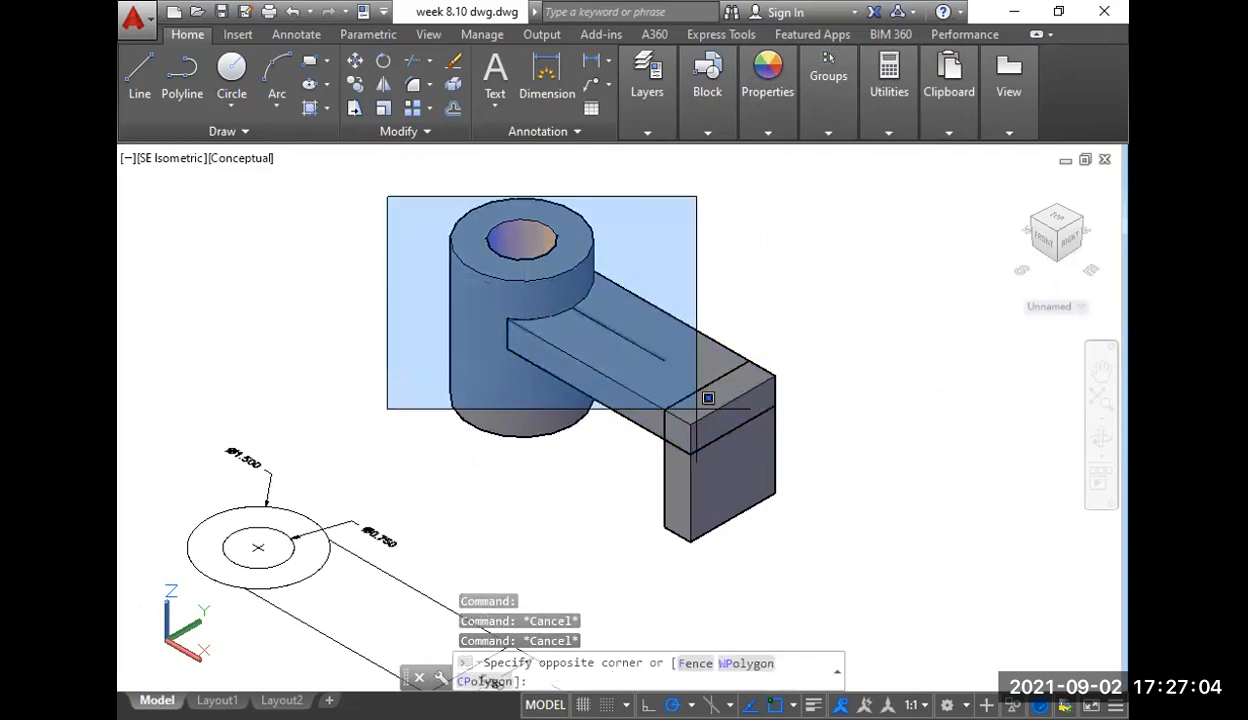
{"action": "left_click", "coordinate": [702, 410]}
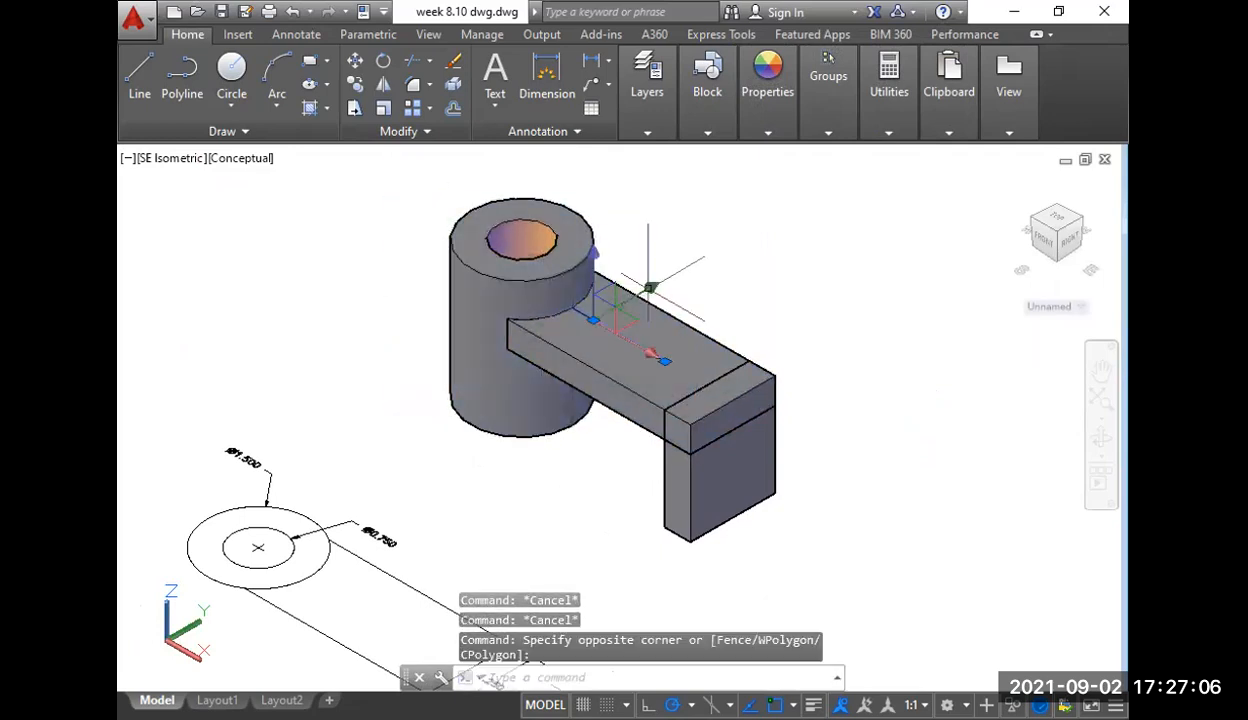
{"action": "key", "text": "Escape"}
{"action": "key", "text": "Escape"}
- Draw a circle with a diameter of .5 centered on the reference line's free end on the arm's top face
{"action": "left_click", "coordinate": [236, 104]}
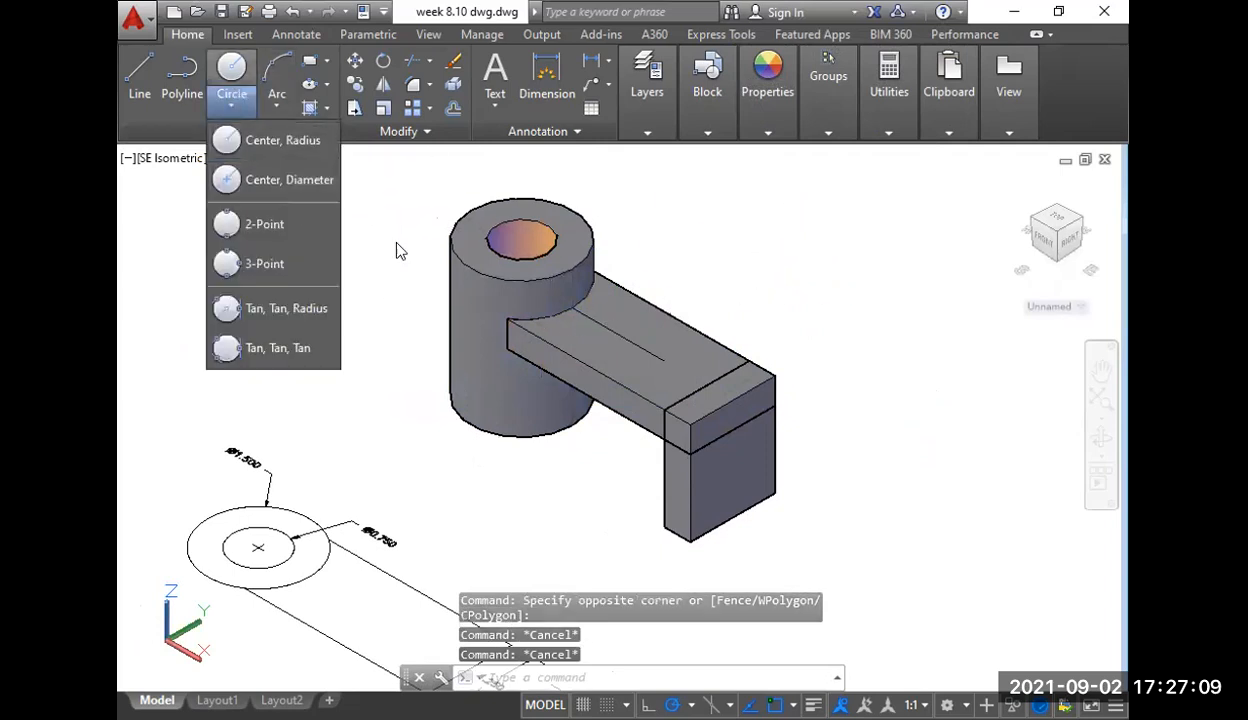
{"action": "left_click", "coordinate": [286, 141]}
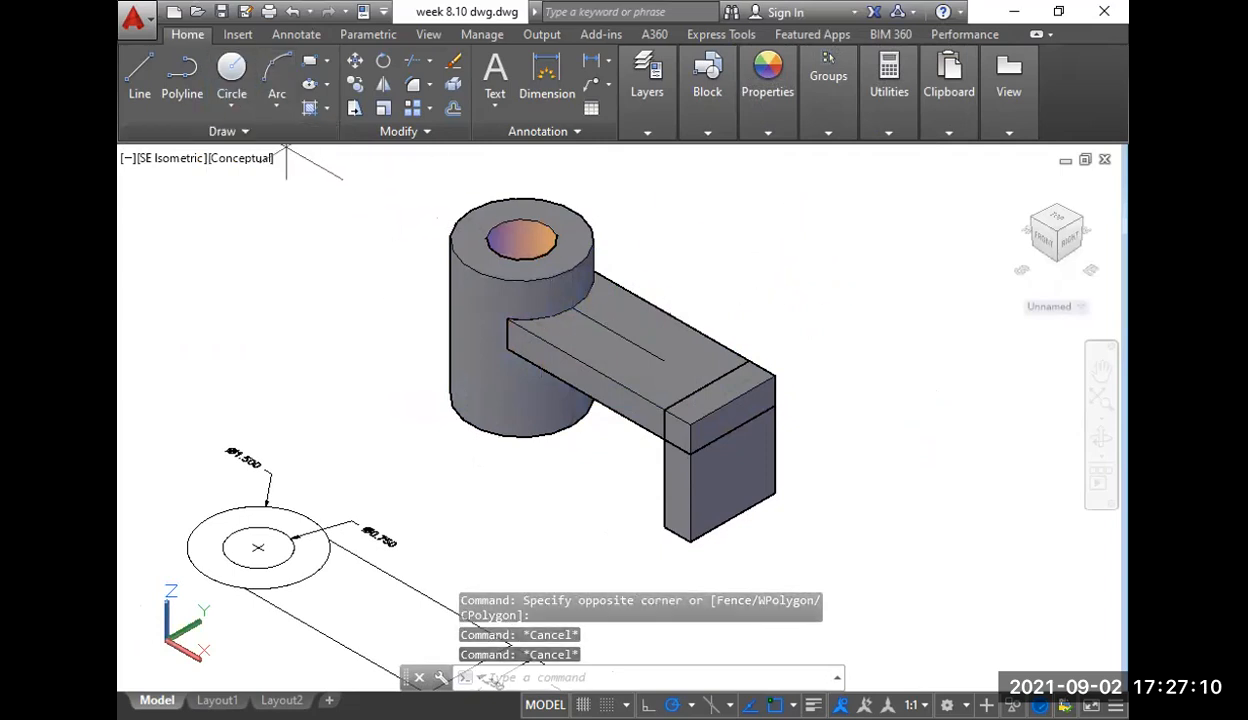
{"action": "left_click", "coordinate": [664, 360]}
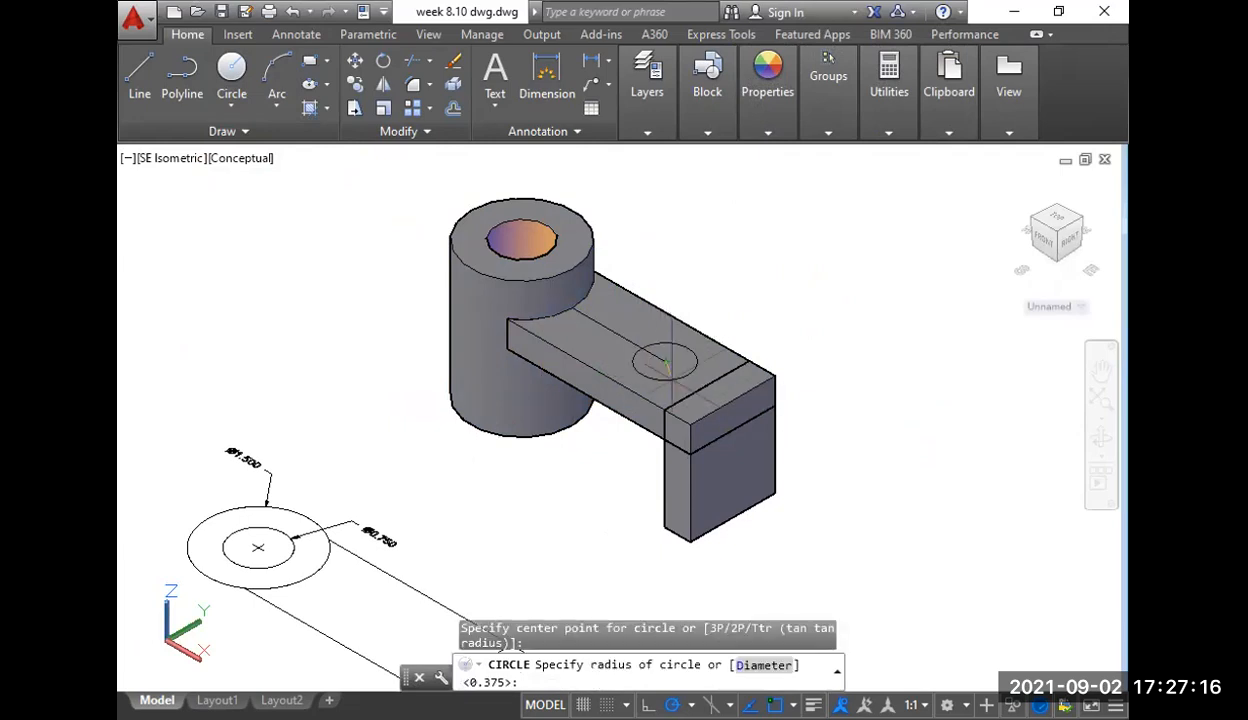
{"action": "type", "text": "d"}
{"action": "key", "text": "Return"}
{"action": "type", "text": ".5"}
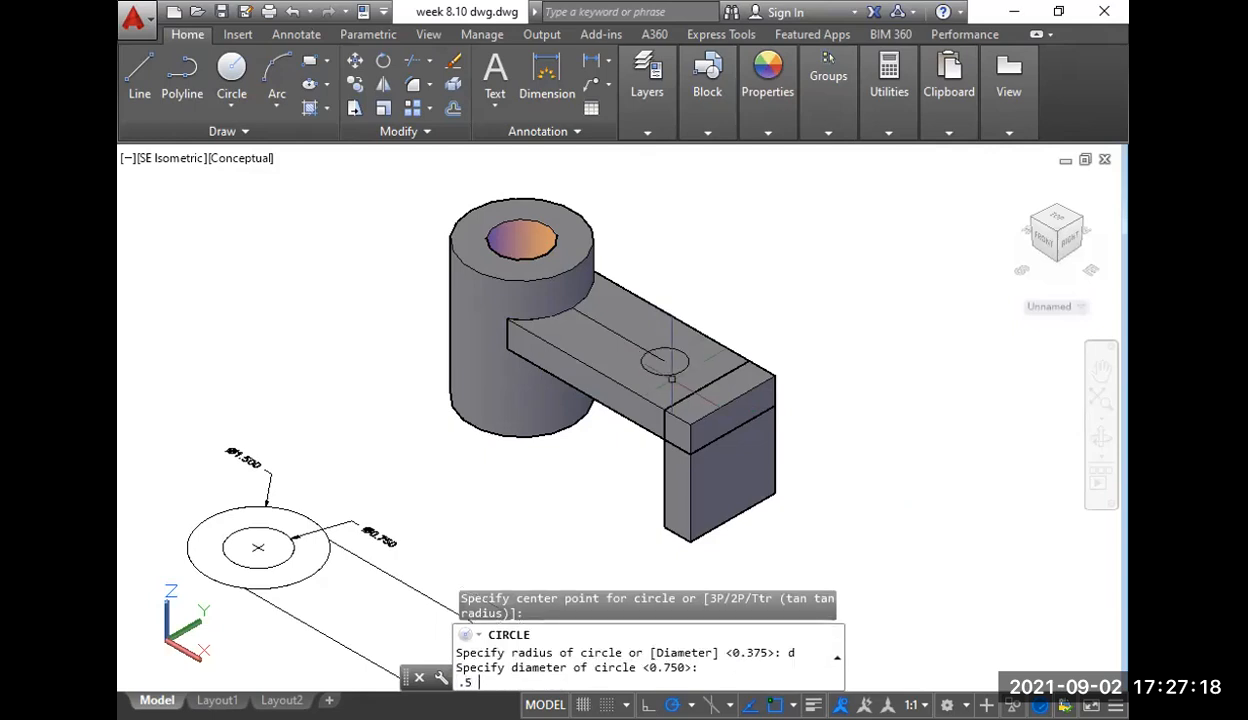
{"action": "key", "text": "Return"}
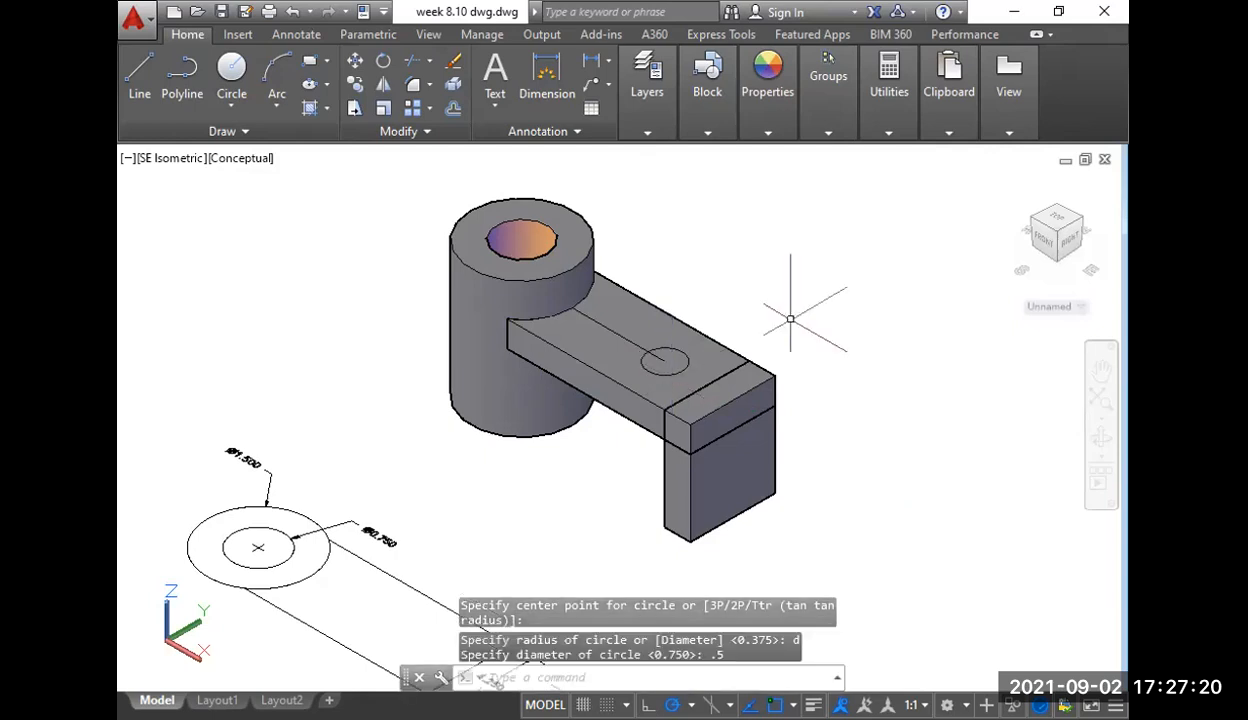
- Erase the reference line on the arm's top face, keeping the circle
{"action": "left_click", "coordinate": [624, 337]}
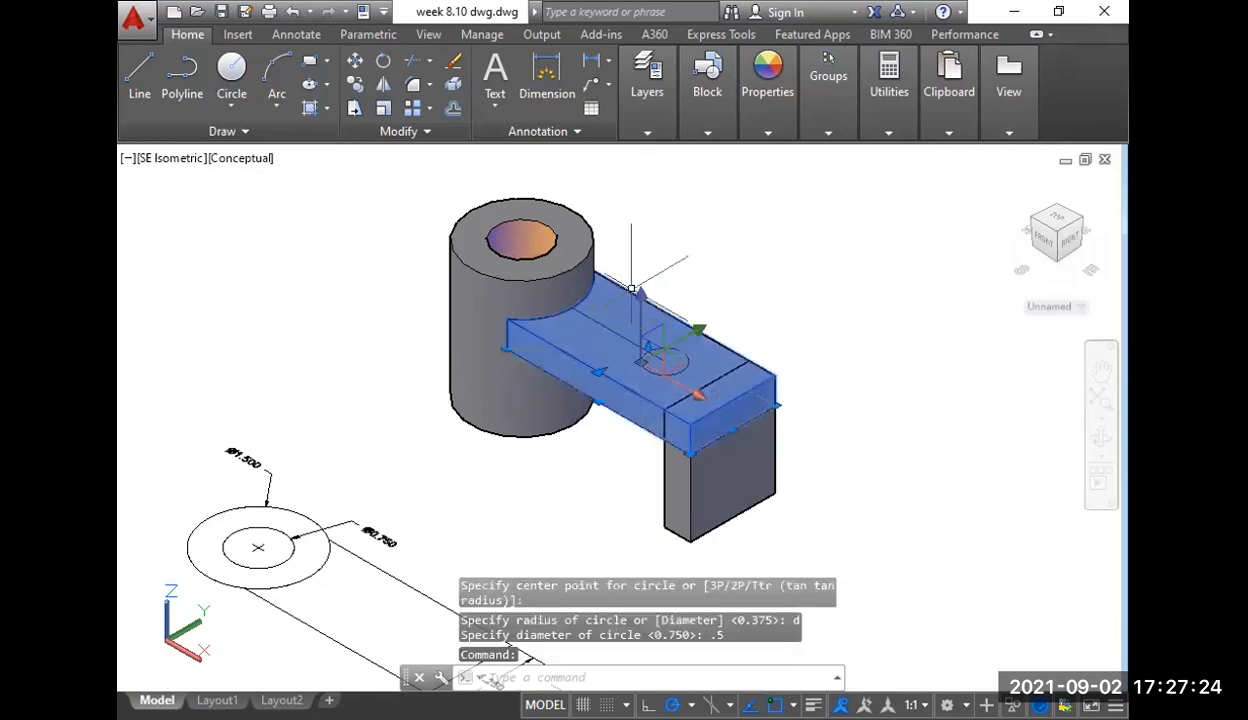
{"action": "key", "text": "Escape"}
{"action": "key", "text": "Escape"}
{"action": "left_click", "coordinate": [423, 181]}
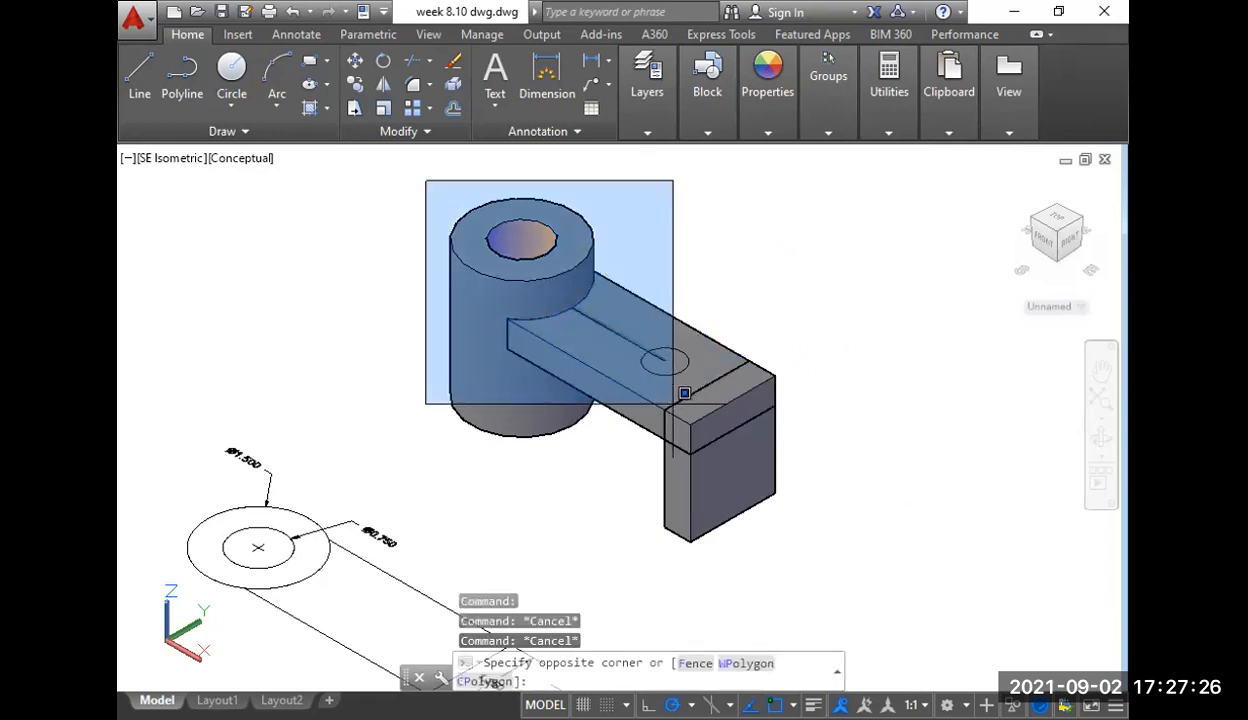
{"action": "left_click", "coordinate": [741, 404]}
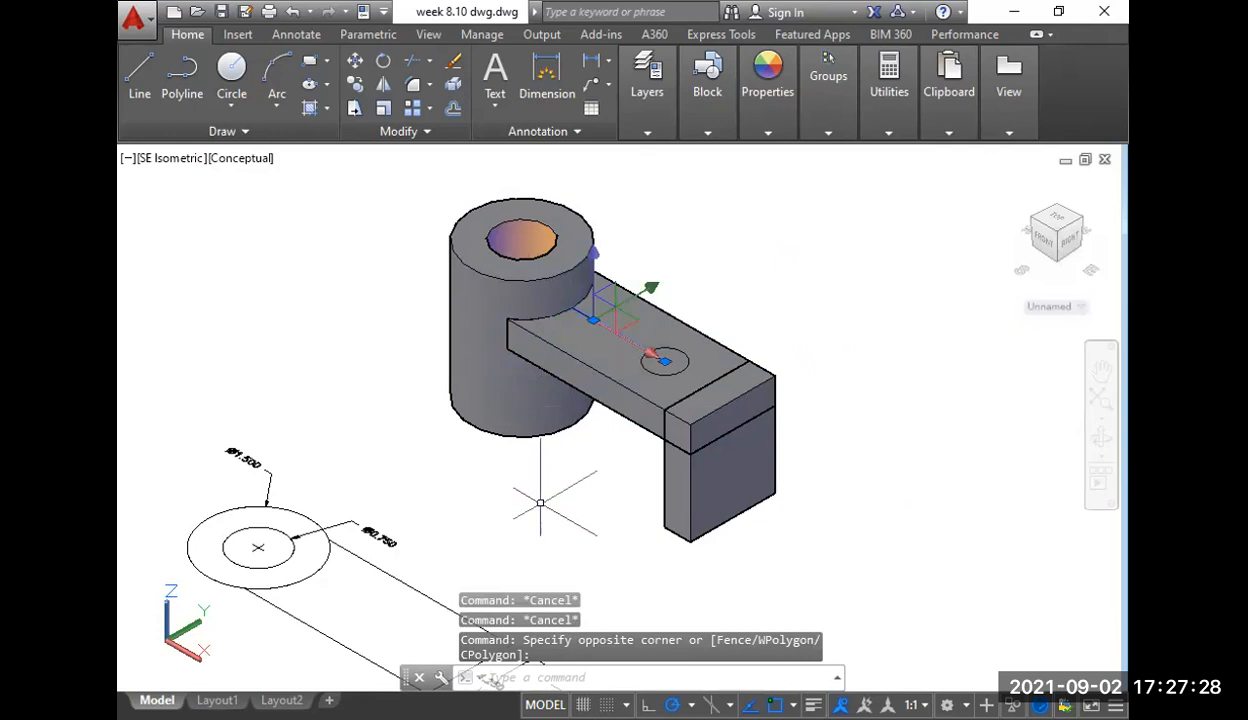
{"action": "key", "text": "Delete"}
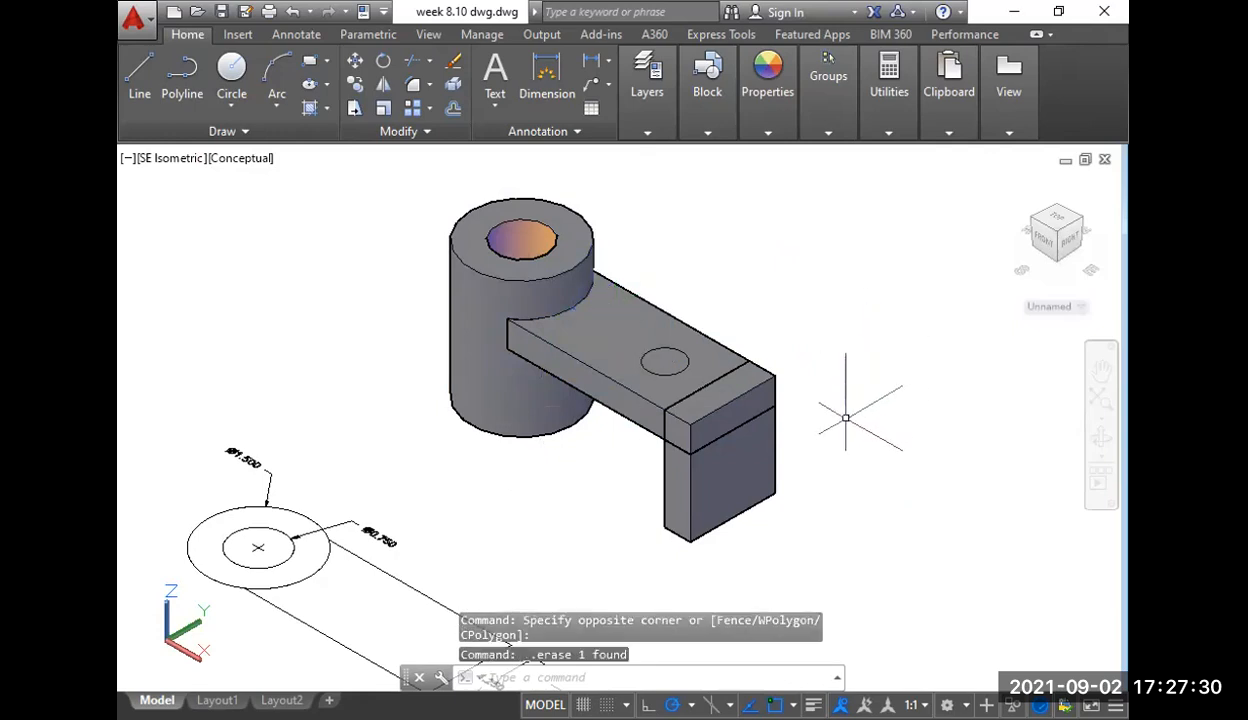
- Extrude the small circle on the arm downward through the arm and past its underside
{"action": "middle_click_drag", "start_coordinate": [854, 438], "coordinate": [859, 427]}
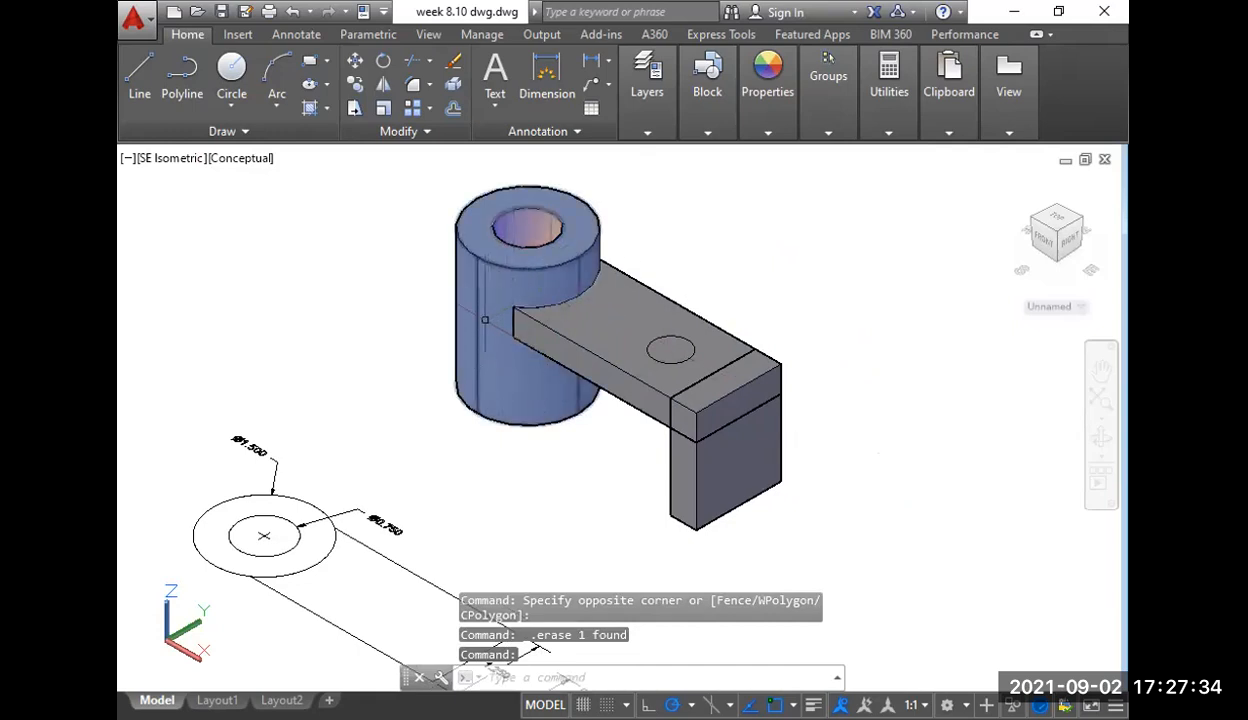
{"action": "middle_click_drag", "start_coordinate": [490, 444], "coordinate": [482, 405]}
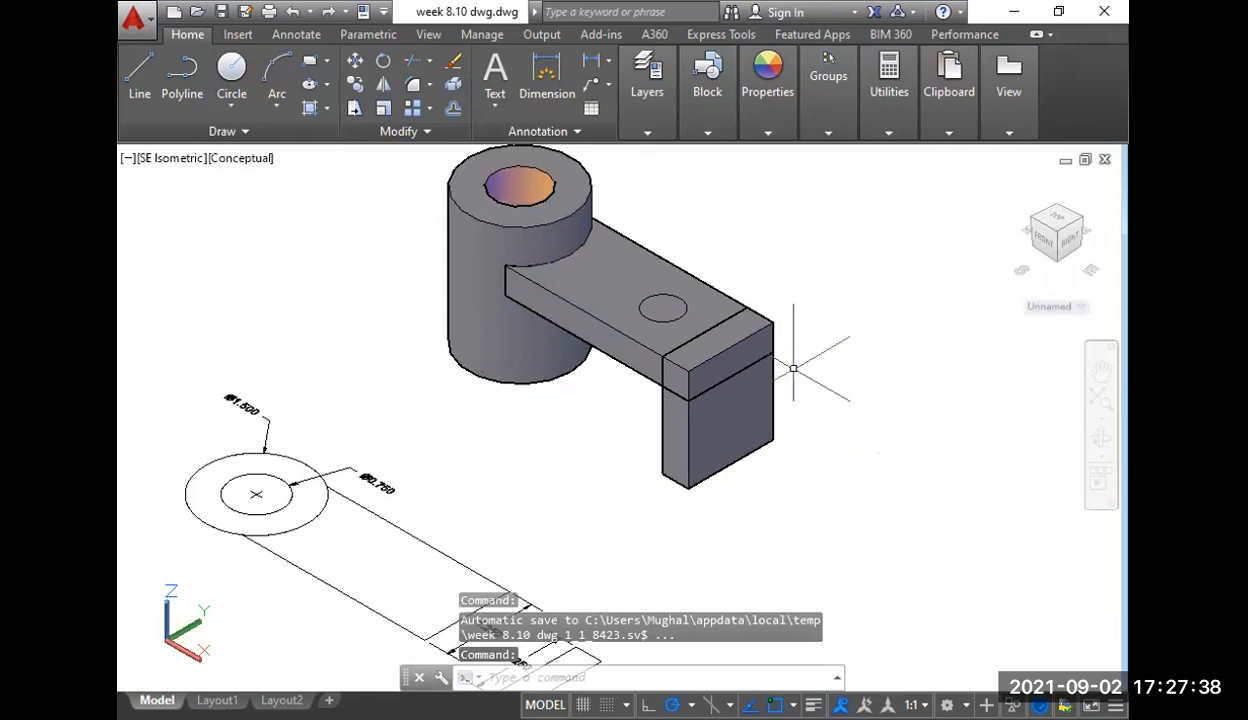
{"action": "type", "text": "EXt"}
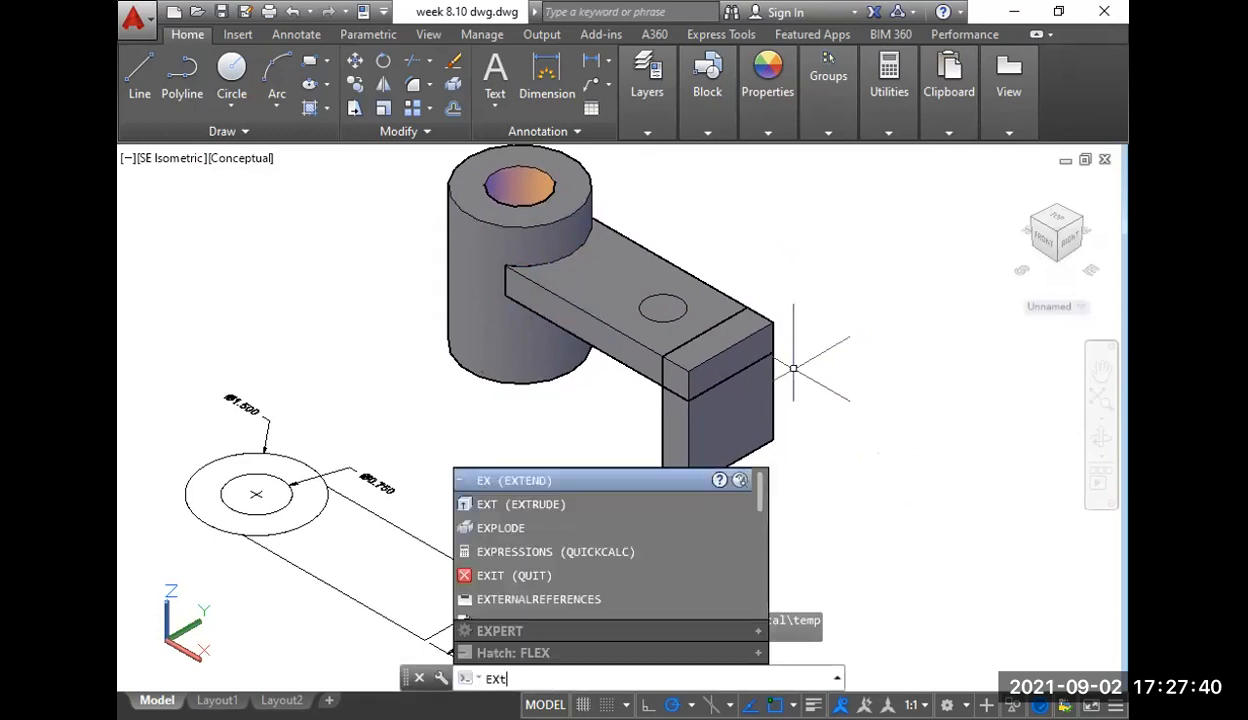
{"action": "key", "text": "Return"}
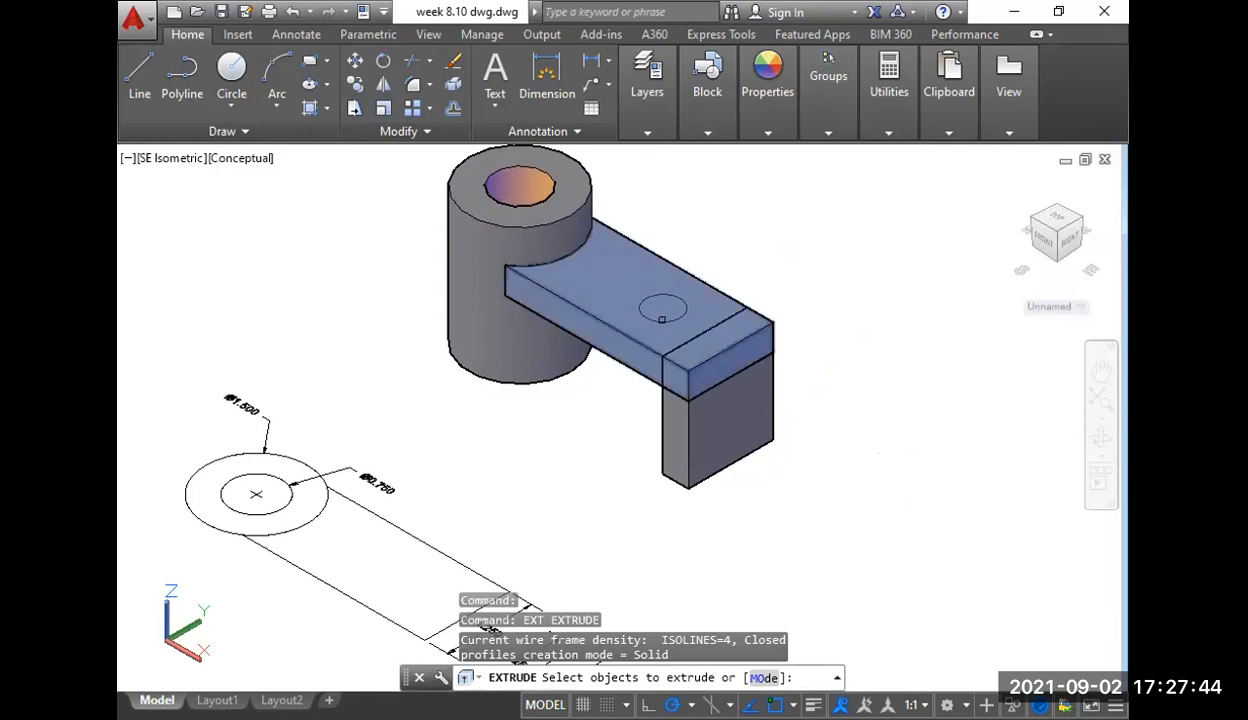
{"action": "left_click", "coordinate": [659, 319]}
{"action": "right_click", "coordinate": [829, 211]}
{"action": "left_click", "coordinate": [846, 223]}
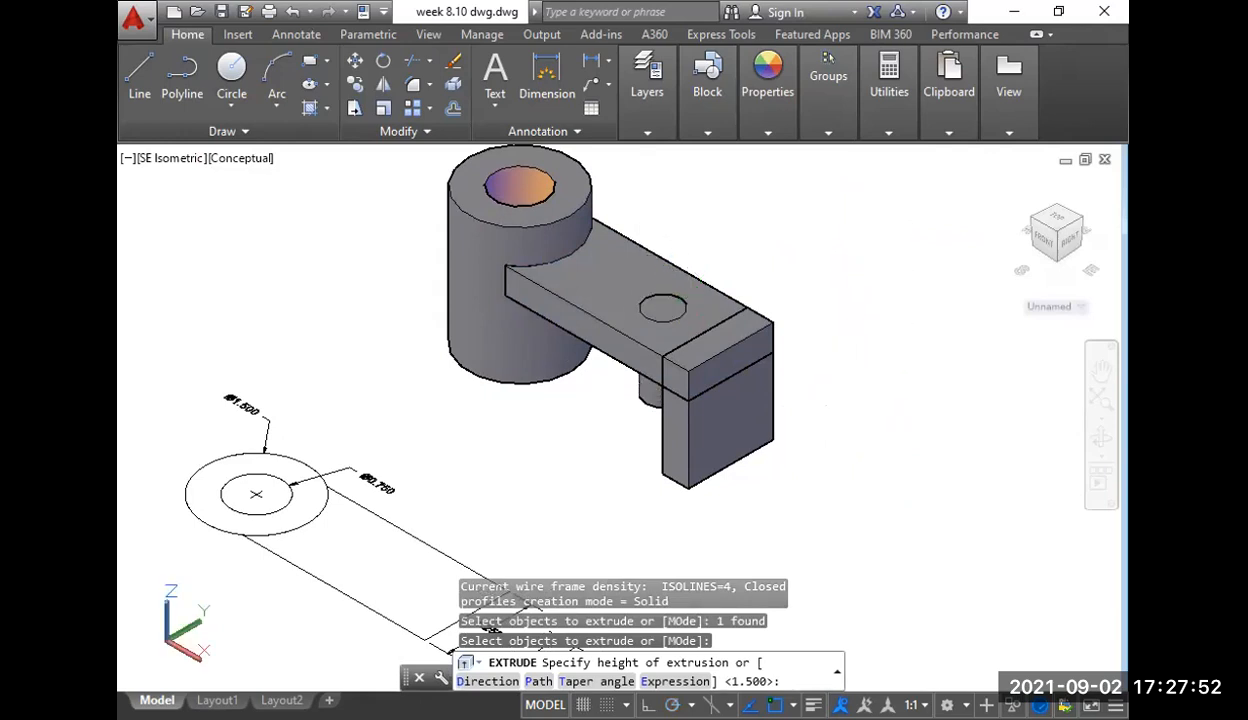
{"action": "key", "text": "Return"}
- Set the color of the extruded pin to purple 147,39,143
{"action": "middle_click_drag", "start_coordinate": [813, 363], "coordinate": [872, 348], "text": "shift"}
{"action": "left_click", "coordinate": [550, 410]}
{"action": "left_click", "coordinate": [826, 118]}
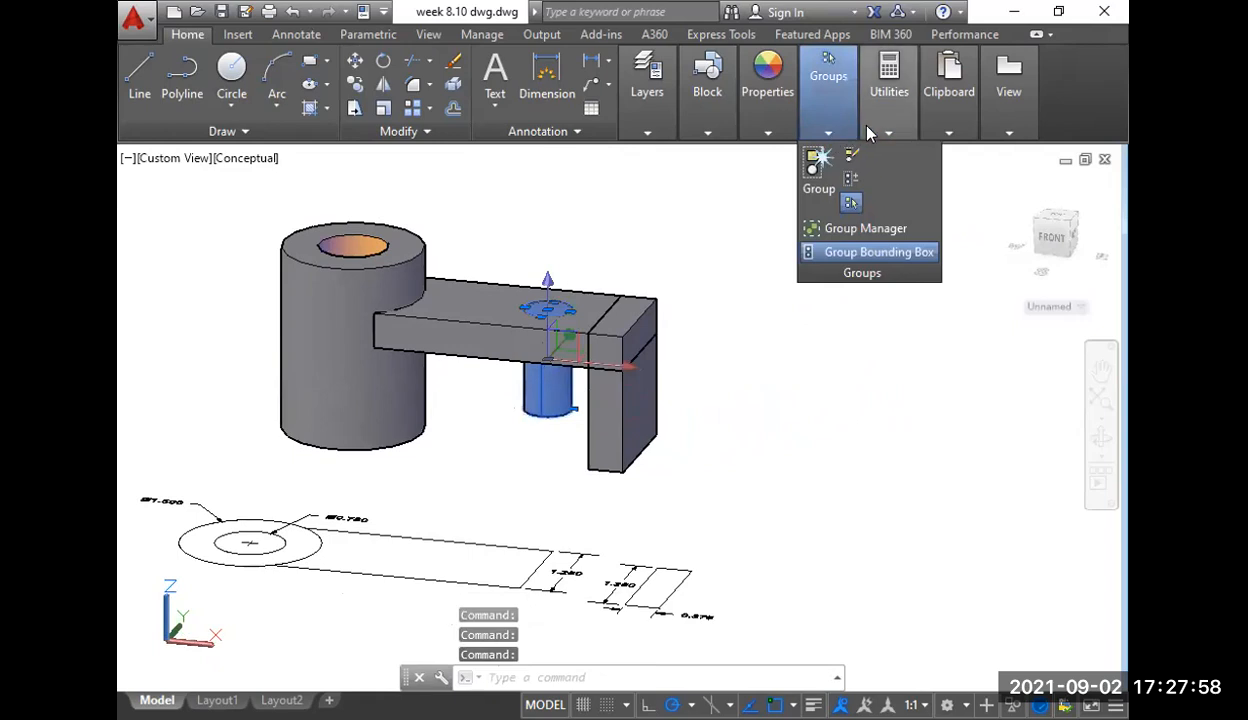
{"action": "left_click", "coordinate": [777, 136]}
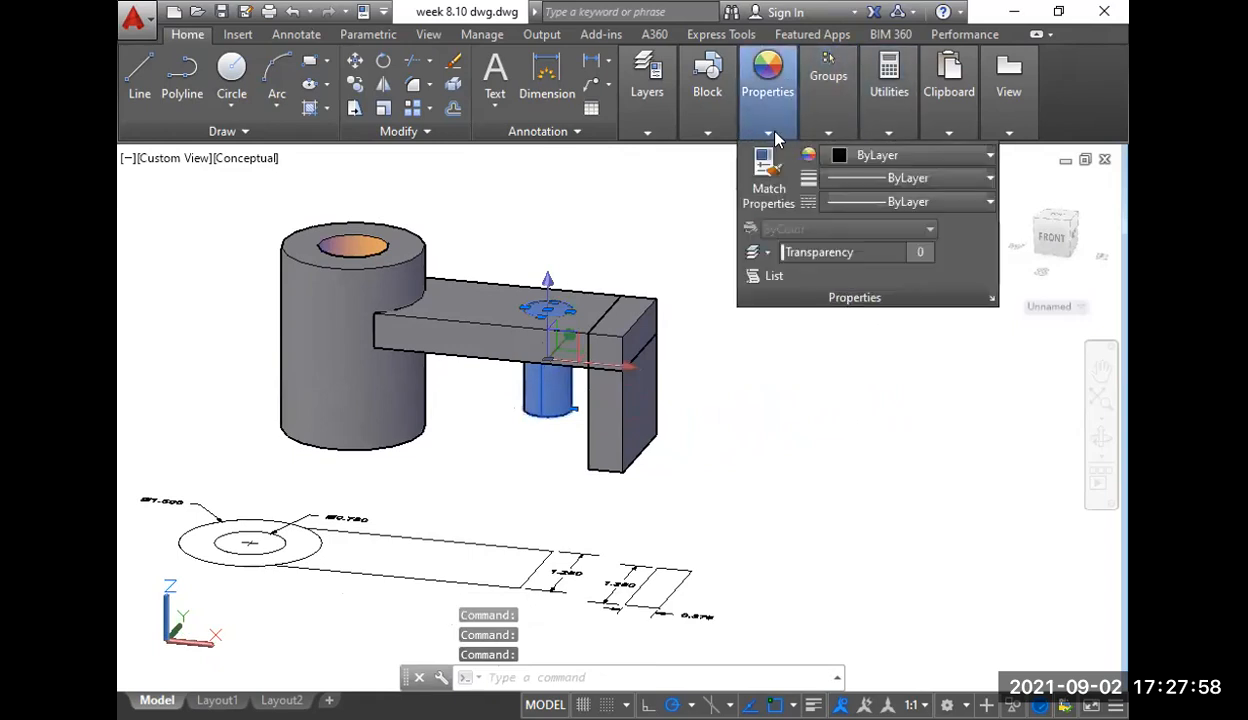
{"action": "left_click", "coordinate": [879, 166]}
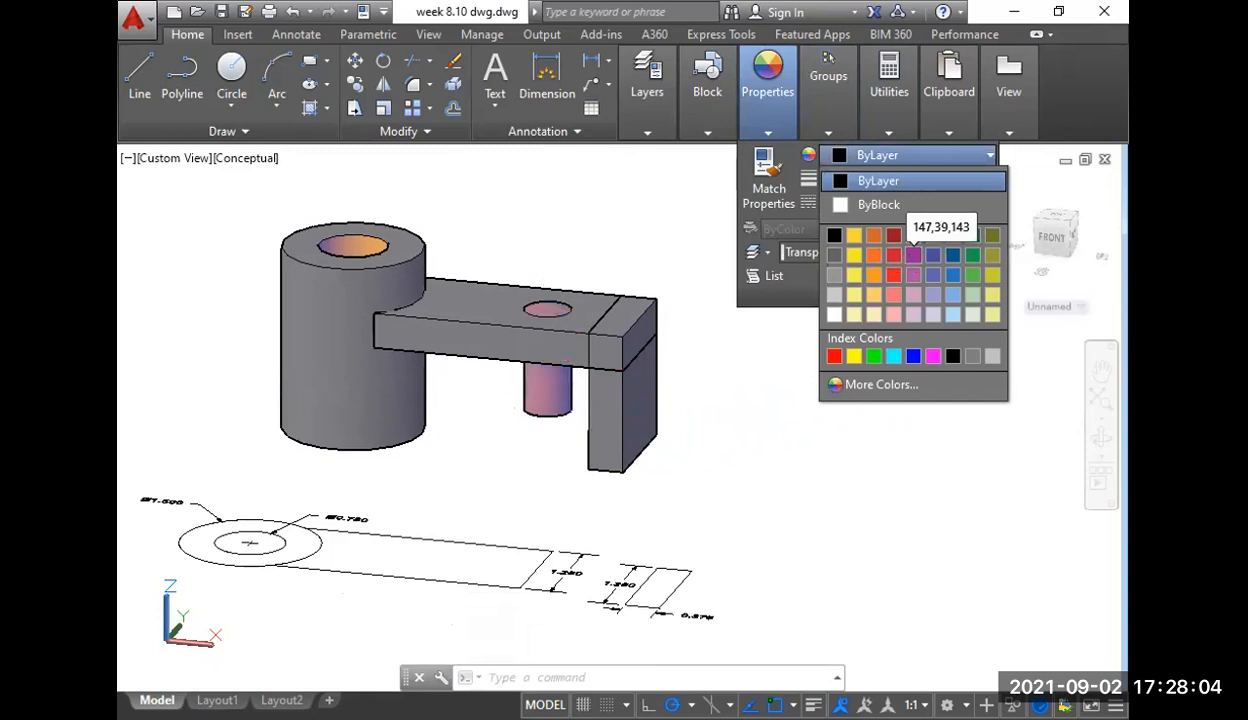
{"action": "left_click", "coordinate": [916, 257]}
{"action": "key", "text": "Escape"}
{"action": "key", "text": "Escape"}
- Subtract the purple pin from the arm to cut a hole through it
{"action": "type", "text": "s"}
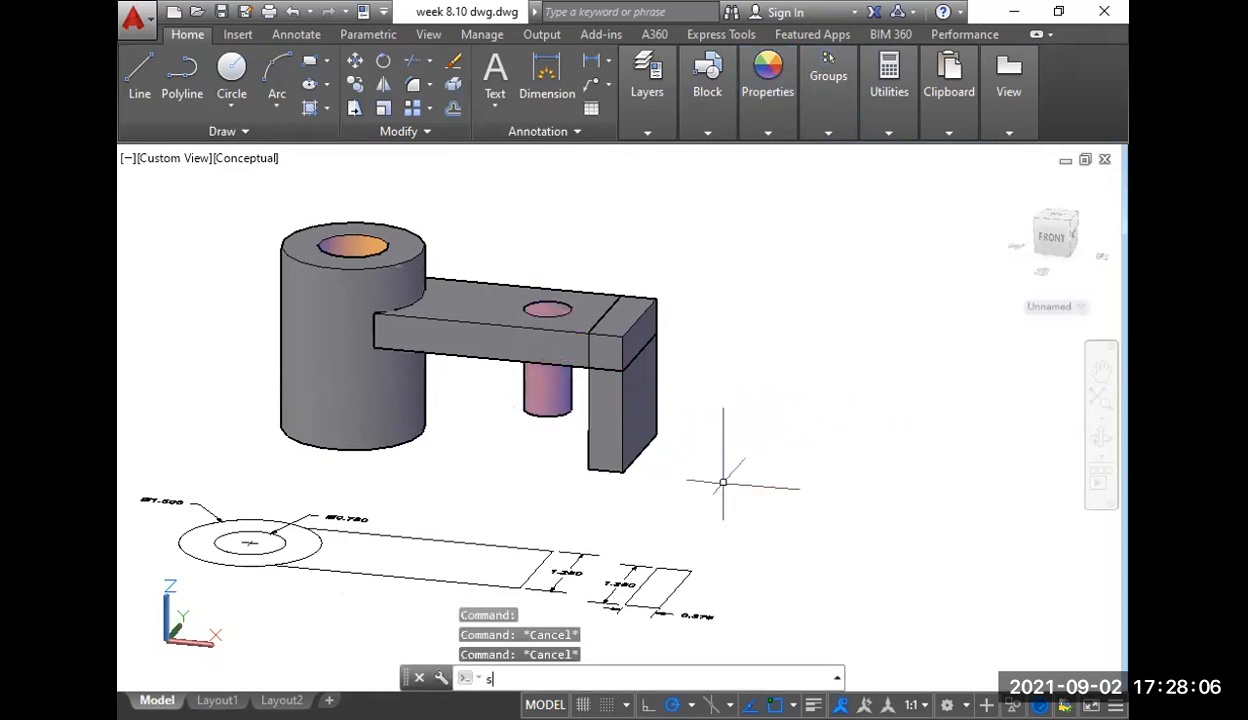
{"action": "type", "text": "u"}
{"action": "key", "text": "Return"}
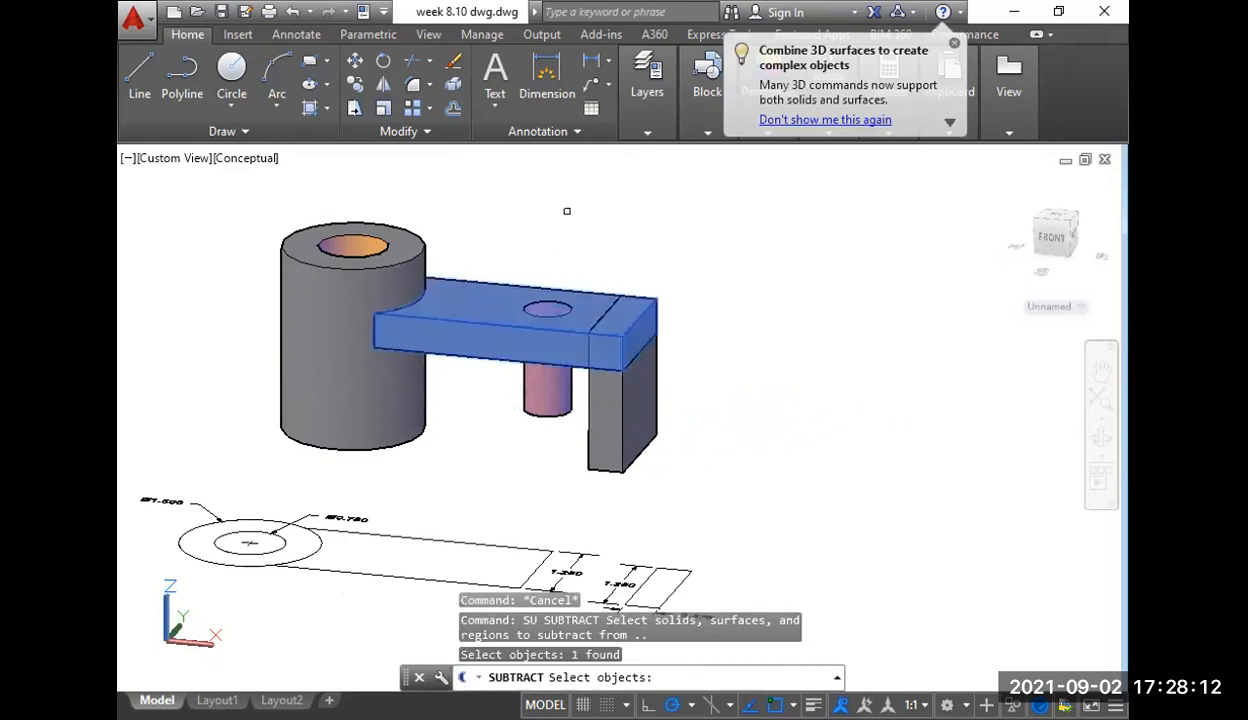
{"action": "key", "text": "Return"}
{"action": "left_click", "coordinate": [538, 413]}
{"action": "key", "text": "Return"}
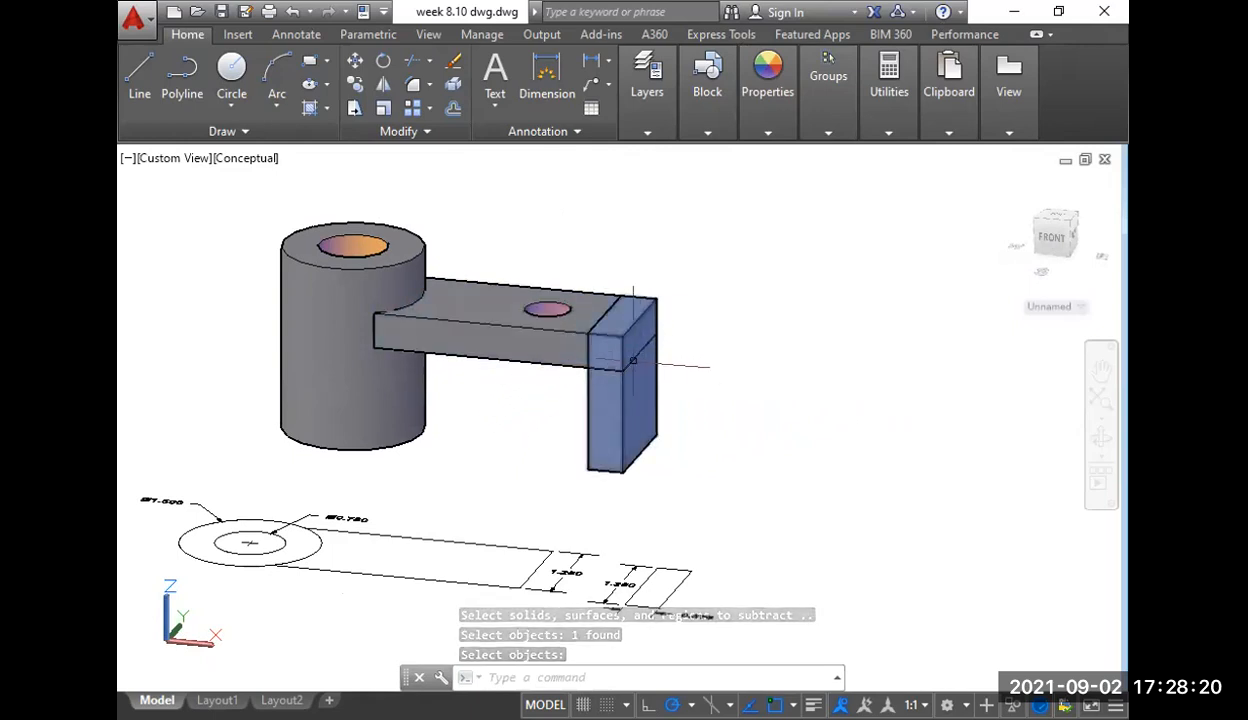
{"action": "scroll", "coordinate": [655, 350], "scroll_direction": "up", "scroll_amount": 3}
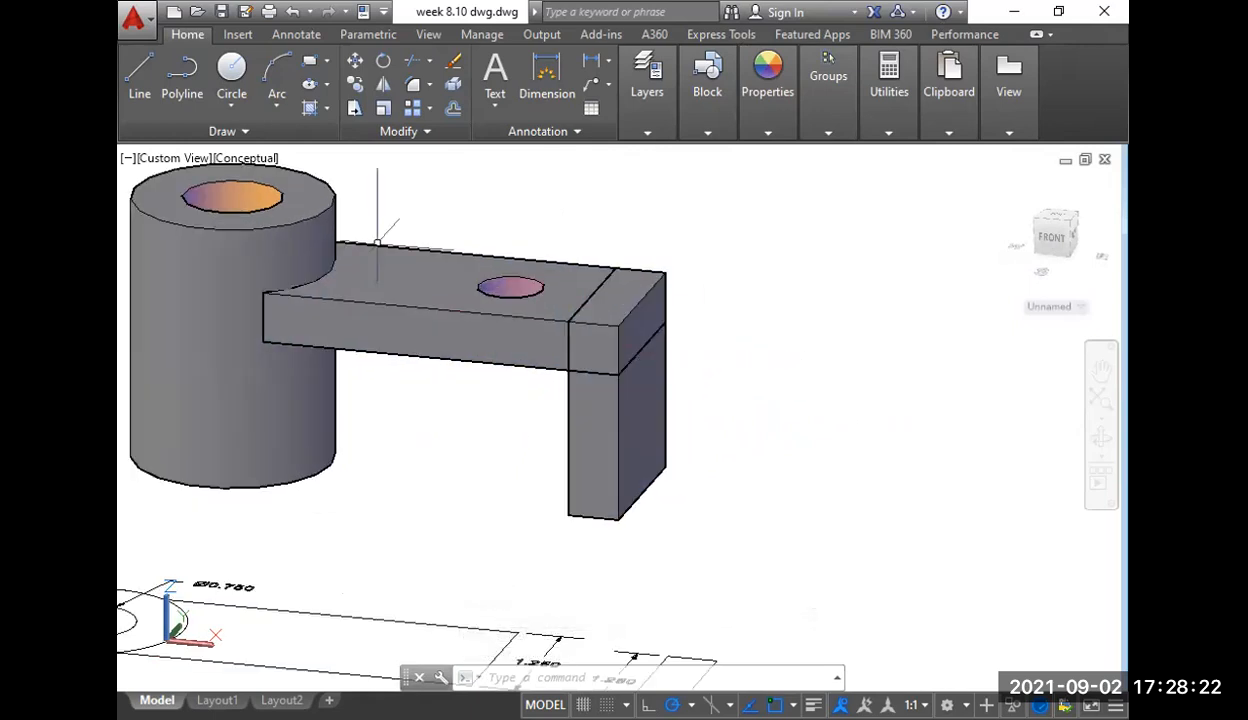
- Switch the model to the SE Isometric view and bring the end block into close view
{"action": "left_click", "coordinate": [174, 160]}
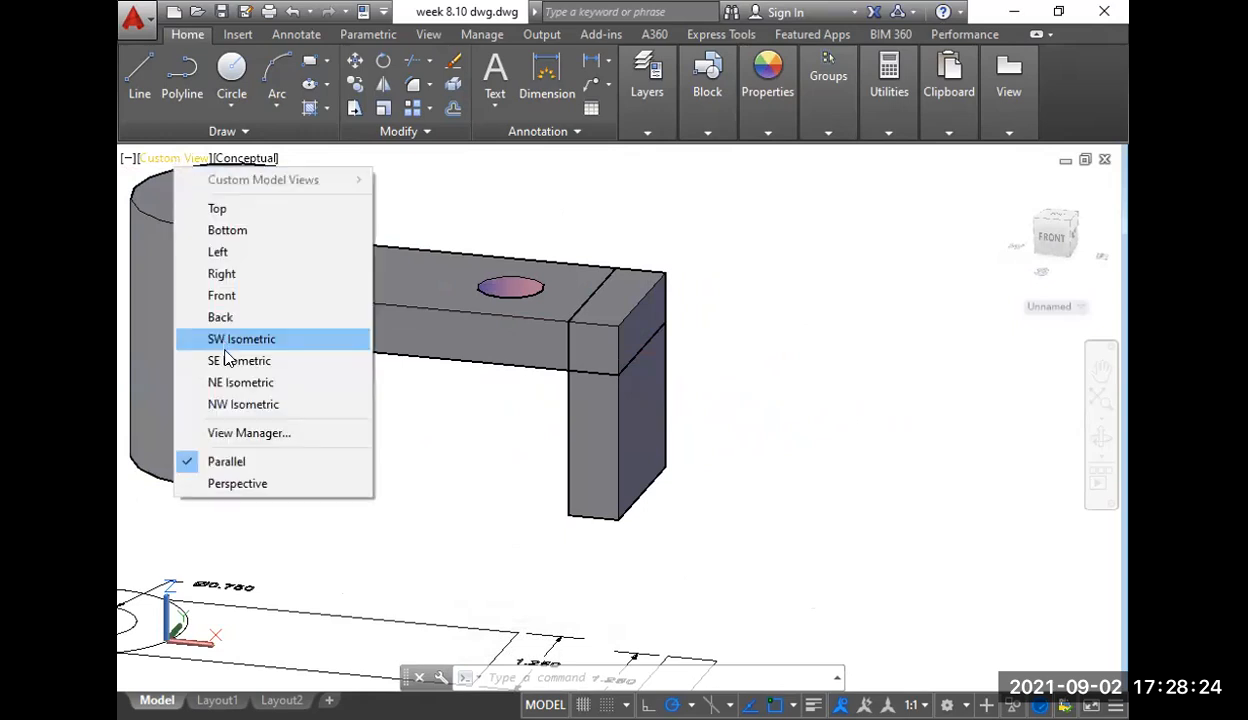
{"action": "left_click", "coordinate": [181, 360]}
{"action": "scroll", "coordinate": [683, 362], "scroll_direction": "up", "scroll_amount": 8}
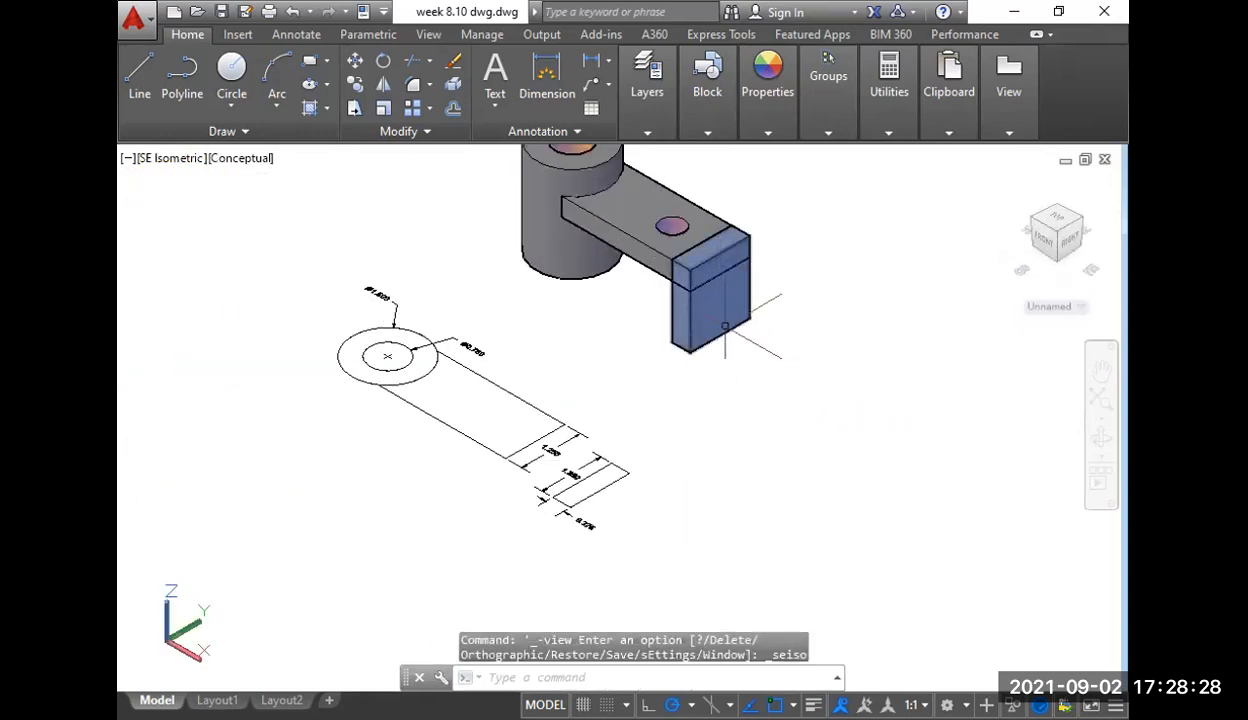
{"action": "scroll", "coordinate": [719, 313], "scroll_direction": "up", "scroll_amount": 4}
{"action": "middle_click_drag", "start_coordinate": [735, 354], "coordinate": [625, 415]}
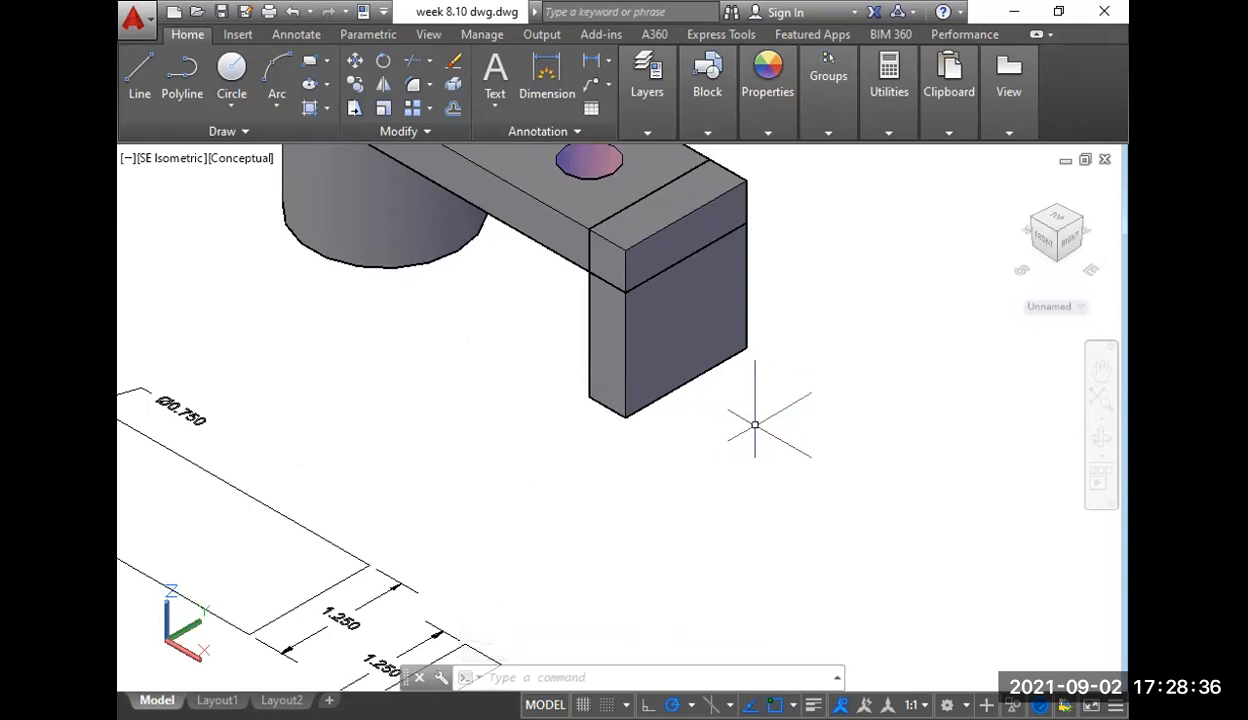
- Set the UCS to the Front orthographic orientation
{"action": "key", "text": "Escape"}
{"action": "key", "text": "Escape"}
{"action": "key", "text": "Escape"}
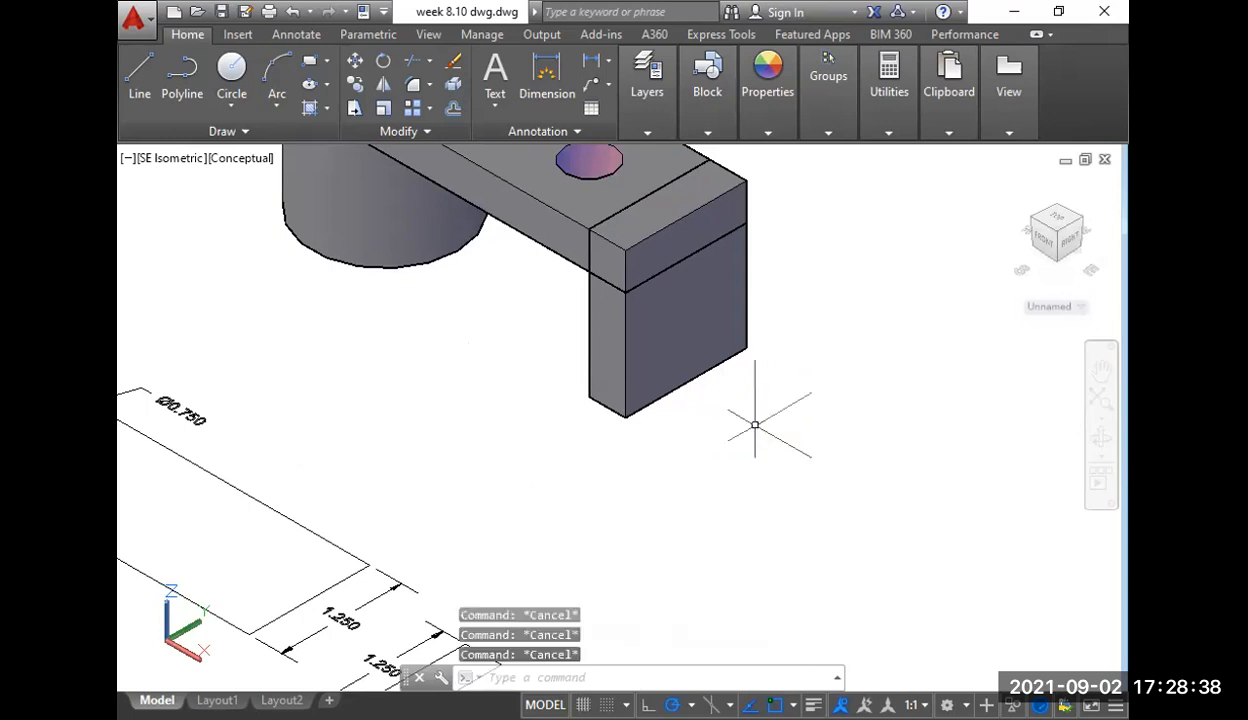
{"action": "type", "text": "u"}
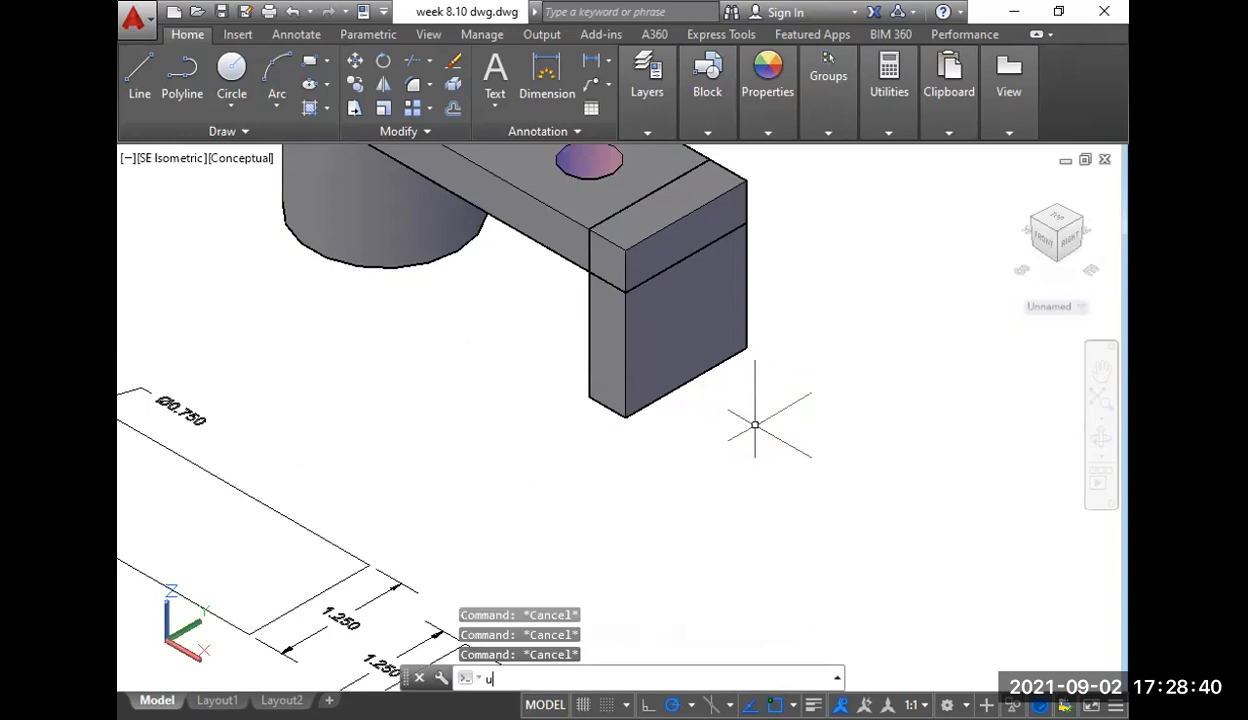
{"action": "type", "text": "cs"}
{"action": "key", "text": "Return"}
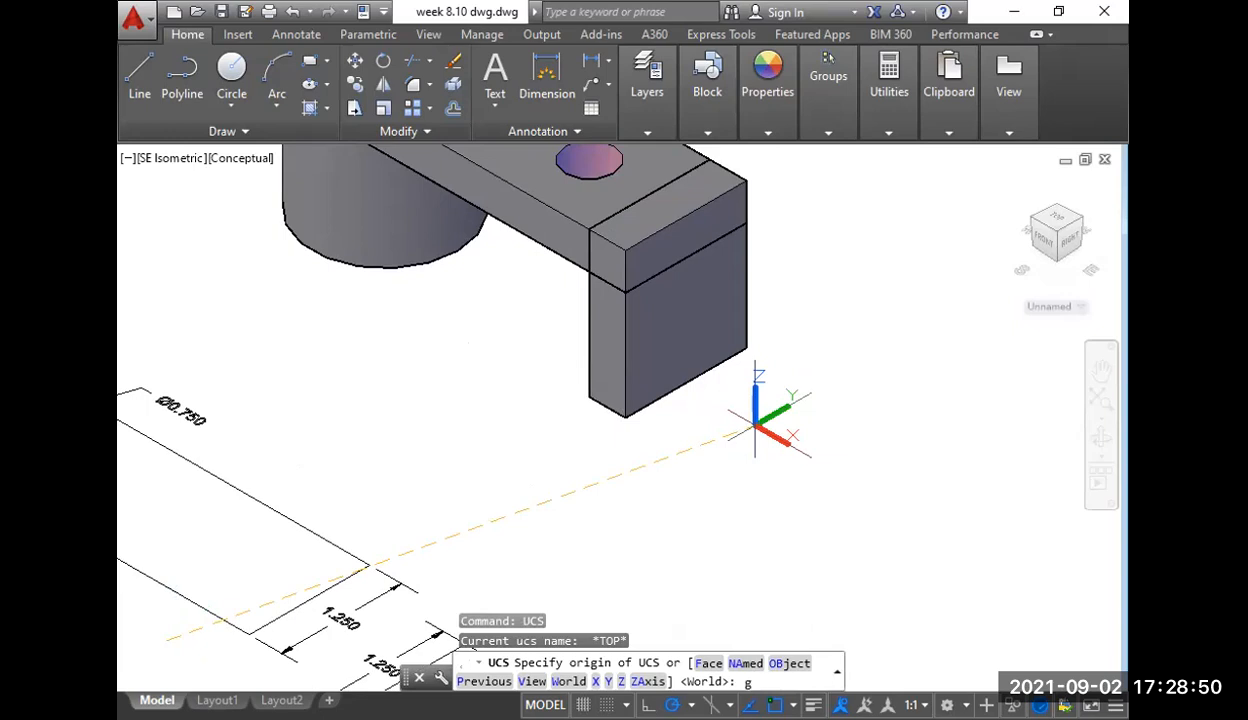
{"action": "key", "text": "Return"}
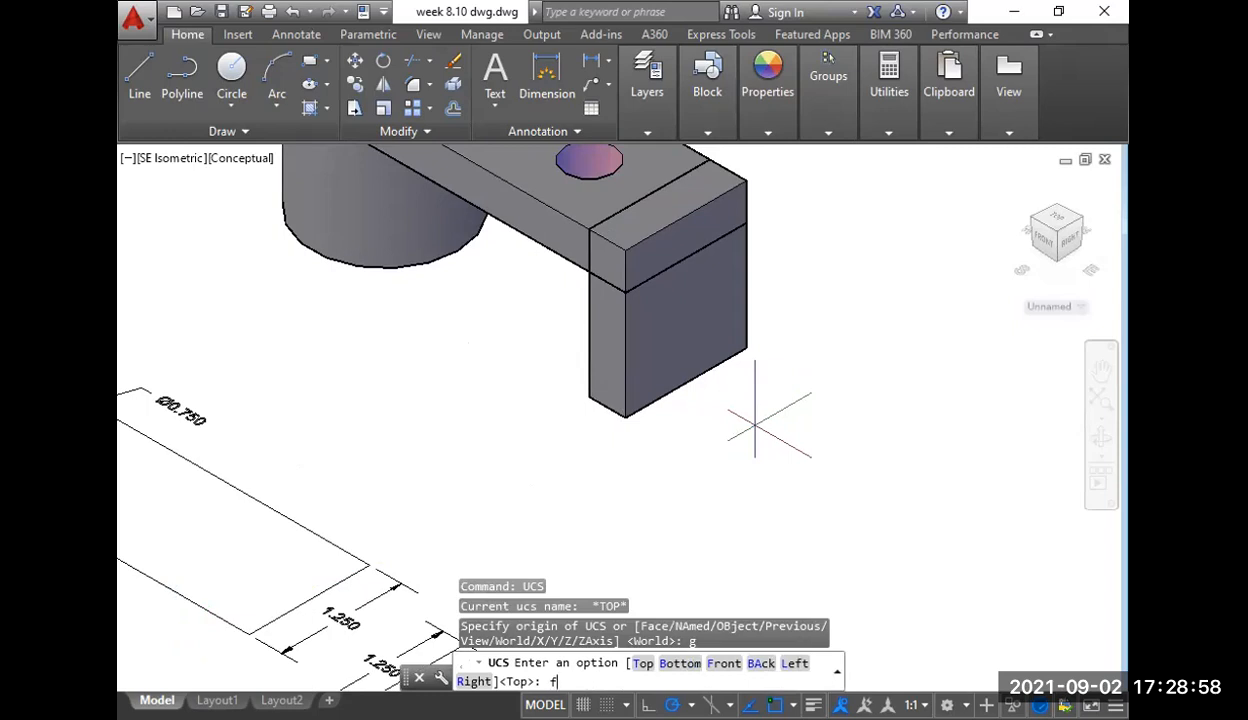
{"action": "key", "text": "Return"}
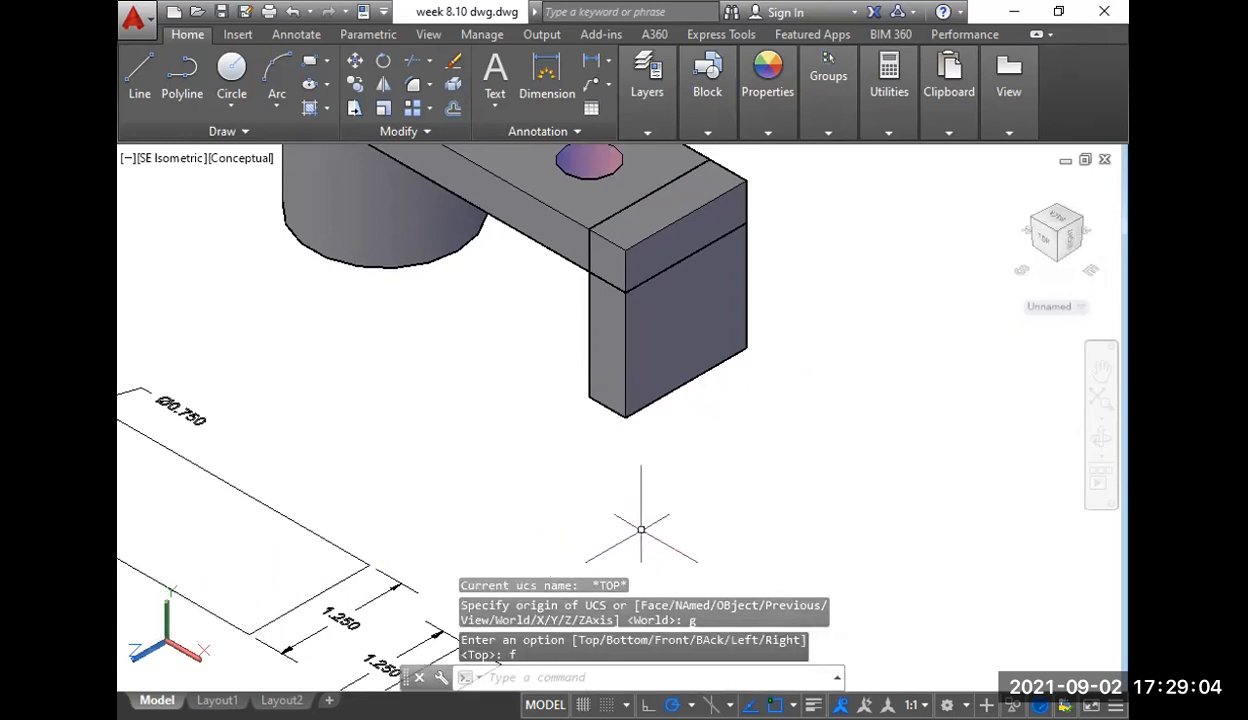
- Change the UCS orientation from Front to Left, parallel to the end block's outer face
{"action": "type", "text": "ucs"}
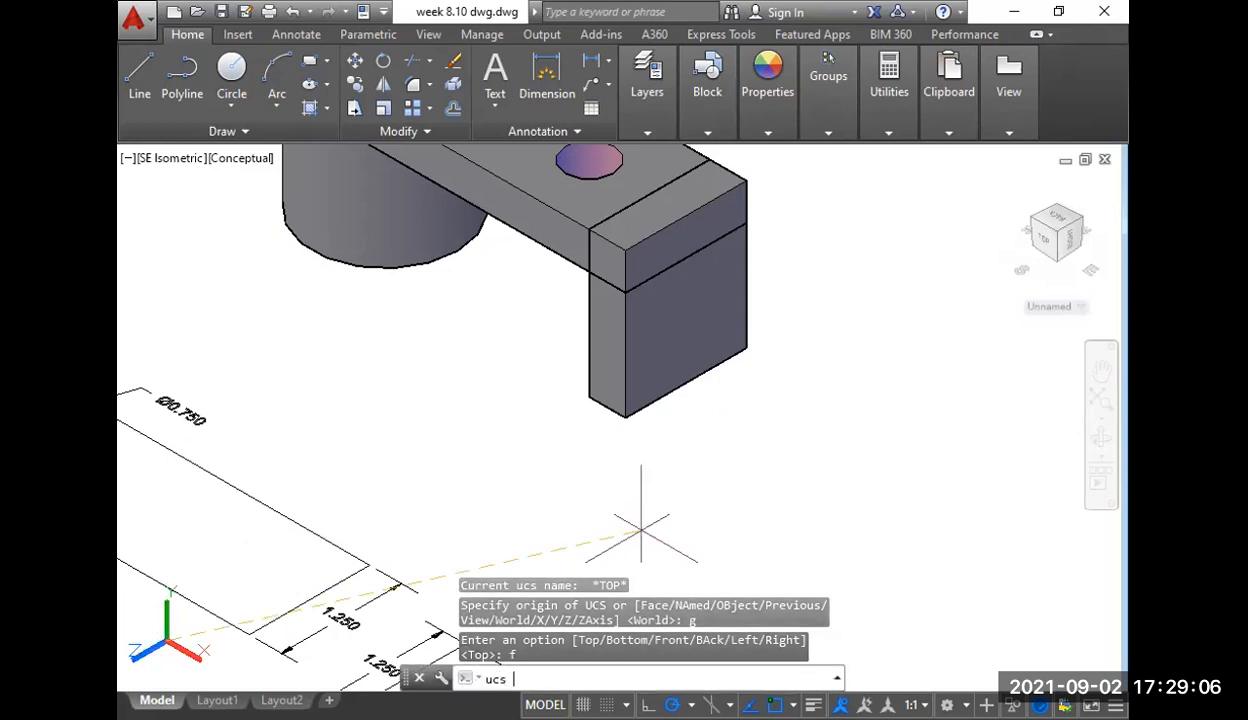
{"action": "key", "text": "Return"}
{"action": "type", "text": "g"}
{"action": "key", "text": "Return"}
{"action": "type", "text": "l"}
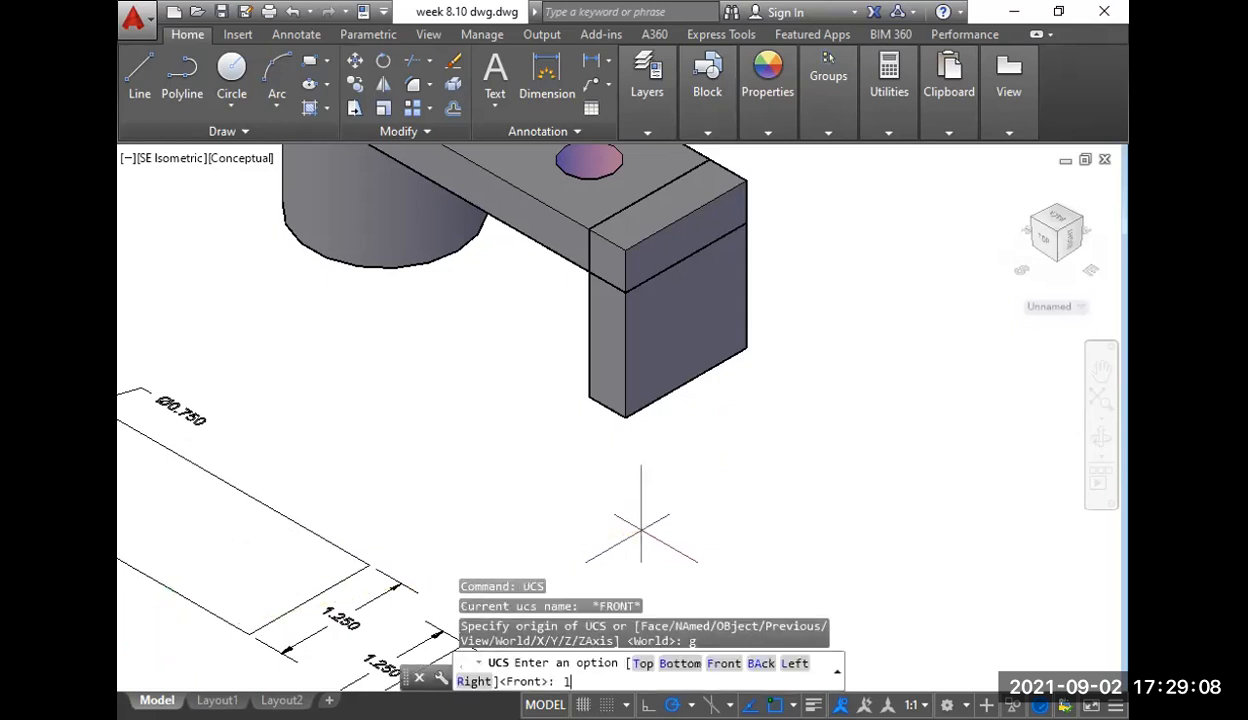
{"action": "key", "text": "Return"}
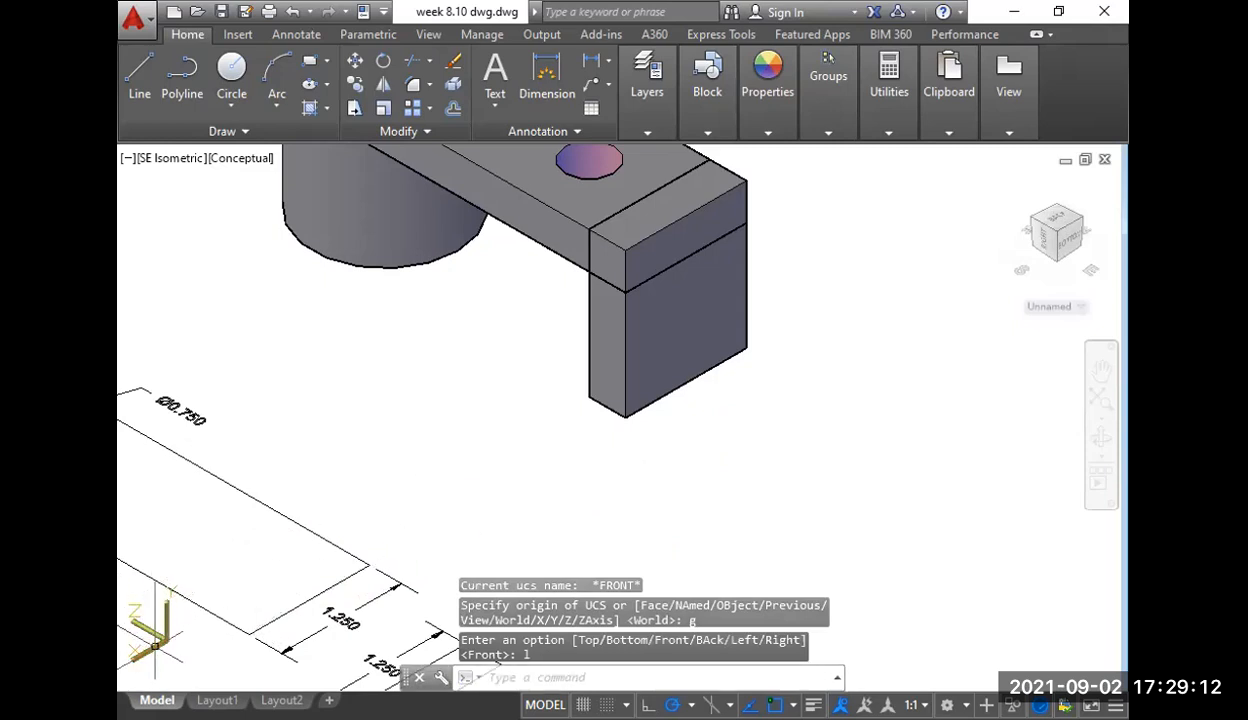
- Draw an upright circle of radius about 0.362 in the empty space below the end block
{"action": "scroll", "coordinate": [150, 658], "scroll_direction": "up", "scroll_amount": 2}
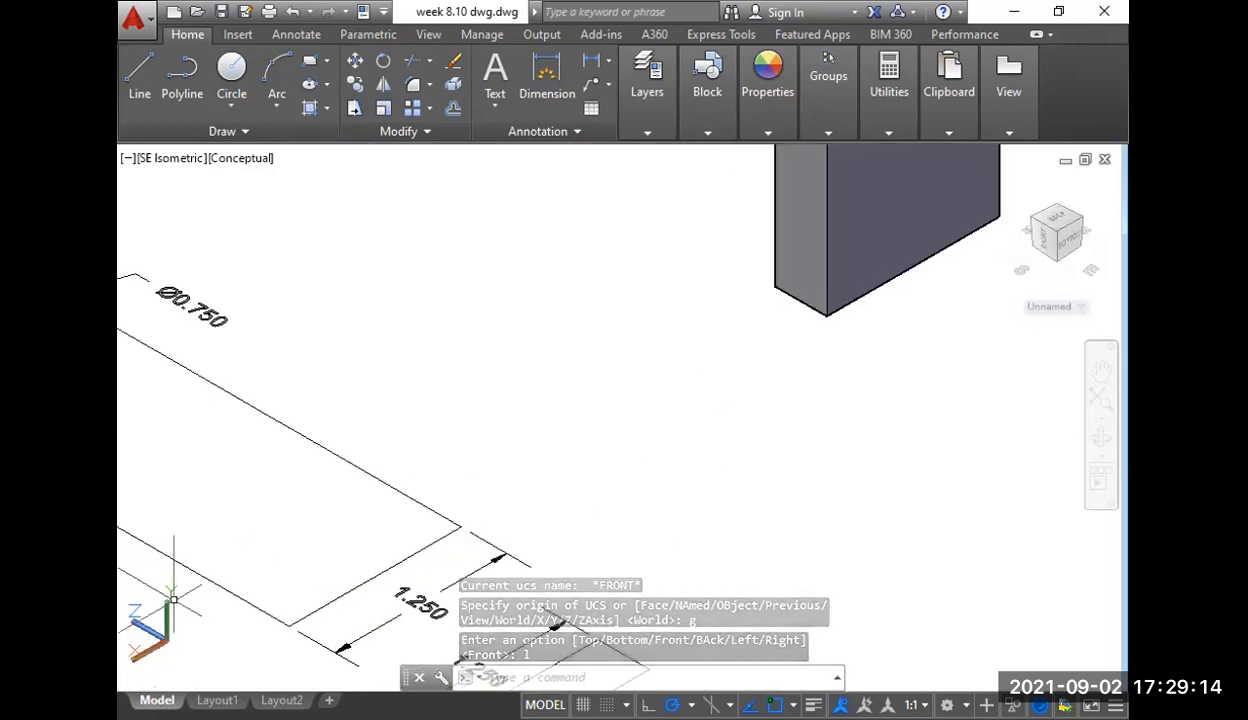
{"action": "scroll", "coordinate": [765, 355], "scroll_direction": "down", "scroll_amount": 4}
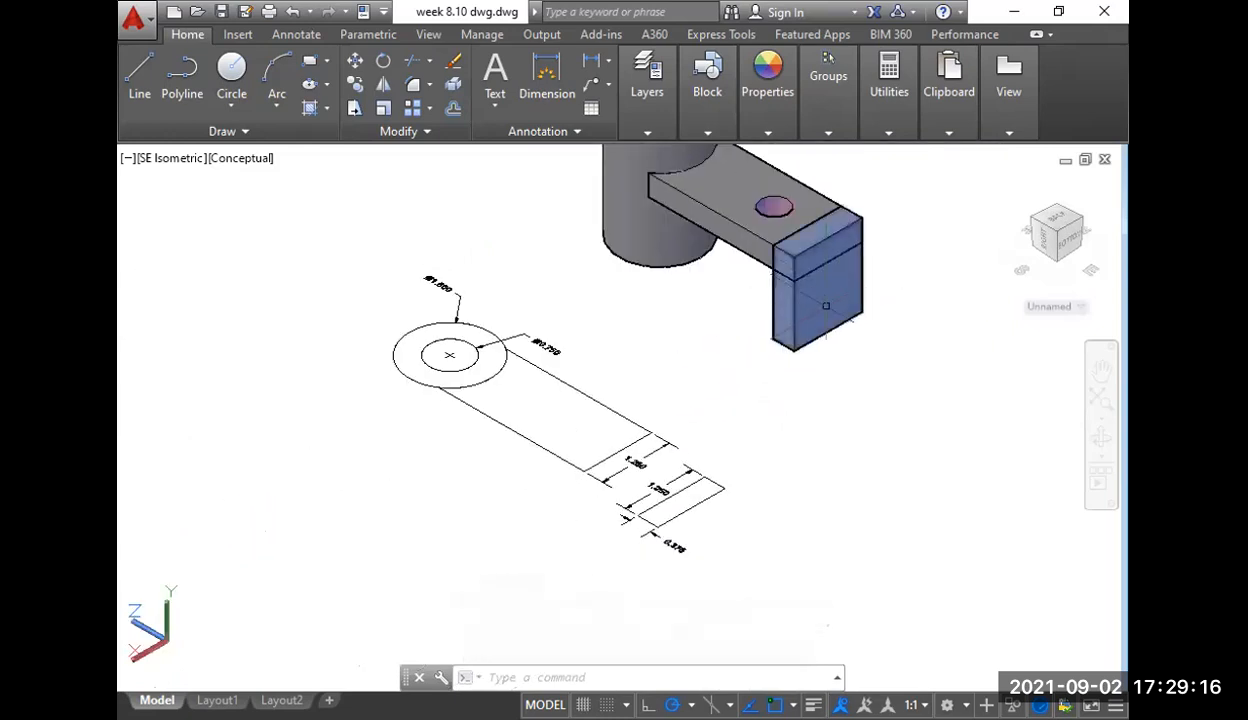
{"action": "scroll", "coordinate": [836, 296], "scroll_direction": "up", "scroll_amount": 3}
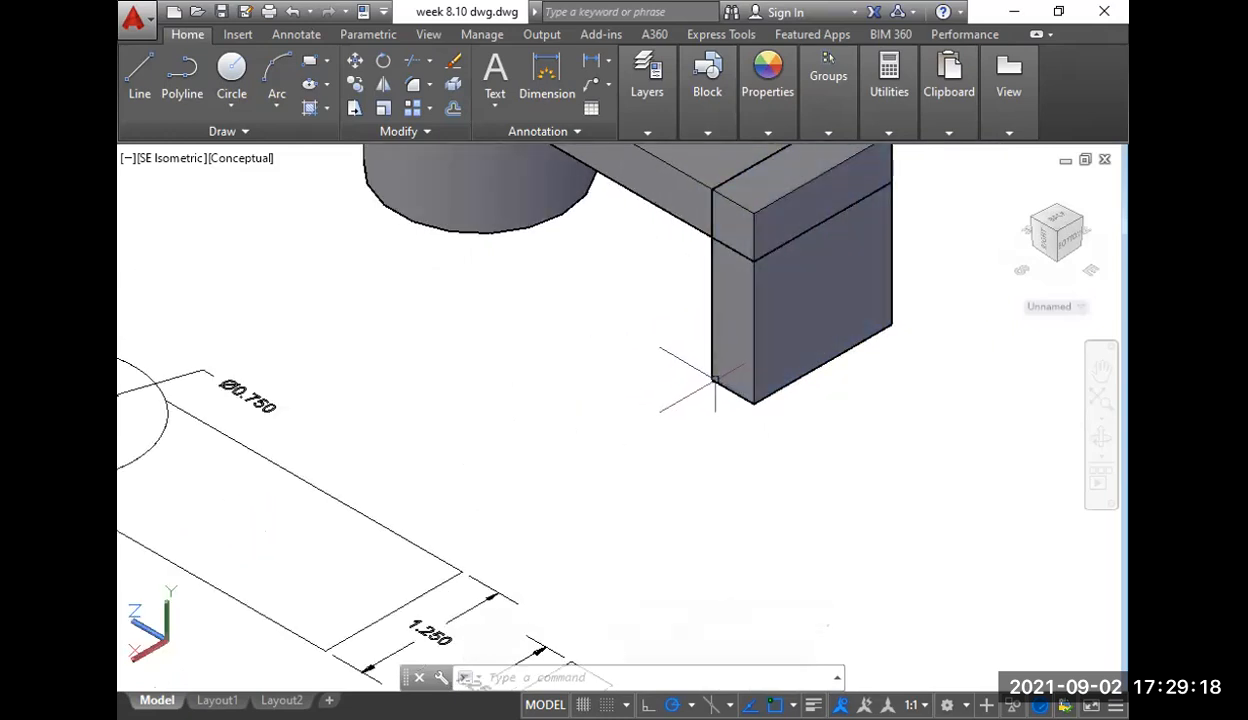
{"action": "scroll", "coordinate": [717, 378], "scroll_direction": "down", "scroll_amount": 2}
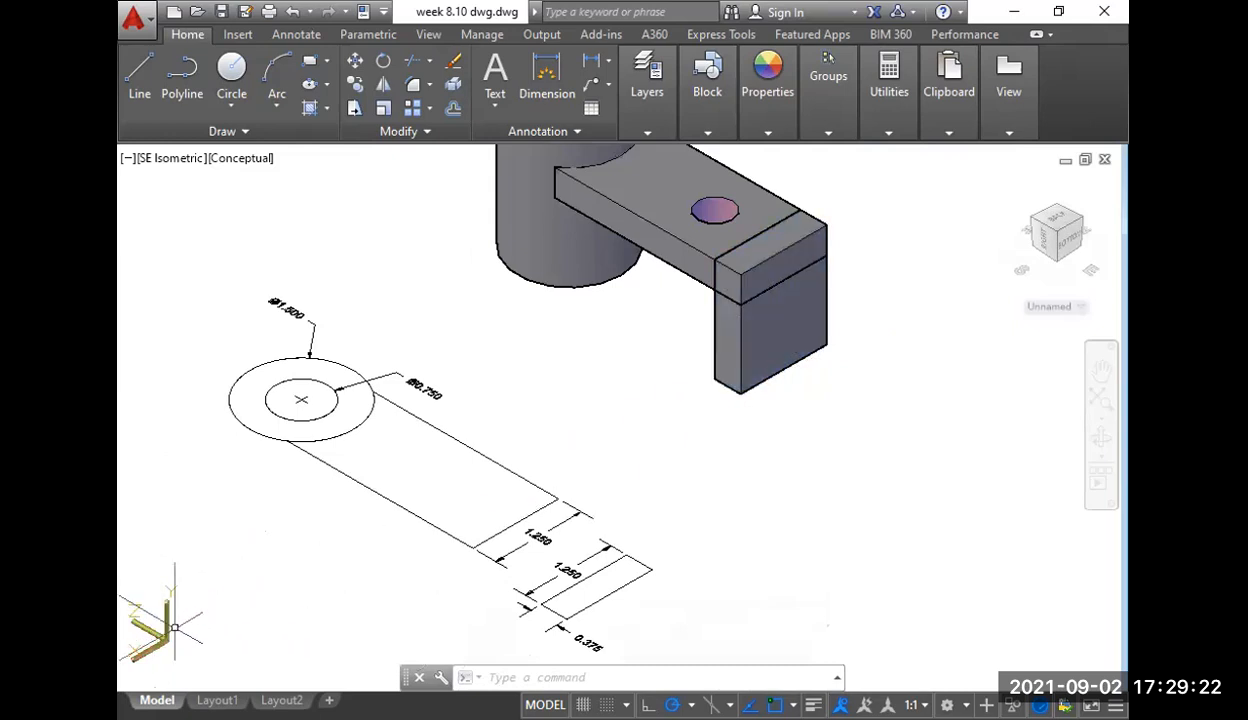
{"action": "type", "text": "c"}
{"action": "key", "text": "Return"}
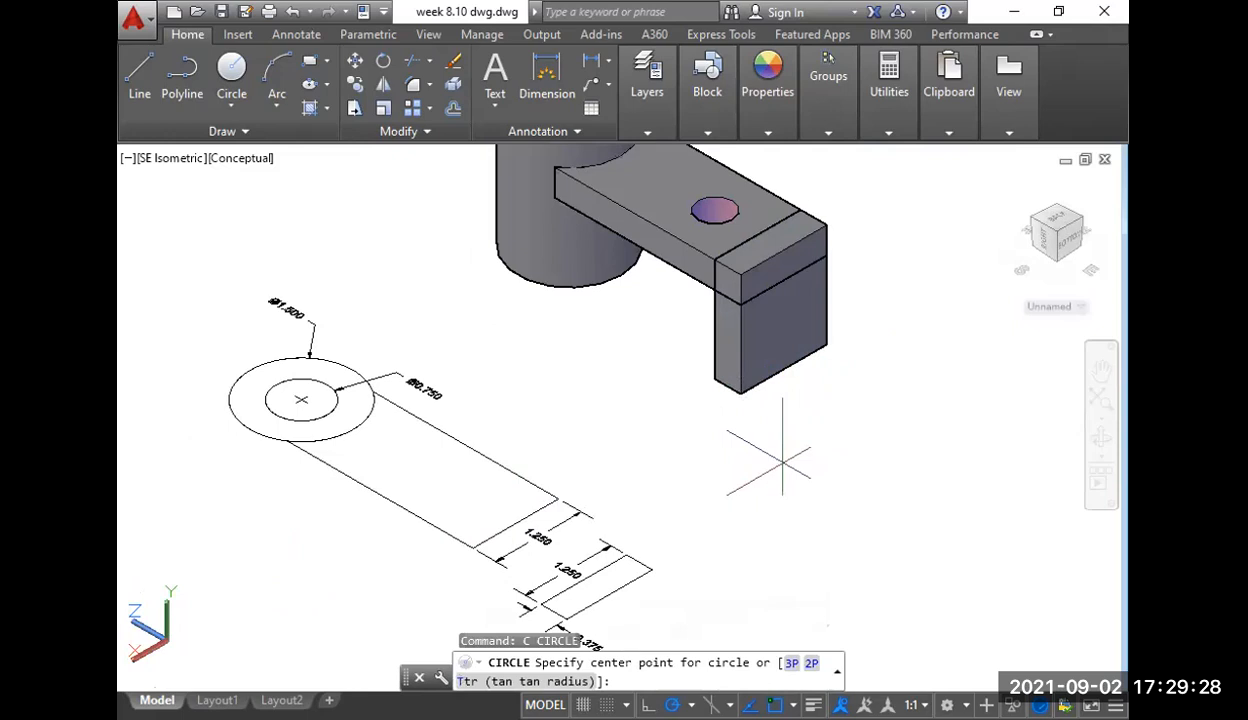
{"action": "left_click", "coordinate": [783, 462]}
{"action": "type", "text": ".375"}
{"action": "key", "text": "Return"}
- Move the upright circle by its center onto the end block's nearest bottom corner
{"action": "type", "text": "m"}
{"action": "key", "text": "Return"}
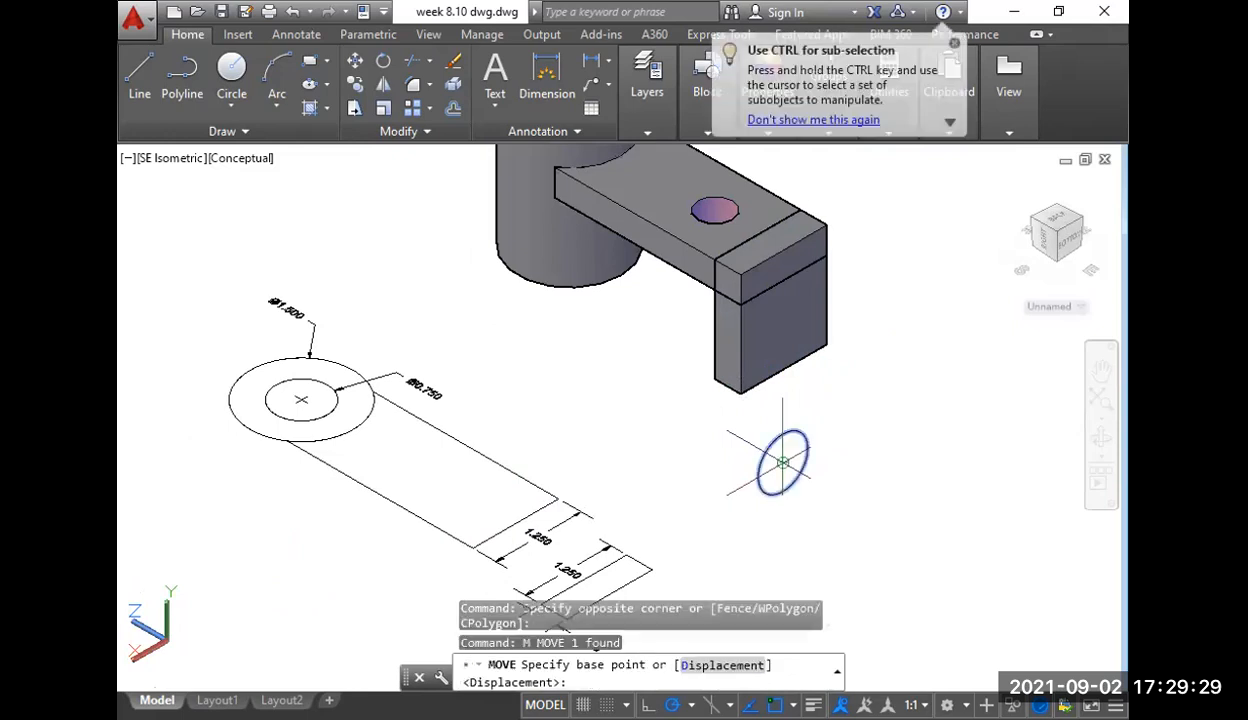
{"action": "left_click", "coordinate": [784, 461]}
{"action": "left_click", "coordinate": [740, 393]}
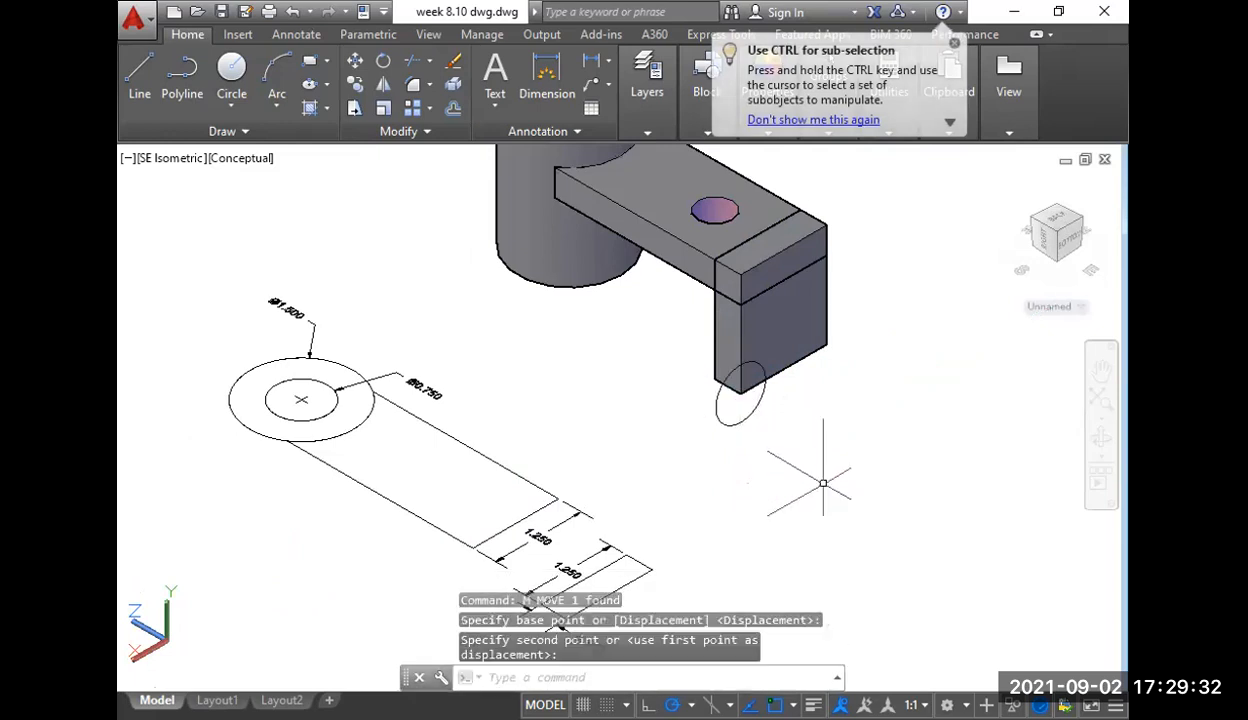
{"action": "key", "text": "Escape"}
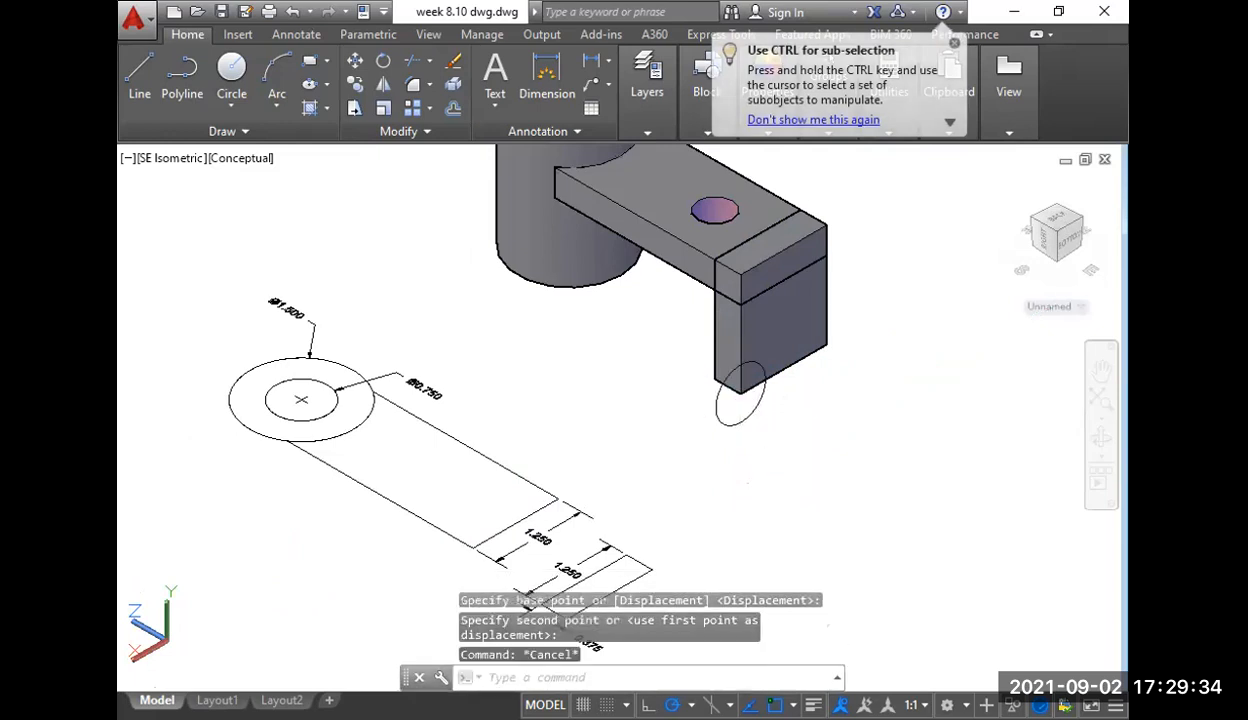
{"action": "key", "text": "Escape"}
- Set the UCS to the Top orthographic orientation
{"action": "type", "text": "ucs"}
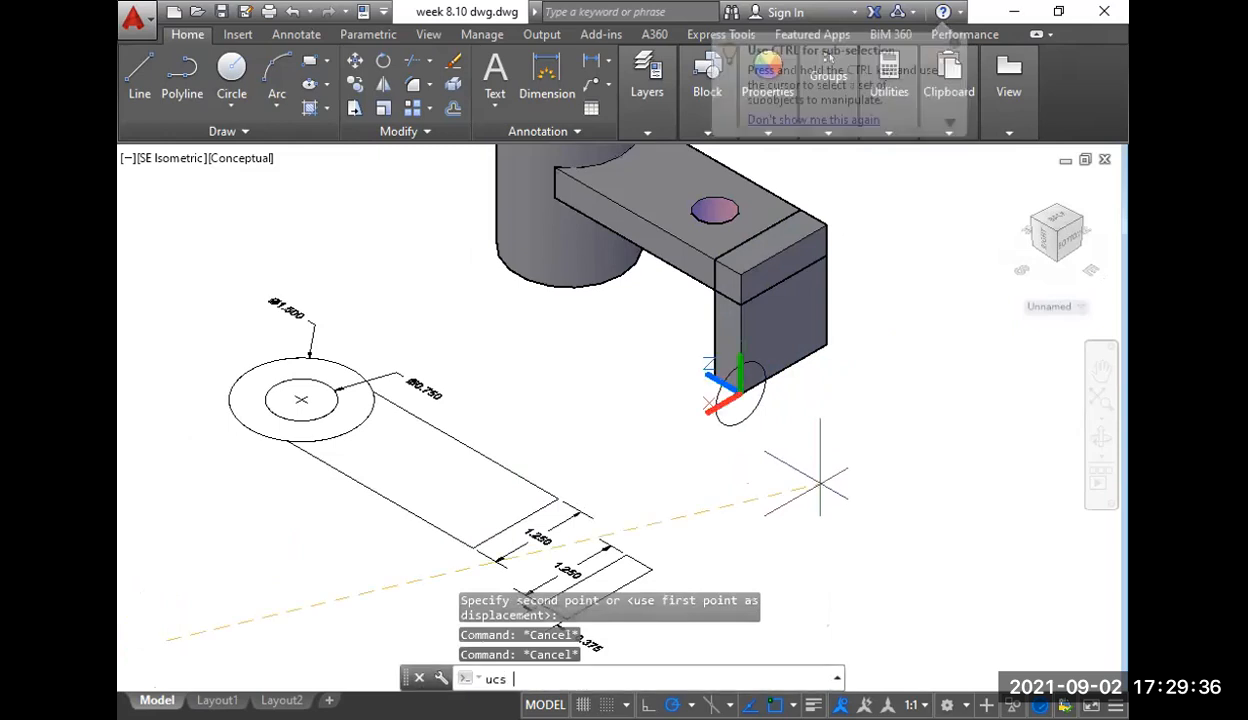
{"action": "key", "text": "Return"}
{"action": "type", "text": "g"}
{"action": "key", "text": "Return"}
{"action": "type", "text": "t"}
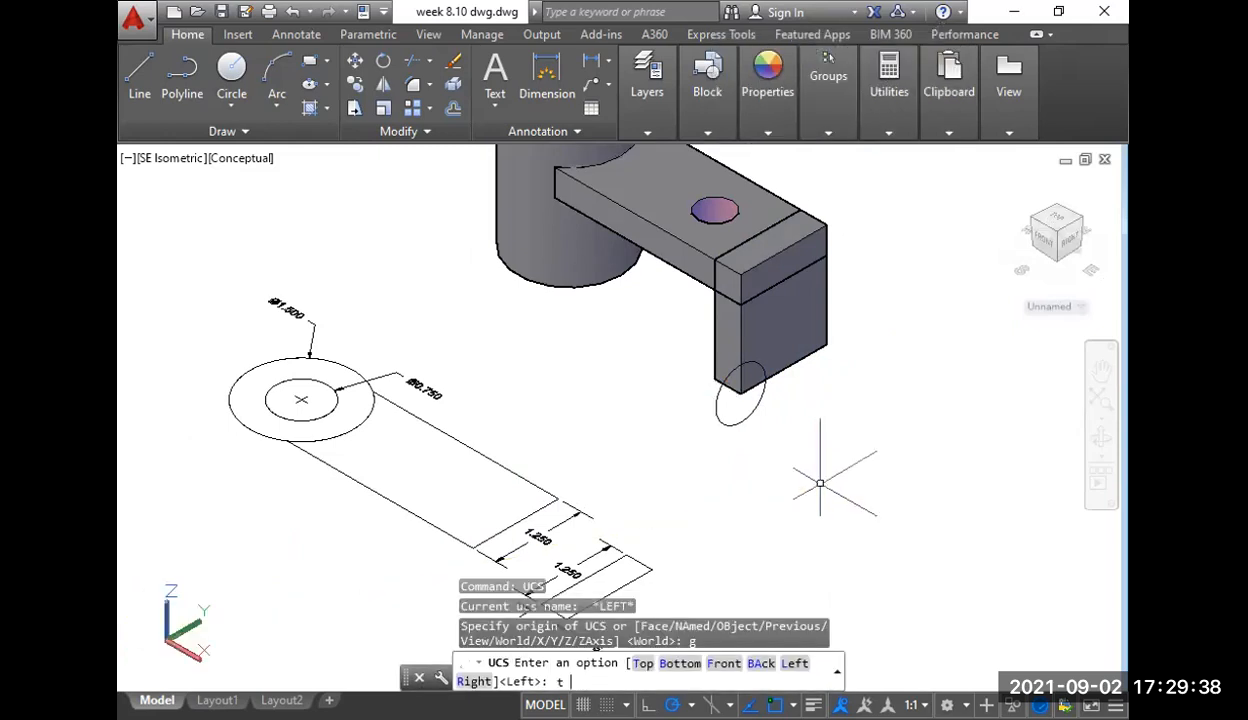
{"action": "key", "text": "Return"}
- Draw a flat circle of radius 0.362 below the end block and move it just under the upright circle
{"action": "type", "text": "c"}
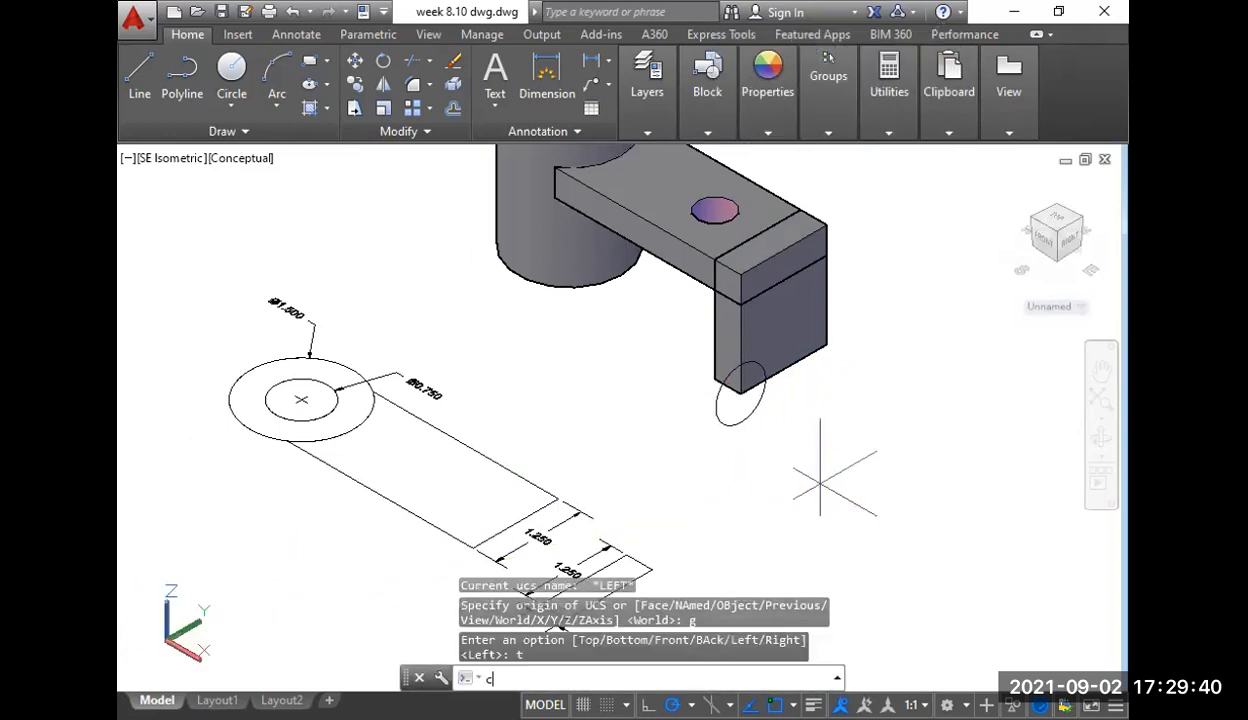
{"action": "key", "text": "Return"}
{"action": "left_click", "coordinate": [816, 443]}
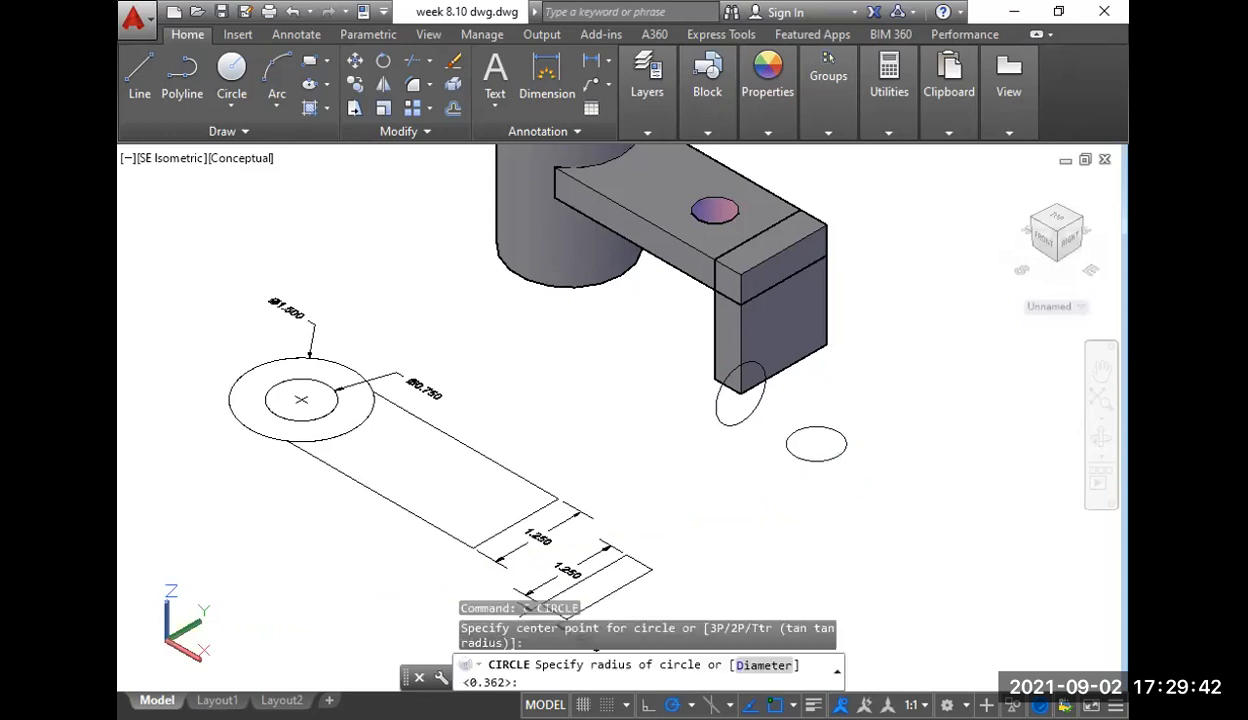
{"action": "key", "text": "Return"}
{"action": "left_click_drag", "start_coordinate": [845, 465], "coordinate": [823, 455]}
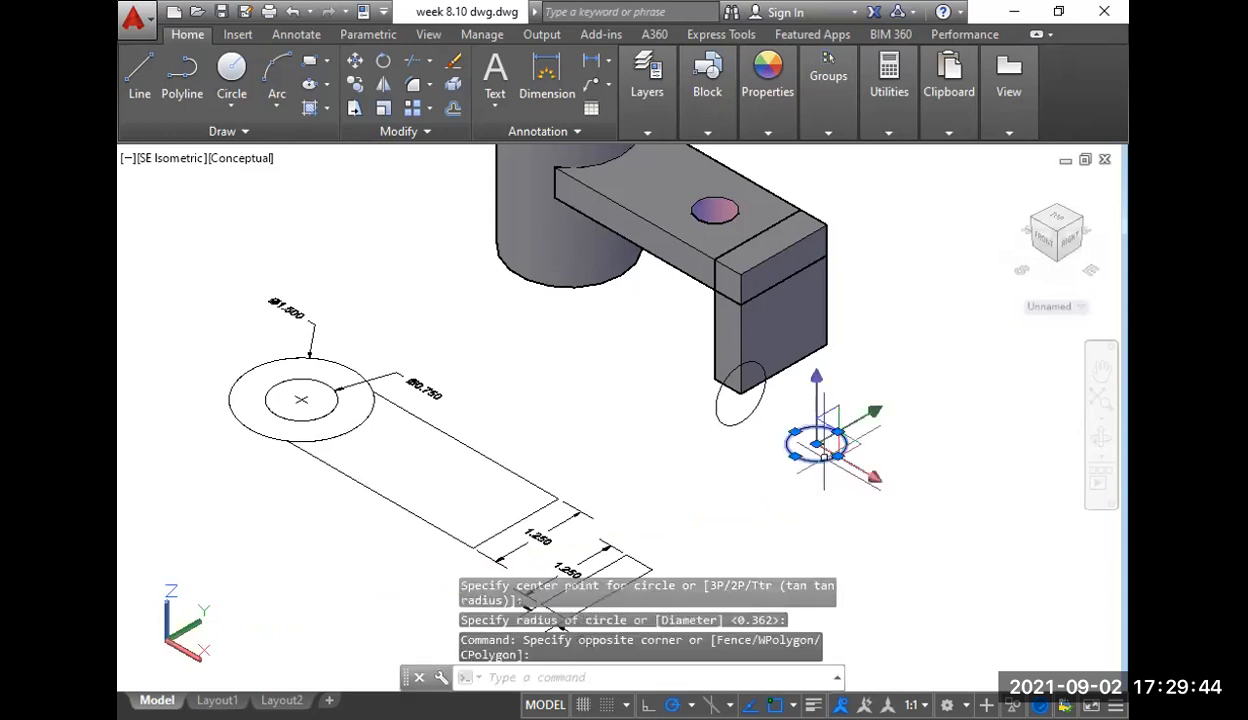
{"action": "type", "text": "m"}
{"action": "key", "text": "Return"}
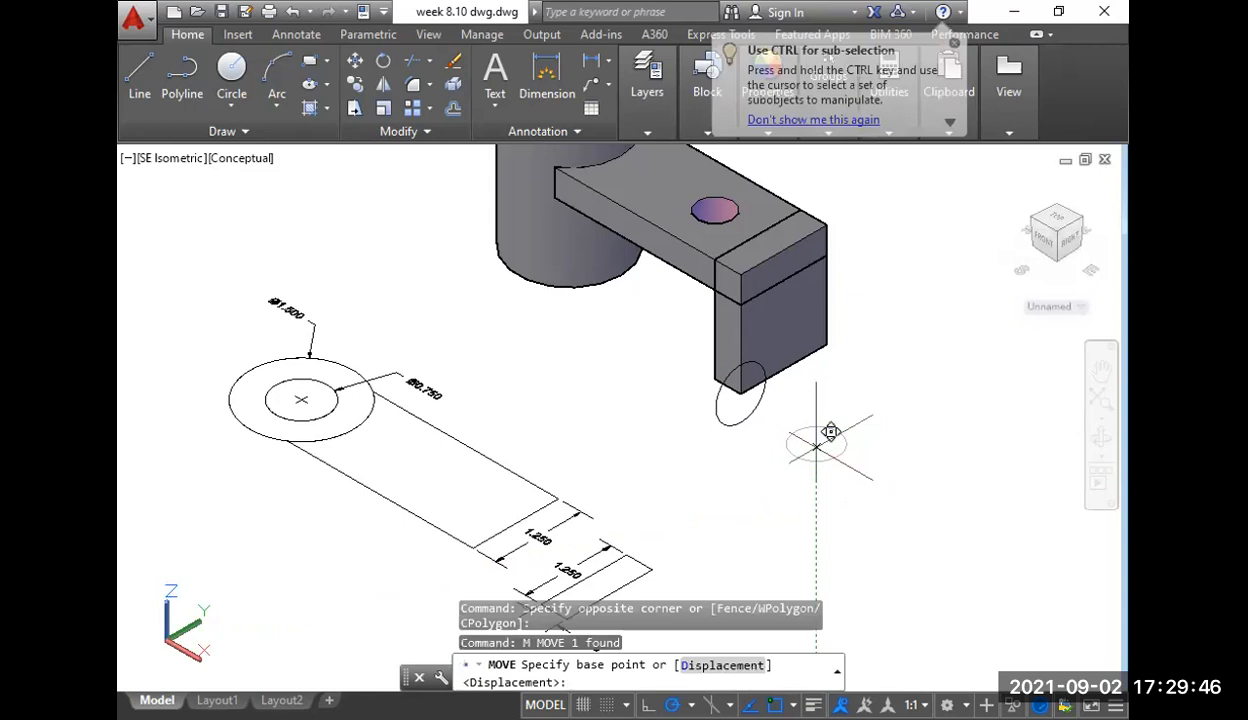
{"action": "left_click", "coordinate": [816, 444]}
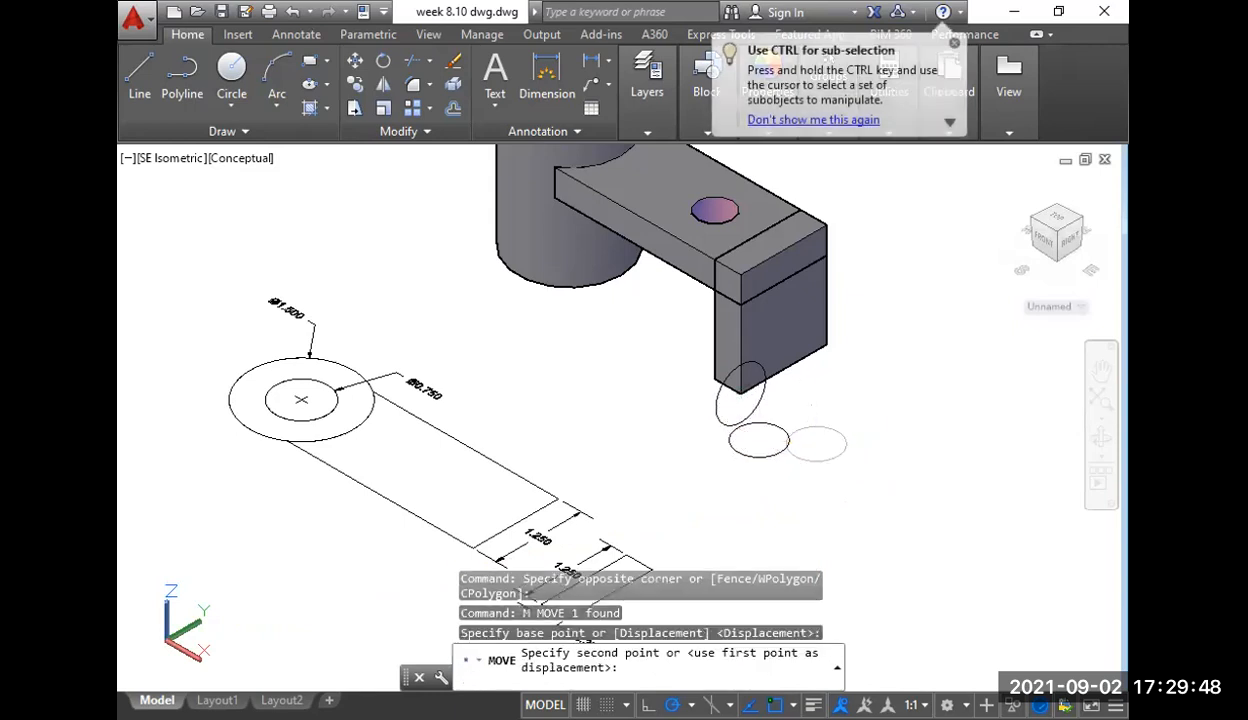
{"action": "left_click", "coordinate": [759, 441]}
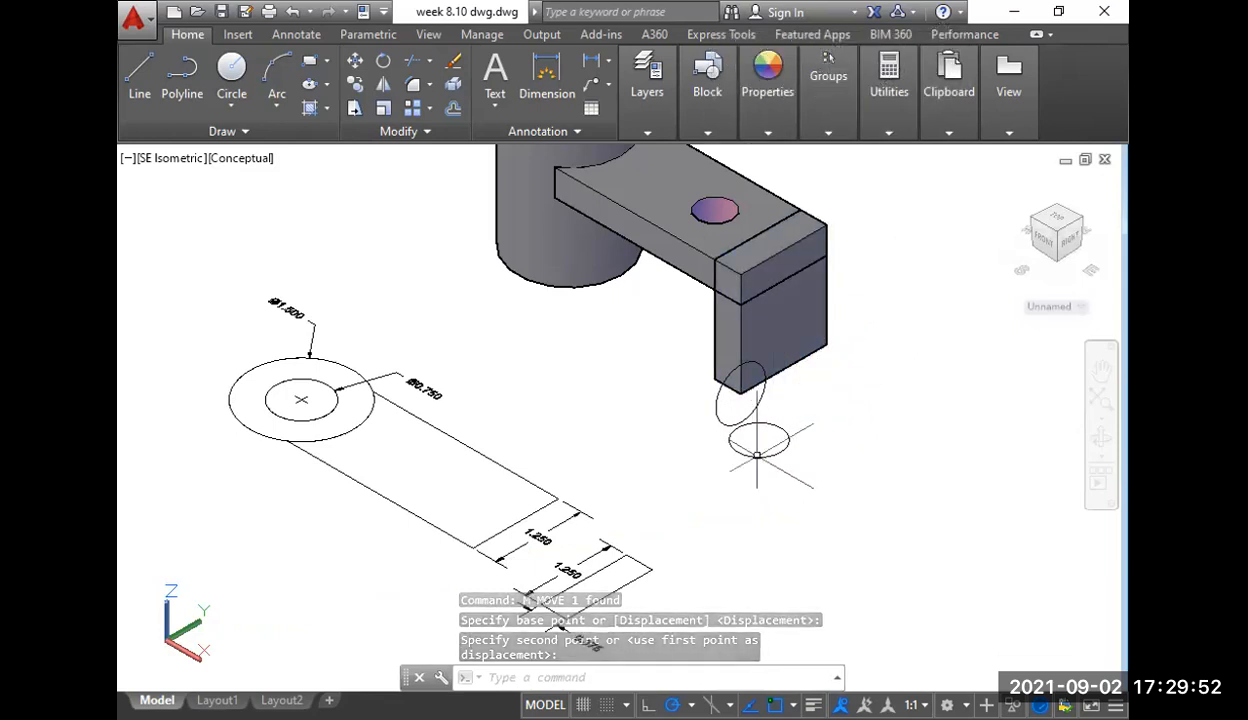
- Erase both the upright and the flat circle below the end block
{"action": "left_click", "coordinate": [781, 478]}
{"action": "left_click", "coordinate": [717, 419]}
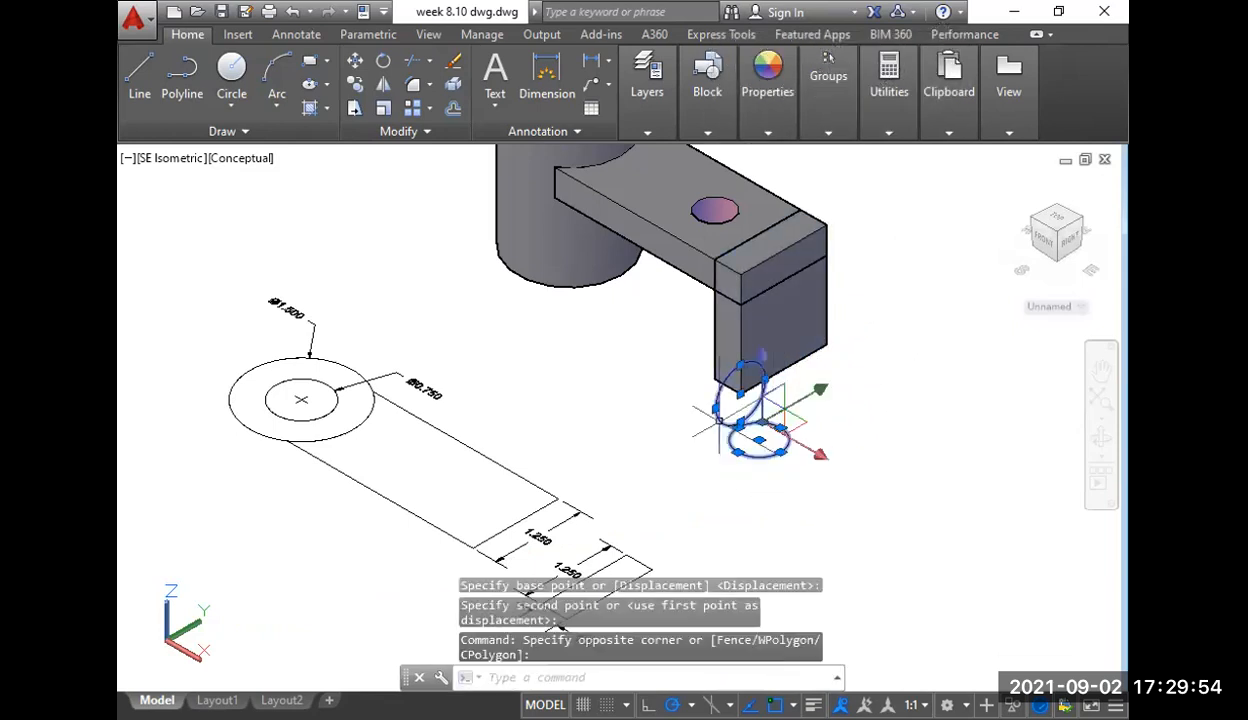
{"action": "key", "text": "Delete"}
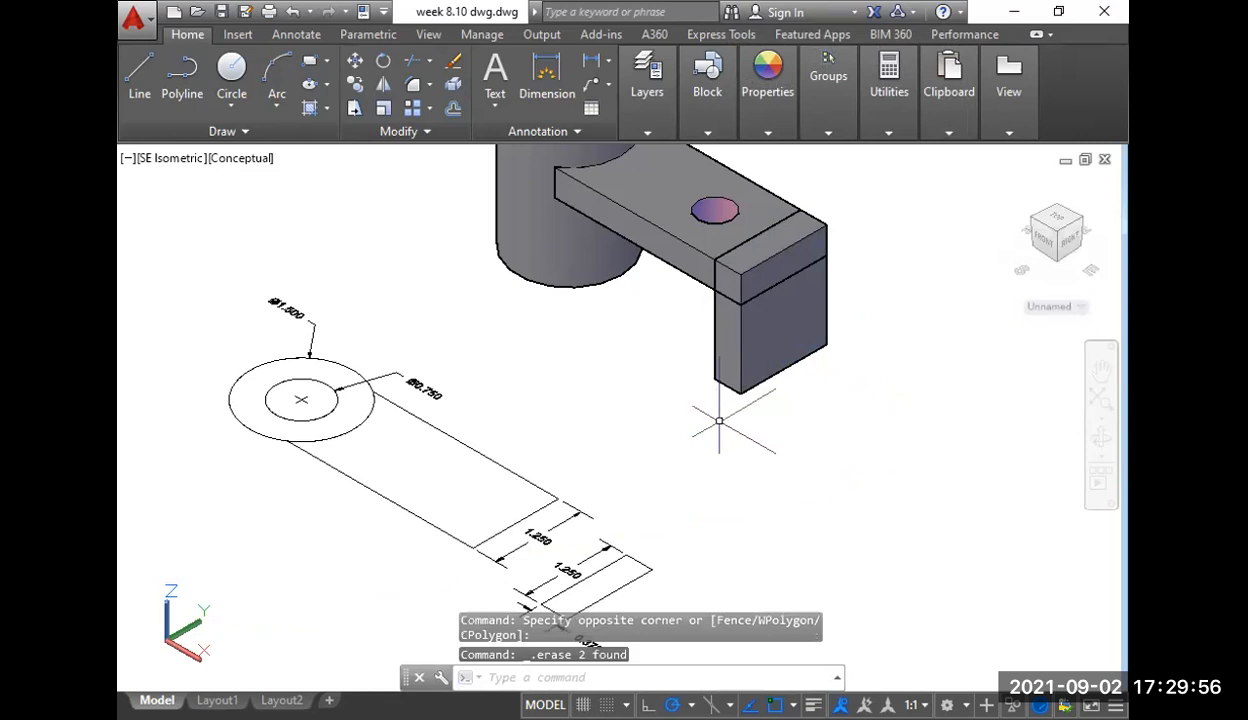
- Set the UCS to the Left orthographic orientation for drawing on the end block's outer face
{"action": "type", "text": "ucs"}
{"action": "key", "text": "space"}
{"action": "type", "text": "g"}
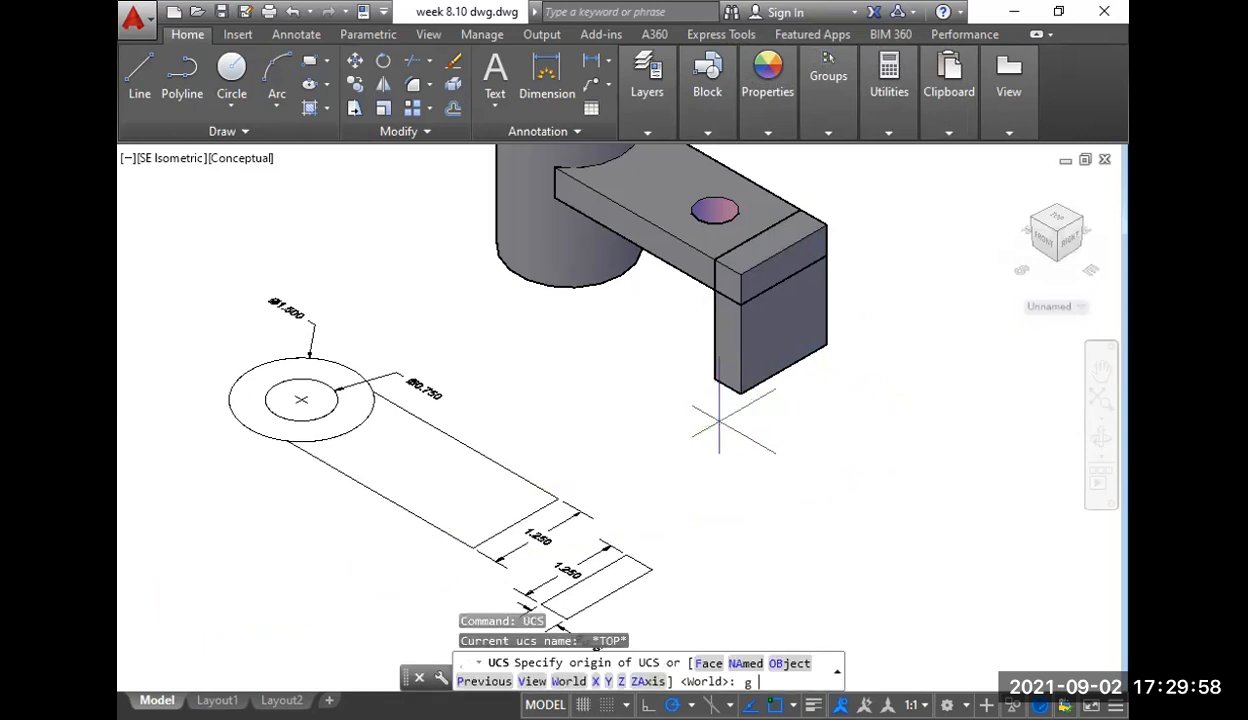
{"action": "key", "text": "space"}
{"action": "type", "text": "l"}
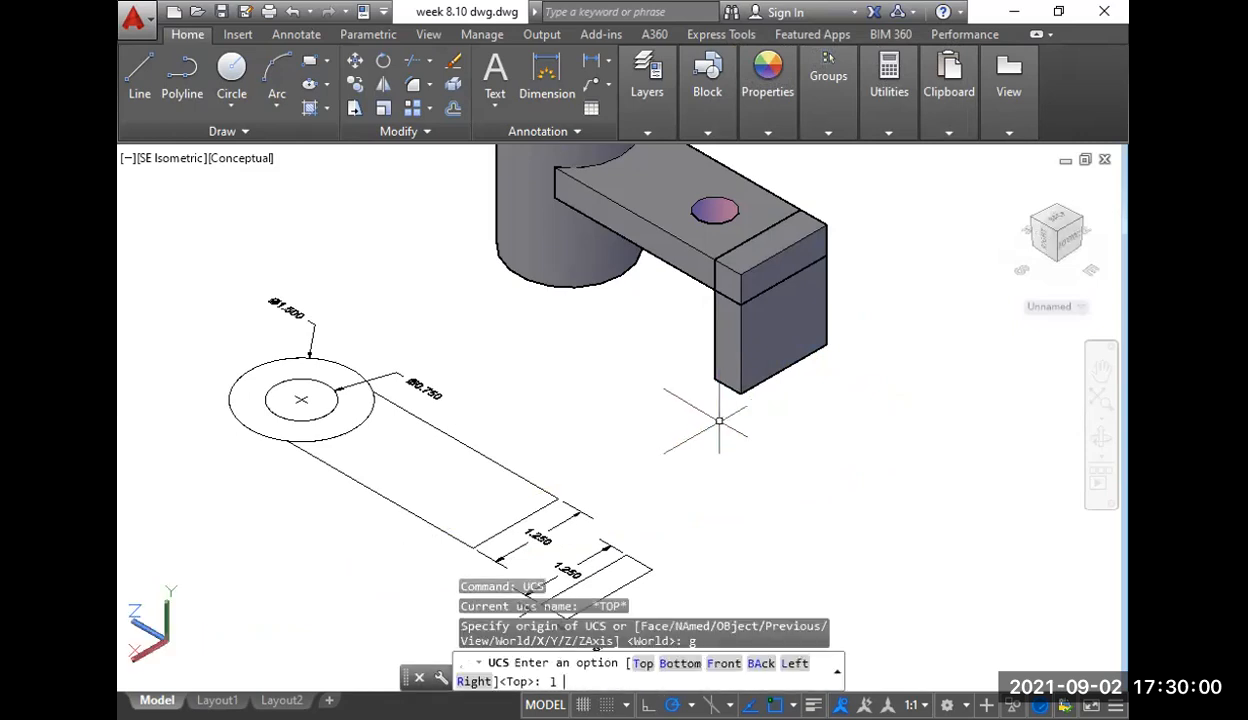
{"action": "key", "text": "Return"}
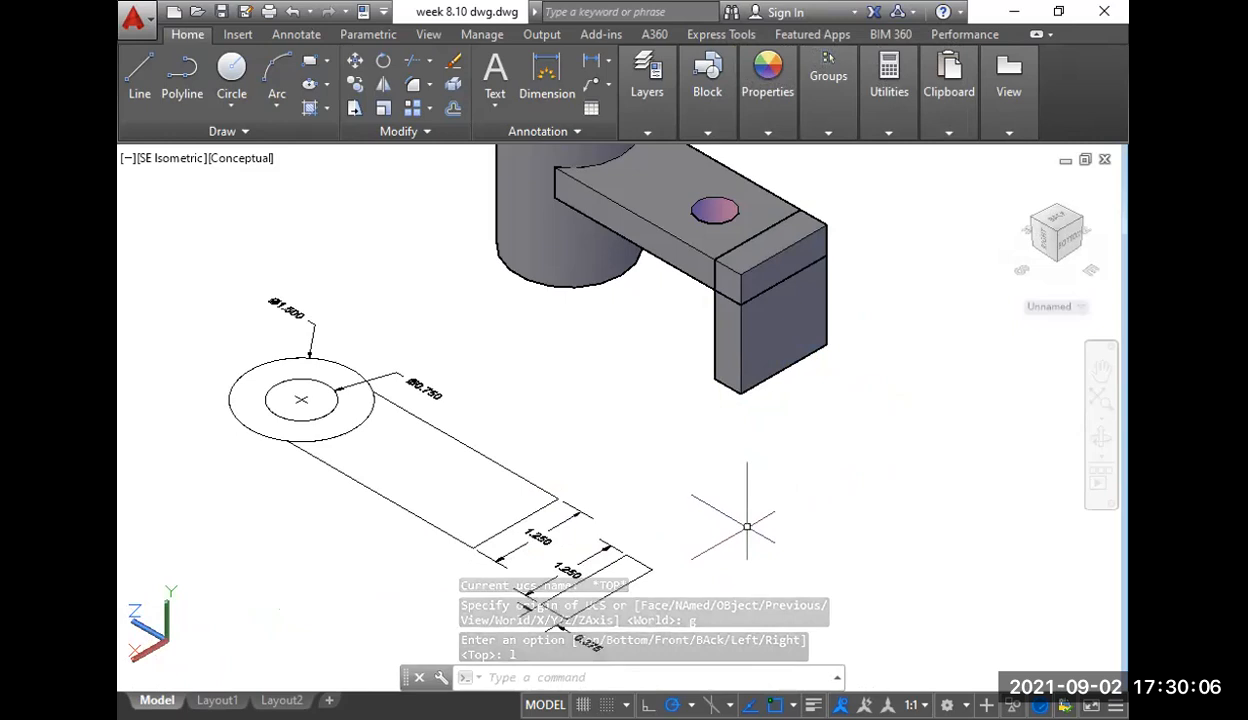
- Draw a .5 vertical line upward from the midpoint of the lower edge on the end block's outer face
{"action": "type", "text": "l"}
{"action": "key", "text": "Return"}
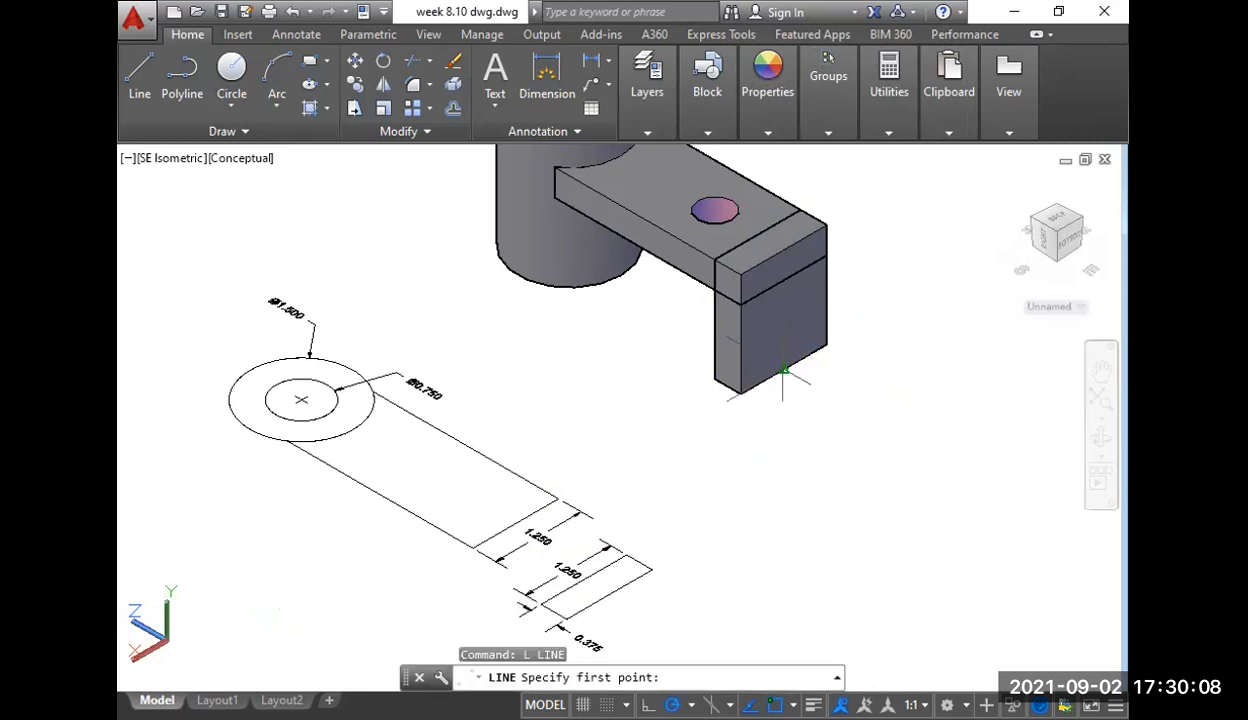
{"action": "left_click", "coordinate": [783, 371]}
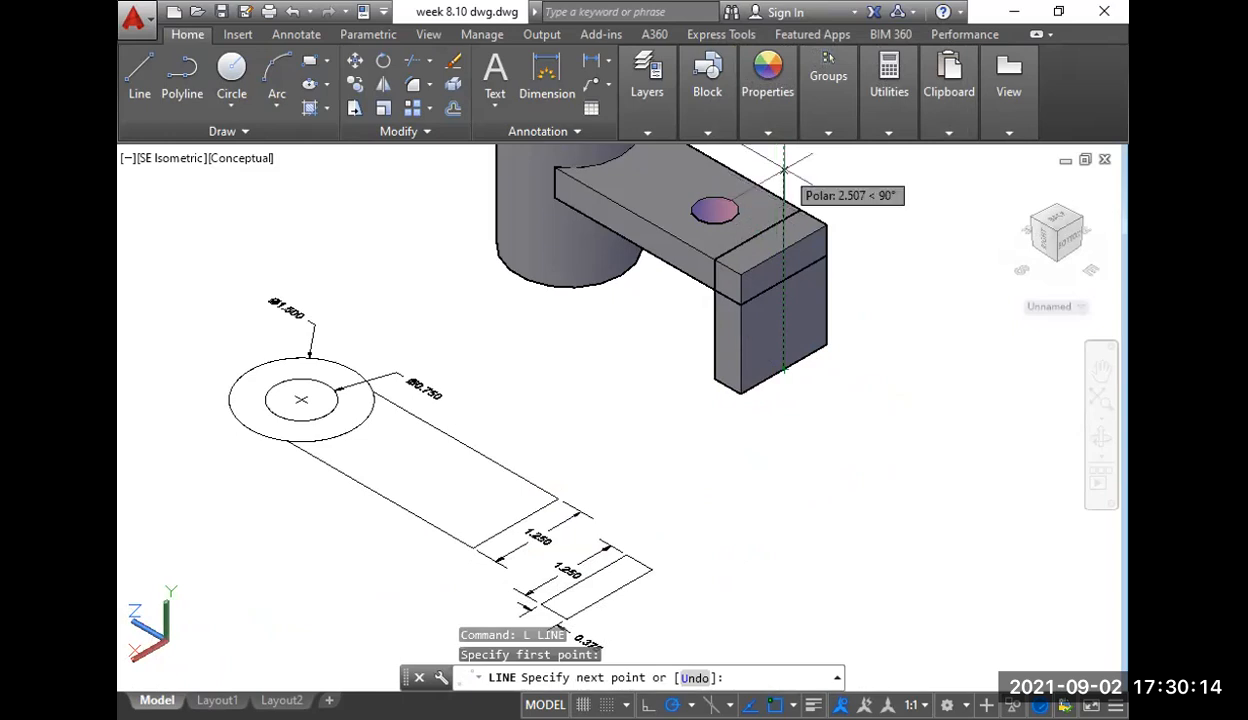
{"action": "type", "text": ".5"}
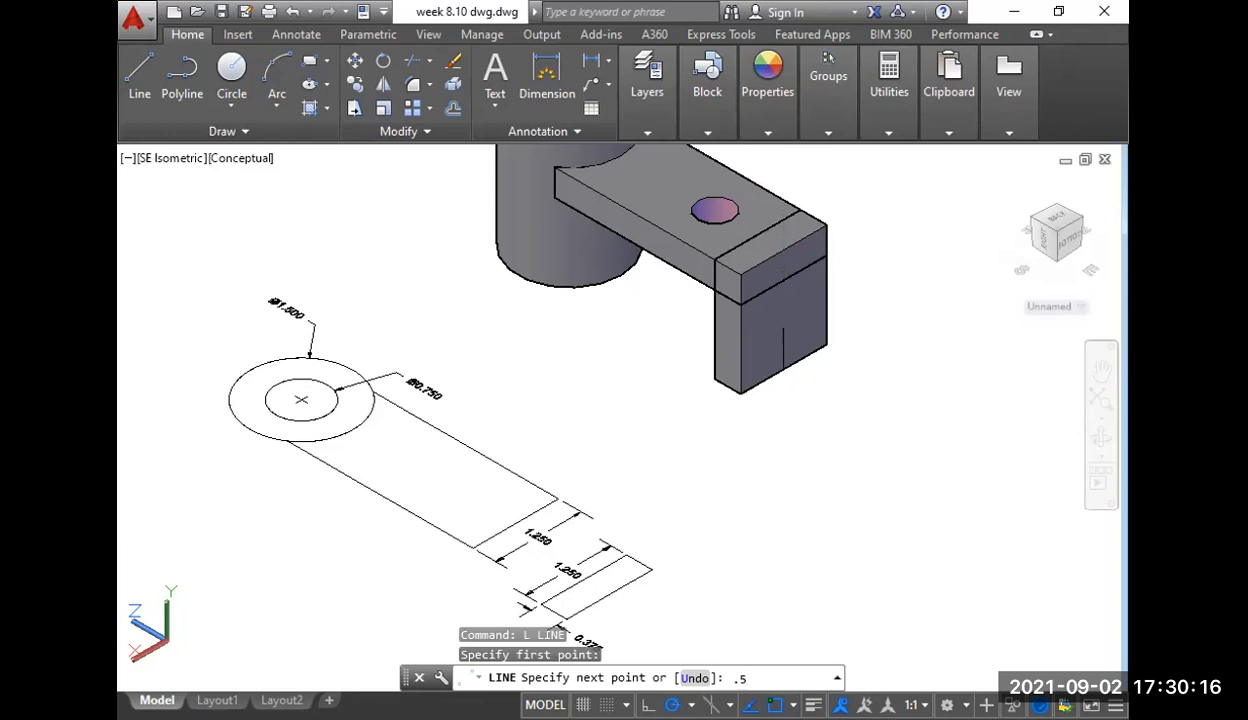
{"action": "key", "text": "Return"}
{"action": "key", "text": "Return"}
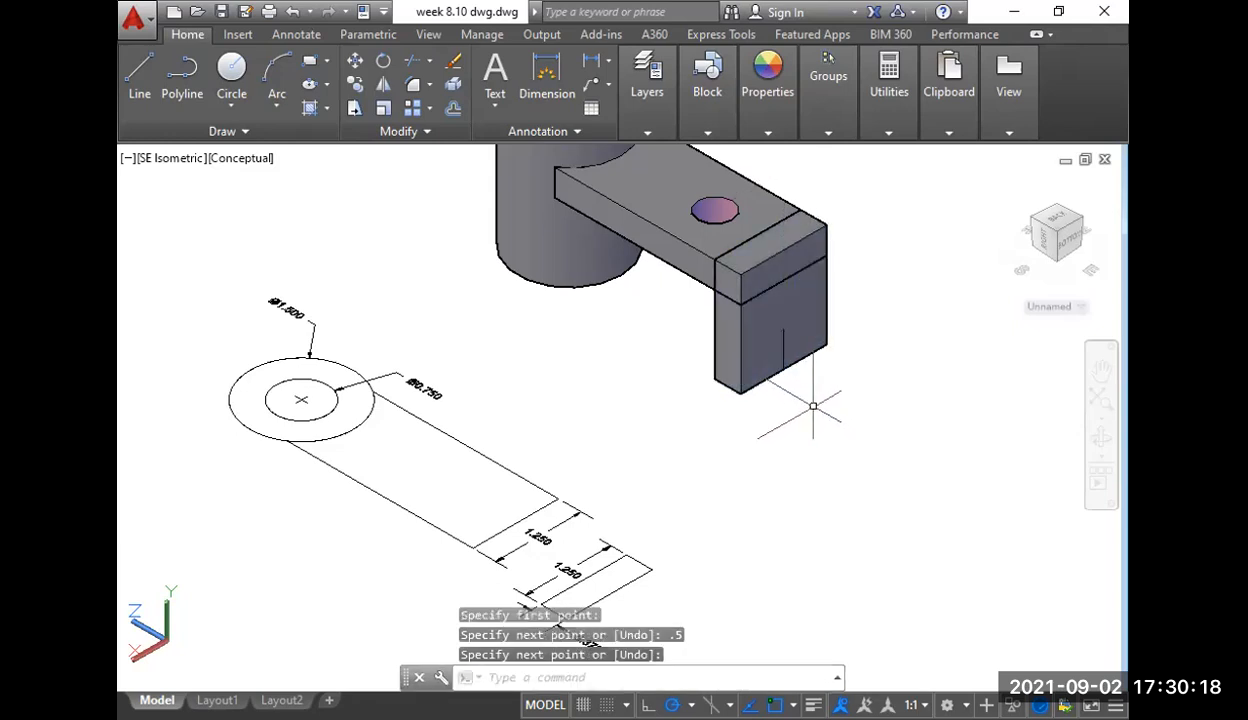
- Draw a circle of diameter .5 on the end block's outer face, centred on the vertical line's upper endpoint
{"action": "scroll", "coordinate": [811, 407], "scroll_direction": "up", "scroll_amount": 2}
{"action": "middle_click_drag", "start_coordinate": [794, 421], "coordinate": [790, 479]}
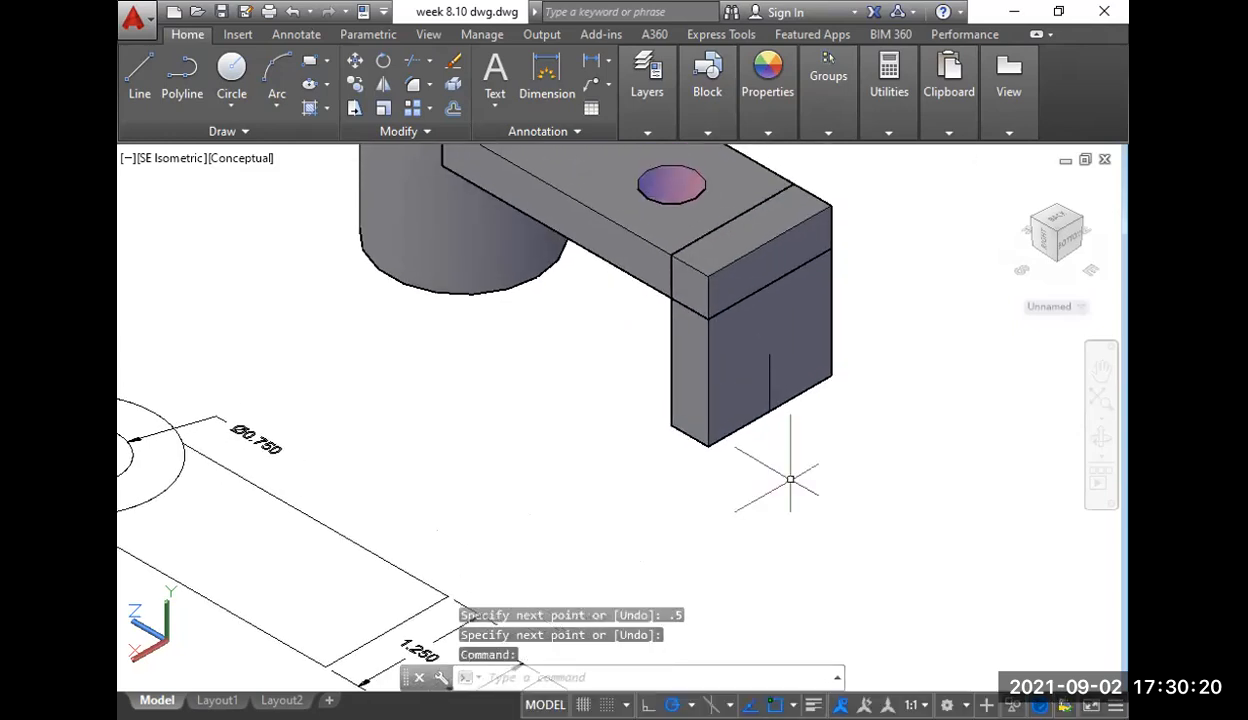
{"action": "type", "text": "c"}
{"action": "key", "text": "Return"}
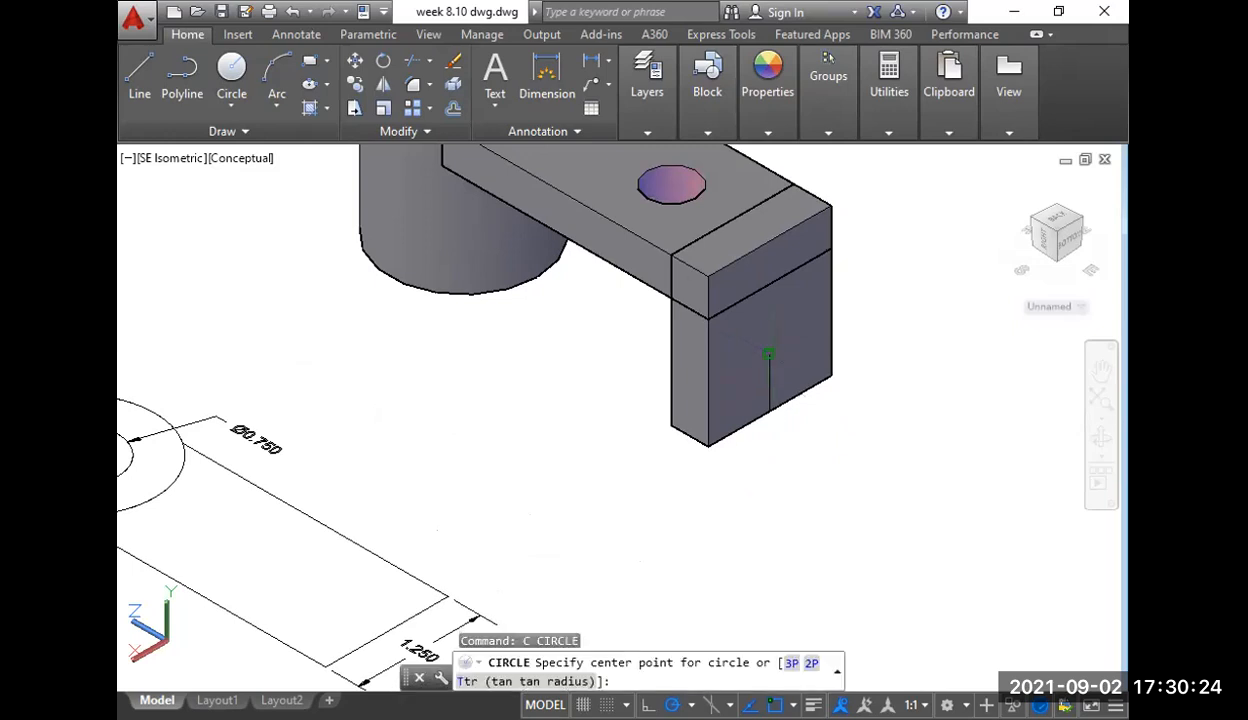
{"action": "left_click", "coordinate": [768, 354]}
{"action": "type", "text": "d"}
{"action": "key", "text": "Return"}
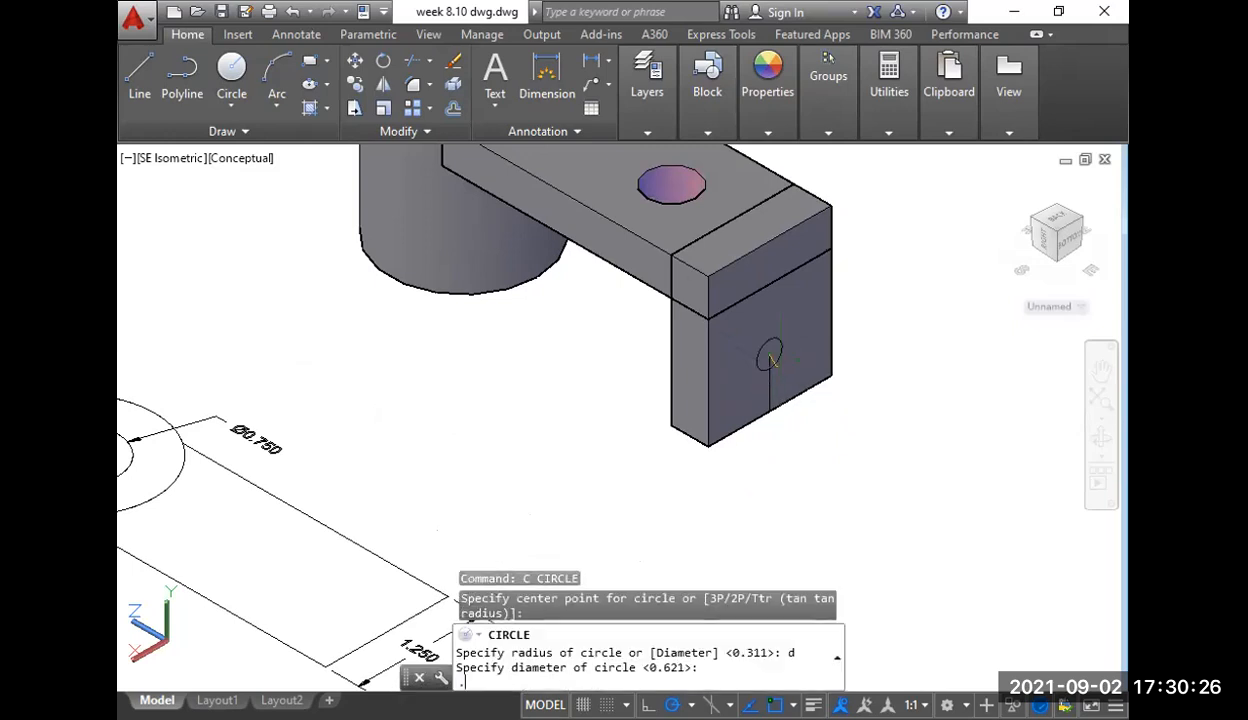
{"action": "key", "text": "Return"}
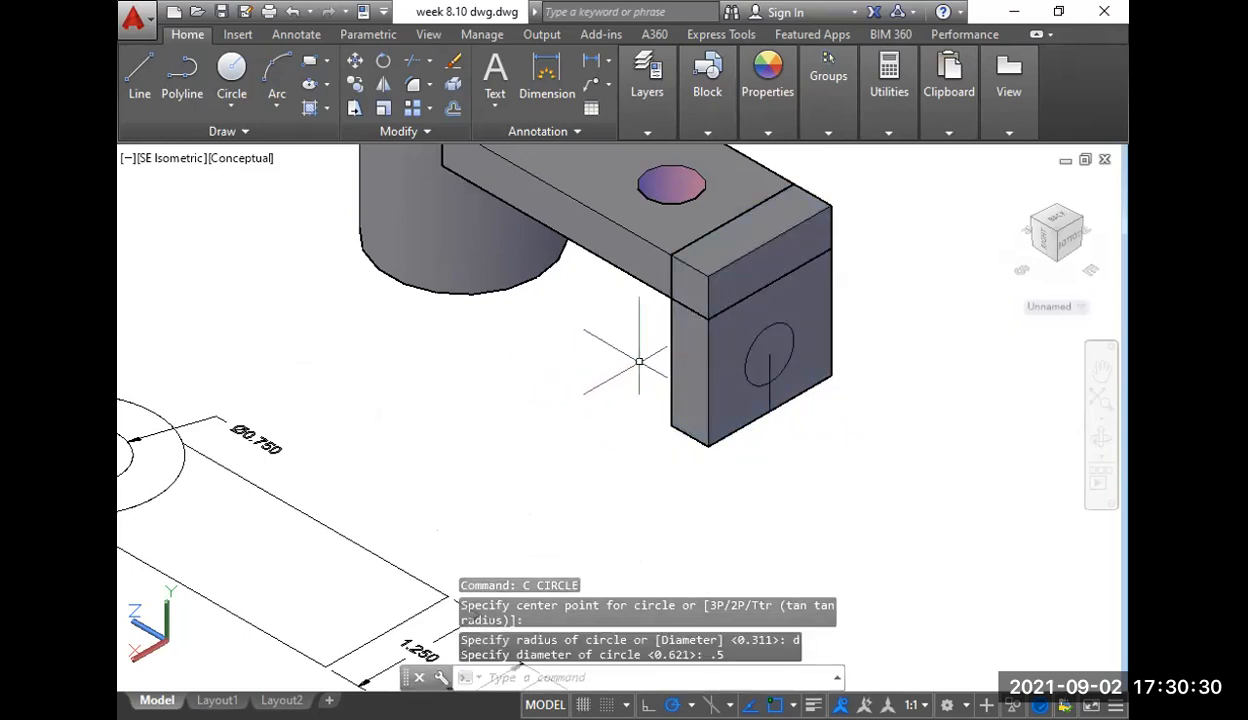
- Erase the vertical construction line below the circle's centre on the end block
{"action": "left_click", "coordinate": [627, 326]}
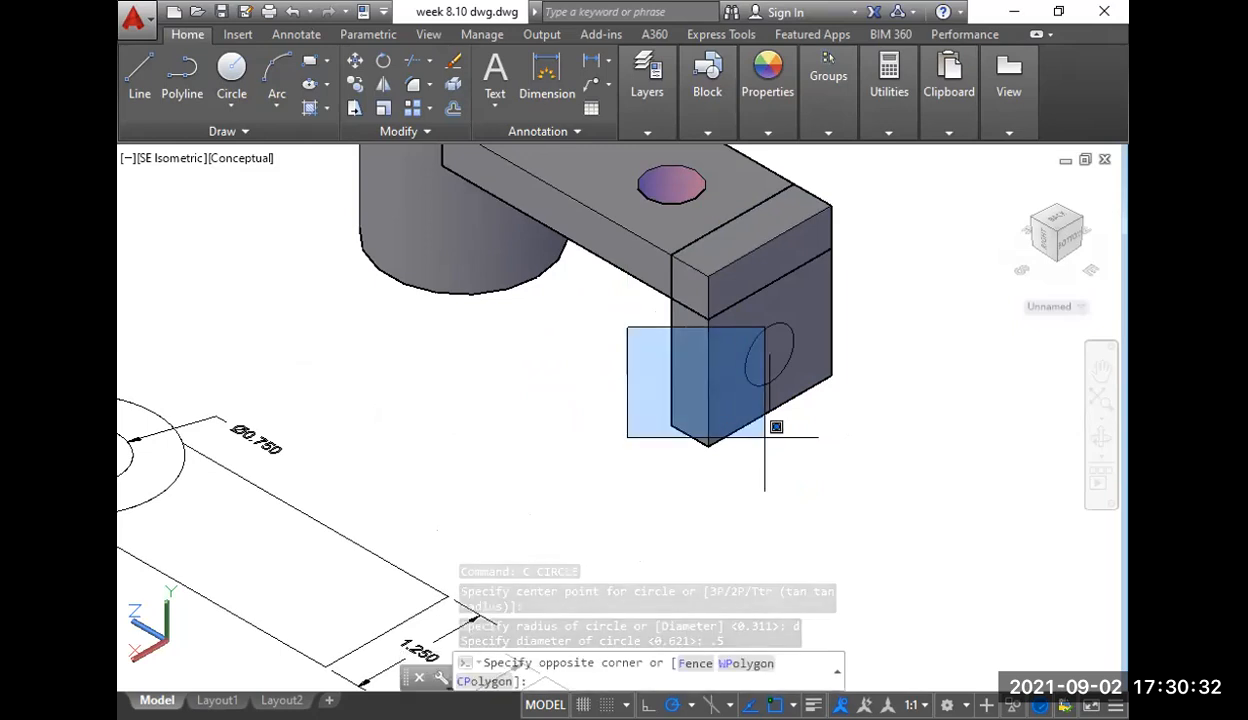
{"action": "left_click", "coordinate": [800, 442]}
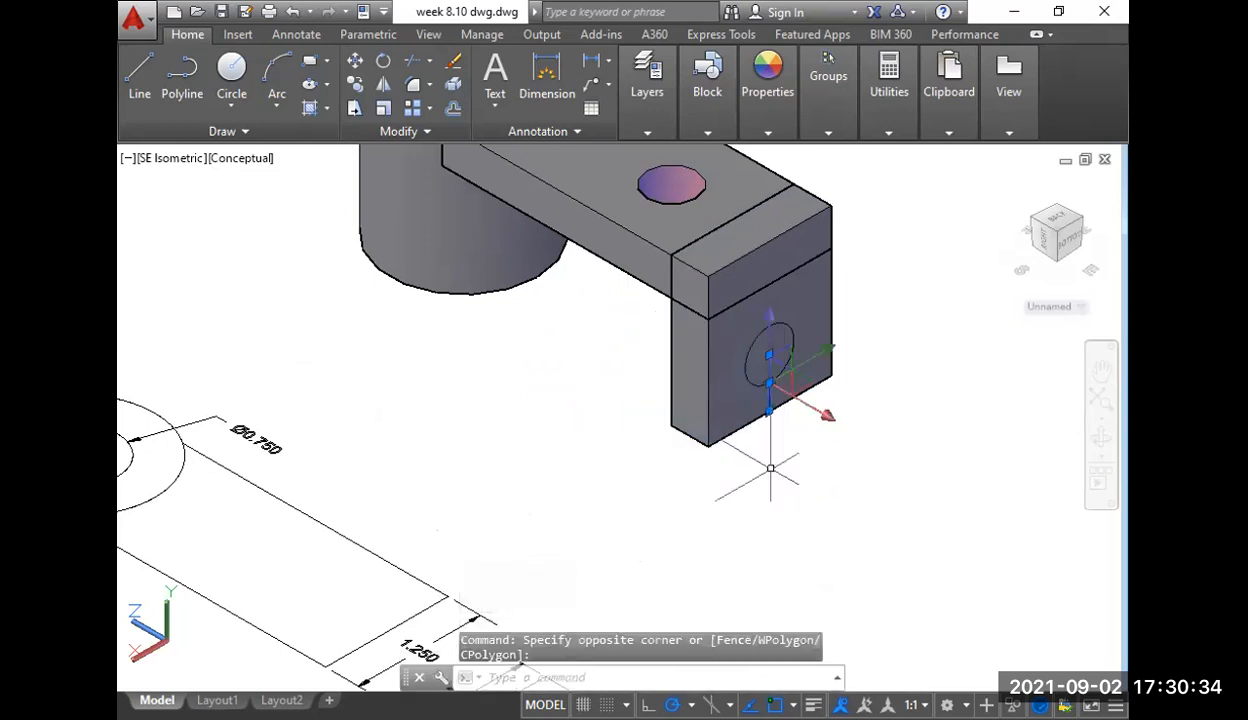
{"action": "key", "text": "Delete"}
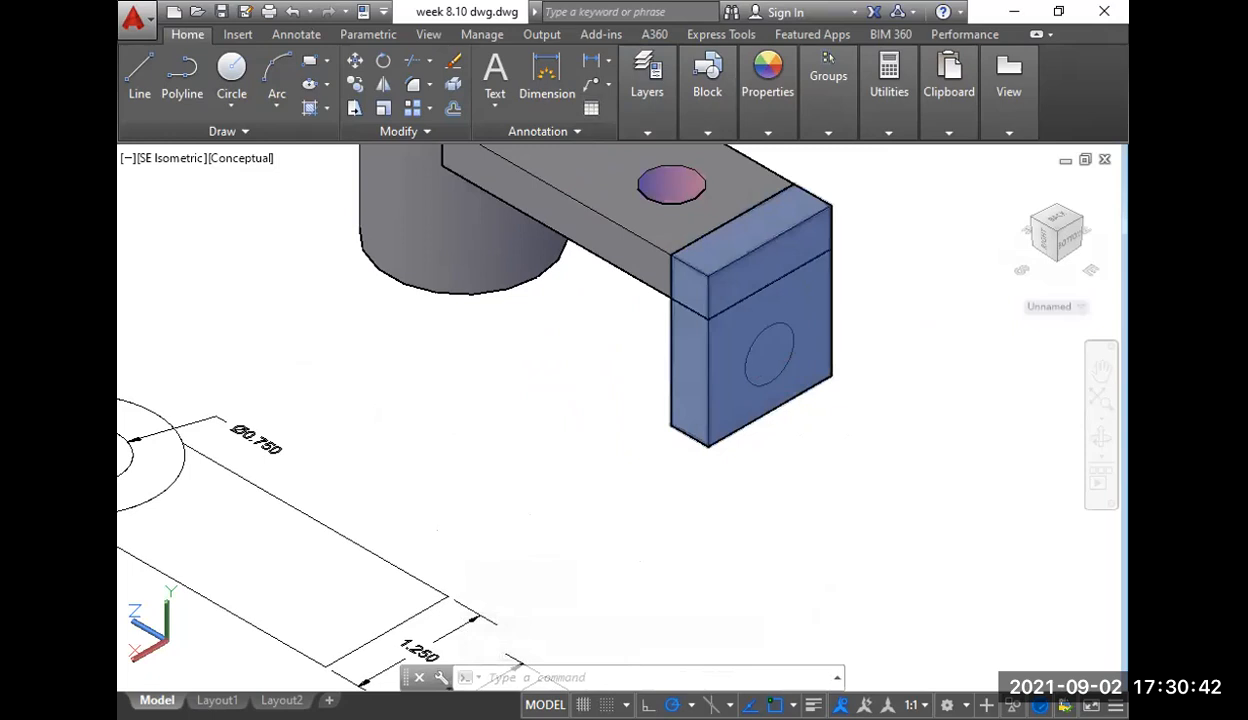
- Extrude the circle back through the end block so it passes out of the inner face
{"action": "left_click", "coordinate": [787, 370]}
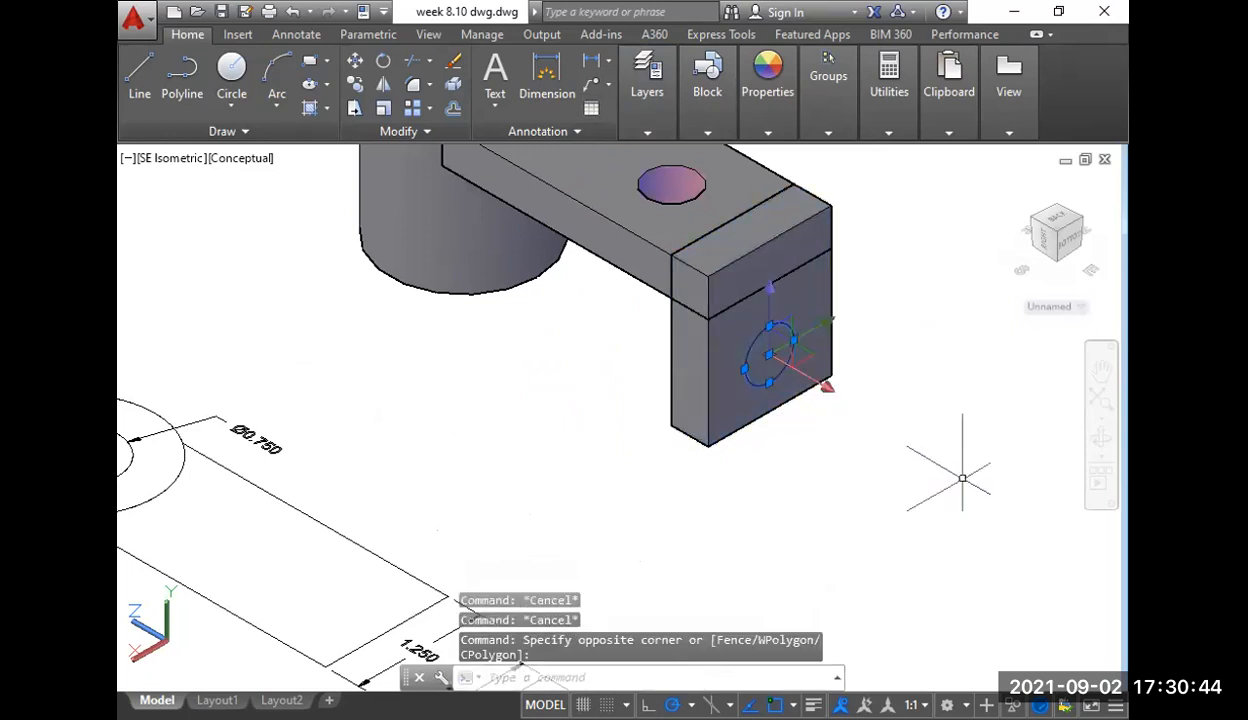
{"action": "type", "text": "ex"}
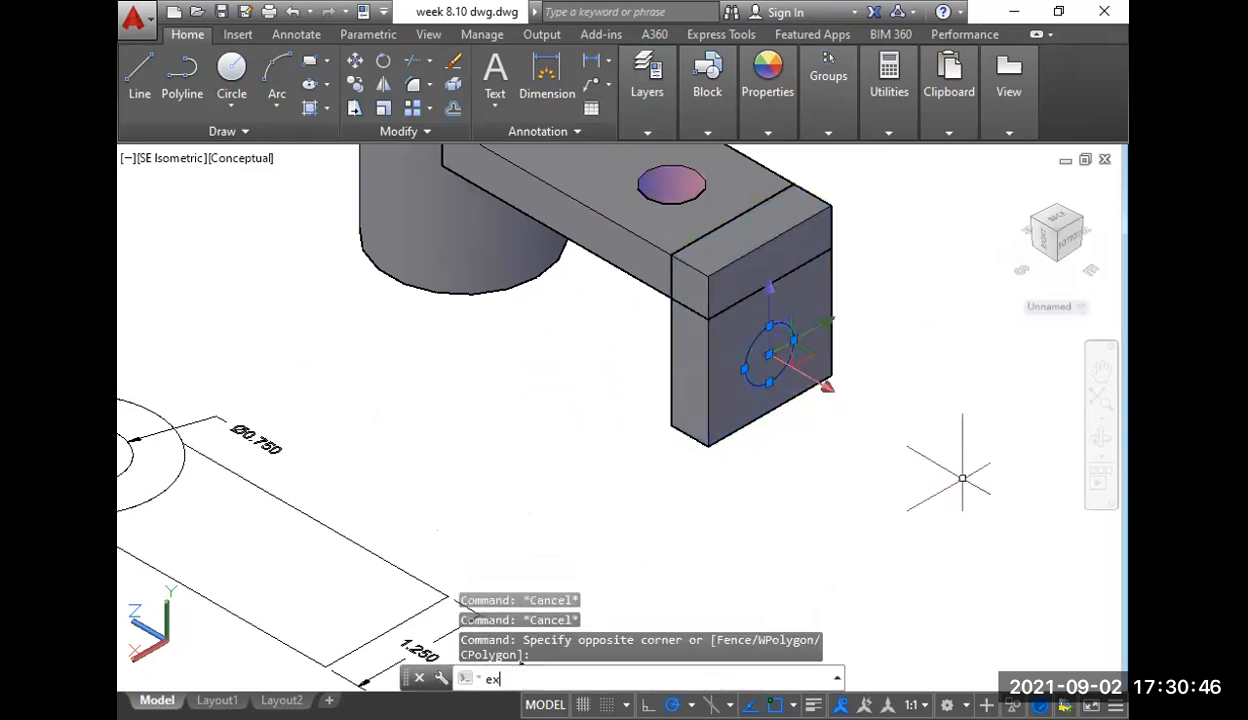
{"action": "type", "text": "t"}
{"action": "key", "text": "Return"}
{"action": "middle_click_drag", "start_coordinate": [618, 369], "coordinate": [650, 457]}
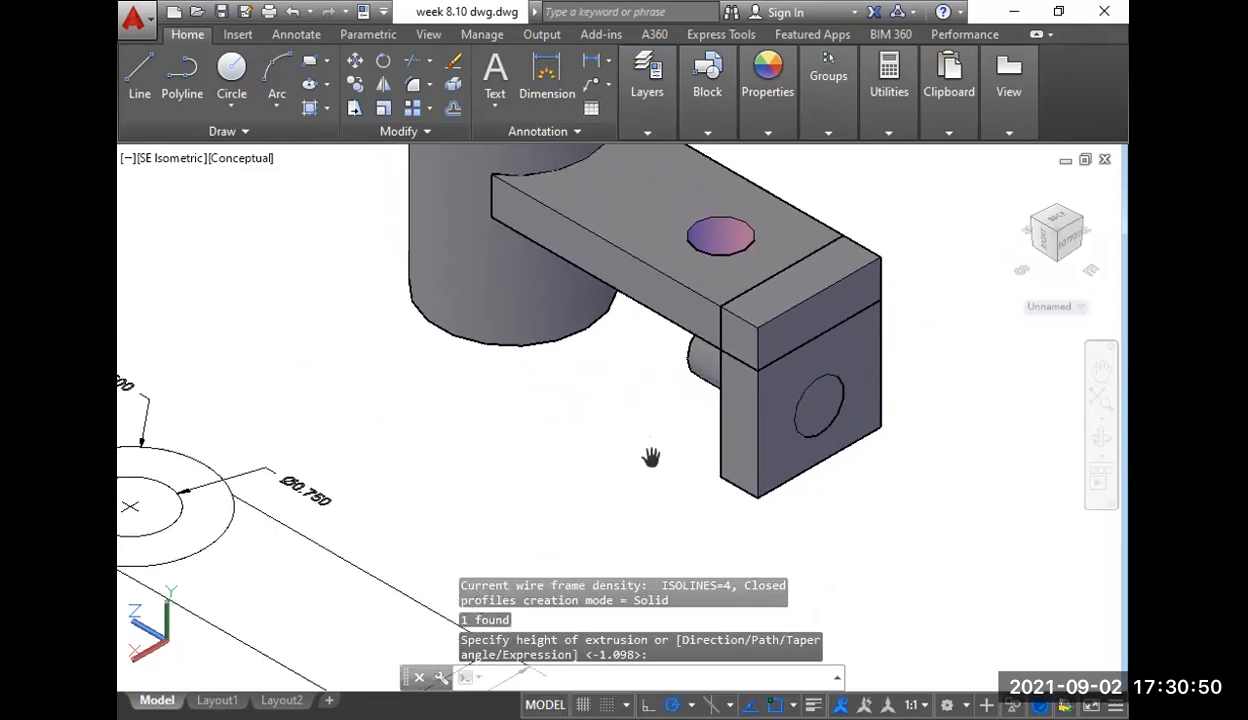
- Subtract the extruded circle from the end block to cut a through hole
{"action": "type", "text": "s"}
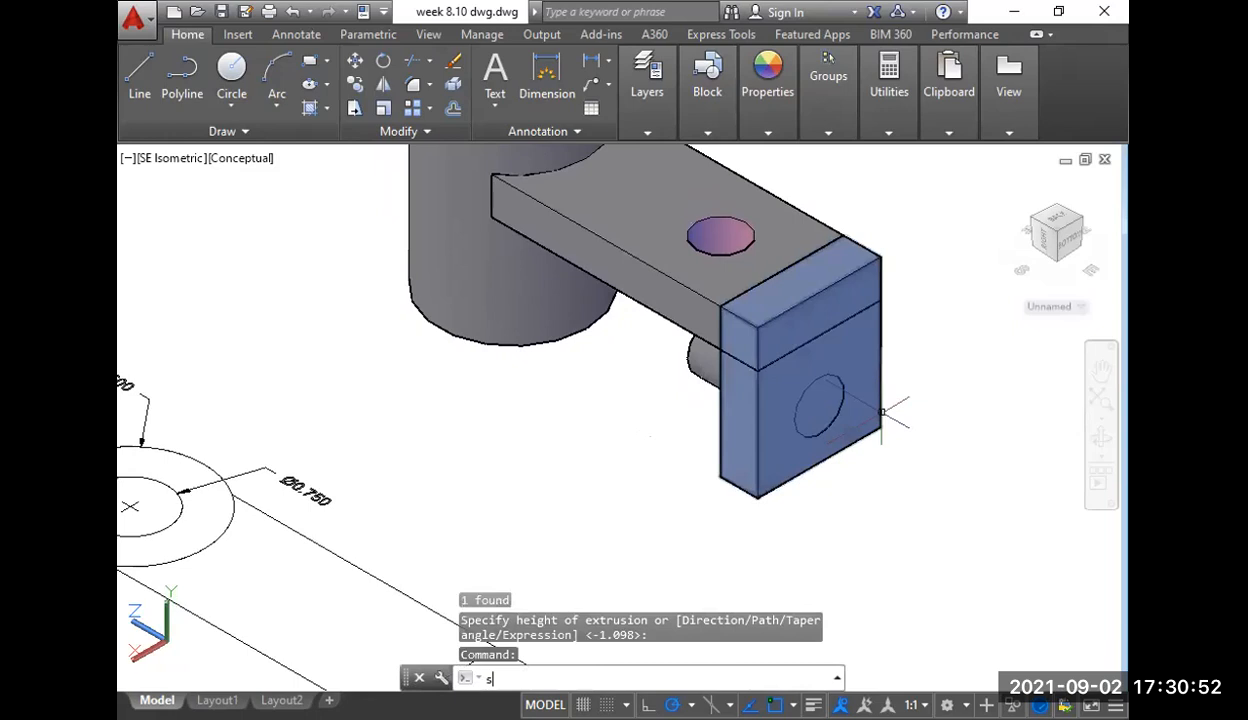
{"action": "type", "text": "u"}
{"action": "key", "text": "Return"}
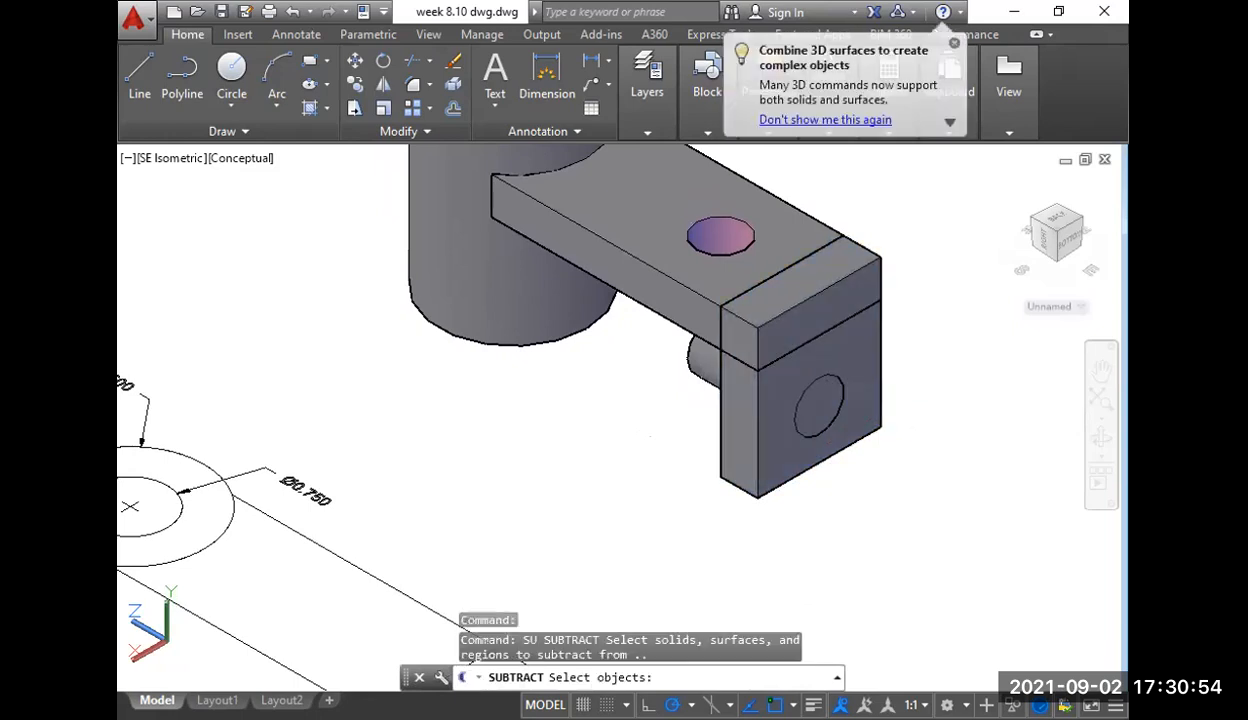
{"action": "left_click", "coordinate": [800, 430]}
{"action": "key", "text": "Return"}
{"action": "left_click", "coordinate": [702, 360]}
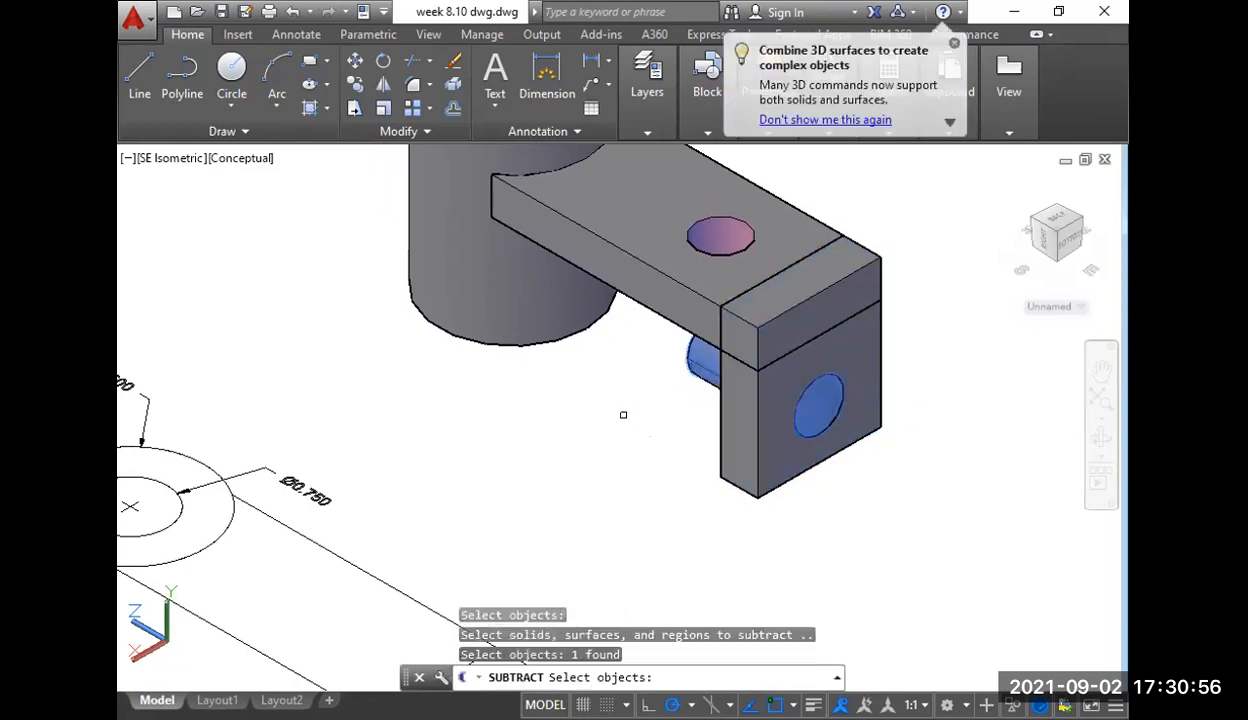
{"action": "key", "text": "Return"}
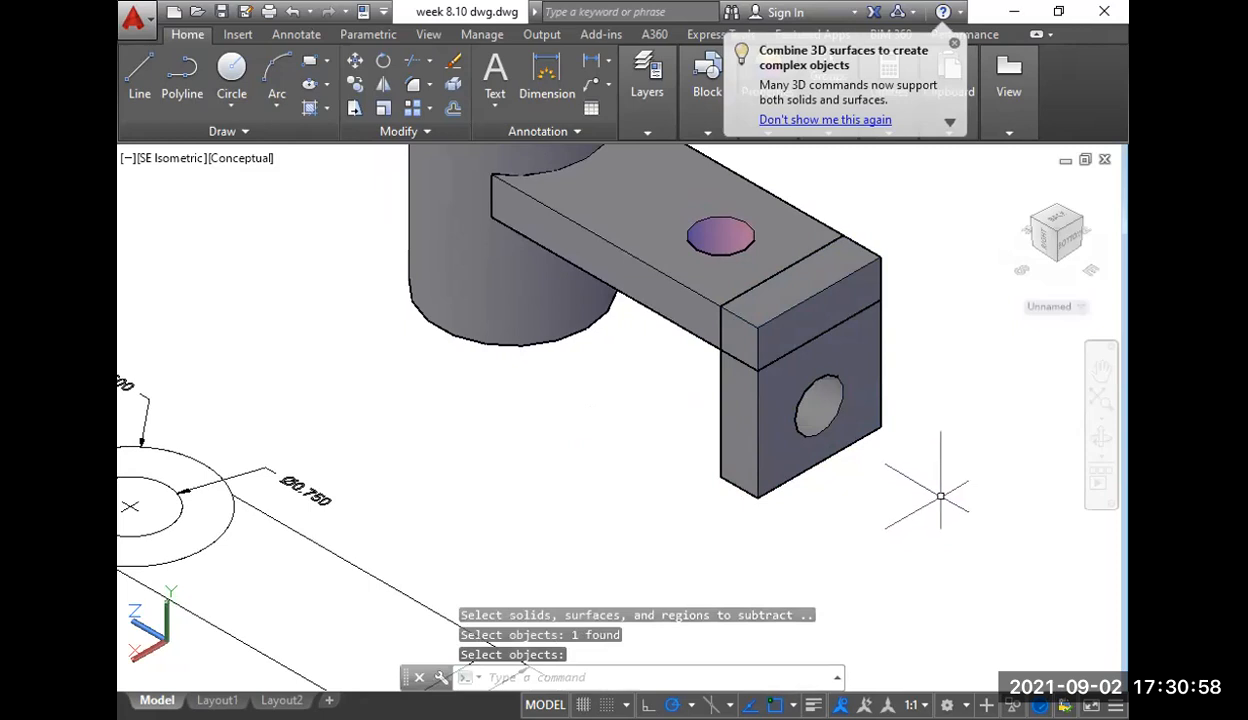
- Union the end block, the arm and the bored cylinder into one solid
{"action": "scroll", "coordinate": [897, 479], "scroll_direction": "down", "scroll_amount": 3}
{"action": "middle_click_drag", "start_coordinate": [897, 479], "coordinate": [905, 470]}
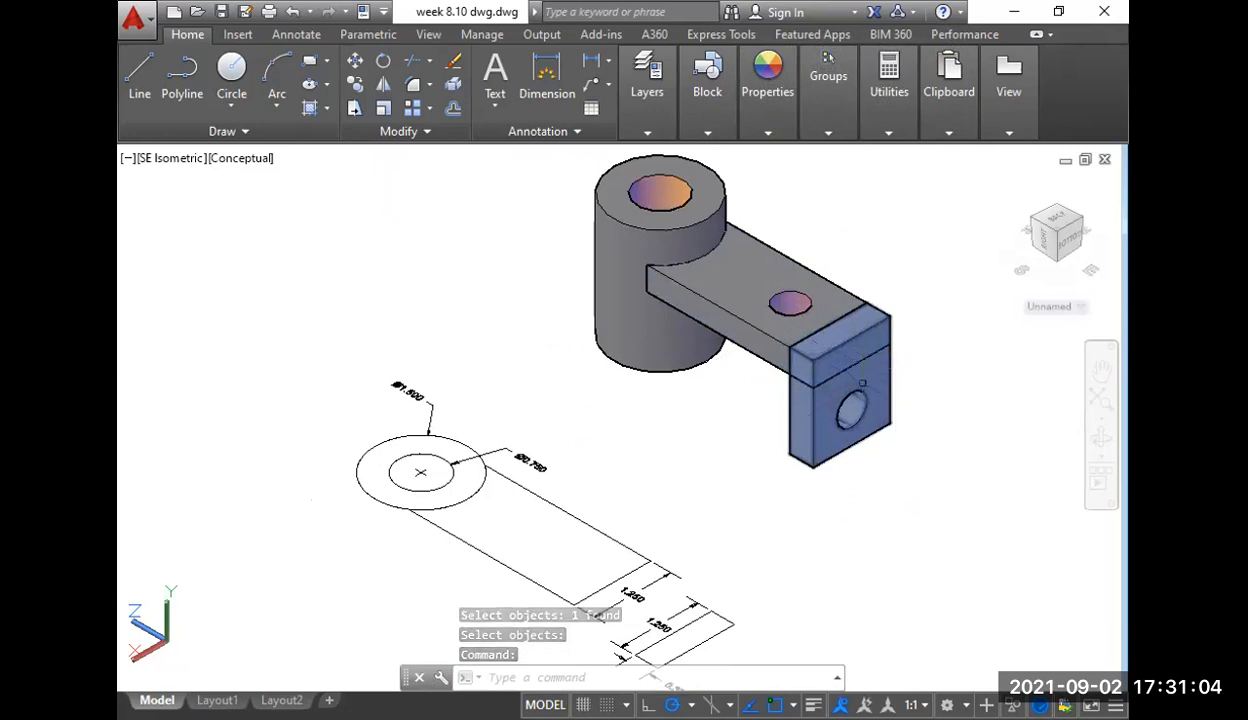
{"action": "type", "text": "uni"}
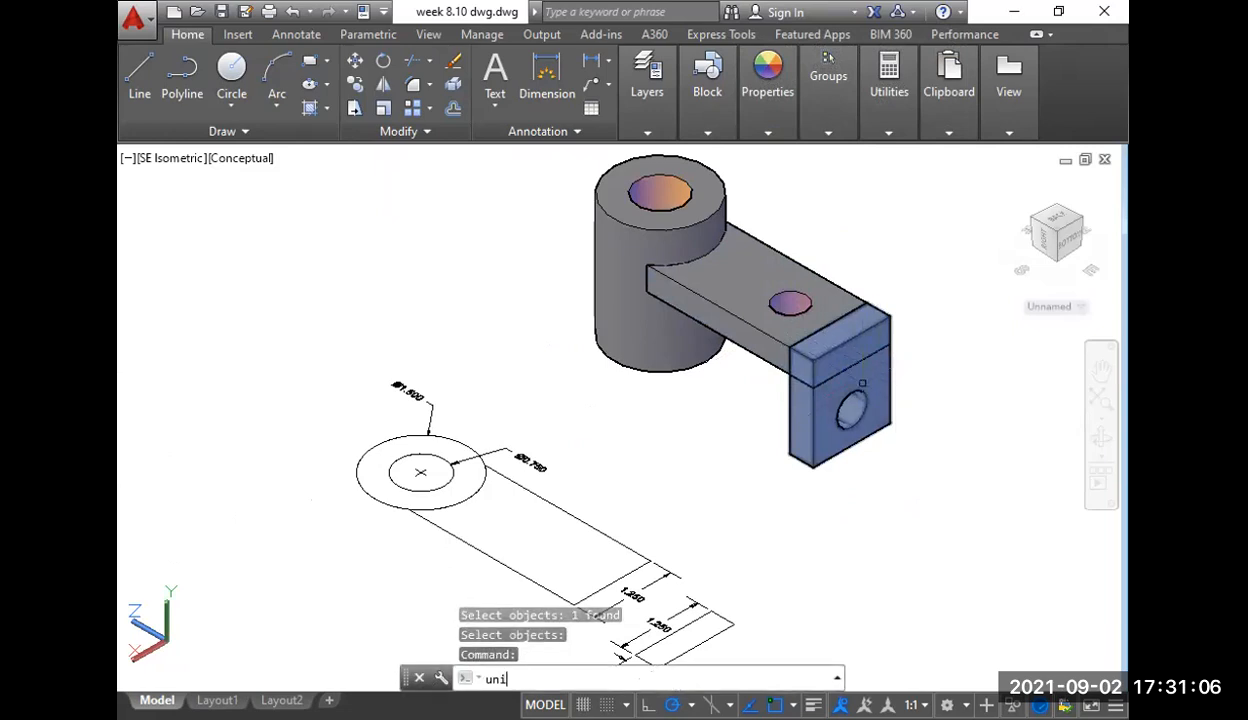
{"action": "key", "text": "Return"}
{"action": "left_click", "coordinate": [862, 383]}
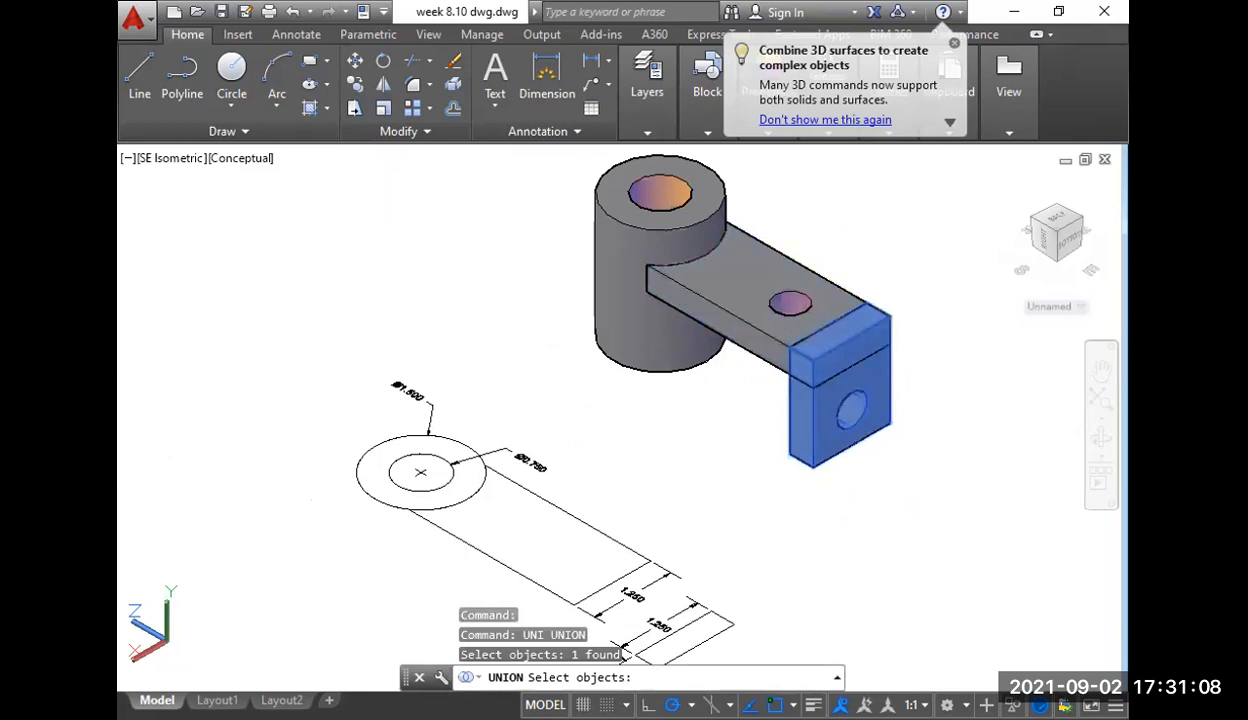
{"action": "left_click", "coordinate": [720, 288]}
{"action": "left_click", "coordinate": [630, 244]}
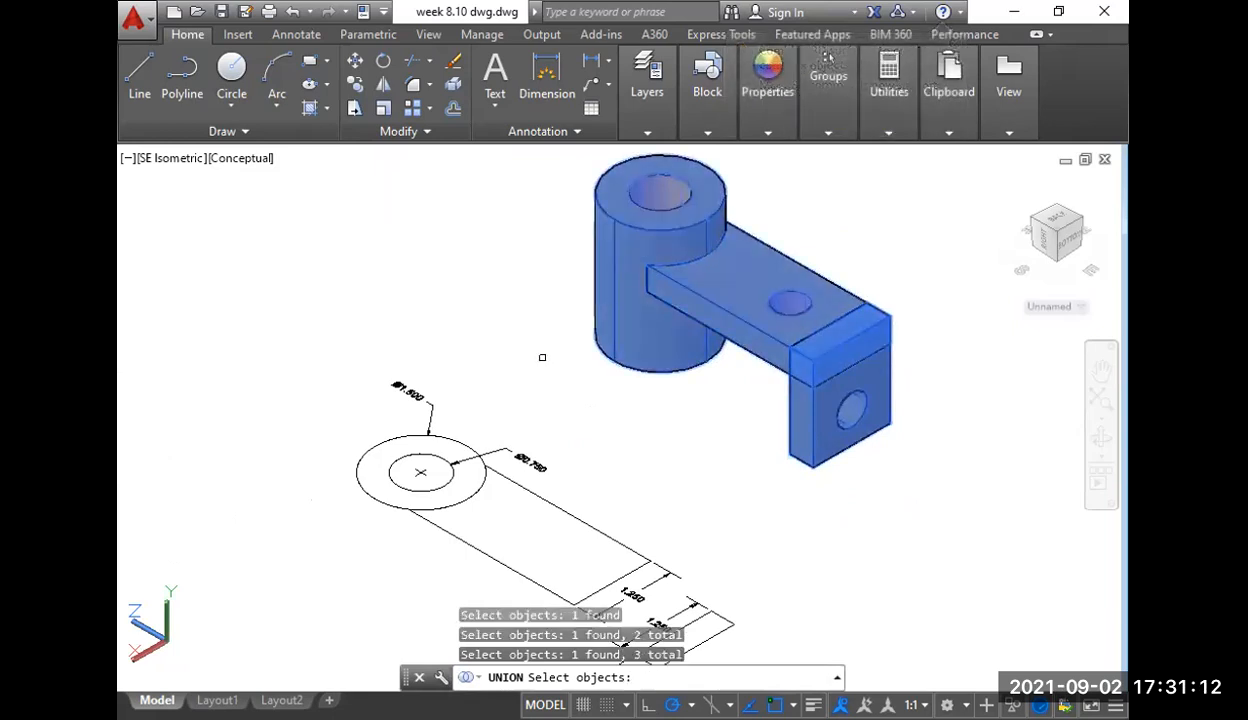
{"action": "key", "text": "Return"}
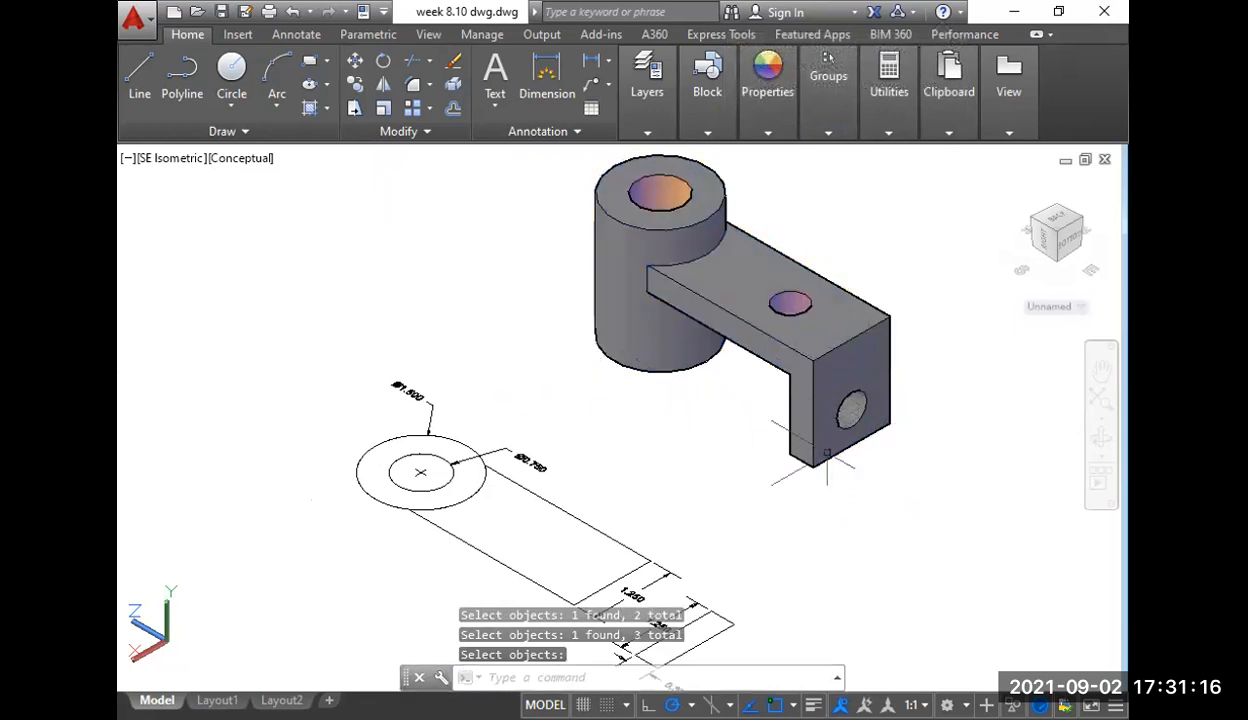
- Examine the united solid from the side and from below, including the inner corner between arm and end block
{"action": "middle_click_drag", "start_coordinate": [812, 489], "coordinate": [838, 404]}
{"action": "middle_click_drag", "start_coordinate": [748, 550], "coordinate": [727, 612]}
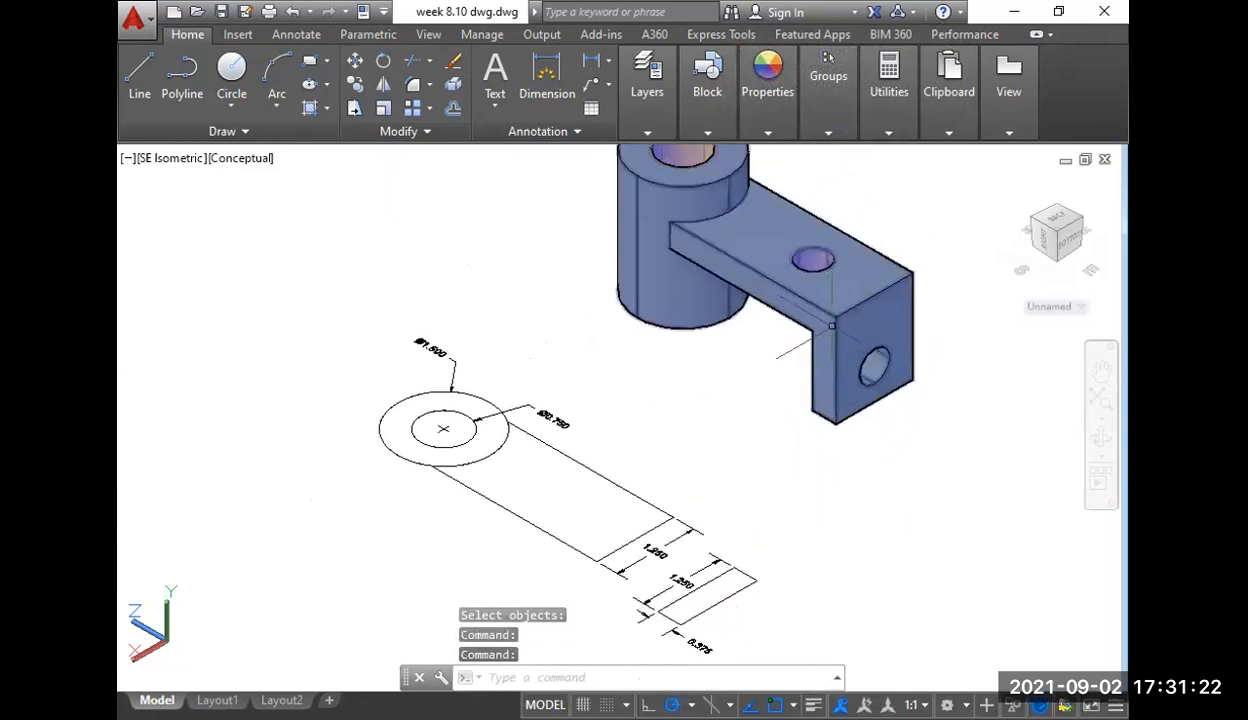
{"action": "left_click", "coordinate": [822, 330]}
{"action": "middle_click_drag", "start_coordinate": [715, 335], "coordinate": [663, 437]}
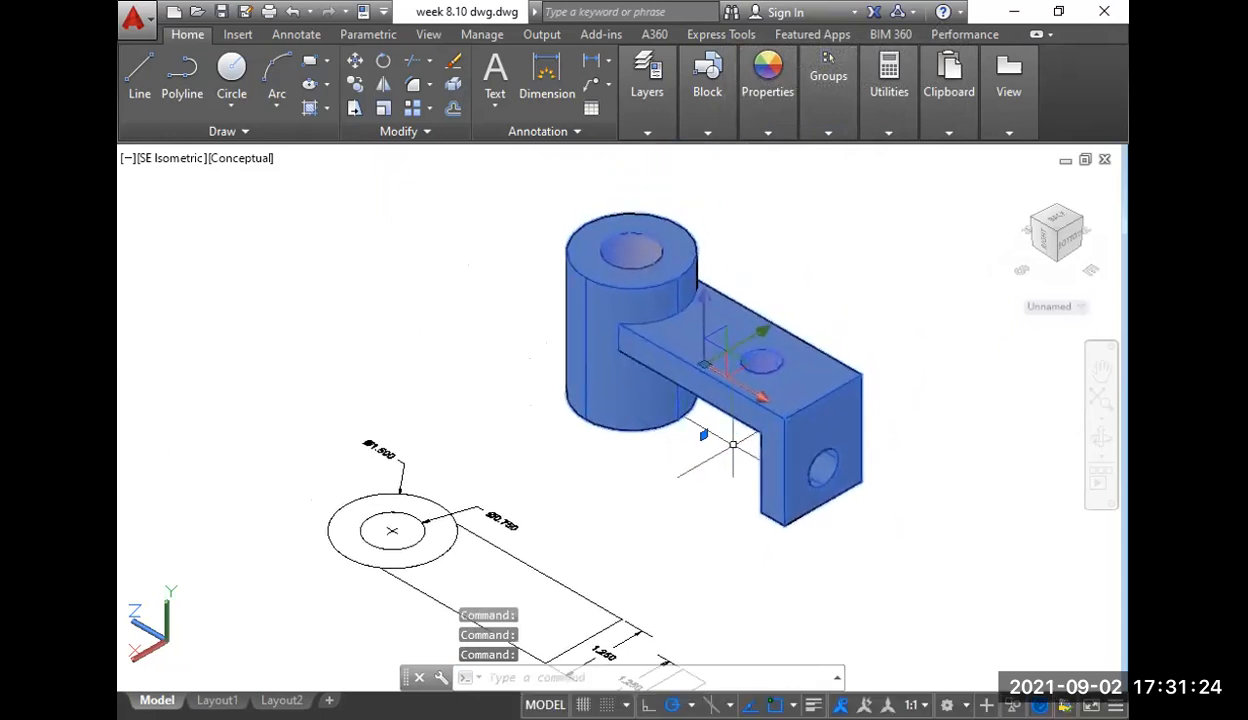
{"action": "key", "text": "Escape"}
{"action": "key", "text": "Escape"}
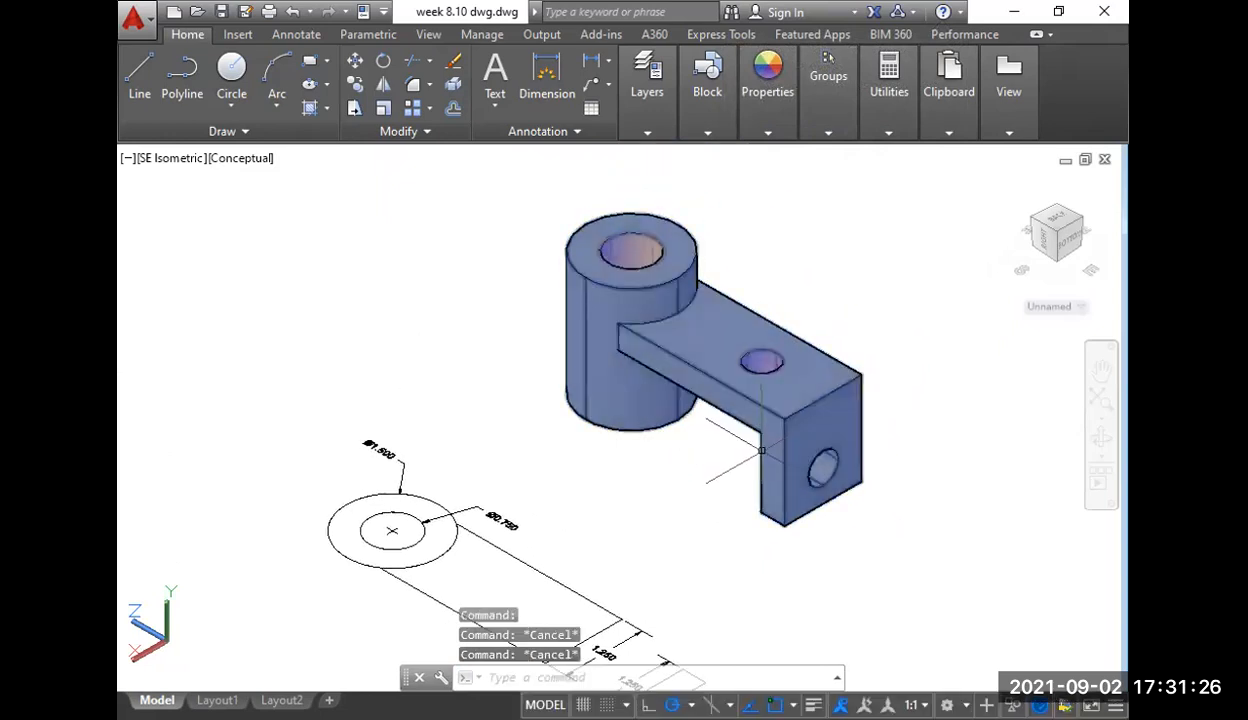
{"action": "middle_click_drag", "start_coordinate": [781, 447], "coordinate": [841, 378], "text": "shift"}
{"action": "key", "text": "Escape"}
{"action": "scroll", "coordinate": [710, 343], "scroll_direction": "up", "scroll_amount": 5}
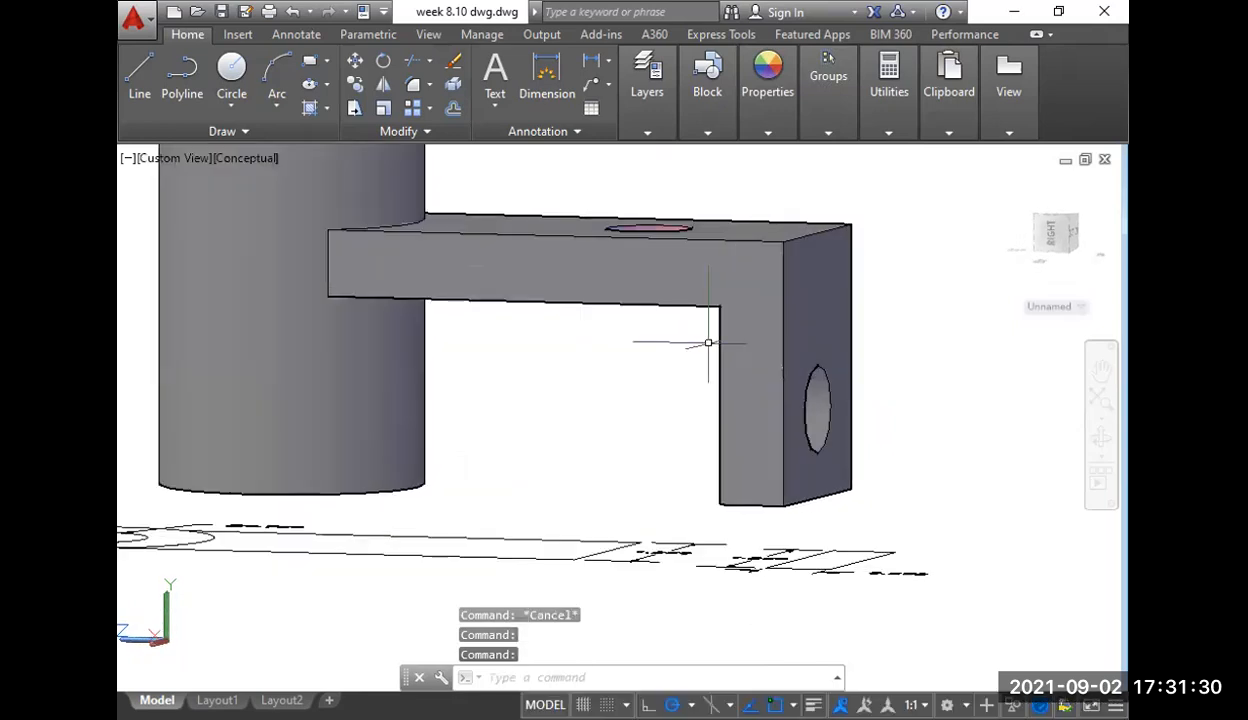
{"action": "scroll", "coordinate": [700, 360], "scroll_direction": "down", "scroll_amount": 5}
{"action": "middle_click_drag", "start_coordinate": [679, 397], "coordinate": [710, 343], "text": "shift"}
{"action": "middle_click_drag", "start_coordinate": [556, 530], "coordinate": [583, 525], "text": "shift"}
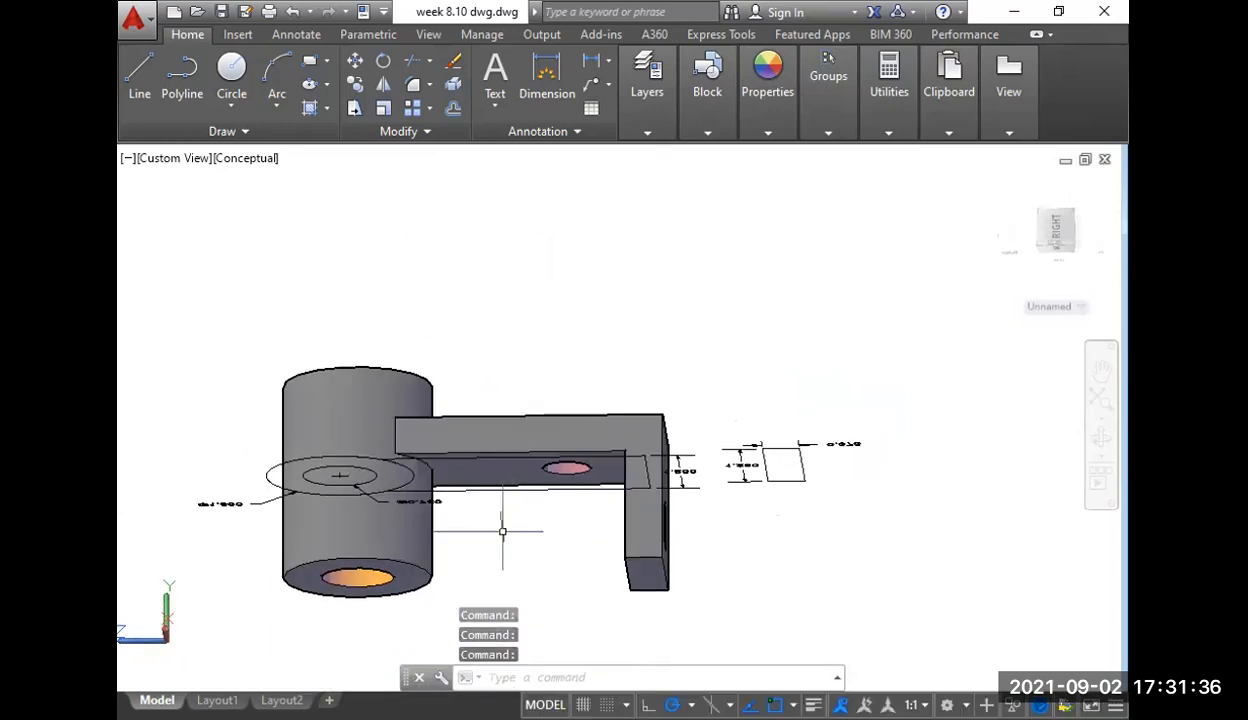
{"action": "middle_click_drag", "start_coordinate": [451, 529], "coordinate": [557, 421]}
{"action": "scroll", "coordinate": [630, 390], "scroll_direction": "up", "scroll_amount": 1}
{"action": "scroll", "coordinate": [646, 404], "scroll_direction": "up", "scroll_amount": 1}
{"action": "scroll", "coordinate": [649, 404], "scroll_direction": "down", "scroll_amount": 1}
{"action": "middle_click_drag", "start_coordinate": [658, 425], "coordinate": [642, 375], "text": "shift"}
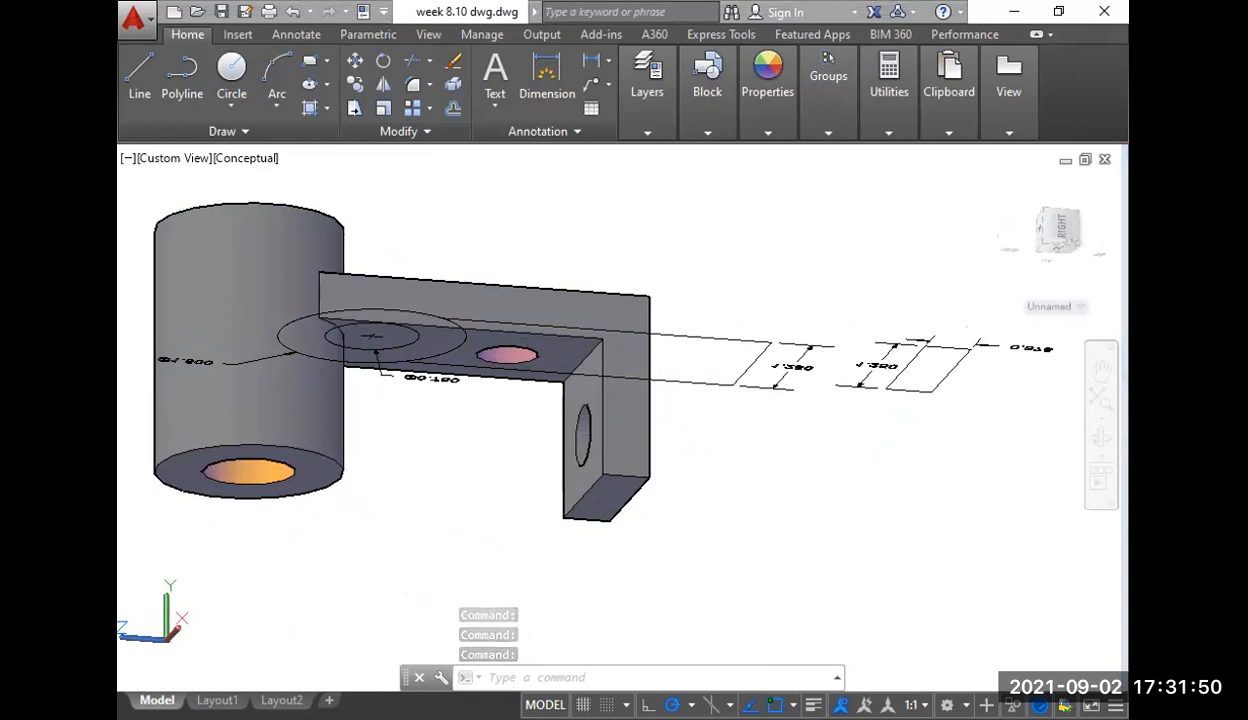
- Fillet the inner corner edge between the arm's underside and the end block with a radius of .1
{"action": "scroll", "coordinate": [566, 366], "scroll_direction": "up", "scroll_amount": 3}
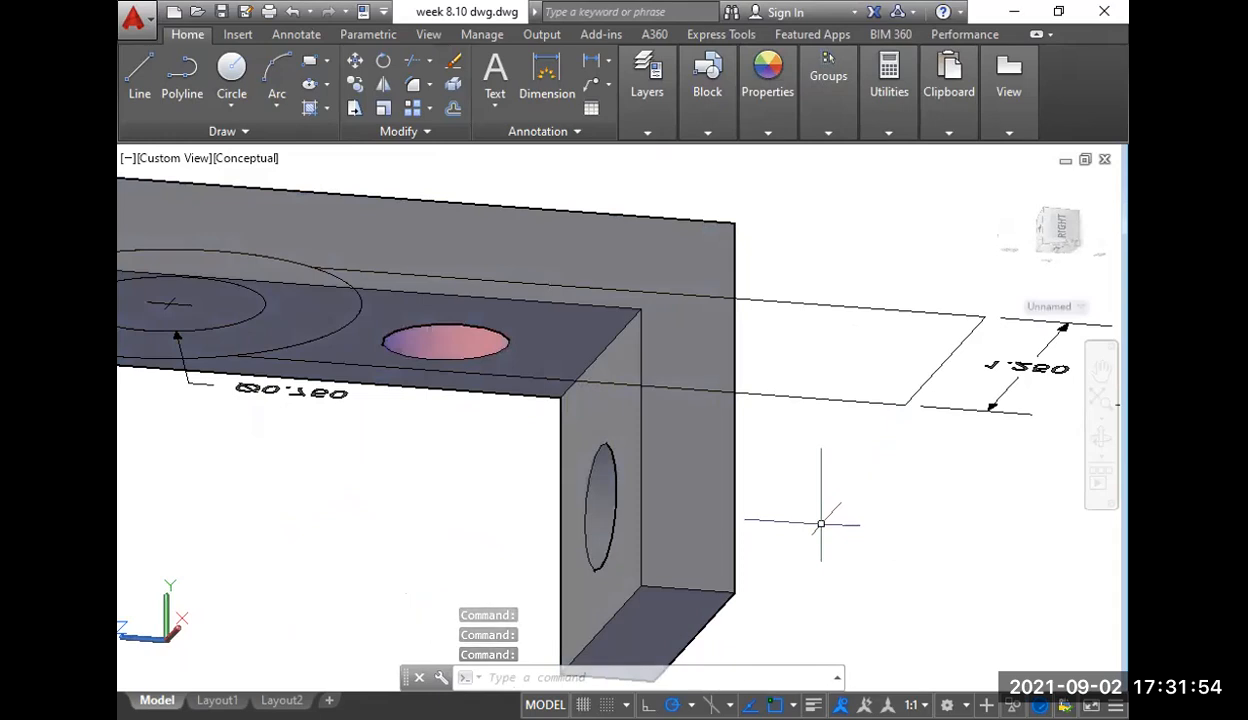
{"action": "type", "text": "f"}
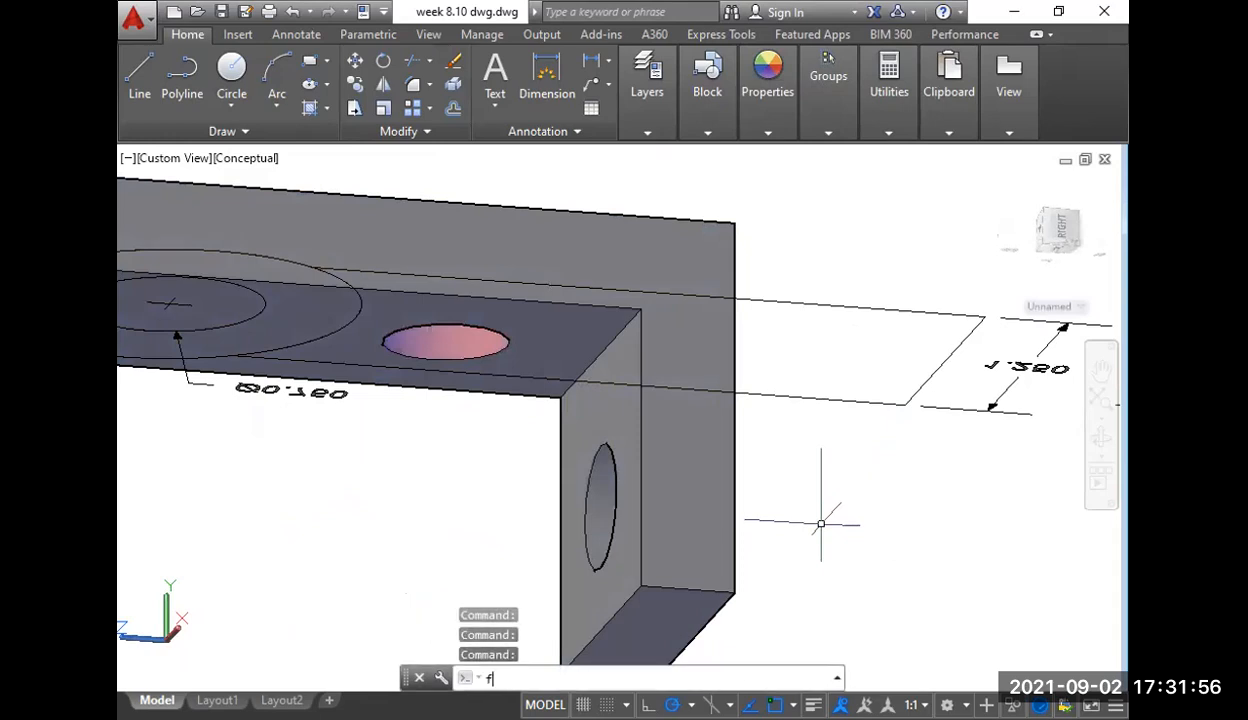
{"action": "key", "text": "Return"}
{"action": "type", "text": "r"}
{"action": "key", "text": "space"}
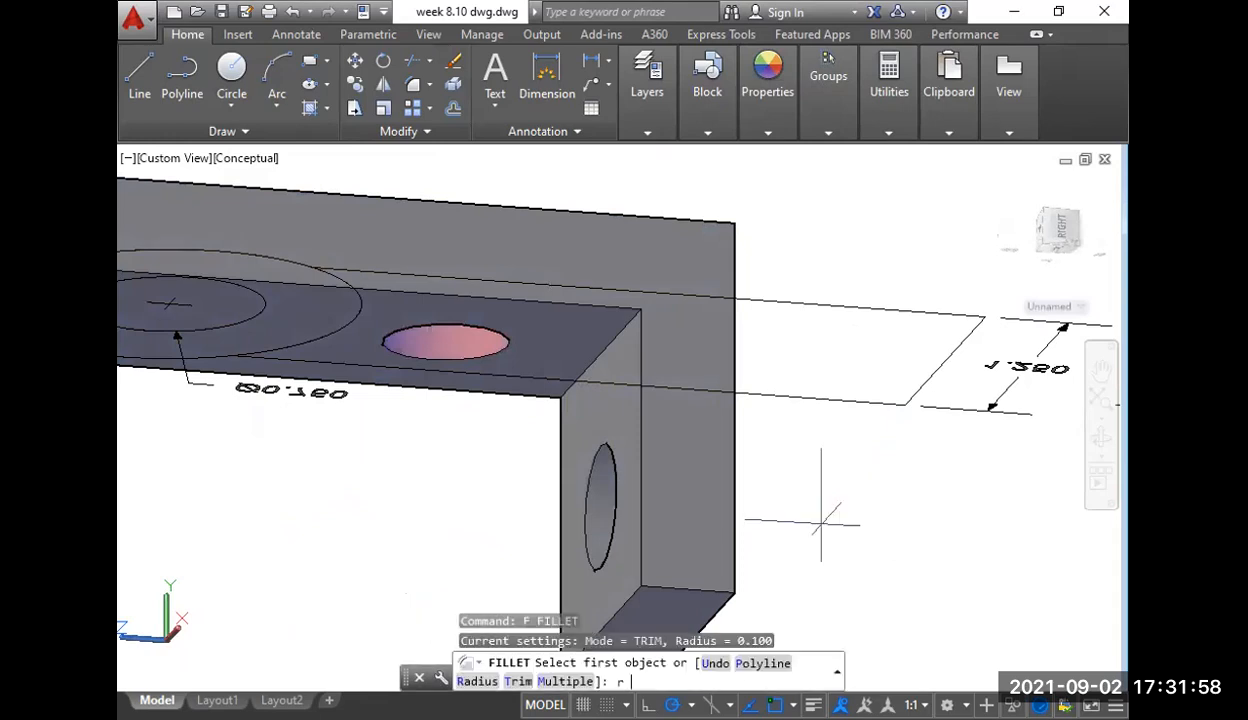
{"action": "type", "text": ".1"}
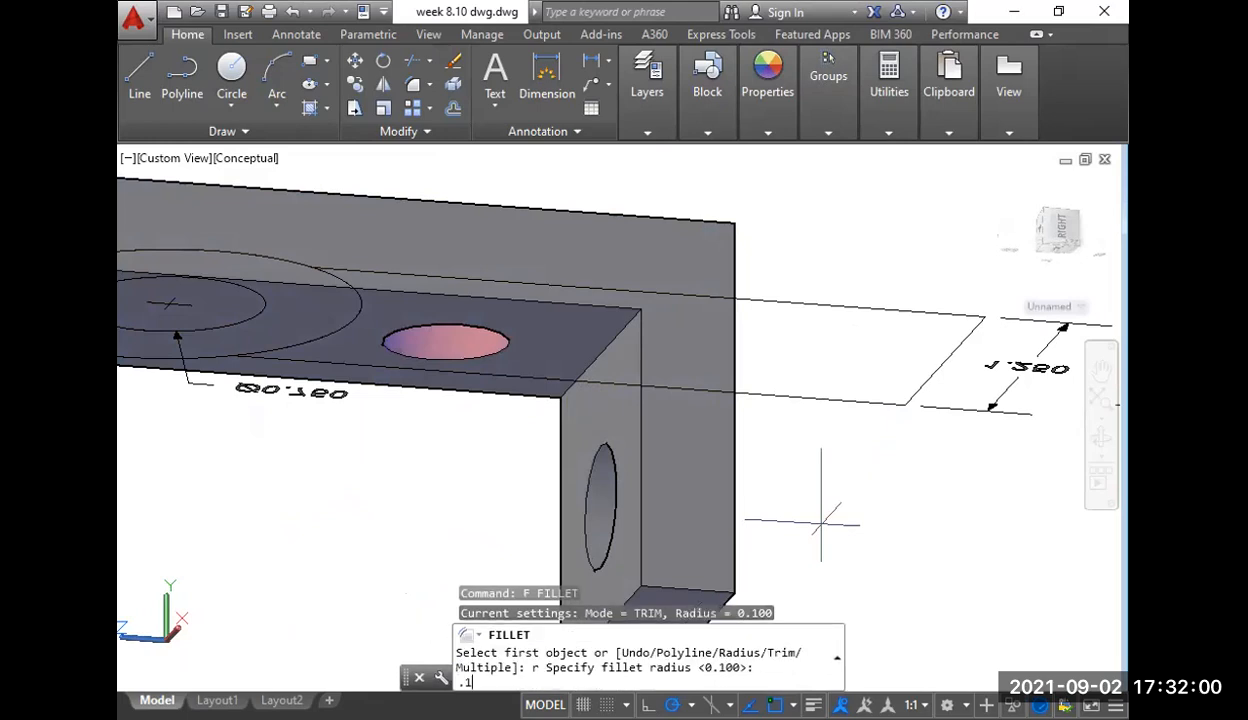
{"action": "key", "text": "space"}
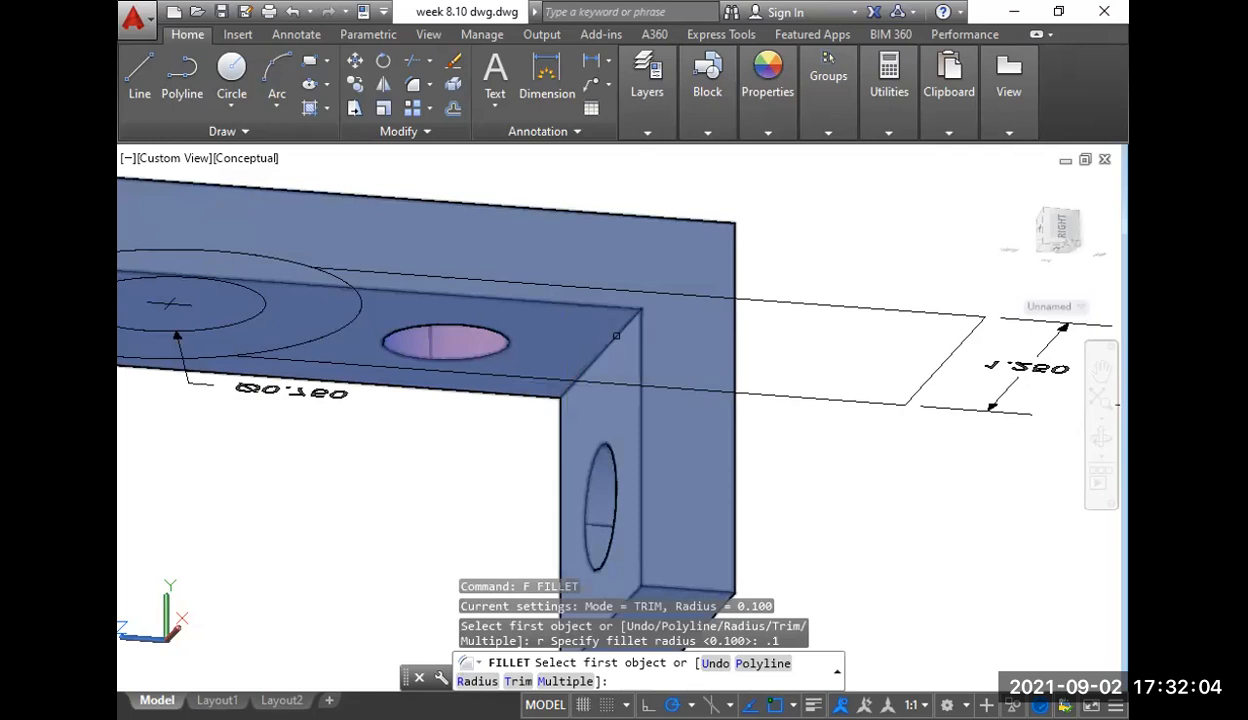
{"action": "left_click", "coordinate": [580, 377]}
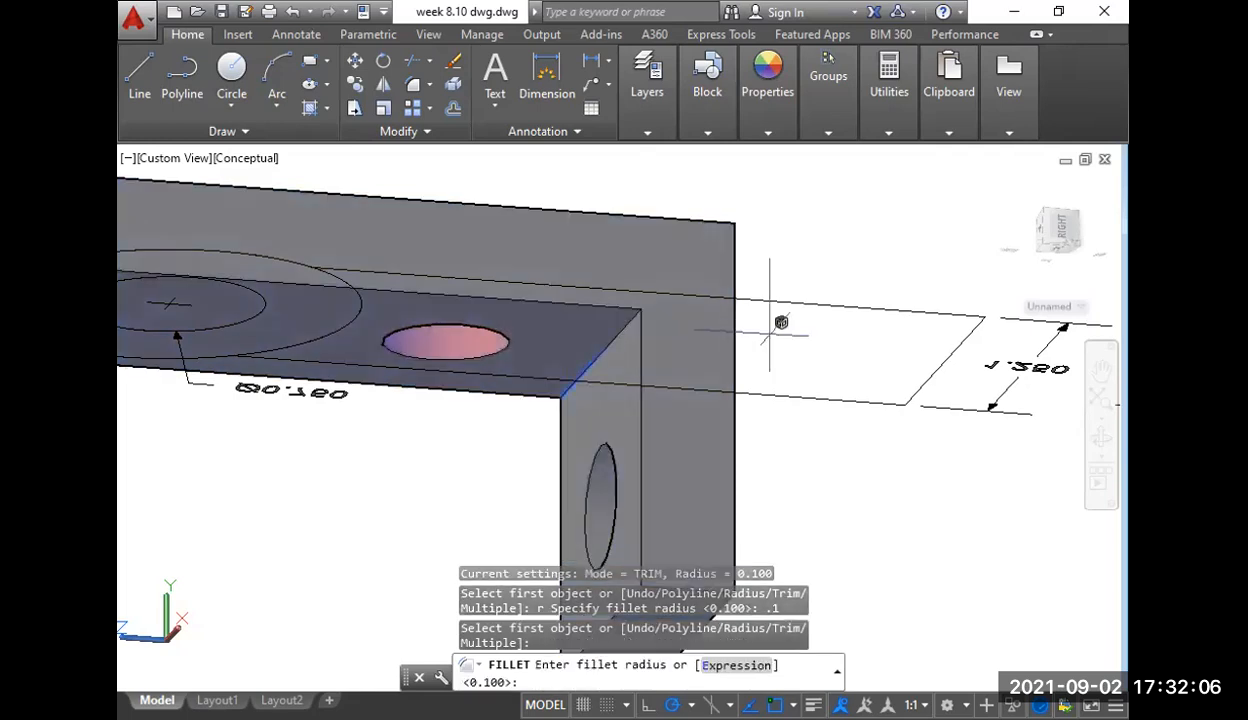
{"action": "right_click", "coordinate": [781, 322]}
{"action": "left_click", "coordinate": [802, 345]}
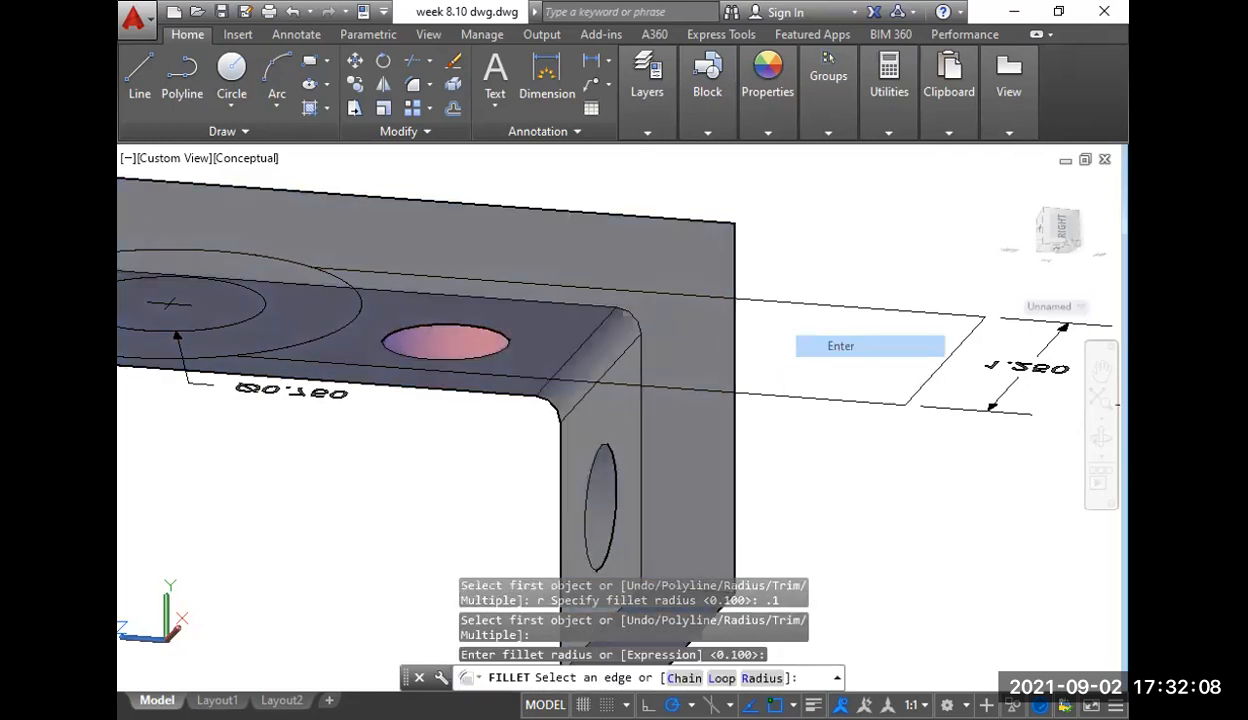
{"action": "key", "text": "Return"}
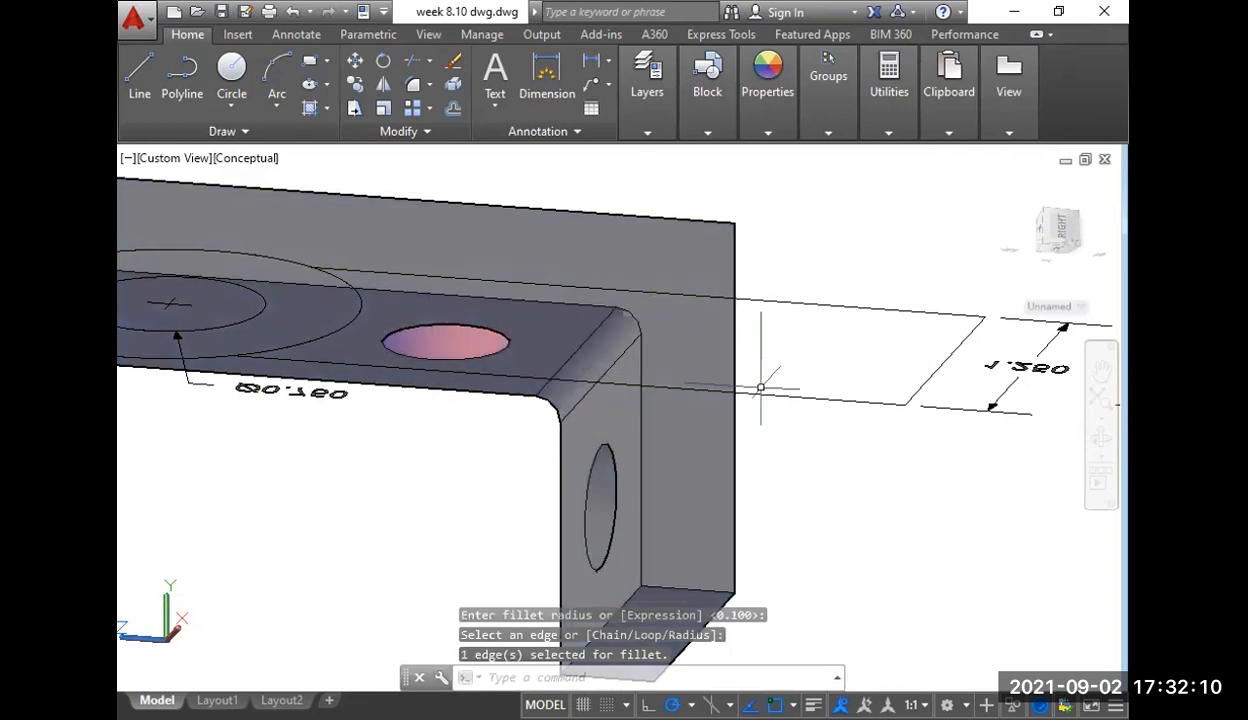
- Switch to the Top view and bring the dimensioned 2D profiles below the solid into view
{"action": "scroll", "coordinate": [752, 380], "scroll_direction": "down", "scroll_amount": 3}
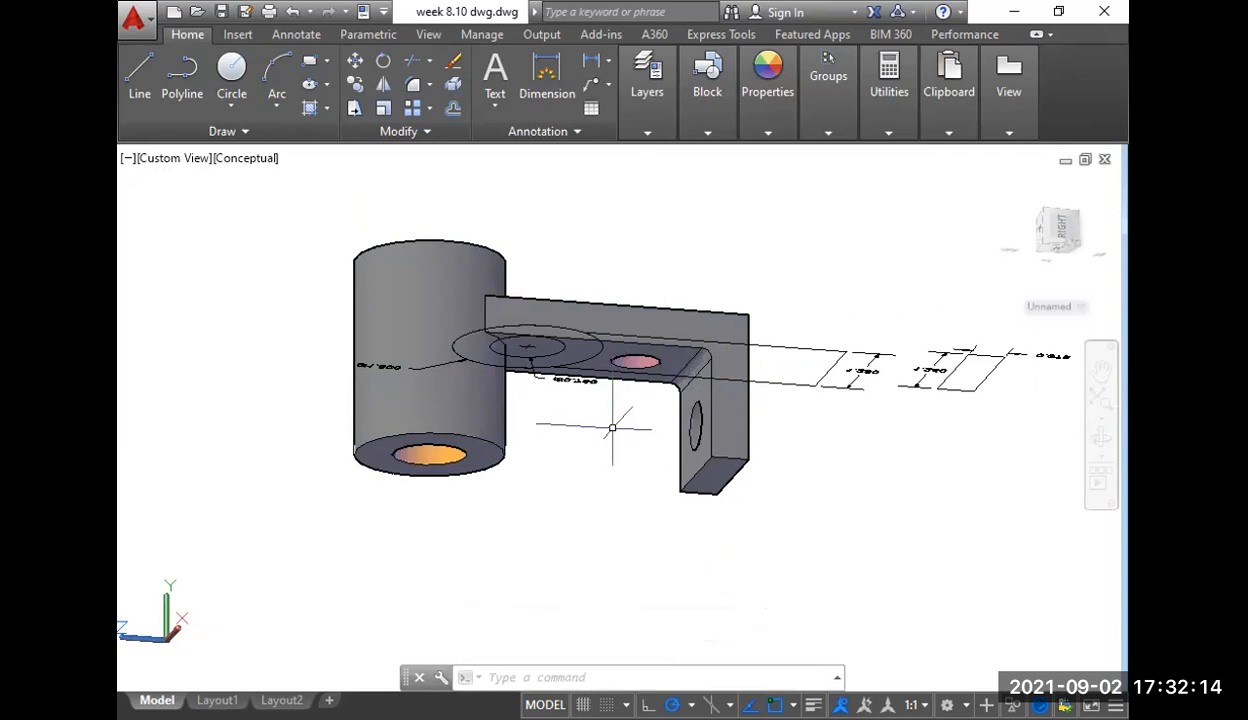
{"action": "left_click", "coordinate": [172, 160]}
{"action": "left_click", "coordinate": [227, 207]}
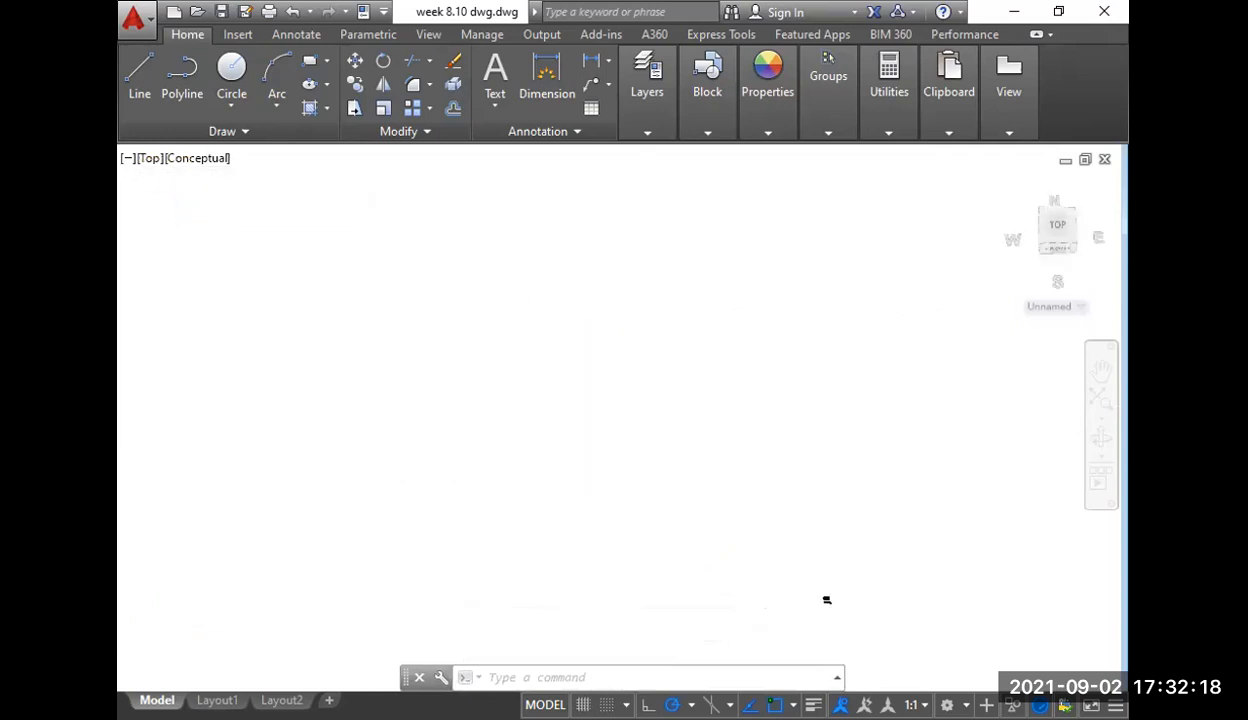
{"action": "middle_click_drag", "start_coordinate": [614, 432], "coordinate": [467, 259]}
{"action": "scroll", "coordinate": [716, 489], "scroll_direction": "up", "scroll_amount": 5}
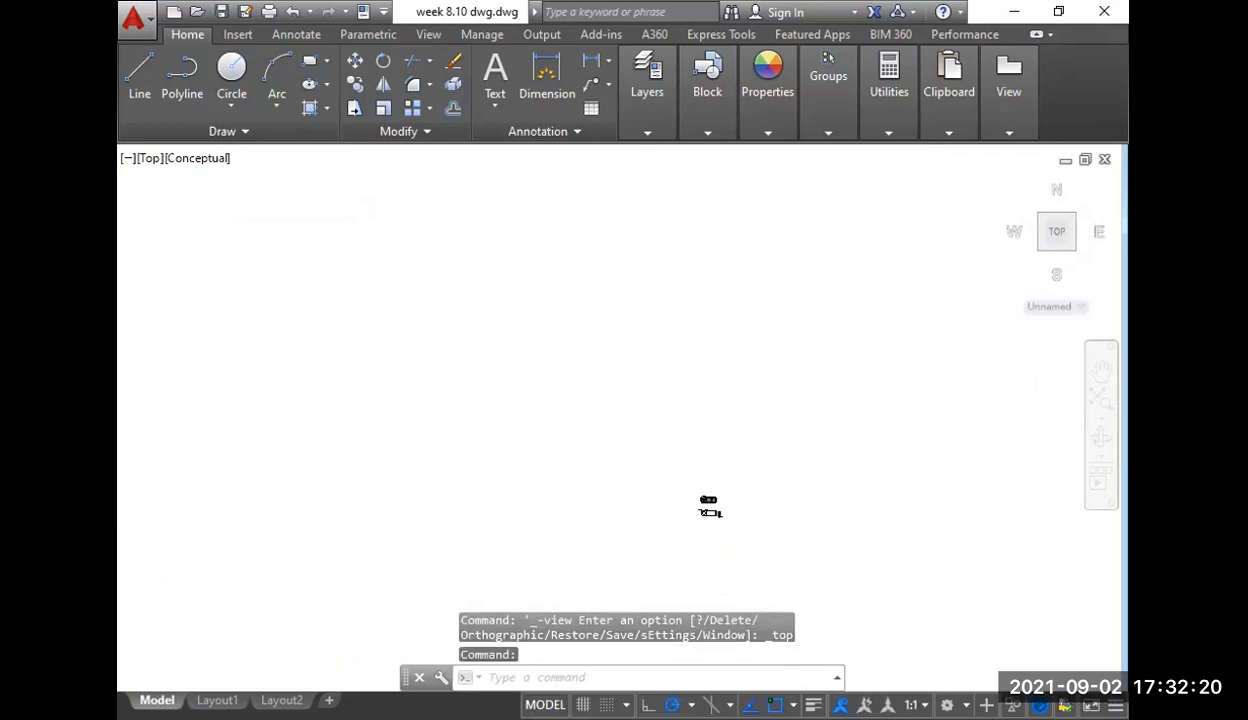
{"action": "scroll", "coordinate": [710, 510], "scroll_direction": "up", "scroll_amount": 9}
{"action": "middle_click_drag", "start_coordinate": [708, 522], "coordinate": [641, 418]}
{"action": "scroll", "coordinate": [674, 446], "scroll_direction": "up", "scroll_amount": 3}
{"action": "middle_click_drag", "start_coordinate": [701, 516], "coordinate": [656, 460]}
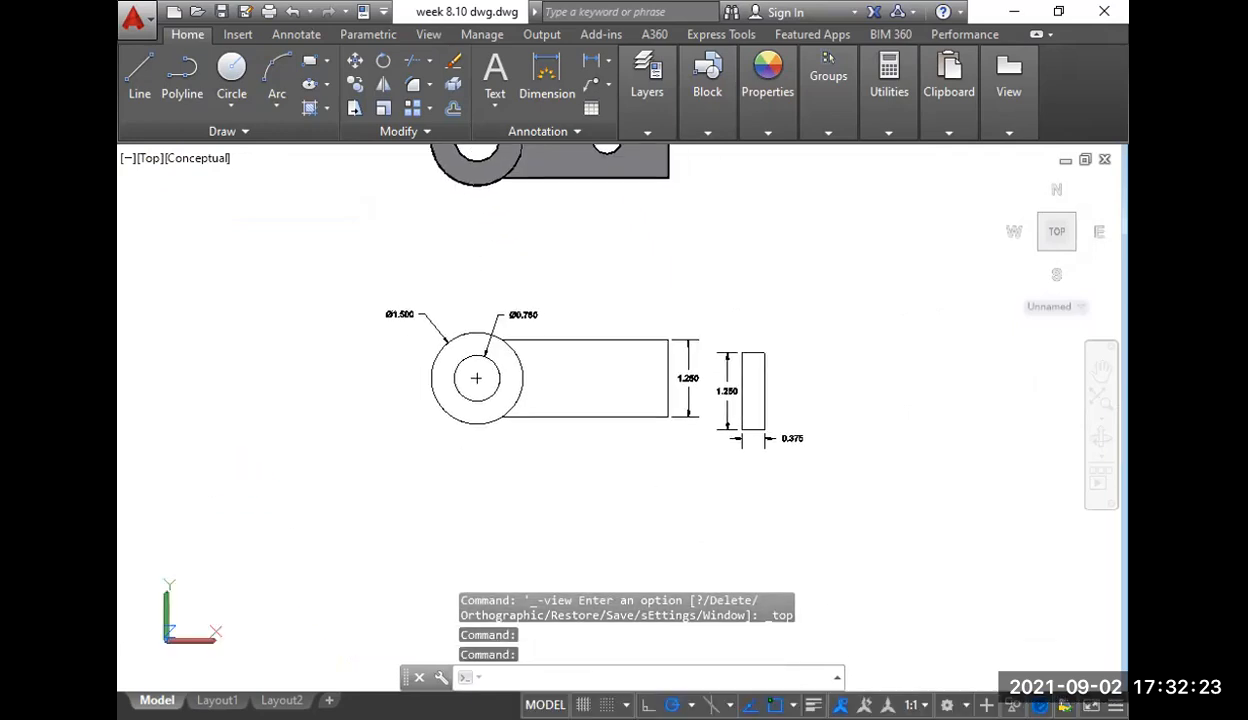
- Window-select the small end-block rectangle without its dimensions
{"action": "left_click", "coordinate": [735, 340]}
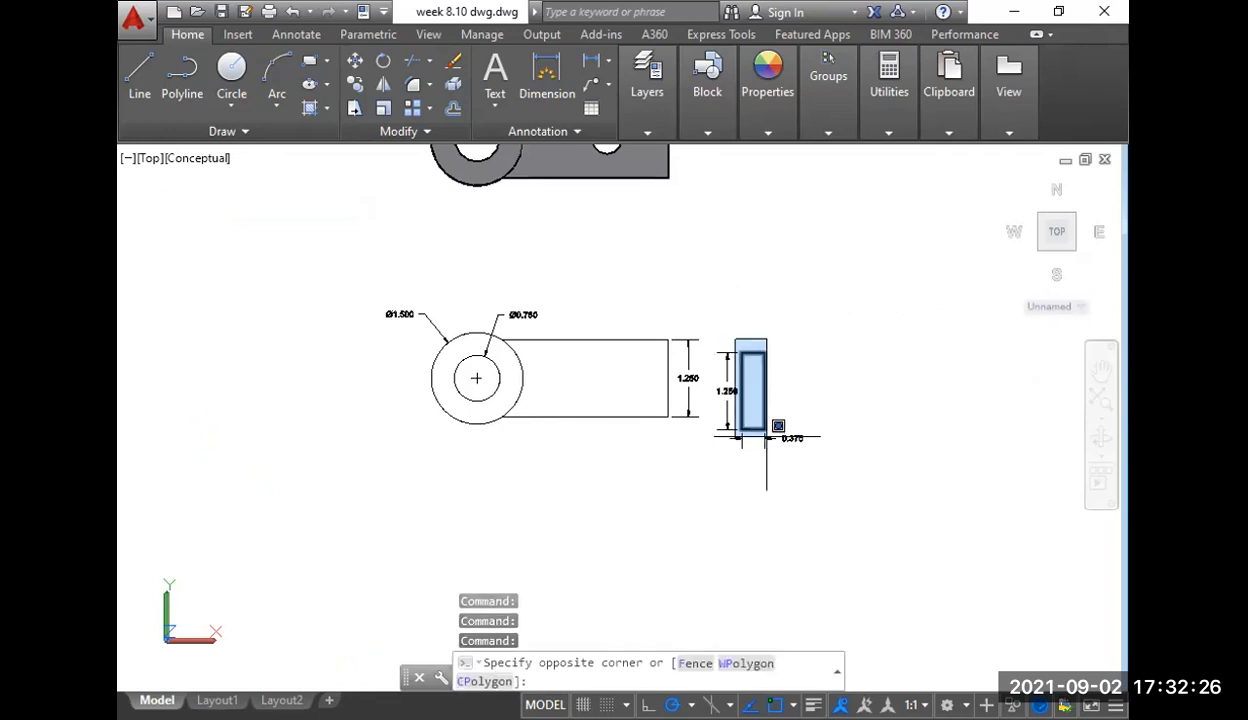
{"action": "key", "text": "Escape"}
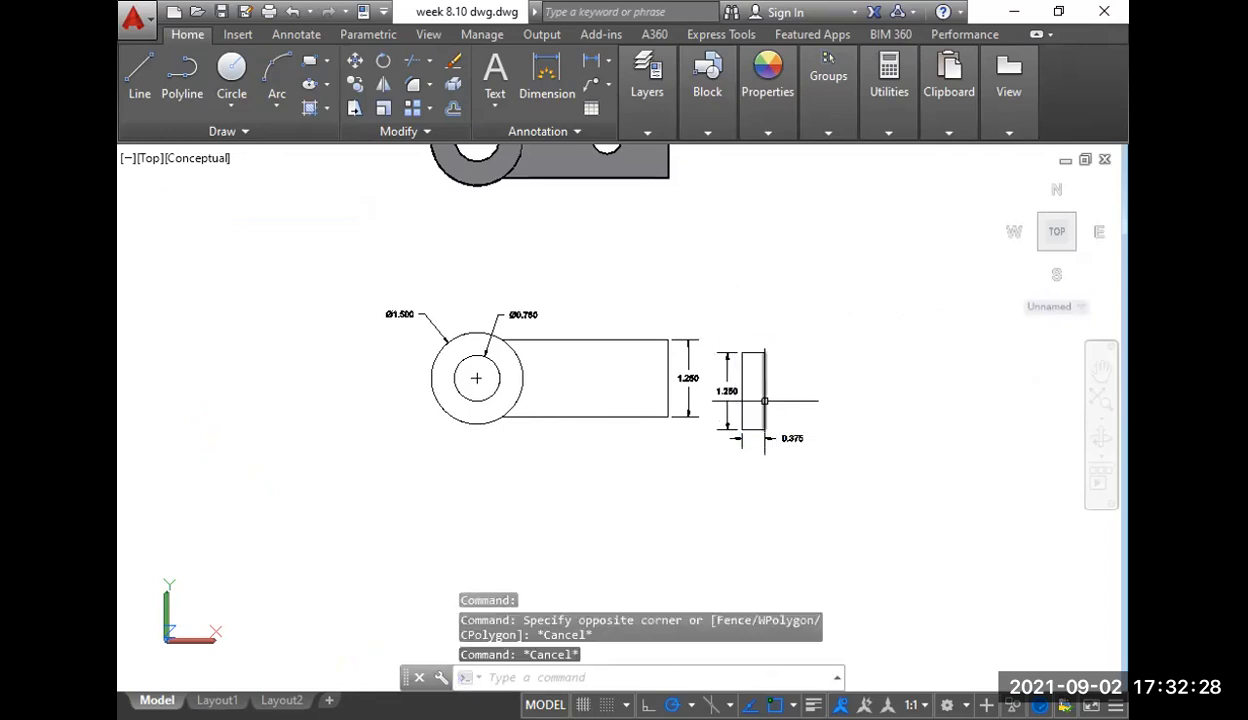
{"action": "left_click", "coordinate": [736, 340]}
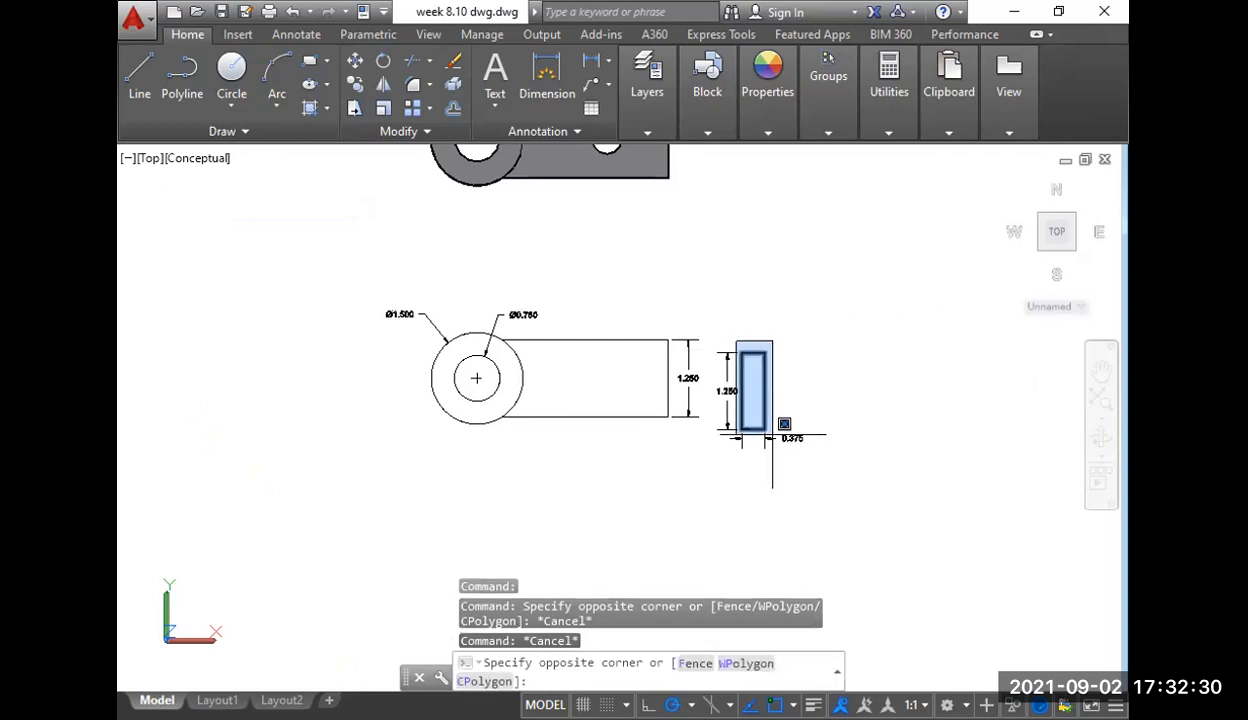
{"action": "scroll", "coordinate": [773, 438], "scroll_direction": "up", "scroll_amount": 2}
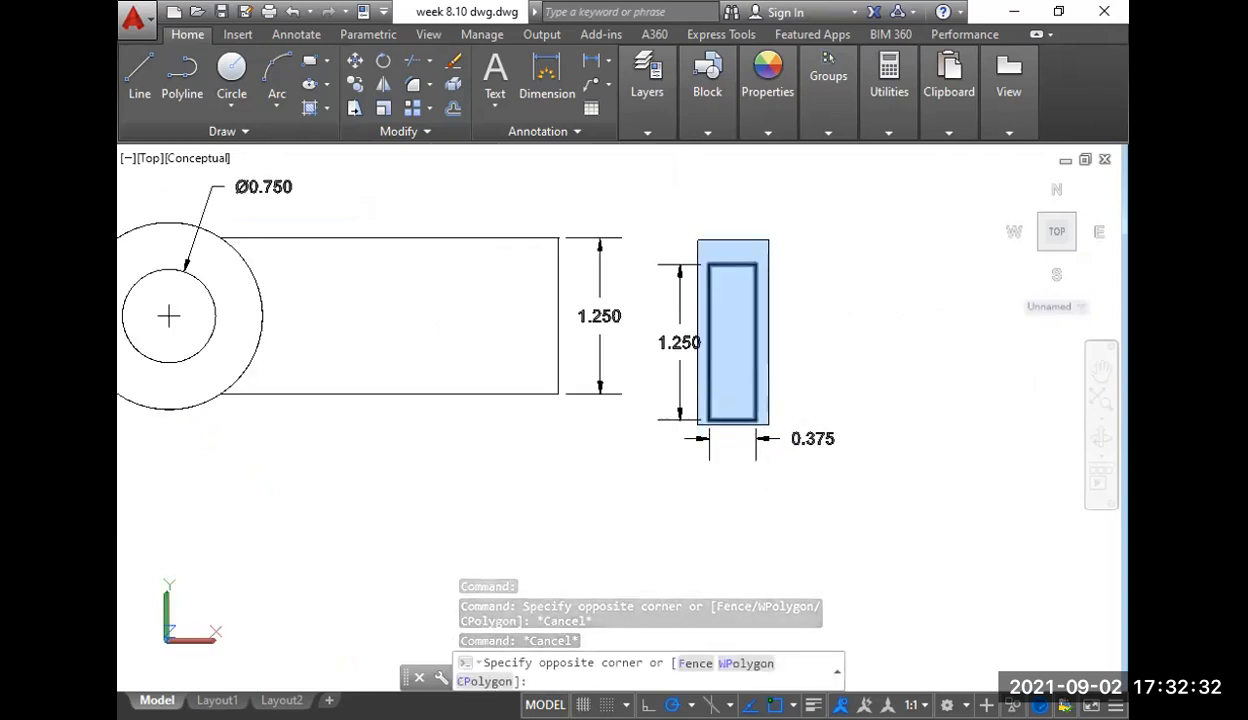
- Move the separate narrow rectangle with its dimensions so its lower-right corner meets the lower-right corner of the arm
{"action": "left_click", "coordinate": [768, 425]}
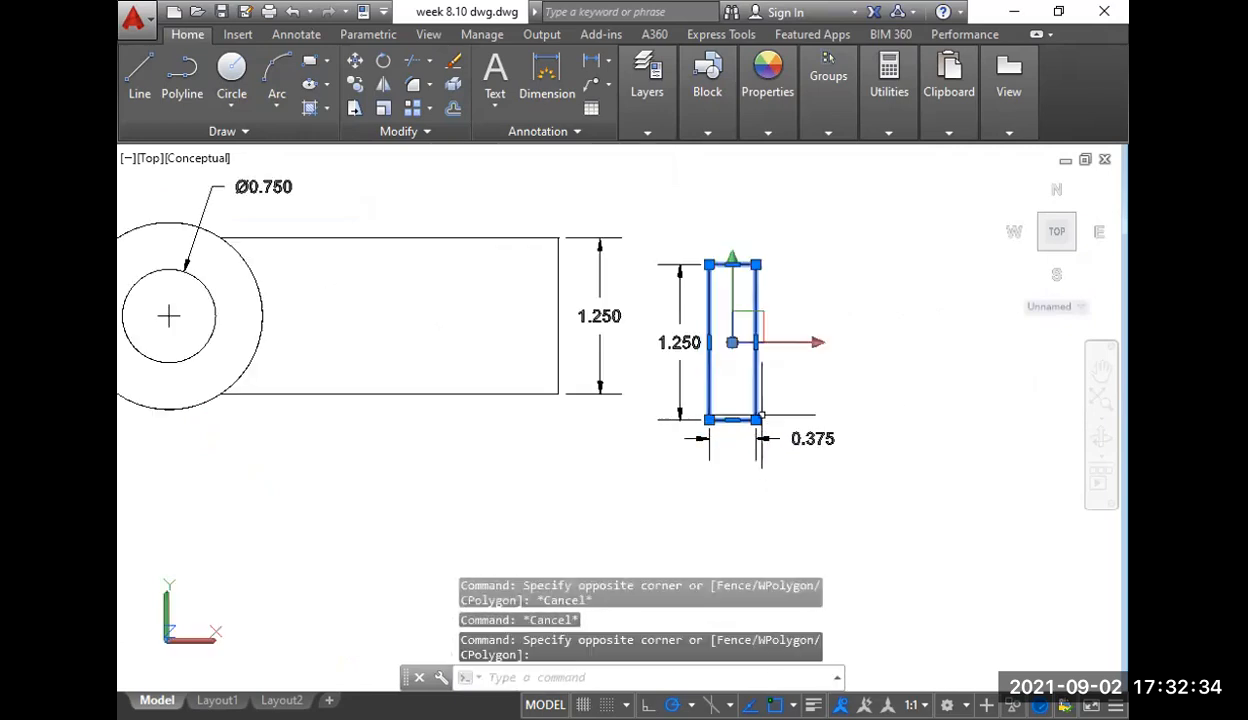
{"action": "type", "text": "m"}
{"action": "key", "text": "Return"}
{"action": "left_click", "coordinate": [756, 419]}
{"action": "left_click", "coordinate": [558, 393]}
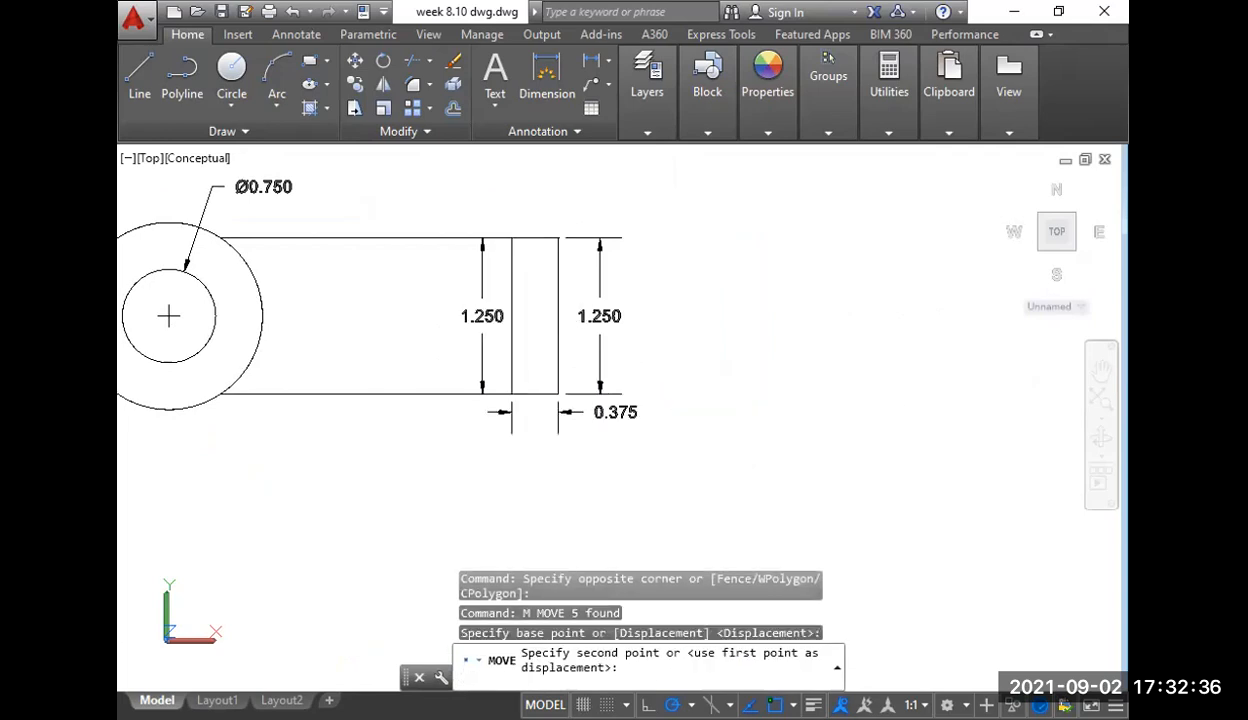
{"action": "middle_click_drag", "start_coordinate": [501, 423], "coordinate": [580, 435]}
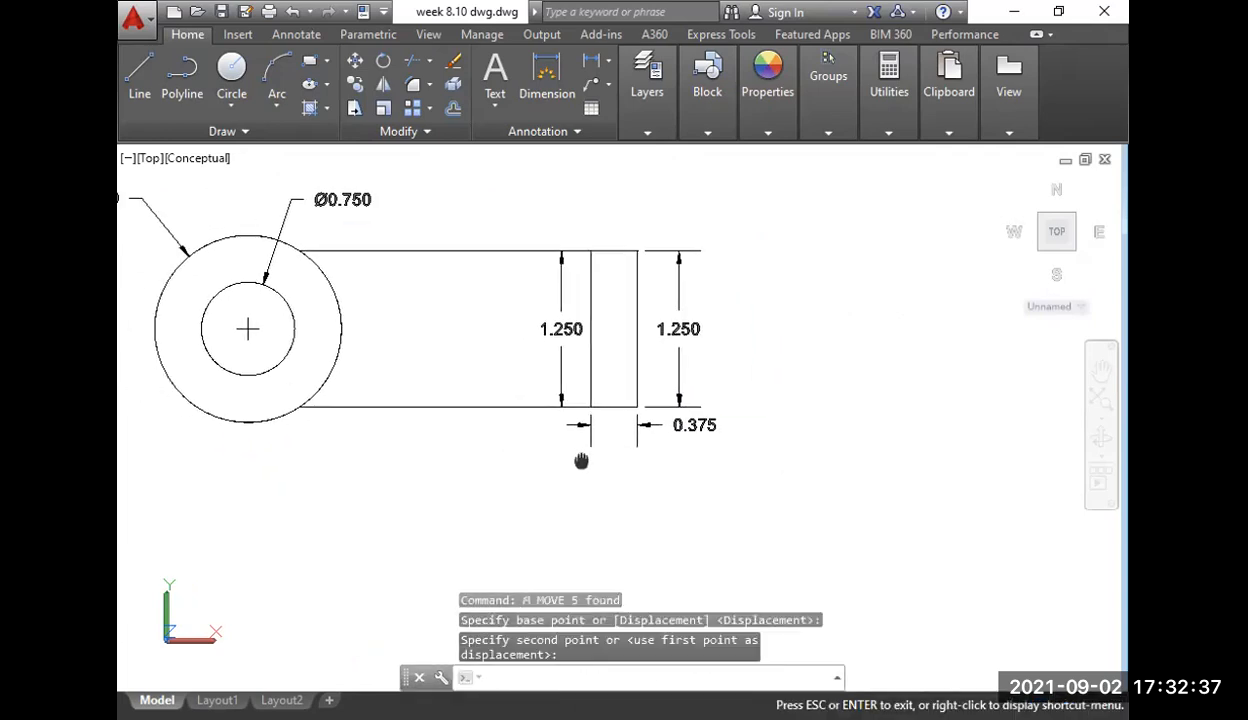
{"action": "left_click", "coordinate": [572, 360]}
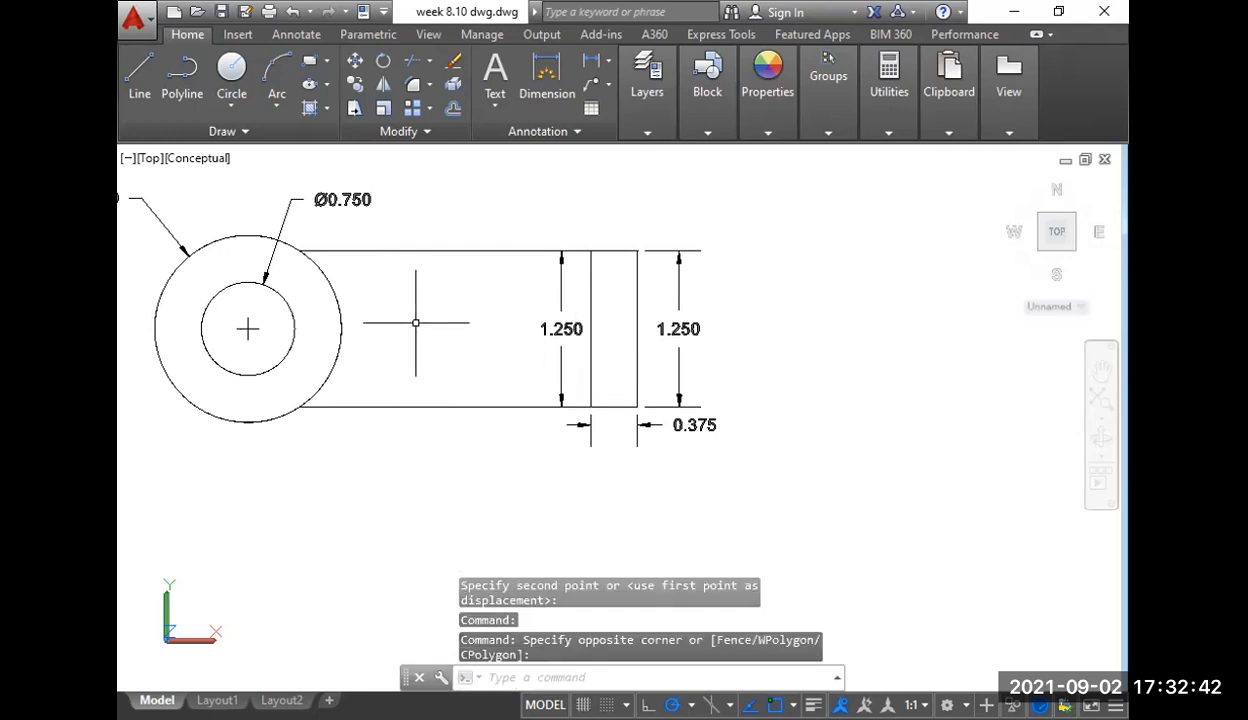
- Draw a horizontal line from the centre of the concentric circles to the midpoint of the narrow rectangle's inner edge
{"action": "type", "text": "l"}
{"action": "key", "text": "Return"}
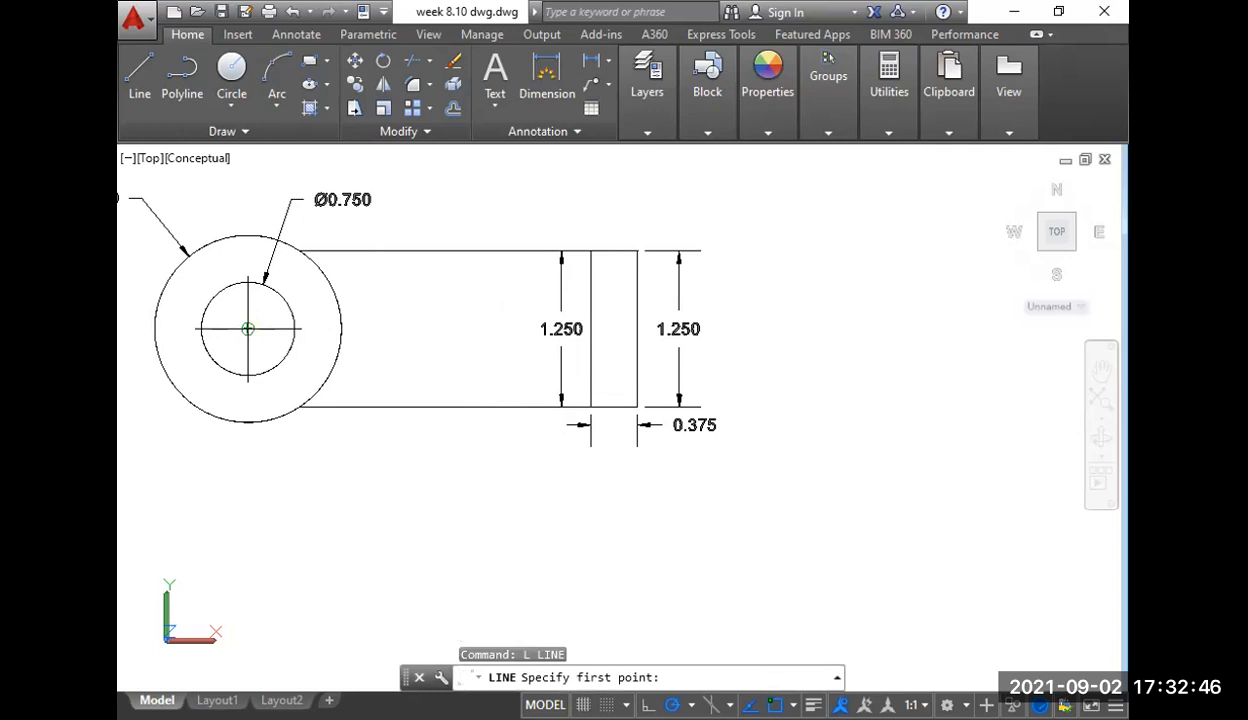
{"action": "left_click", "coordinate": [248, 329]}
{"action": "left_click", "coordinate": [591, 329]}
{"action": "key", "text": "Return"}
{"action": "middle_click_drag", "start_coordinate": [422, 303], "coordinate": [461, 333]}
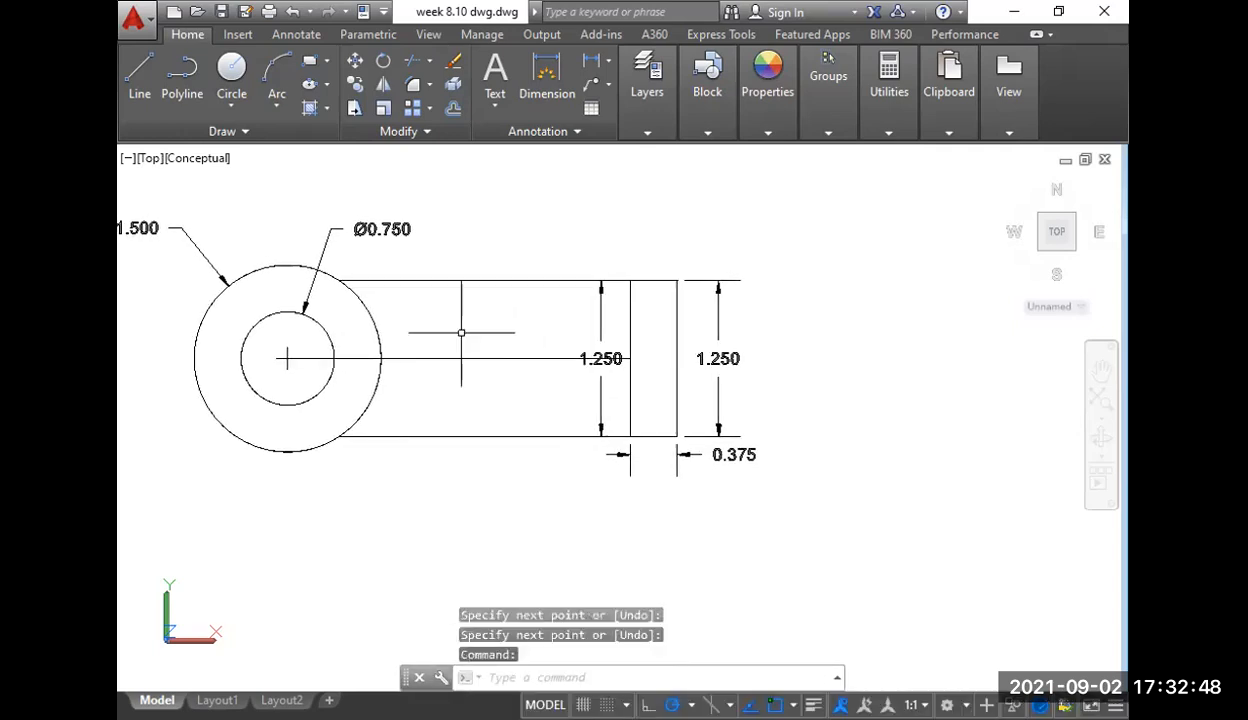
{"action": "type", "text": "dli"}
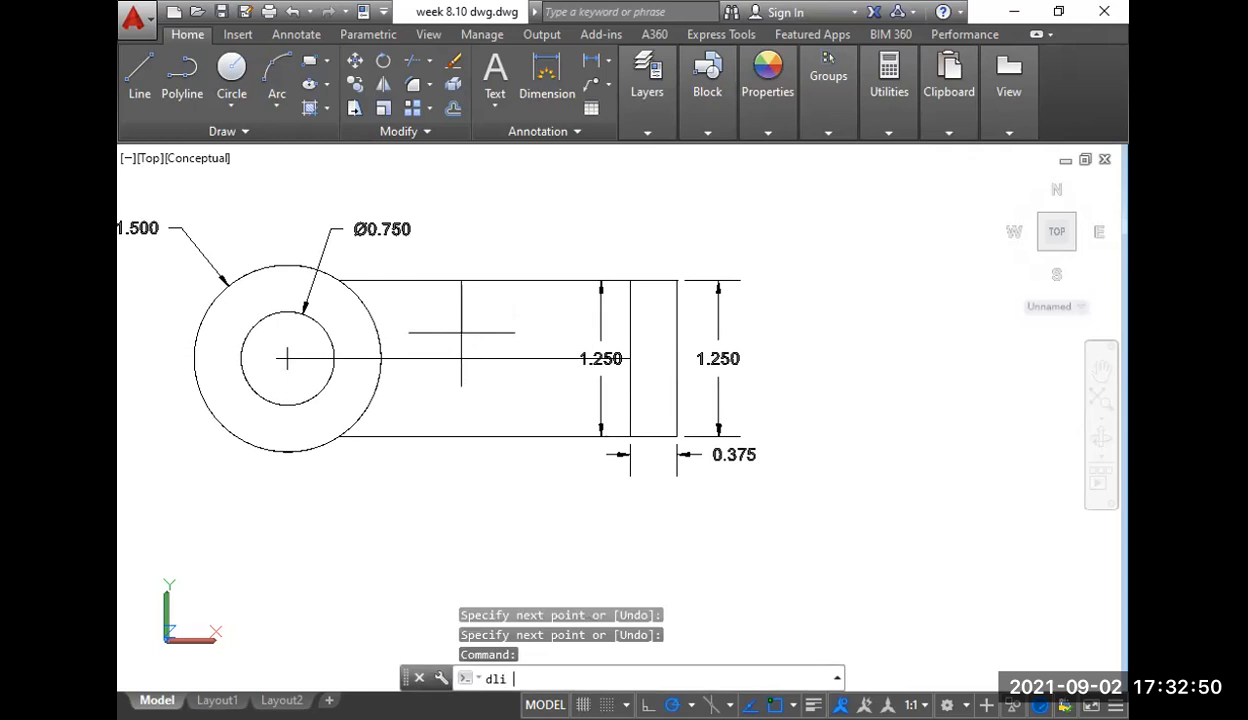
{"action": "key", "text": "Return"}
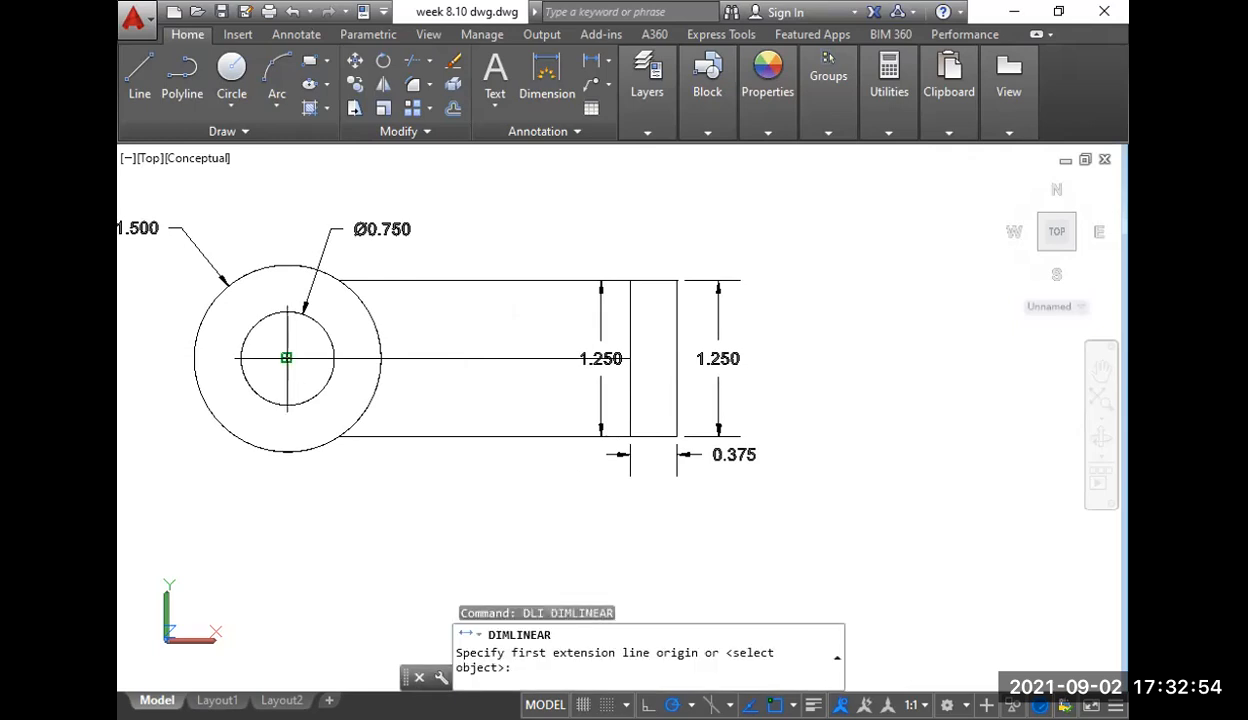
{"action": "left_click", "coordinate": [286, 358]}
{"action": "left_click", "coordinate": [600, 400]}
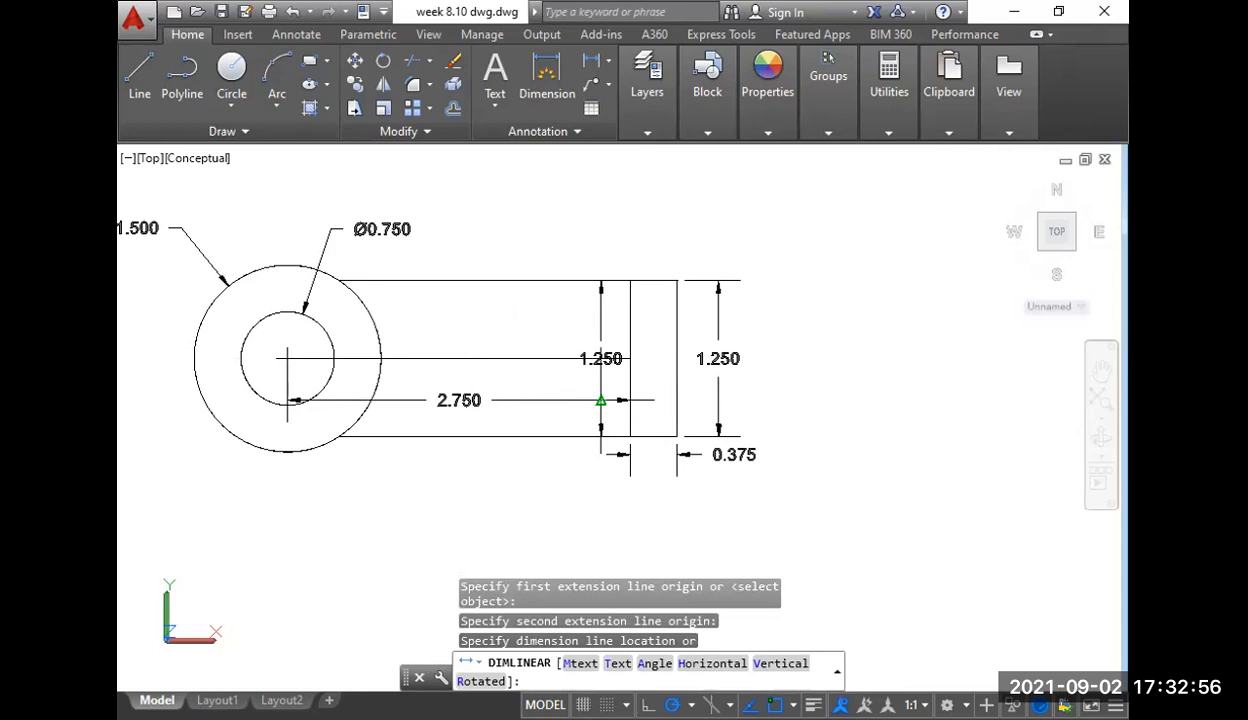
{"action": "left_click", "coordinate": [600, 404]}
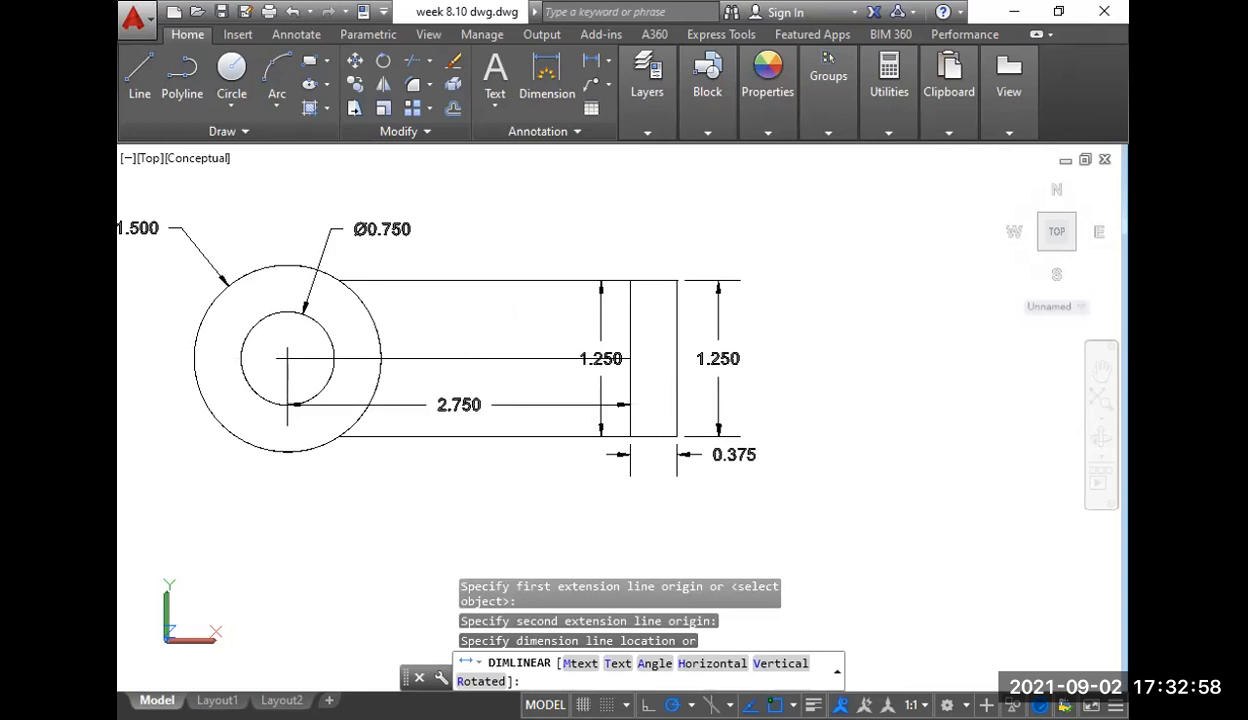
{"action": "key", "text": "Escape"}
{"action": "key", "text": "Escape"}
{"action": "key", "text": "Escape"}
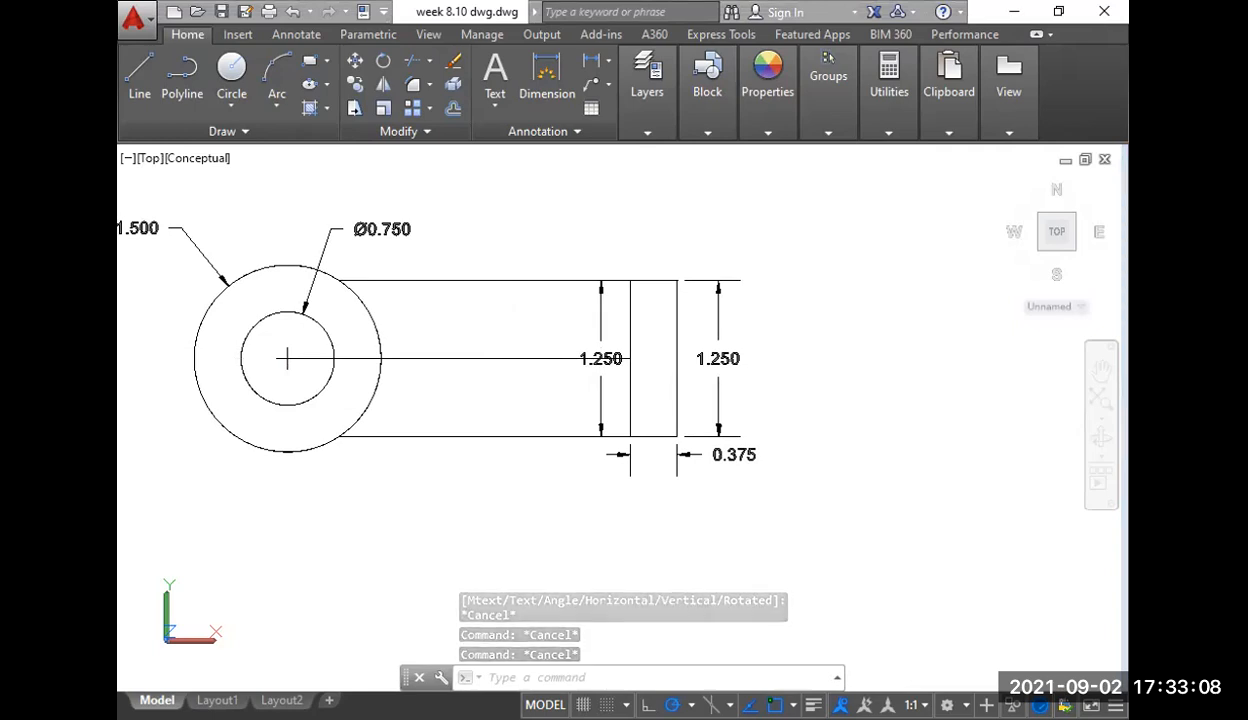
- Delete the horizontal centre line between the circles and the narrow rectangle
{"action": "scroll", "coordinate": [650, 362], "scroll_direction": "down", "scroll_amount": 3}
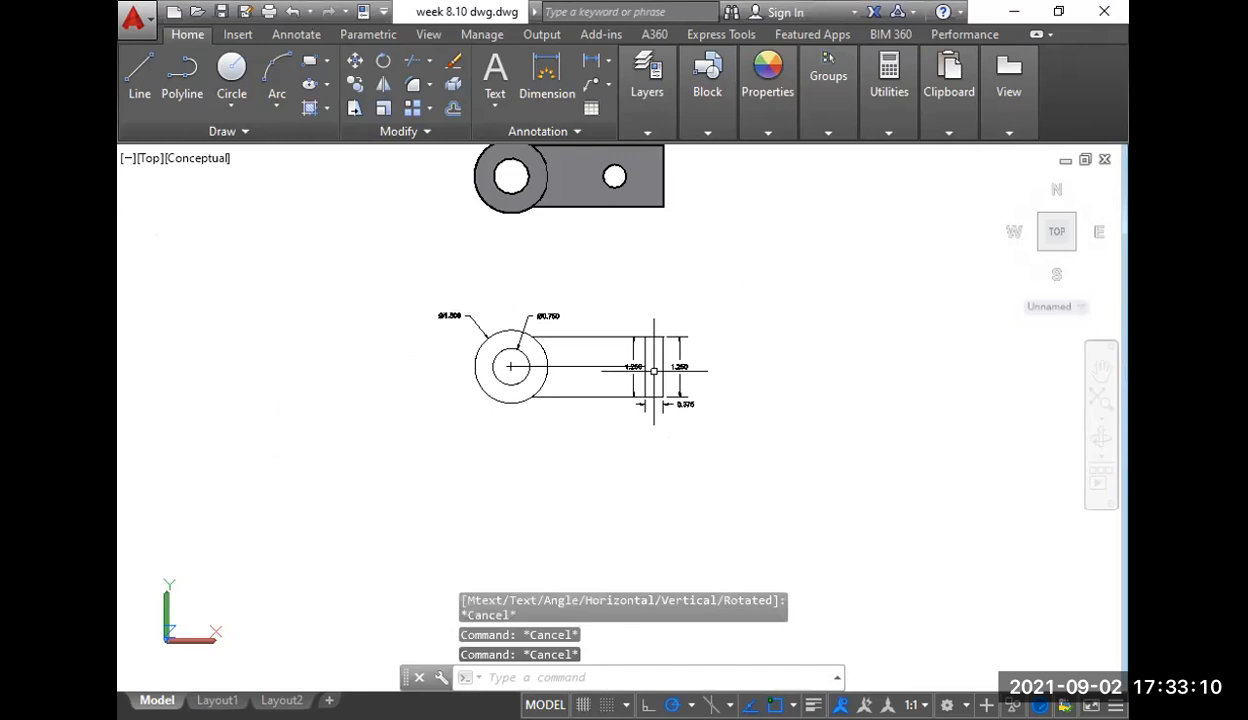
{"action": "middle_click_drag", "start_coordinate": [632, 350], "coordinate": [600, 378]}
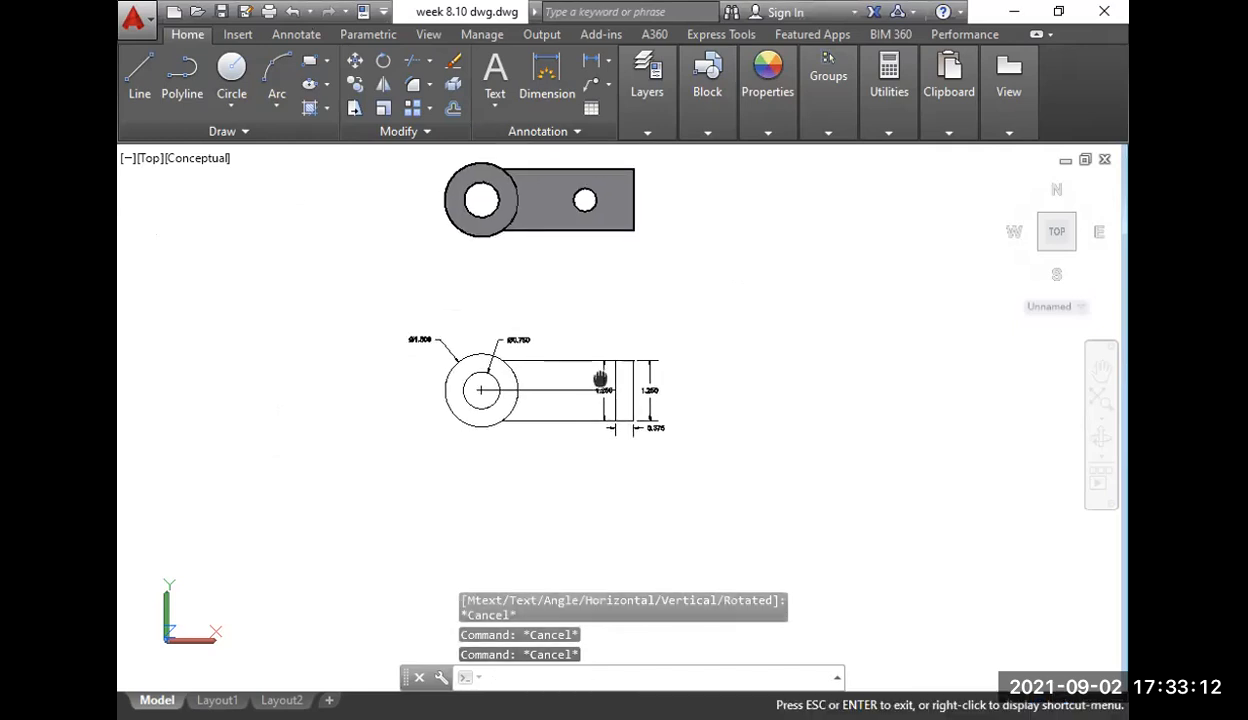
{"action": "scroll", "coordinate": [600, 378], "scroll_direction": "up", "scroll_amount": 3}
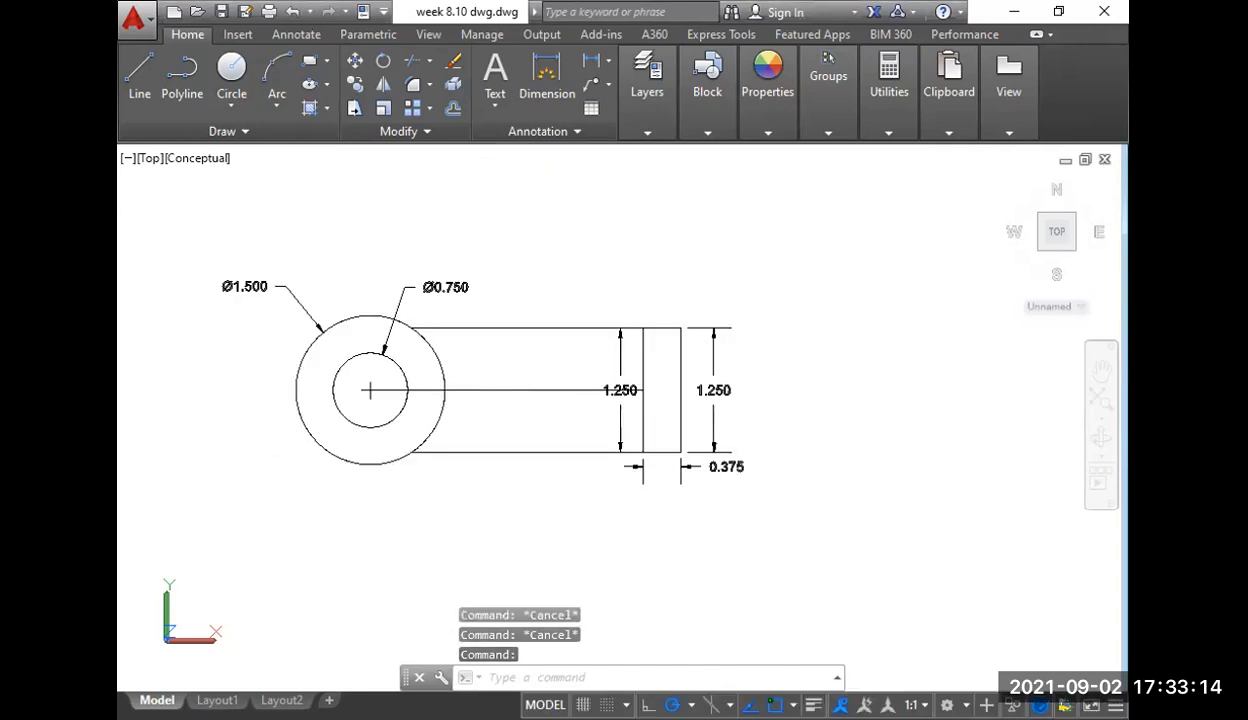
{"action": "left_click", "coordinate": [545, 410]}
{"action": "left_click", "coordinate": [511, 374]}
{"action": "key", "text": "Delete"}
{"action": "type", "text": "l"}
{"action": "key", "text": "Return"}
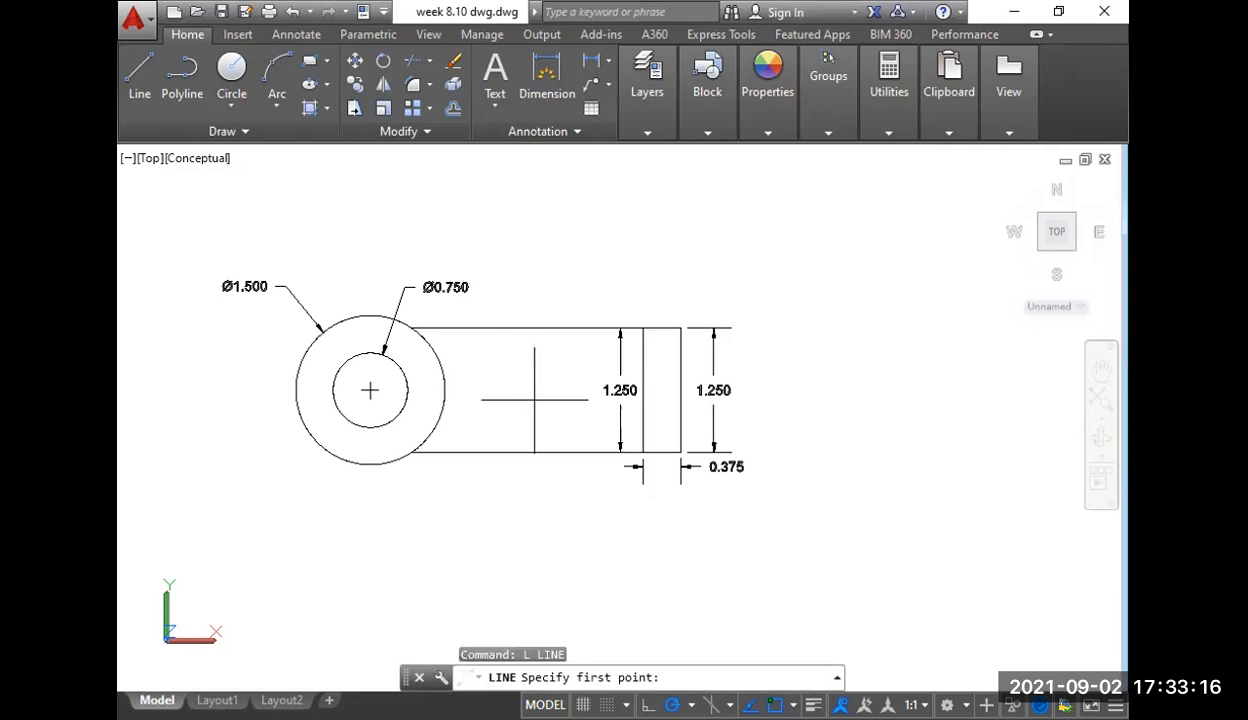
{"action": "key", "text": "Escape"}
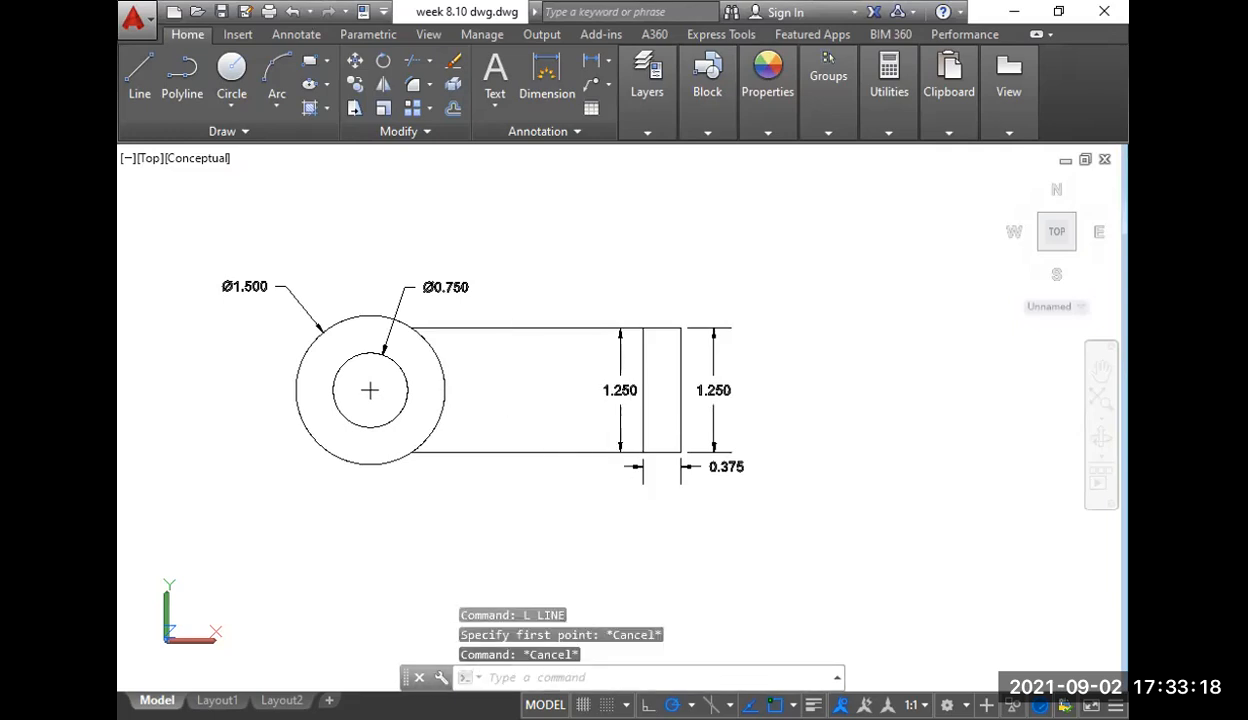
- Delete the duplicate vertical 1.250 dimension inside the arm, leaving the one outside its end
{"action": "left_click", "coordinate": [630, 432]}
{"action": "left_click", "coordinate": [563, 415]}
{"action": "key", "text": "Delete"}
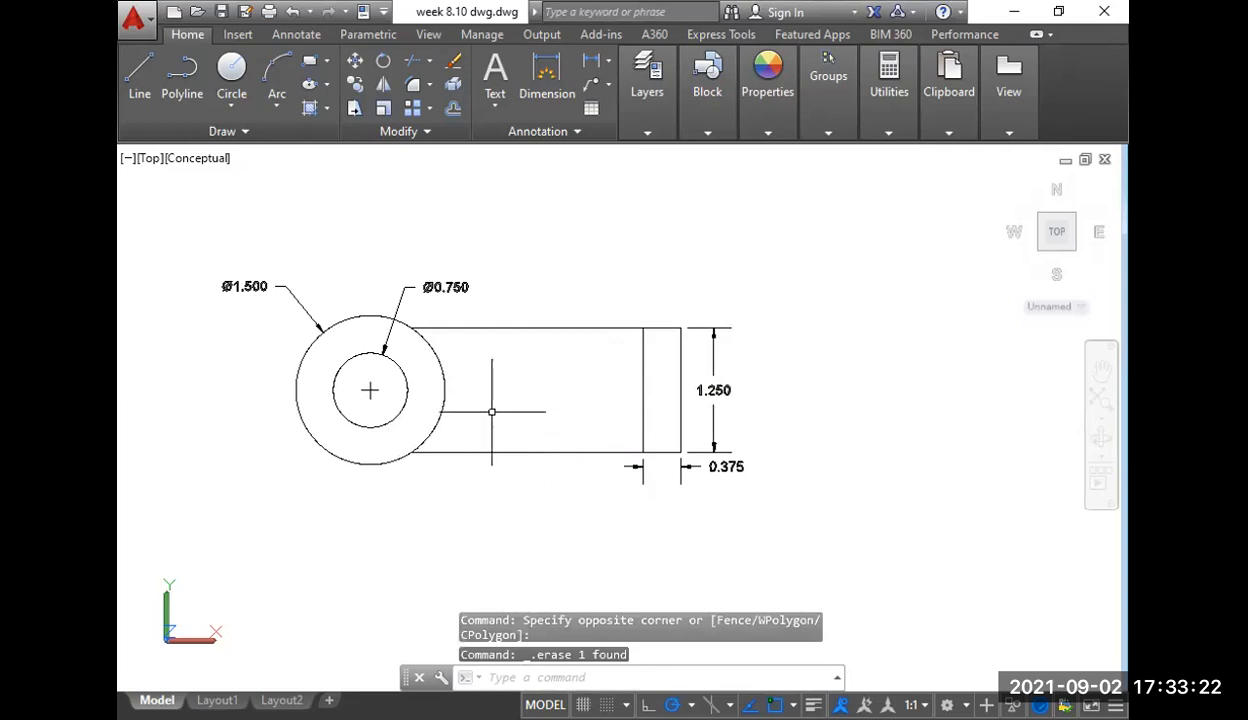
- Draw a 2.125 long horizontal line from the centre of the concentric circles along the arm
{"action": "type", "text": "l"}
{"action": "key", "text": "Return"}
{"action": "scroll", "coordinate": [370, 390], "scroll_direction": "up", "scroll_amount": 4}
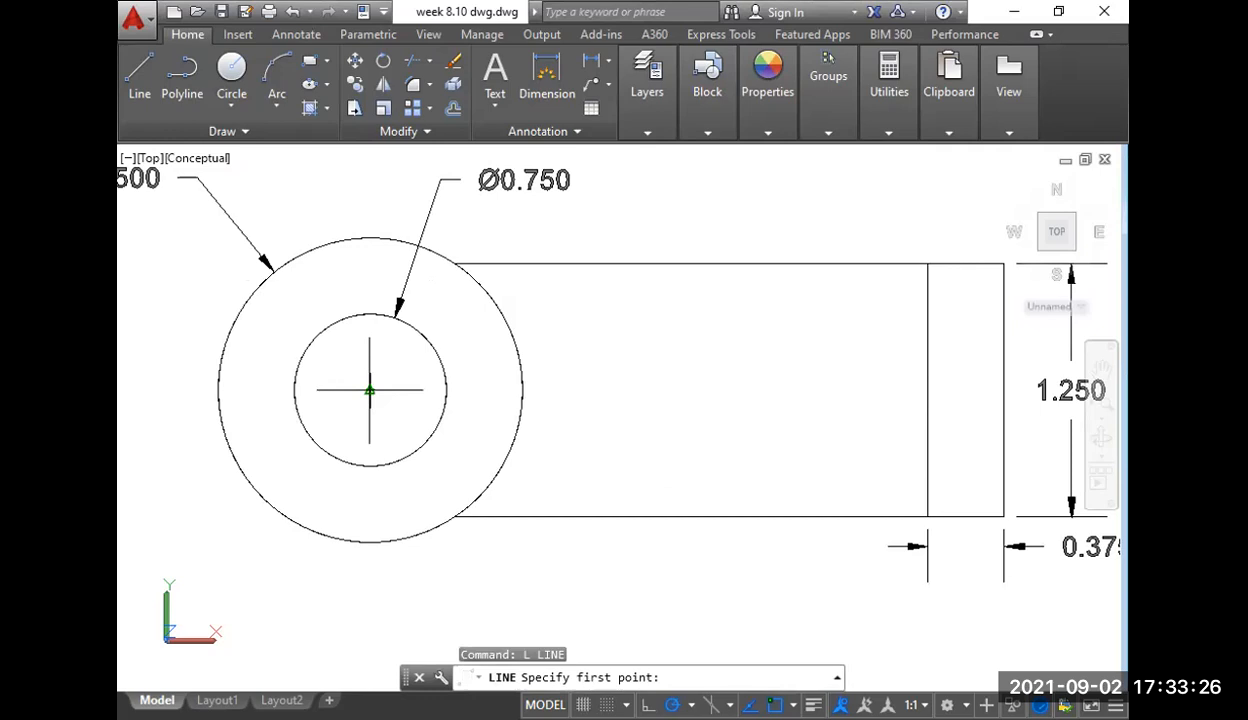
{"action": "left_click", "coordinate": [370, 390]}
{"action": "type", "text": "2."}
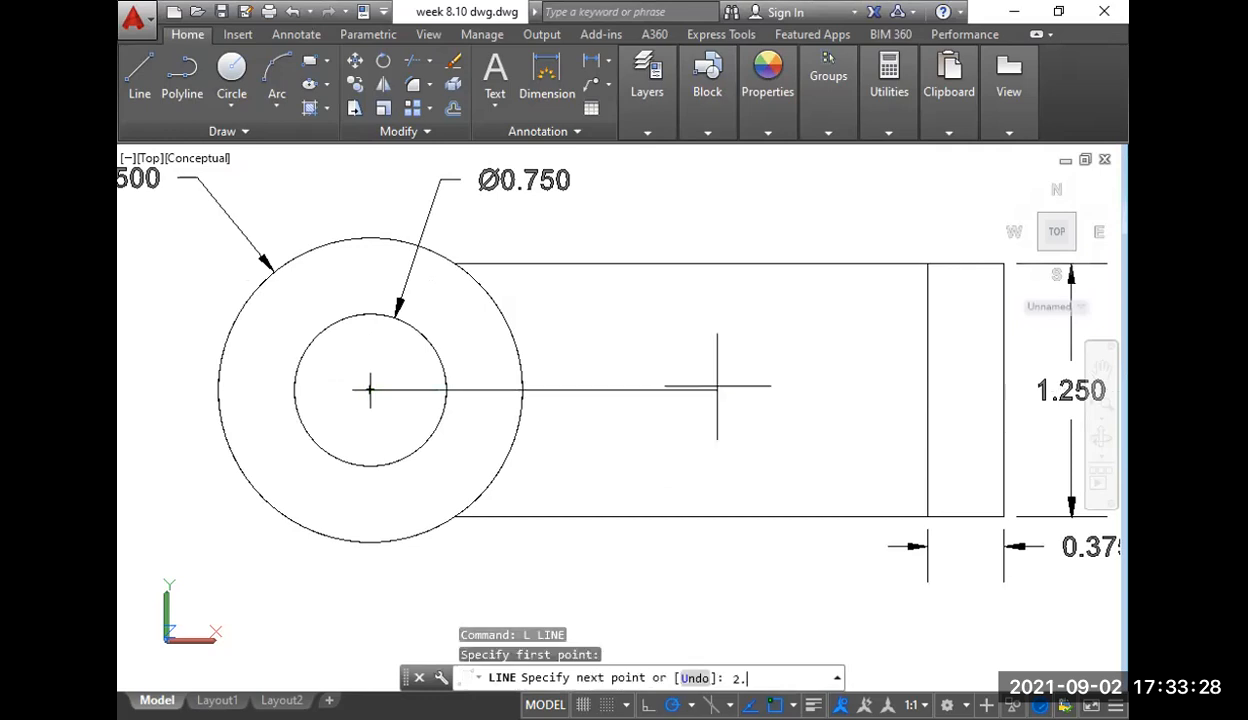
{"action": "type", "text": "125"}
{"action": "key", "text": "space"}
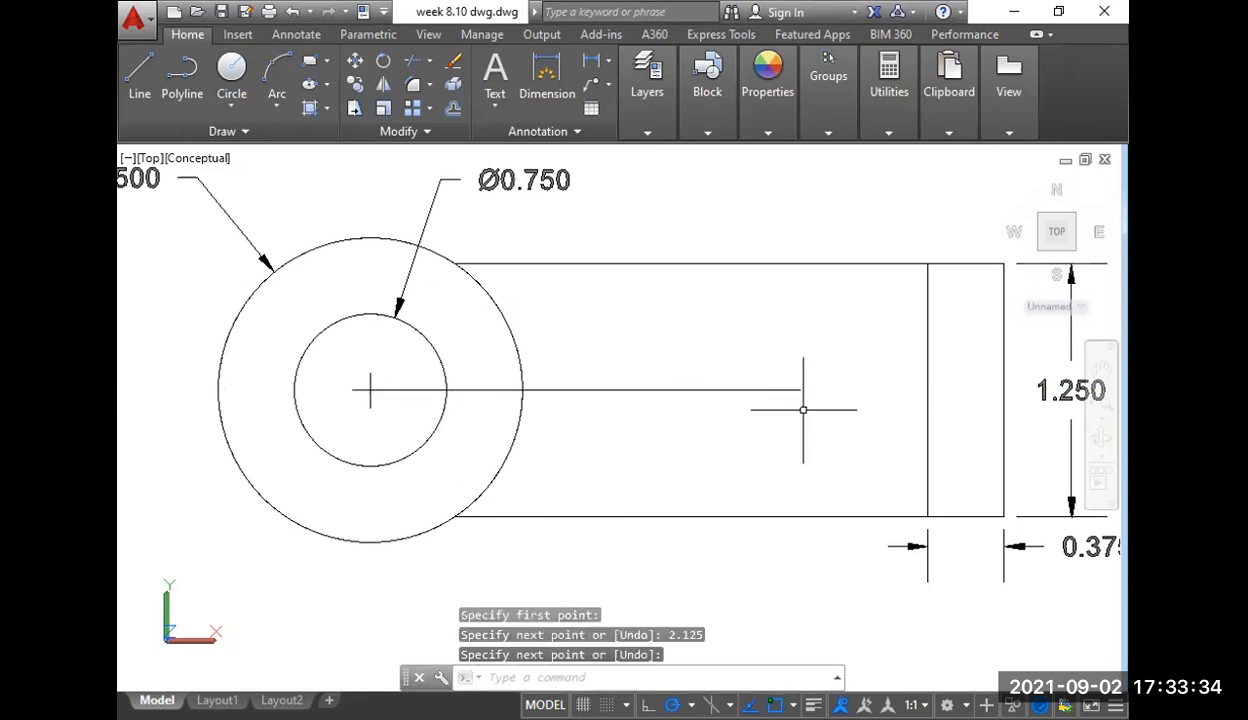
- Draw a circle of diameter 0.5 centred on the free end of the horizontal centre line
{"action": "type", "text": "c"}
{"action": "key", "text": "space"}
{"action": "left_click", "coordinate": [801, 391]}
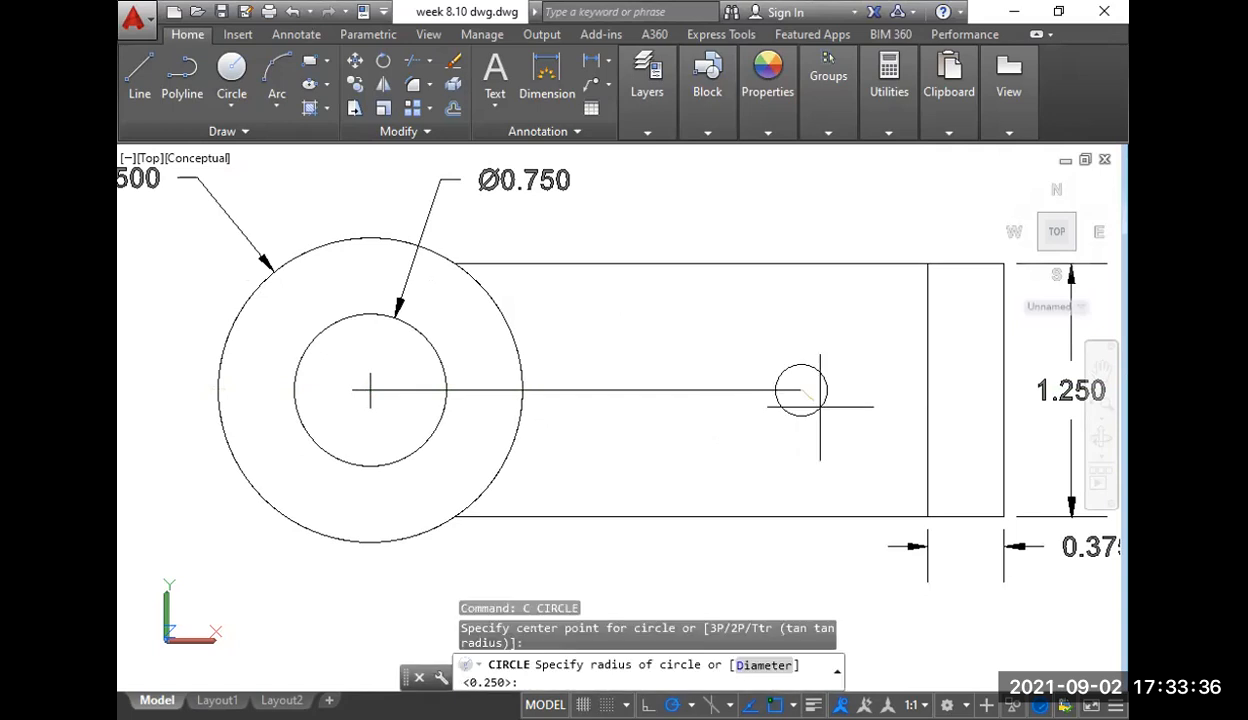
{"action": "type", "text": "d"}
{"action": "key", "text": "space"}
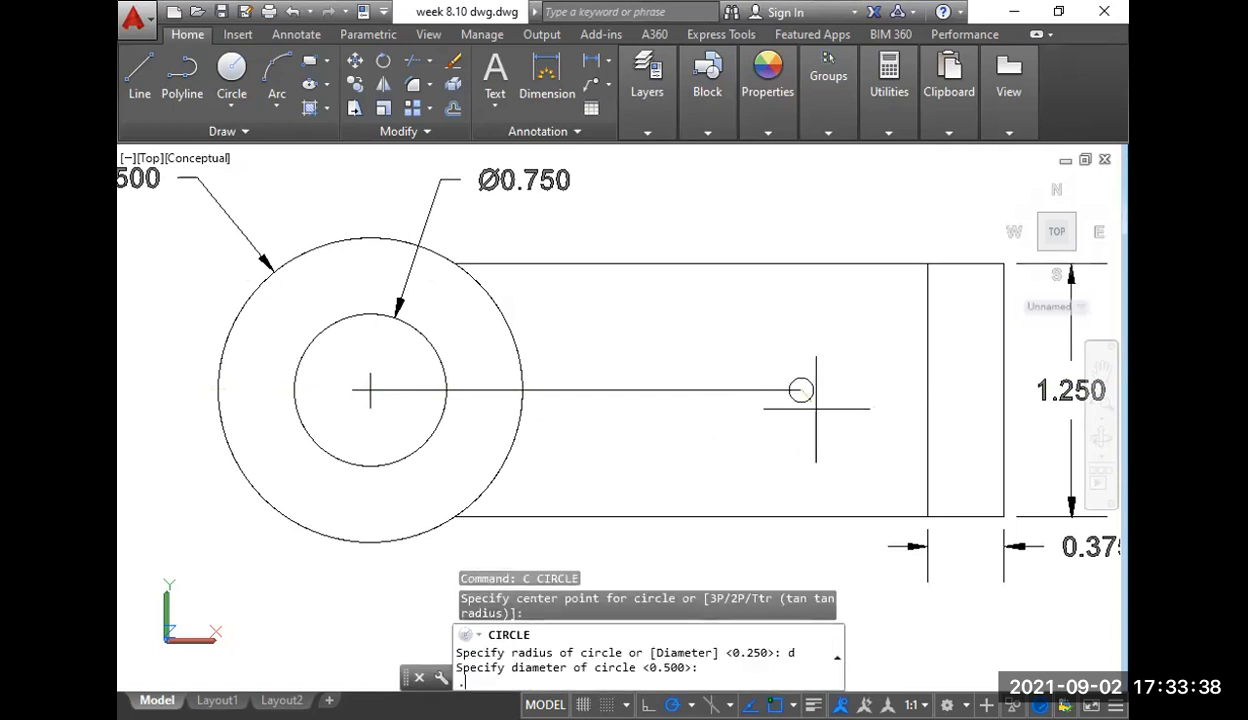
{"action": "type", "text": ".5"}
{"action": "key", "text": "space"}
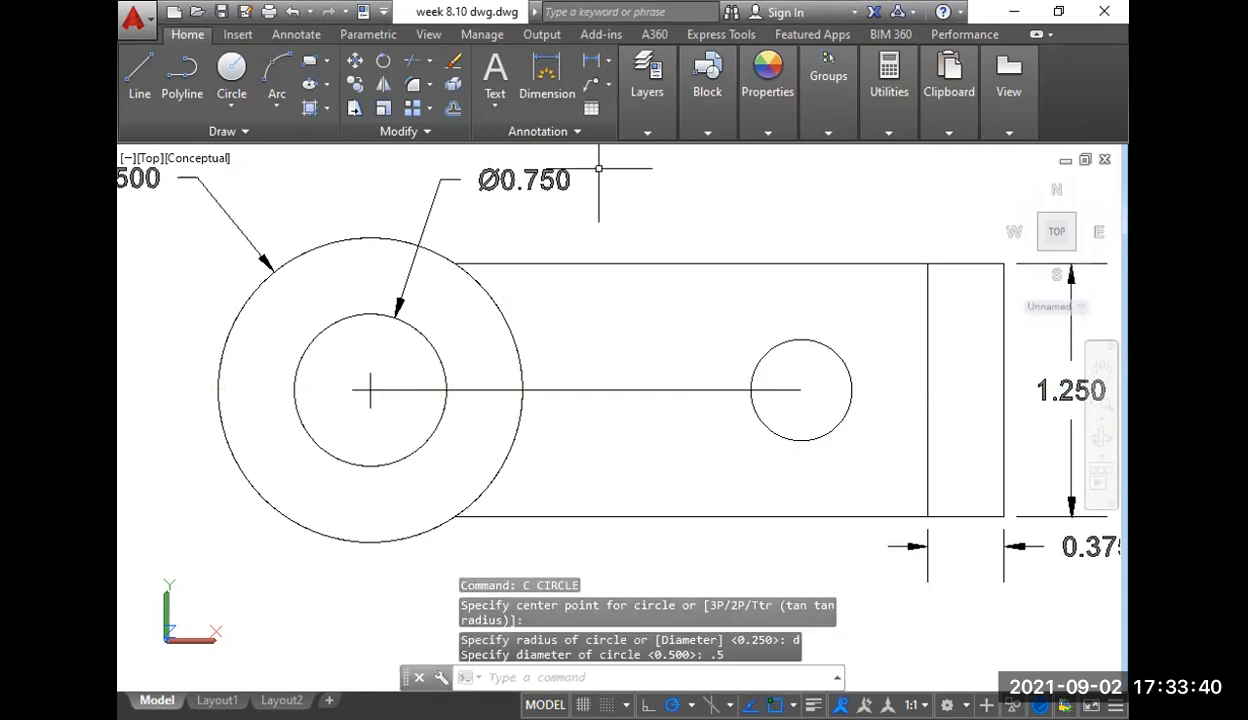
- Add a linear dimension between the large hole's centre and the small circle's centre, placed below the centre line
{"action": "type", "text": "d"}
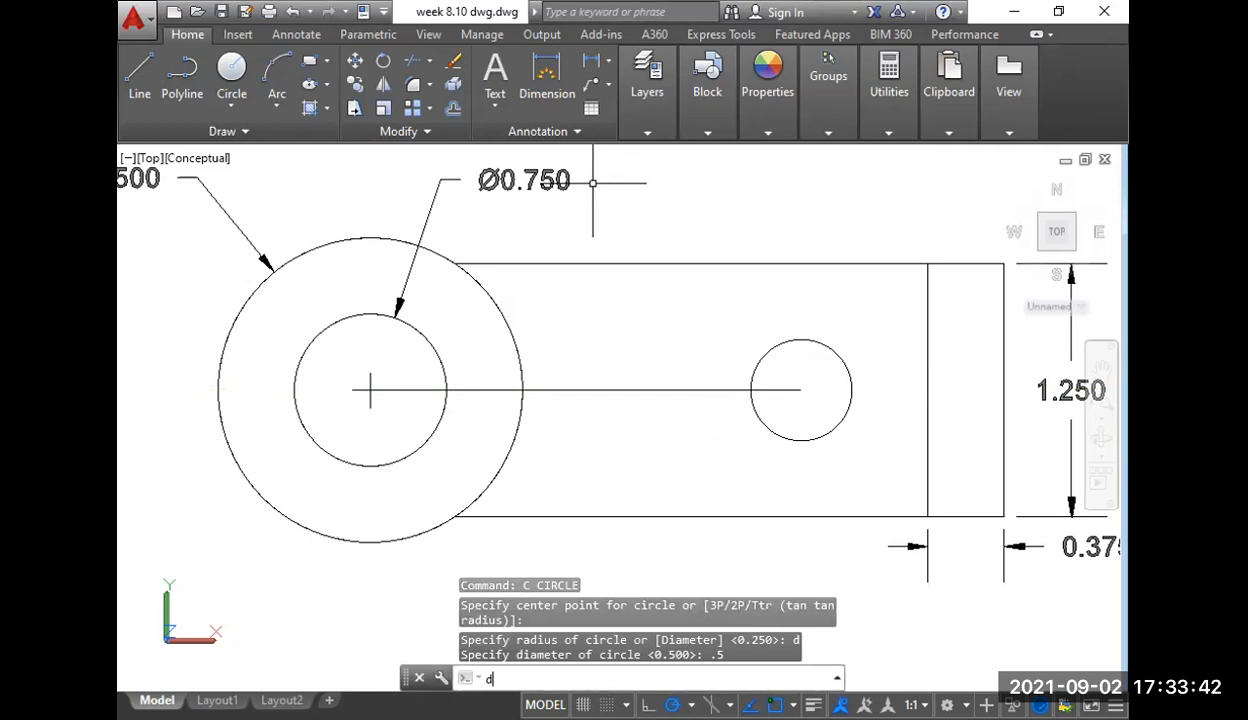
{"action": "type", "text": "li"}
{"action": "key", "text": "space"}
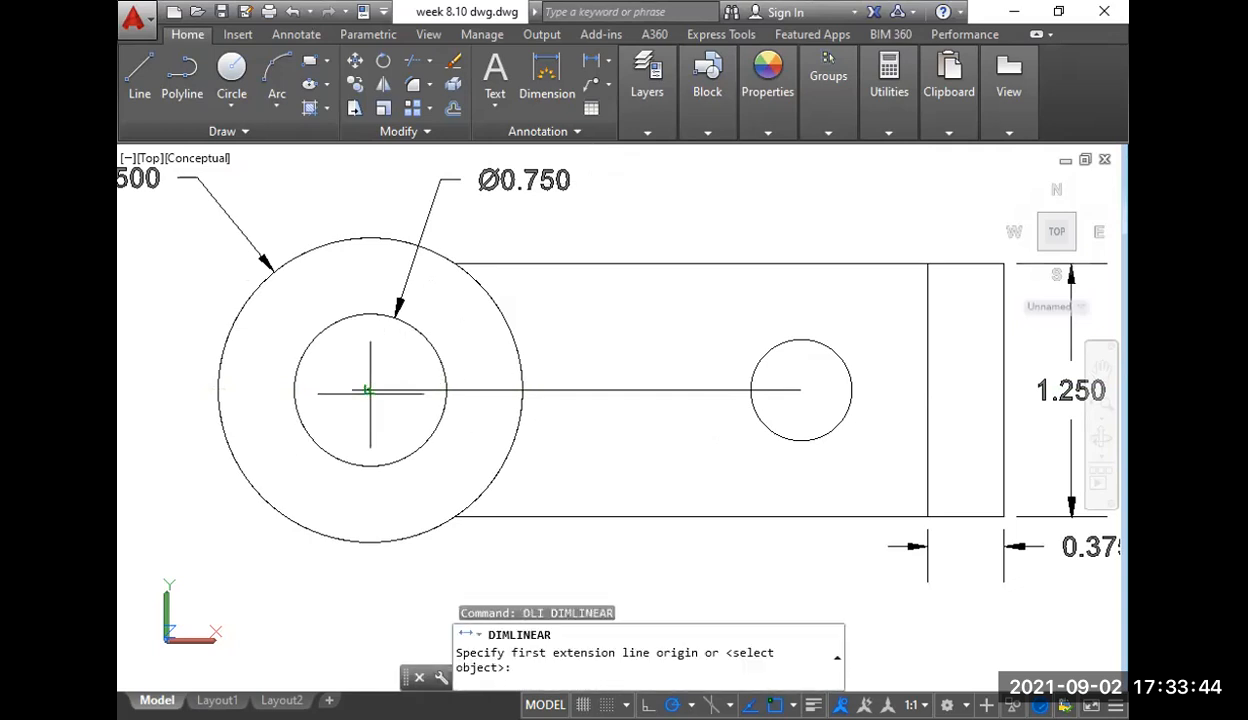
{"action": "left_click", "coordinate": [369, 390]}
{"action": "left_click", "coordinate": [800, 389]}
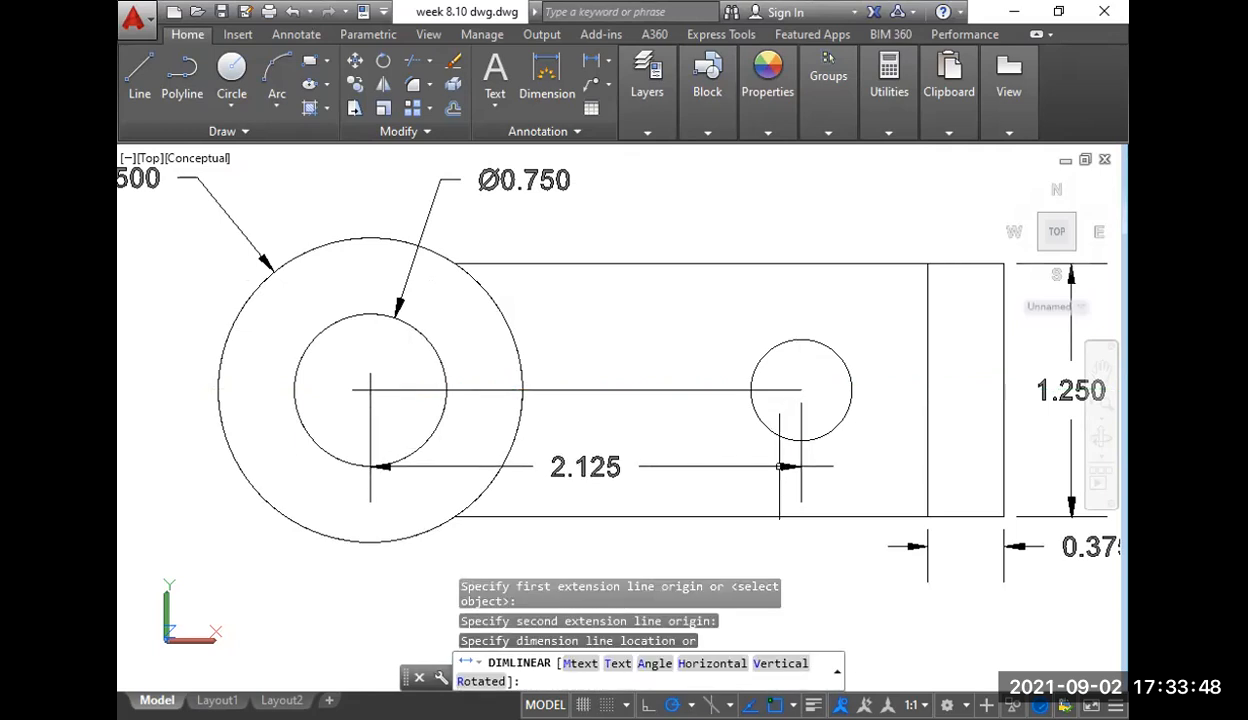
{"action": "left_click", "coordinate": [790, 465]}
{"action": "right_click", "coordinate": [678, 335]}
{"action": "key", "text": "Escape"}
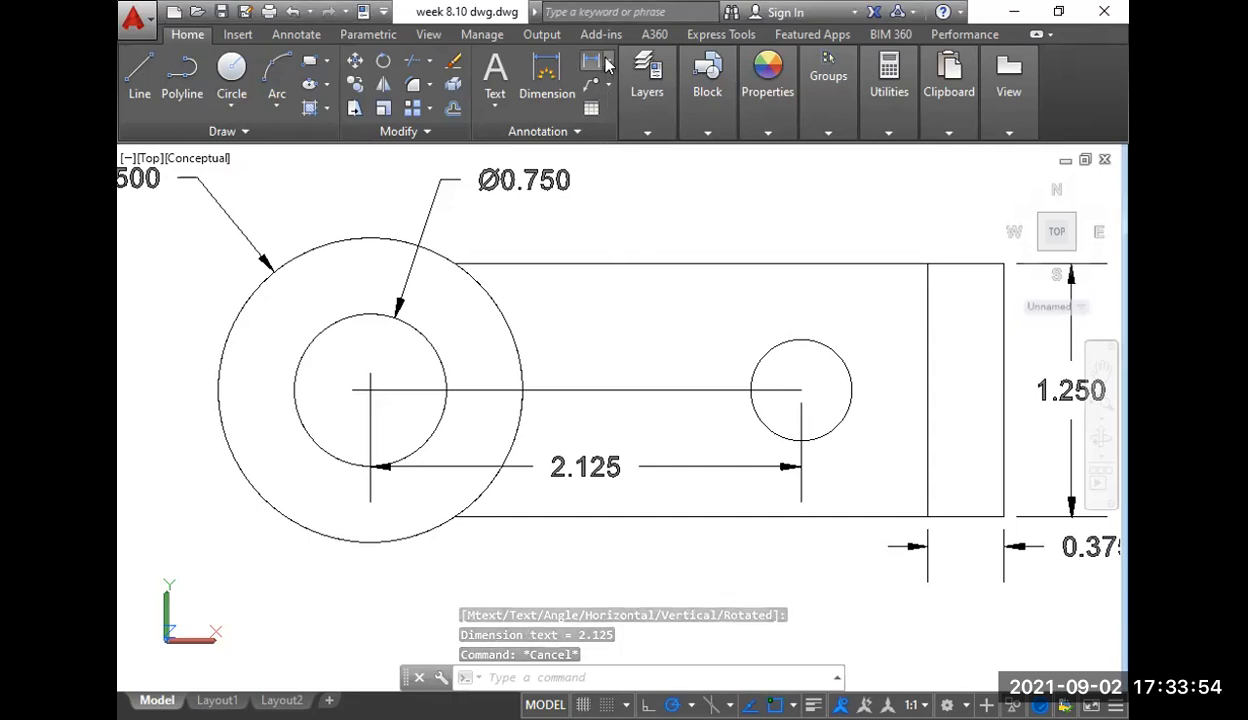
- Add a diameter dimension to the small circle in the arm, with its text placed above and to the right
{"action": "left_click", "coordinate": [607, 63]}
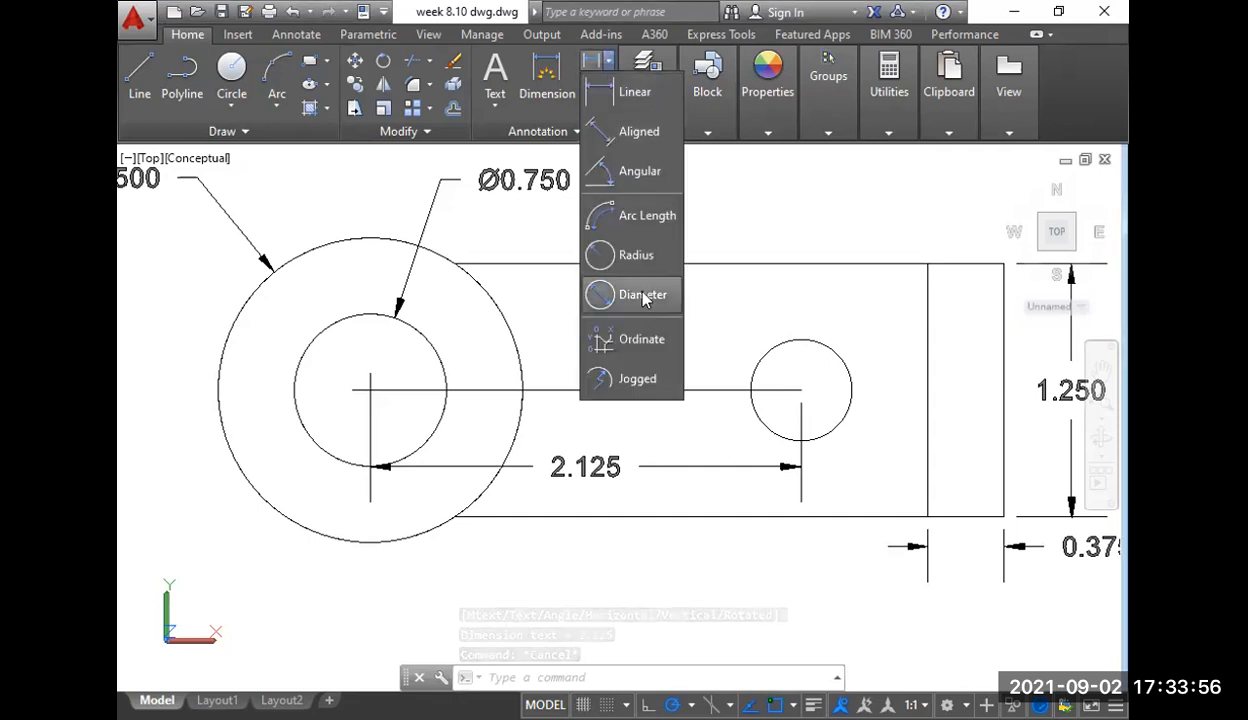
{"action": "left_click", "coordinate": [641, 294]}
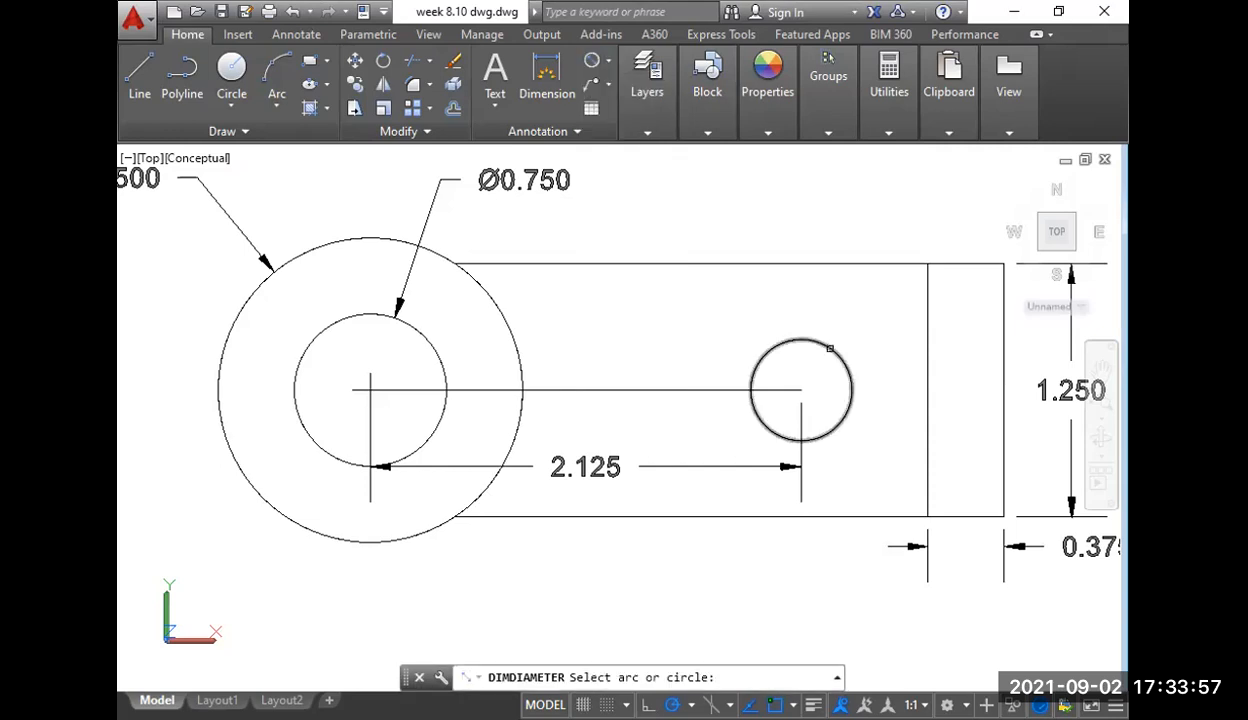
{"action": "left_click", "coordinate": [843, 356]}
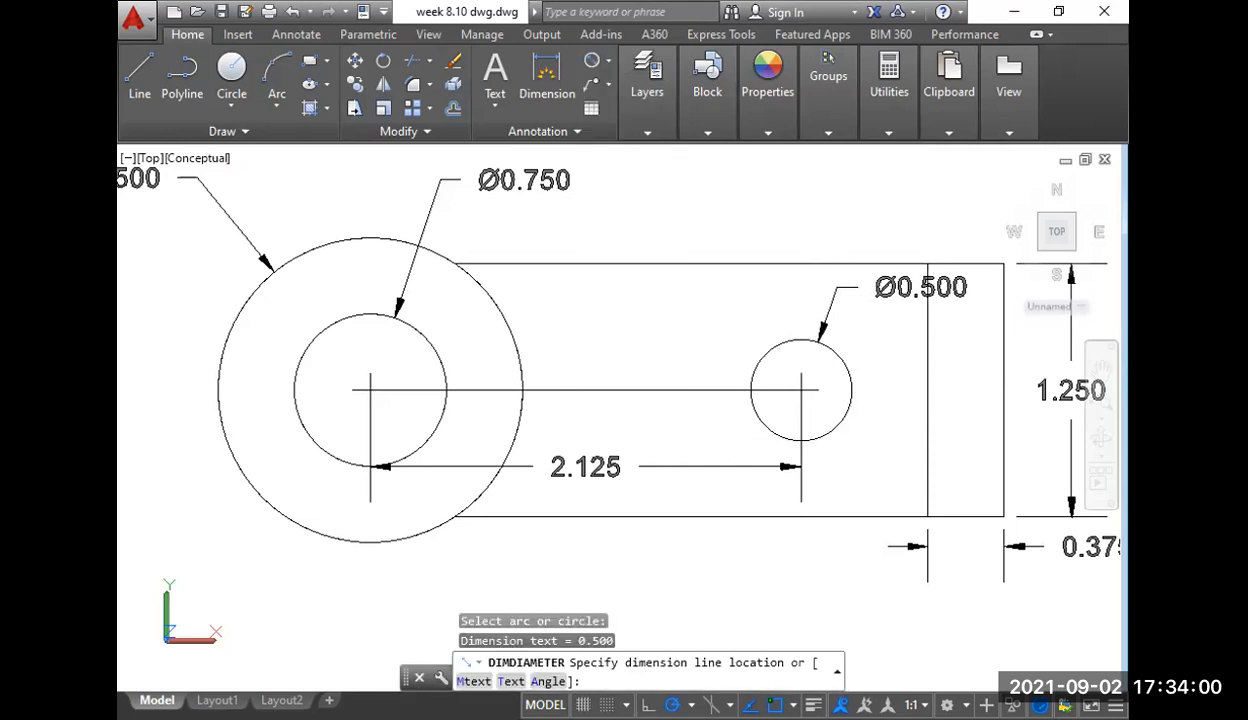
{"action": "left_click", "coordinate": [838, 287]}
{"action": "scroll", "coordinate": [683, 303], "scroll_direction": "down", "scroll_amount": 2}
{"action": "middle_click_drag", "start_coordinate": [531, 304], "coordinate": [592, 362]}
{"action": "scroll", "coordinate": [597, 357], "scroll_direction": "down", "scroll_amount": 2}
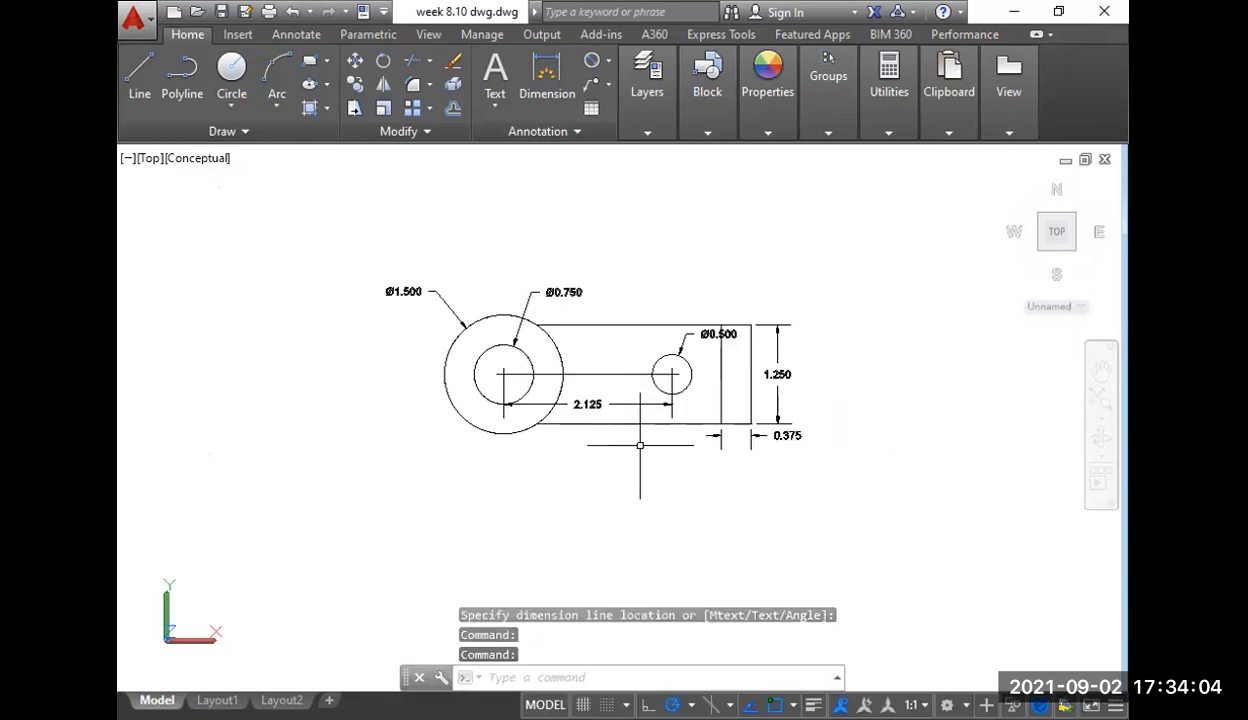
- Draw a horizontal line below the top view, from below its far end edge to below the concentric circles' centre
{"action": "middle_click_drag", "start_coordinate": [649, 502], "coordinate": [659, 466]}
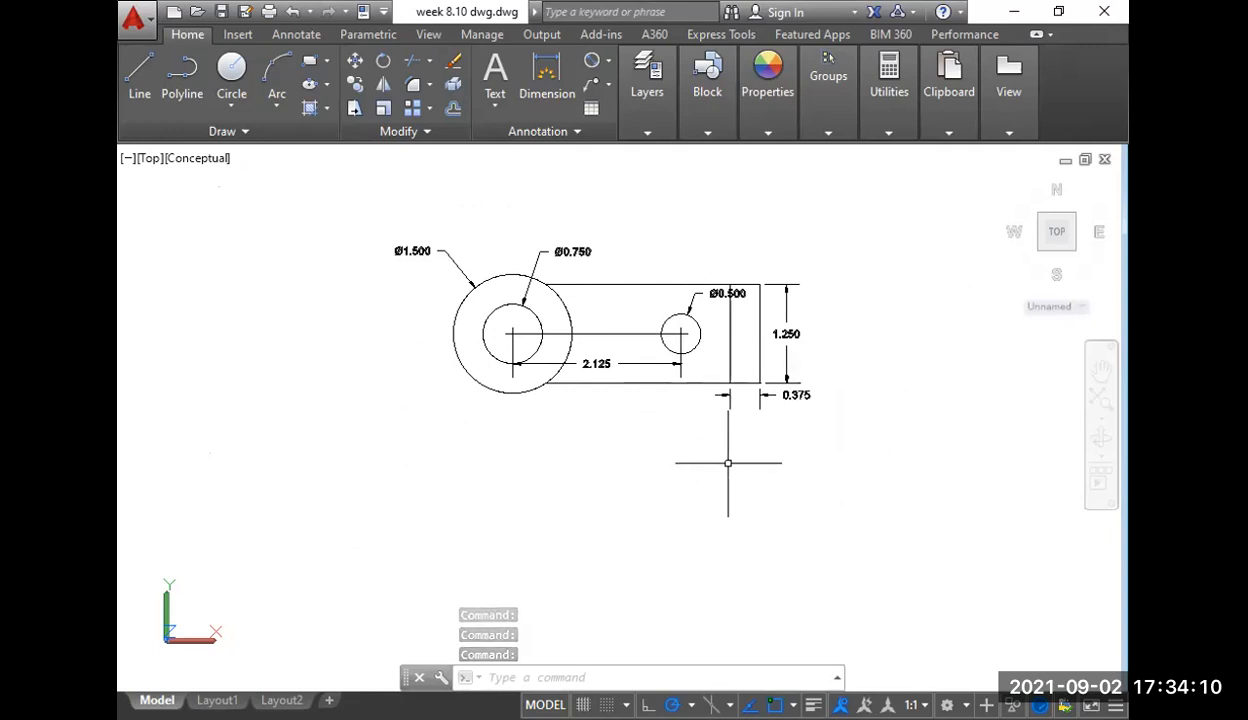
{"action": "middle_click_drag", "start_coordinate": [566, 358], "coordinate": [568, 413]}
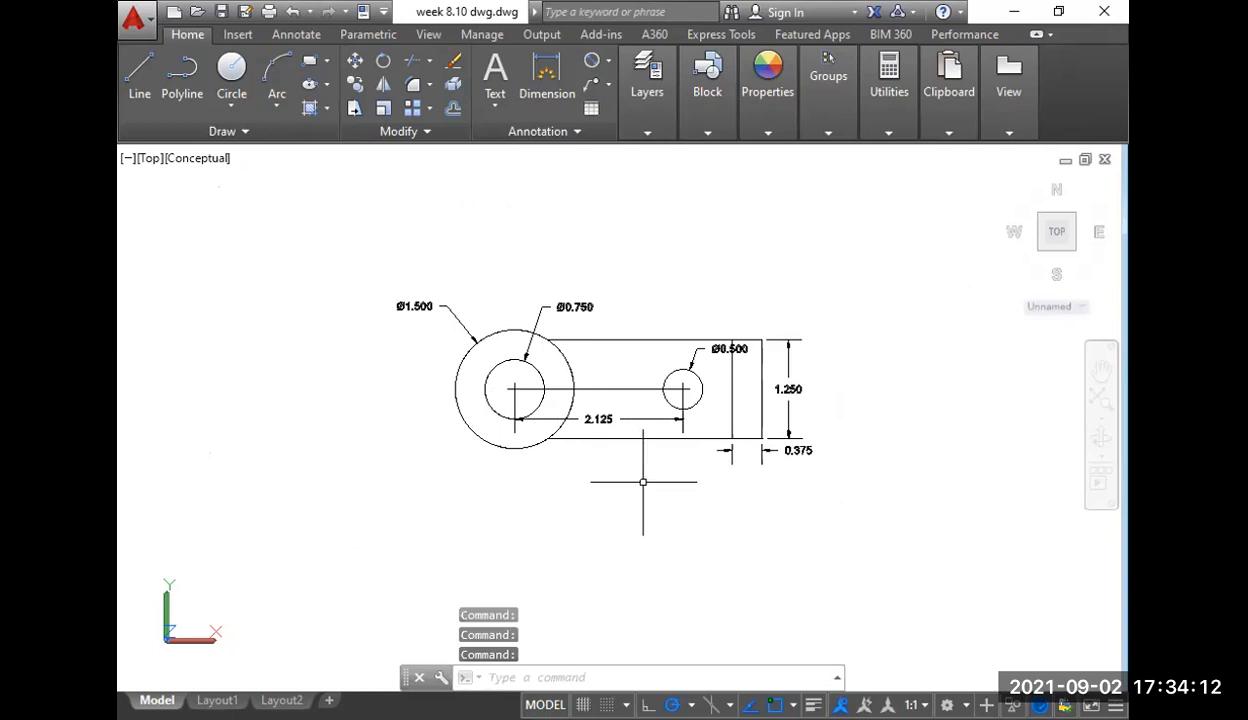
{"action": "type", "text": "l"}
{"action": "key", "text": "Return"}
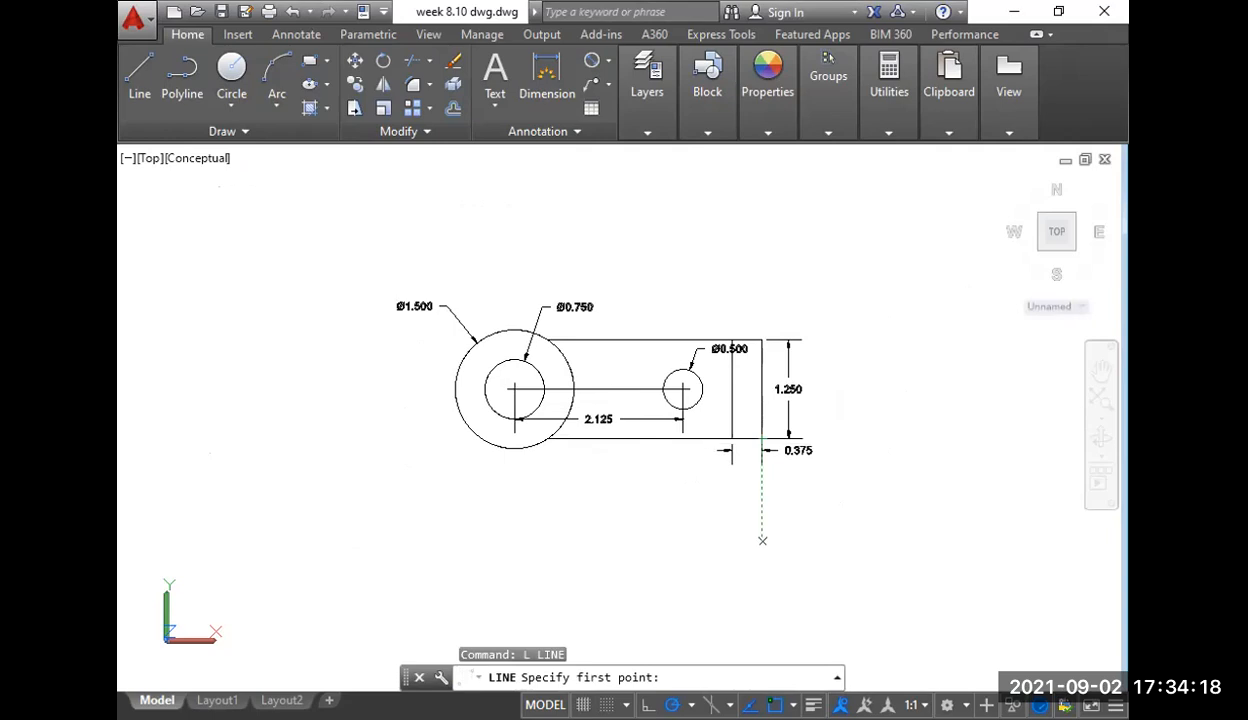
{"action": "left_click", "coordinate": [762, 540]}
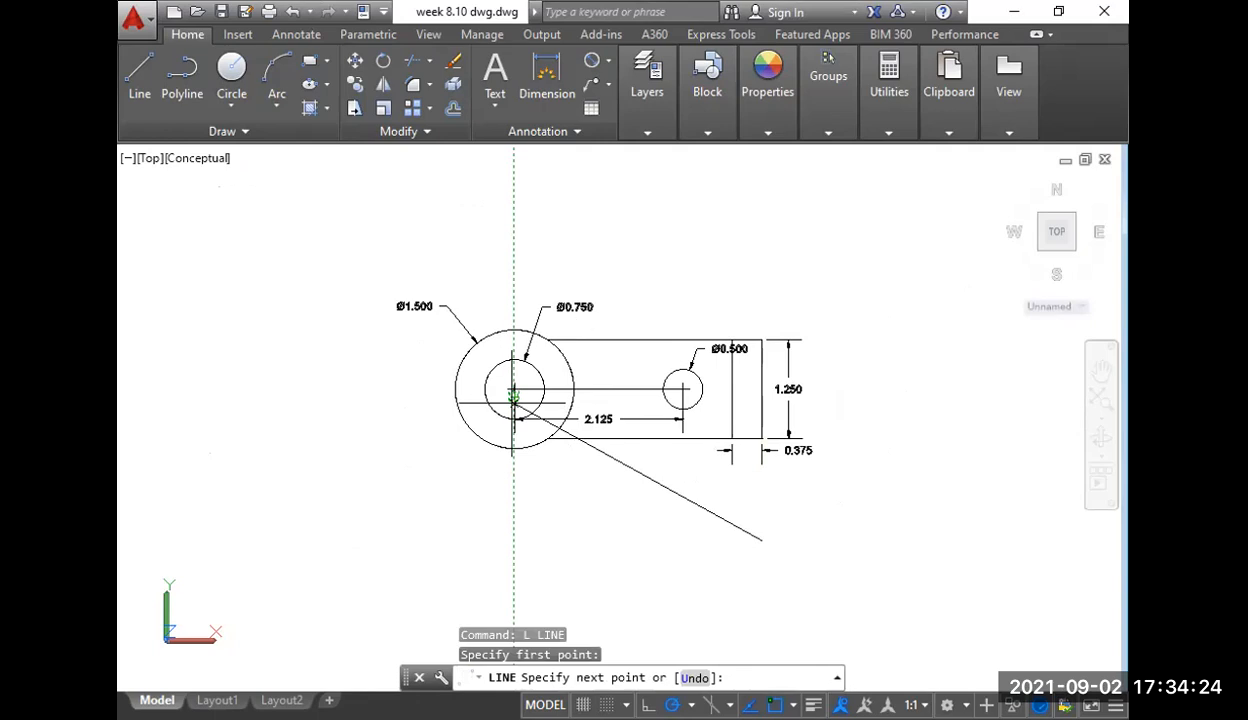
{"action": "left_click", "coordinate": [514, 540]}
{"action": "key", "text": "Return"}
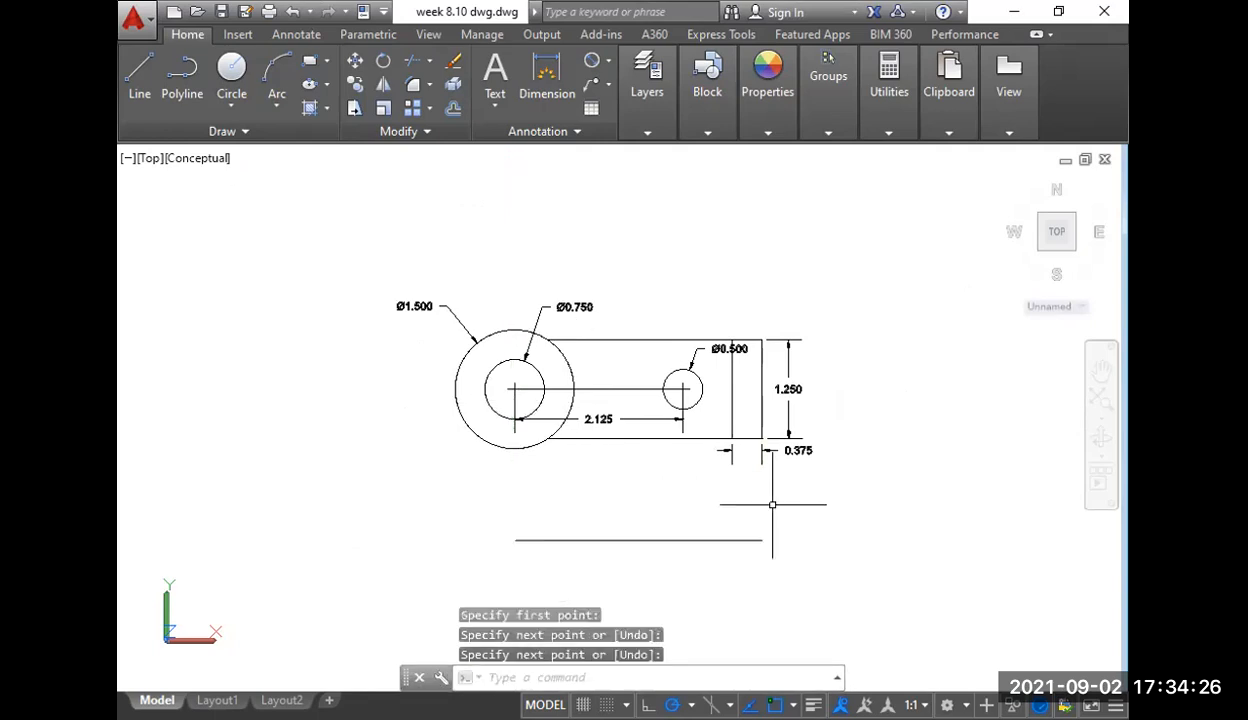
- Draw a 1.5 long vertical line downward from the arm-end endpoint of the new horizontal line
{"action": "type", "text": "L"}
{"action": "key", "text": "Return"}
{"action": "left_click", "coordinate": [762, 540]}
{"action": "type", "text": "1"}
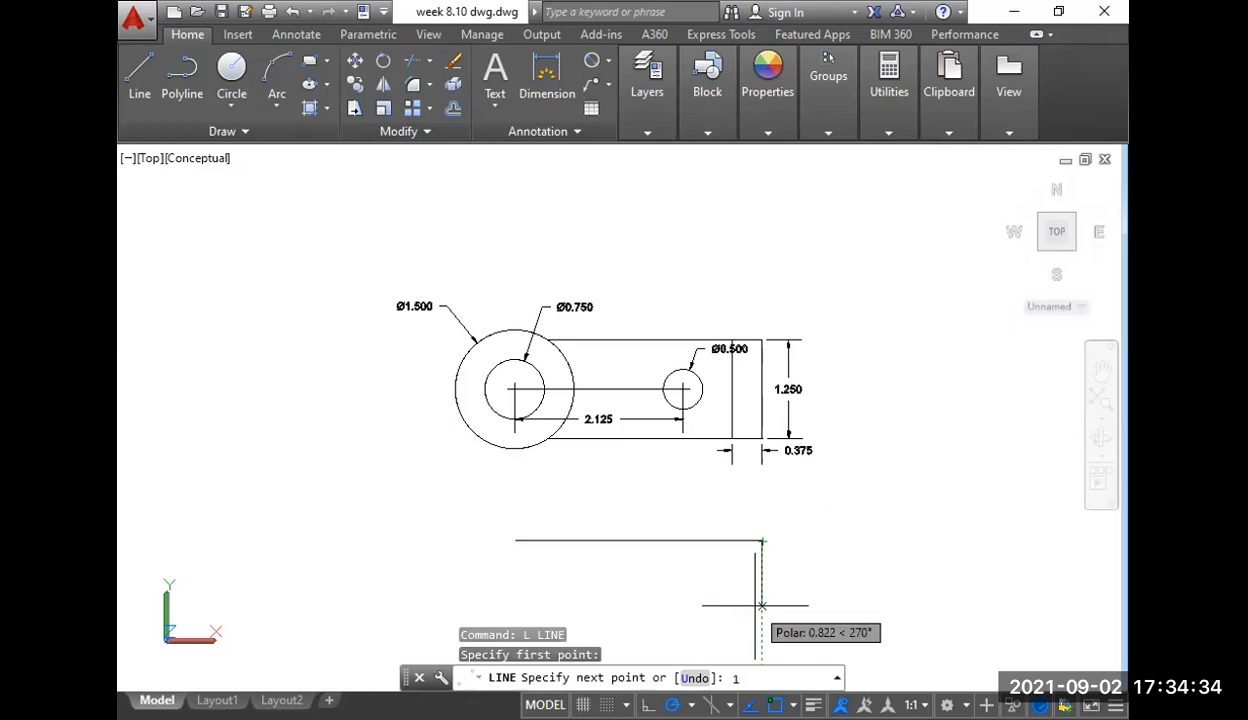
{"action": "type", "text": ".5"}
{"action": "key", "text": "Return"}
{"action": "type", "text": "u"}
{"action": "key", "text": "Return"}
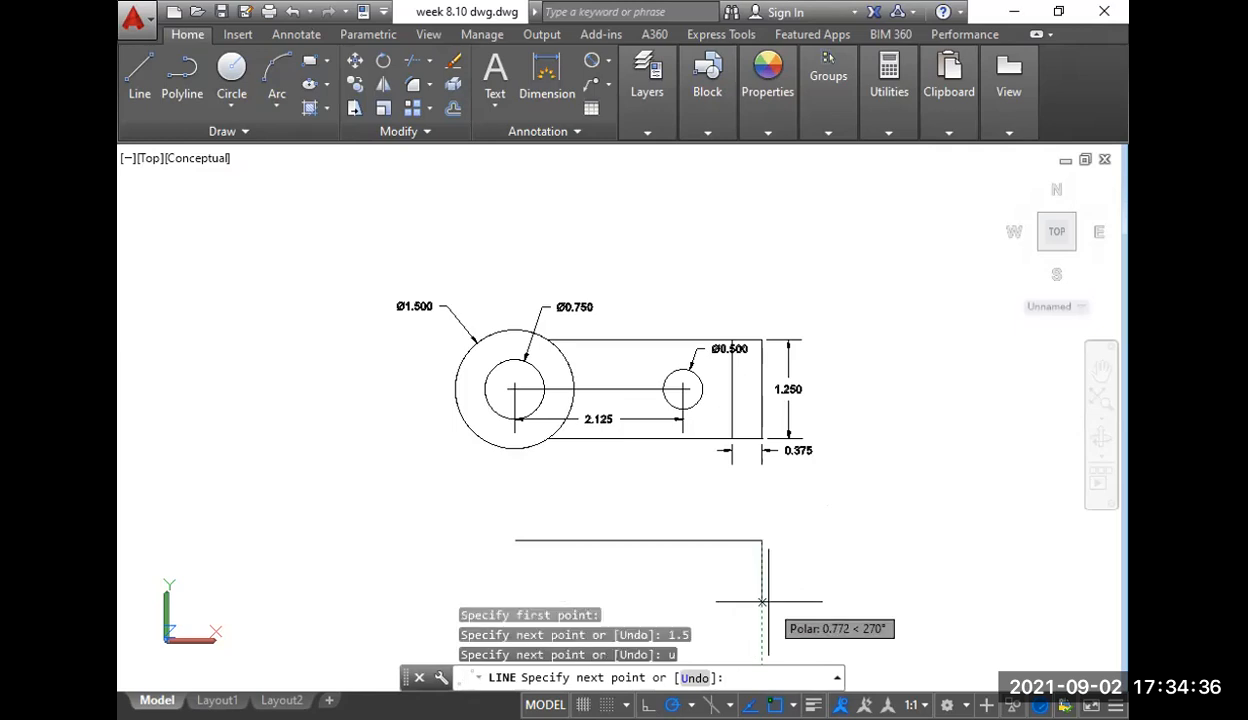
{"action": "type", "text": "1.5"}
{"action": "key", "text": "Return"}
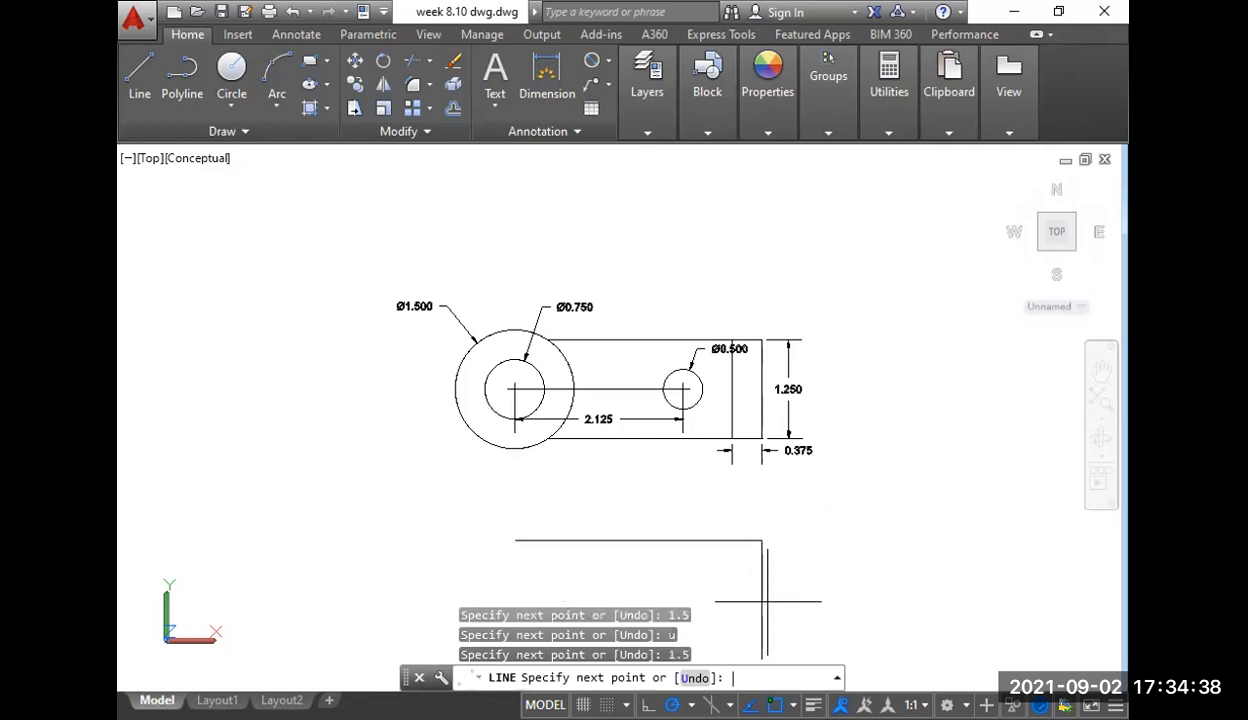
{"action": "key", "text": "Return"}
- Fillet the corner between the new horizontal and vertical lines with a radius of 0.1
{"action": "middle_click_drag", "start_coordinate": [778, 563], "coordinate": [798, 454]}
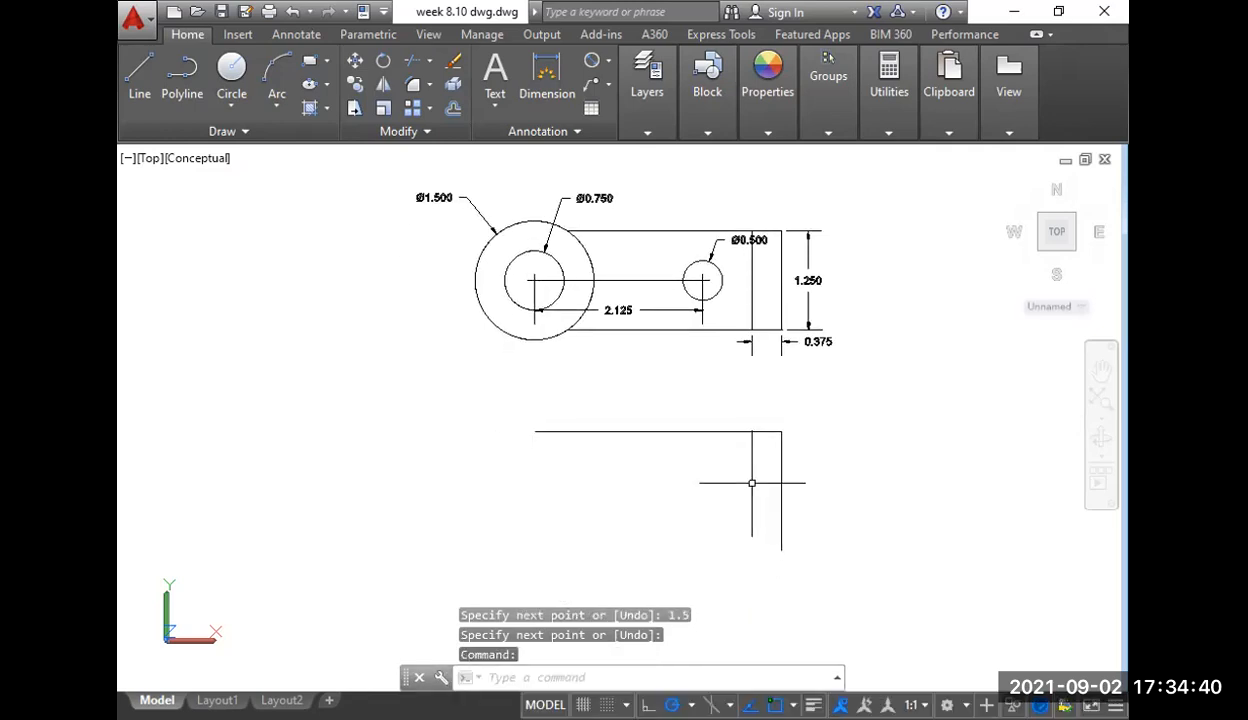
{"action": "type", "text": "f"}
{"action": "key", "text": "Return"}
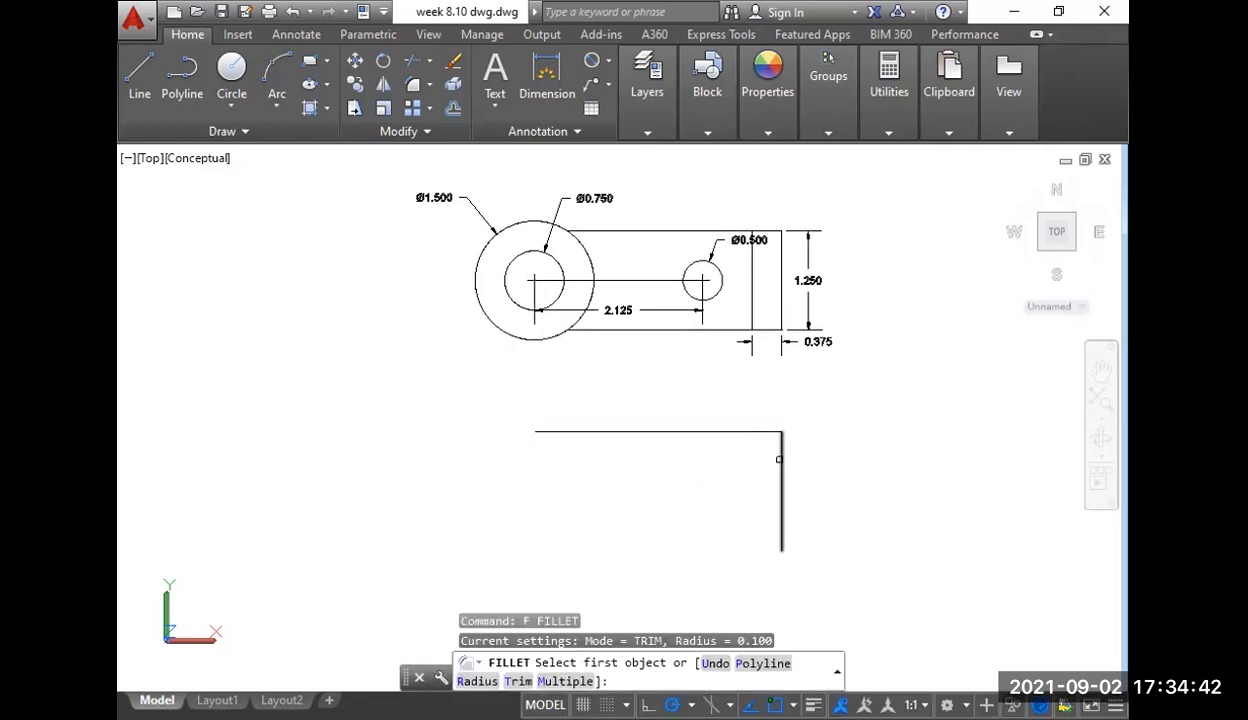
{"action": "type", "text": "r"}
{"action": "key", "text": "Return"}
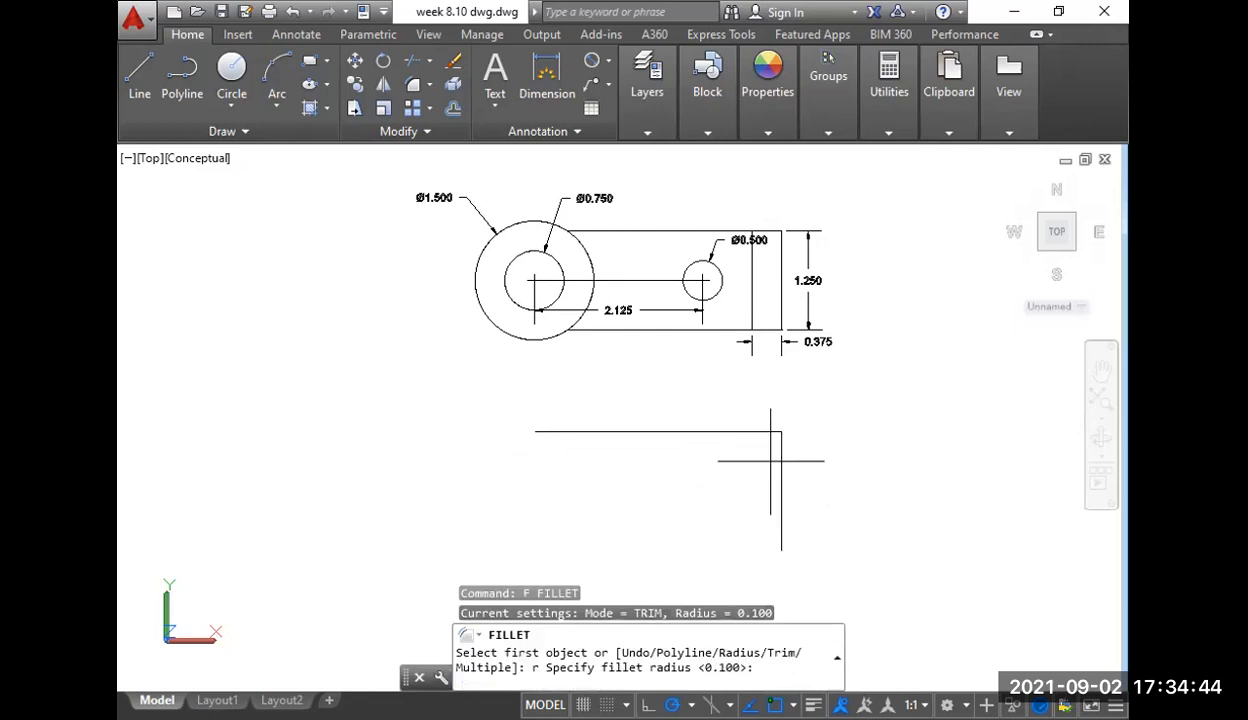
{"action": "type", "text": ".1"}
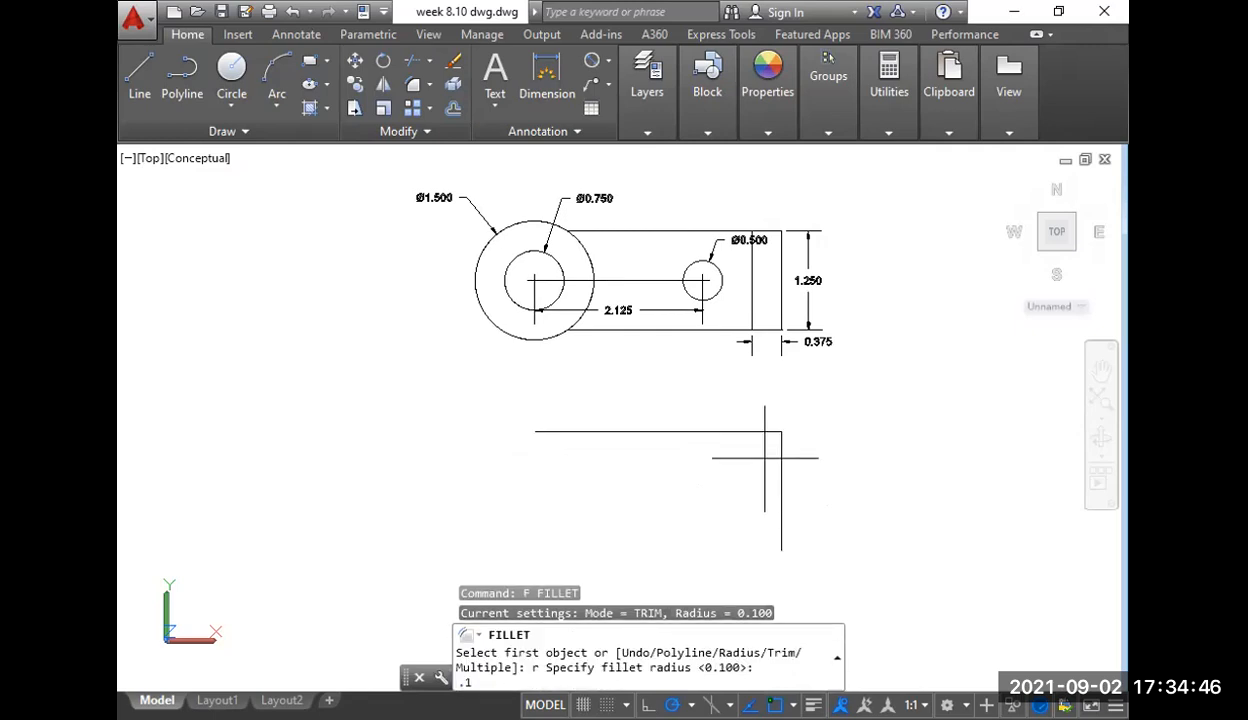
{"action": "key", "text": "Return"}
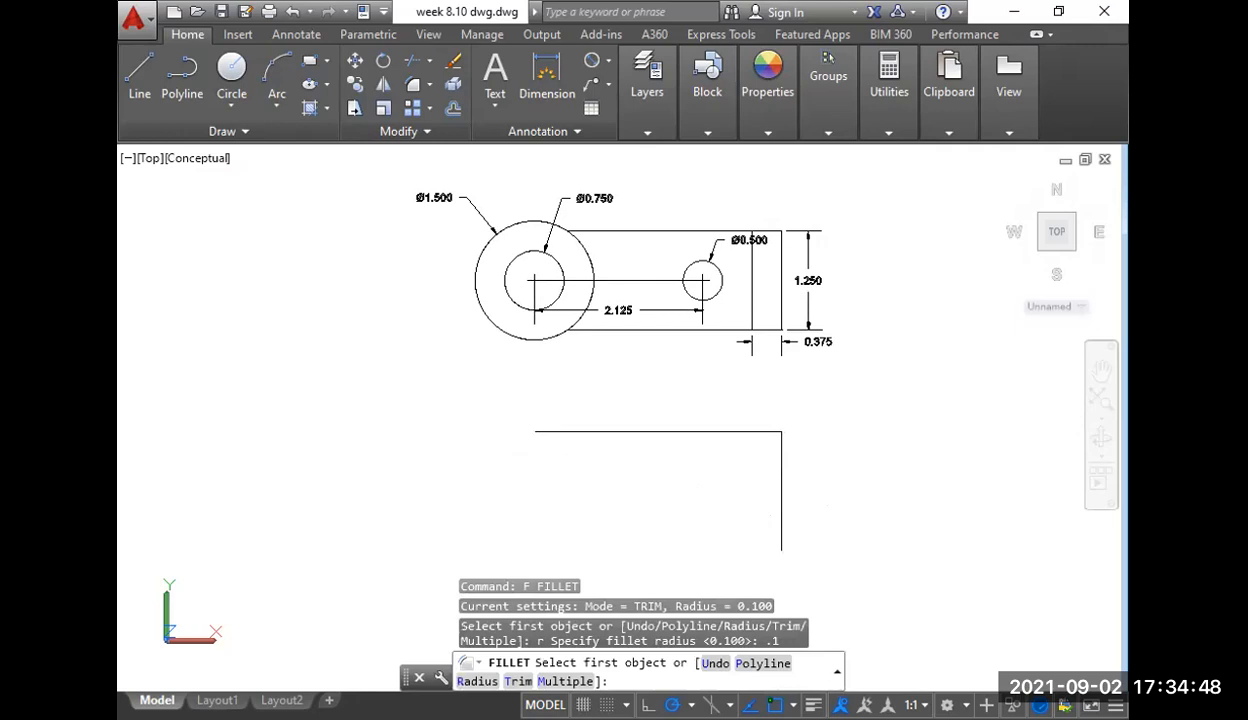
{"action": "scroll", "coordinate": [776, 438], "scroll_direction": "up", "scroll_amount": 3}
{"action": "left_click", "coordinate": [782, 425]}
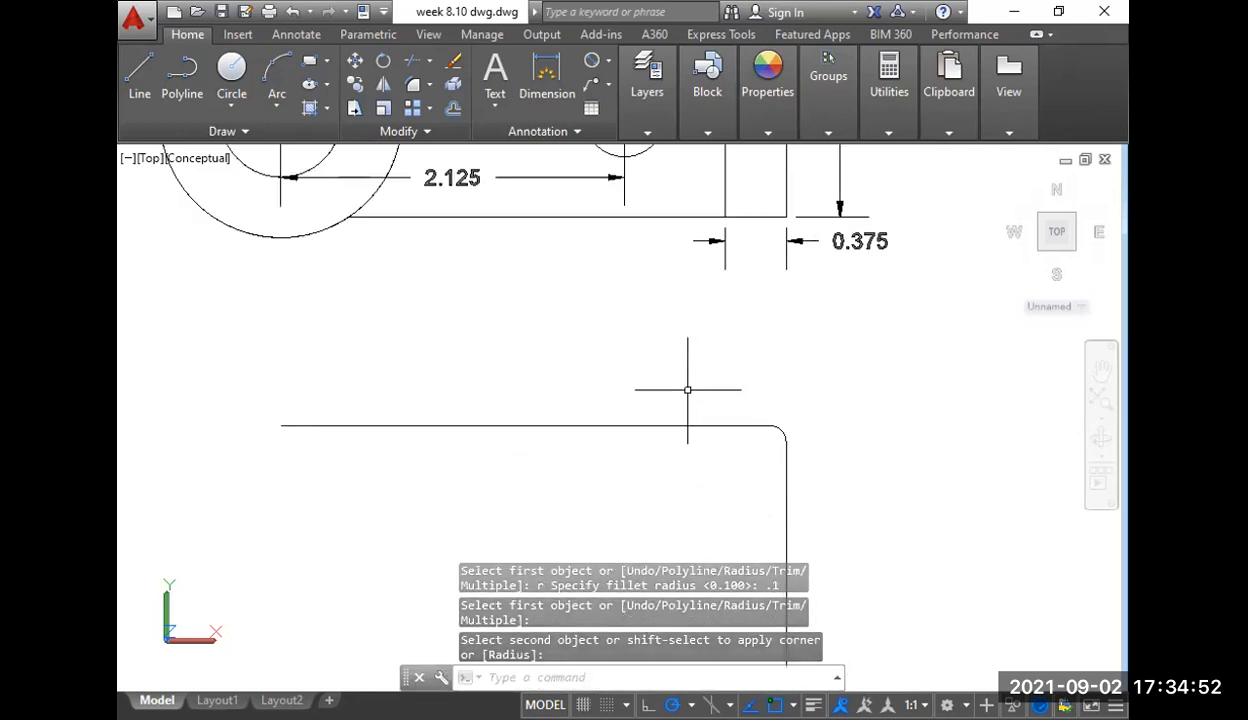
- Add a radius dimension to the filleted corner, with its text placed above and to the right
{"action": "left_click", "coordinate": [607, 62]}
{"action": "left_click", "coordinate": [621, 256]}
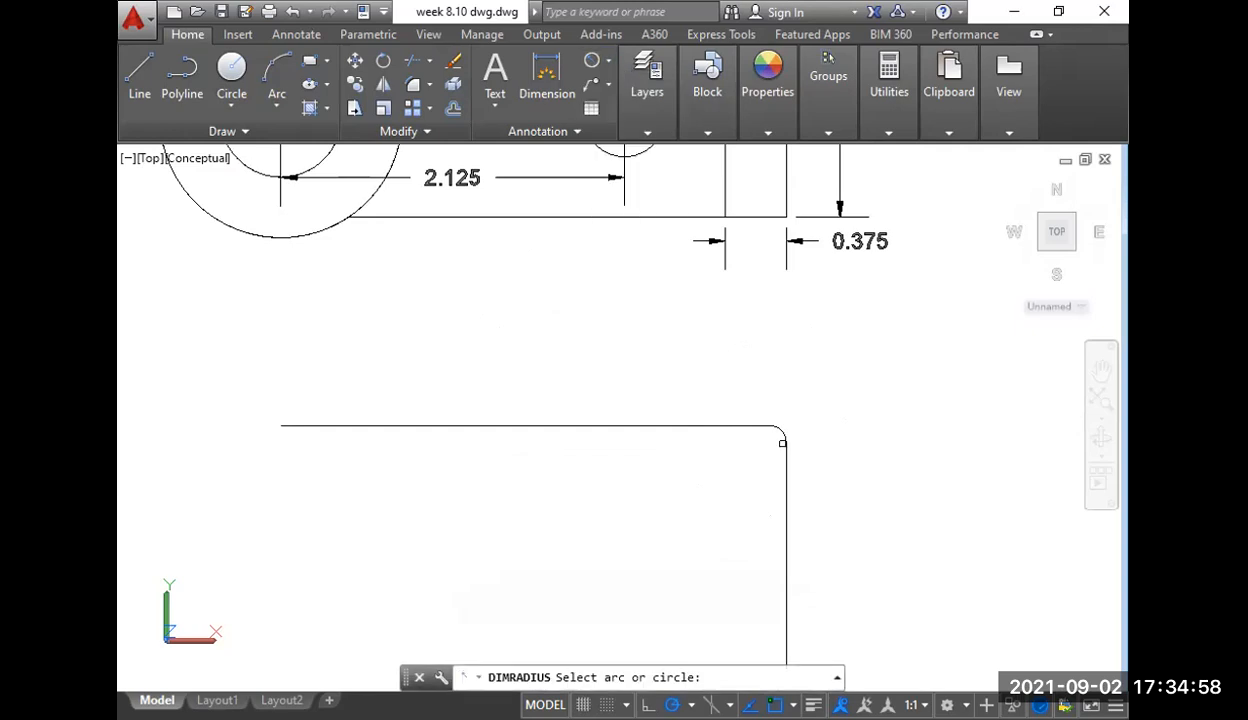
{"action": "left_click", "coordinate": [780, 433]}
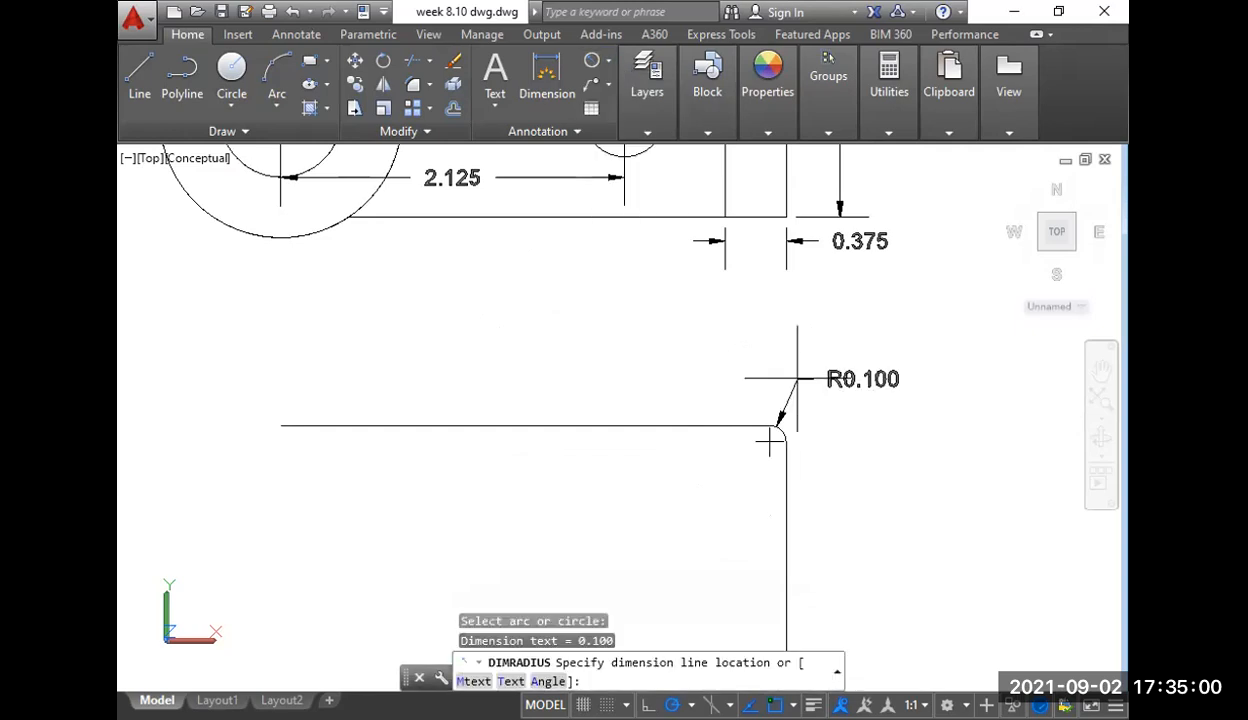
- Switch the viewport to the SE Isometric view
{"action": "scroll", "coordinate": [858, 452], "scroll_direction": "down", "scroll_amount": 1}
{"action": "scroll", "coordinate": [858, 452], "scroll_direction": "down", "scroll_amount": 2}
{"action": "middle_click_drag", "start_coordinate": [880, 493], "coordinate": [781, 501]}
{"action": "middle_click_drag", "start_coordinate": [615, 374], "coordinate": [593, 443]}
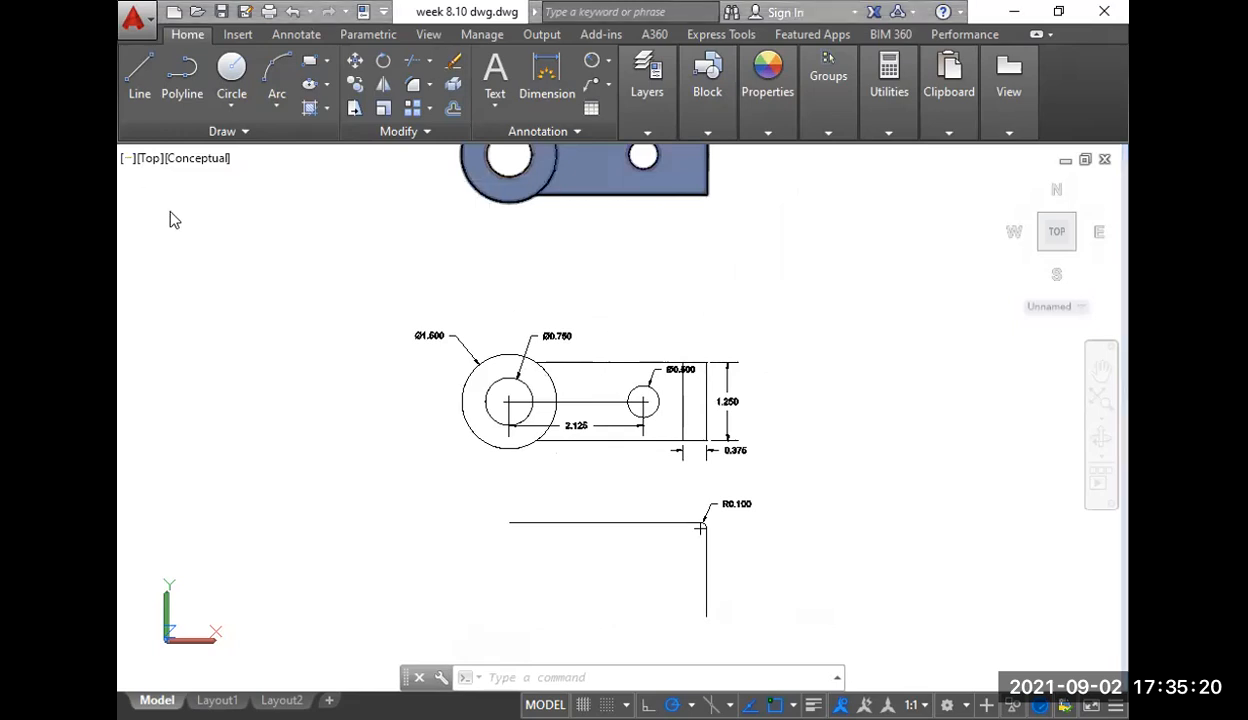
{"action": "left_click", "coordinate": [150, 159]}
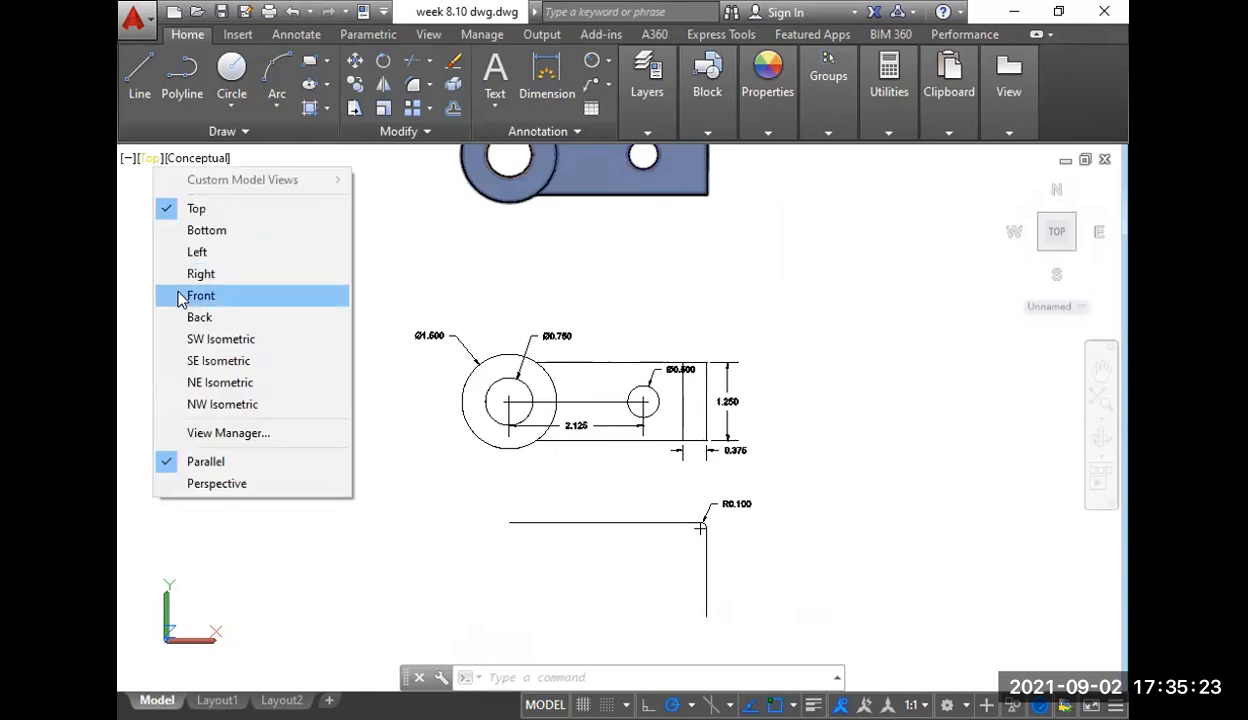
{"action": "left_click", "coordinate": [218, 361]}
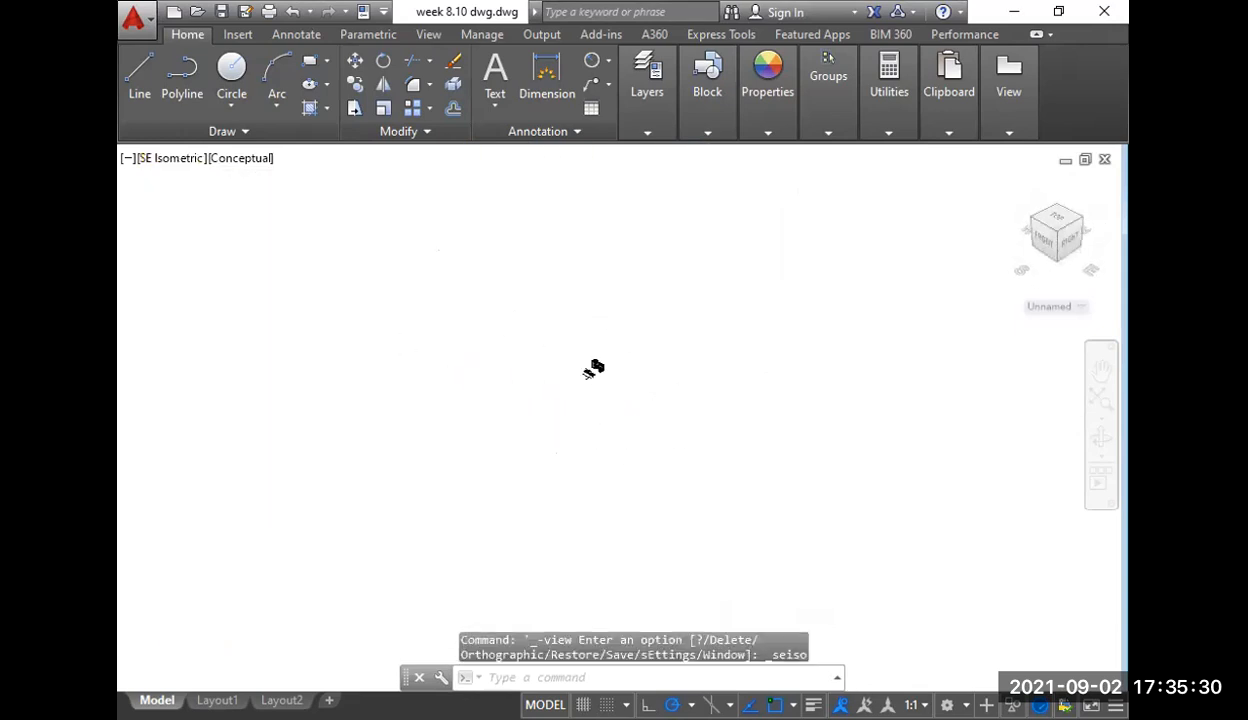
- Move the two concentric circles' diameter dimensions from their shared centre to the centre of the hole on the solid boss's top face
{"action": "scroll", "coordinate": [597, 381], "scroll_direction": "up", "scroll_amount": 13}
{"action": "middle_click_drag", "start_coordinate": [602, 384], "coordinate": [599, 292]}
{"action": "scroll", "coordinate": [539, 333], "scroll_direction": "up", "scroll_amount": 5}
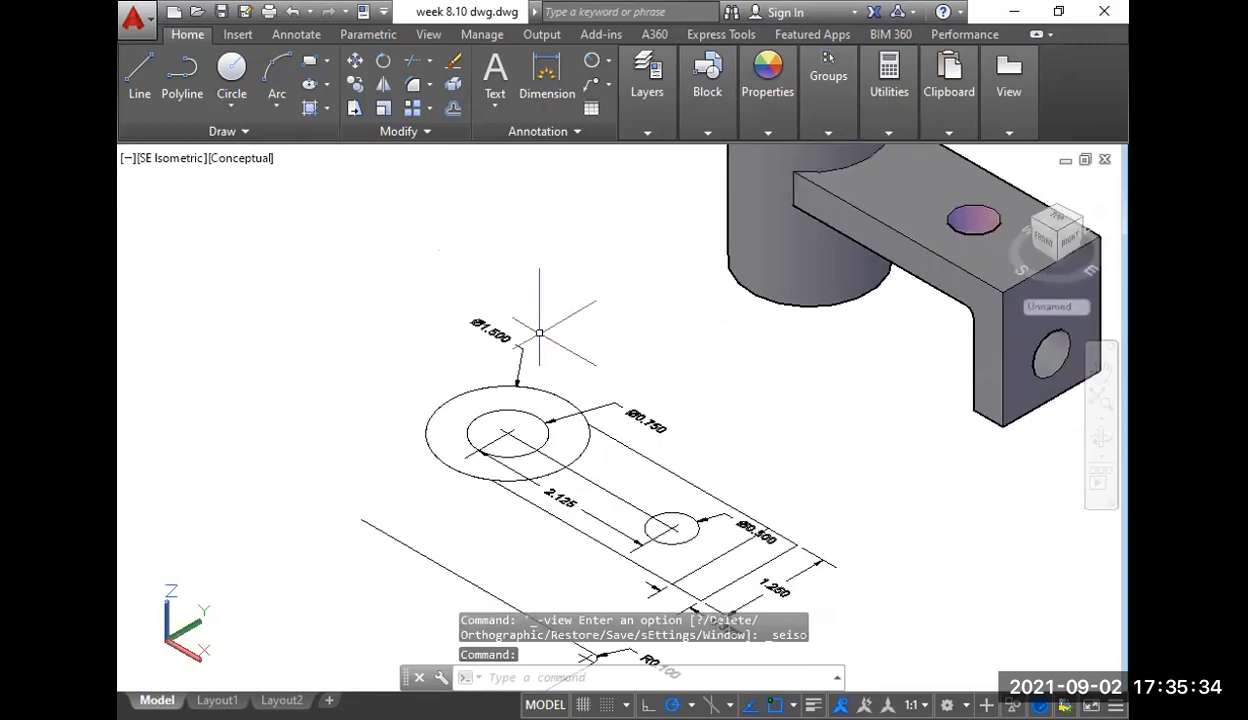
{"action": "left_click", "coordinate": [508, 333]}
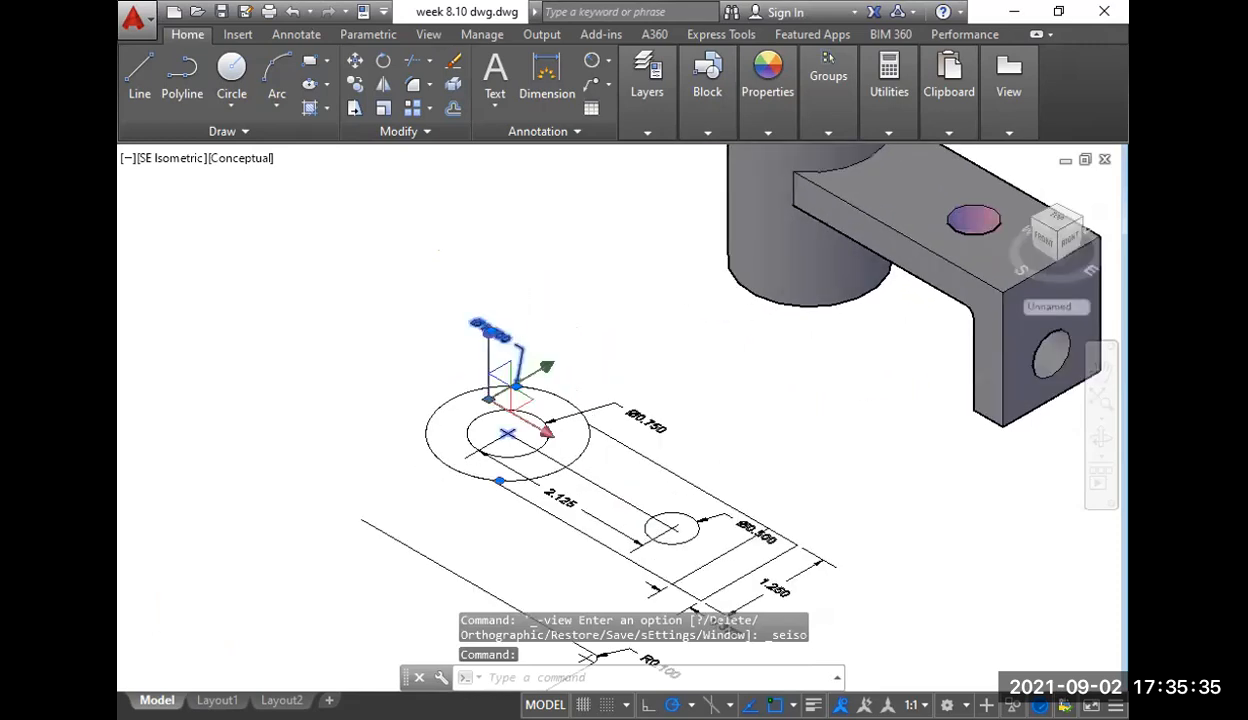
{"action": "left_click", "coordinate": [606, 404]}
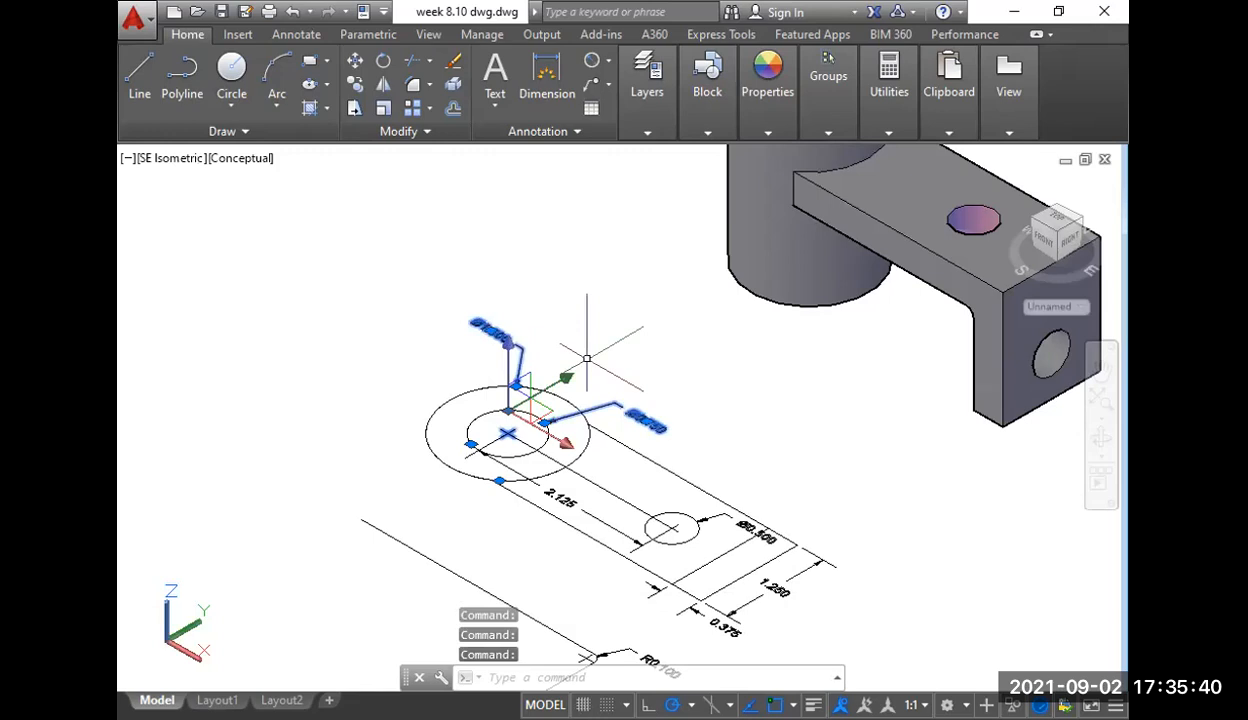
{"action": "type", "text": "m"}
{"action": "key", "text": "Return"}
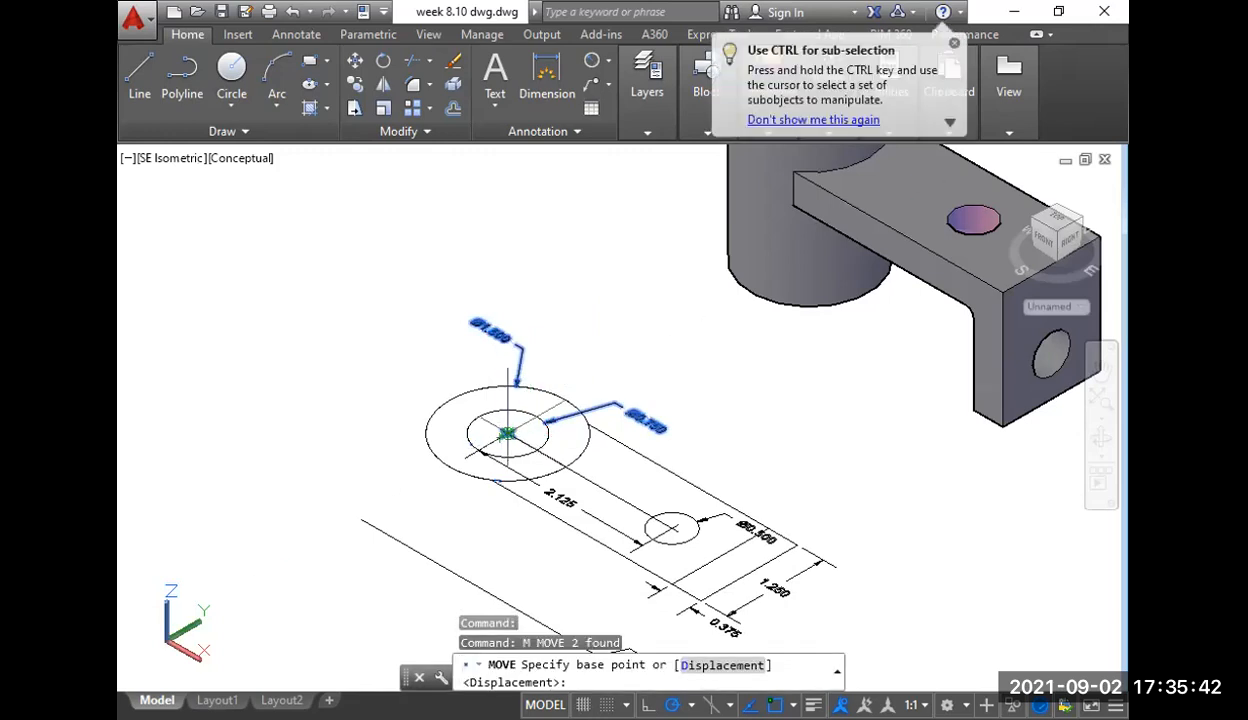
{"action": "scroll", "coordinate": [507, 432], "scroll_direction": "up", "scroll_amount": 6}
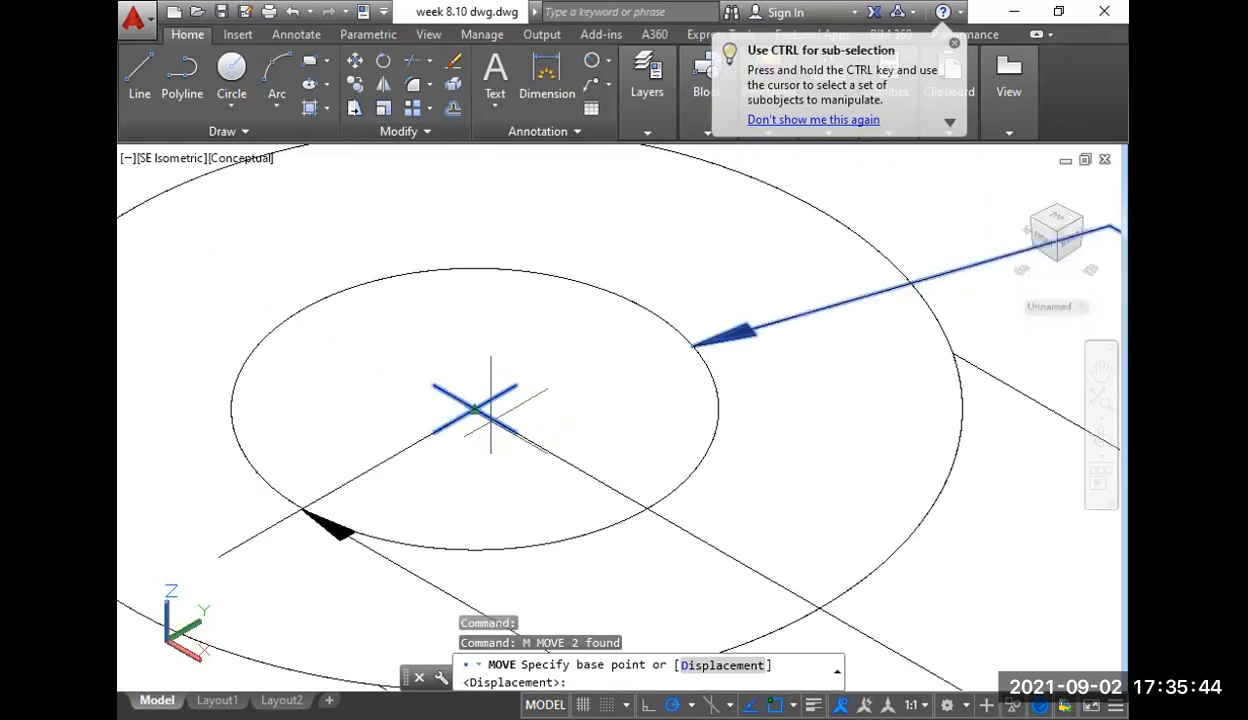
{"action": "left_click", "coordinate": [473, 408]}
{"action": "scroll", "coordinate": [480, 400], "scroll_direction": "down", "scroll_amount": 6}
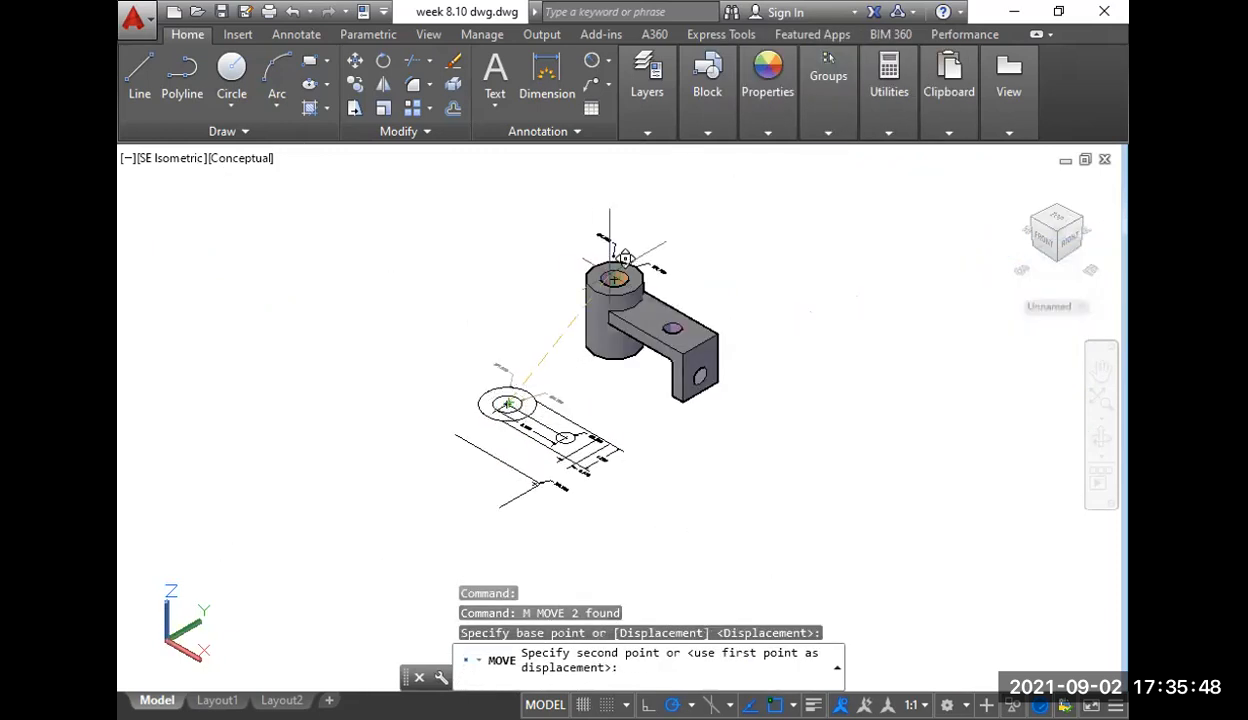
{"action": "scroll", "coordinate": [629, 260], "scroll_direction": "up", "scroll_amount": 5}
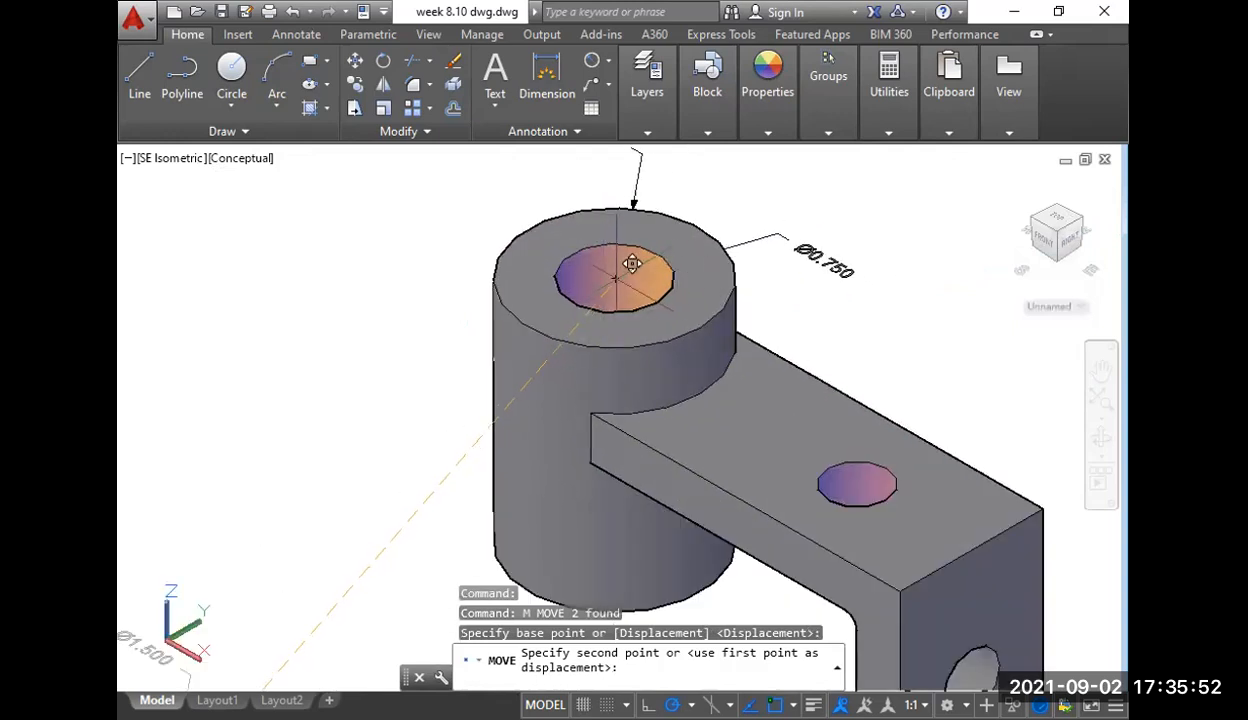
{"action": "left_click", "coordinate": [629, 263]}
{"action": "scroll", "coordinate": [605, 237], "scroll_direction": "down", "scroll_amount": 4}
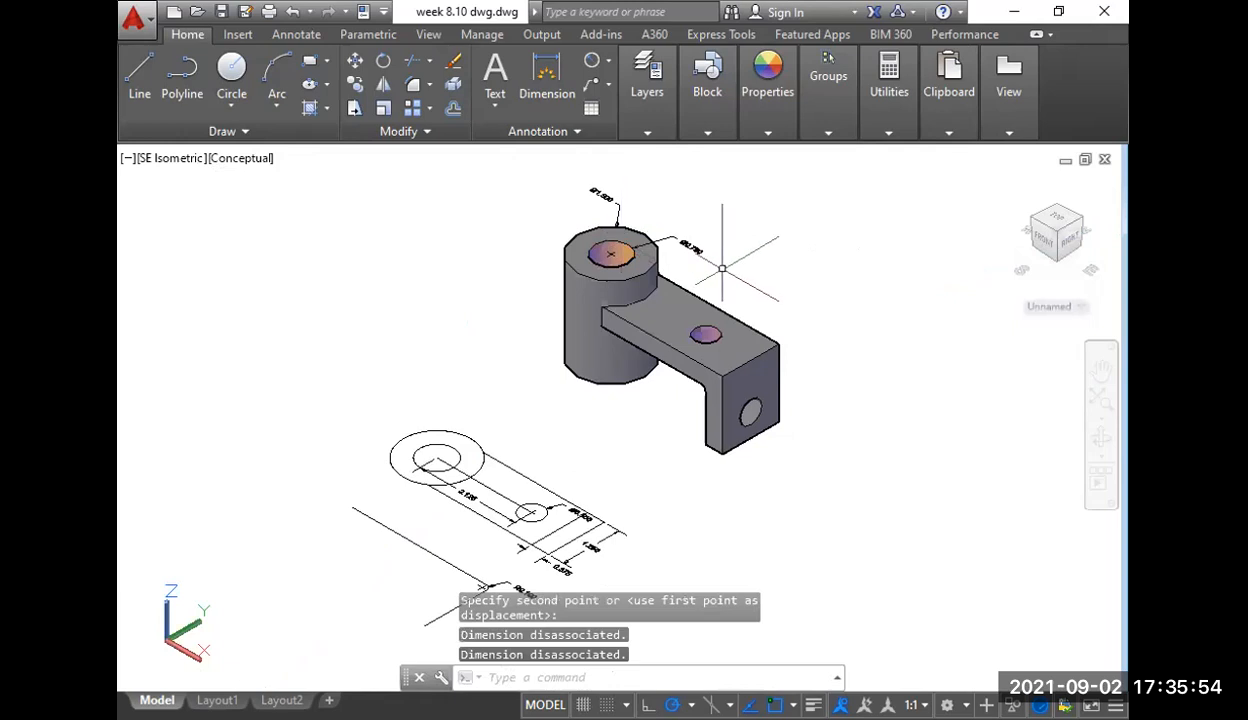
{"action": "scroll", "coordinate": [728, 268], "scroll_direction": "up", "scroll_amount": 2}
{"action": "middle_click_drag", "start_coordinate": [652, 329], "coordinate": [601, 398]}
{"action": "scroll", "coordinate": [600, 395], "scroll_direction": "up", "scroll_amount": 2}
{"action": "middle_click_drag", "start_coordinate": [507, 488], "coordinate": [591, 222]}
{"action": "key", "text": "Escape"}
{"action": "middle_click_drag", "start_coordinate": [494, 468], "coordinate": [552, 398]}
{"action": "left_click", "coordinate": [372, 476]}
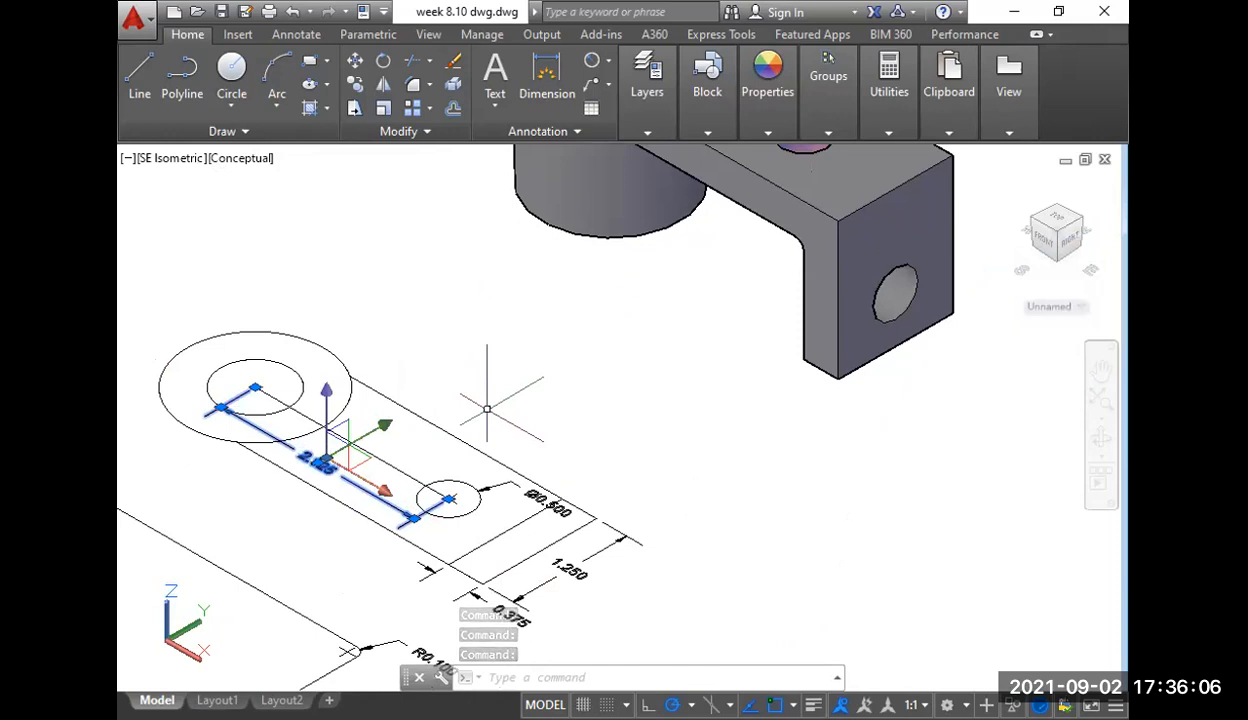
{"action": "middle_click_drag", "start_coordinate": [593, 438], "coordinate": [632, 377]}
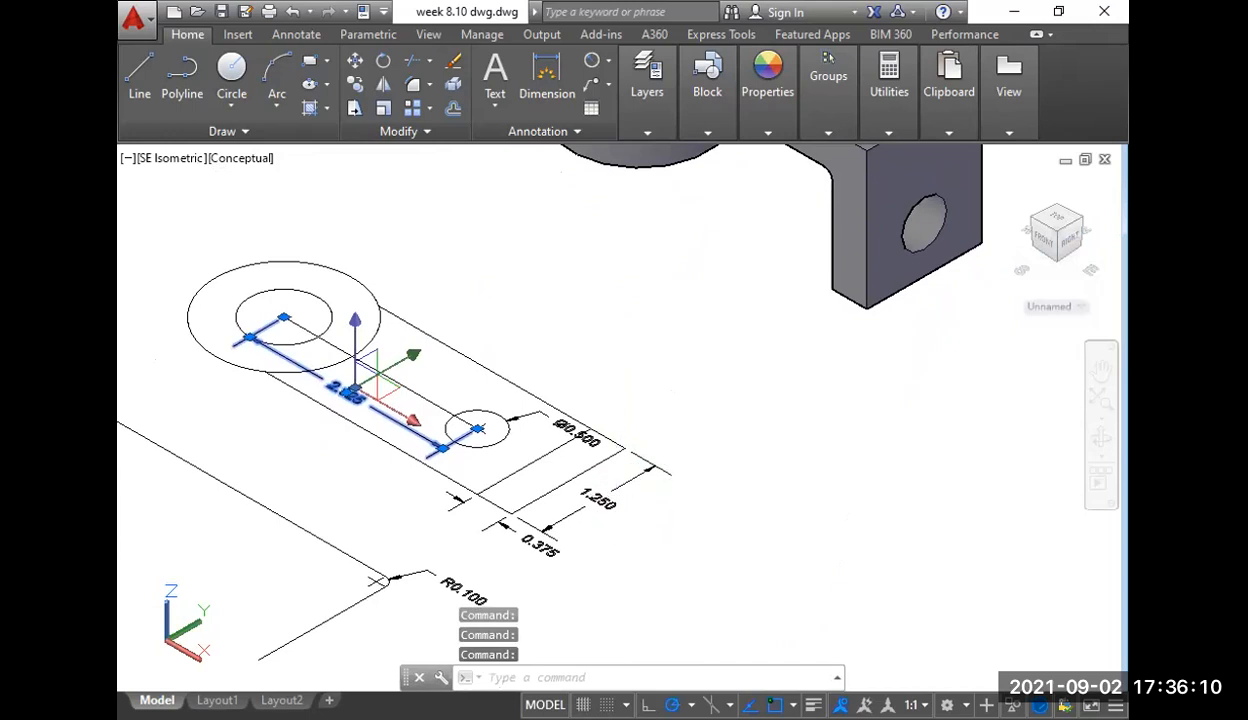
{"action": "key", "text": "Escape"}
{"action": "key", "text": "Escape"}
- Move the arm-width dimension from the flat view's end corner to the matching bottom corner of the solid's bent end face
{"action": "left_click", "coordinate": [598, 499]}
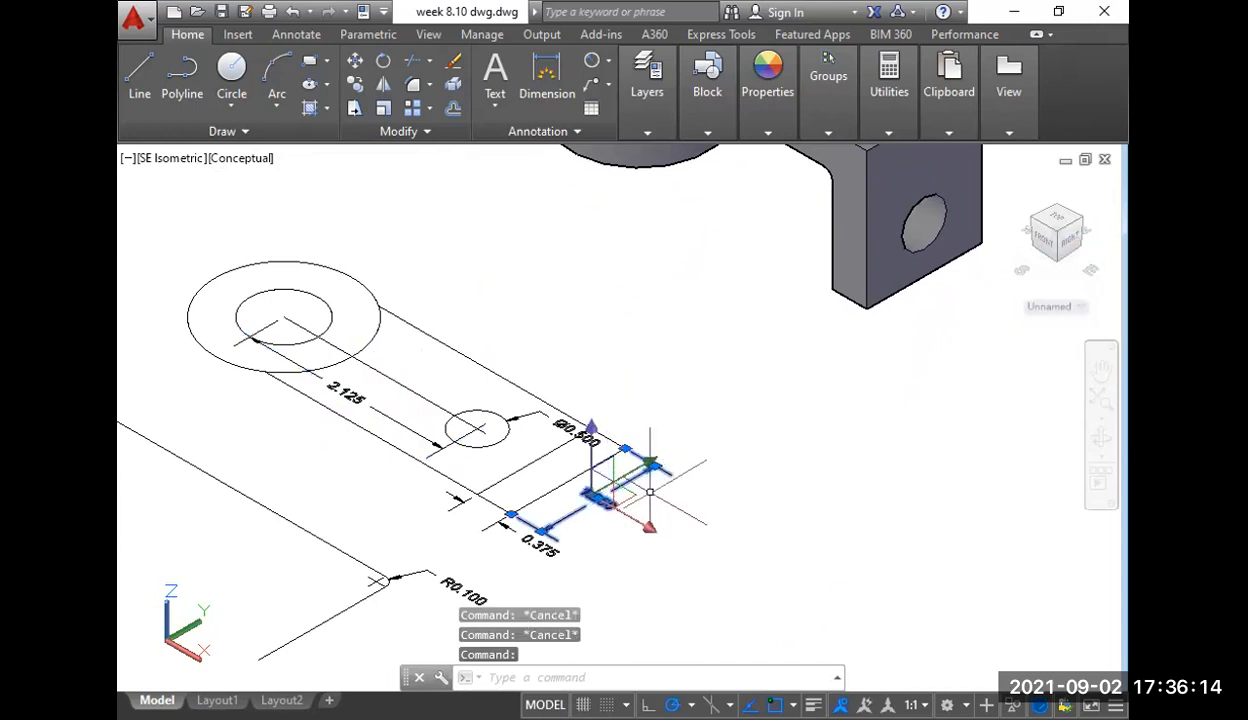
{"action": "type", "text": "m"}
{"action": "key", "text": "Return"}
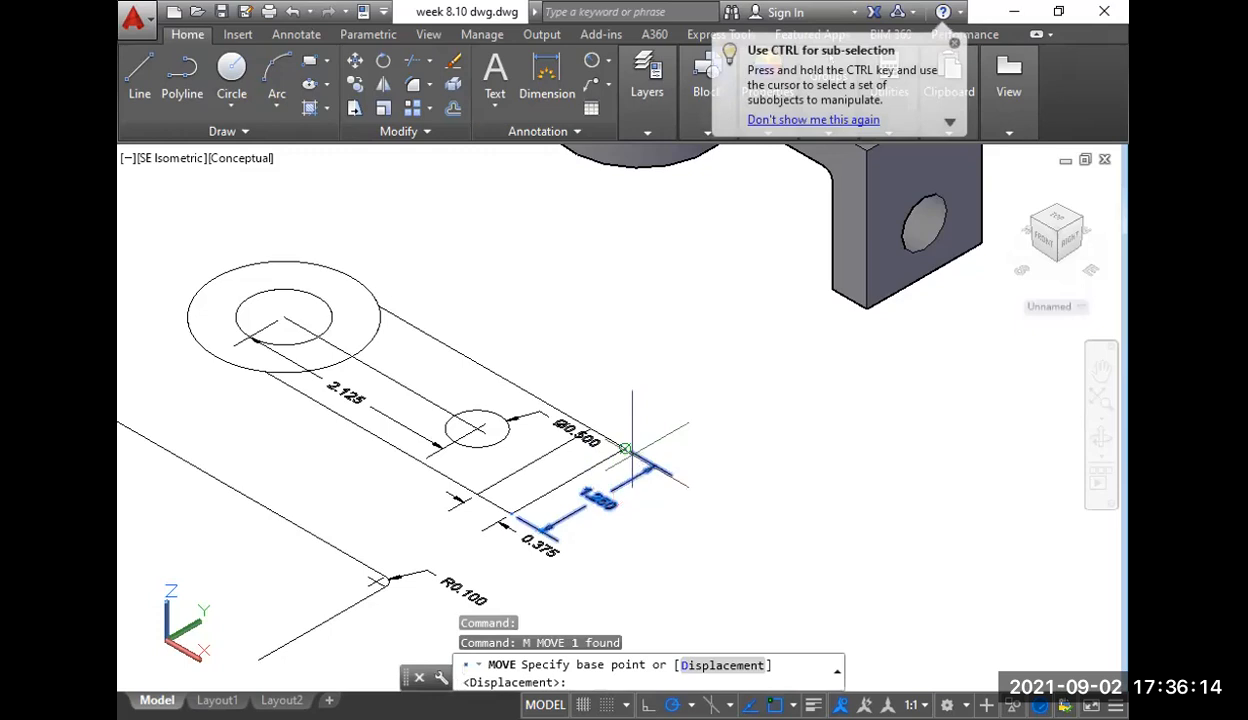
{"action": "left_click", "coordinate": [626, 448]}
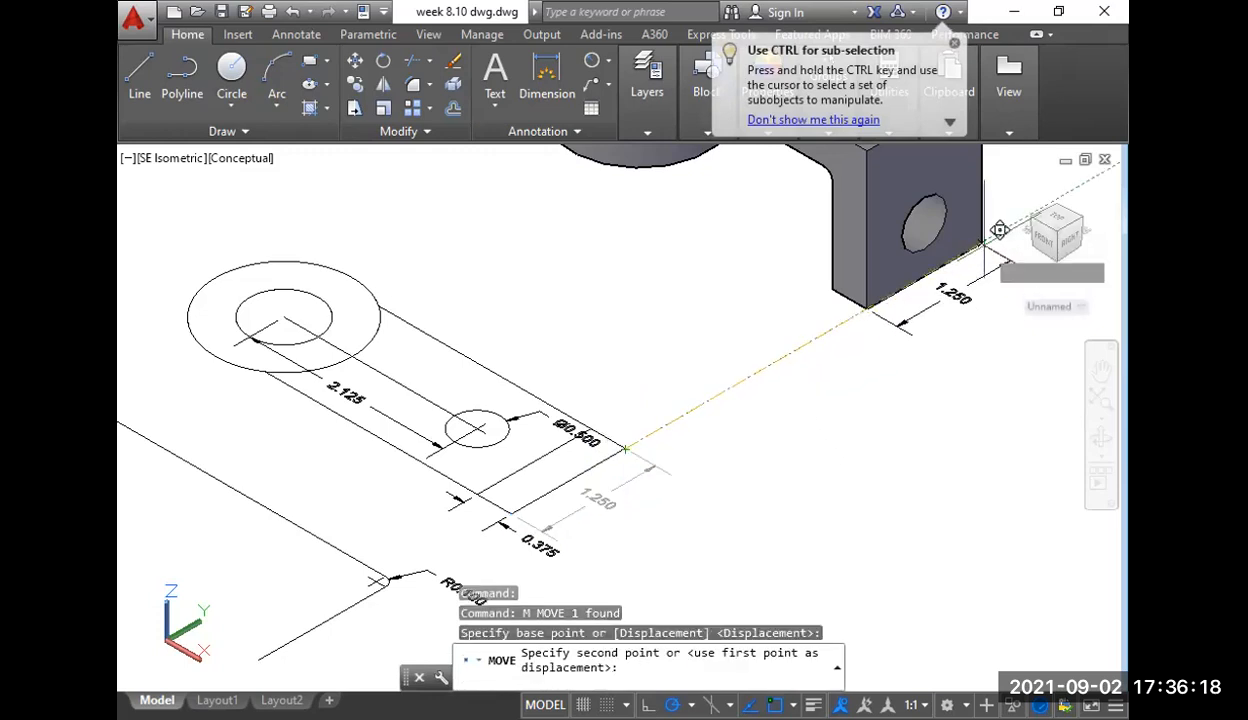
{"action": "left_click", "coordinate": [986, 241]}
{"action": "middle_click_drag", "start_coordinate": [875, 411], "coordinate": [795, 540]}
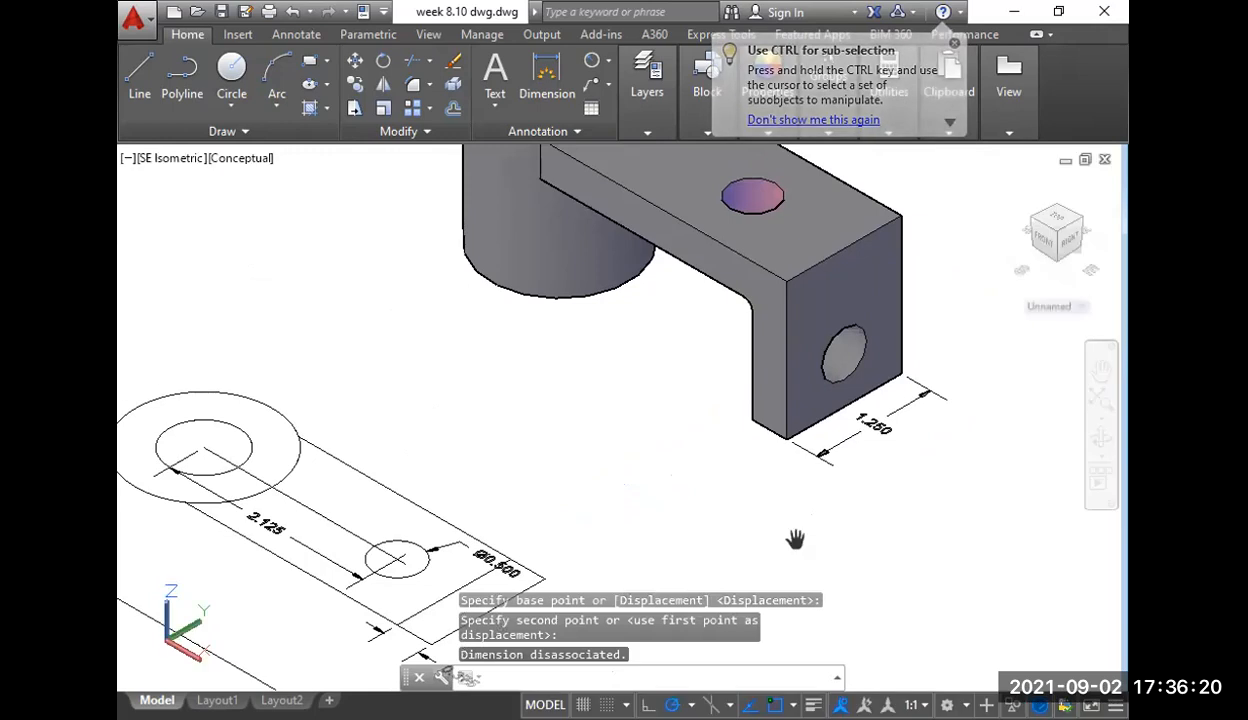
{"action": "scroll", "coordinate": [785, 476], "scroll_direction": "down", "scroll_amount": 2}
{"action": "middle_click_drag", "start_coordinate": [723, 404], "coordinate": [630, 484]}
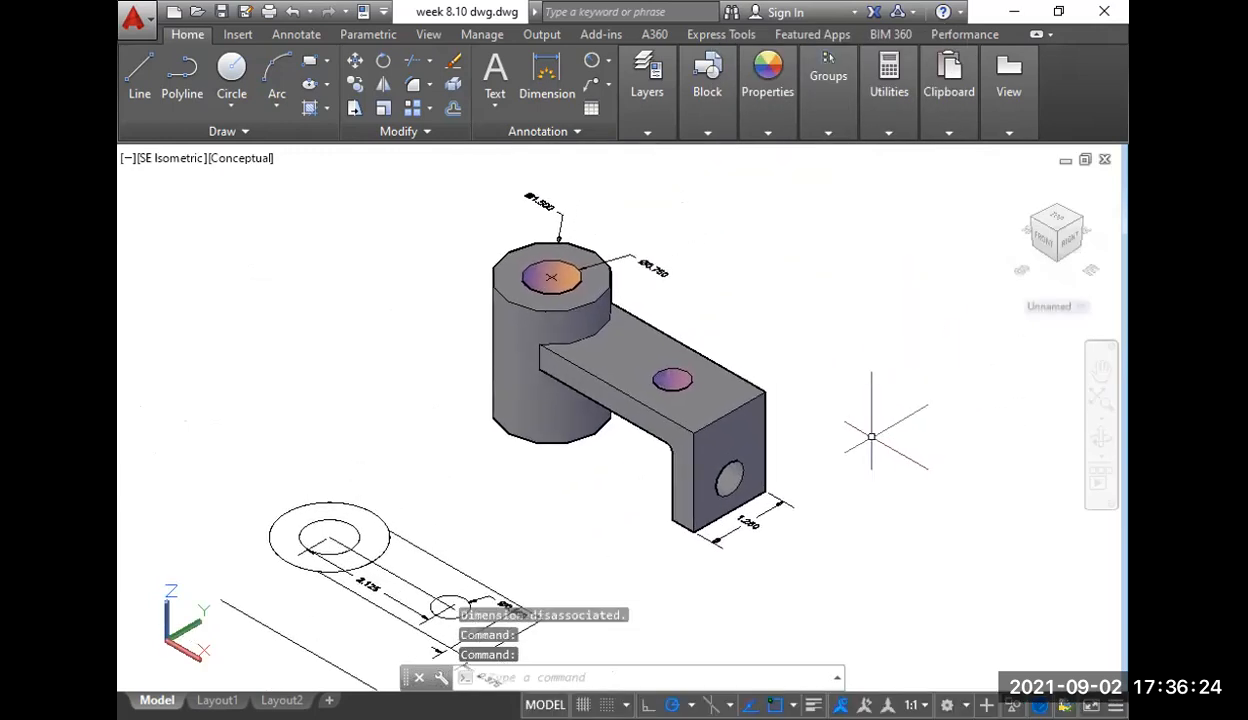
{"action": "middle_click_drag", "start_coordinate": [871, 437], "coordinate": [873, 415]}
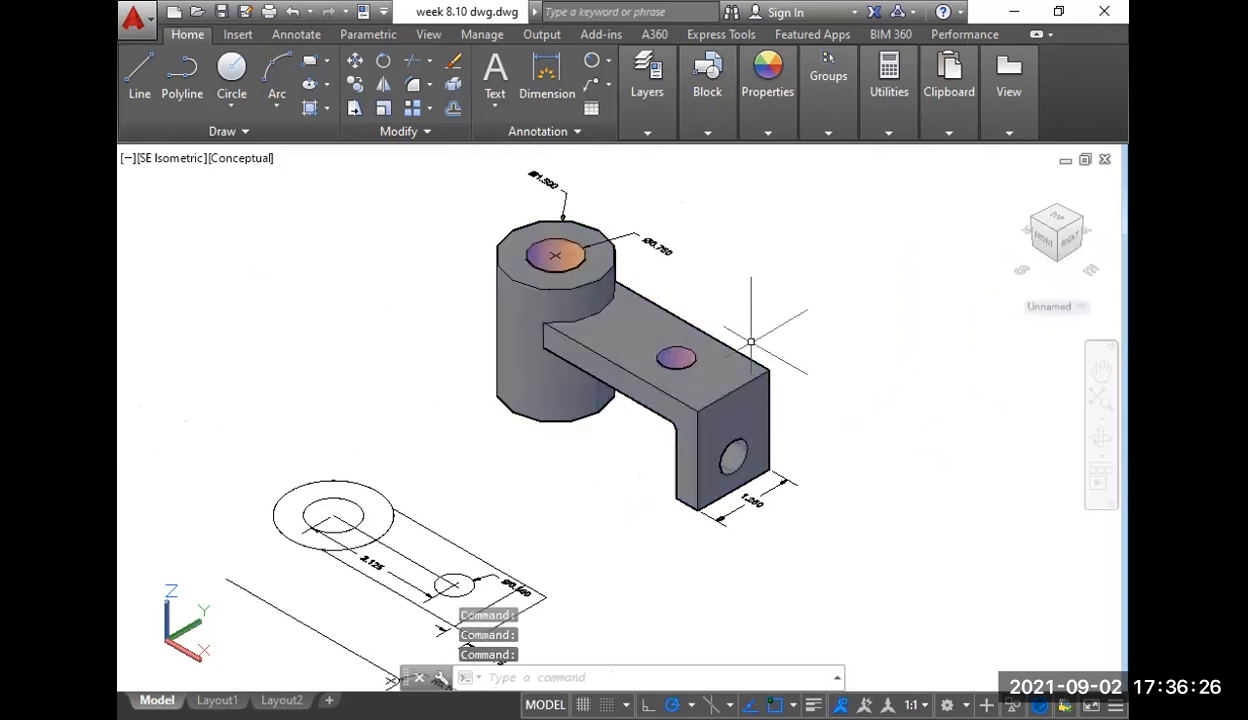
- Move the small hole's diameter dimension from the flat view's circle centre to the centre of the hole on the solid arm's top face
{"action": "scroll", "coordinate": [502, 575], "scroll_direction": "up", "scroll_amount": 3}
{"action": "left_click", "coordinate": [502, 563]}
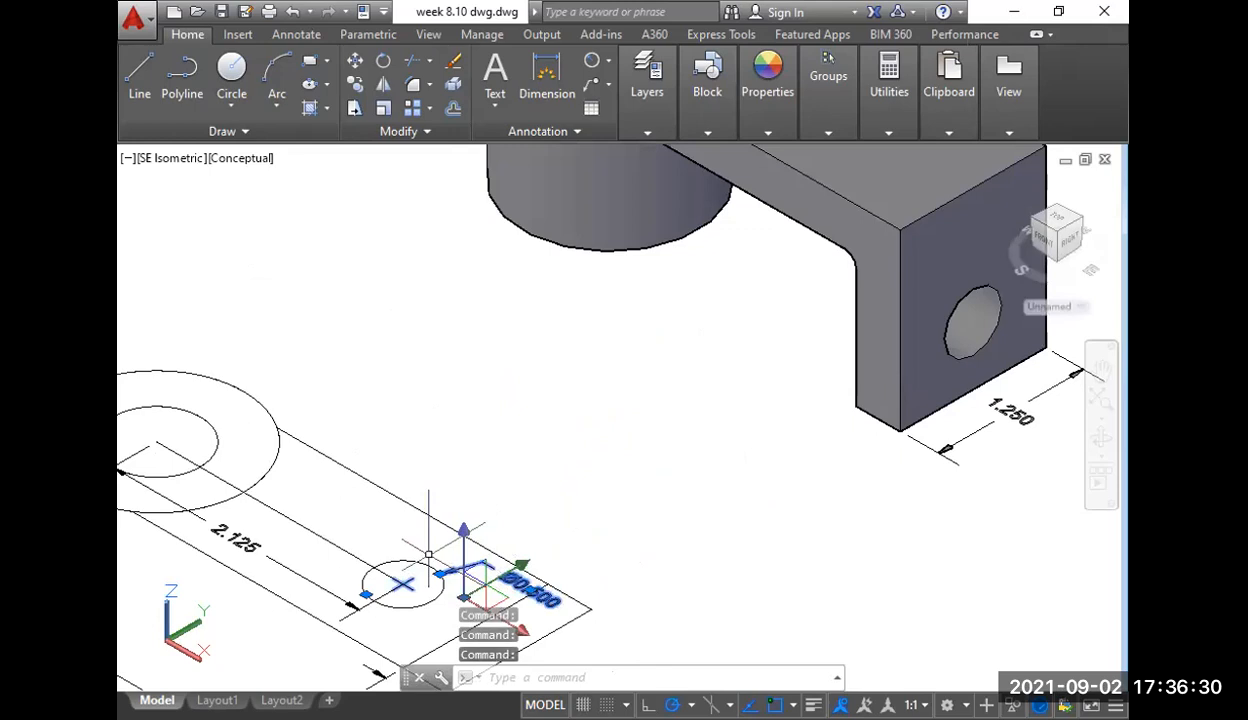
{"action": "type", "text": "m"}
{"action": "key", "text": "Return"}
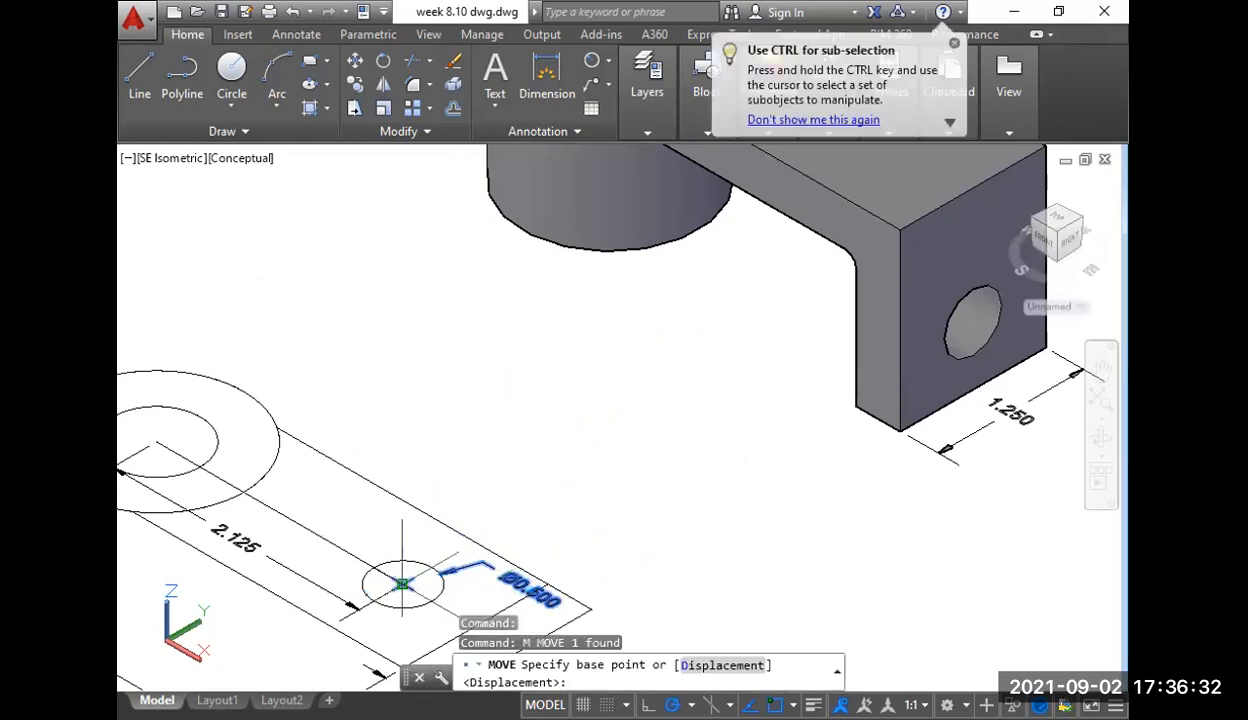
{"action": "left_click", "coordinate": [403, 583]}
{"action": "scroll", "coordinate": [403, 583], "scroll_direction": "down", "scroll_amount": 4}
{"action": "scroll", "coordinate": [577, 412], "scroll_direction": "up", "scroll_amount": 4}
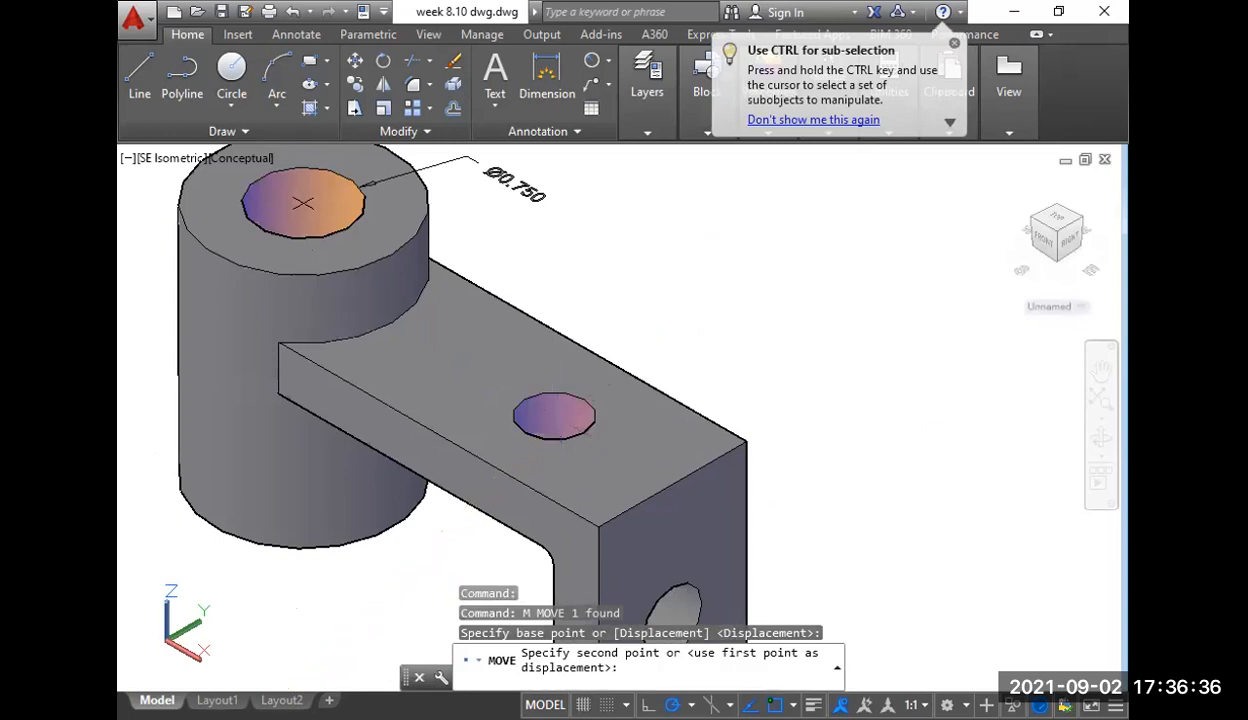
{"action": "left_click", "coordinate": [555, 416]}
- Stretch the moved diameter dimension's text off the arm's top face into the clear space beyond its back edge
{"action": "left_click", "coordinate": [663, 408]}
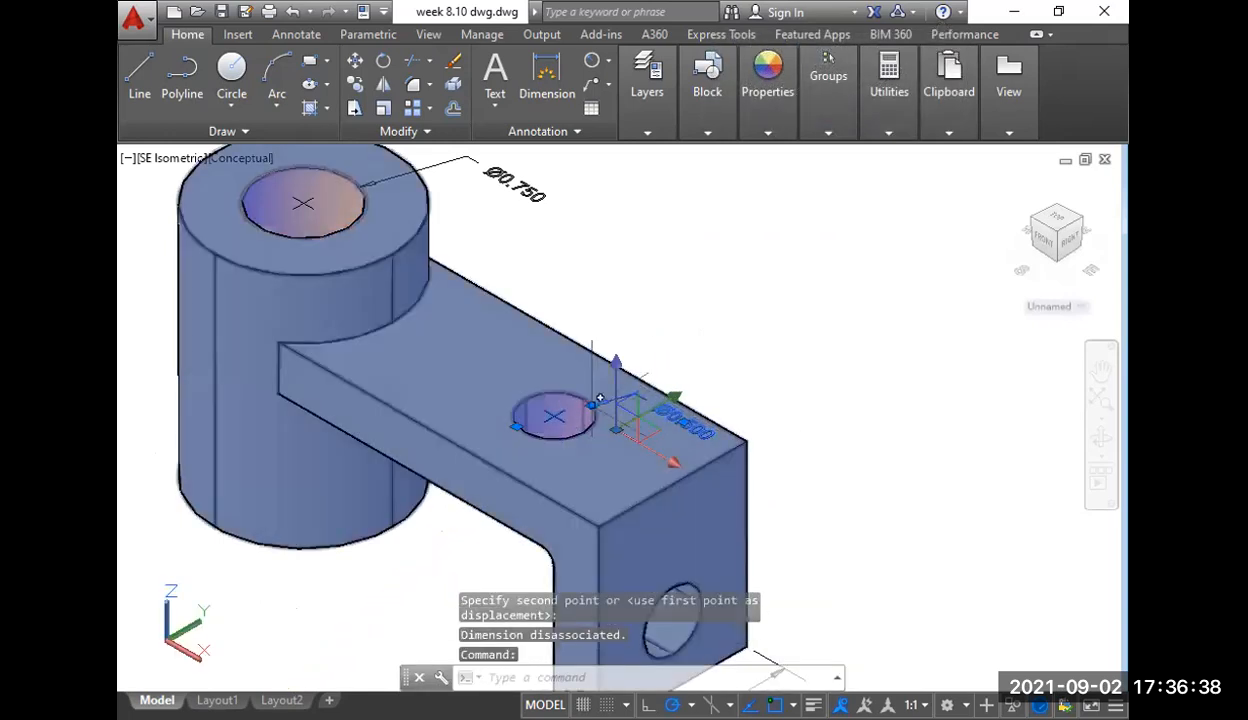
{"action": "mouse_move", "coordinate": [695, 428]}
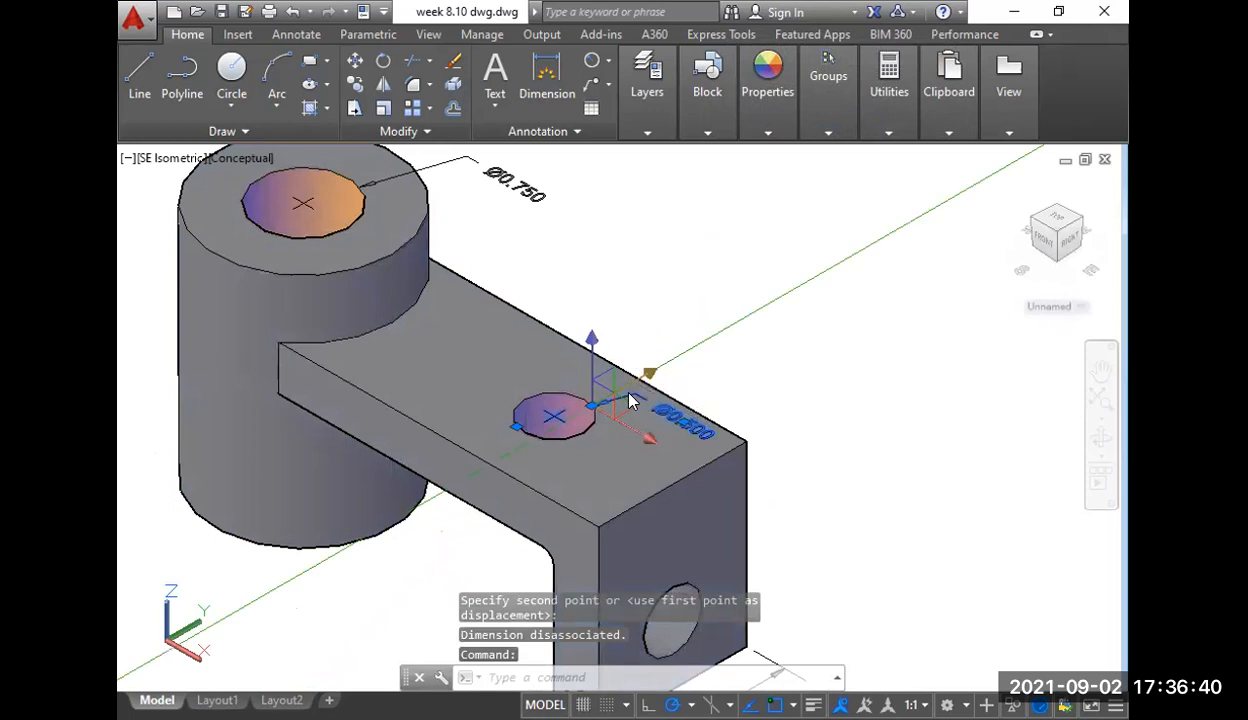
{"action": "left_click", "coordinate": [686, 424]}
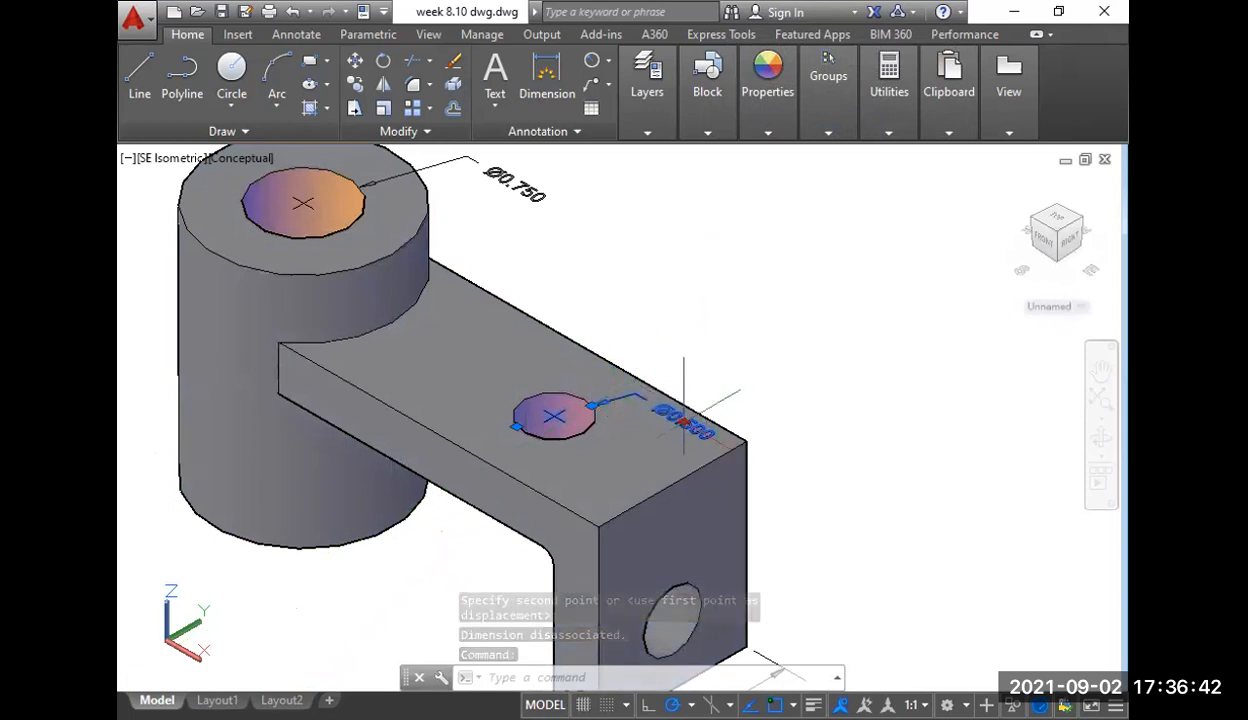
{"action": "left_click", "coordinate": [684, 424]}
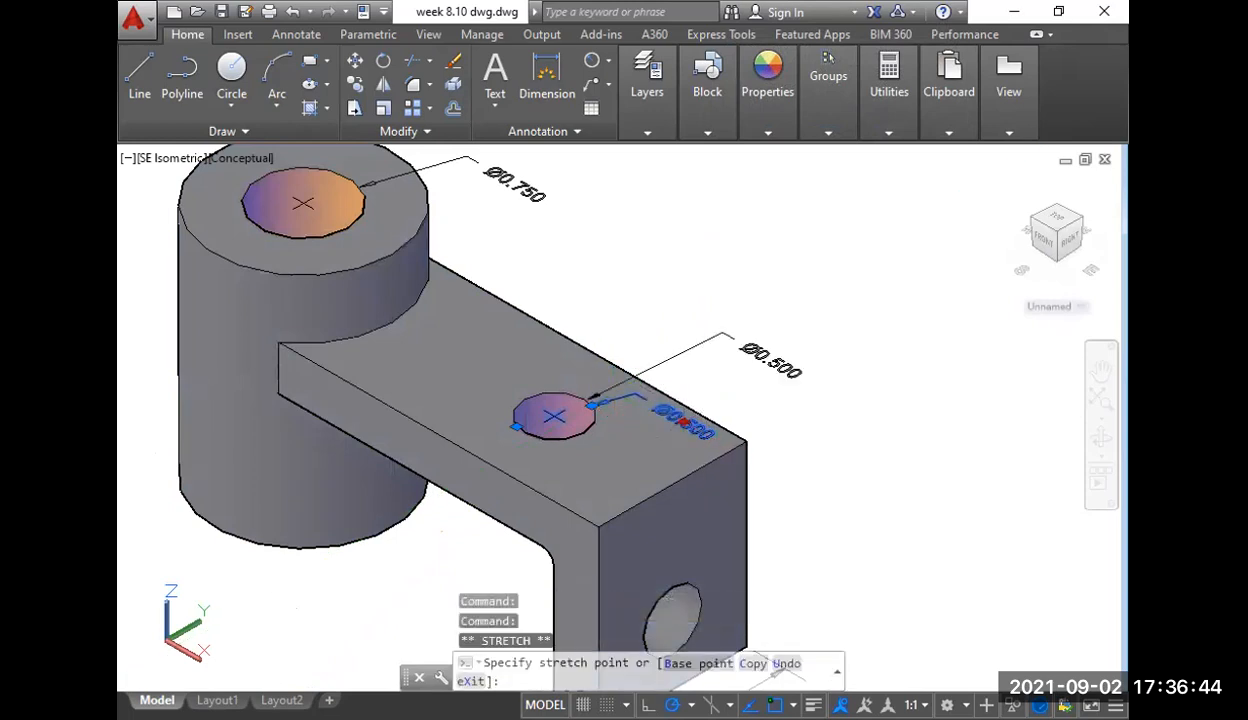
{"action": "key", "text": "Escape"}
{"action": "key", "text": "Escape"}
{"action": "middle_click_drag", "start_coordinate": [846, 434], "coordinate": [921, 445]}
{"action": "scroll", "coordinate": [891, 437], "scroll_direction": "down", "scroll_amount": 2}
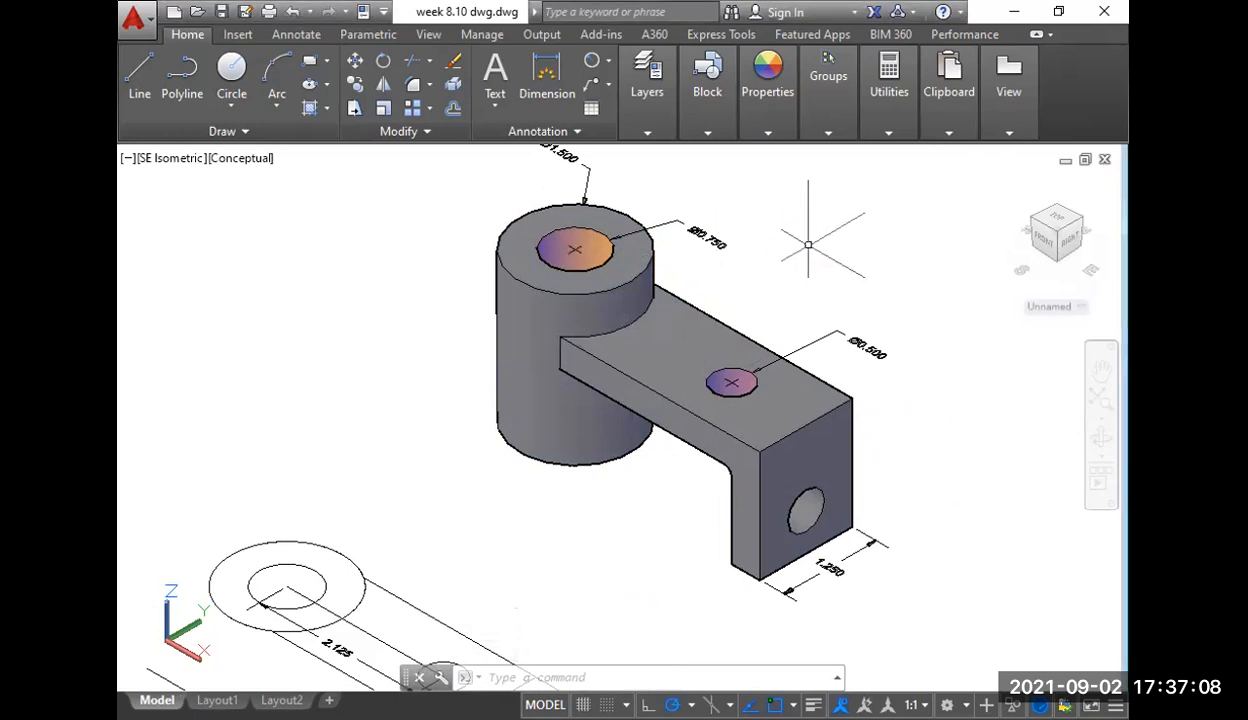
- Switch the viewport to the Front view
{"action": "left_click", "coordinate": [168, 160]}
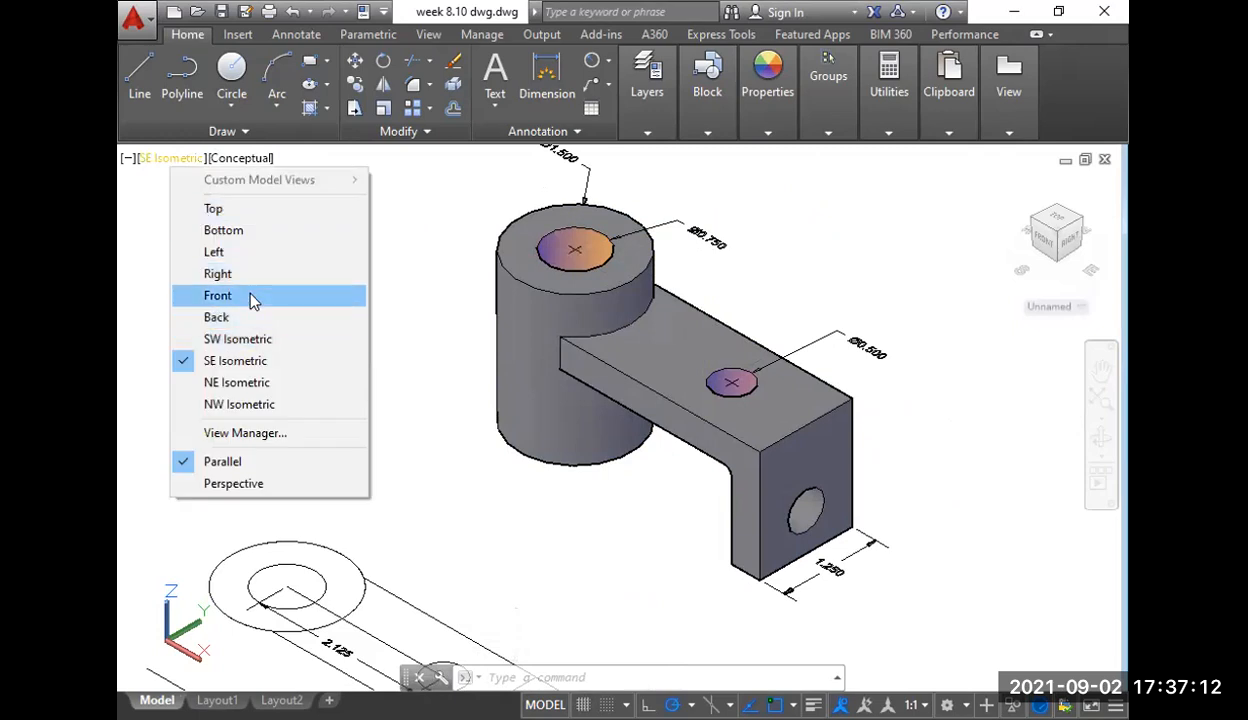
{"action": "left_click", "coordinate": [218, 296]}
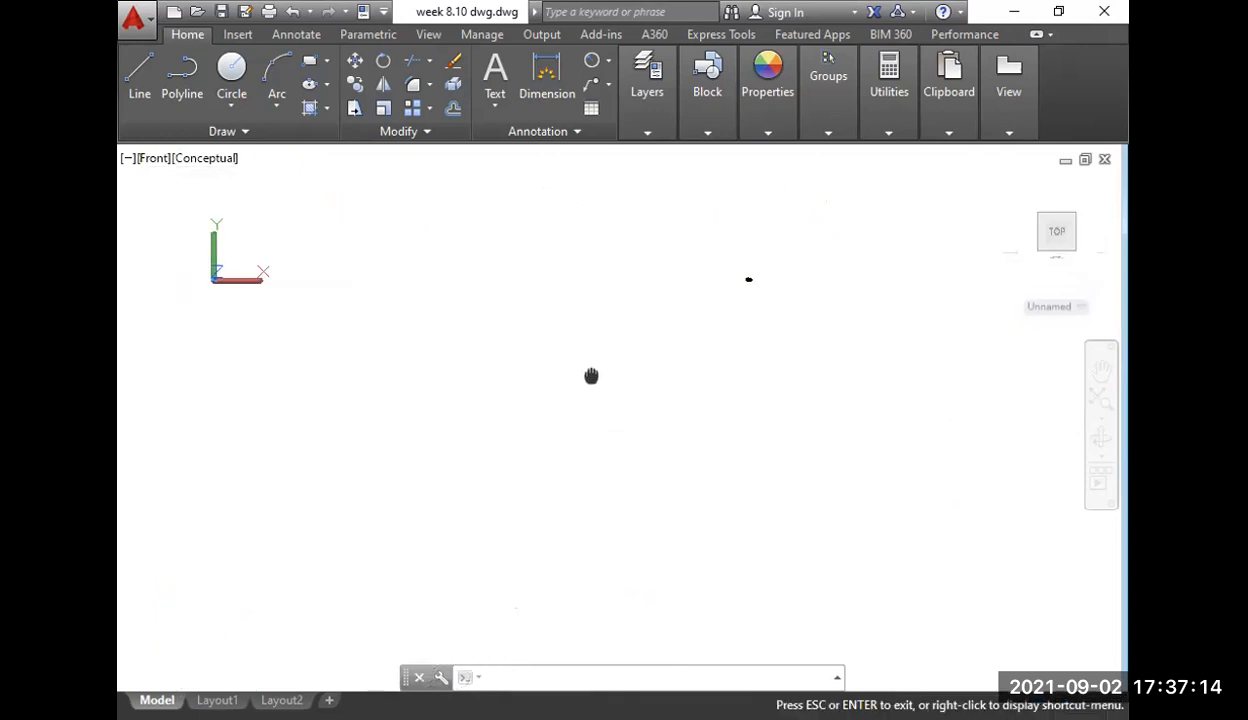
{"action": "key", "text": "Escape"}
{"action": "scroll", "coordinate": [696, 320], "scroll_direction": "up", "scroll_amount": 10}
{"action": "scroll", "coordinate": [724, 260], "scroll_direction": "up", "scroll_amount": 5}
{"action": "middle_click_drag", "start_coordinate": [724, 251], "coordinate": [668, 396]}
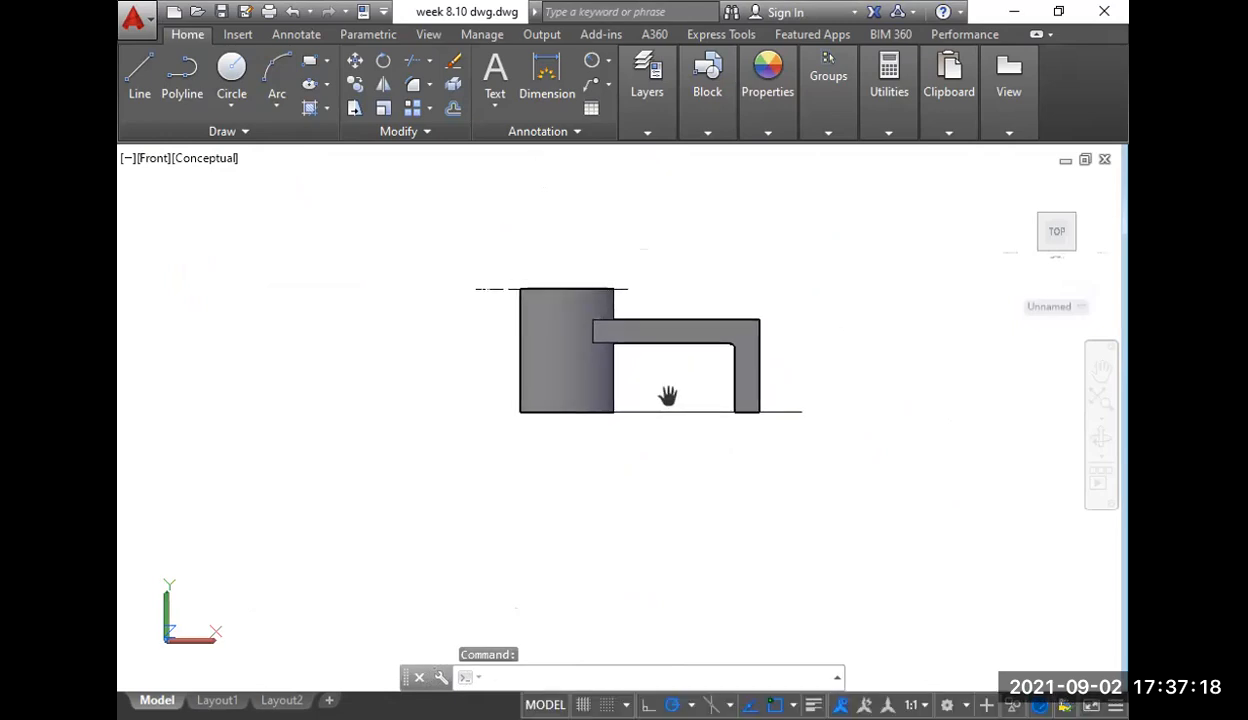
{"action": "scroll", "coordinate": [668, 396], "scroll_direction": "up", "scroll_amount": 3}
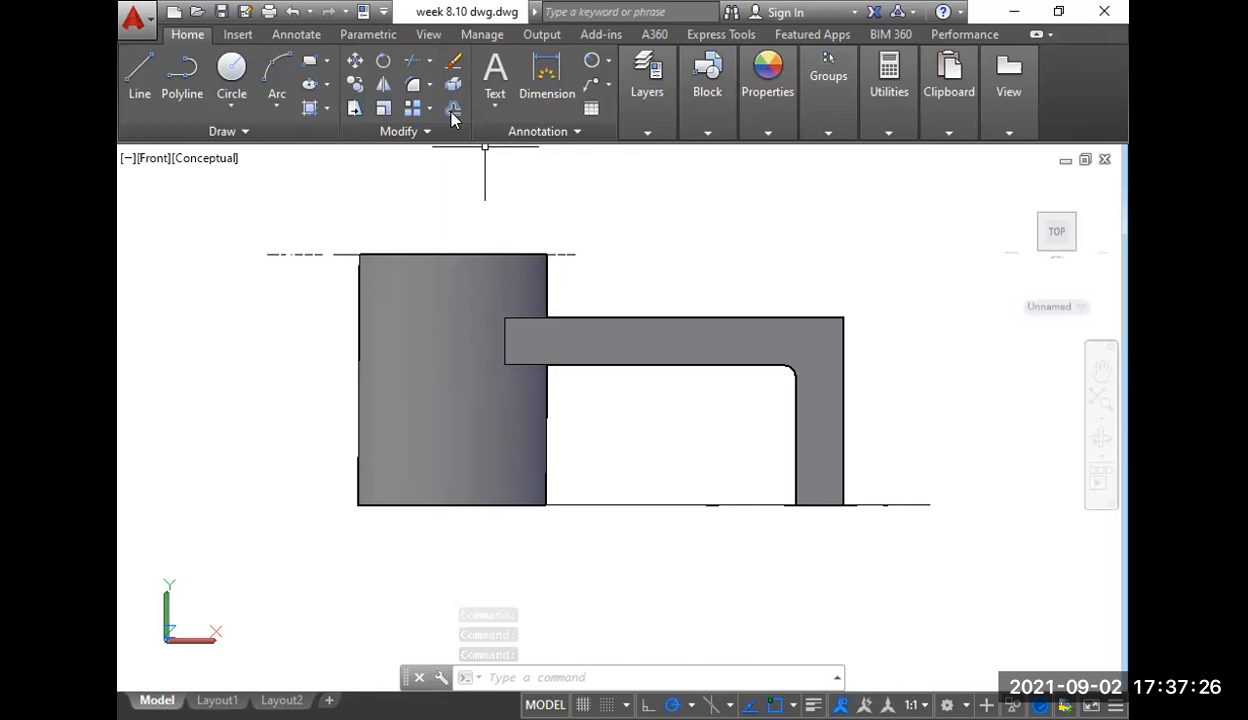
- Try a linear dimension from the boss's top edge to the arm's top edge near the hole, and erase it
{"action": "left_click", "coordinate": [608, 63]}
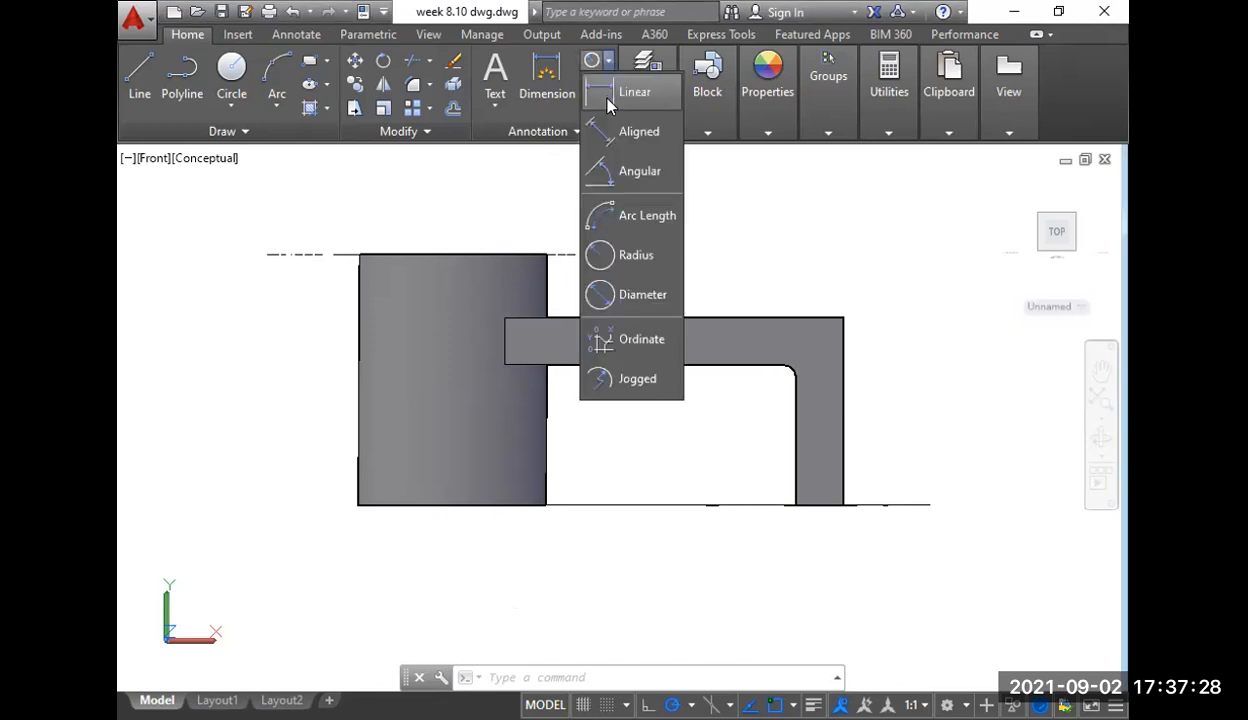
{"action": "left_click", "coordinate": [612, 93]}
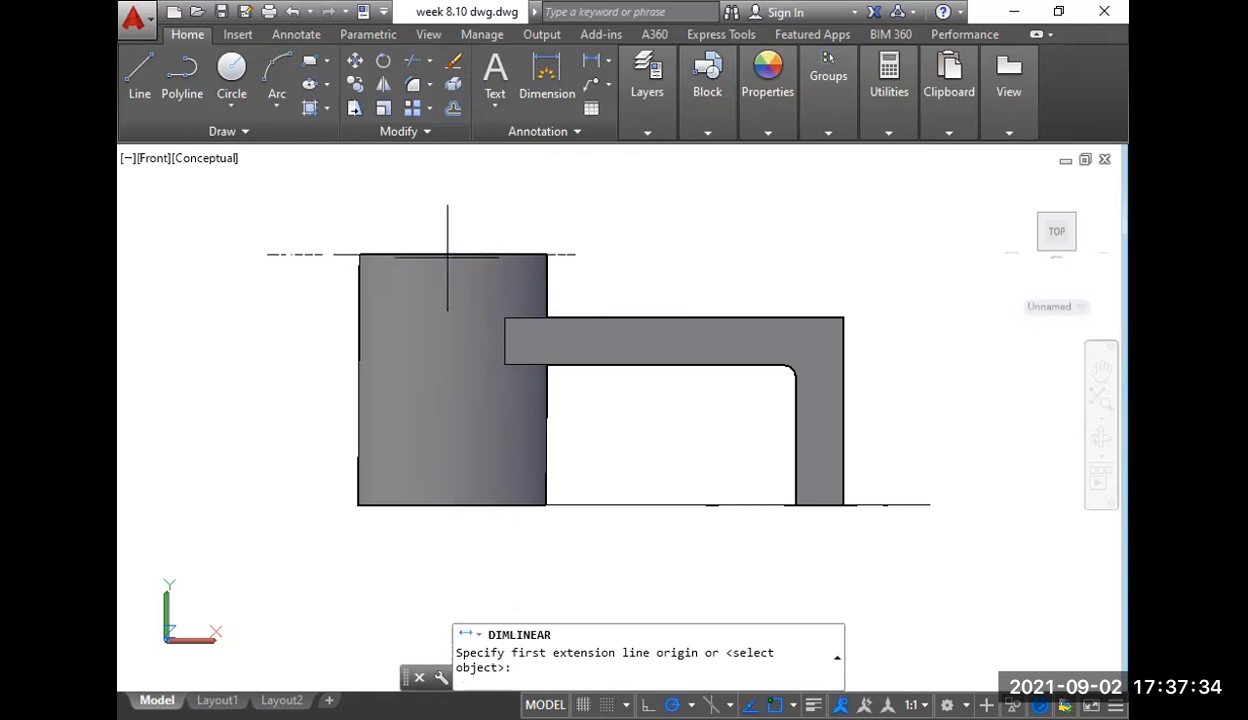
{"action": "left_click", "coordinate": [449, 256]}
{"action": "left_click", "coordinate": [723, 318]}
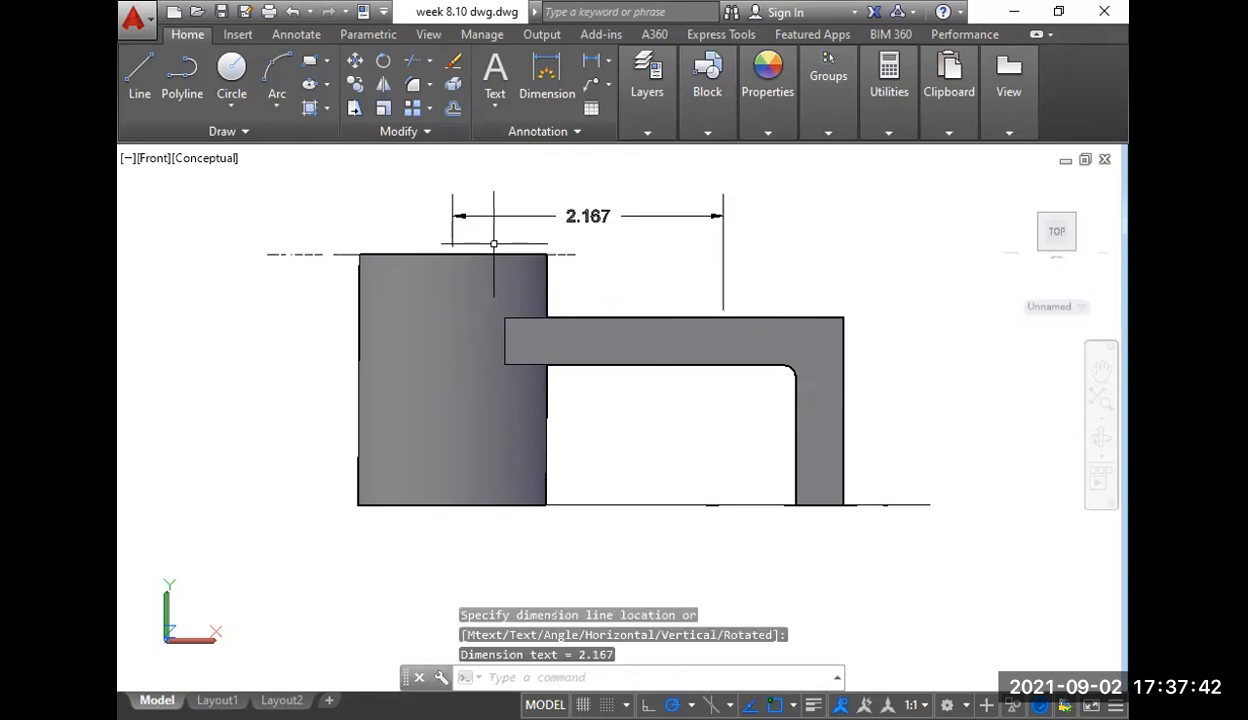
{"action": "scroll", "coordinate": [446, 242], "scroll_direction": "up", "scroll_amount": 5}
{"action": "scroll", "coordinate": [455, 240], "scroll_direction": "down", "scroll_amount": 6}
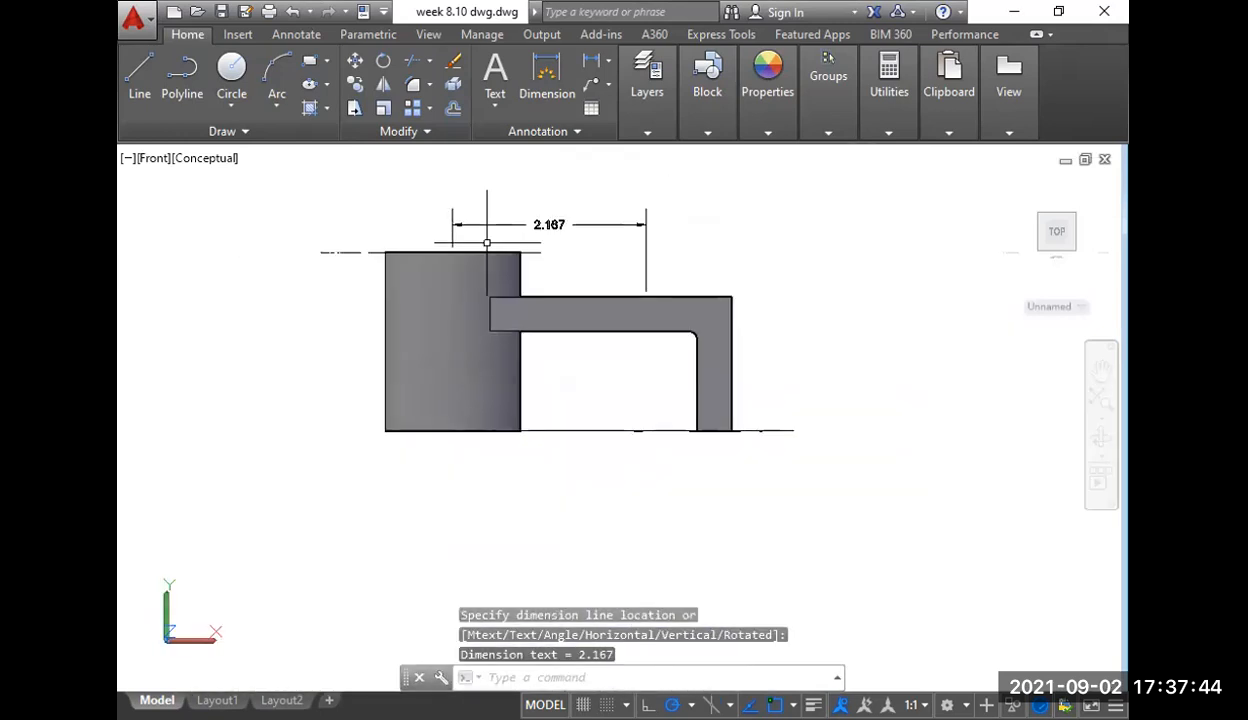
{"action": "left_click", "coordinate": [487, 242]}
{"action": "left_click", "coordinate": [438, 211]}
{"action": "key", "text": "Delete"}
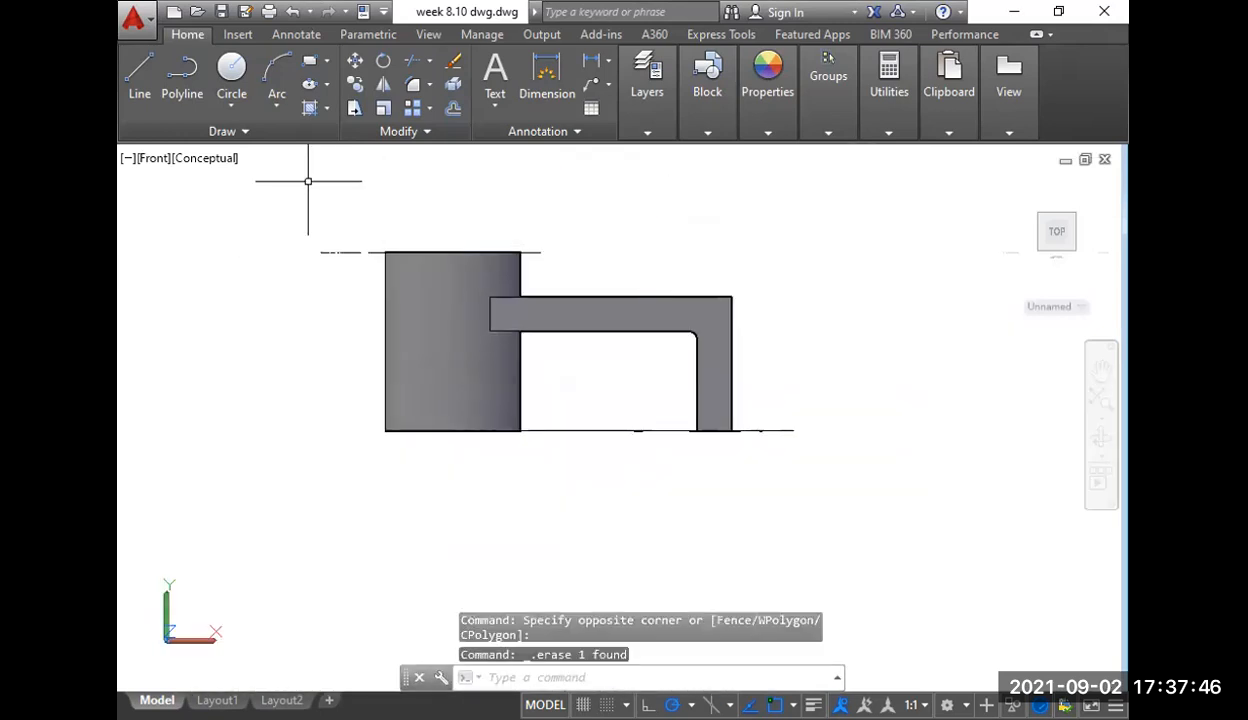
- Change the viewport's visual style to 2D Wireframe
{"action": "left_click", "coordinate": [218, 160]}
{"action": "left_click", "coordinate": [258, 207]}
{"action": "scroll", "coordinate": [463, 252], "scroll_direction": "up", "scroll_amount": 5}
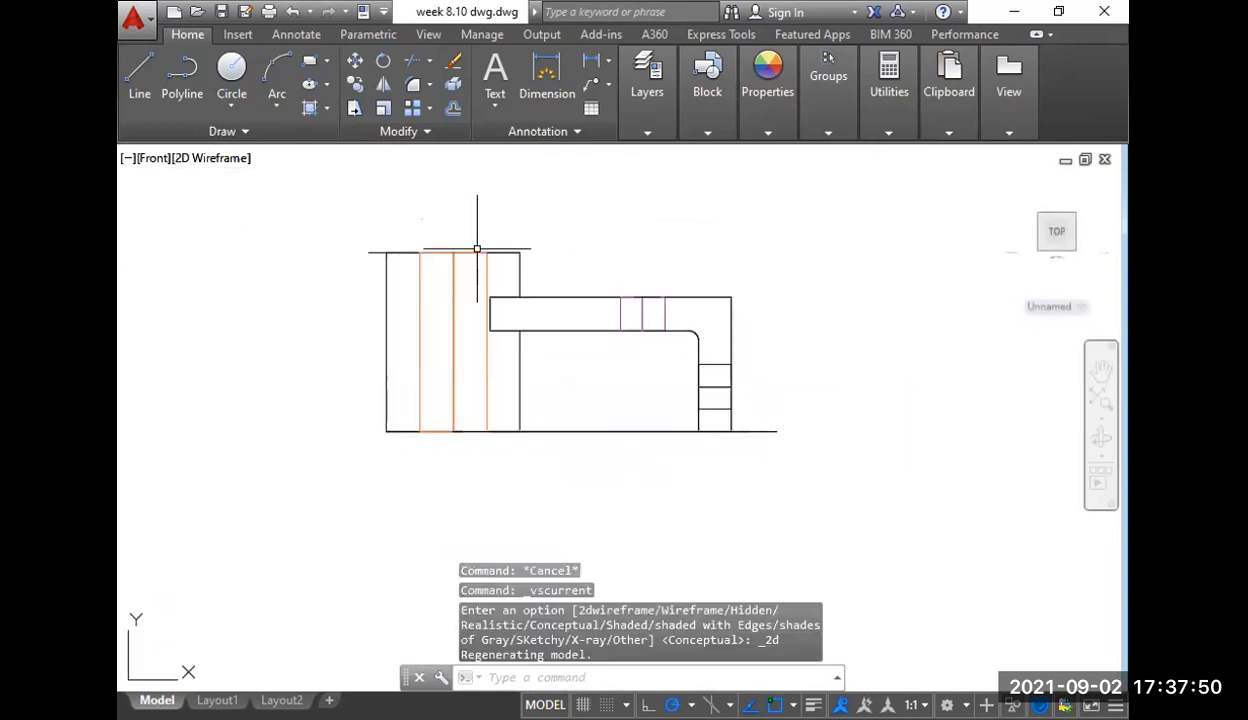
{"action": "scroll", "coordinate": [472, 305], "scroll_direction": "down", "scroll_amount": 3}
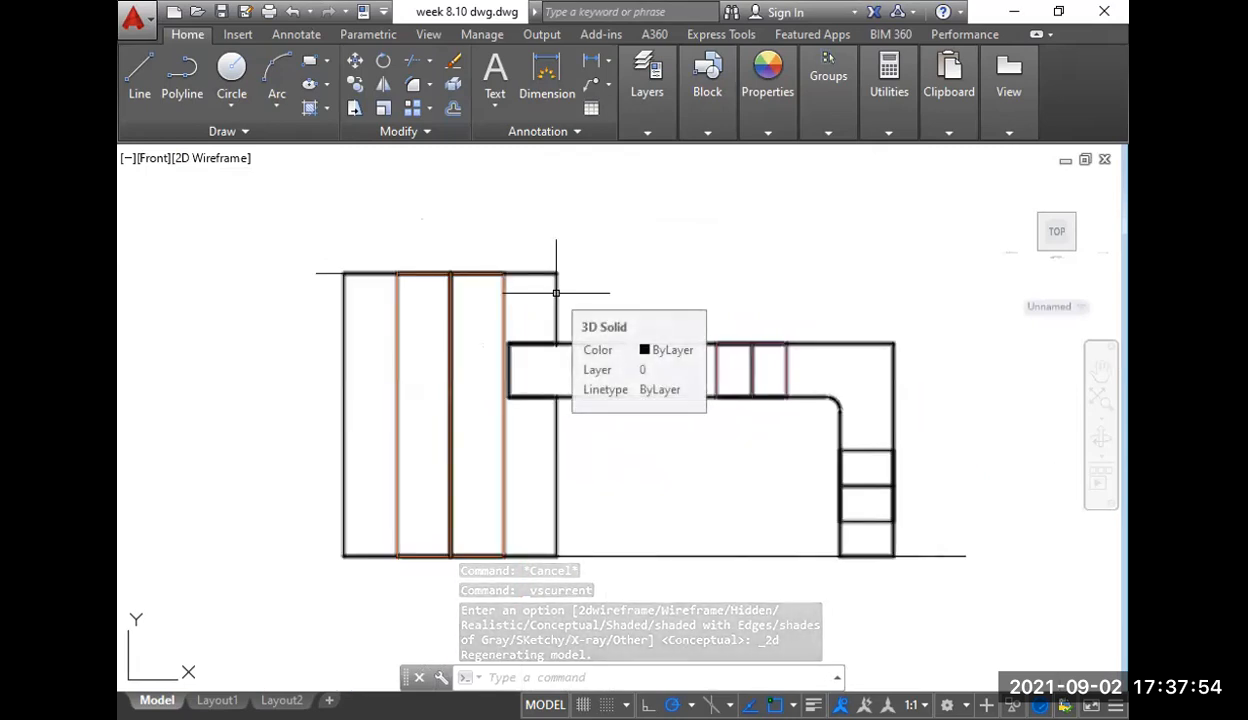
- Start a linear dimension and turn off the Quadrant object snap in the drafting settings
{"action": "left_click", "coordinate": [572, 62]}
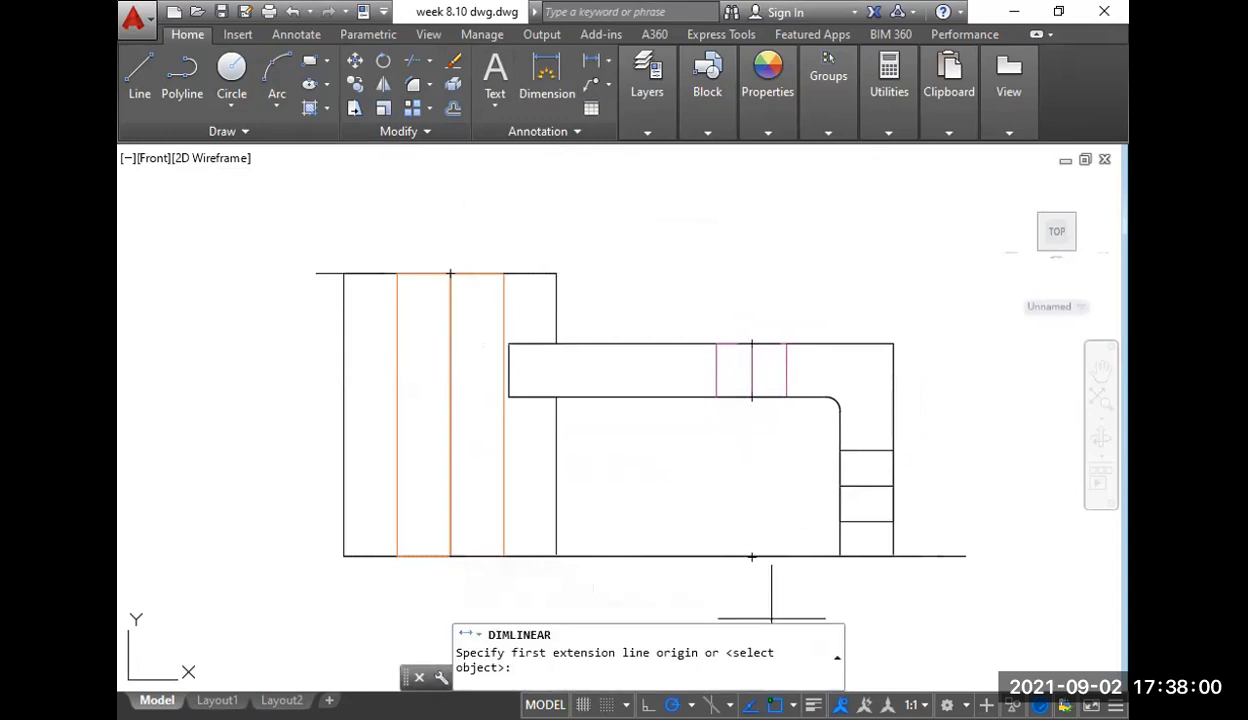
{"action": "left_click", "coordinate": [691, 705]}
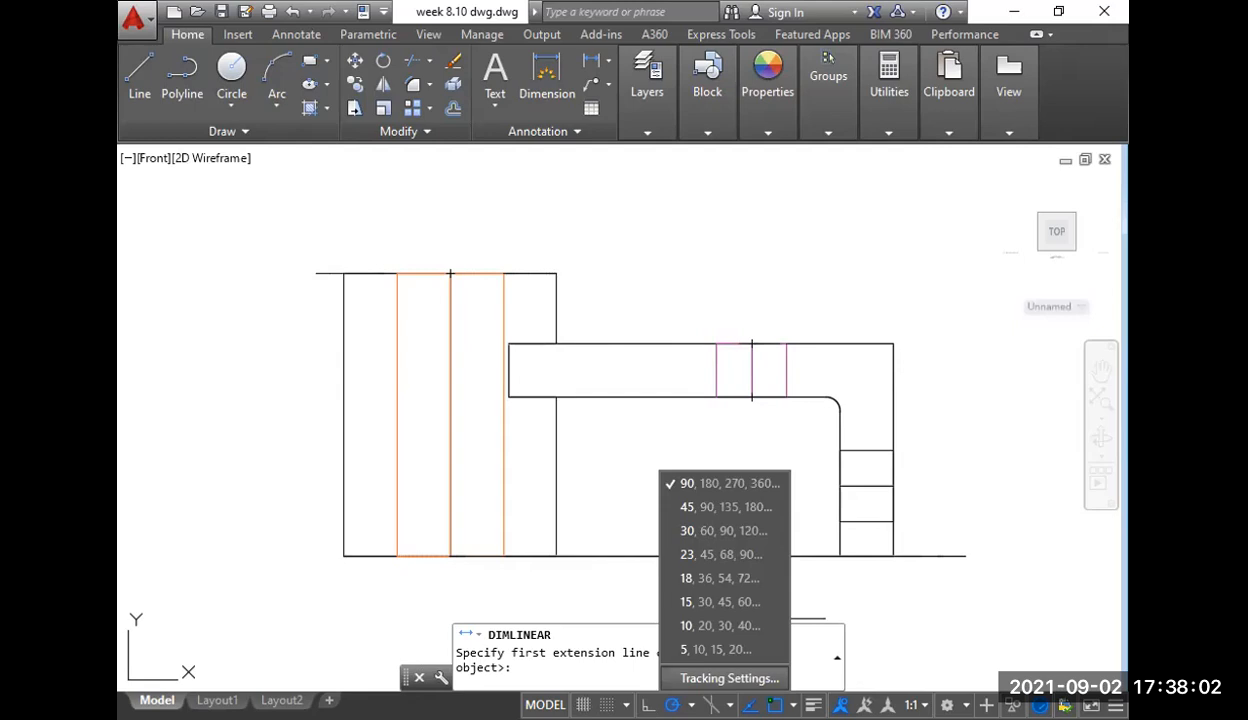
{"action": "left_click", "coordinate": [729, 678]}
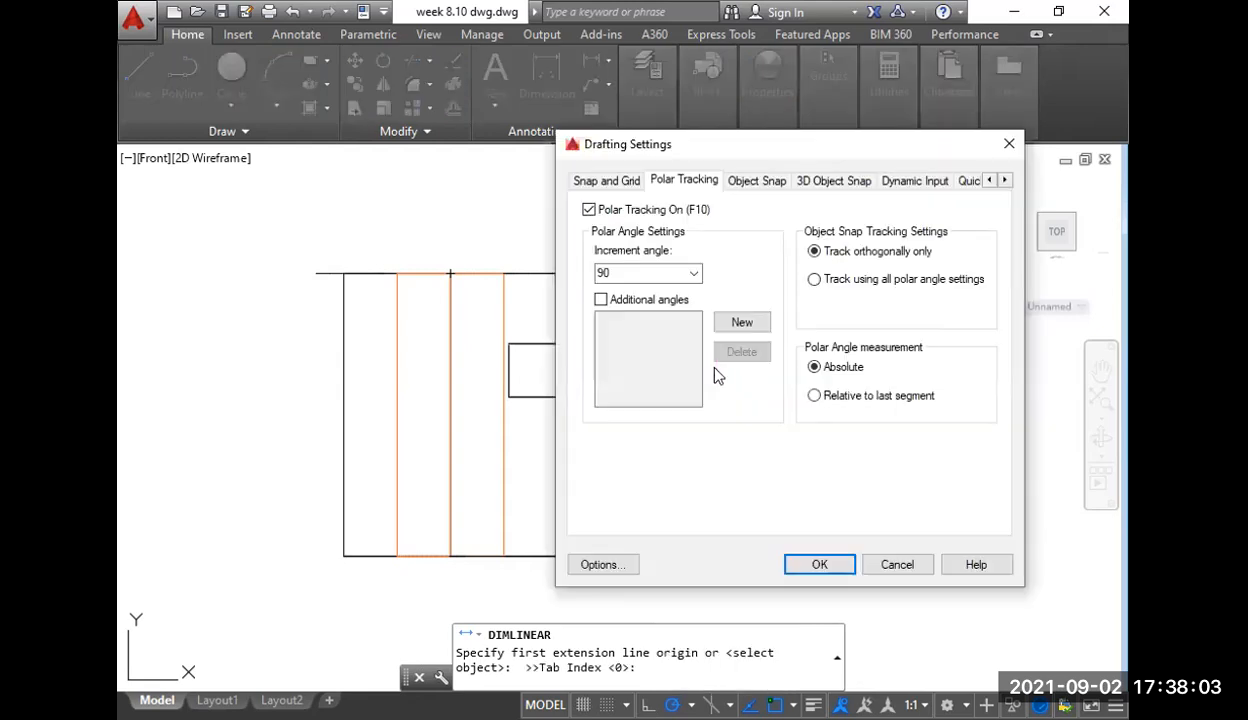
{"action": "left_click", "coordinate": [745, 183]}
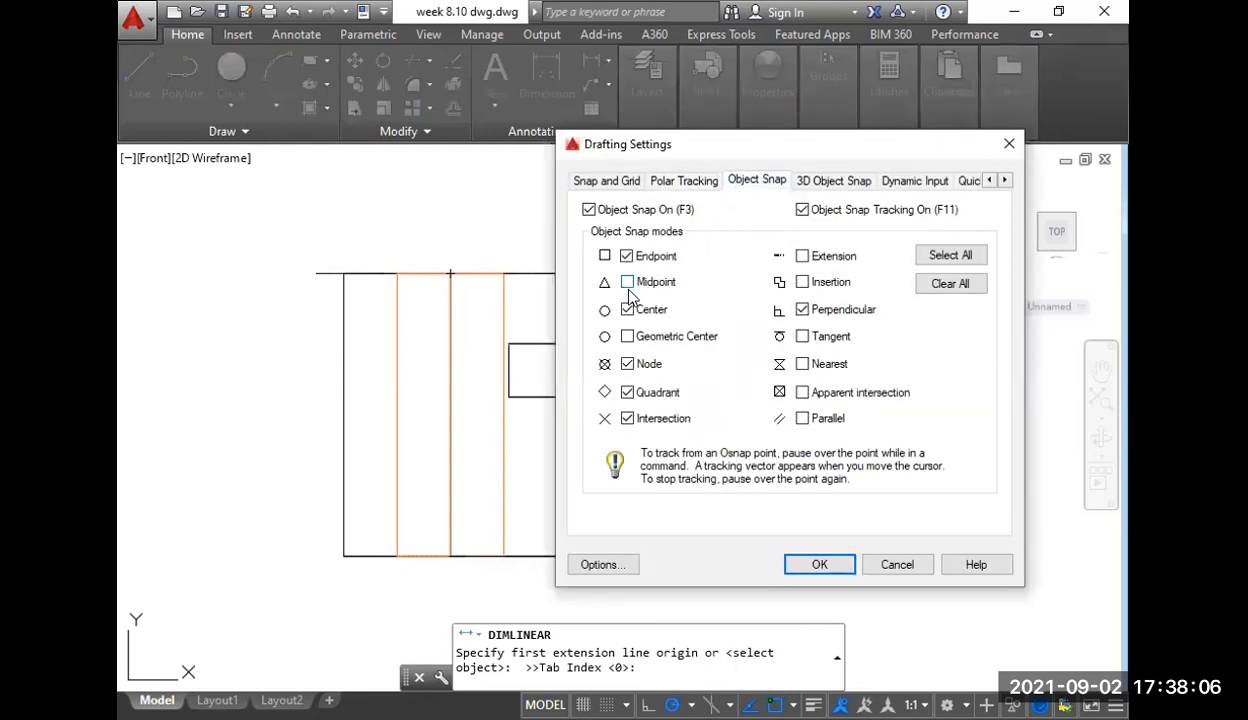
{"action": "left_click", "coordinate": [627, 392]}
{"action": "key", "text": "Return"}
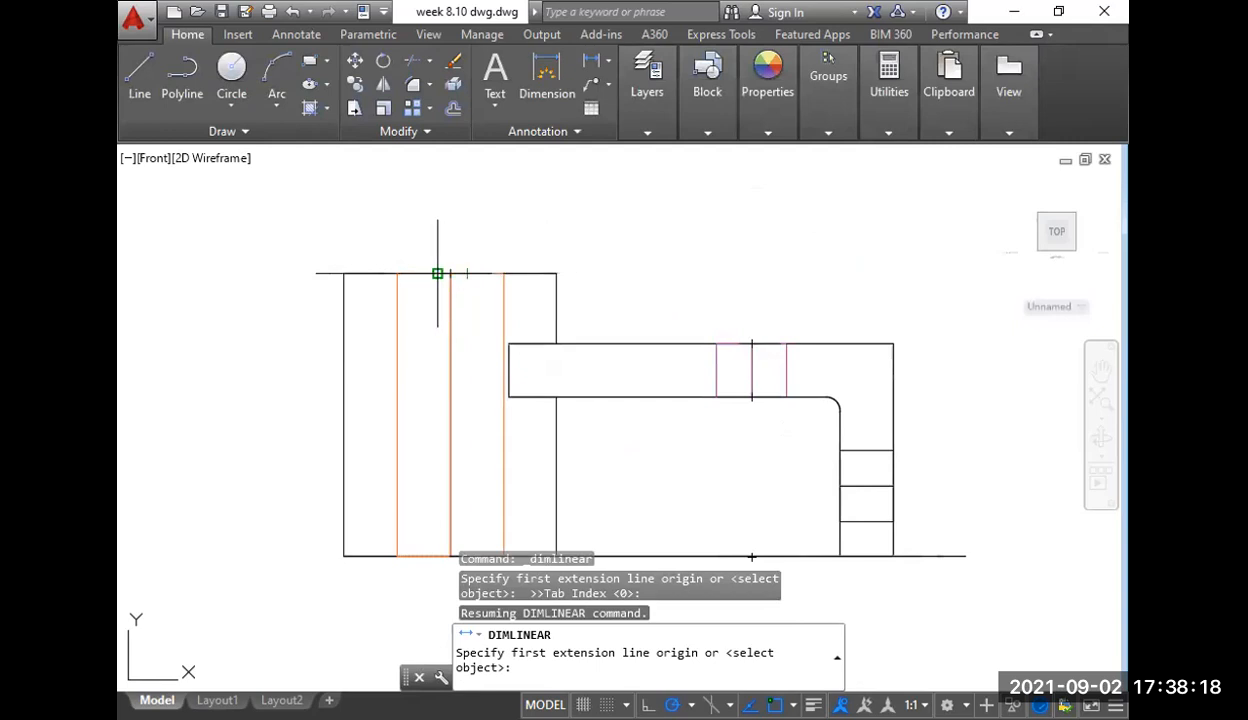
- Dimension the horizontal distance from the boss hole's top centre to the arm hole's centre, with the dimension line above the part
{"action": "scroll", "coordinate": [437, 273], "scroll_direction": "up", "scroll_amount": 4}
{"action": "scroll", "coordinate": [446, 270], "scroll_direction": "down", "scroll_amount": 3}
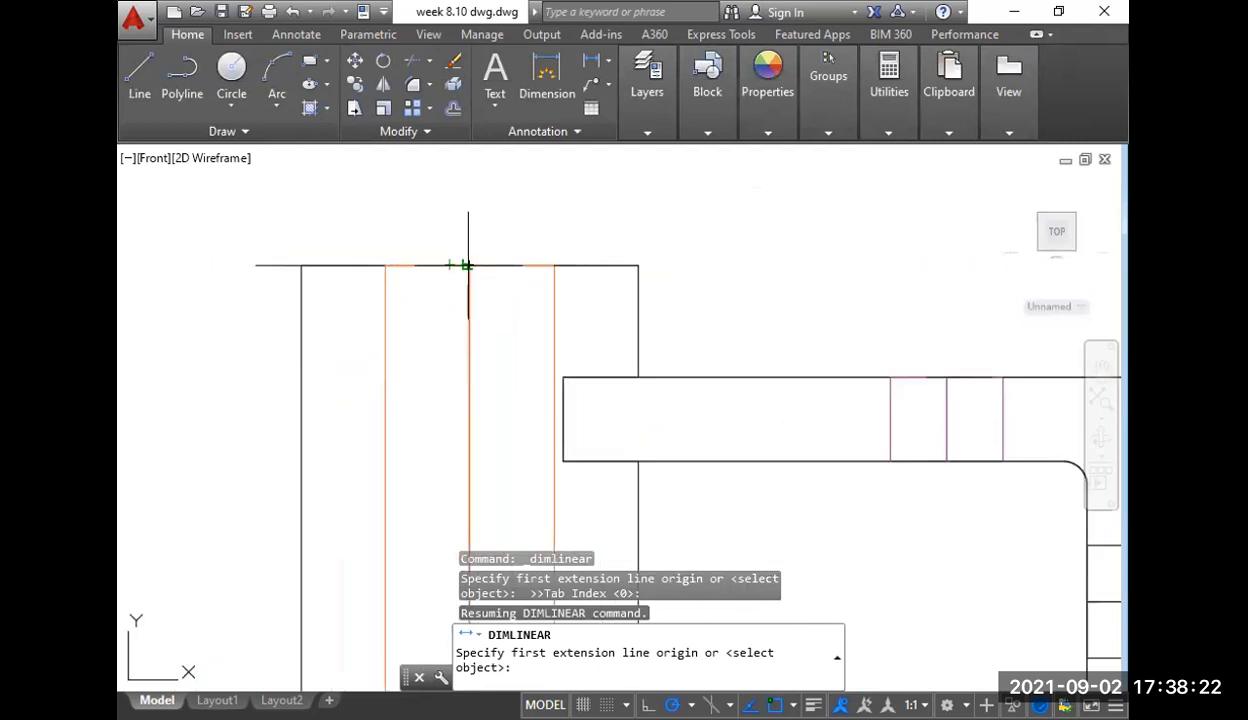
{"action": "scroll", "coordinate": [467, 265], "scroll_direction": "up", "scroll_amount": 5}
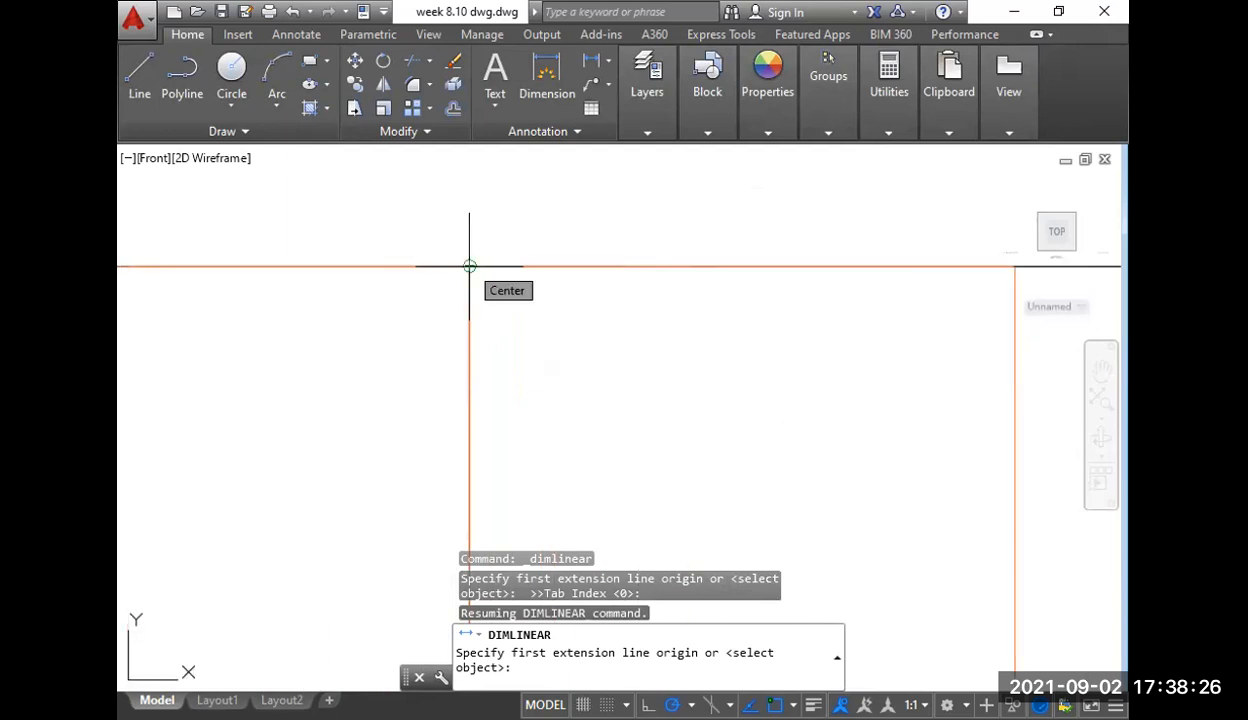
{"action": "left_click", "coordinate": [469, 265]}
{"action": "scroll", "coordinate": [752, 354], "scroll_direction": "down", "scroll_amount": 3}
{"action": "middle_click_drag", "start_coordinate": [752, 354], "coordinate": [454, 279]}
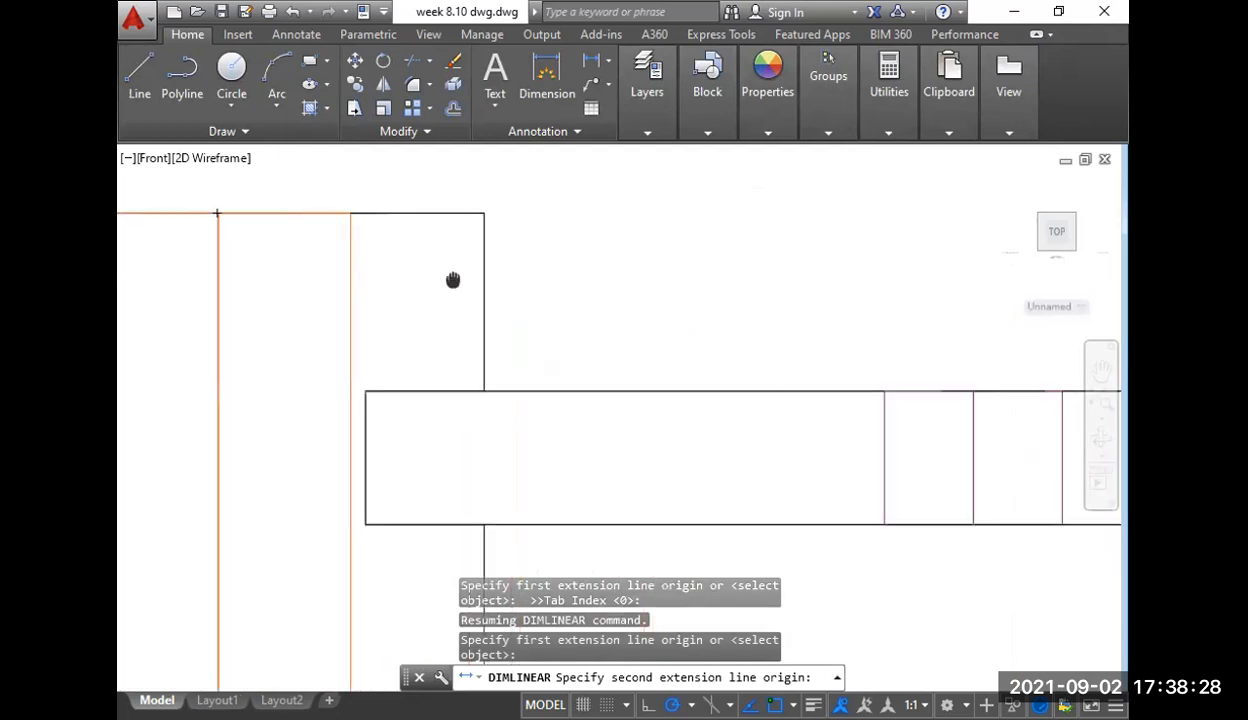
{"action": "scroll", "coordinate": [510, 279], "scroll_direction": "down", "scroll_amount": 2}
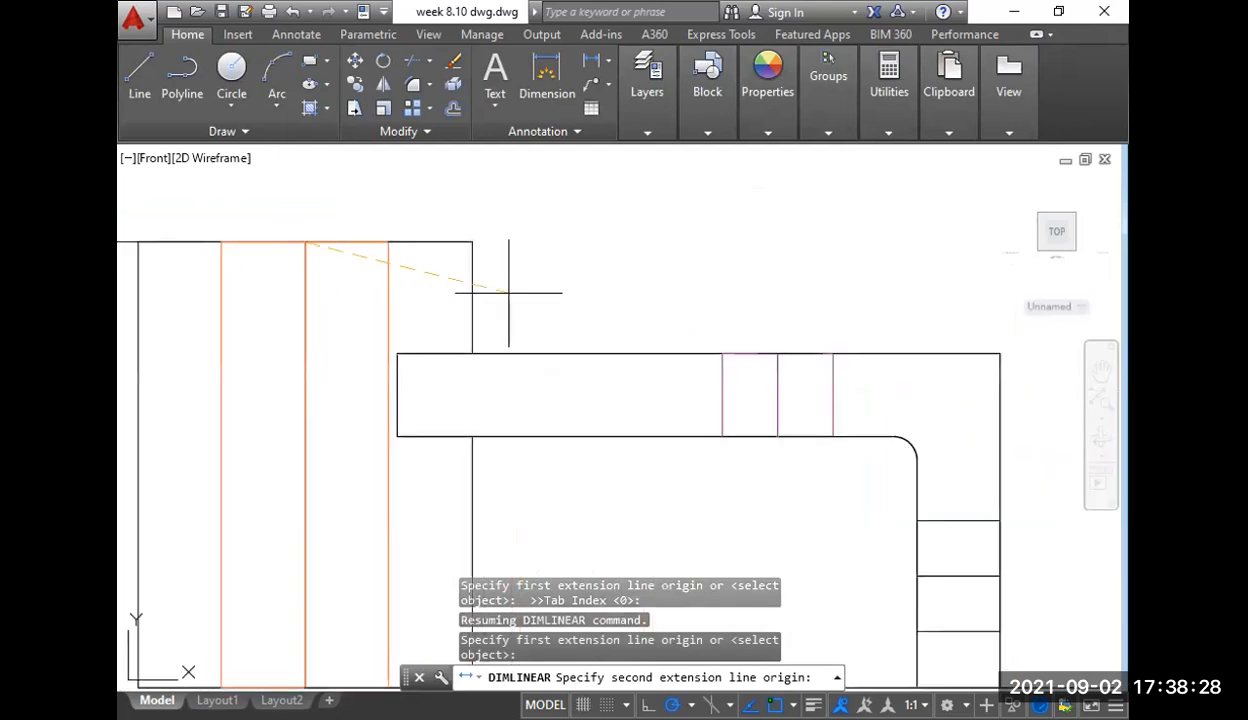
{"action": "left_click", "coordinate": [775, 354]}
{"action": "middle_click_drag", "start_coordinate": [780, 206], "coordinate": [780, 359]}
{"action": "left_click", "coordinate": [594, 286]}
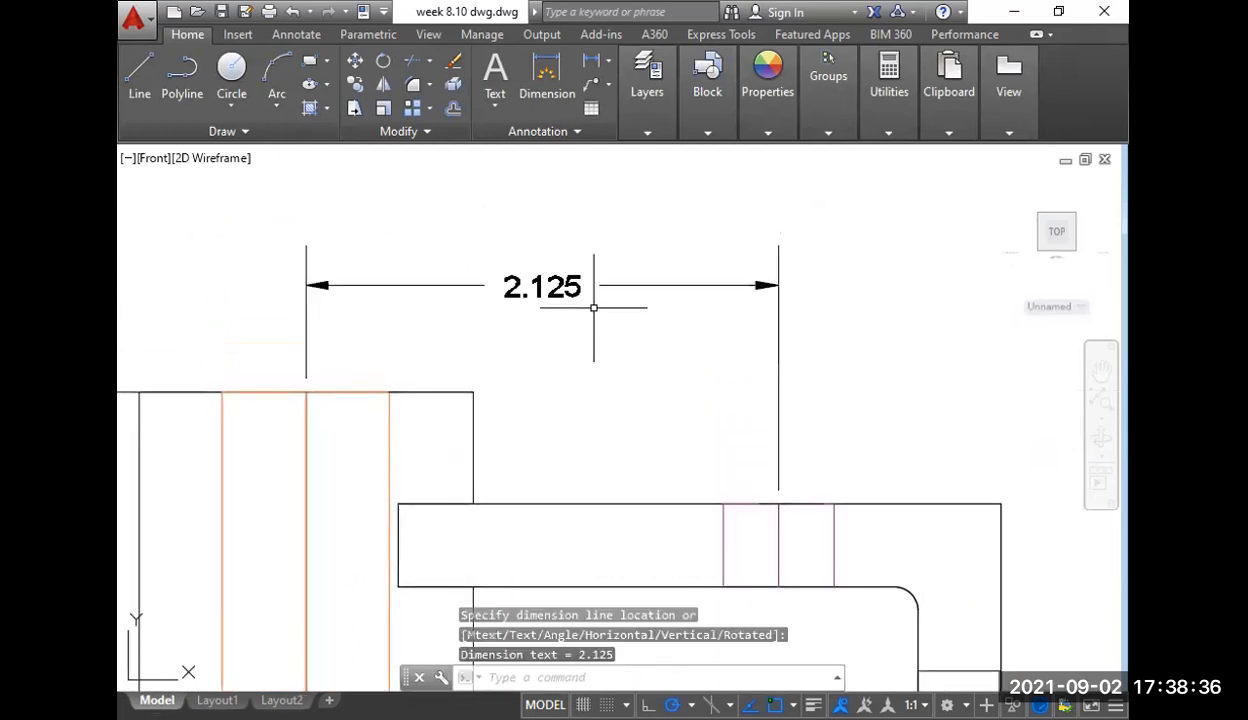
- Dimension the horizontal distance from the boss hole's top centre to the arm's outer end corner, placed above the hole-spacing dimension
{"action": "right_click", "coordinate": [587, 324]}
{"action": "left_click", "coordinate": [612, 338]}
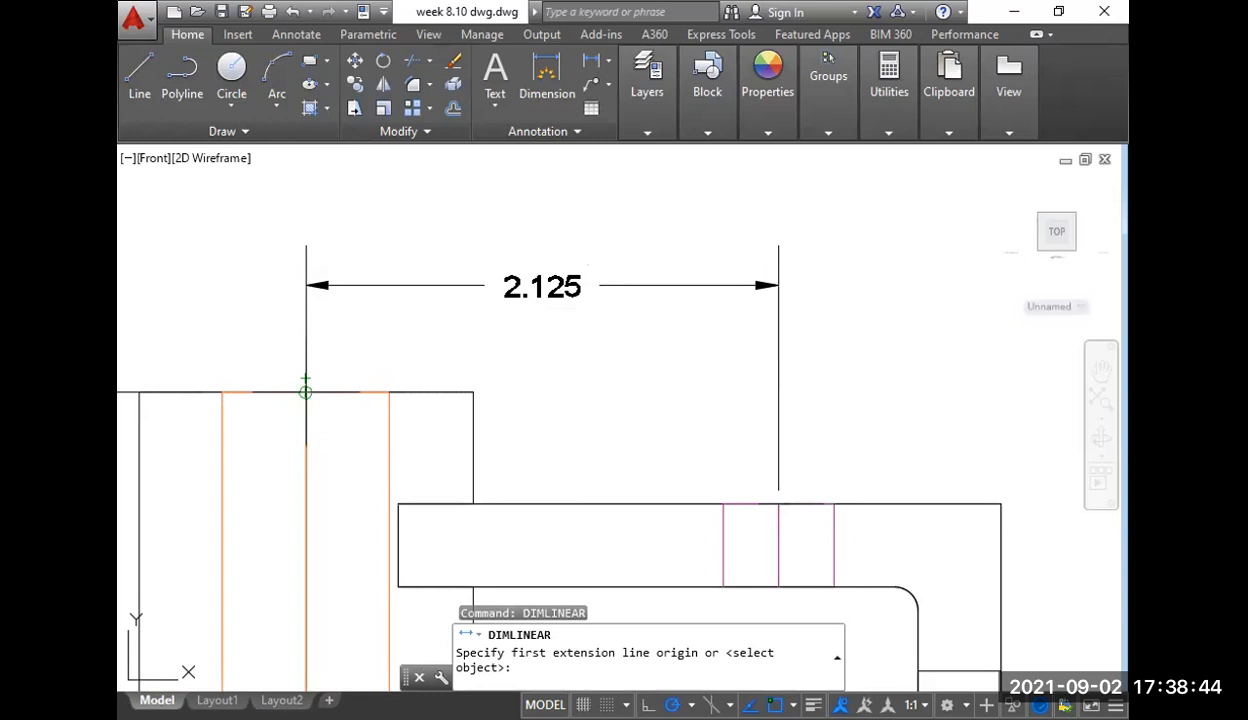
{"action": "left_click", "coordinate": [305, 392]}
{"action": "scroll", "coordinate": [482, 373], "scroll_direction": "down", "scroll_amount": 2}
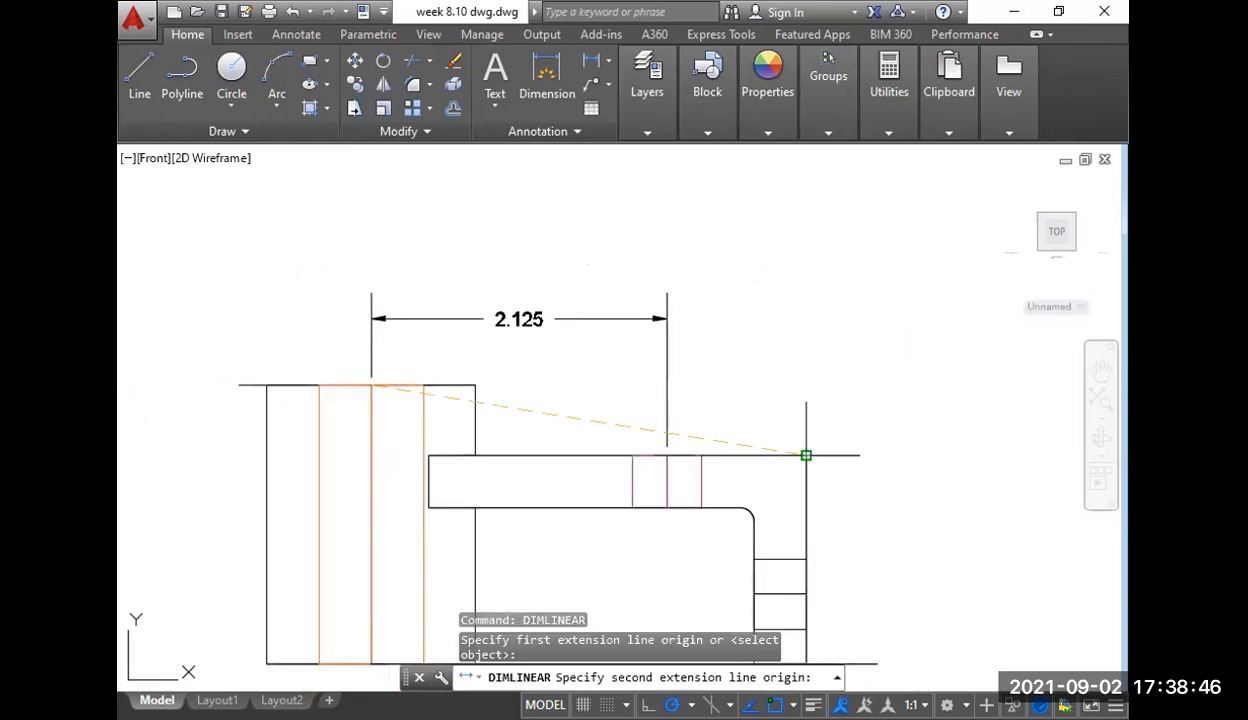
{"action": "left_click", "coordinate": [806, 455]}
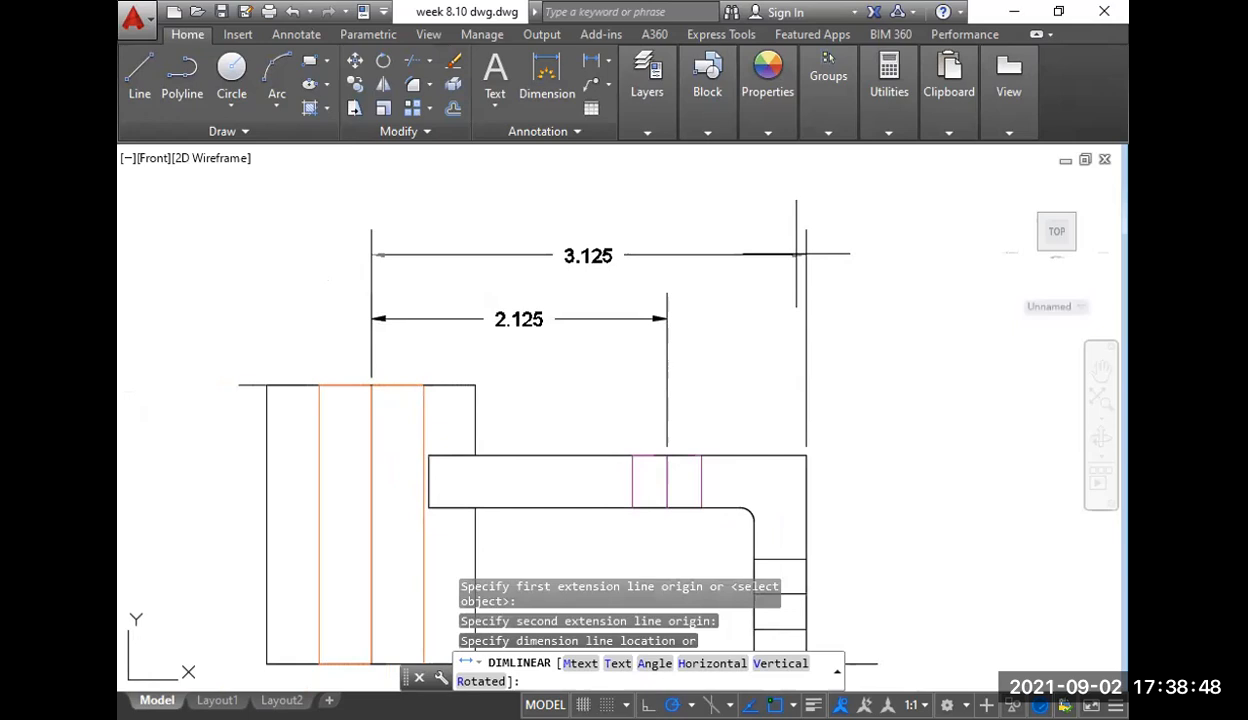
{"action": "left_click", "coordinate": [796, 252]}
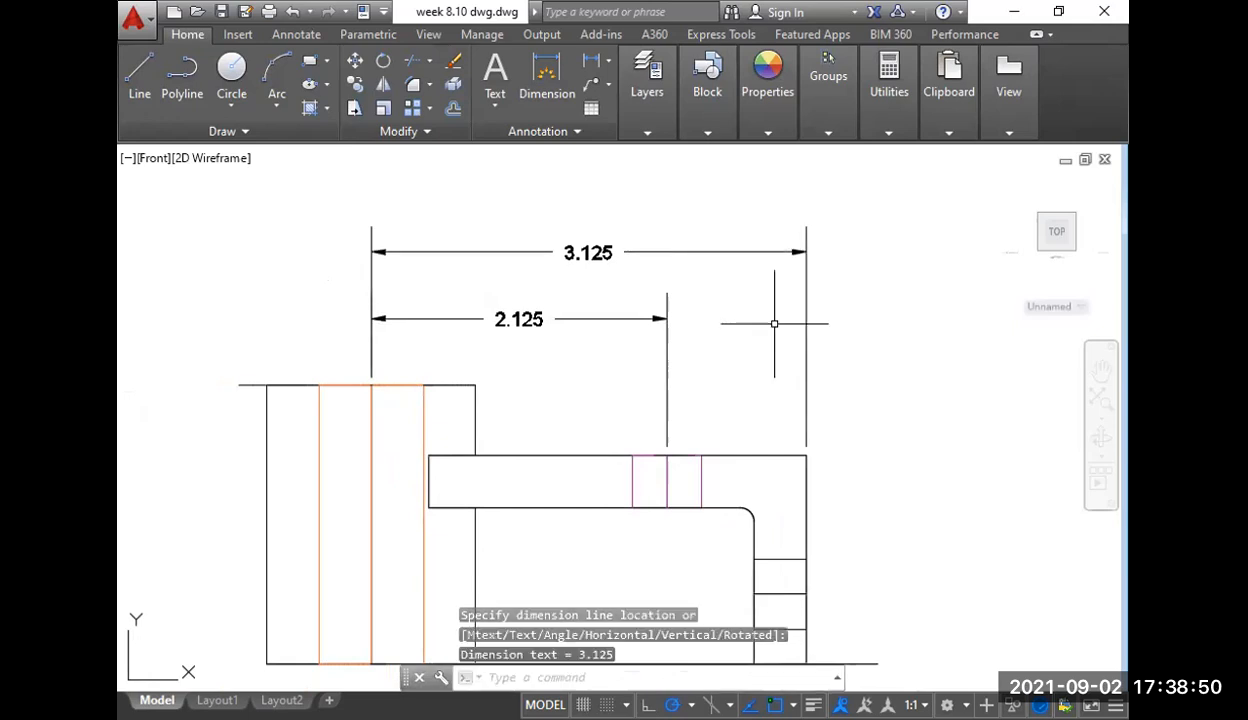
{"action": "scroll", "coordinate": [765, 325], "scroll_direction": "down", "scroll_amount": 5}
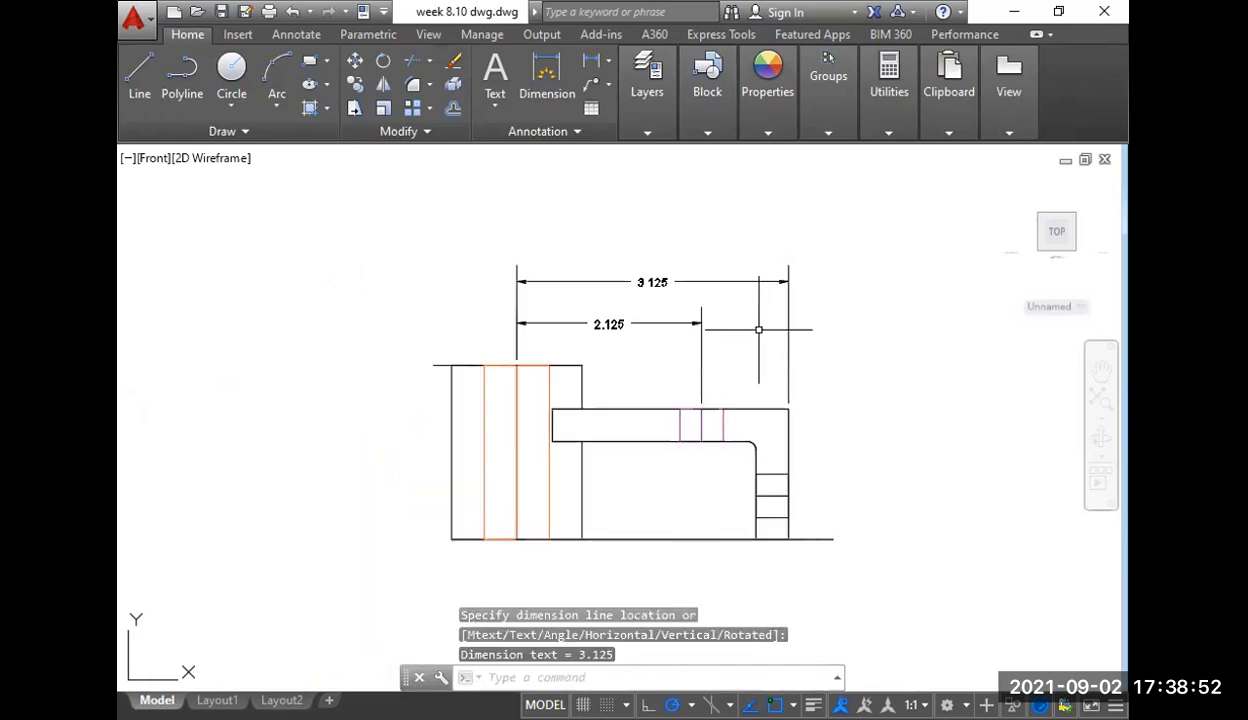
- Switch the viewport to the SW Isometric view and locate the two new horizontal dimensions
{"action": "left_click", "coordinate": [152, 157]}
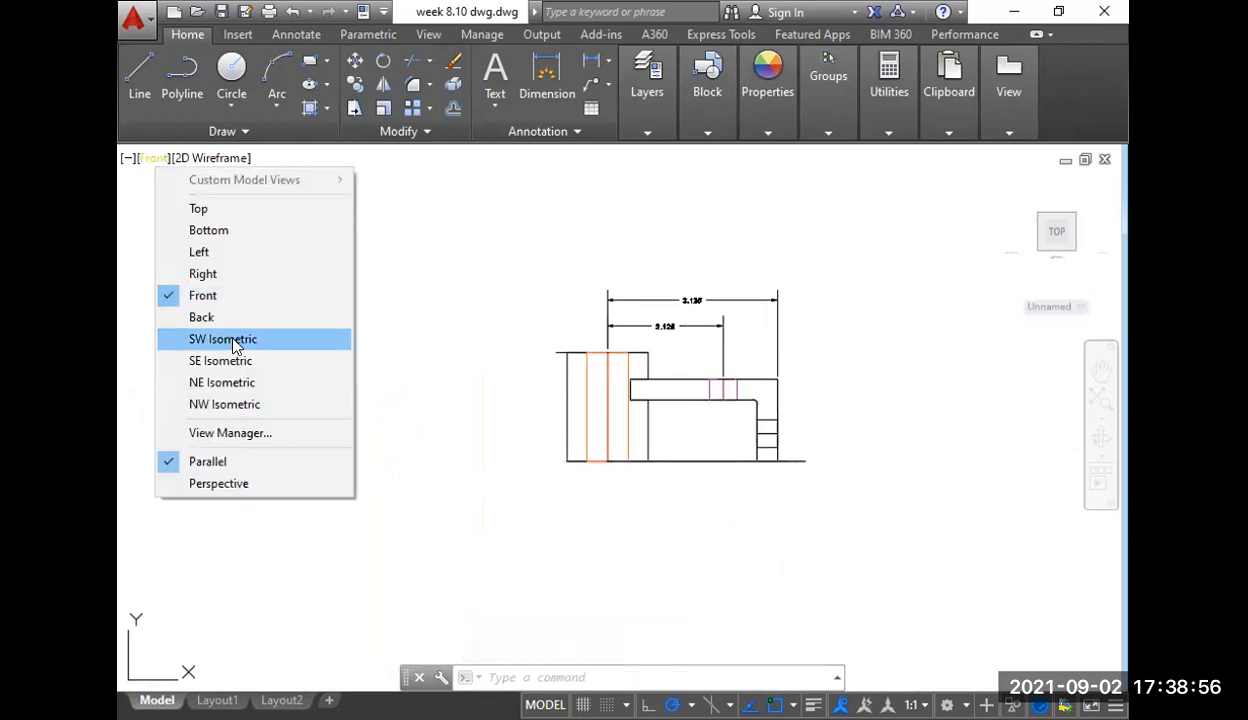
{"action": "left_click", "coordinate": [234, 342]}
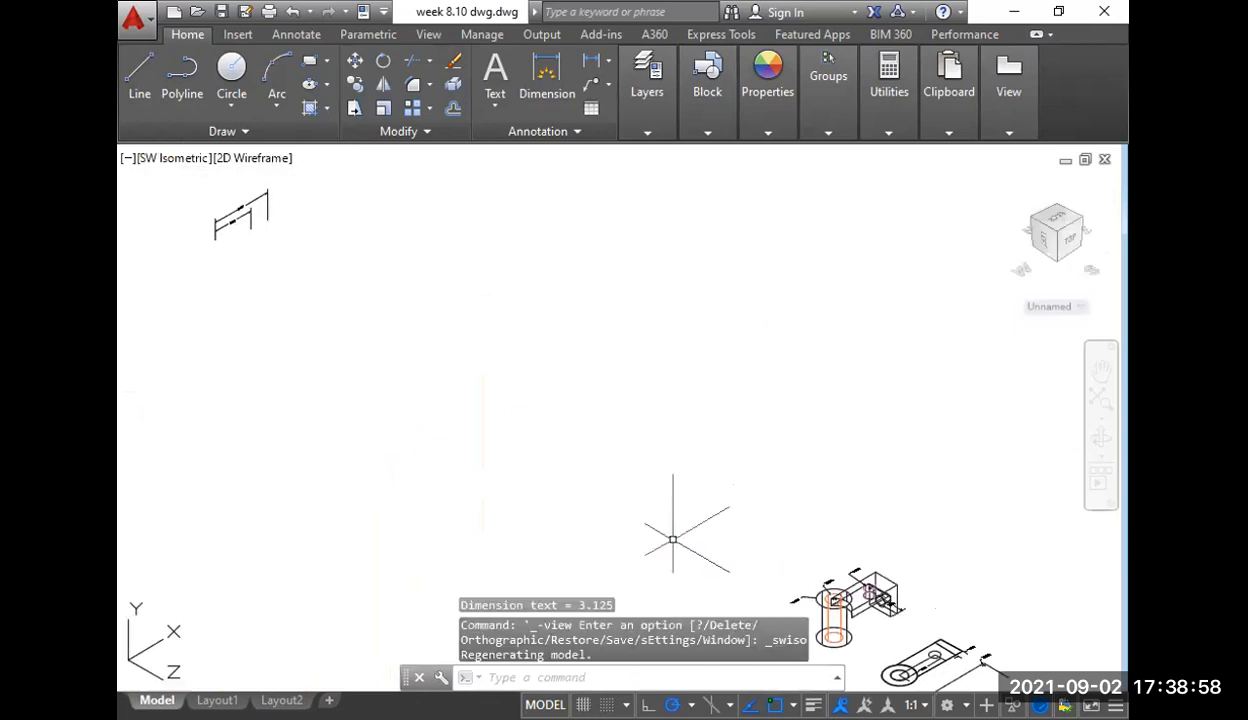
{"action": "scroll", "coordinate": [224, 212], "scroll_direction": "up", "scroll_amount": 5}
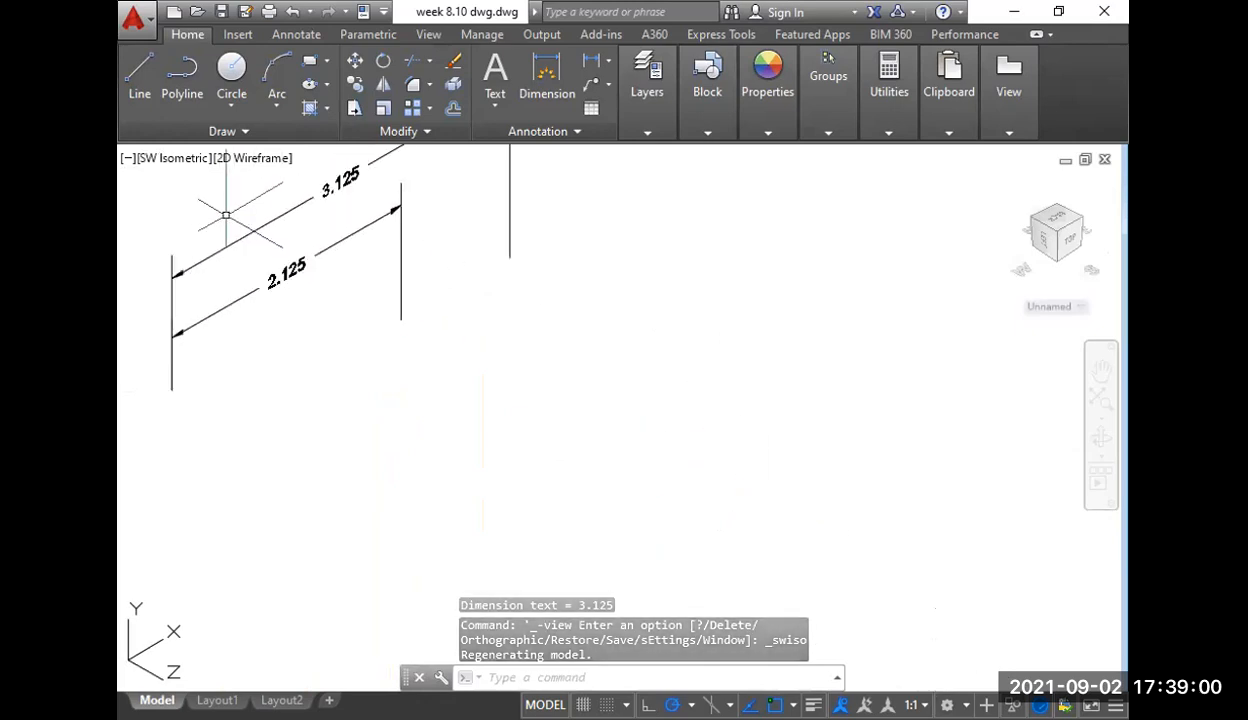
{"action": "scroll", "coordinate": [354, 350], "scroll_direction": "down", "scroll_amount": 4}
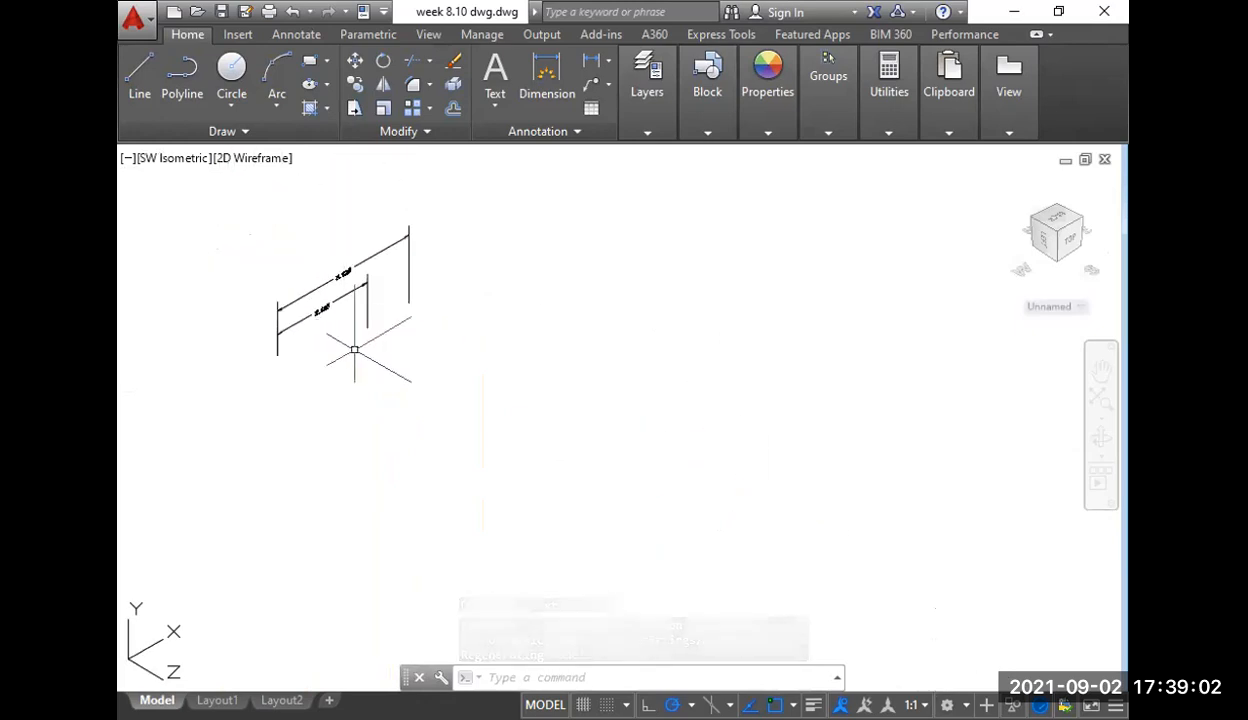
- Move the two front-view horizontal dimensions from their shared extension line end onto the boss hole's top centre
{"action": "left_click", "coordinate": [370, 376]}
{"action": "left_click", "coordinate": [270, 287]}
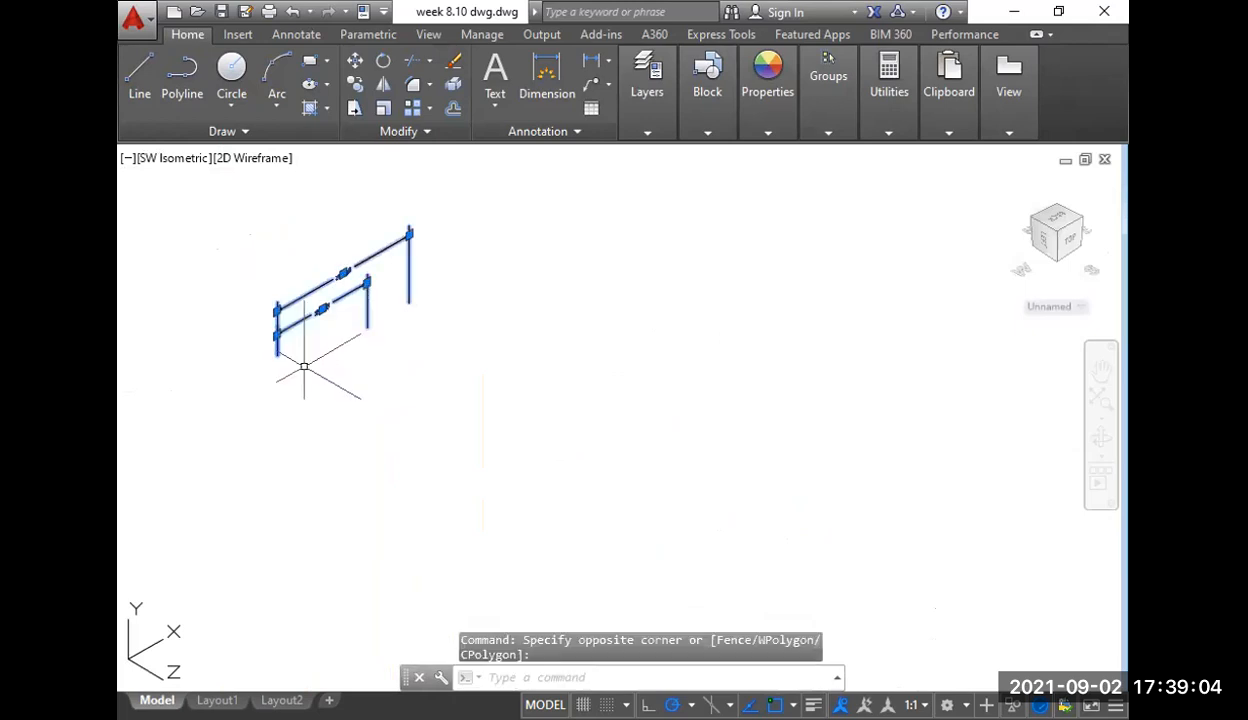
{"action": "type", "text": "m"}
{"action": "key", "text": "Return"}
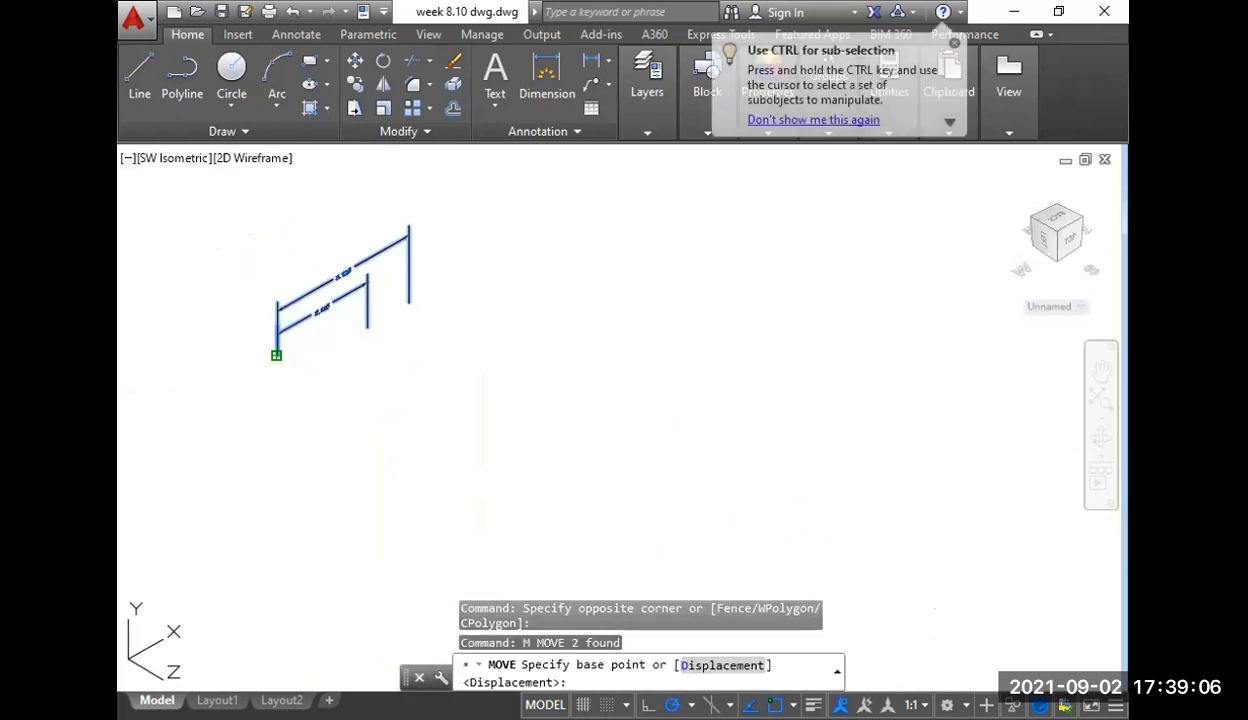
{"action": "left_click", "coordinate": [276, 355]}
{"action": "scroll", "coordinate": [314, 252], "scroll_direction": "down", "scroll_amount": 6}
{"action": "scroll", "coordinate": [545, 393], "scroll_direction": "up", "scroll_amount": 8}
{"action": "middle_click_drag", "start_coordinate": [557, 402], "coordinate": [488, 264]}
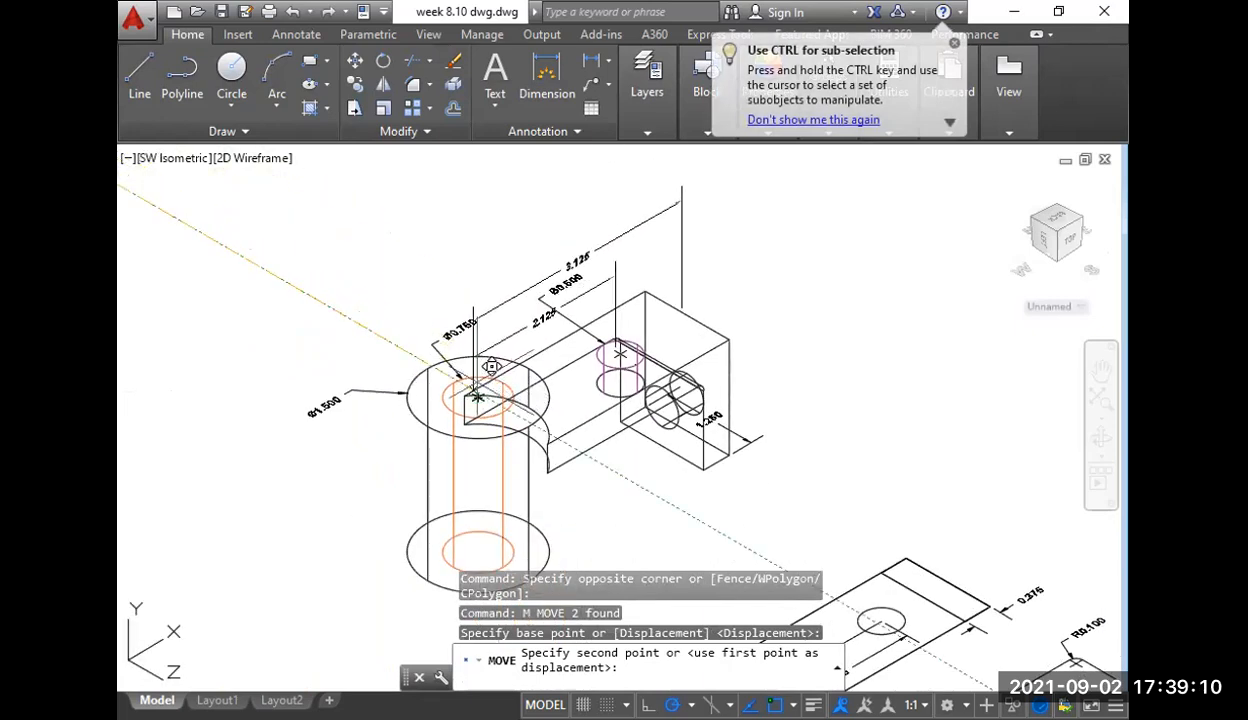
{"action": "left_click", "coordinate": [478, 397]}
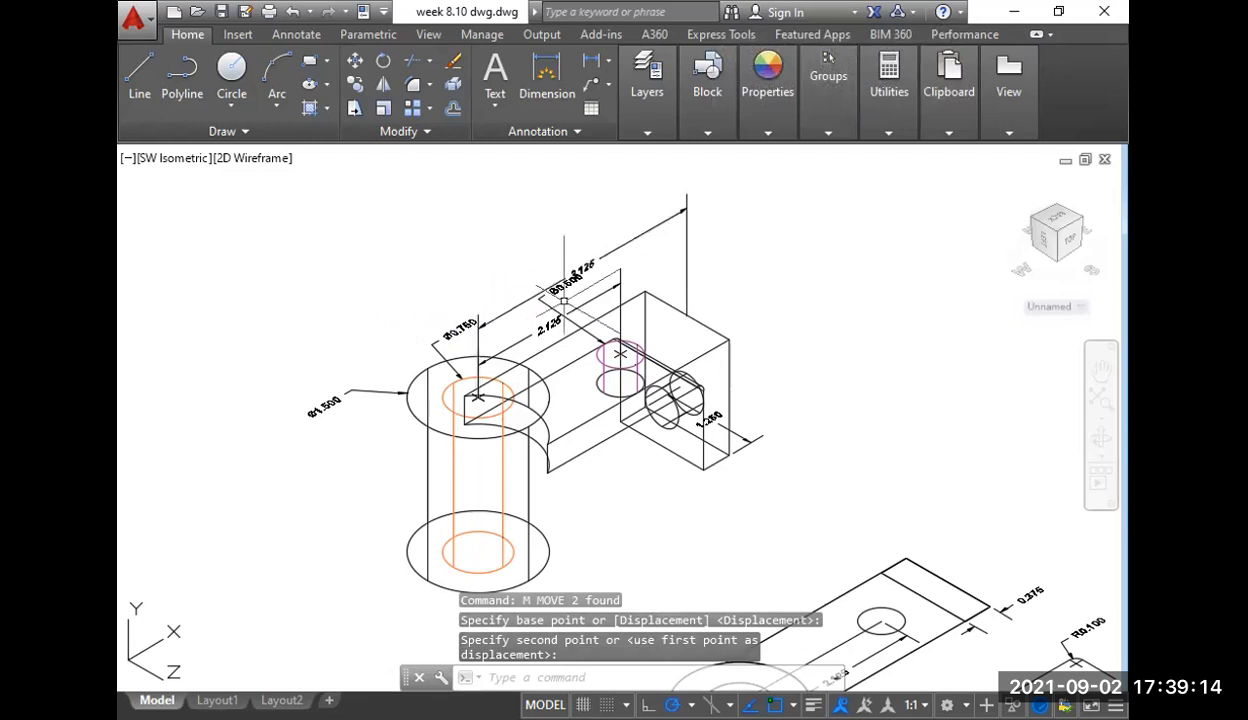
- Delete the diameter dimension of the hole in the arm's top face, which overlaps the overall length dimension
{"action": "left_click", "coordinate": [552, 310]}
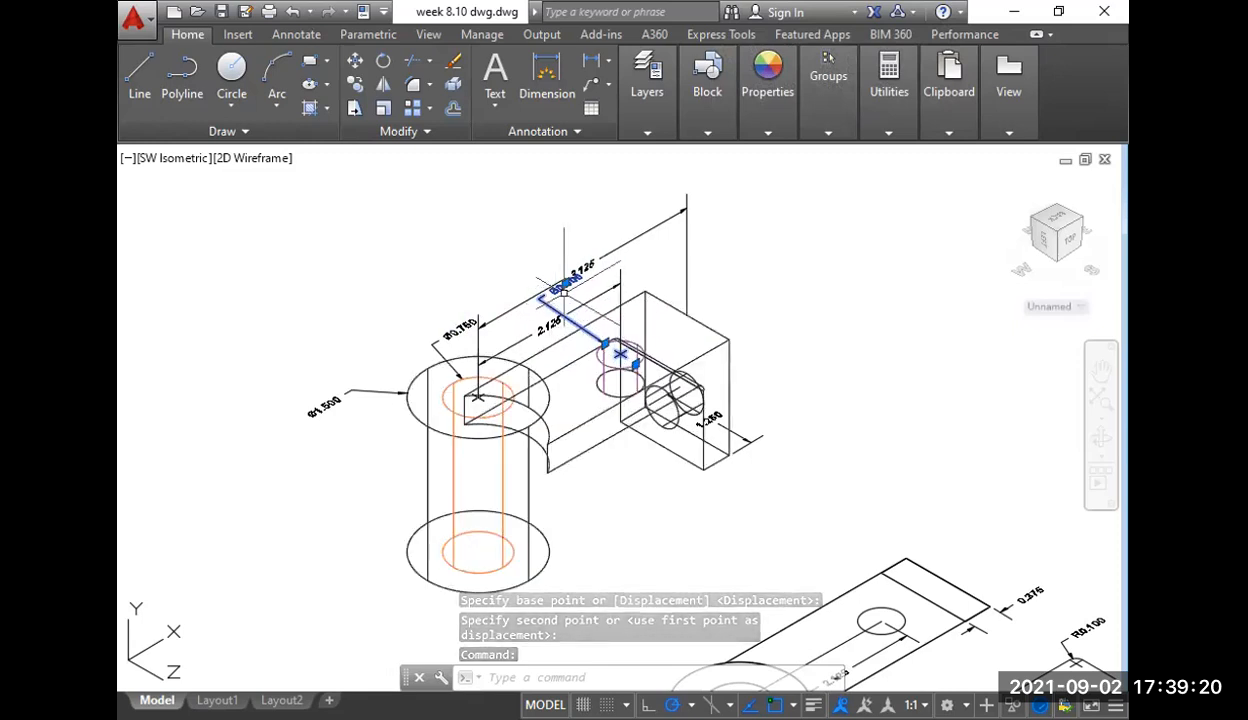
{"action": "left_click", "coordinate": [565, 283]}
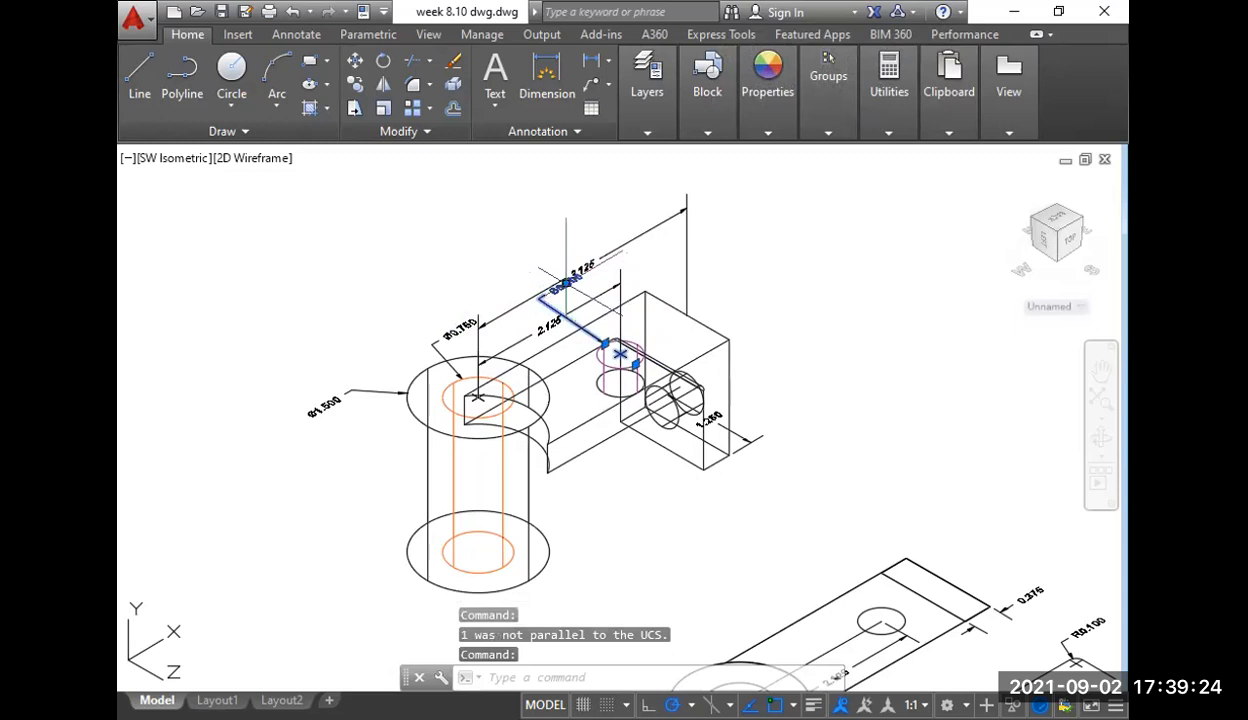
{"action": "left_click", "coordinate": [566, 283]}
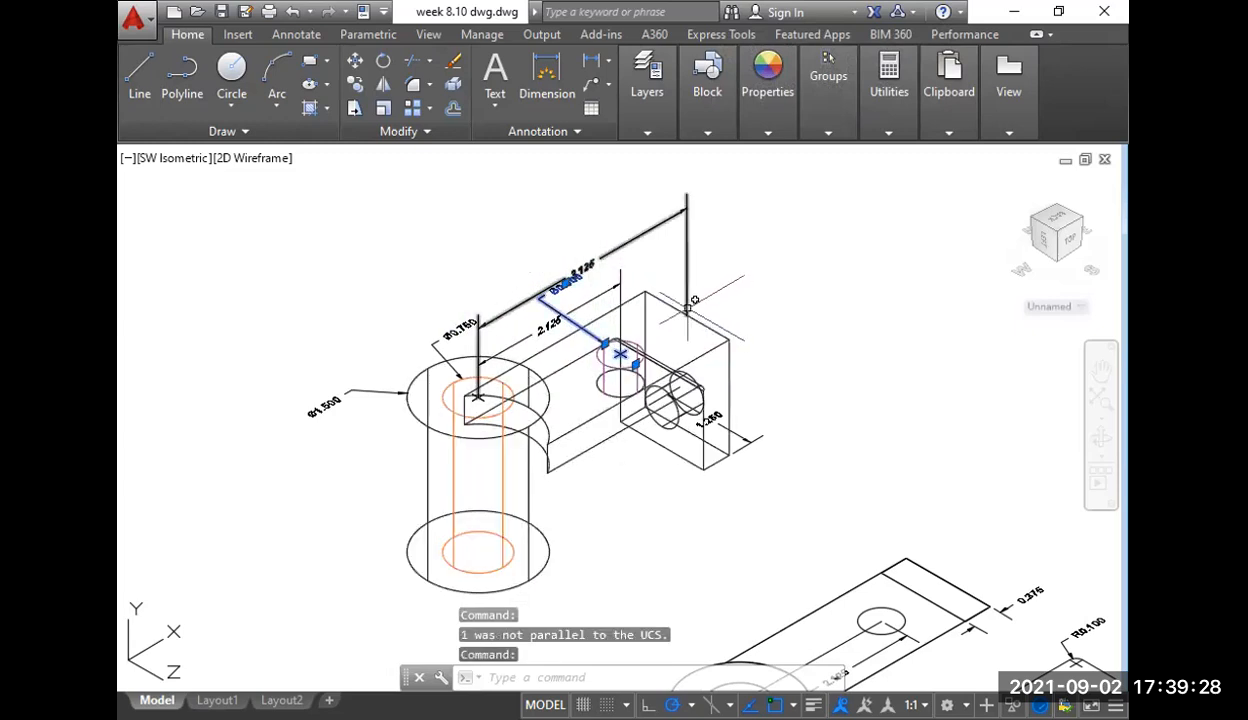
{"action": "key", "text": "Delete"}
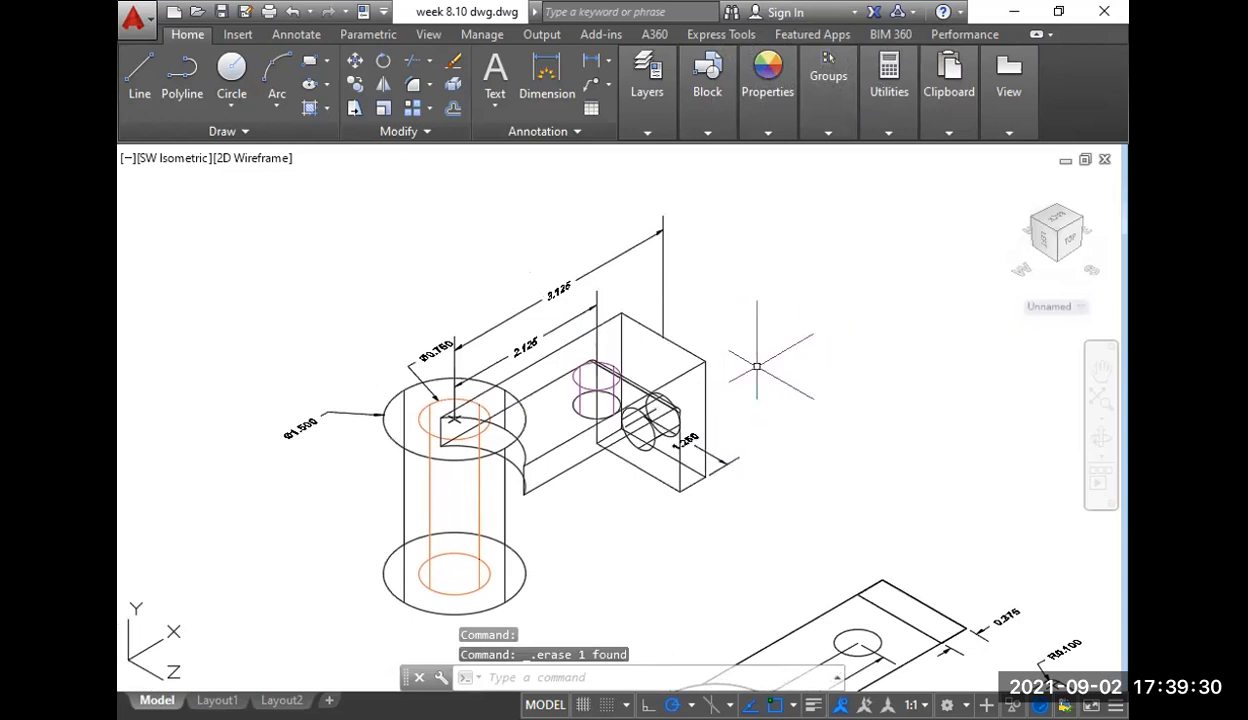
- Change the viewport's visual style to Hidden
{"action": "middle_click_drag", "start_coordinate": [556, 517], "coordinate": [529, 496]}
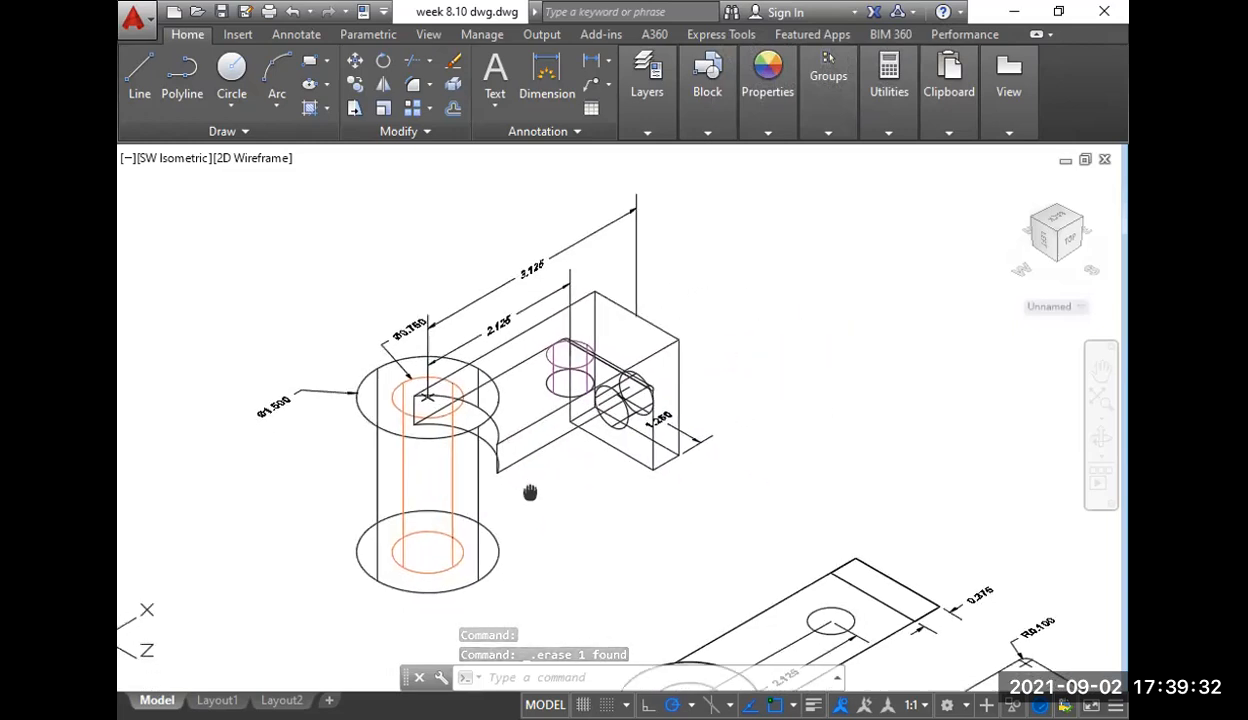
{"action": "left_click", "coordinate": [250, 159]}
{"action": "left_click", "coordinate": [280, 253]}
{"action": "middle_click_drag", "start_coordinate": [520, 525], "coordinate": [475, 492]}
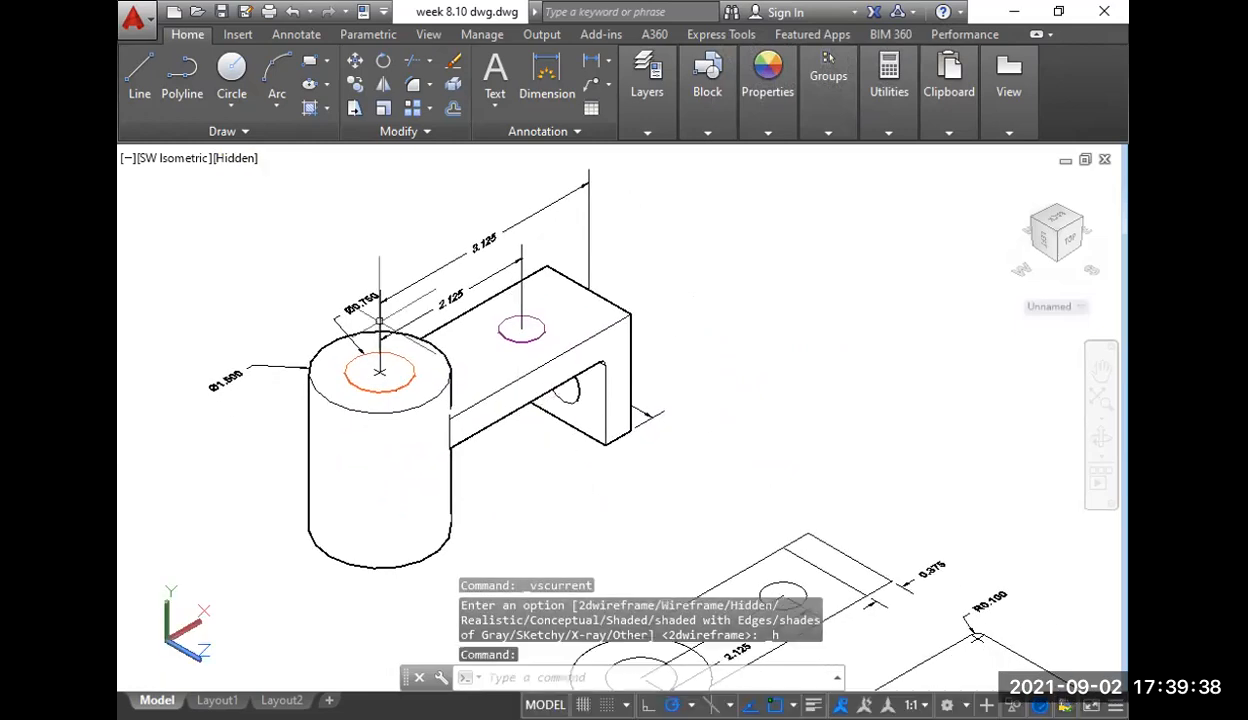
{"action": "left_click", "coordinate": [174, 160]}
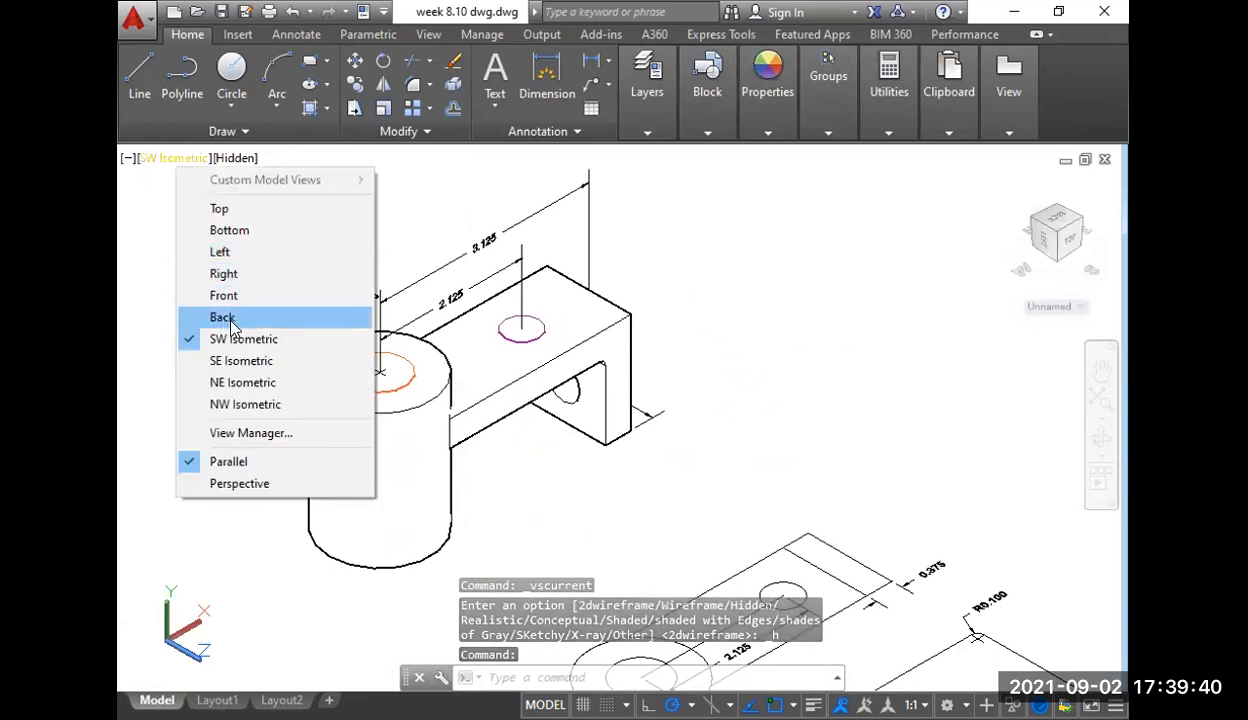
{"action": "left_click", "coordinate": [246, 254]}
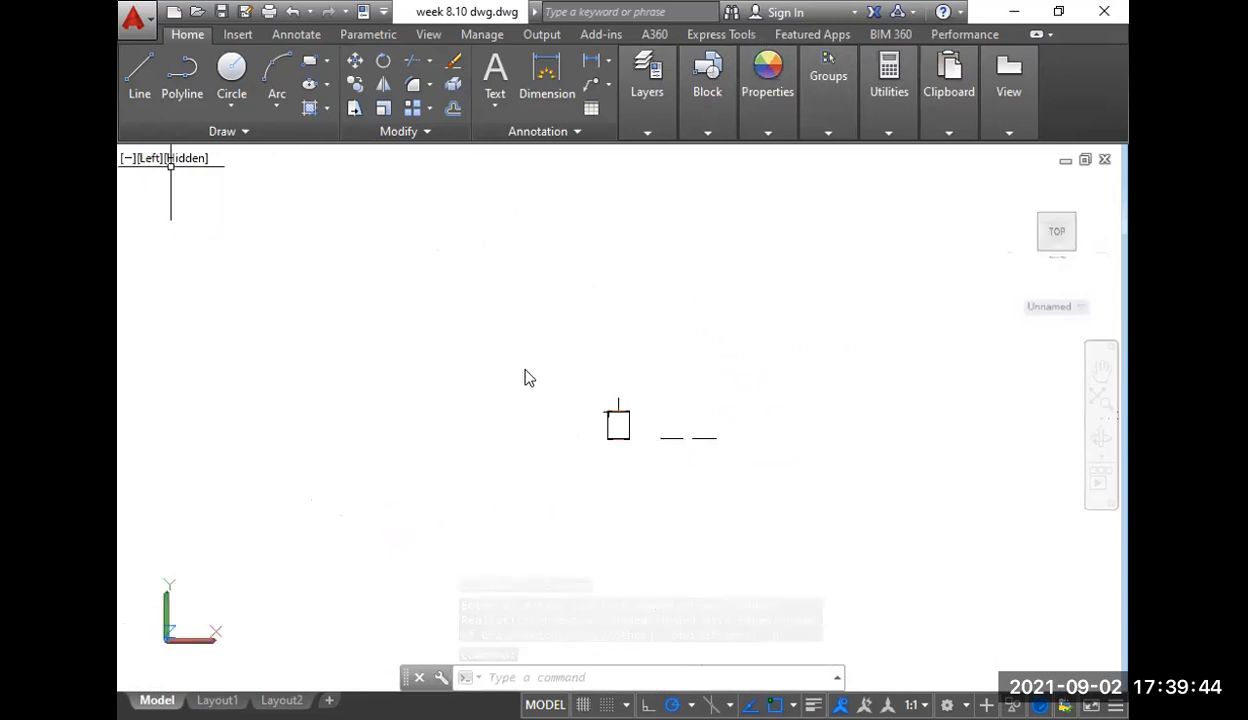
{"action": "scroll", "coordinate": [632, 440], "scroll_direction": "up", "scroll_amount": 5}
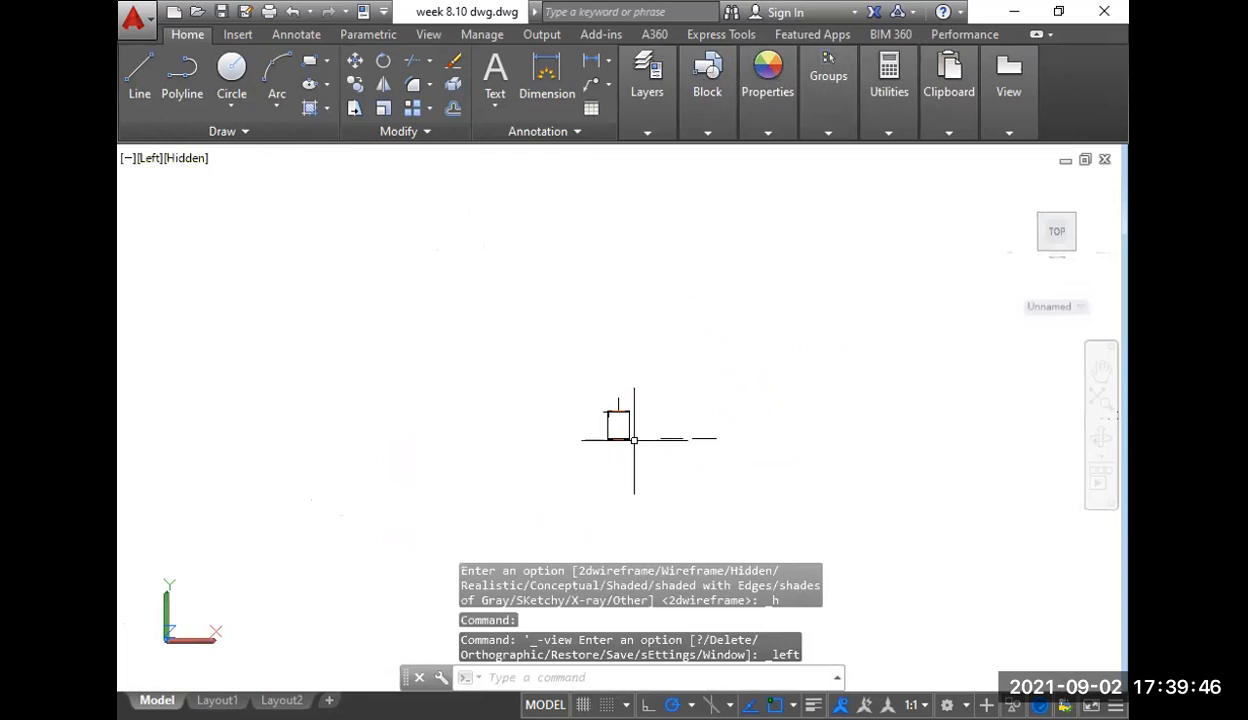
- Switch the viewport to the Right view and frame the arm's end face with its hole
{"action": "left_click", "coordinate": [148, 162]}
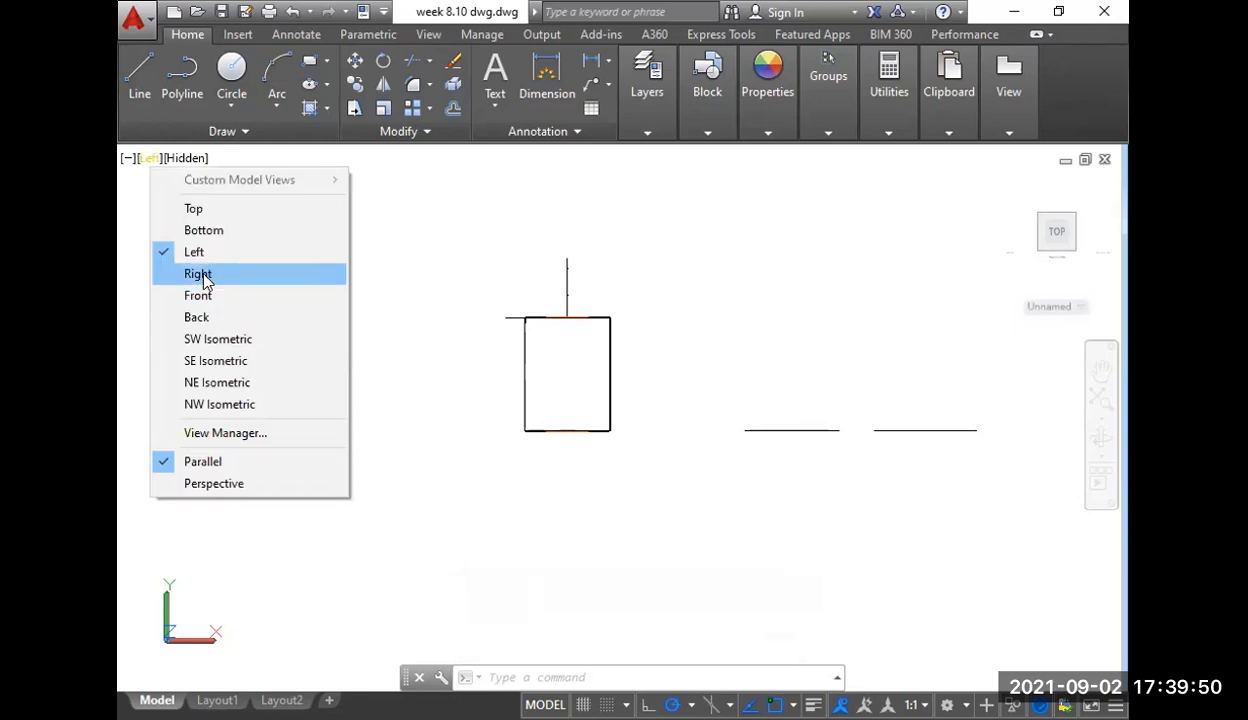
{"action": "left_click", "coordinate": [199, 274]}
{"action": "scroll", "coordinate": [620, 440], "scroll_direction": "up", "scroll_amount": 8}
{"action": "scroll", "coordinate": [590, 410], "scroll_direction": "up", "scroll_amount": 2}
{"action": "middle_click_drag", "start_coordinate": [566, 384], "coordinate": [546, 493]}
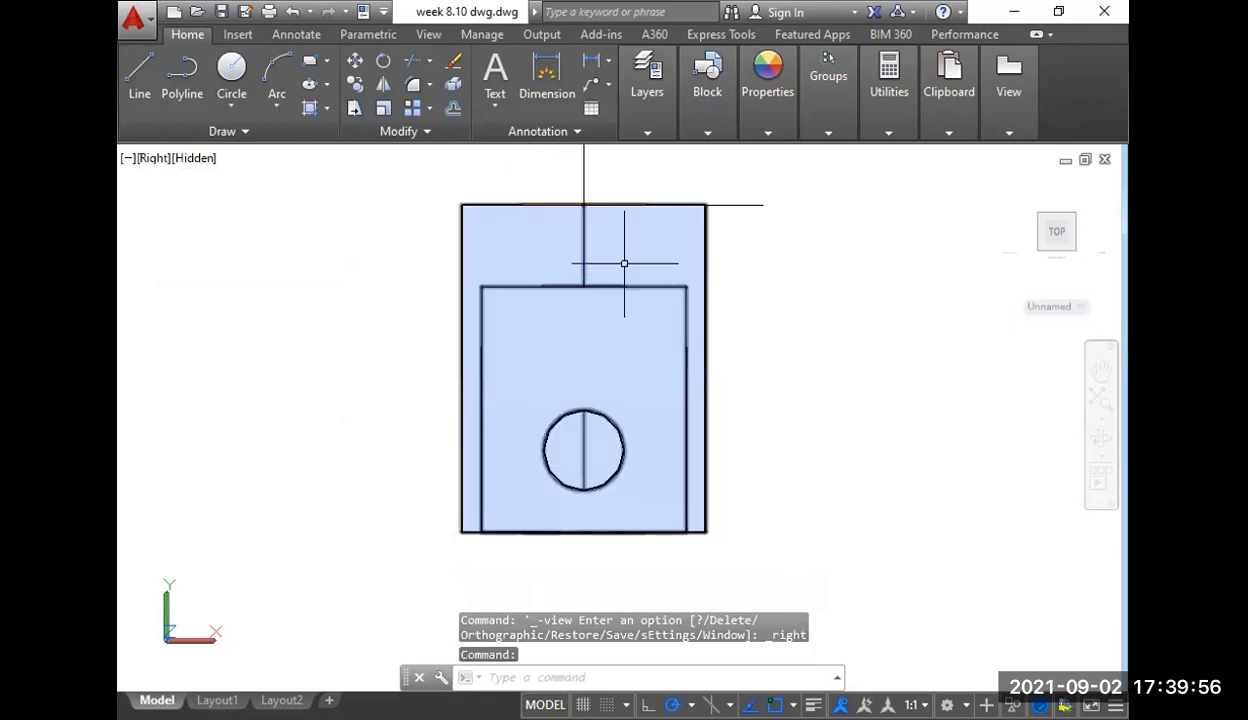
- Add a vertical linear dimension for the arm end face's full height, placed to the right of the part
{"action": "left_click", "coordinate": [592, 68]}
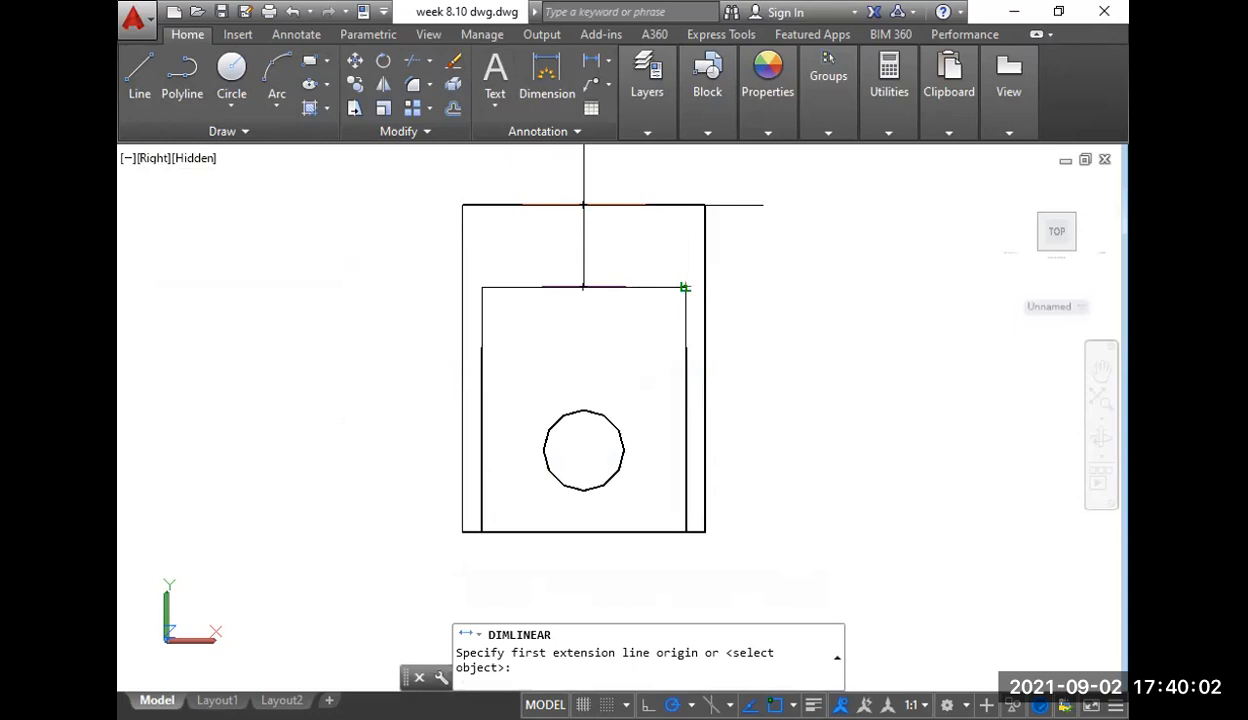
{"action": "left_click", "coordinate": [684, 288]}
{"action": "left_click", "coordinate": [686, 531]}
{"action": "left_click", "coordinate": [798, 370]}
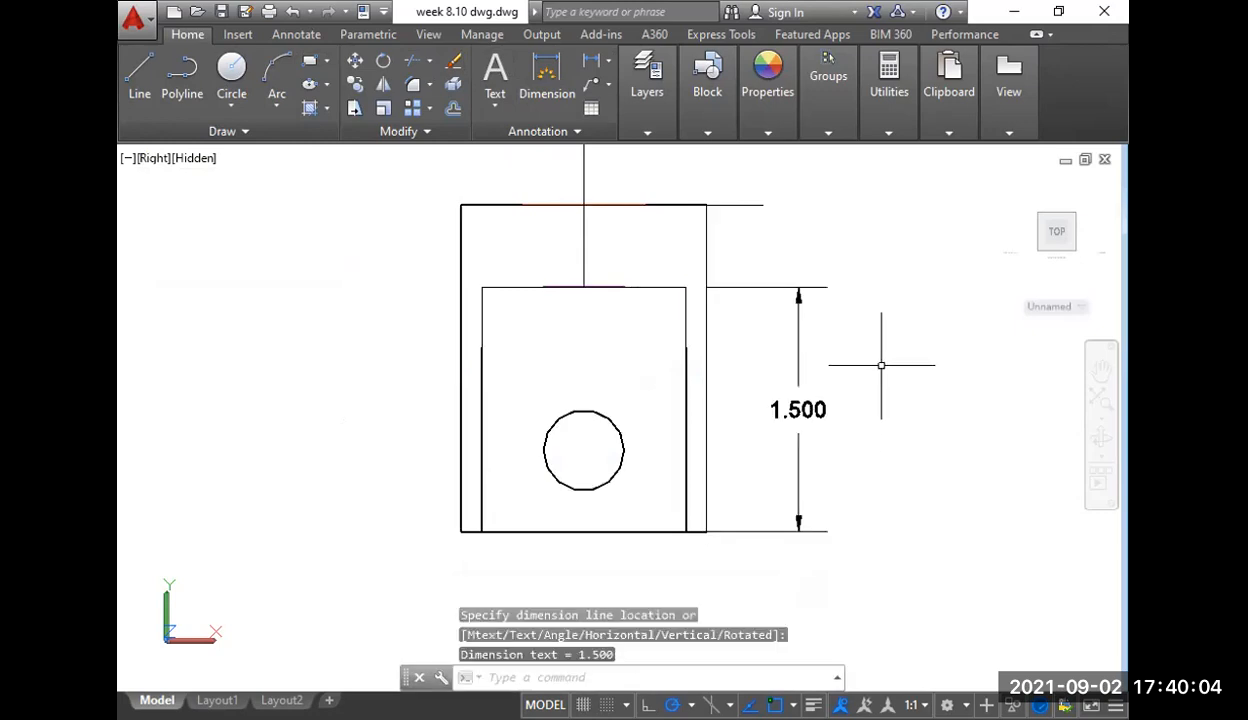
- Dimension the vertical distance from the end-face hole's centre to the bottom edge, placed between the part and the height dimension
{"action": "right_click", "coordinate": [924, 331]}
{"action": "left_click", "coordinate": [905, 315]}
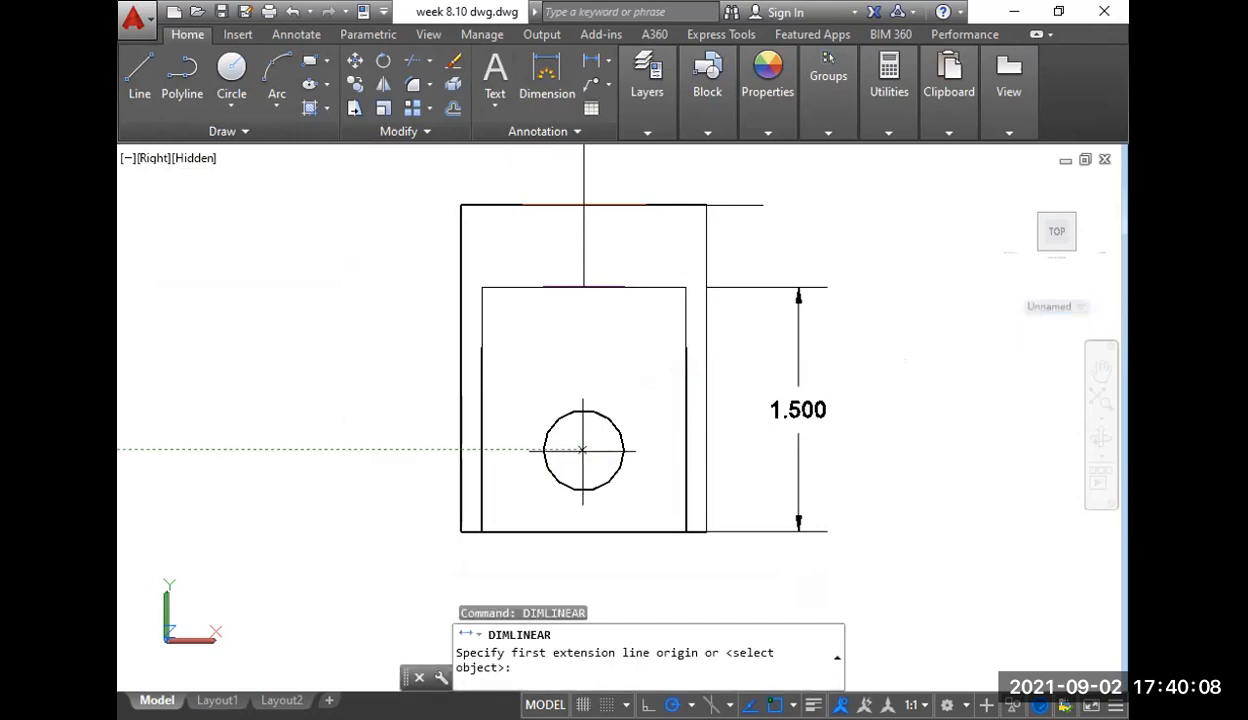
{"action": "left_click", "coordinate": [583, 450]}
{"action": "left_click", "coordinate": [686, 531]}
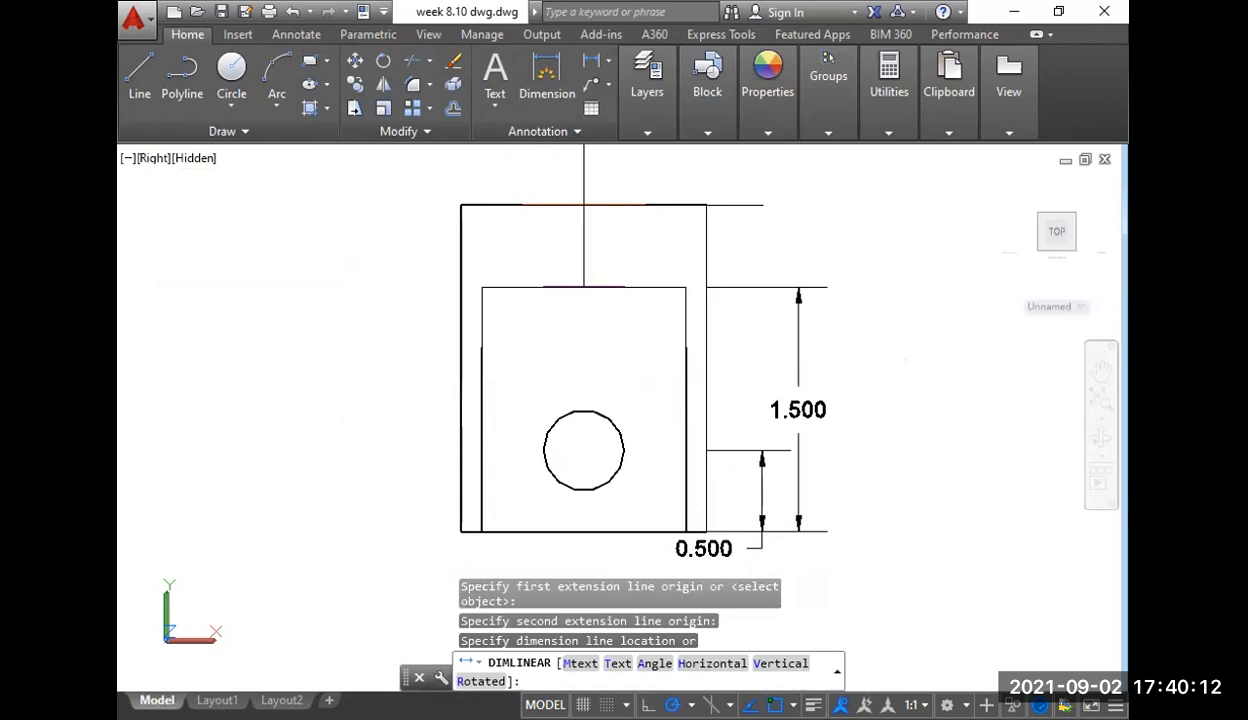
{"action": "left_click", "coordinate": [762, 468]}
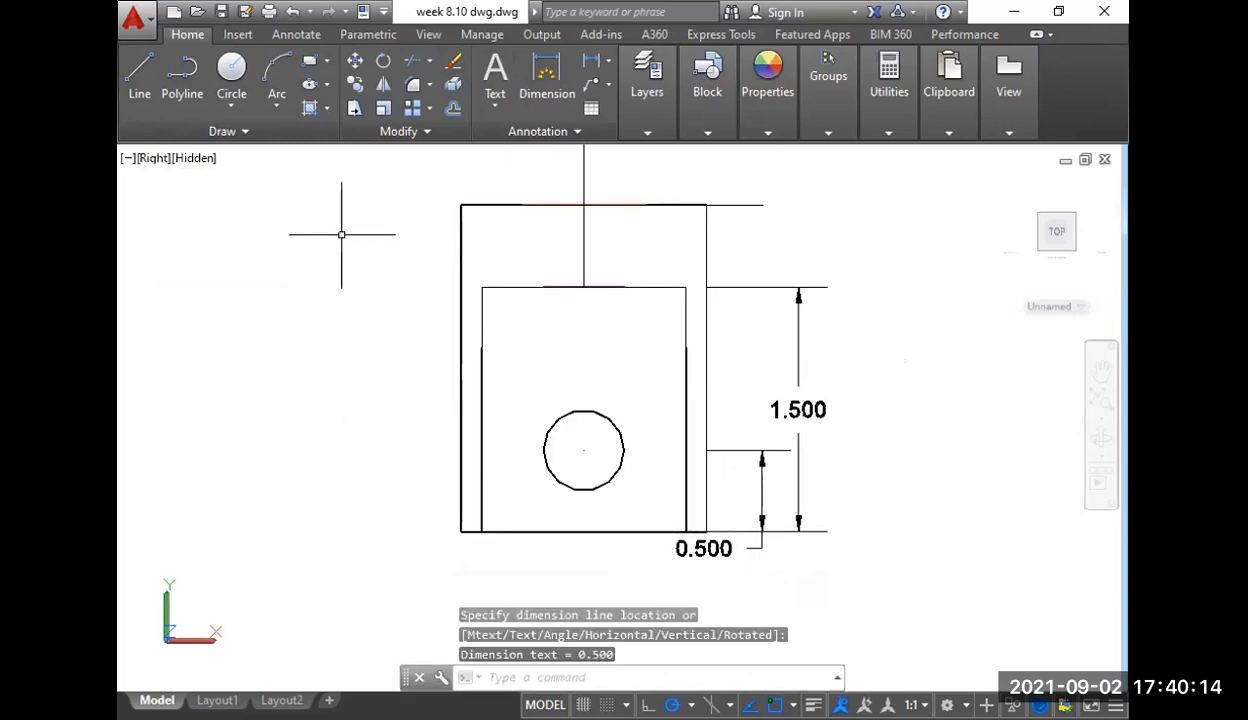
{"action": "left_click", "coordinate": [590, 61]}
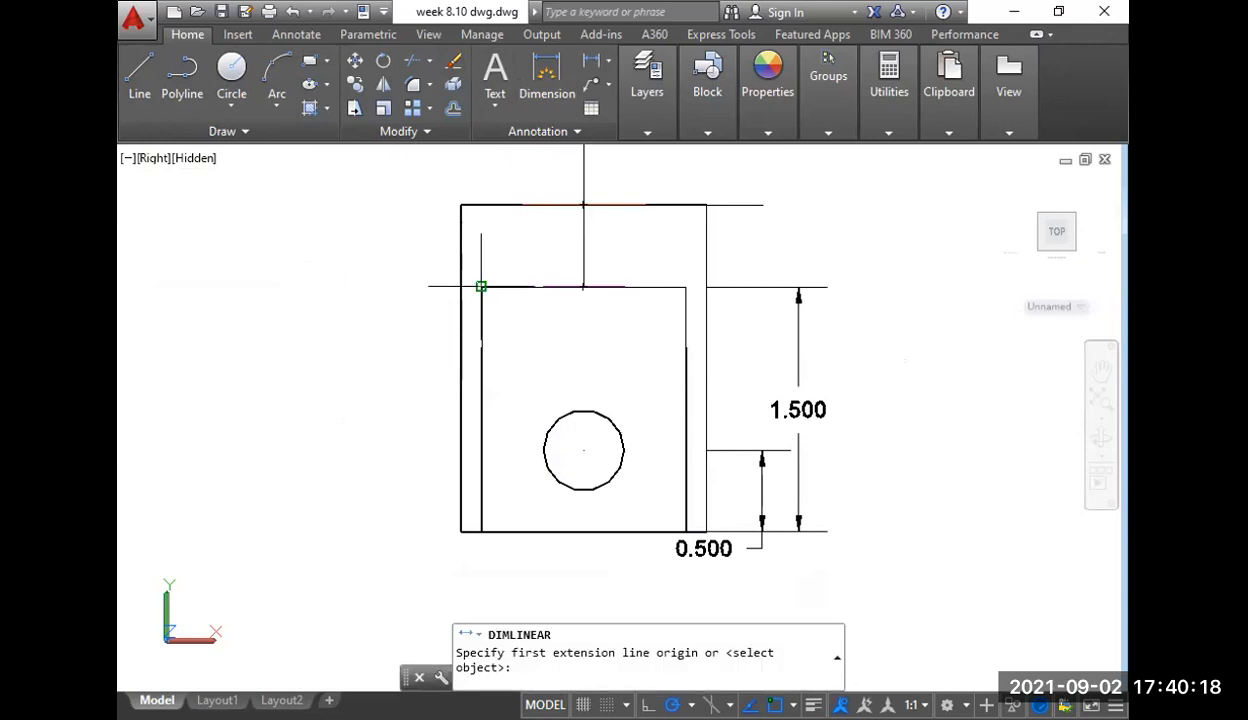
{"action": "left_click", "coordinate": [481, 287]}
{"action": "left_click", "coordinate": [686, 287]}
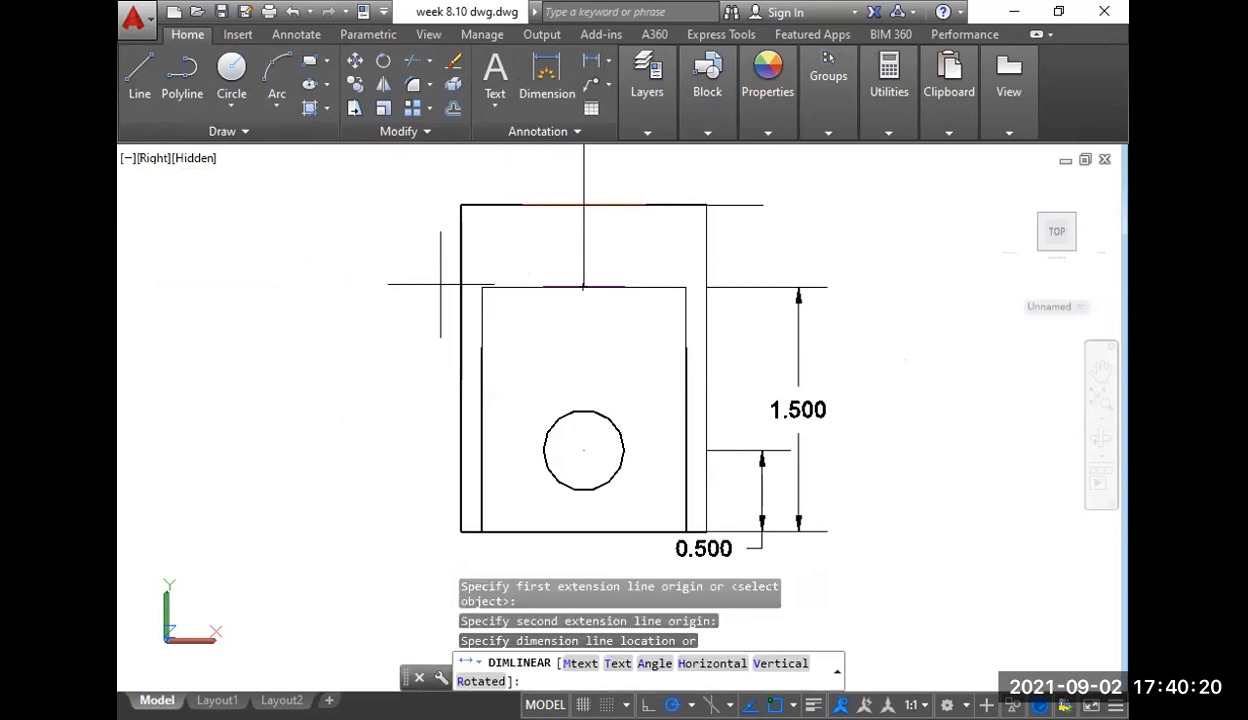
{"action": "key", "text": "Escape"}
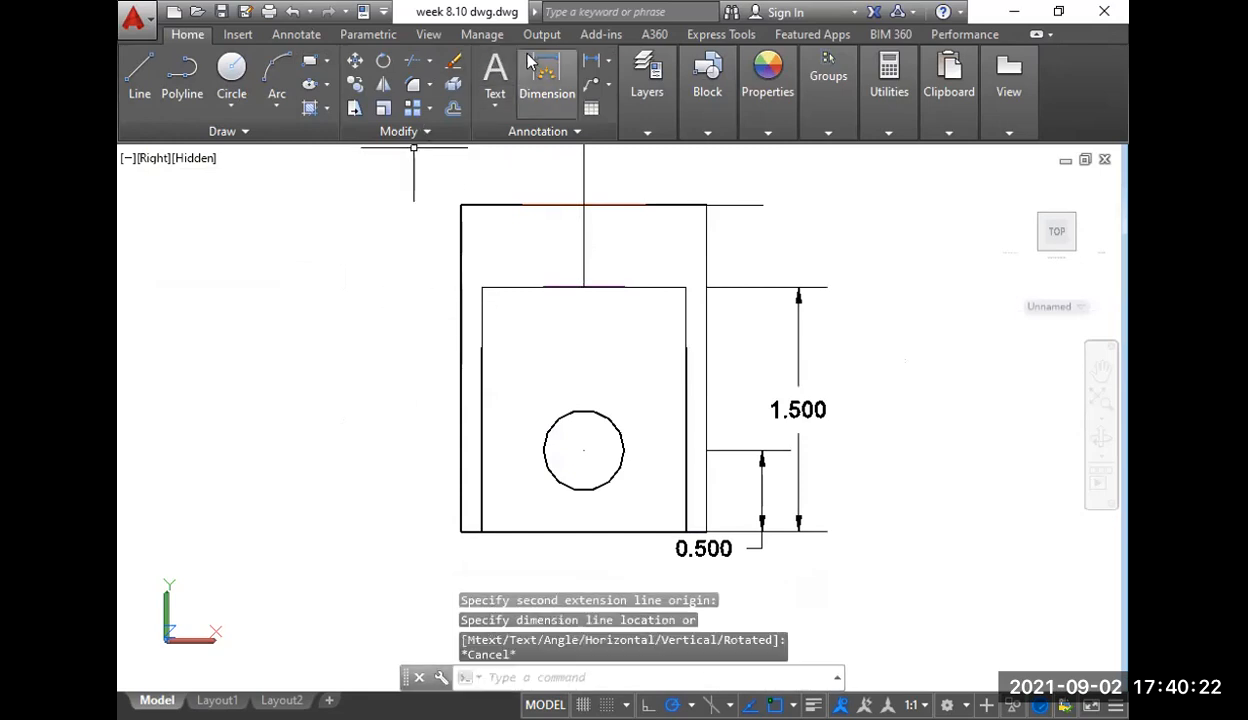
- Dimension the arm end face's width between its bottom corners, with the dimension line below the part
{"action": "key", "text": "Return"}
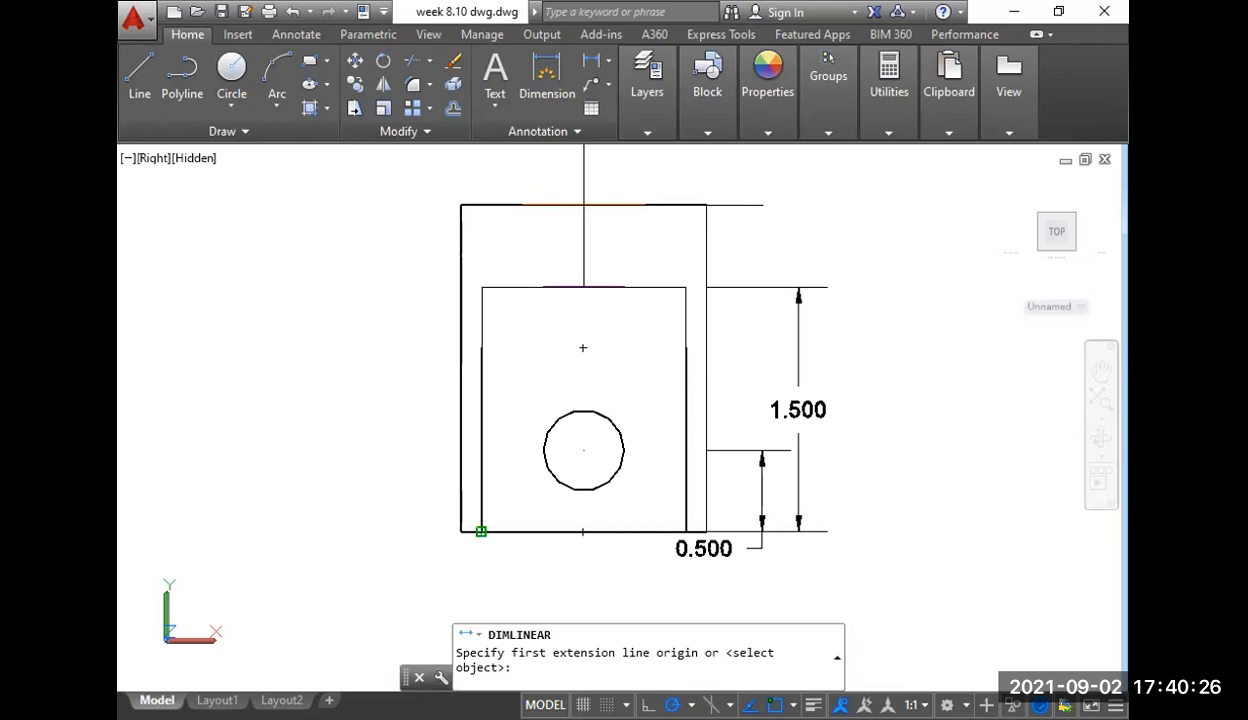
{"action": "left_click", "coordinate": [481, 531]}
{"action": "left_click", "coordinate": [686, 531]}
{"action": "middle_click_drag", "start_coordinate": [690, 594], "coordinate": [690, 458]}
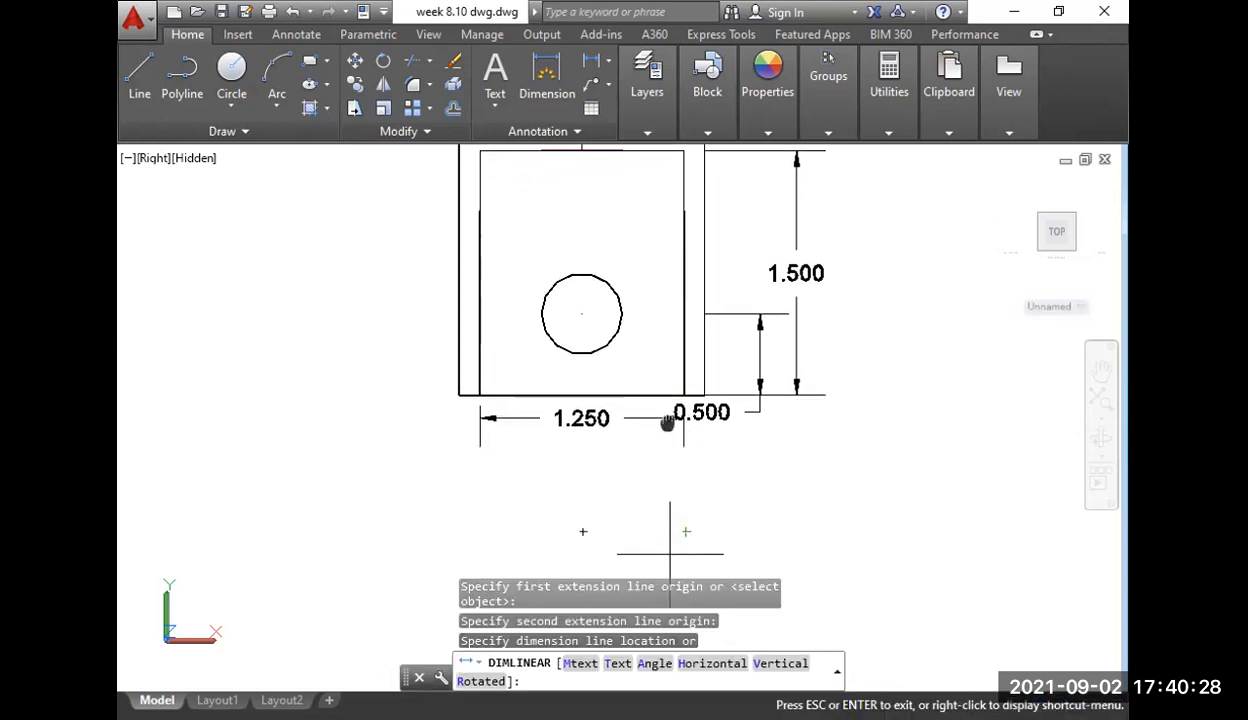
{"action": "left_click", "coordinate": [670, 443]}
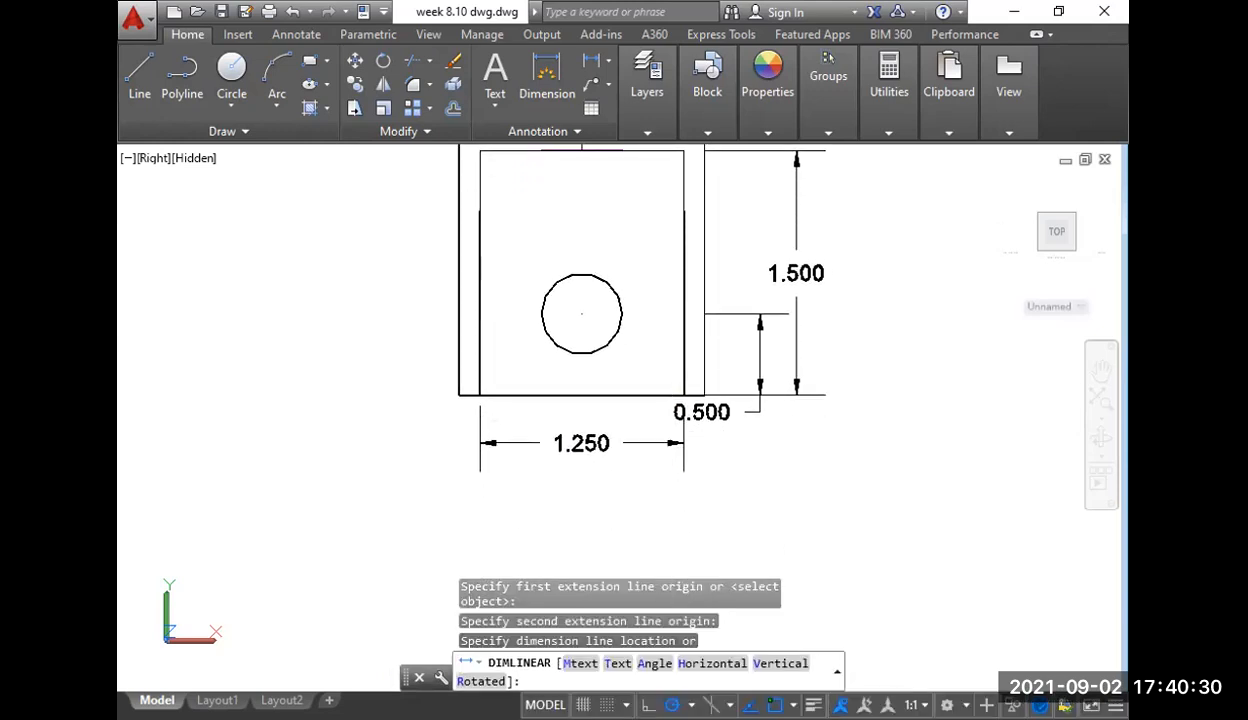
- Return the viewport to the SW Isometric view and zoom in toward the model
{"action": "middle_click_drag", "start_coordinate": [384, 391], "coordinate": [402, 448]}
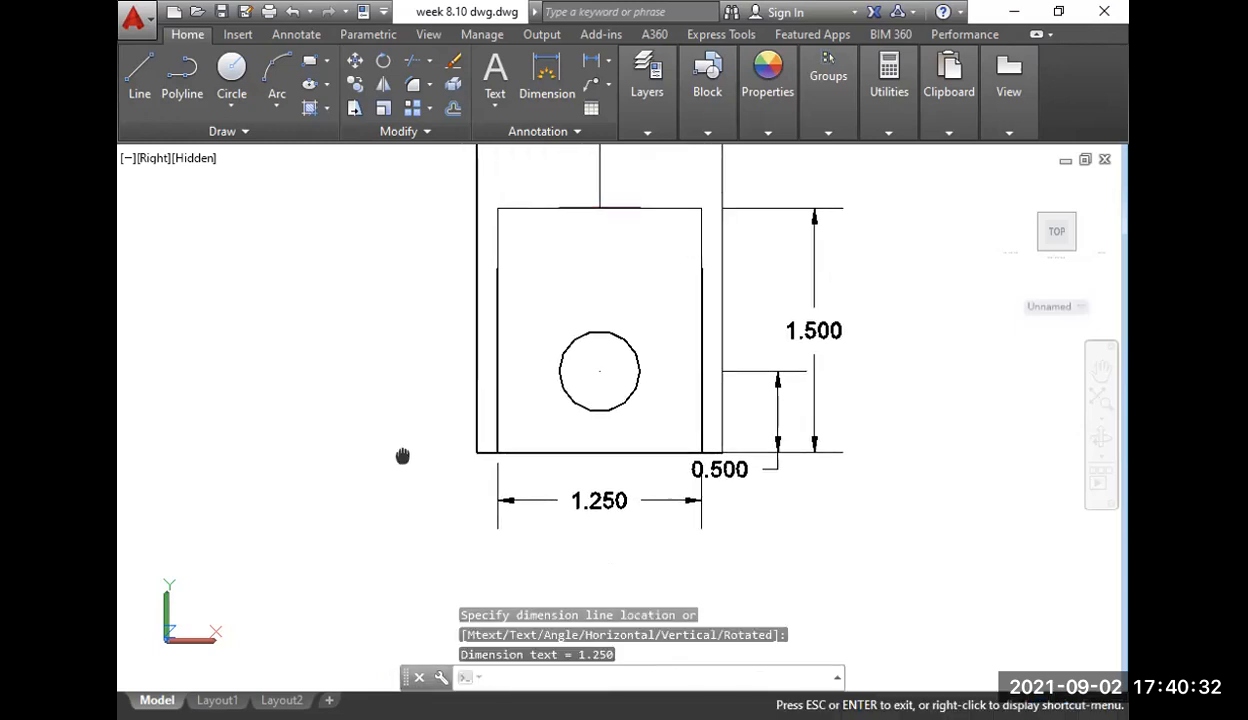
{"action": "scroll", "coordinate": [400, 439], "scroll_direction": "down", "scroll_amount": 2}
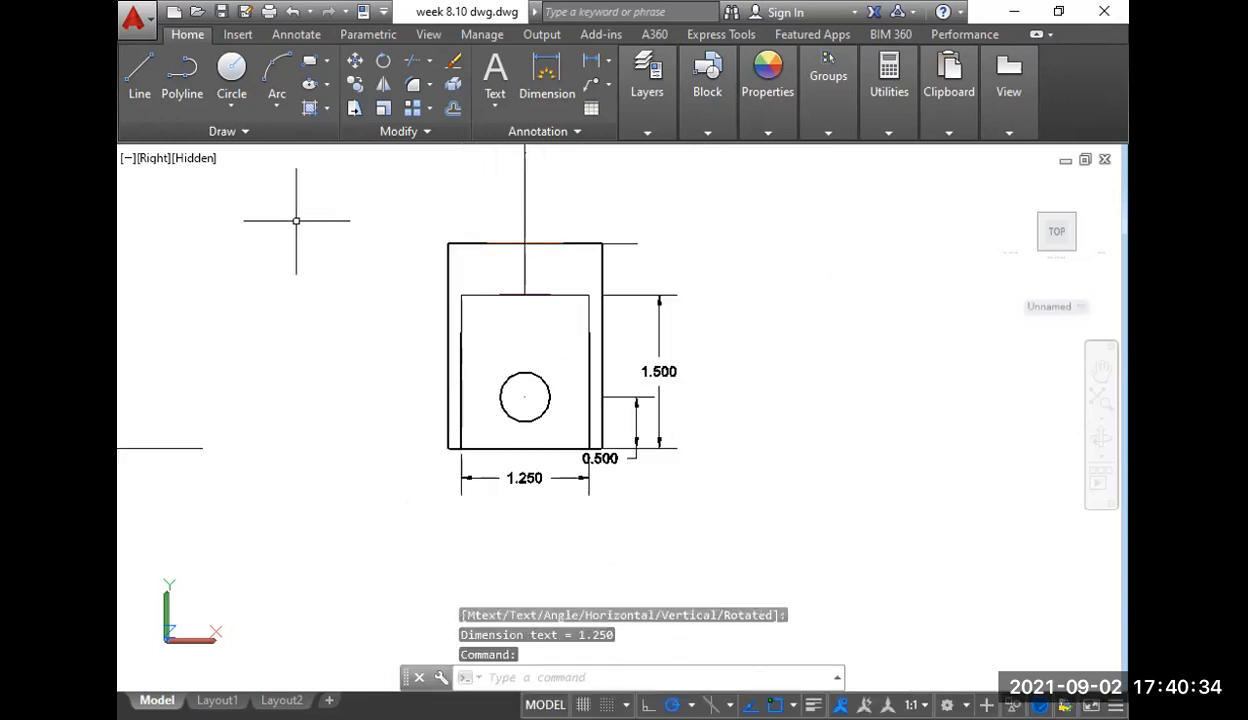
{"action": "left_click", "coordinate": [145, 159]}
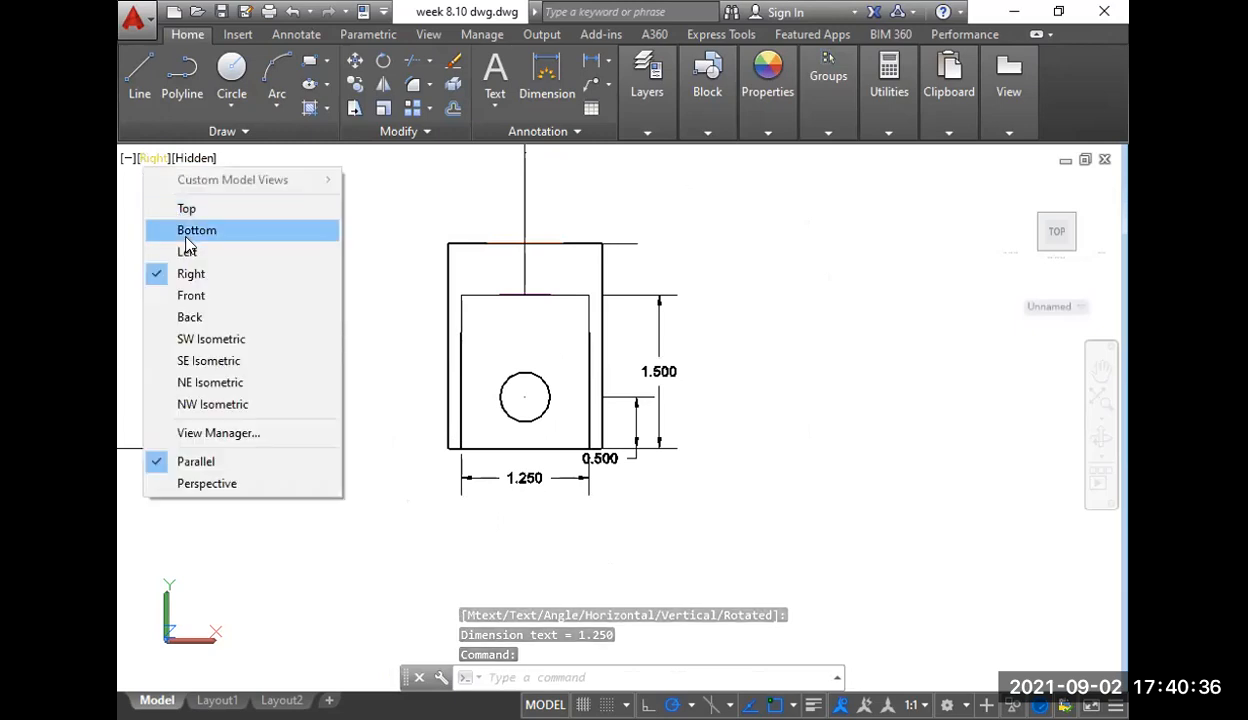
{"action": "left_click", "coordinate": [210, 340]}
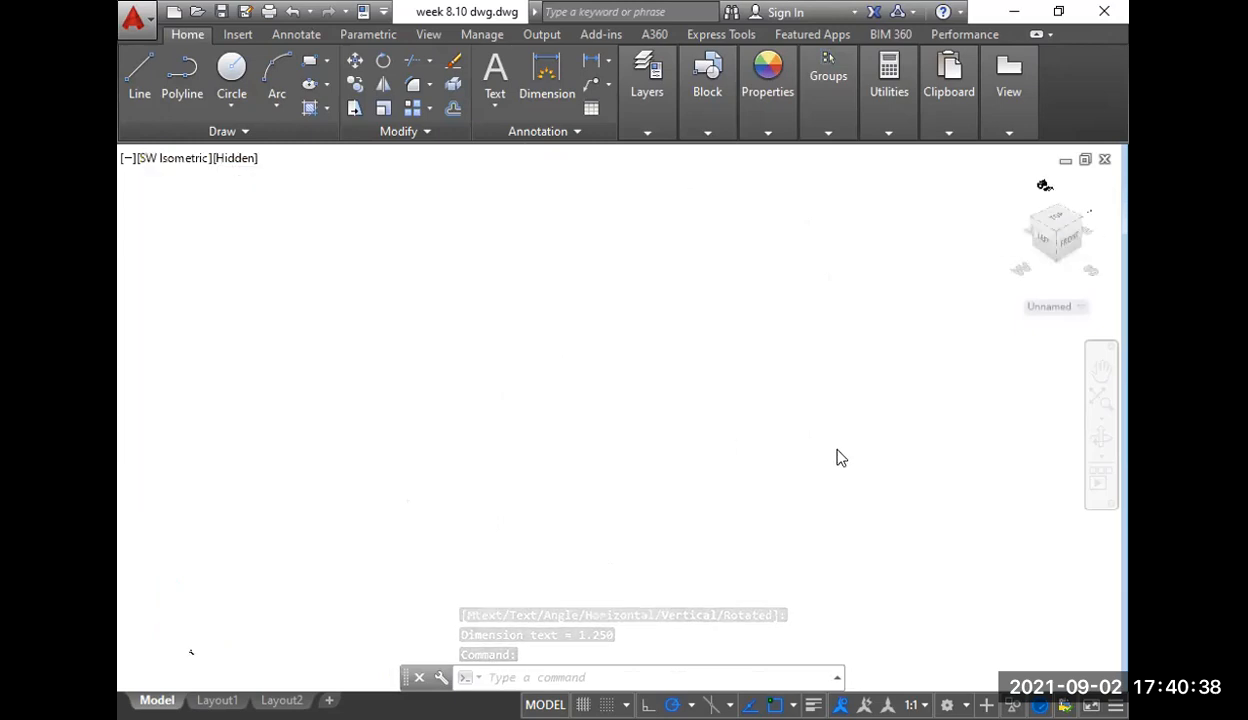
{"action": "scroll", "coordinate": [736, 239], "scroll_direction": "up", "scroll_amount": 10}
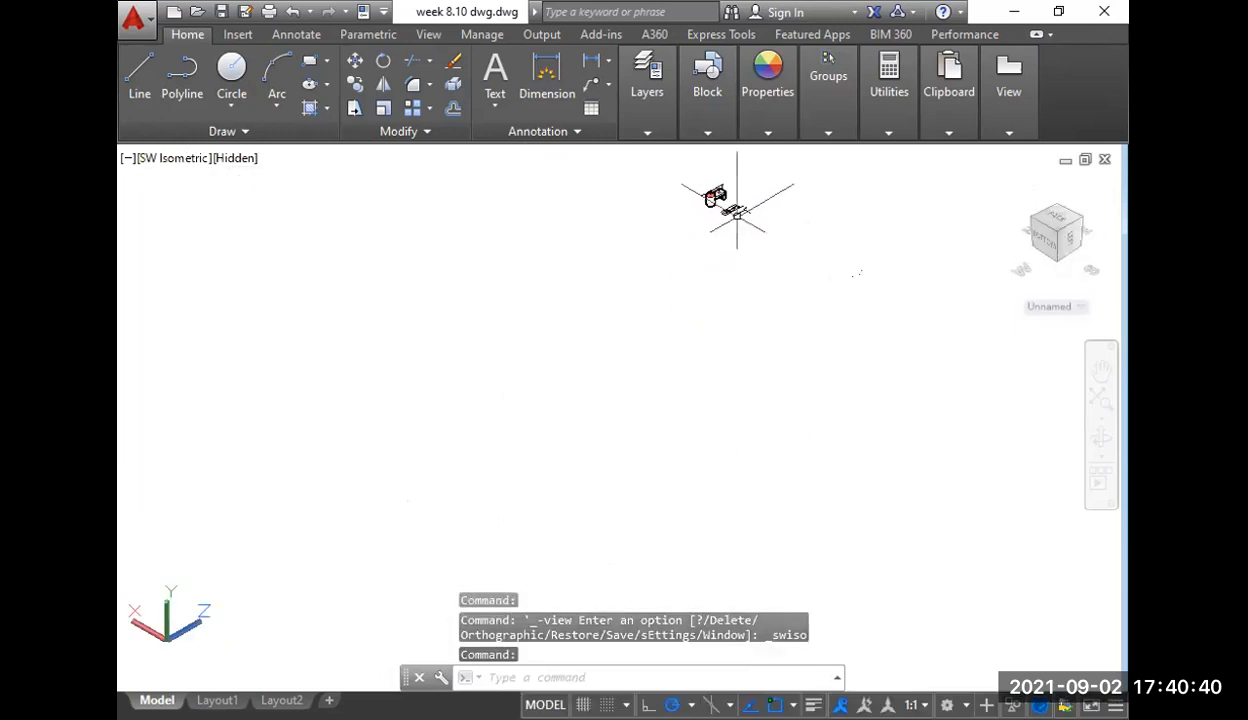
- Switch the viewport from SW Isometric to SE Isometric and check the dimension on the arm's end face
{"action": "middle_click_drag", "start_coordinate": [663, 284], "coordinate": [599, 496]}
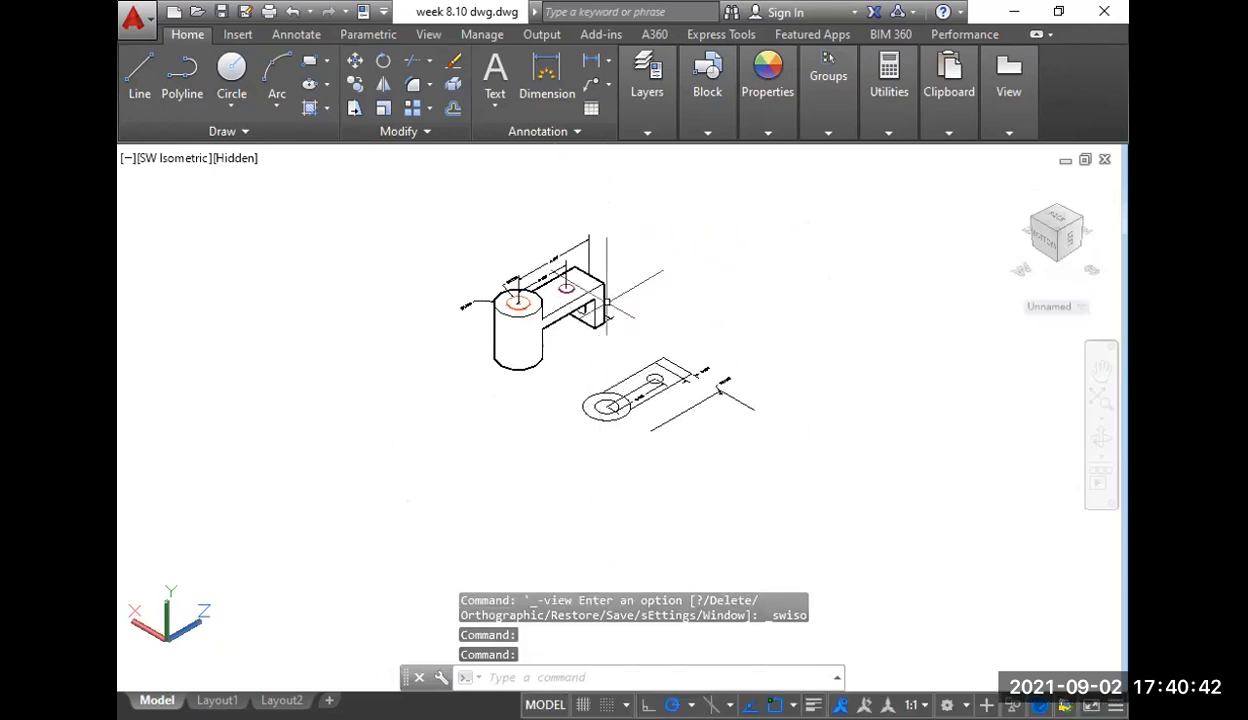
{"action": "middle_click_drag", "start_coordinate": [602, 308], "coordinate": [512, 435]}
{"action": "scroll", "coordinate": [599, 354], "scroll_direction": "down", "scroll_amount": 8}
{"action": "middle_click_drag", "start_coordinate": [663, 323], "coordinate": [544, 409]}
{"action": "scroll", "coordinate": [592, 336], "scroll_direction": "up", "scroll_amount": 8}
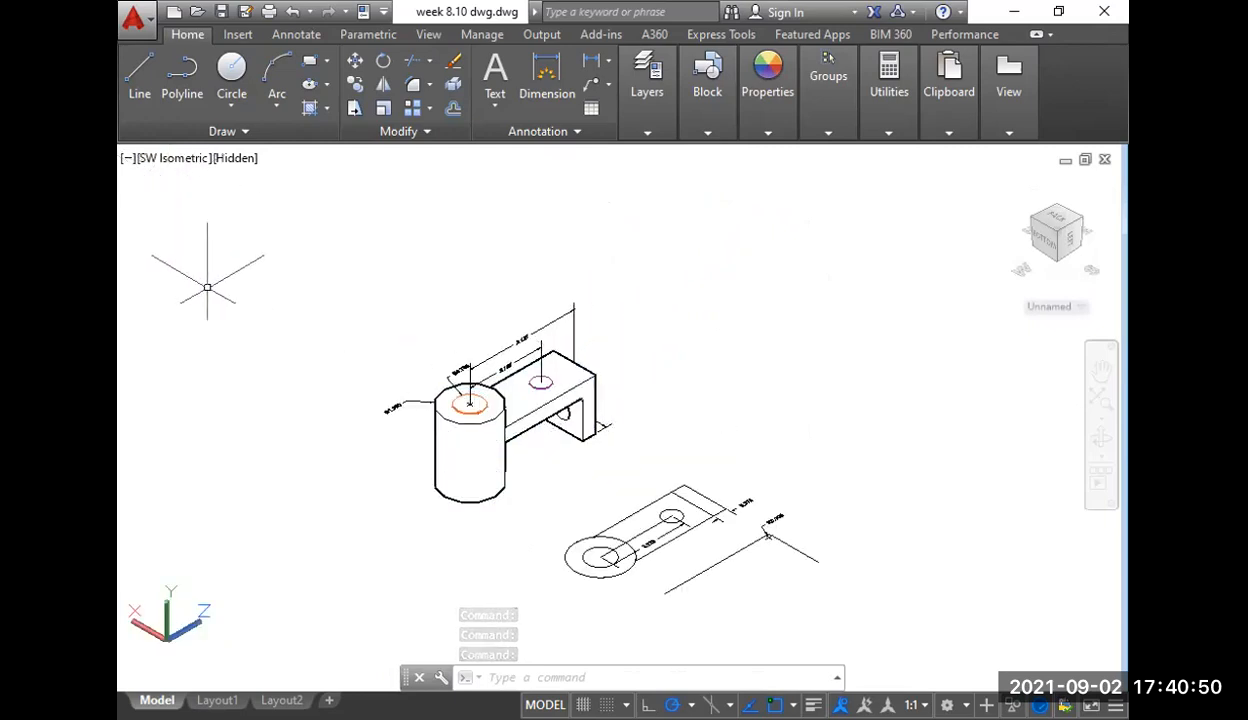
{"action": "left_click", "coordinate": [182, 166]}
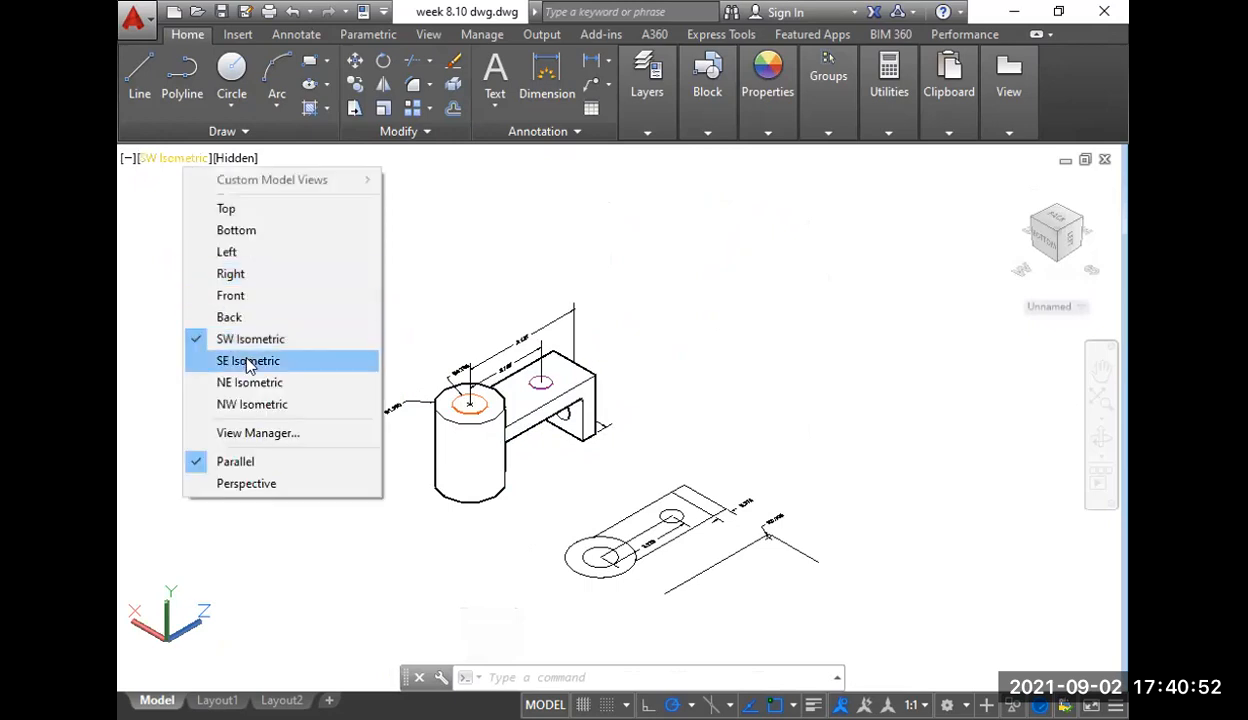
{"action": "left_click", "coordinate": [251, 360]}
{"action": "middle_click_drag", "start_coordinate": [460, 313], "coordinate": [348, 249]}
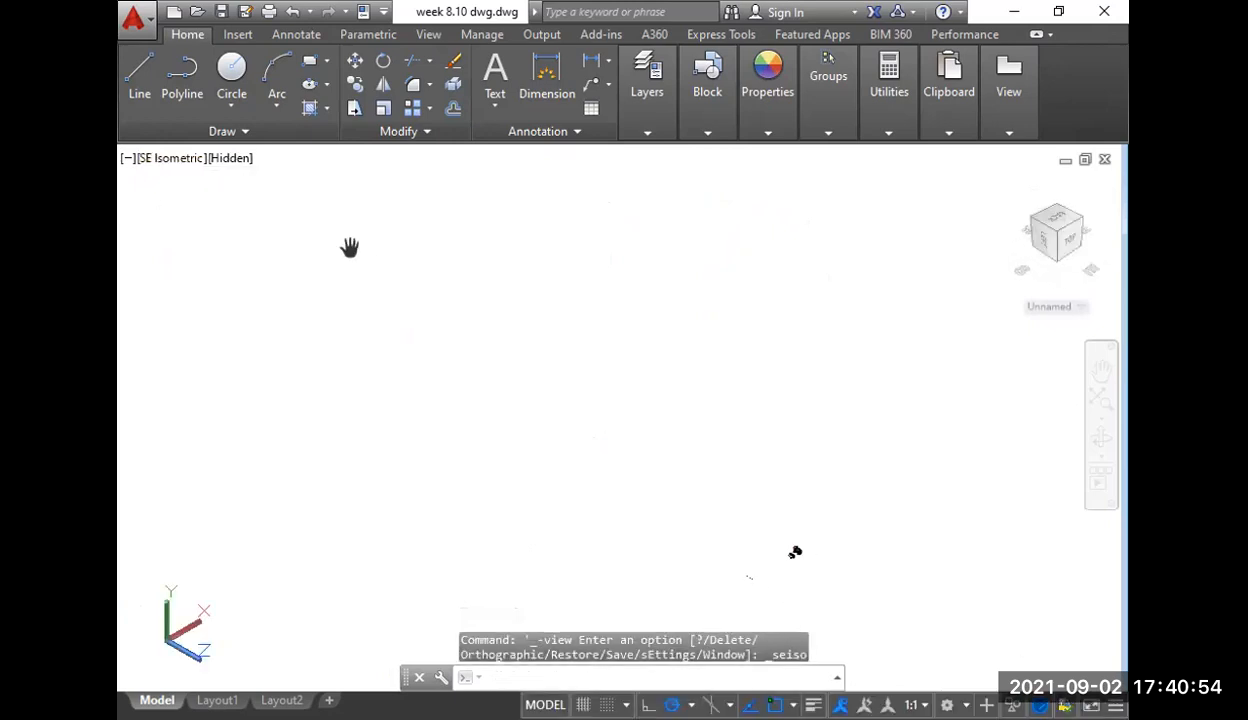
{"action": "scroll", "coordinate": [783, 566], "scroll_direction": "up", "scroll_amount": 7}
{"action": "middle_click_drag", "start_coordinate": [754, 567], "coordinate": [588, 449]}
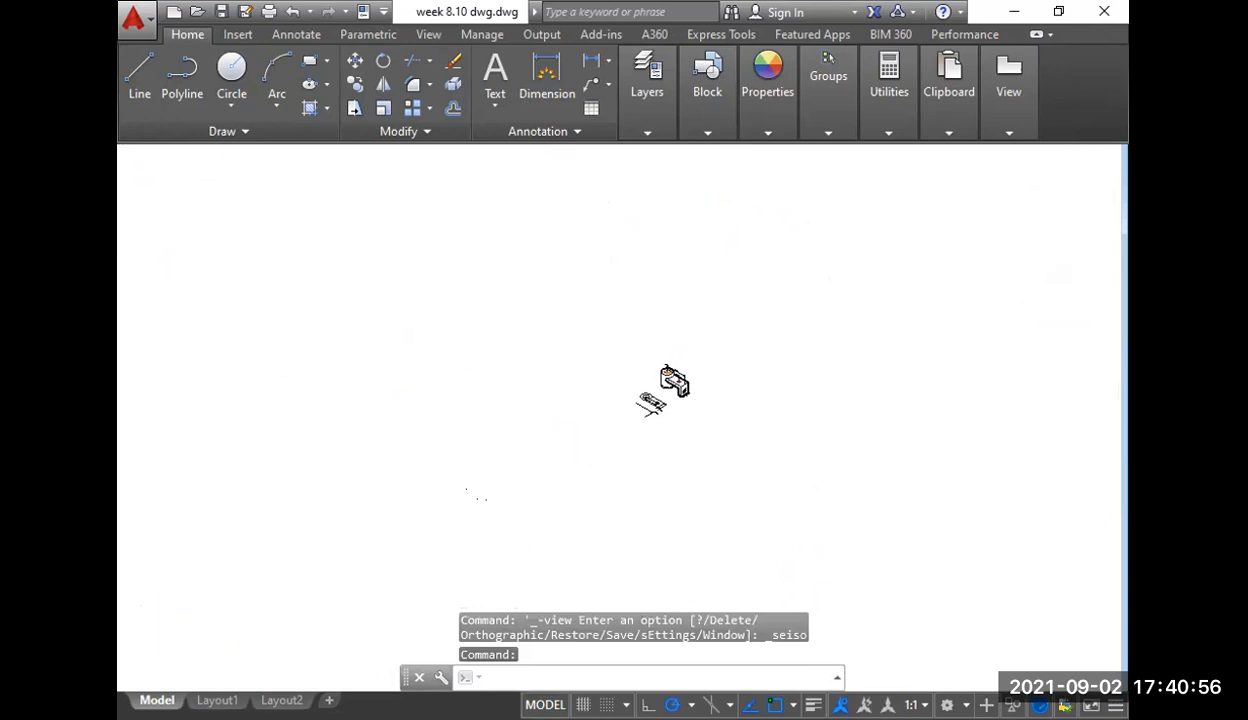
{"action": "scroll", "coordinate": [697, 400], "scroll_direction": "up", "scroll_amount": 8}
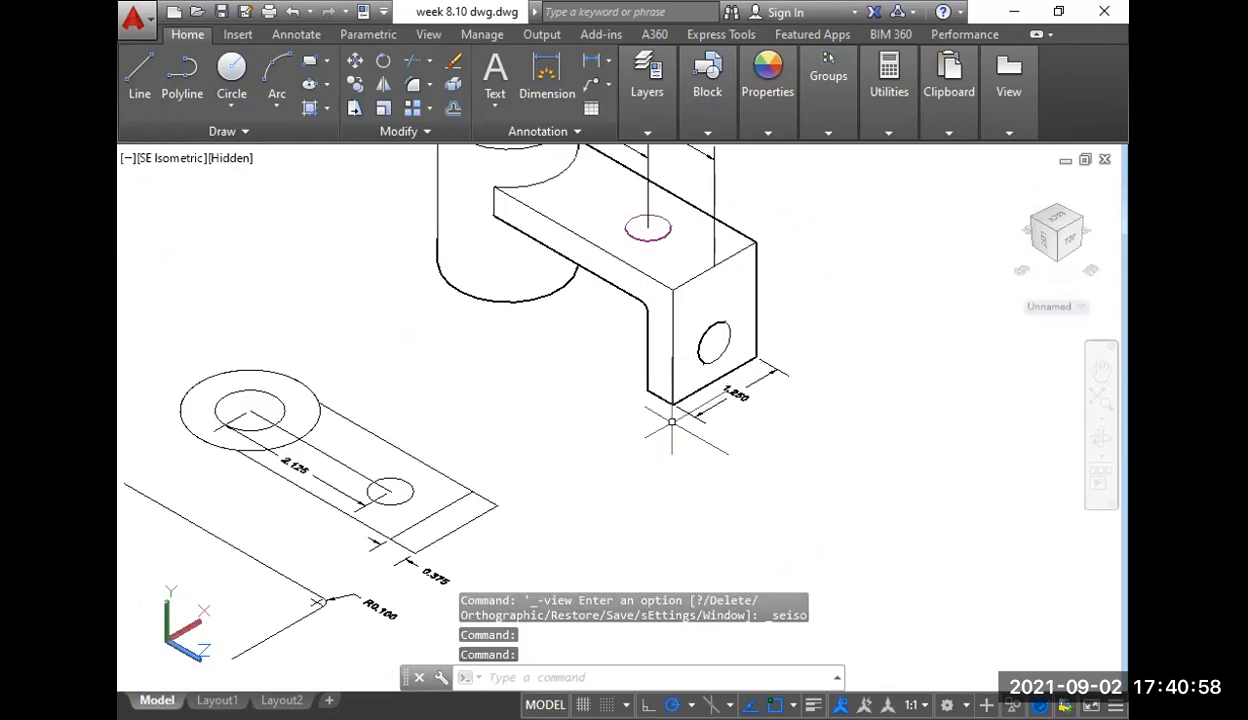
{"action": "mouse_move", "coordinate": [538, 432]}
{"action": "middle_mouse_down"}
{"action": "mouse_move", "coordinate": [553, 441]}
{"action": "mouse_move", "coordinate": [571, 287]}
{"action": "middle_mouse_up"}
{"action": "scroll", "coordinate": [552, 425], "scroll_direction": "down", "scroll_amount": 3}
{"action": "scroll", "coordinate": [552, 354], "scroll_direction": "down", "scroll_amount": 6}
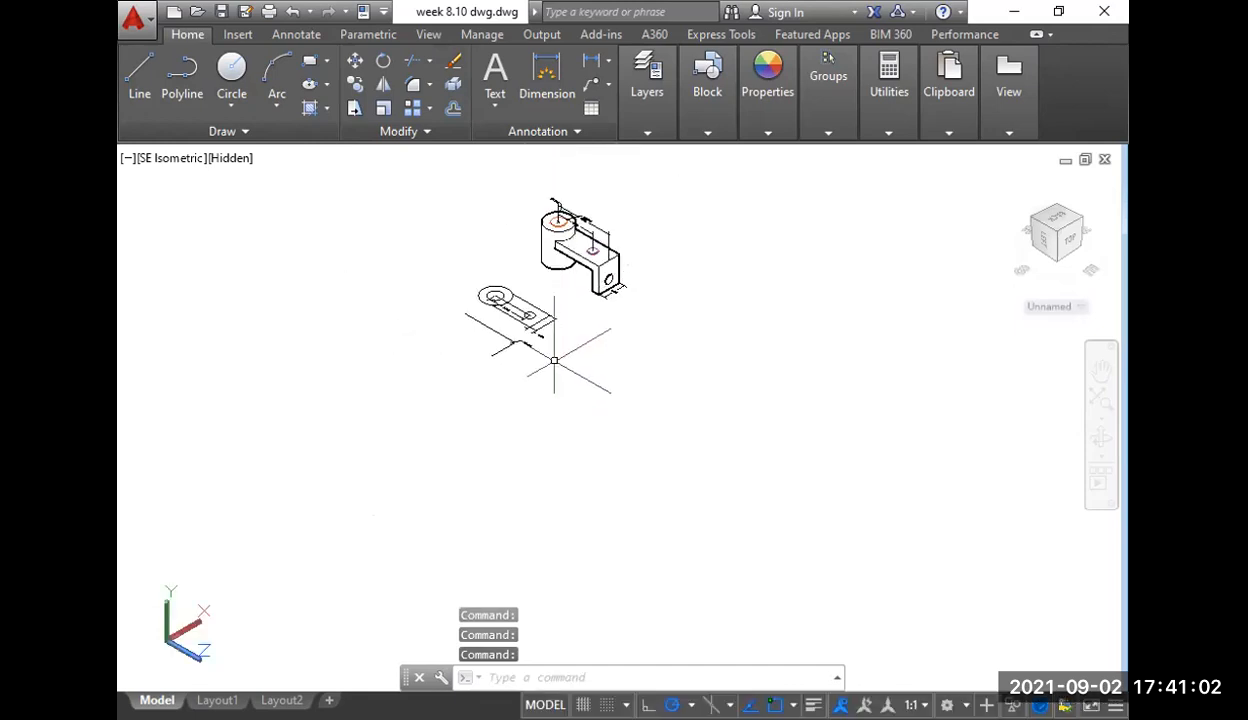
{"action": "left_click", "coordinate": [637, 567]}
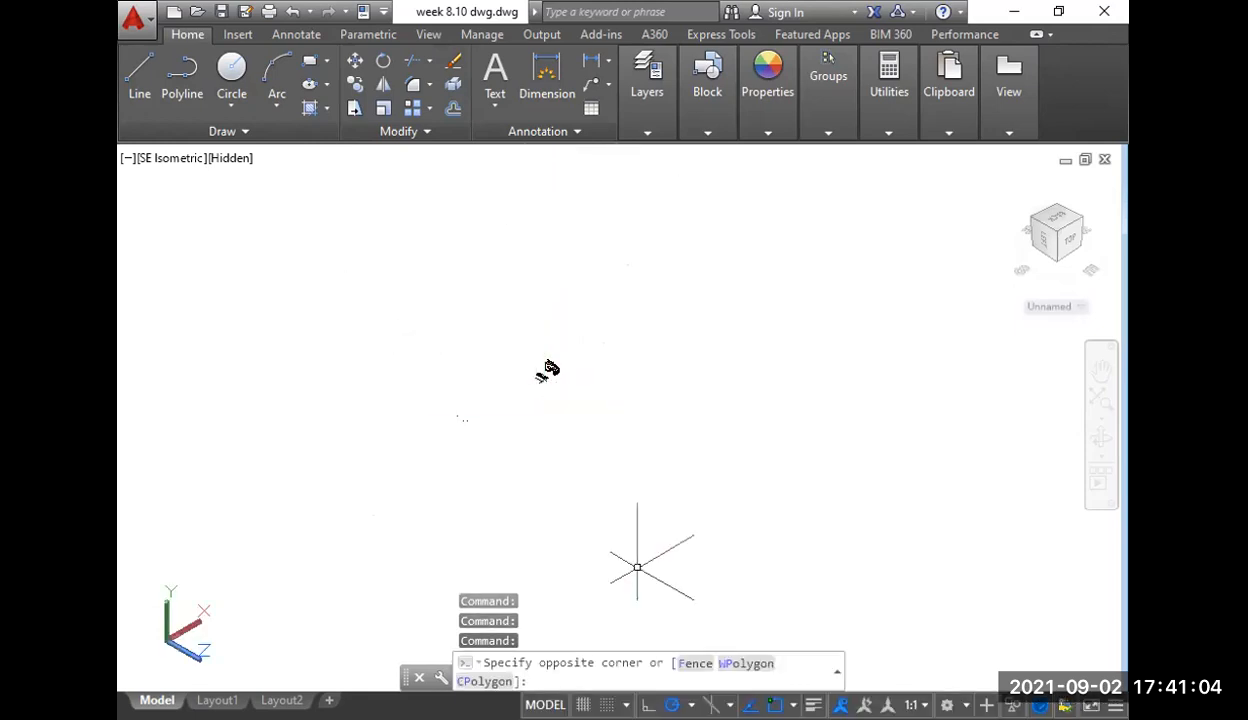
{"action": "left_click", "coordinate": [401, 397]}
{"action": "left_click", "coordinate": [401, 397]}
{"action": "scroll", "coordinate": [507, 418], "scroll_direction": "up", "scroll_amount": 6}
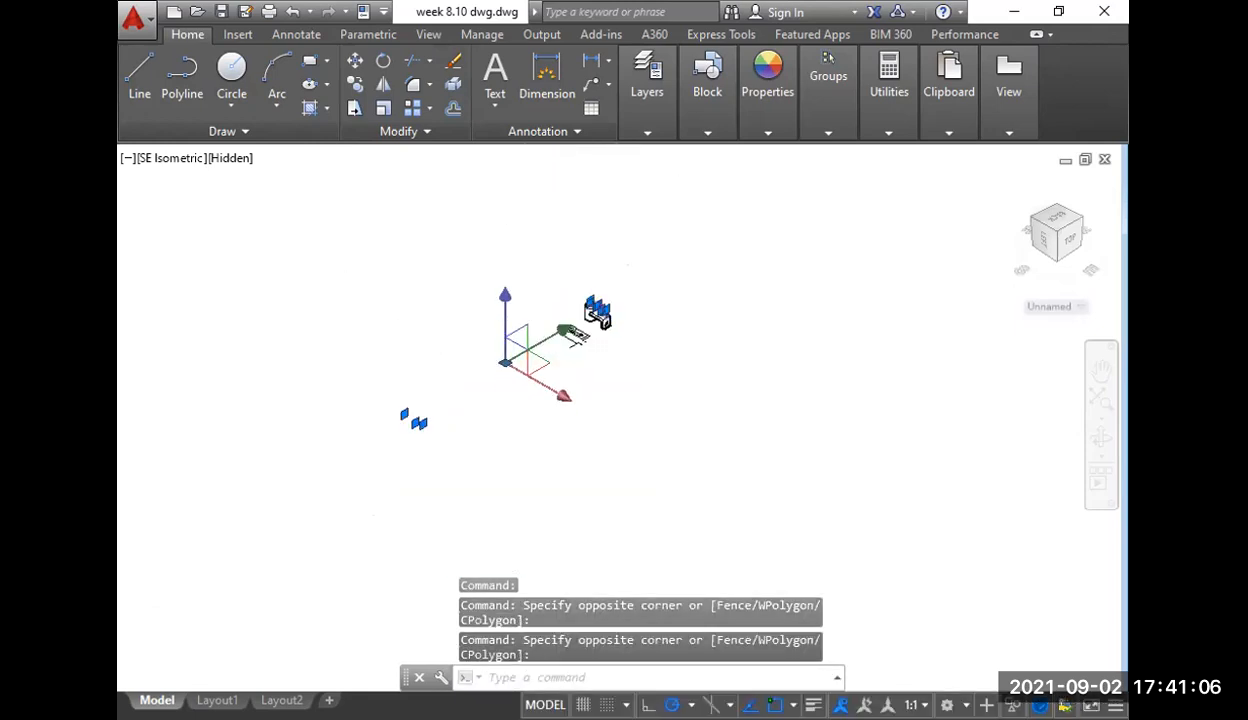
{"action": "key", "text": "Escape"}
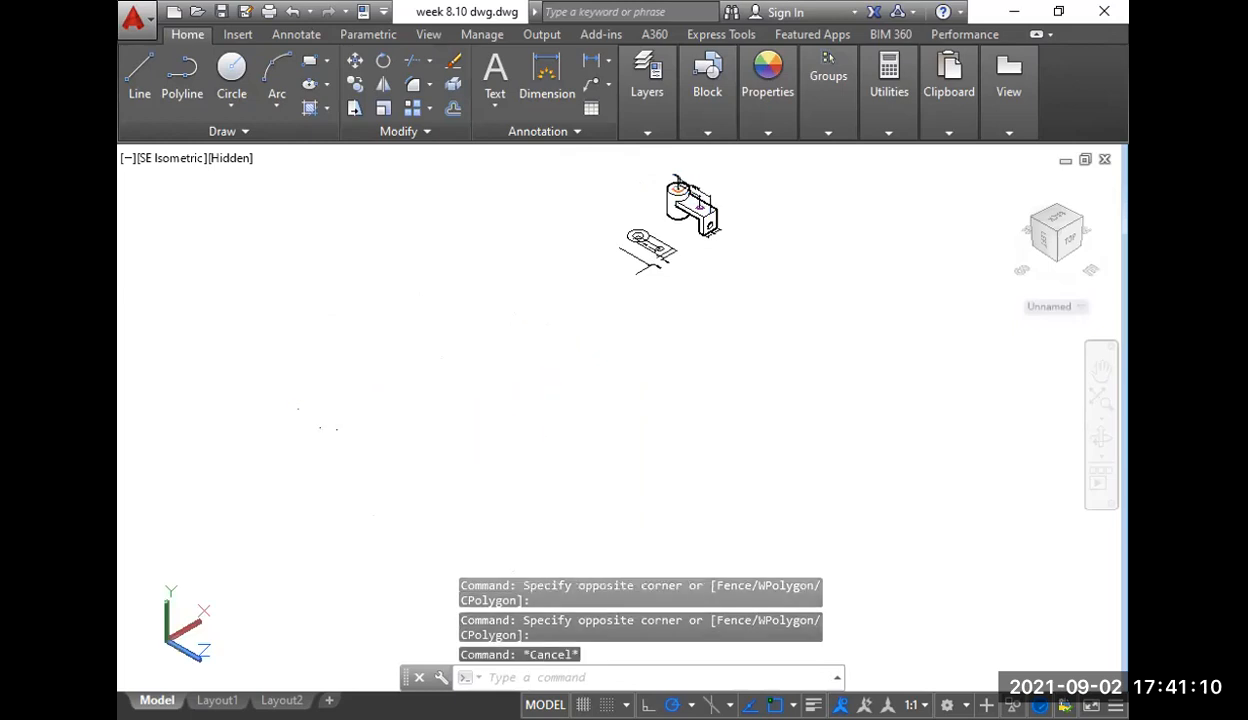
- Examine the link arm and its attached dimensions in the SE Isometric view
{"action": "scroll", "coordinate": [350, 358], "scroll_direction": "down", "scroll_amount": 2}
{"action": "middle_click_drag", "start_coordinate": [571, 326], "coordinate": [566, 345]}
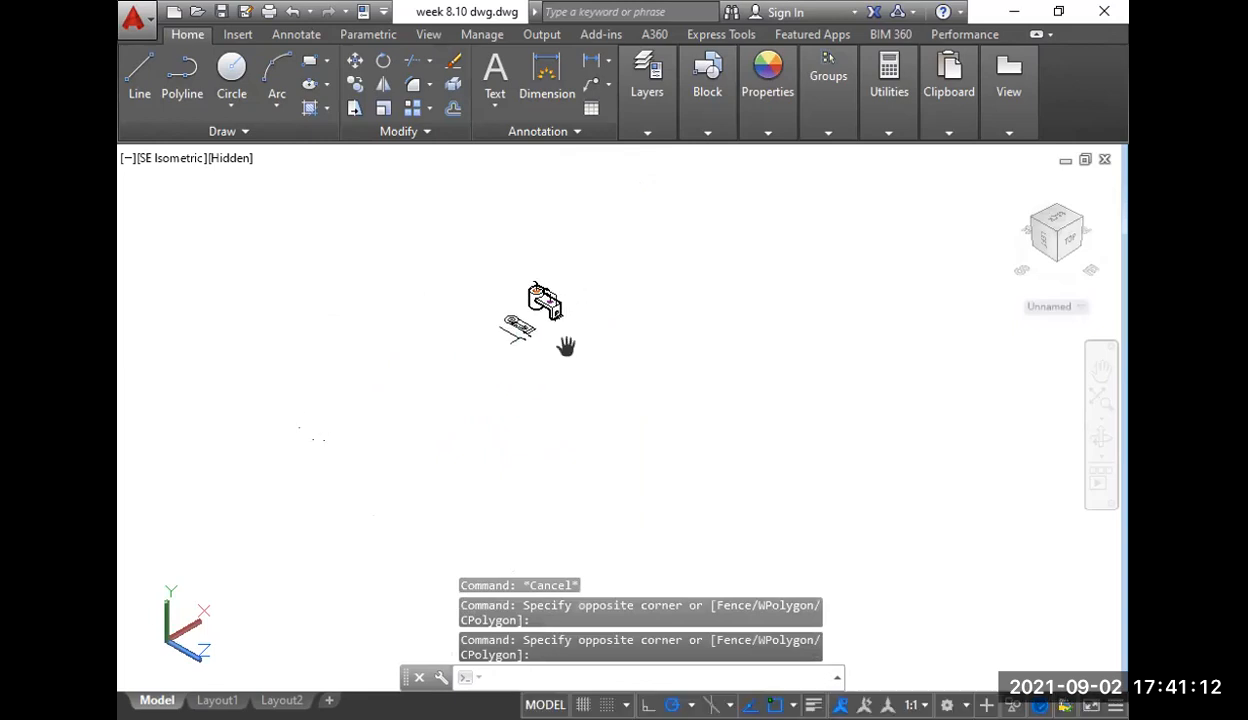
{"action": "scroll", "coordinate": [567, 308], "scroll_direction": "up", "scroll_amount": 6}
{"action": "scroll", "coordinate": [547, 337], "scroll_direction": "up", "scroll_amount": 2}
{"action": "middle_click_drag", "start_coordinate": [612, 288], "coordinate": [679, 368]}
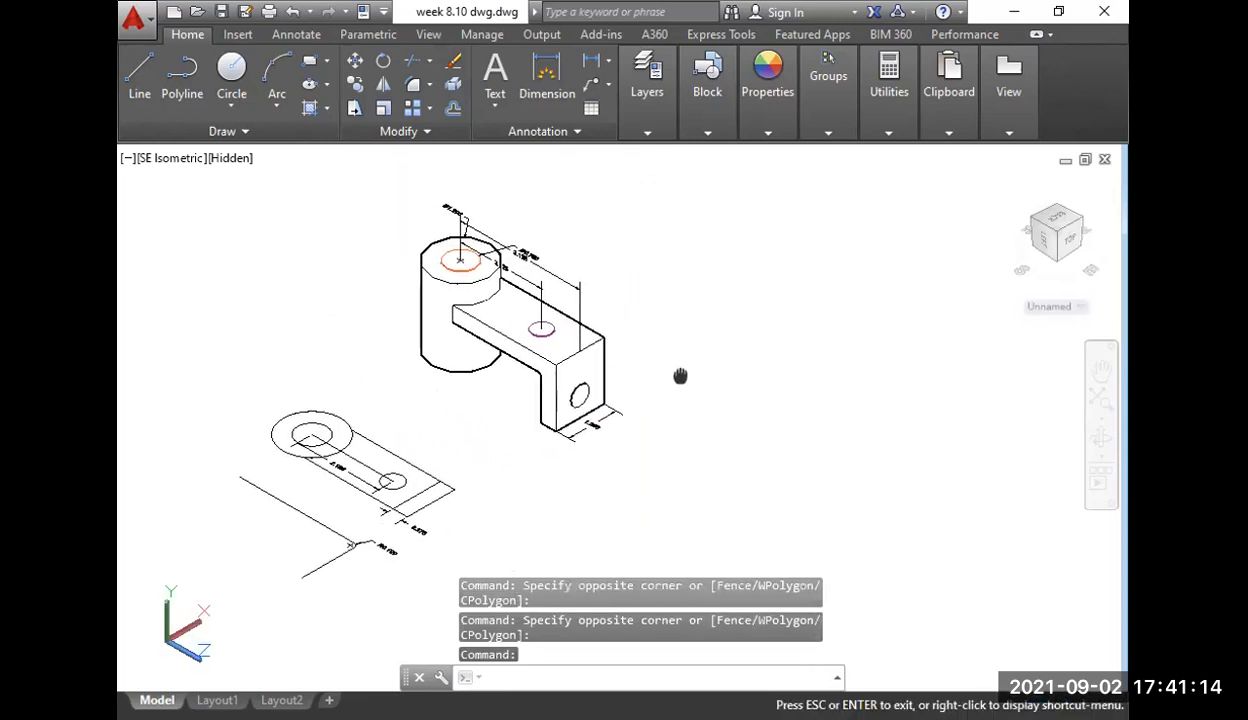
{"action": "scroll", "coordinate": [640, 334], "scroll_direction": "up", "scroll_amount": 2}
{"action": "middle_click_drag", "start_coordinate": [639, 331], "coordinate": [740, 410]}
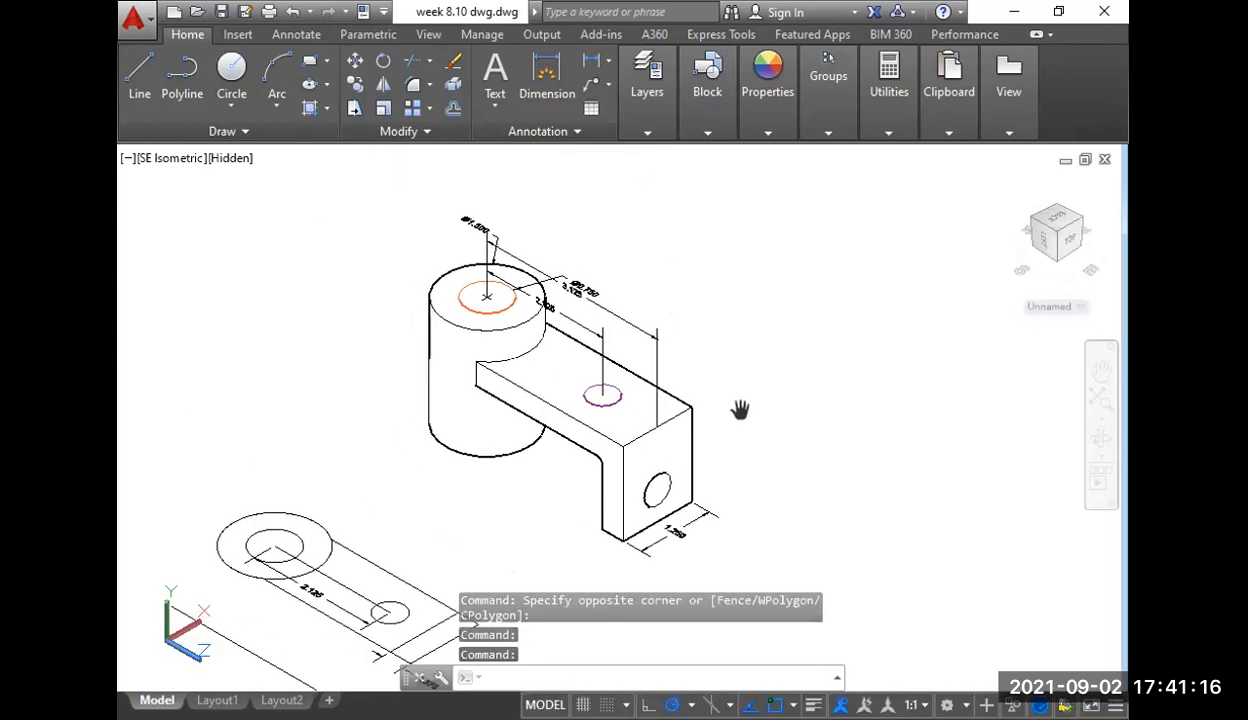
{"action": "scroll", "coordinate": [740, 410], "scroll_direction": "up", "scroll_amount": 3}
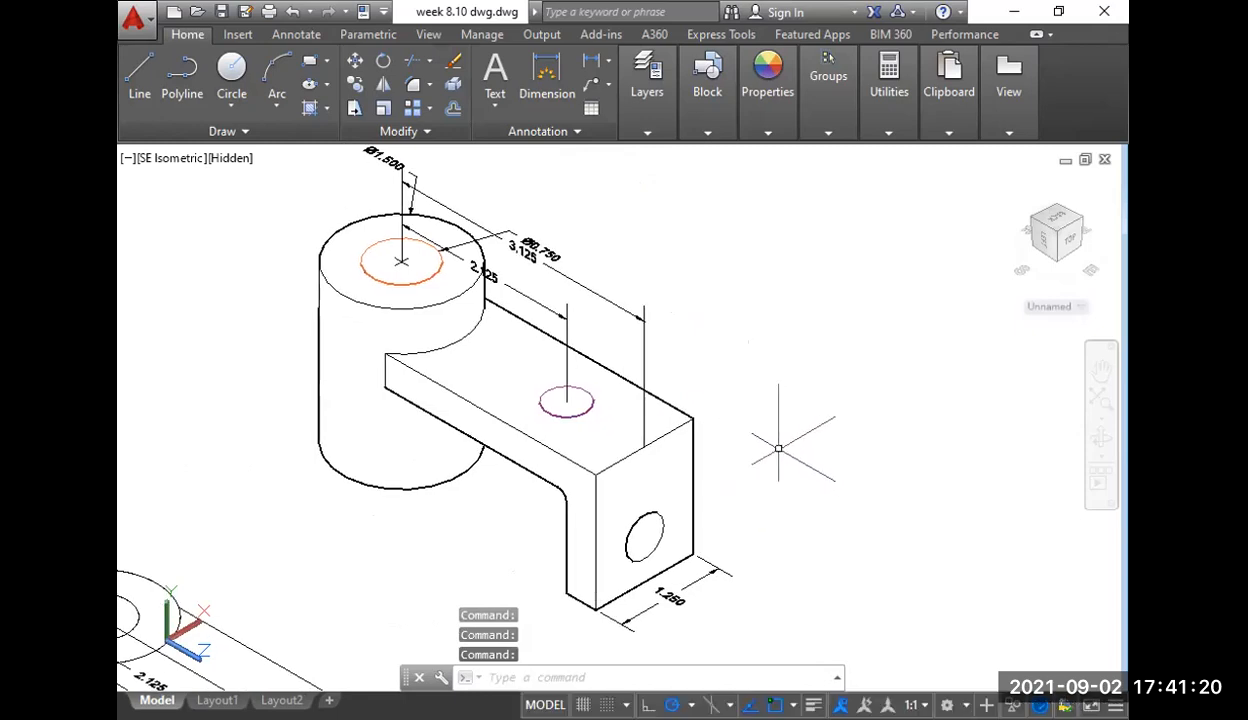
{"action": "scroll", "coordinate": [731, 364], "scroll_direction": "down", "scroll_amount": 2}
{"action": "middle_click_drag", "start_coordinate": [743, 367], "coordinate": [745, 356]}
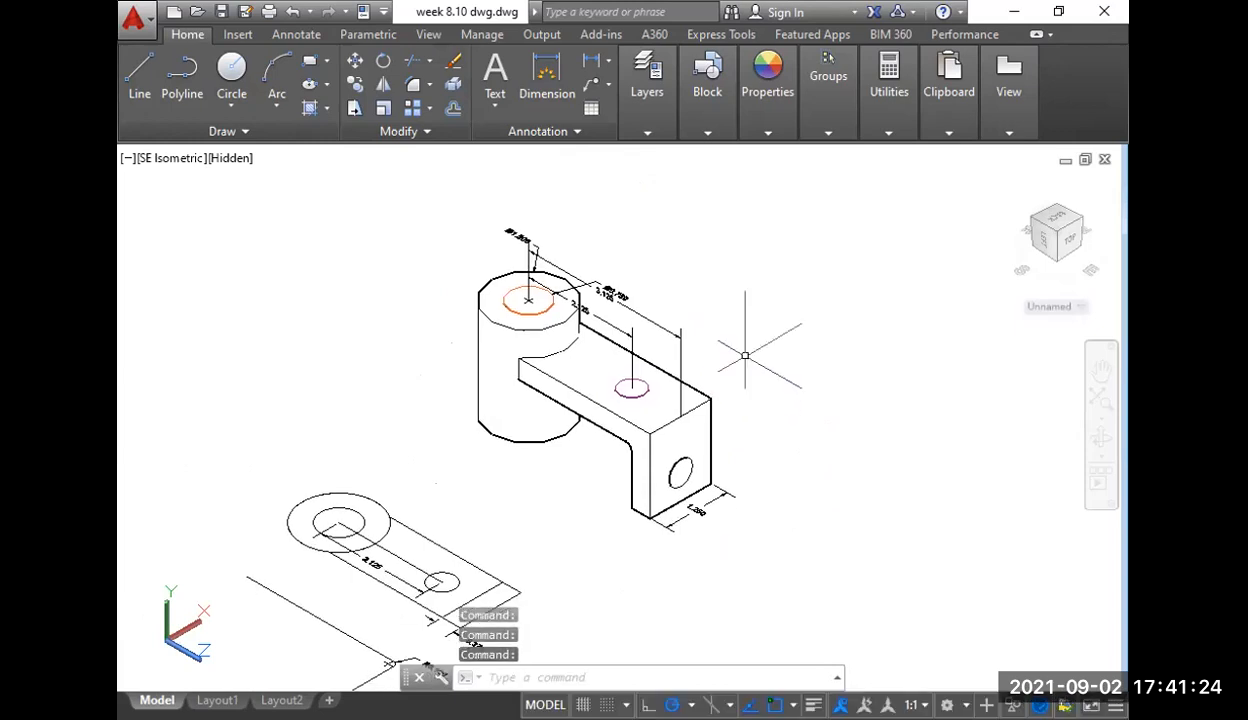
{"action": "scroll", "coordinate": [710, 362], "scroll_direction": "up", "scroll_amount": 2}
{"action": "middle_click_drag", "start_coordinate": [617, 385], "coordinate": [662, 400]}
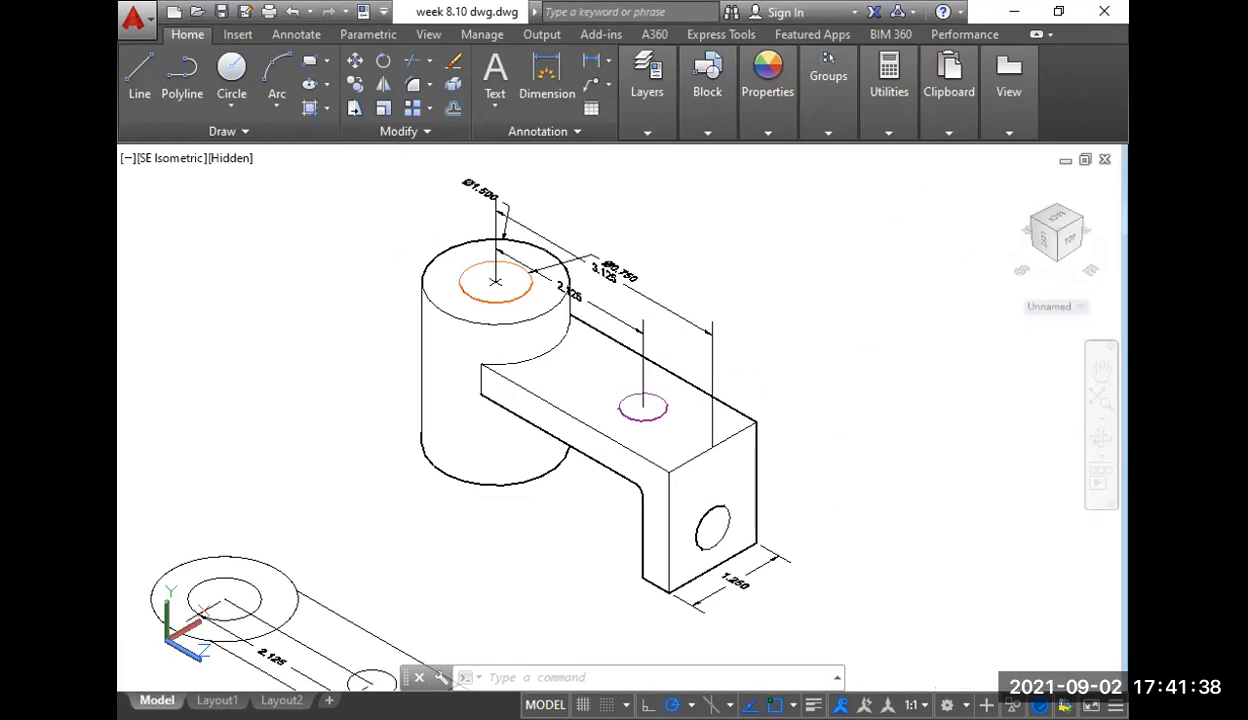
{"action": "left_click", "coordinate": [946, 705]}
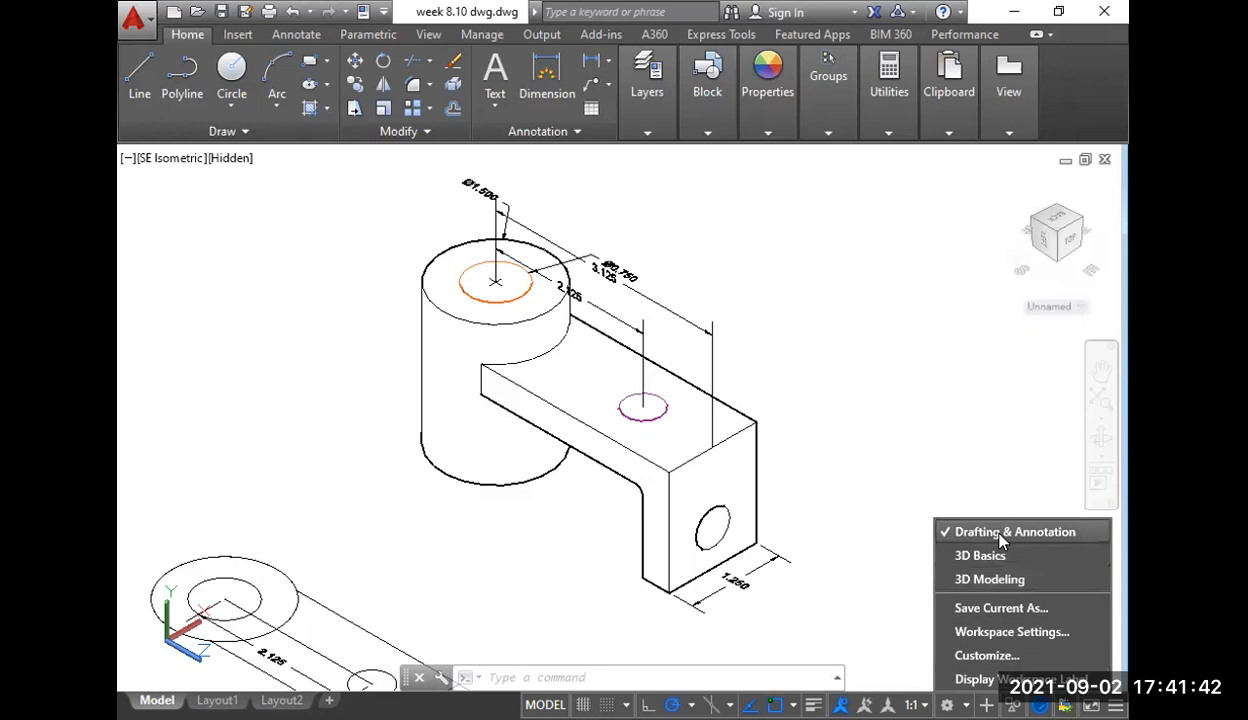
{"action": "left_click", "coordinate": [931, 441]}
- Start a base view from model space using only the link arm solid, with Layout1 as the target layout
{"action": "left_click", "coordinate": [1008, 130]}
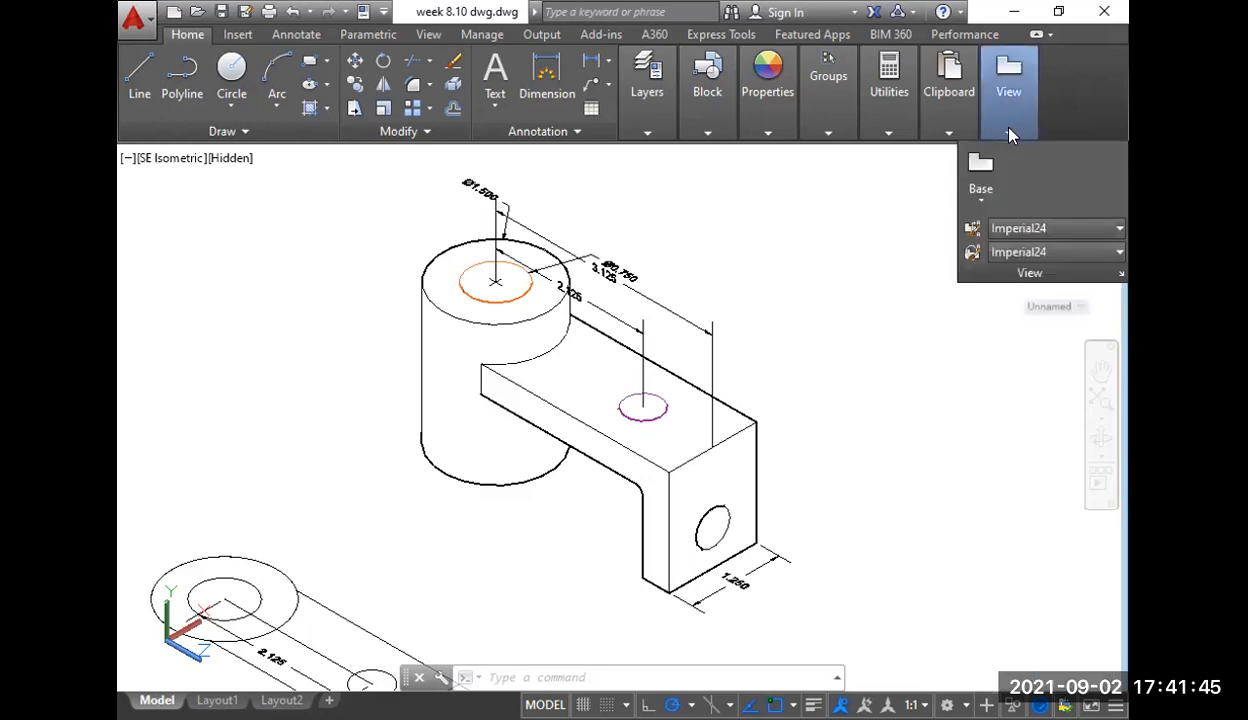
{"action": "left_click", "coordinate": [980, 200]}
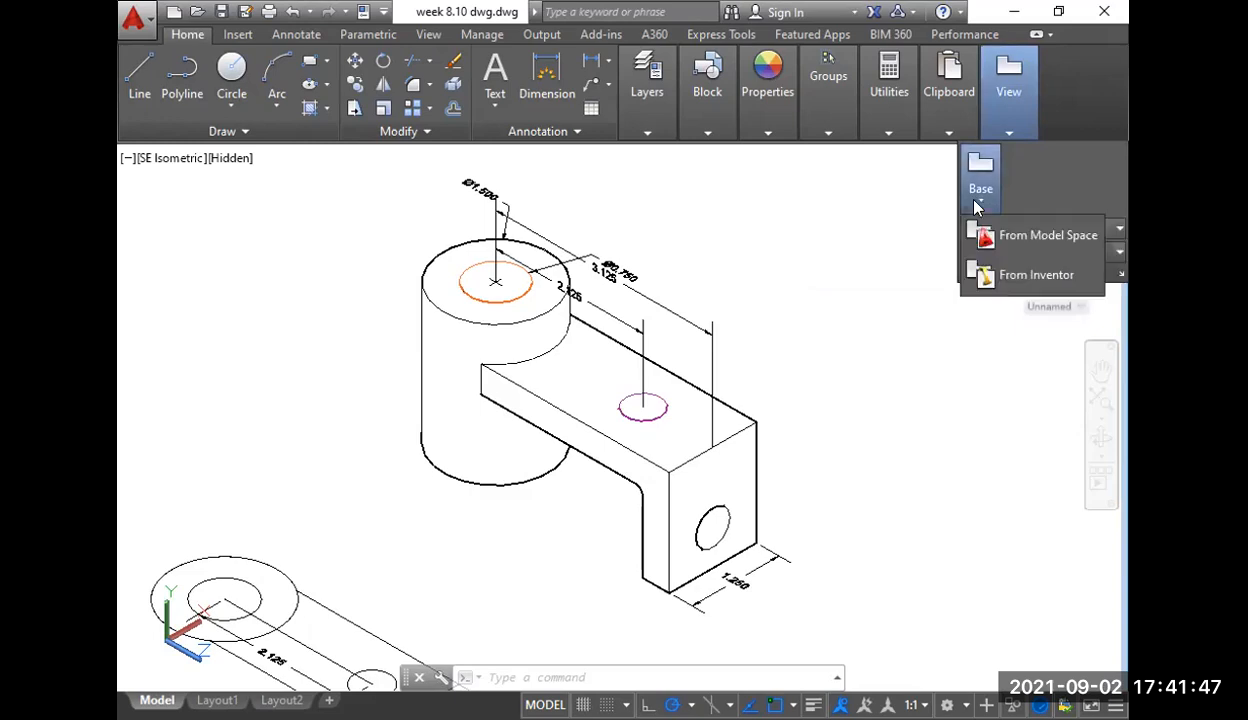
{"action": "left_click", "coordinate": [1014, 238]}
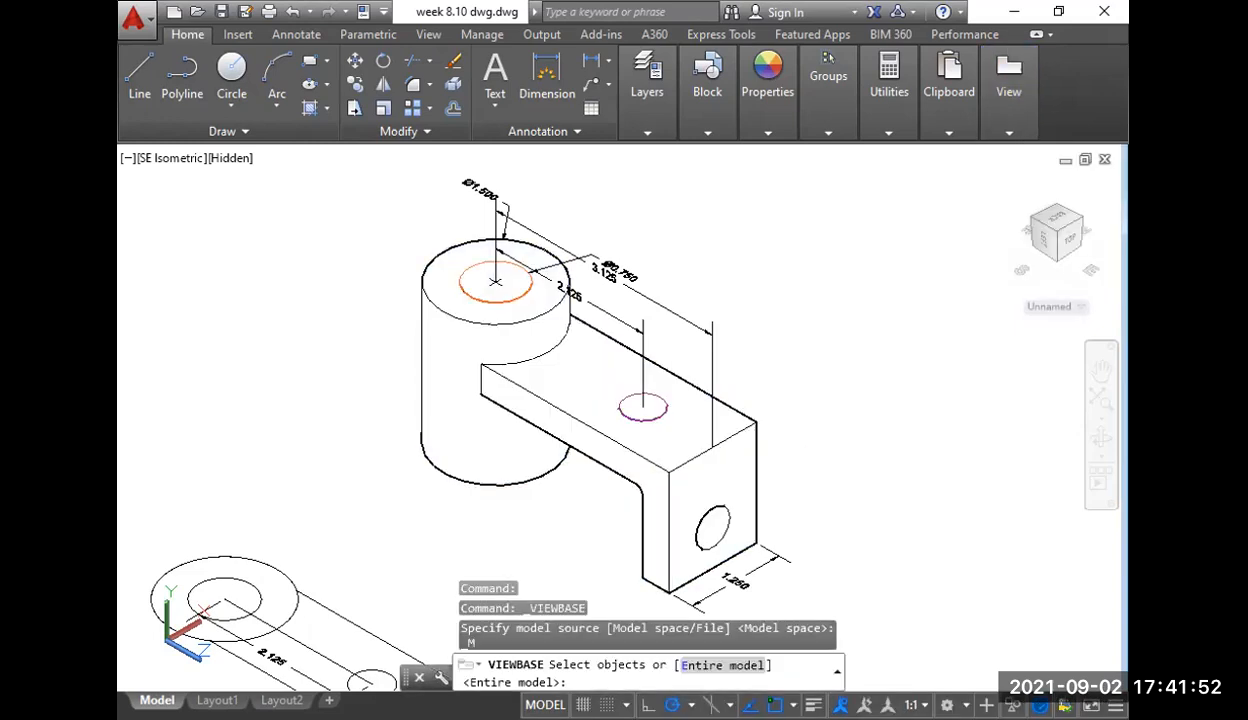
{"action": "left_click", "coordinate": [712, 450]}
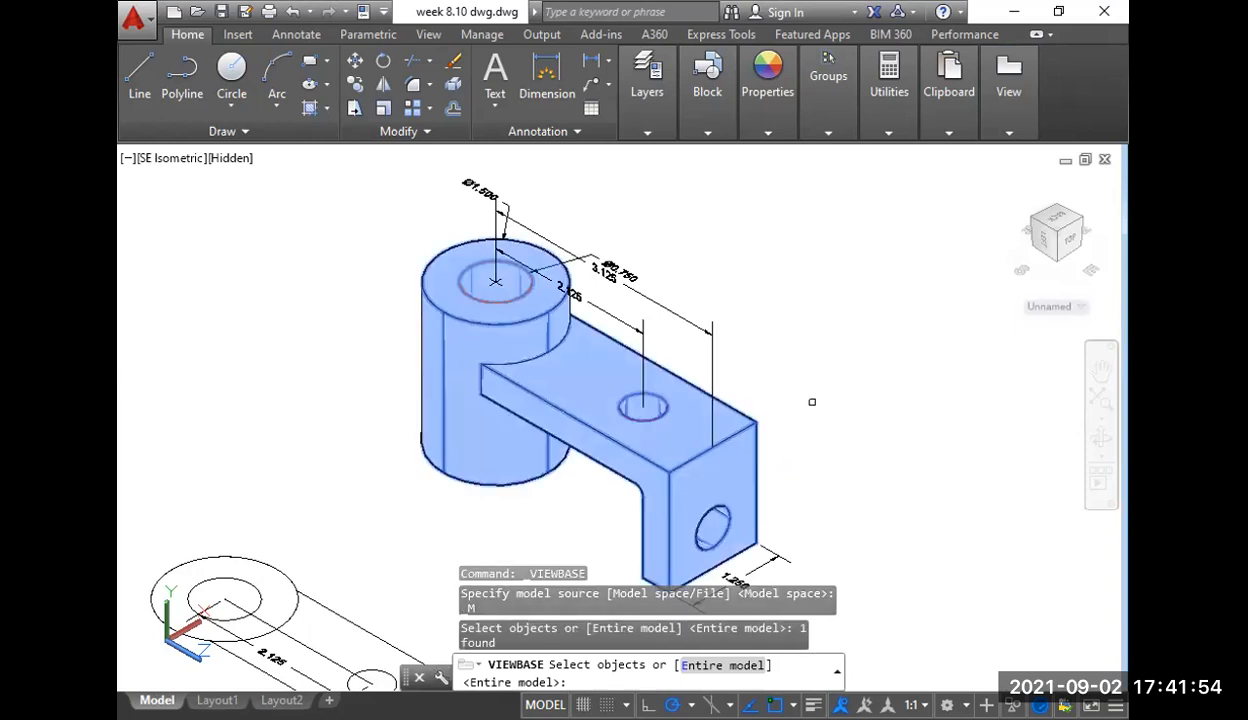
{"action": "right_click", "coordinate": [812, 402]}
{"action": "left_click", "coordinate": [822, 414]}
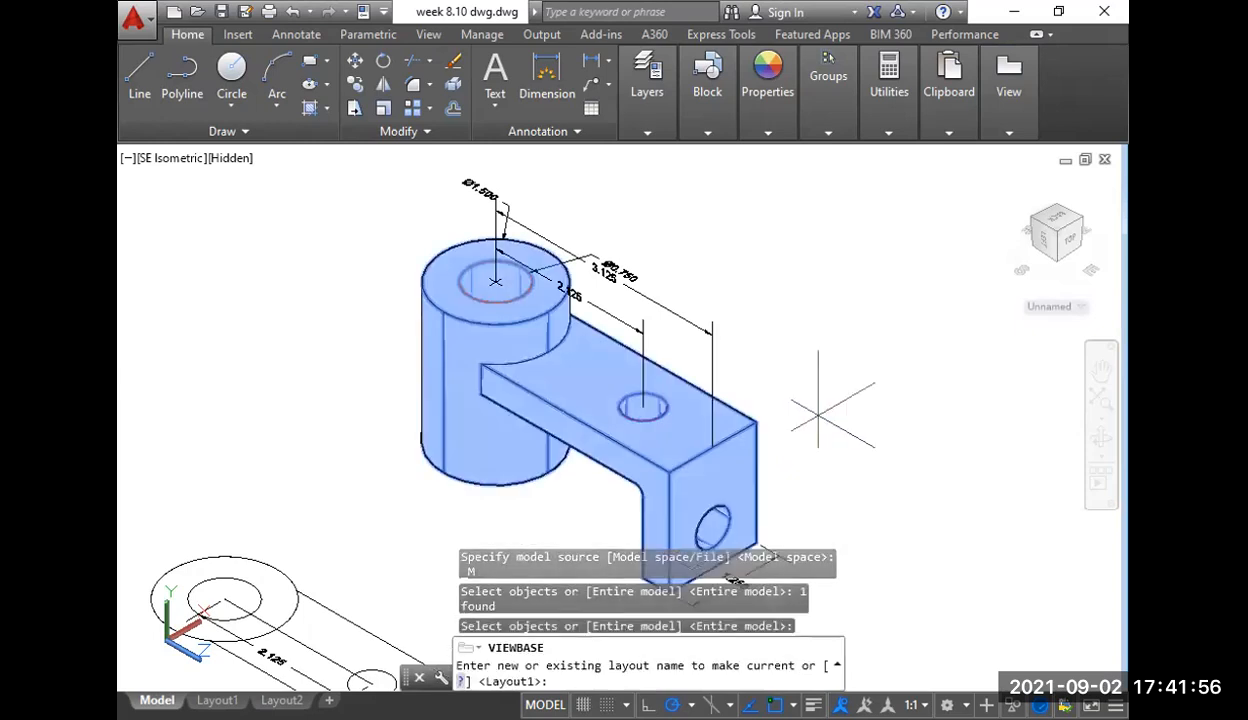
{"action": "key", "text": "Return"}
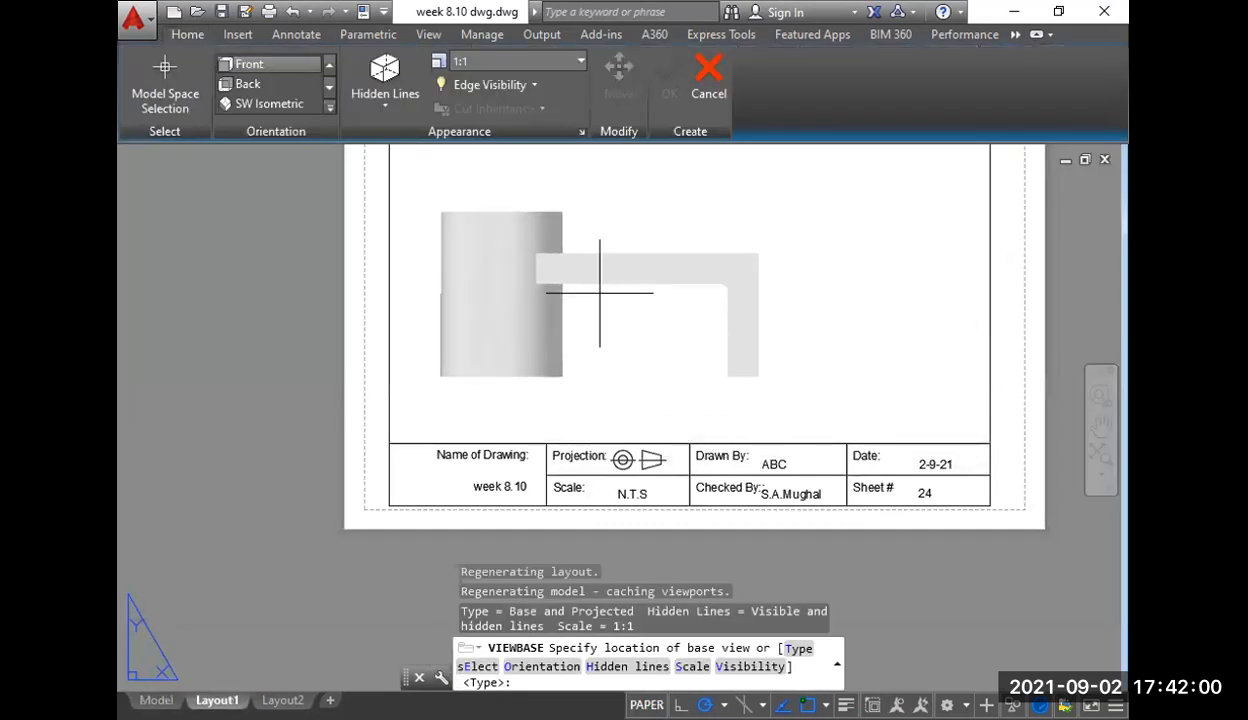
- Set the base view's orientation to Top and place it in the lower-left part of the sheet, above the title block
{"action": "middle_click_drag", "start_coordinate": [596, 272], "coordinate": [635, 455]}
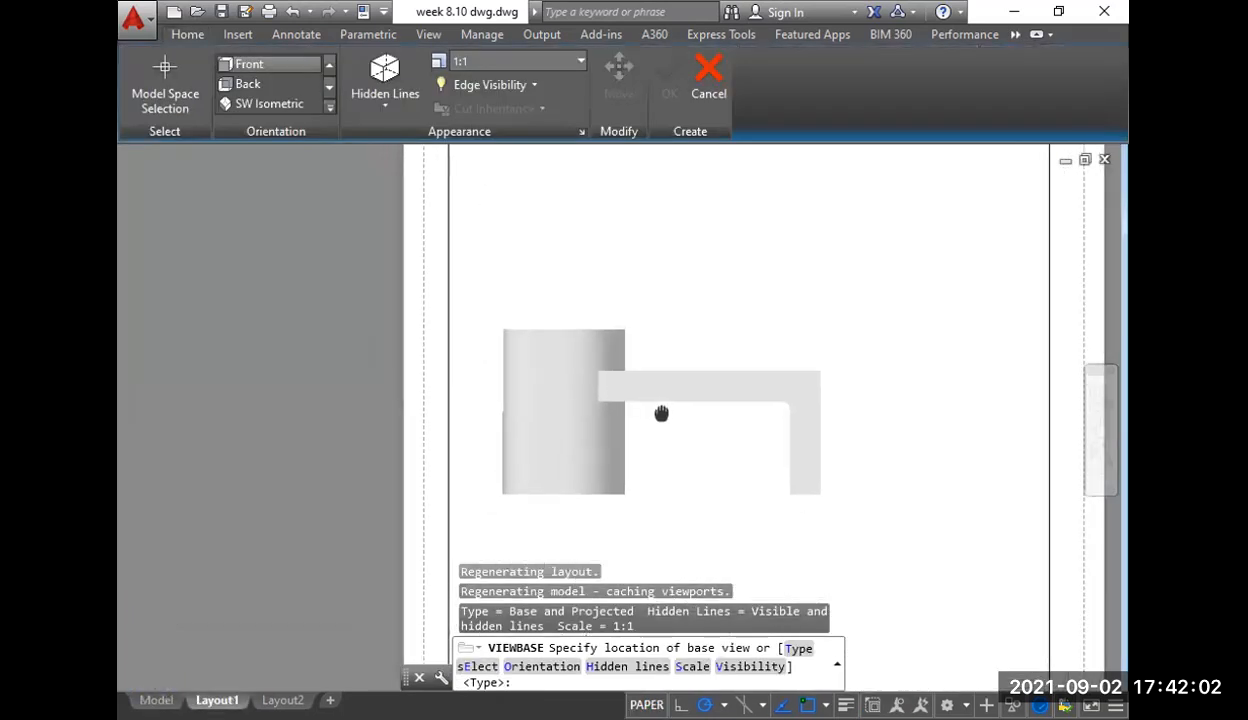
{"action": "scroll", "coordinate": [660, 412], "scroll_direction": "down", "scroll_amount": 2}
{"action": "middle_click_drag", "start_coordinate": [669, 490], "coordinate": [650, 396]}
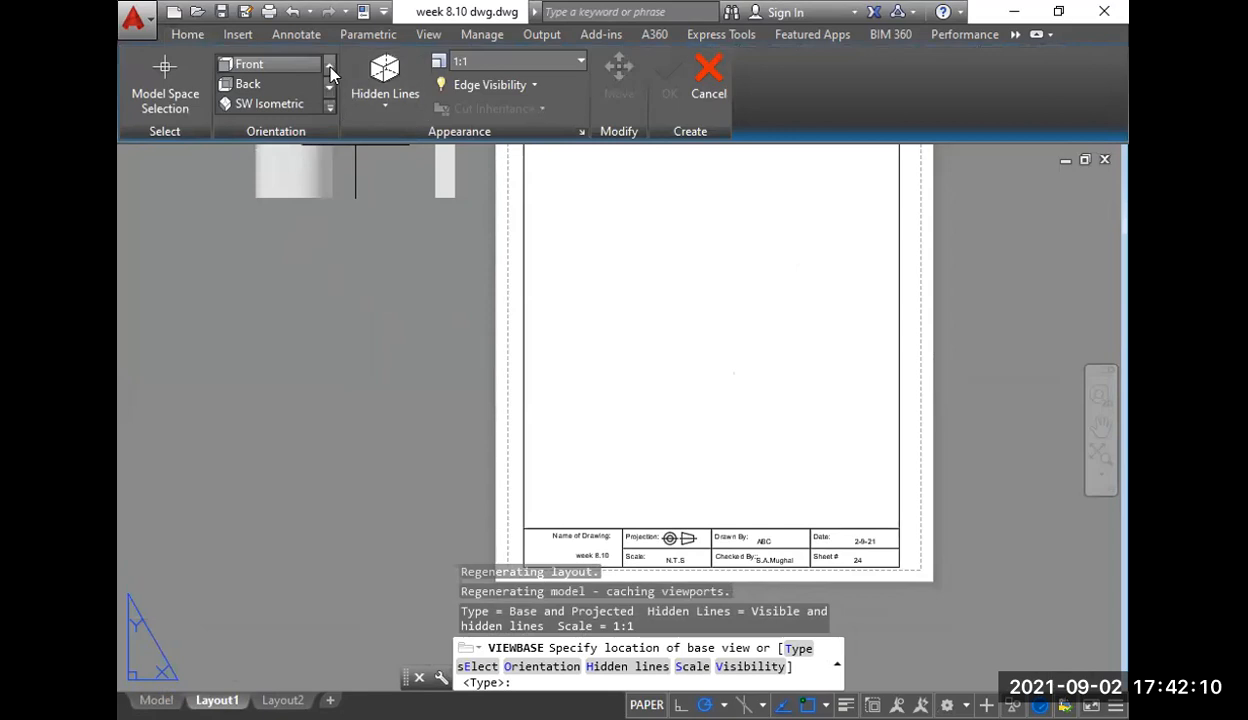
{"action": "left_click", "coordinate": [329, 64]}
{"action": "left_click", "coordinate": [329, 64]}
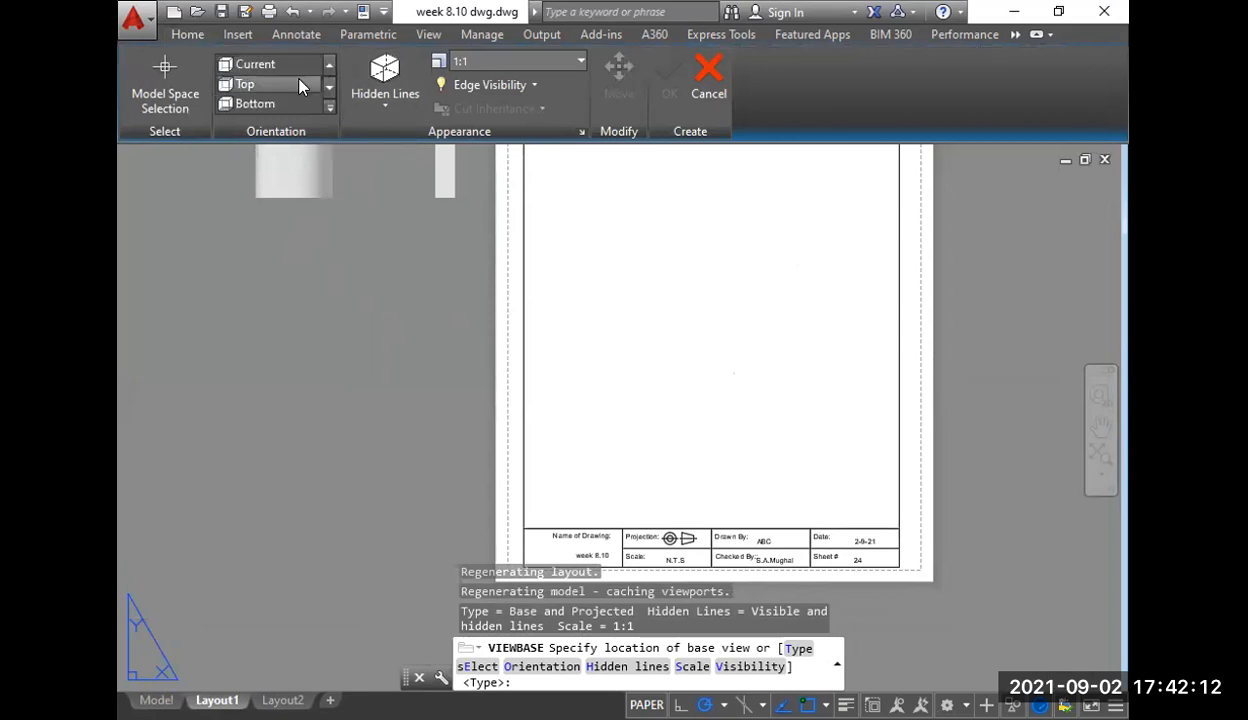
{"action": "left_click", "coordinate": [289, 80]}
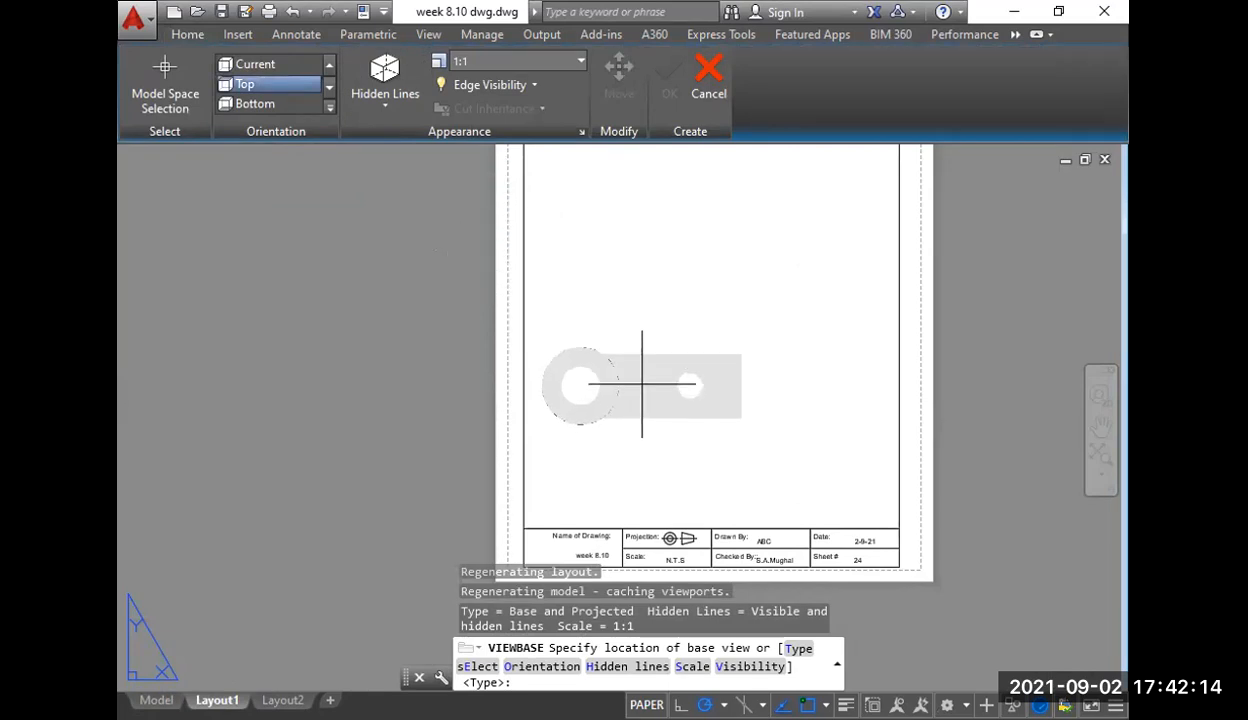
{"action": "left_click", "coordinate": [649, 395]}
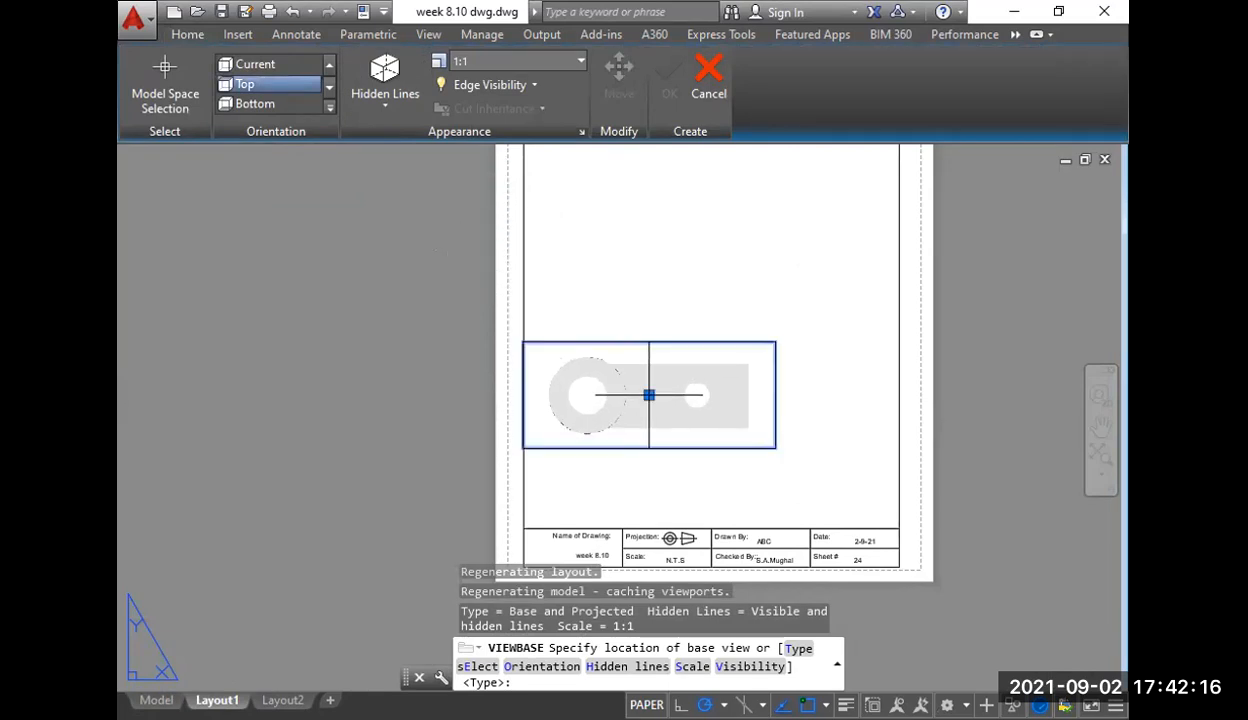
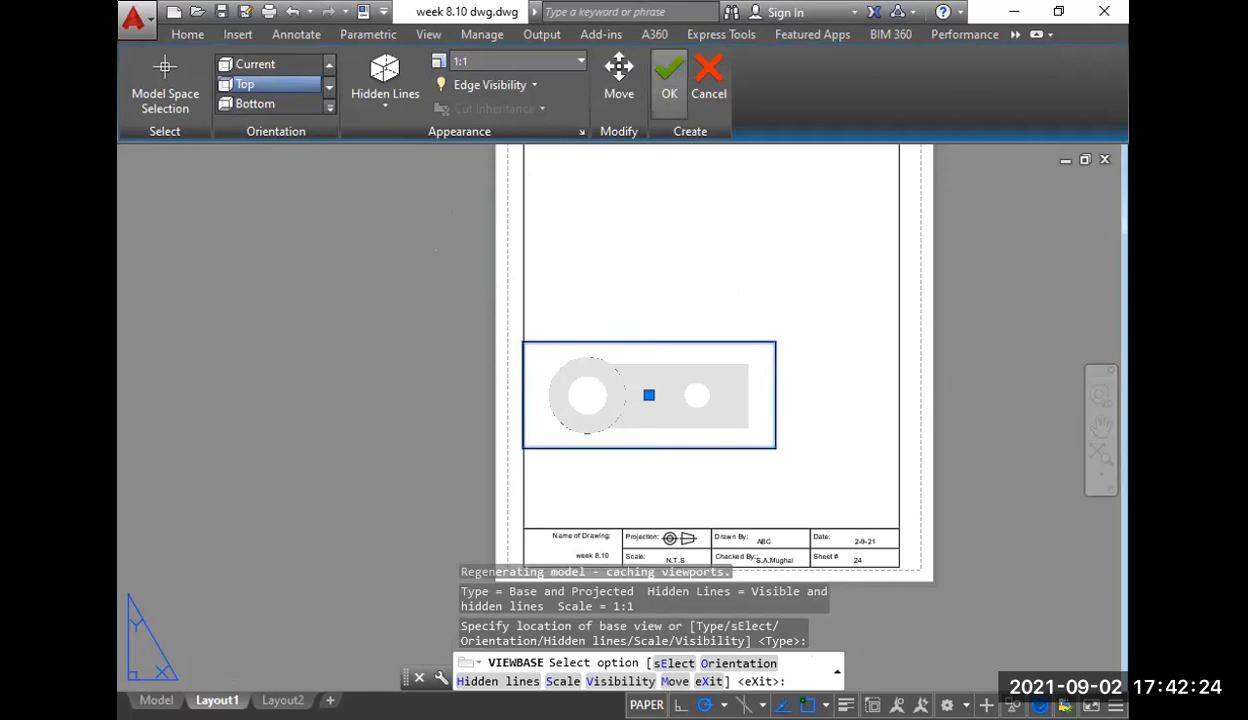
{"action": "left_click", "coordinate": [669, 78]}
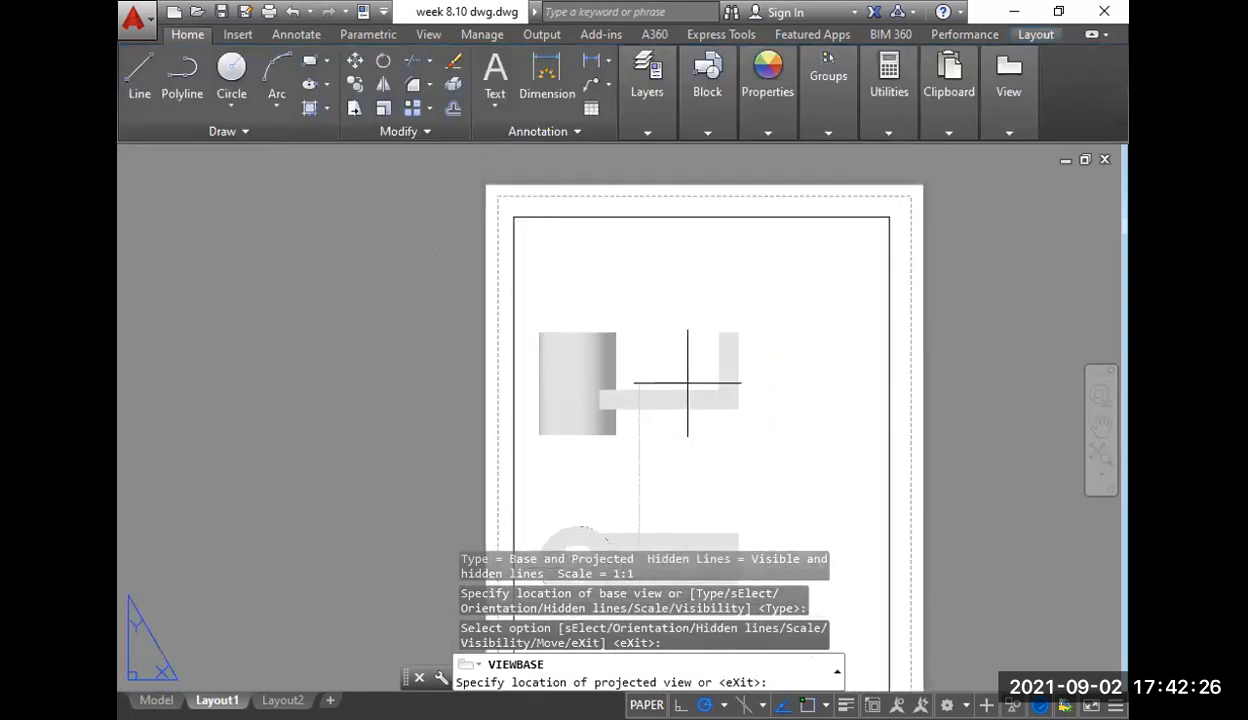
- Place a projected view above the base view, a second one beside it, and an isometric view diagonally above, finishing the view set
{"action": "left_click", "coordinate": [688, 397]}
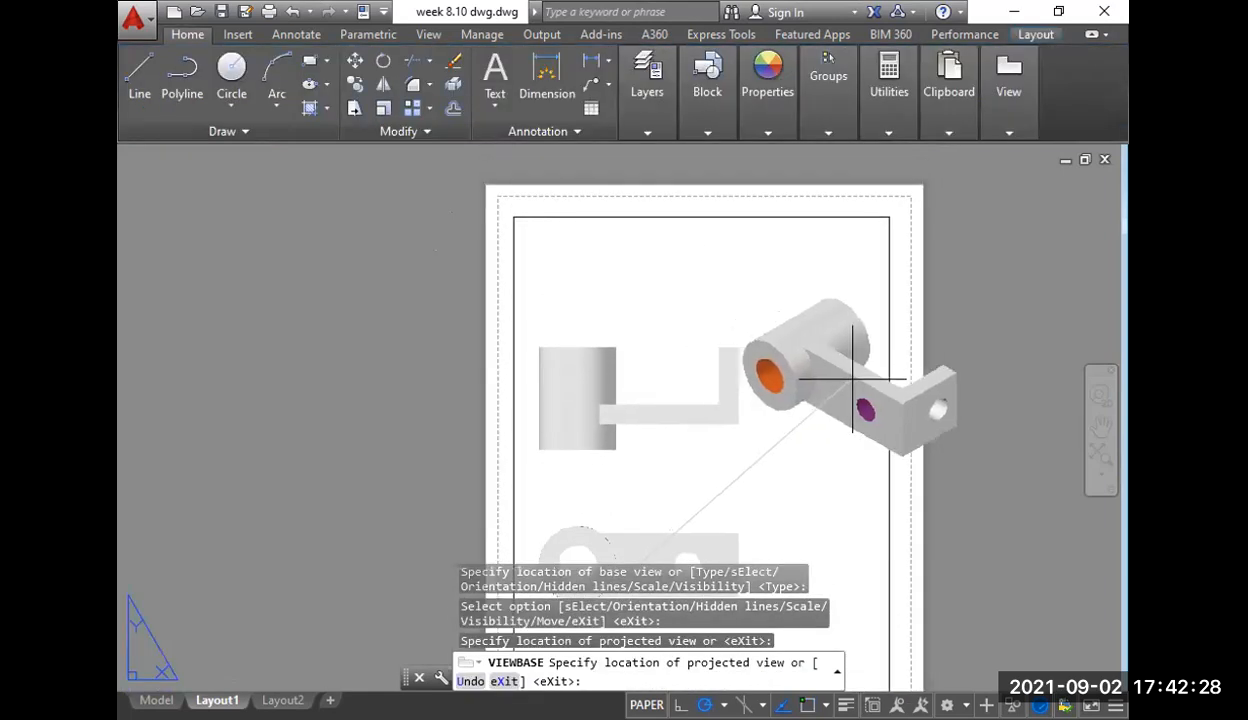
{"action": "middle_click_drag", "start_coordinate": [860, 396], "coordinate": [820, 214]}
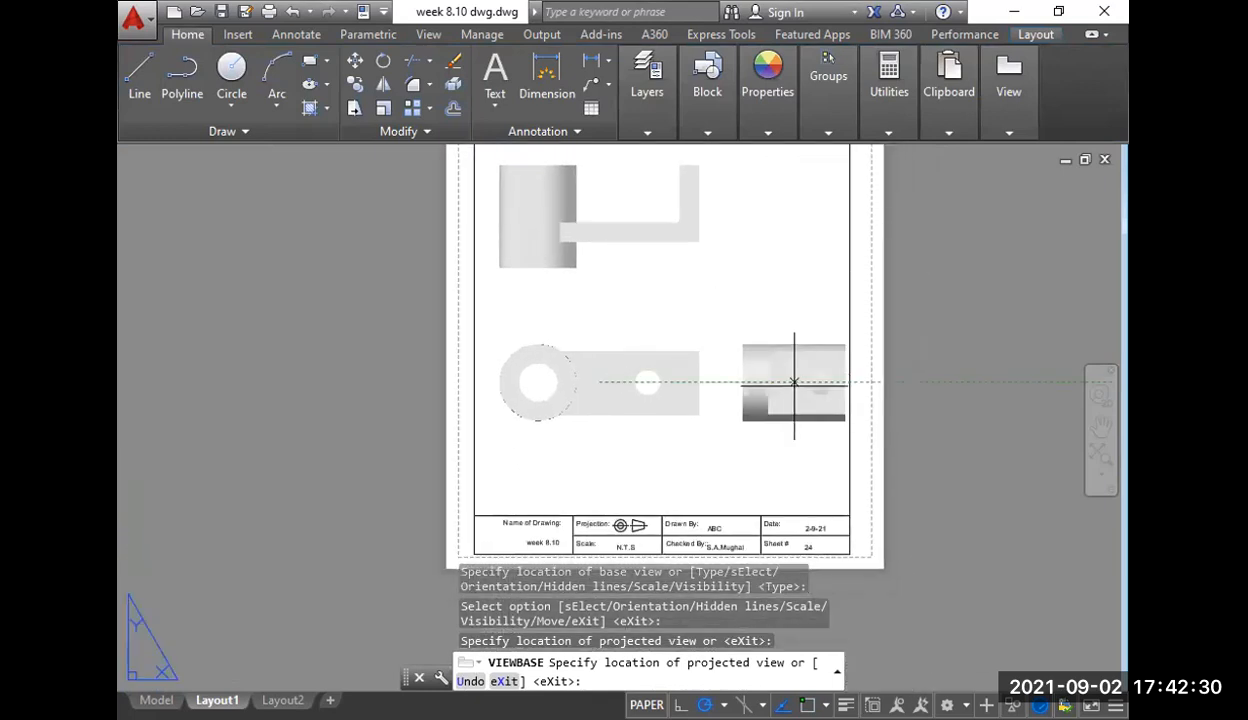
{"action": "left_click", "coordinate": [815, 382]}
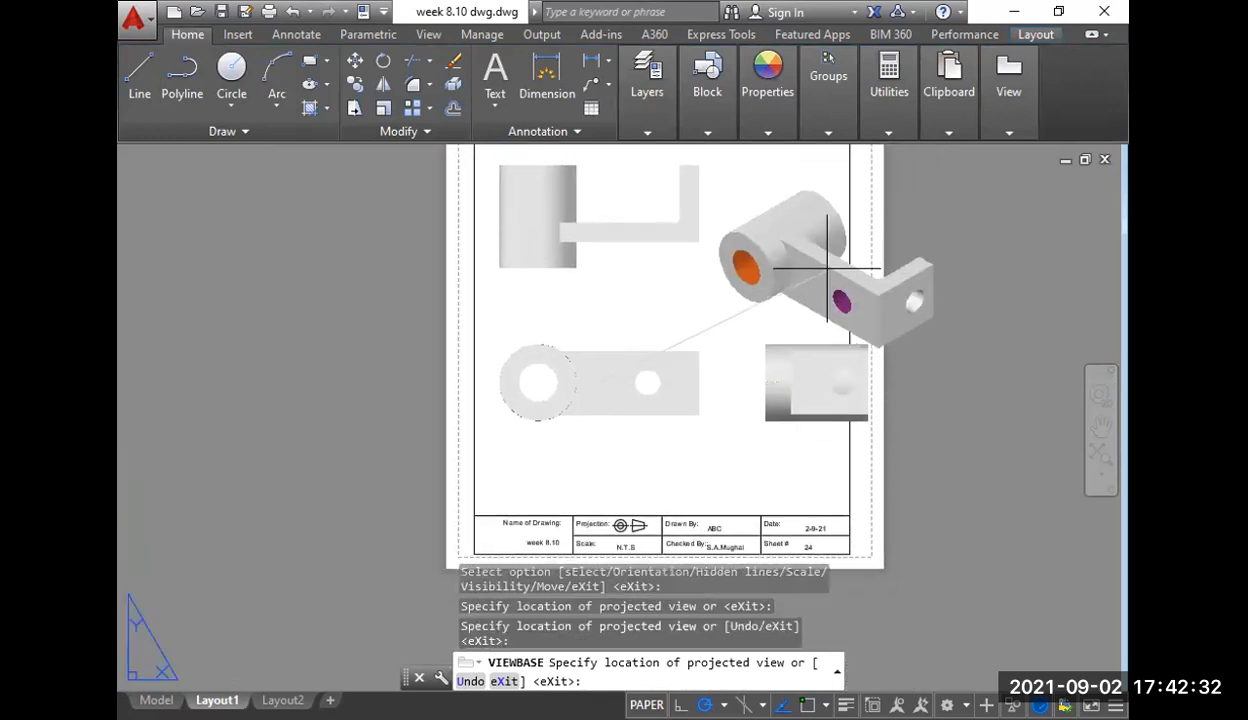
{"action": "middle_click_drag", "start_coordinate": [824, 271], "coordinate": [763, 436]}
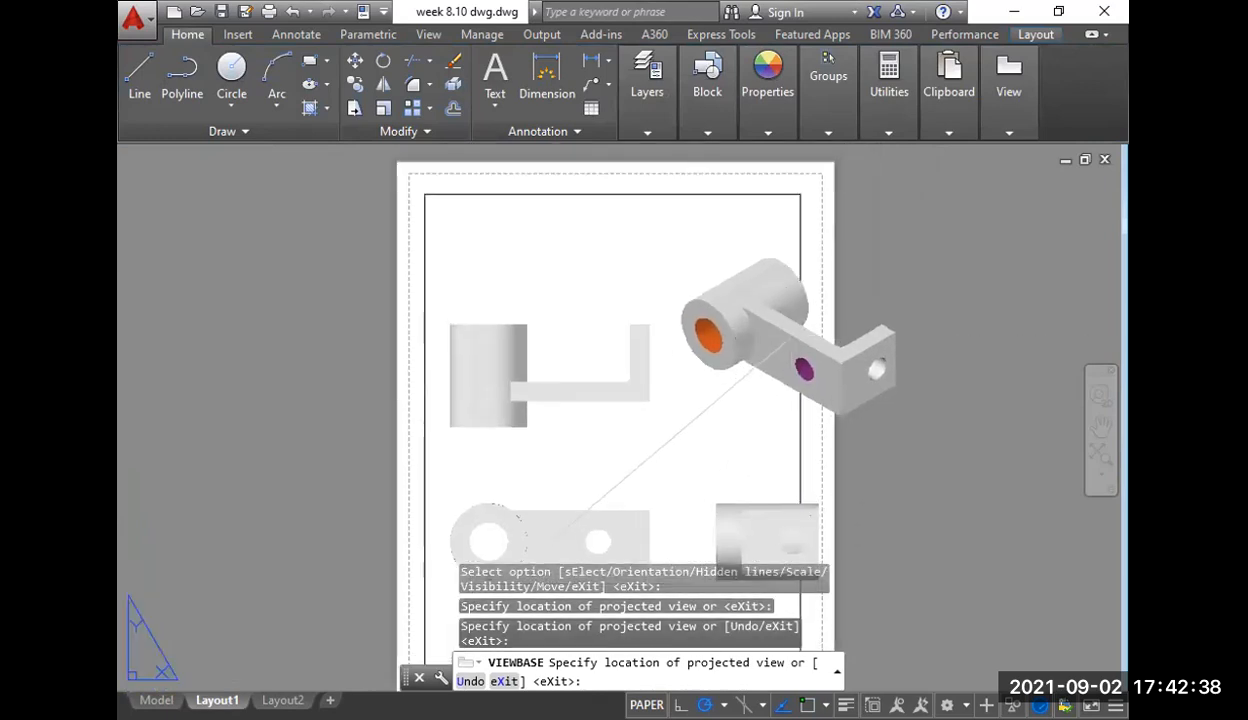
{"action": "left_click", "coordinate": [785, 340]}
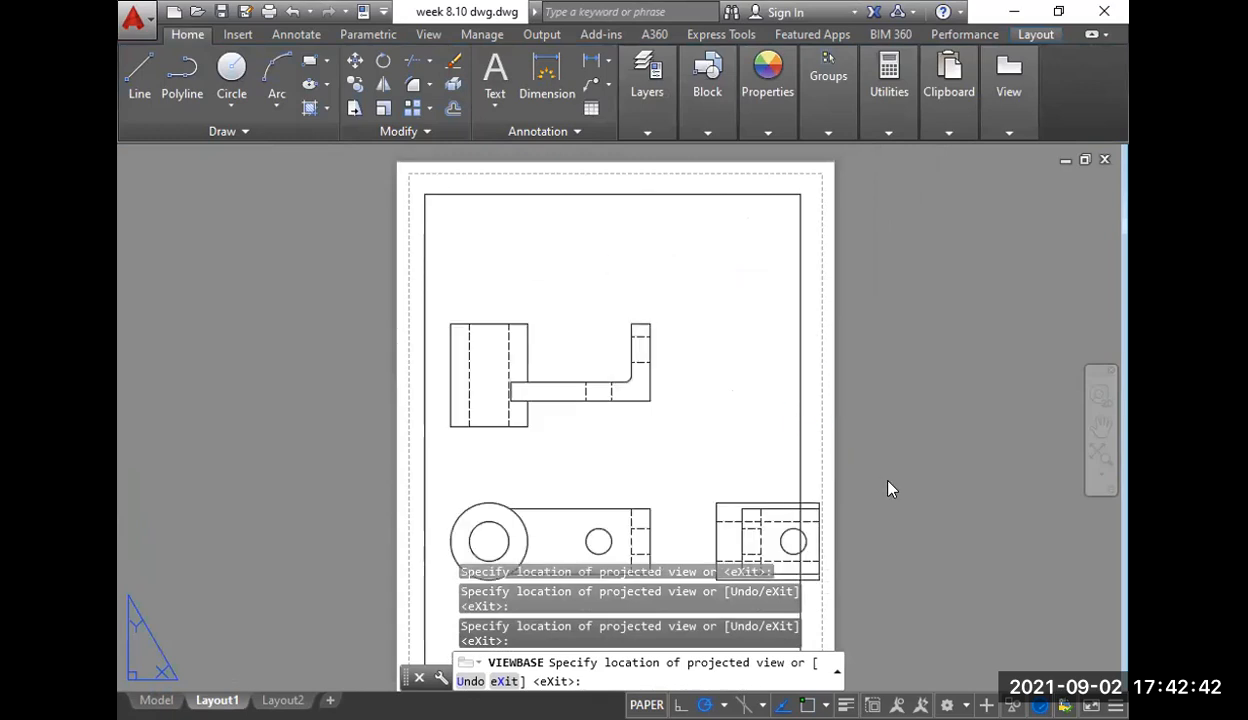
{"action": "mouse_move", "coordinate": [884, 478]}
{"action": "middle_mouse_down"}
{"action": "mouse_move", "coordinate": [869, 358]}
{"action": "mouse_move", "coordinate": [872, 427]}
{"action": "middle_mouse_up"}
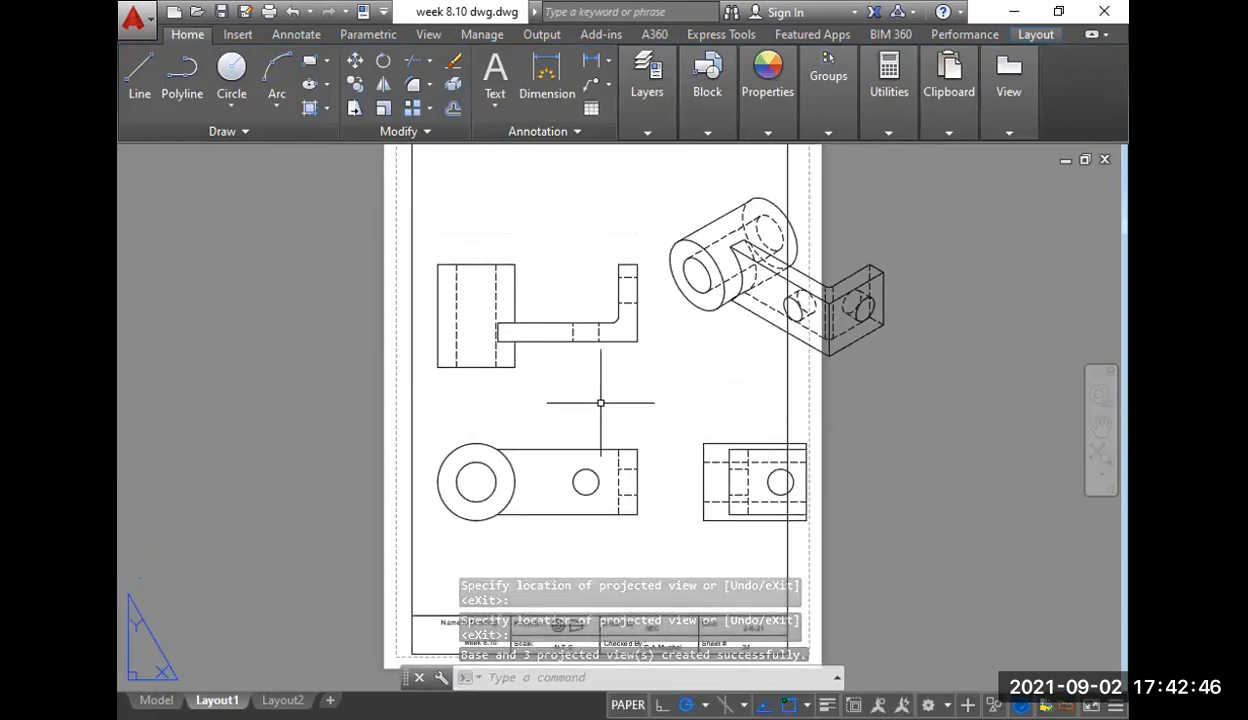
- Undo the creation of the top base view and its projected views, returning to model space
{"action": "middle_click_drag", "start_coordinate": [600, 403], "coordinate": [613, 463]}
{"action": "key", "text": "ctrl+z"}
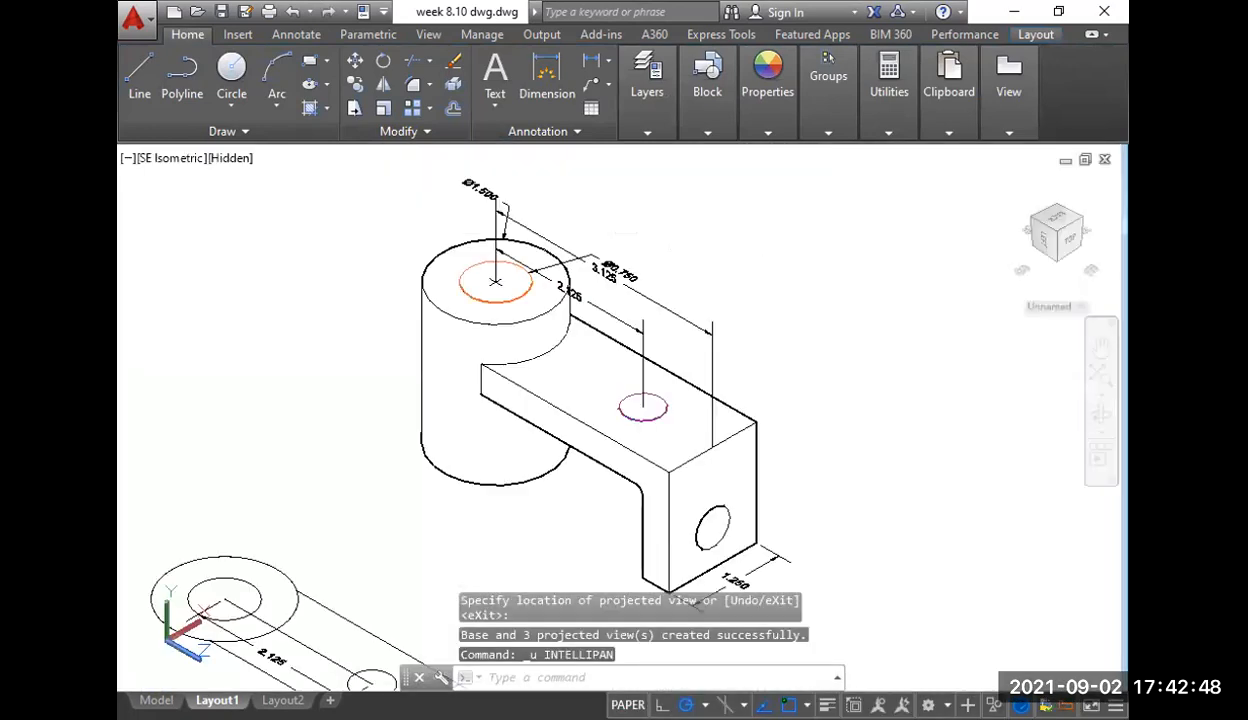
{"action": "key", "text": "ctrl+z"}
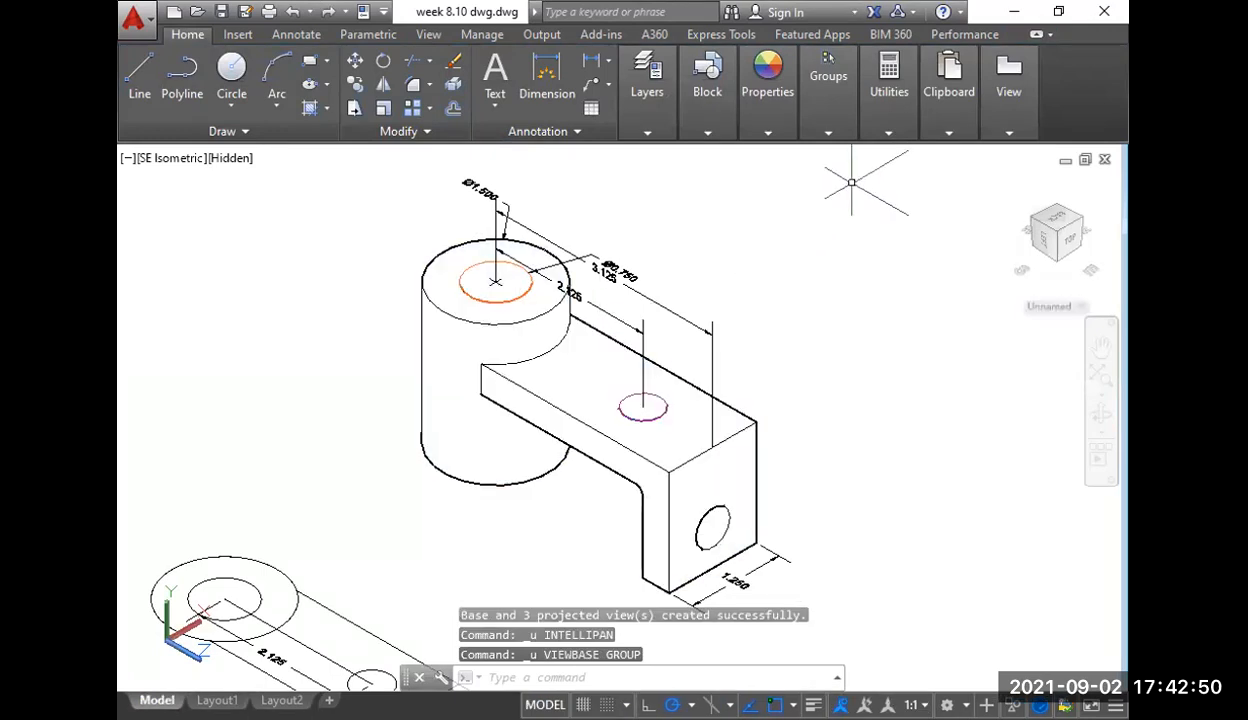
- Start a base view from model space using only the link arm solid, with Layout1 as the target layout
{"action": "mouse_move", "coordinate": [1010, 95]}
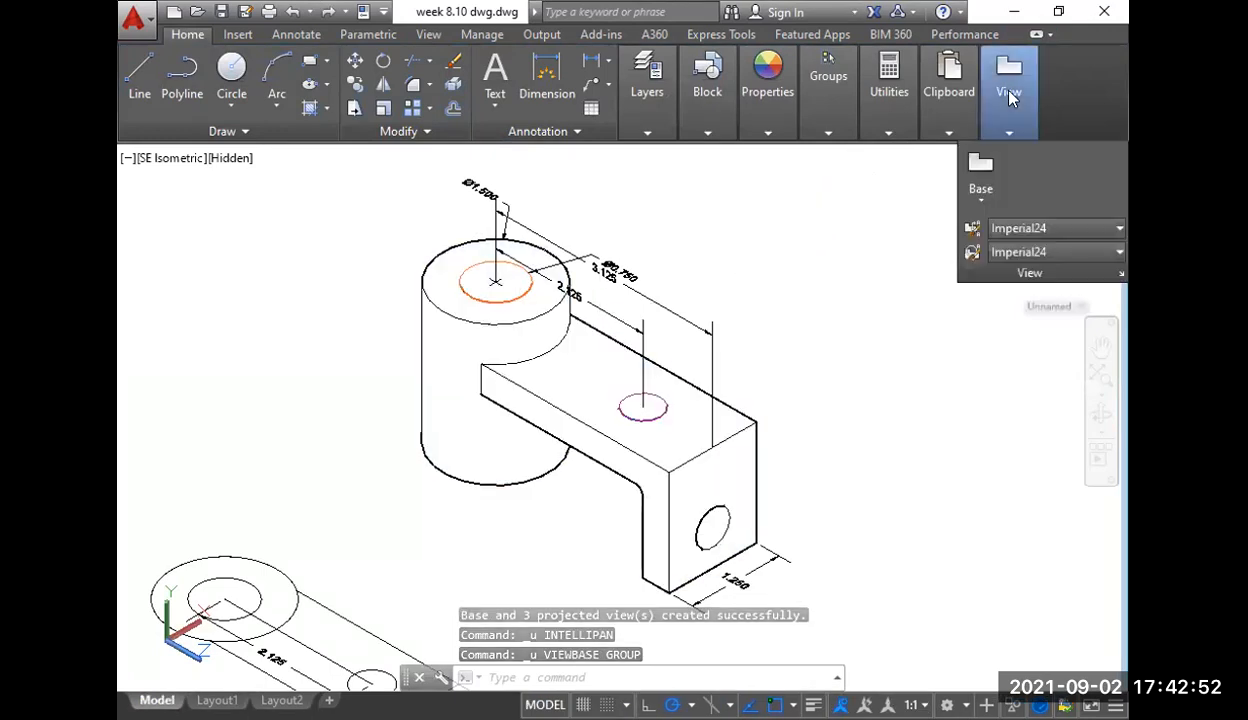
{"action": "left_click", "coordinate": [985, 192]}
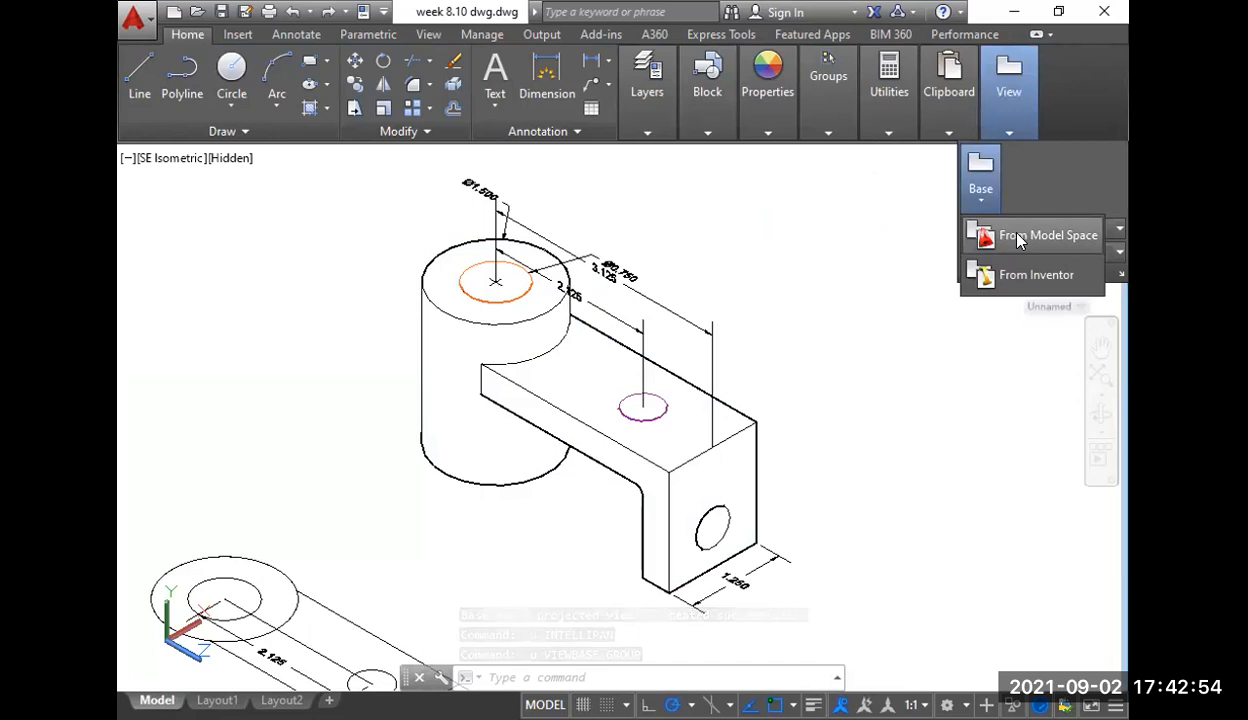
{"action": "left_click", "coordinate": [1019, 238]}
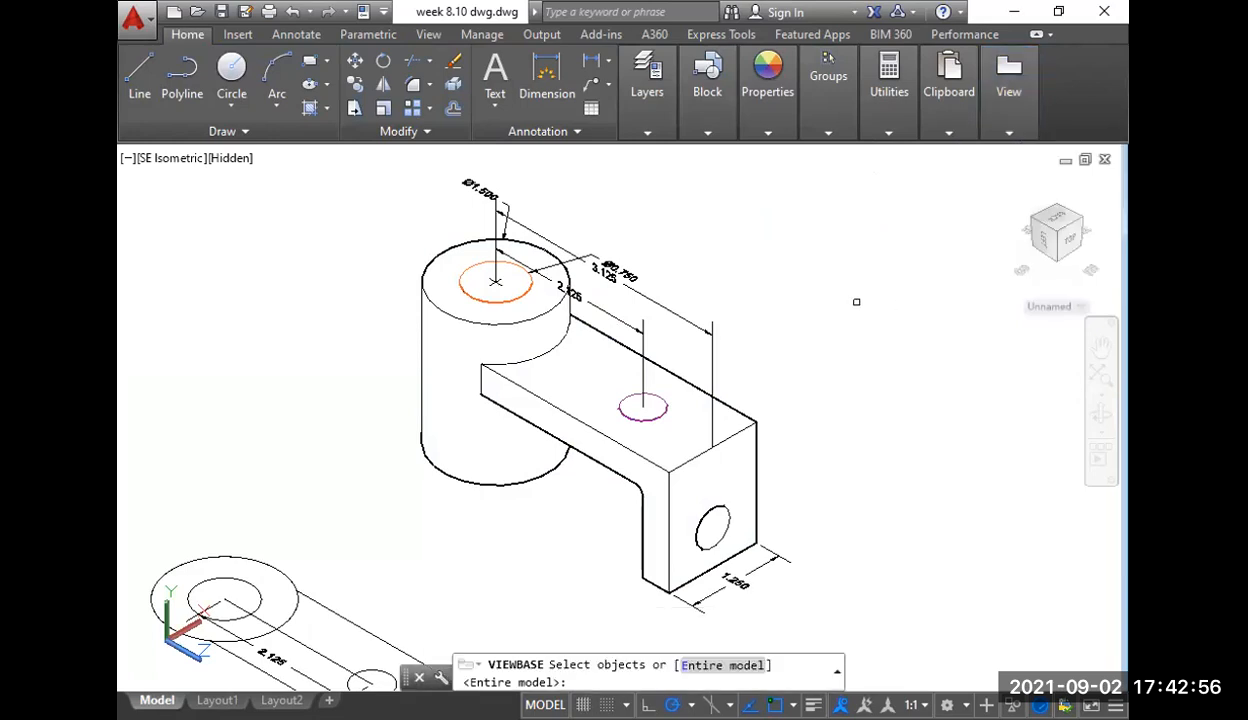
{"action": "left_click", "coordinate": [729, 438]}
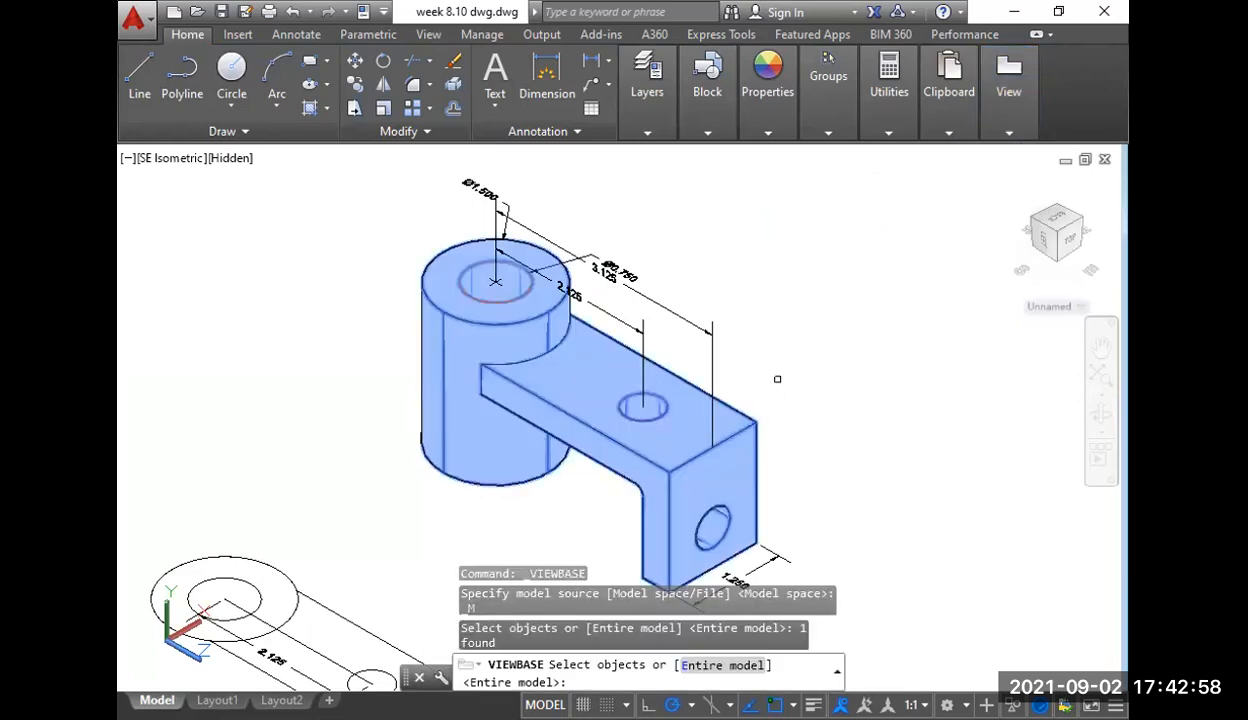
{"action": "right_click", "coordinate": [777, 379]}
{"action": "left_click", "coordinate": [826, 394]}
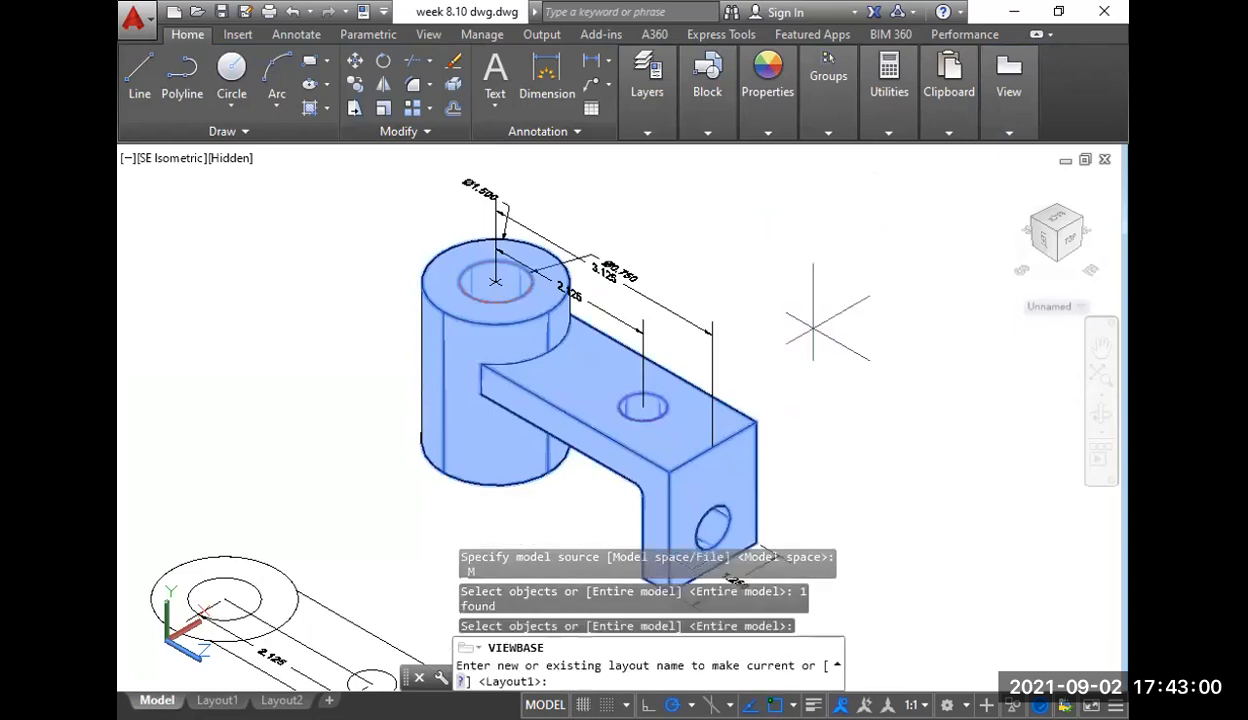
{"action": "right_click", "coordinate": [818, 336]}
{"action": "left_click", "coordinate": [850, 343]}
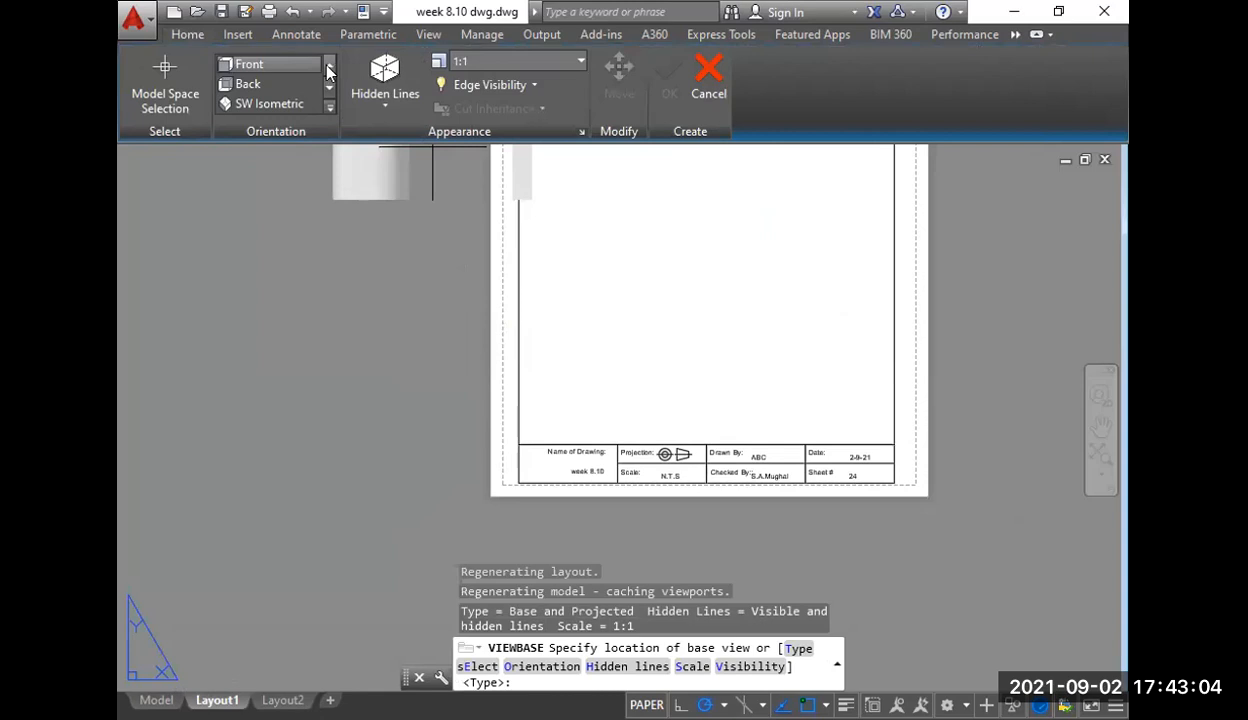
- Place the base view in Front orientation at 1:1 scale in the lower-left part of the sheet and accept it
{"action": "left_click", "coordinate": [327, 63]}
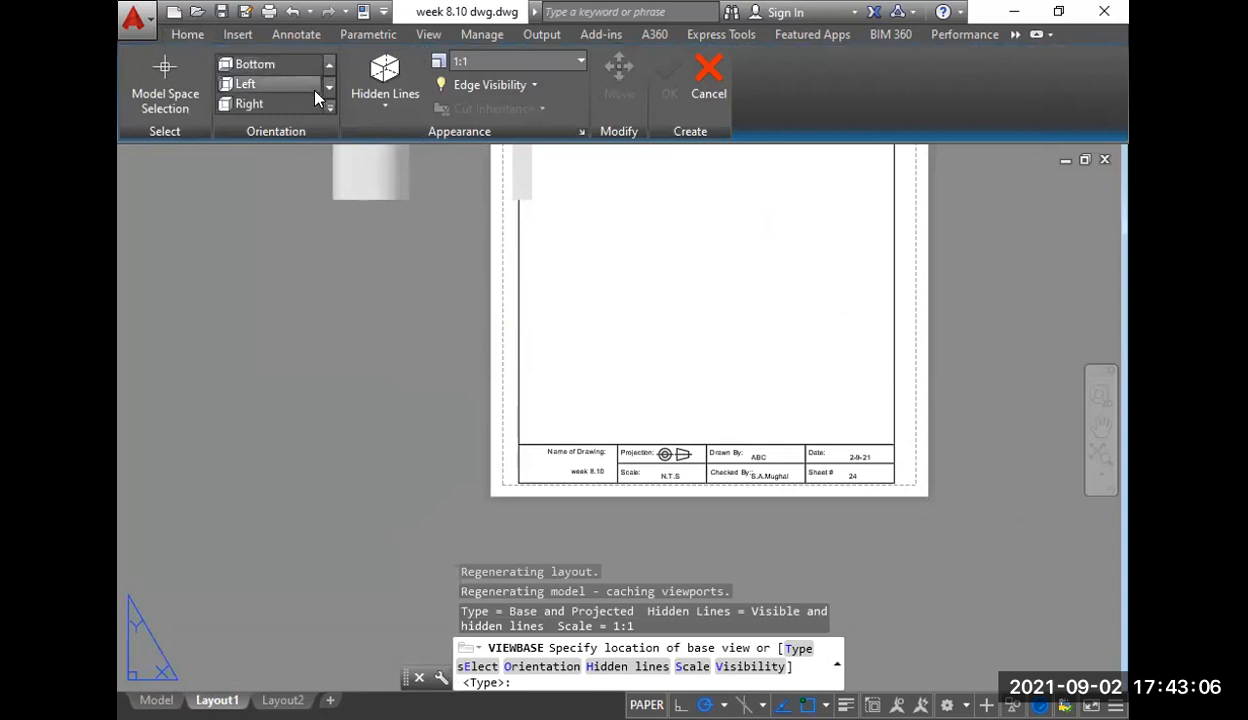
{"action": "left_click", "coordinate": [328, 65]}
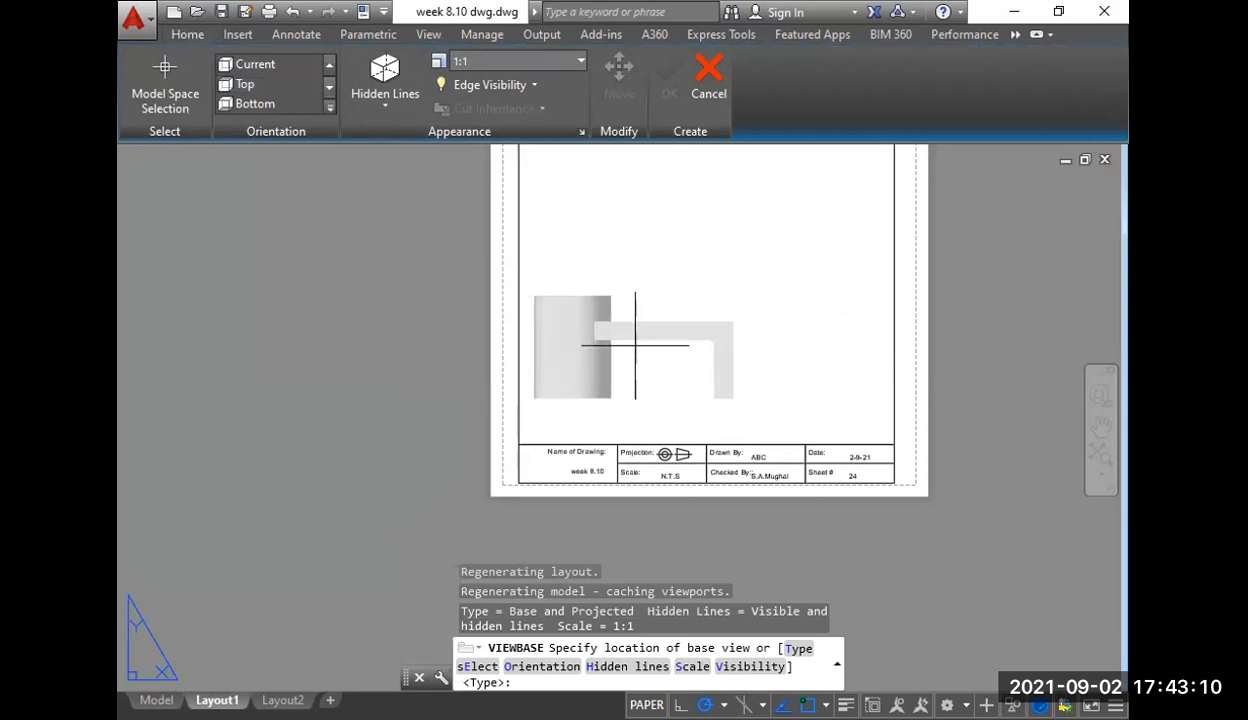
{"action": "left_click", "coordinate": [647, 297]}
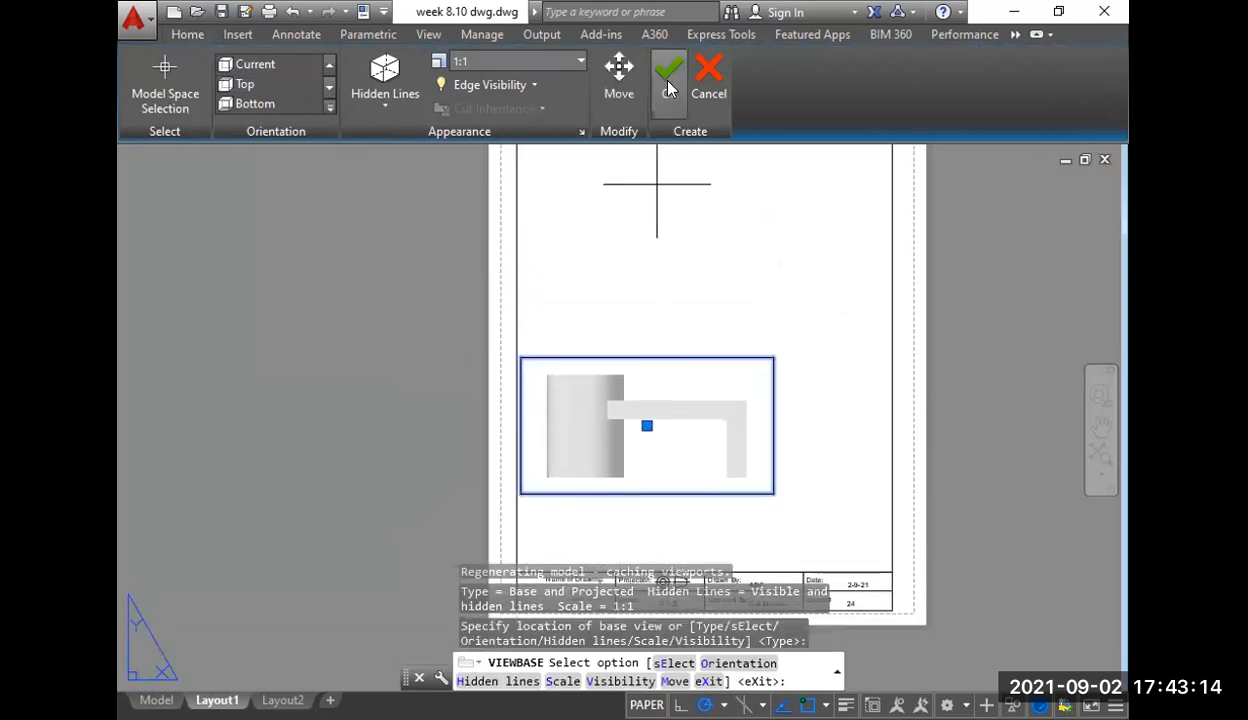
{"action": "left_click", "coordinate": [669, 80]}
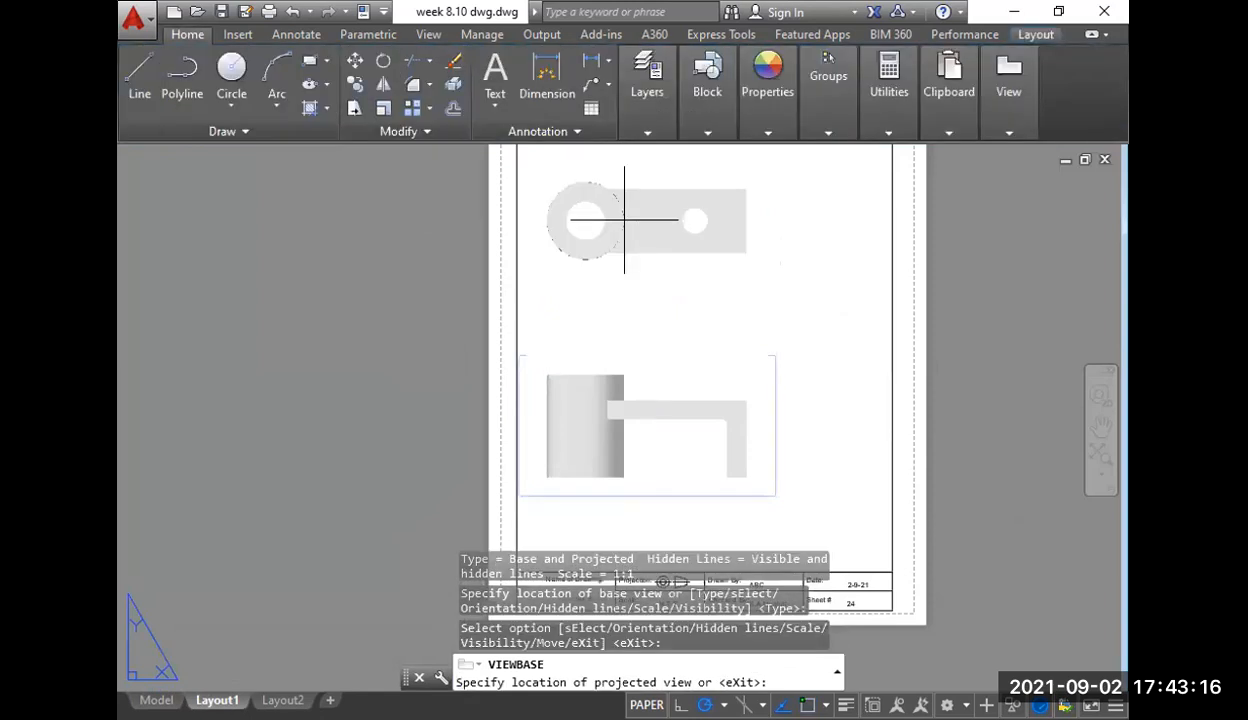
- Project a top view above the front view, an isometric view diagonally above it, and a side view to its right, then finish
{"action": "left_click", "coordinate": [624, 219]}
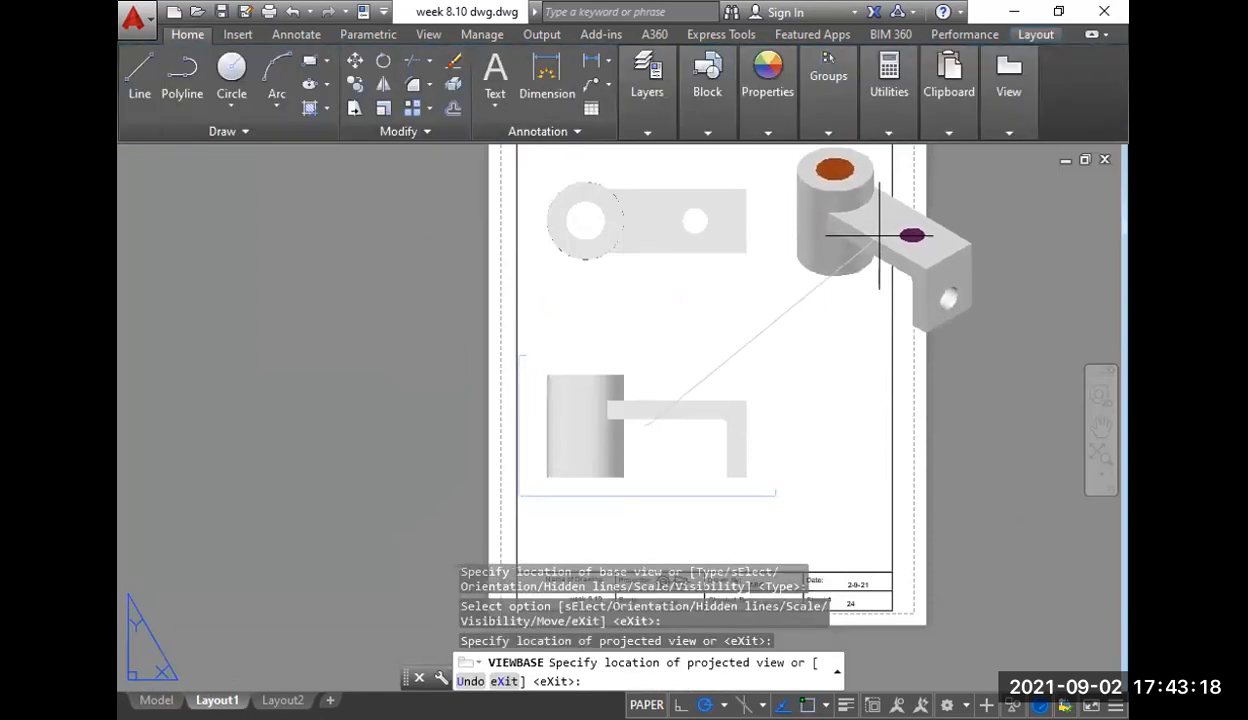
{"action": "left_click", "coordinate": [879, 236]}
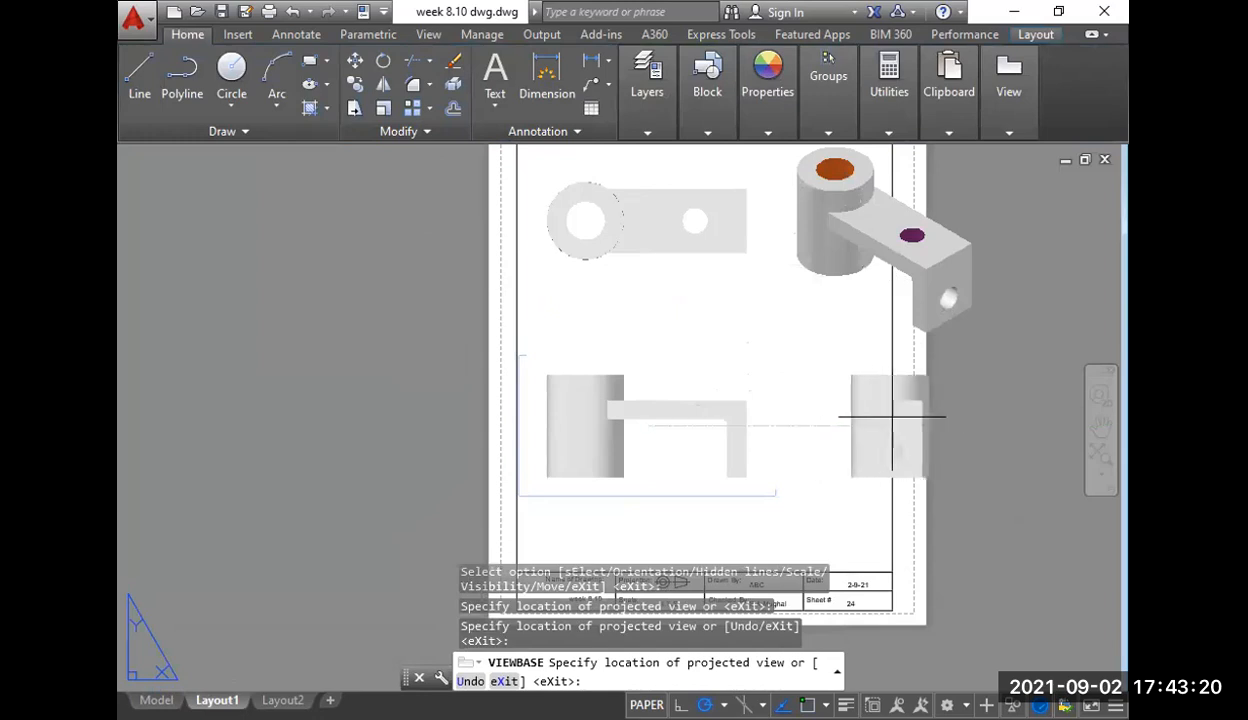
{"action": "left_click", "coordinate": [889, 418]}
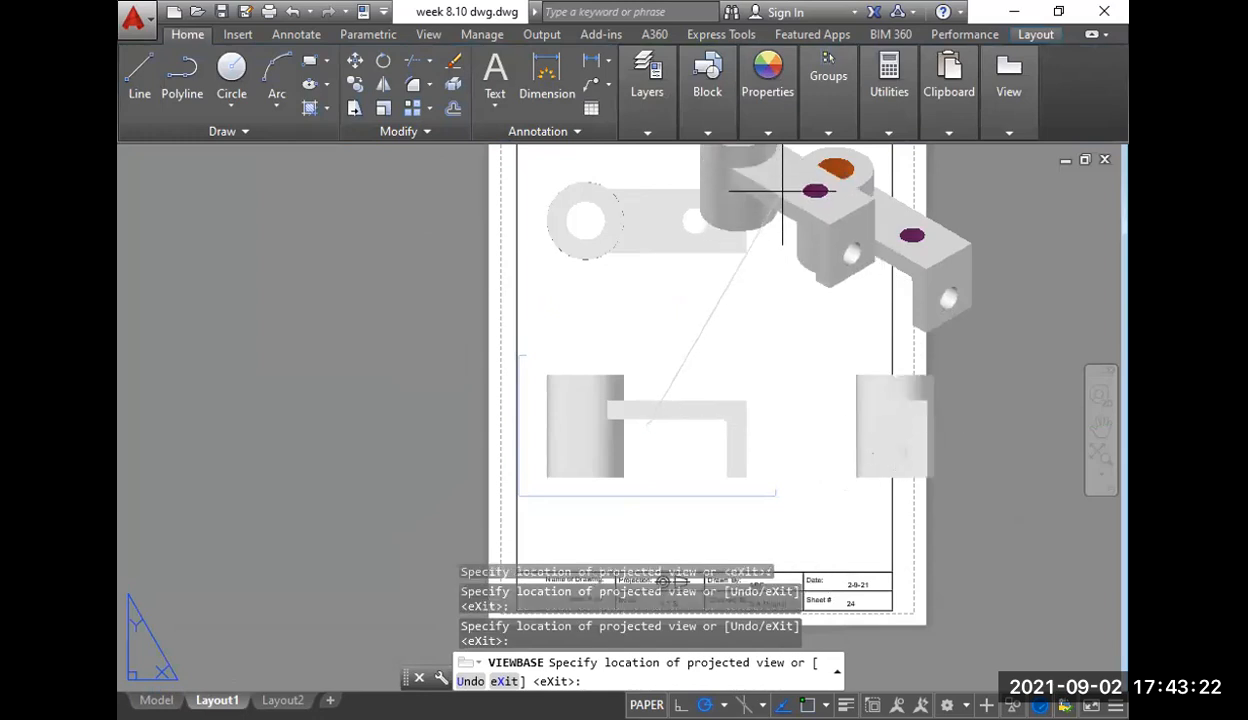
{"action": "middle_click_drag", "start_coordinate": [688, 337], "coordinate": [432, 341]}
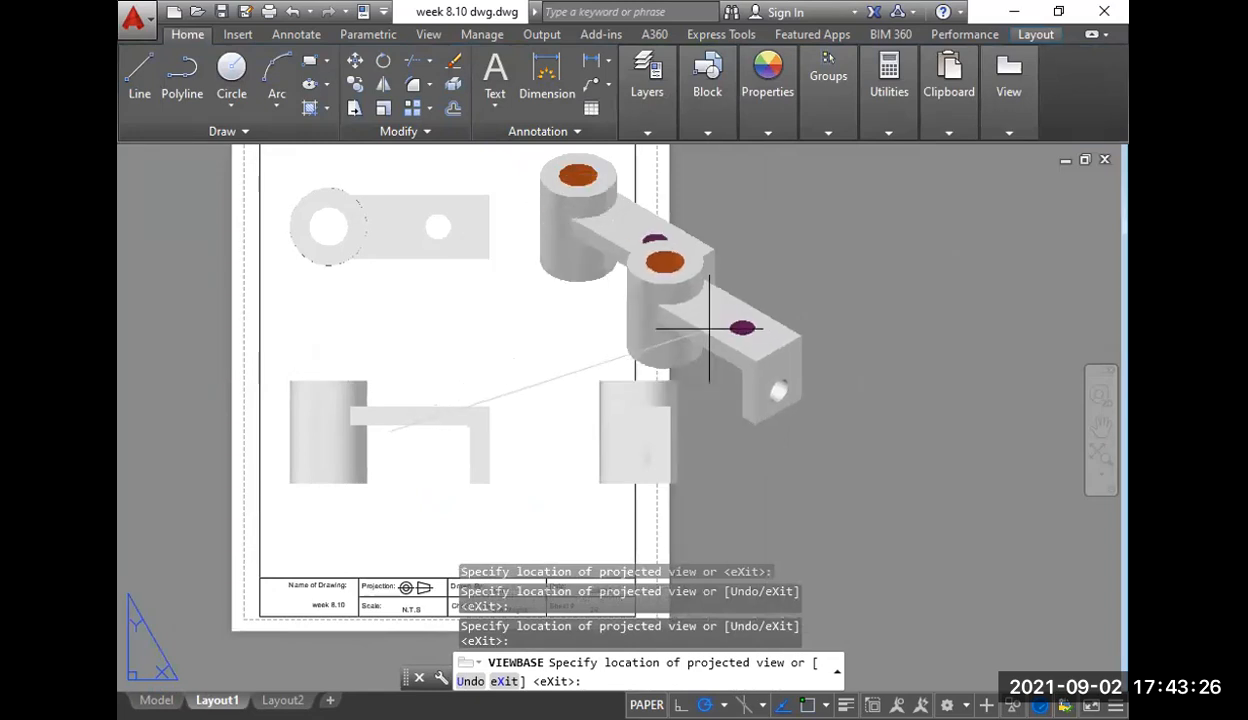
{"action": "right_click", "coordinate": [790, 338]}
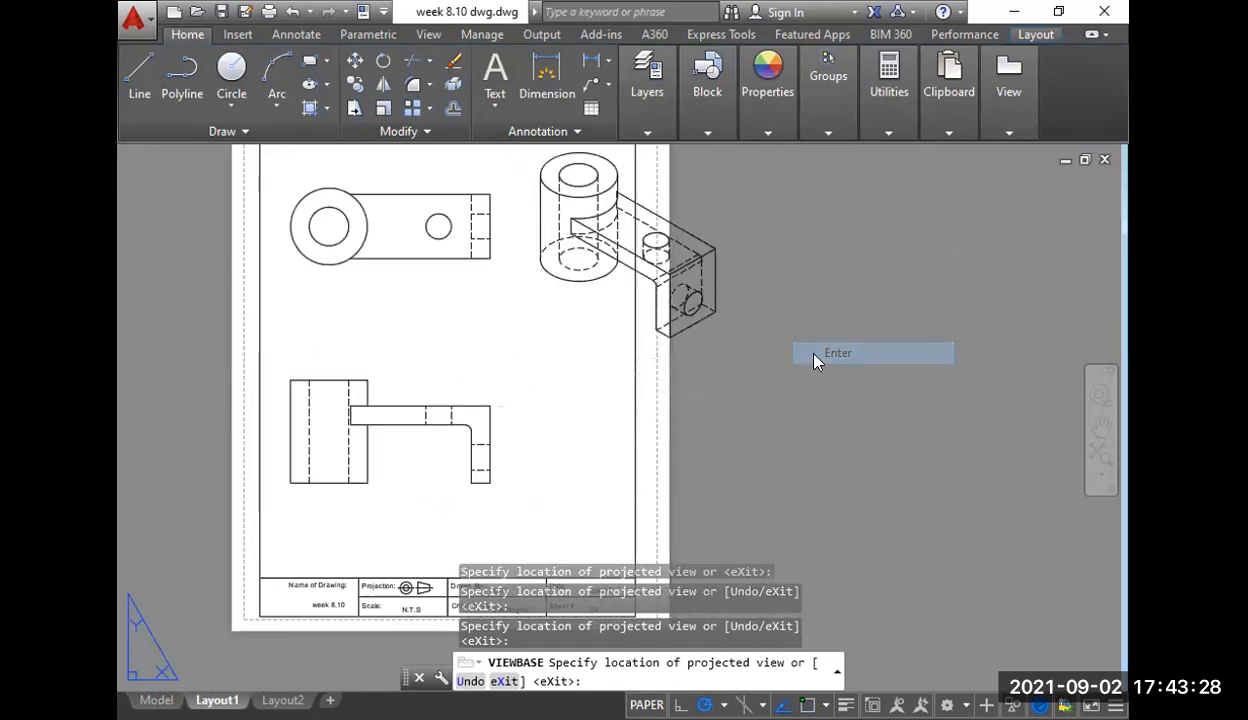
{"action": "left_click", "coordinate": [812, 352]}
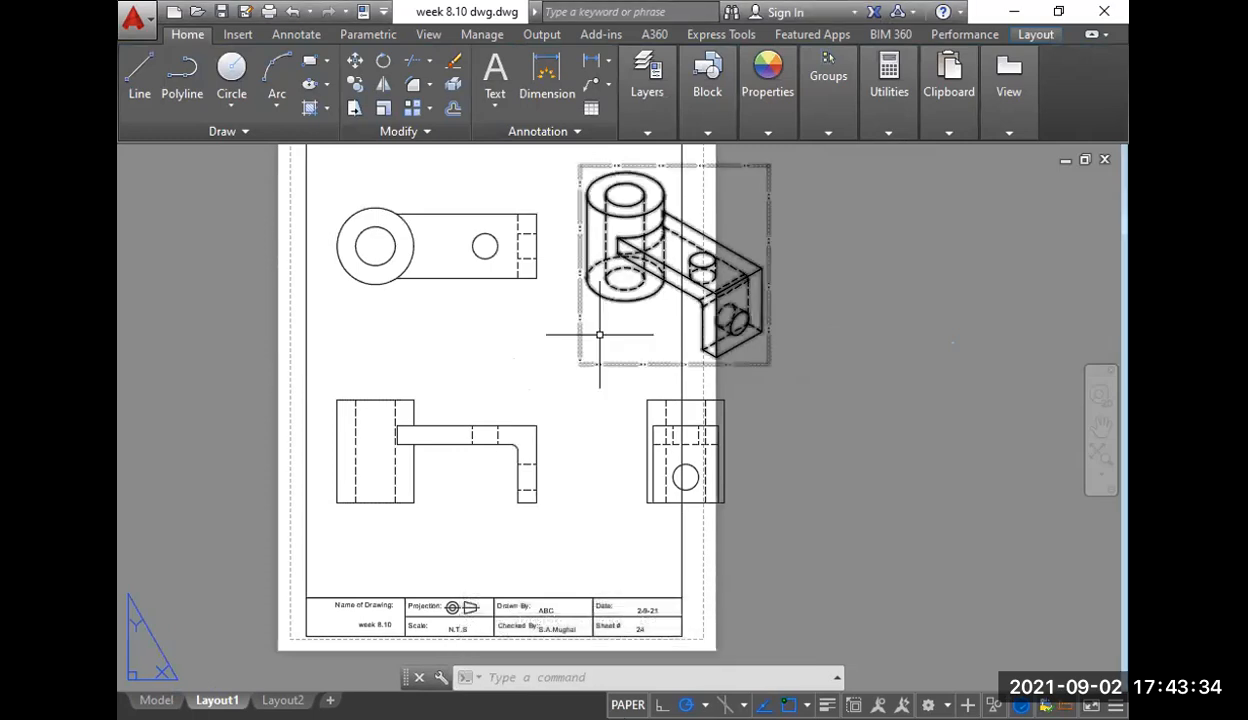
- Set the scale of the projected top view to 1:2
{"action": "scroll", "coordinate": [615, 335], "scroll_direction": "down", "scroll_amount": 2}
{"action": "scroll", "coordinate": [554, 368], "scroll_direction": "up", "scroll_amount": 3}
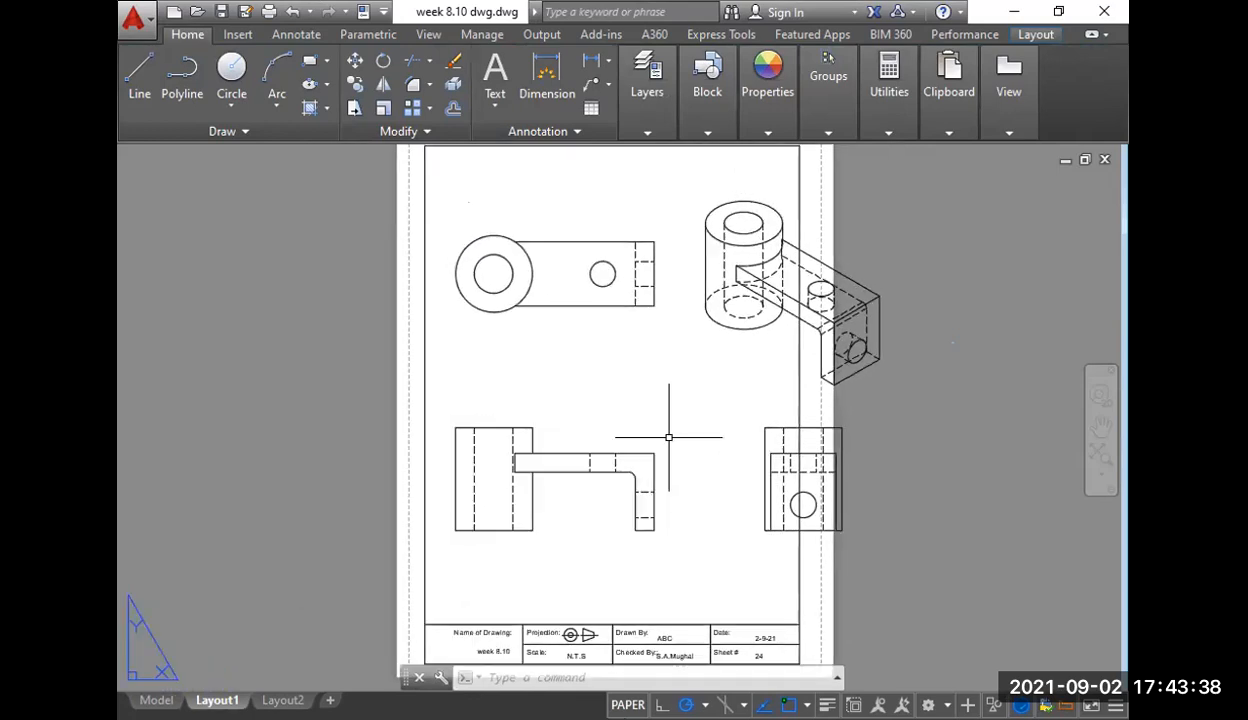
{"action": "left_click", "coordinate": [624, 318]}
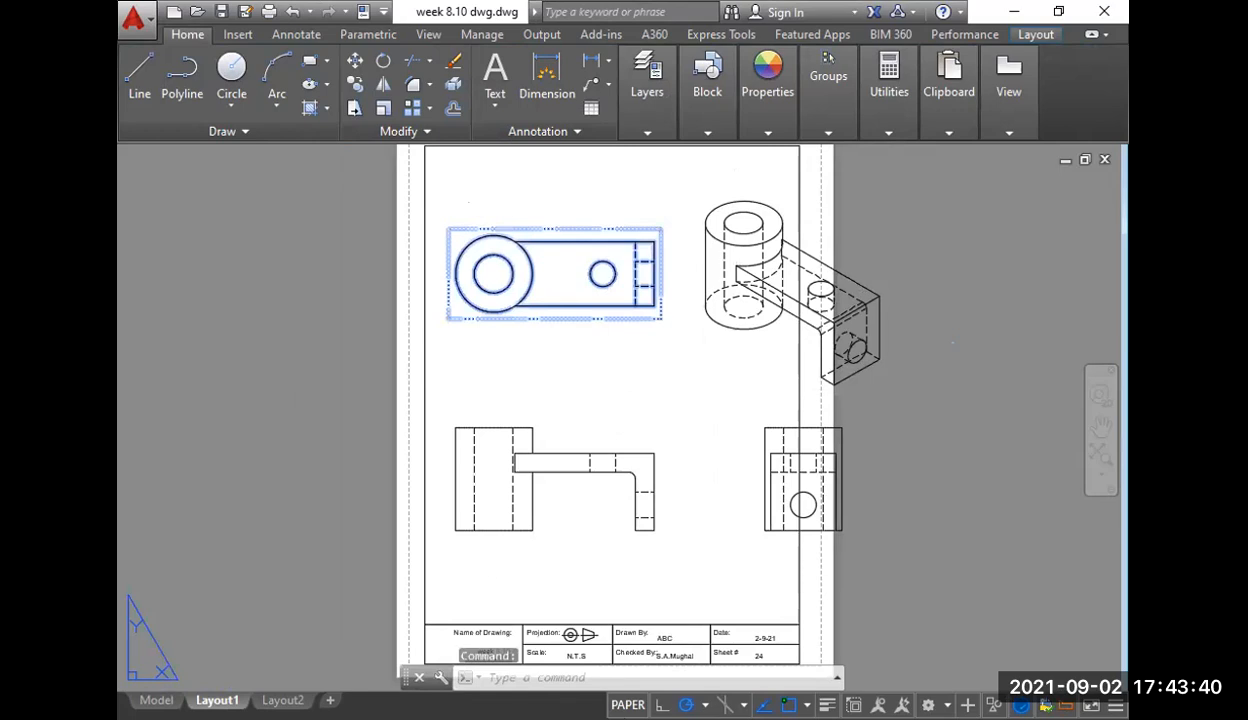
{"action": "double_click", "coordinate": [624, 318]}
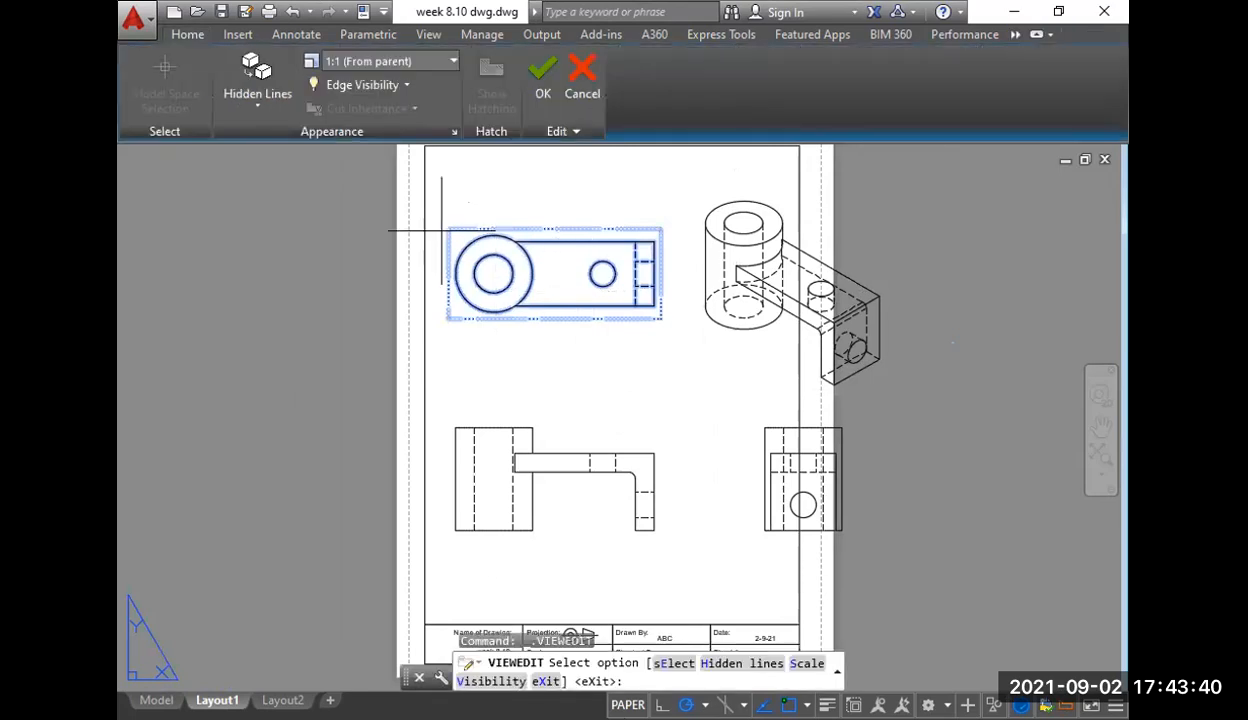
{"action": "left_click", "coordinate": [419, 63]}
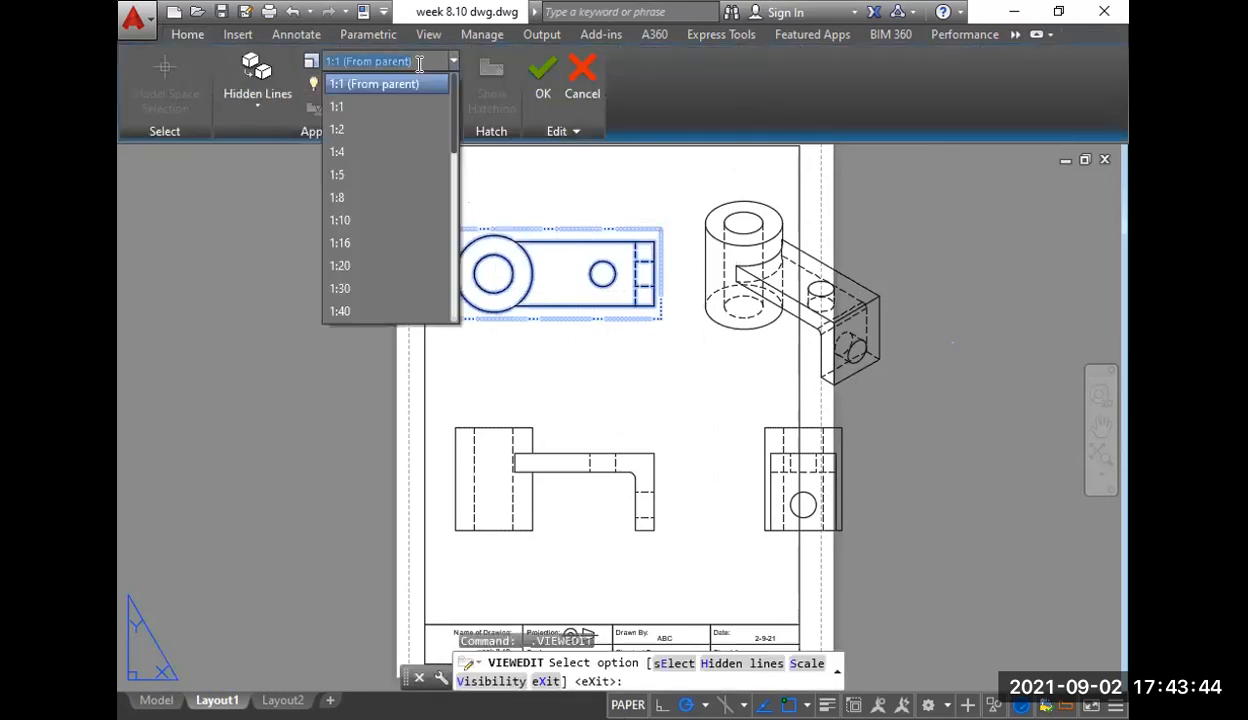
{"action": "left_click", "coordinate": [365, 129]}
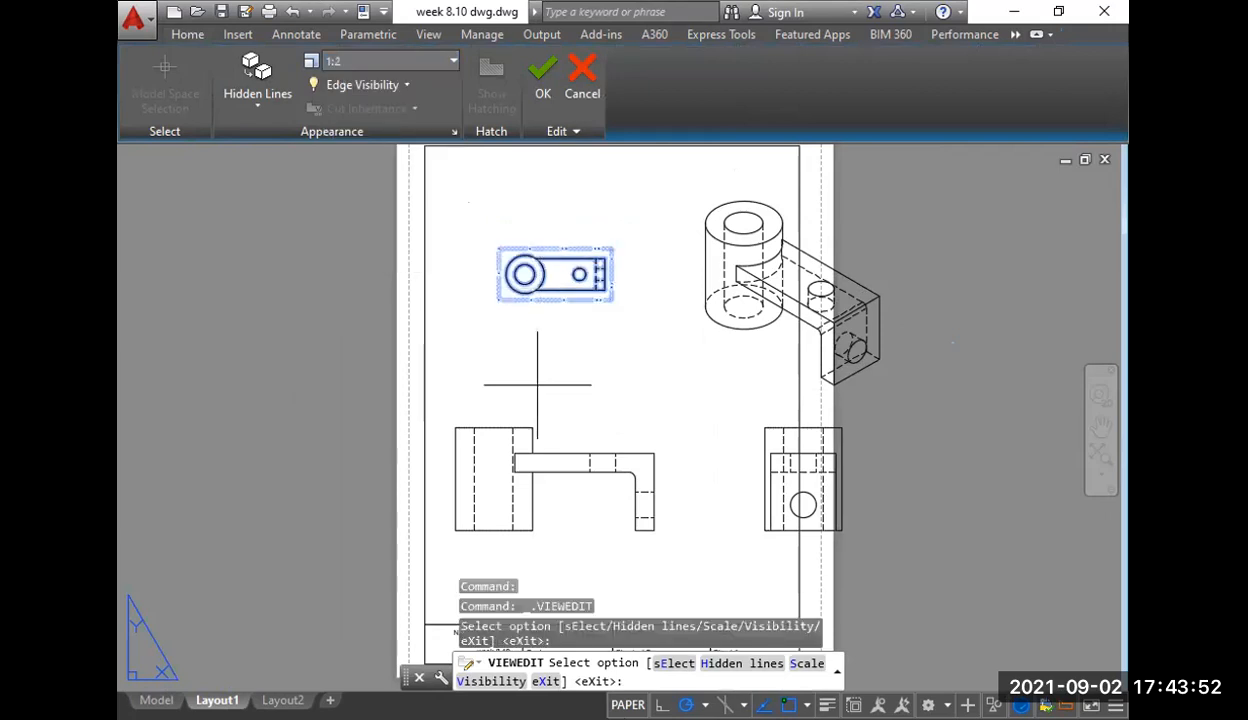
- Set the scale of the front base view to 1:2, together with its dependent side and isometric views
{"action": "double_click", "coordinate": [540, 460]}
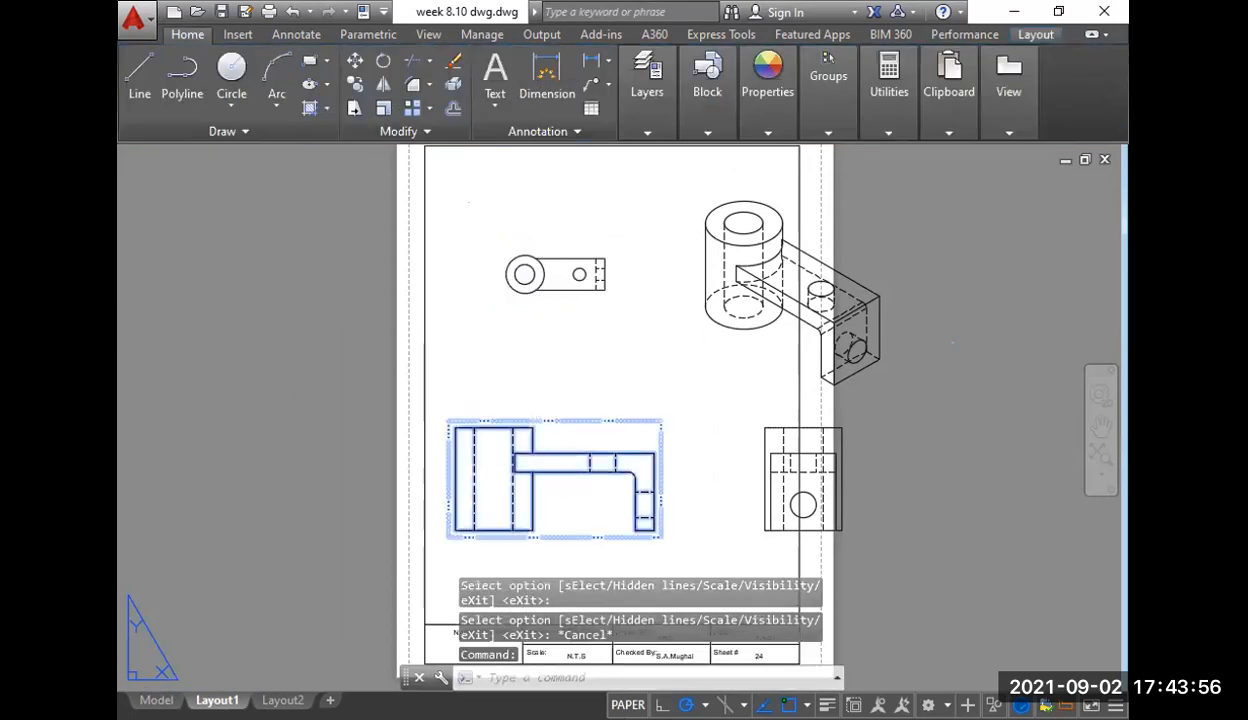
{"action": "left_click", "coordinate": [423, 62]}
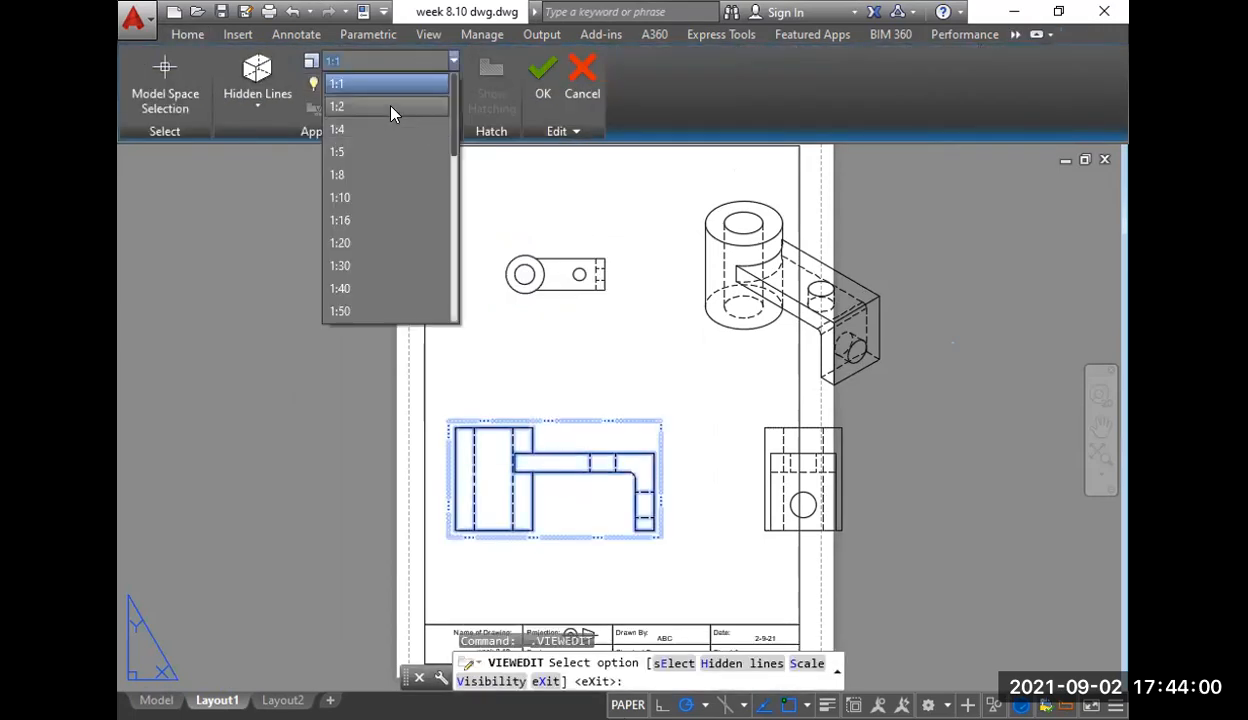
{"action": "left_click", "coordinate": [385, 108]}
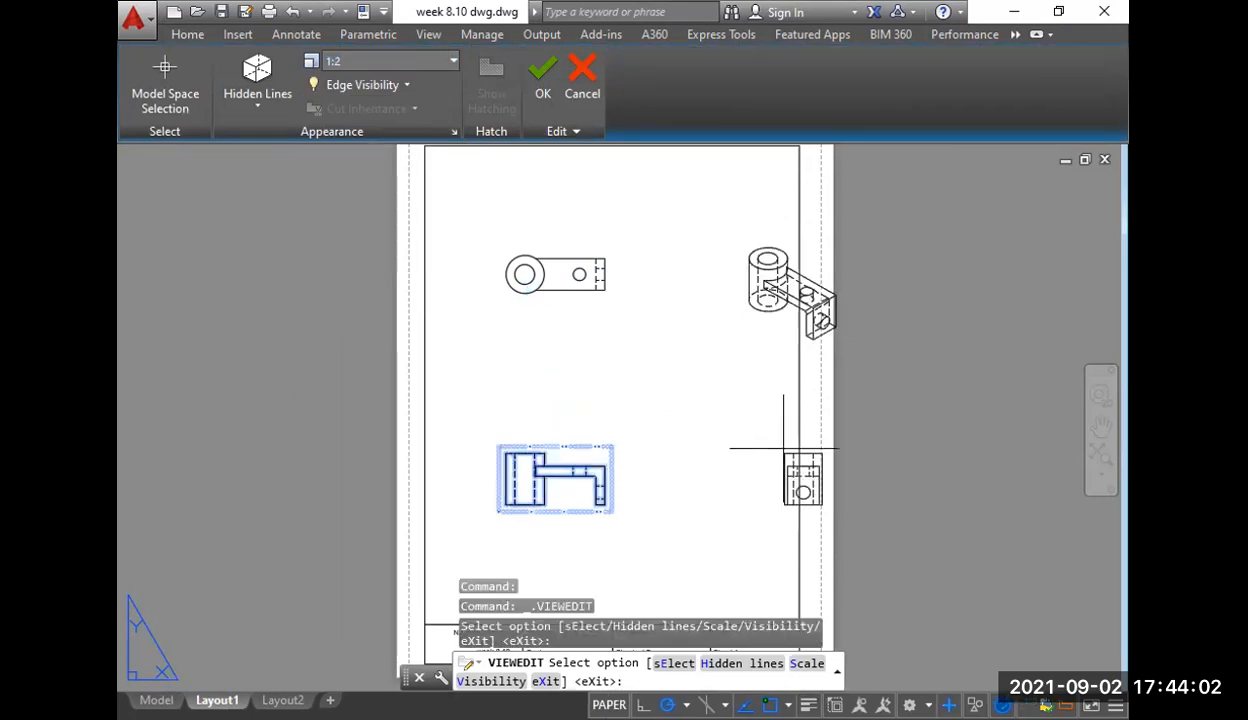
{"action": "middle_click_drag", "start_coordinate": [794, 446], "coordinate": [736, 423]}
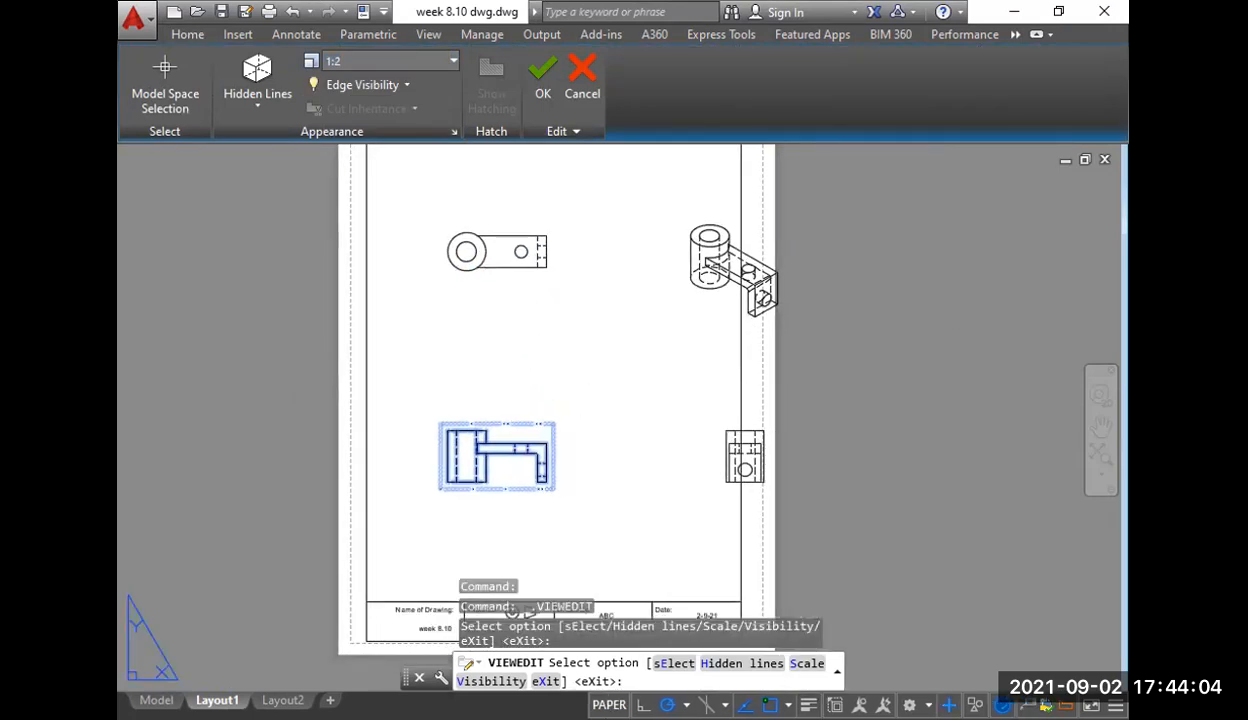
{"action": "left_click", "coordinate": [582, 80]}
- Move the projected side view closer to the front view so it lies inside the sheet border
{"action": "left_click", "coordinate": [650, 397]}
{"action": "left_click", "coordinate": [777, 490]}
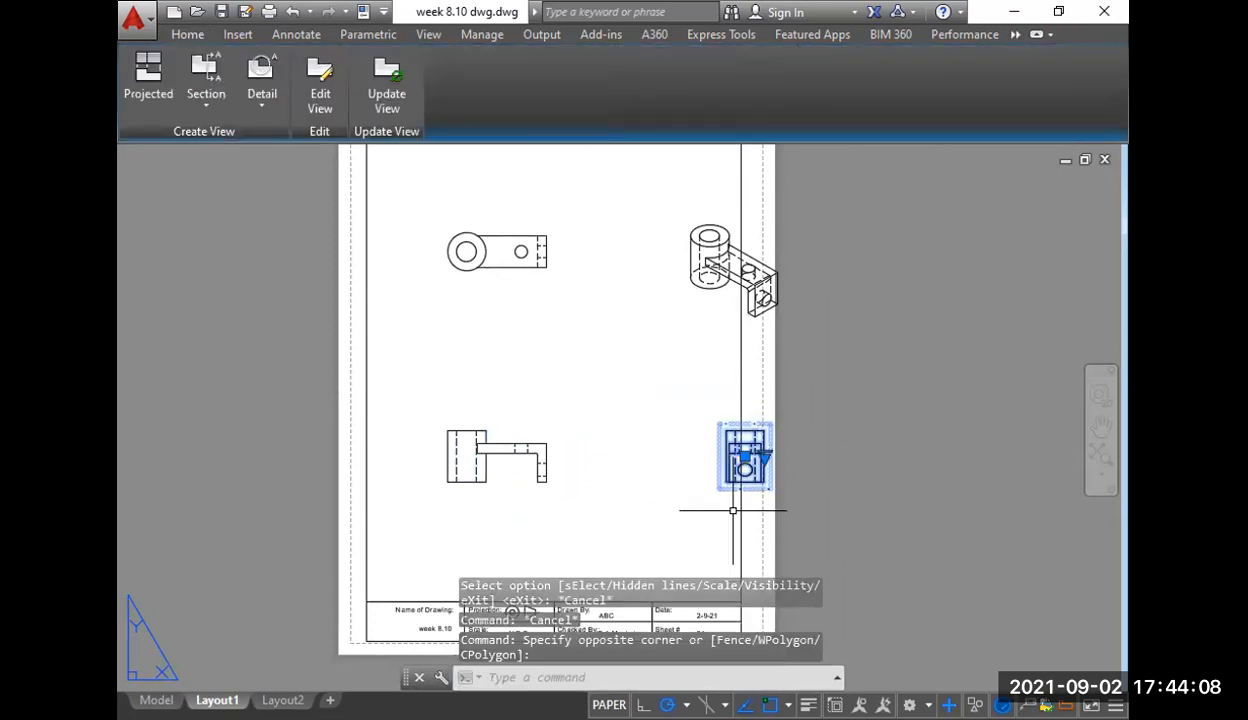
{"action": "type", "text": "m"}
{"action": "key", "text": "Return"}
{"action": "left_click", "coordinate": [647, 459]}
{"action": "left_click", "coordinate": [544, 375]}
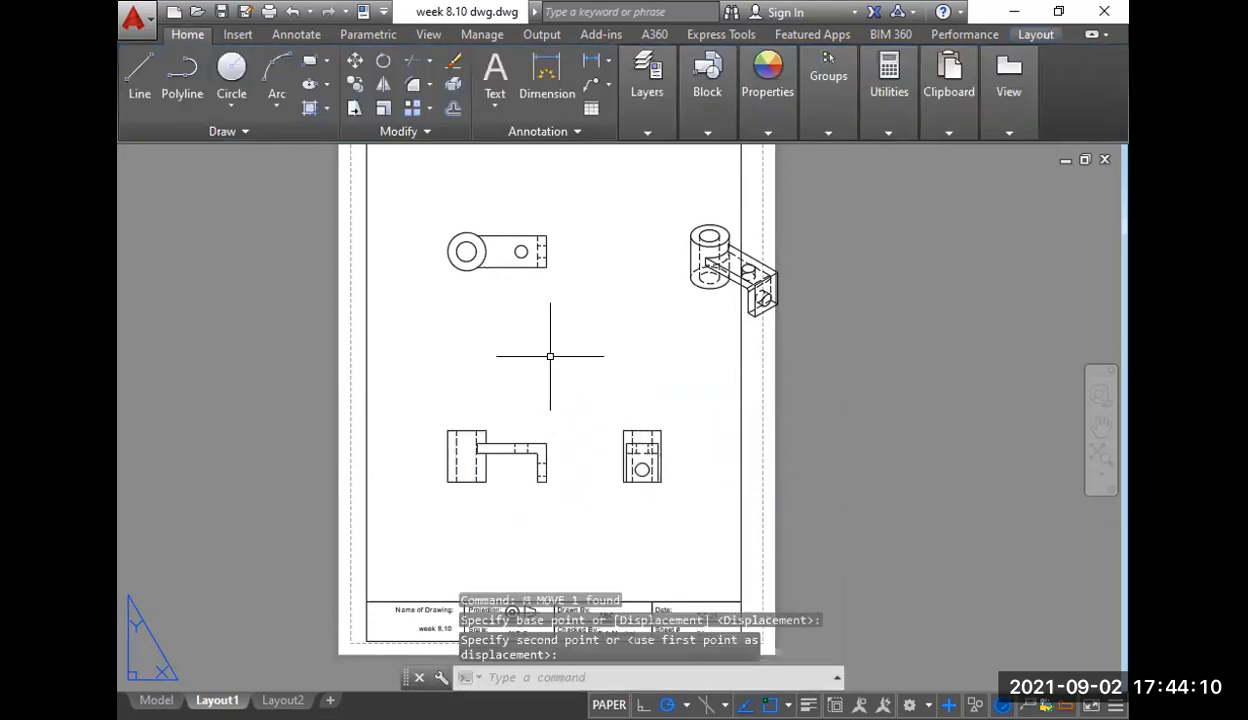
- Move the front and side views together straight up, closer to the top view
{"action": "left_click", "coordinate": [670, 492]}
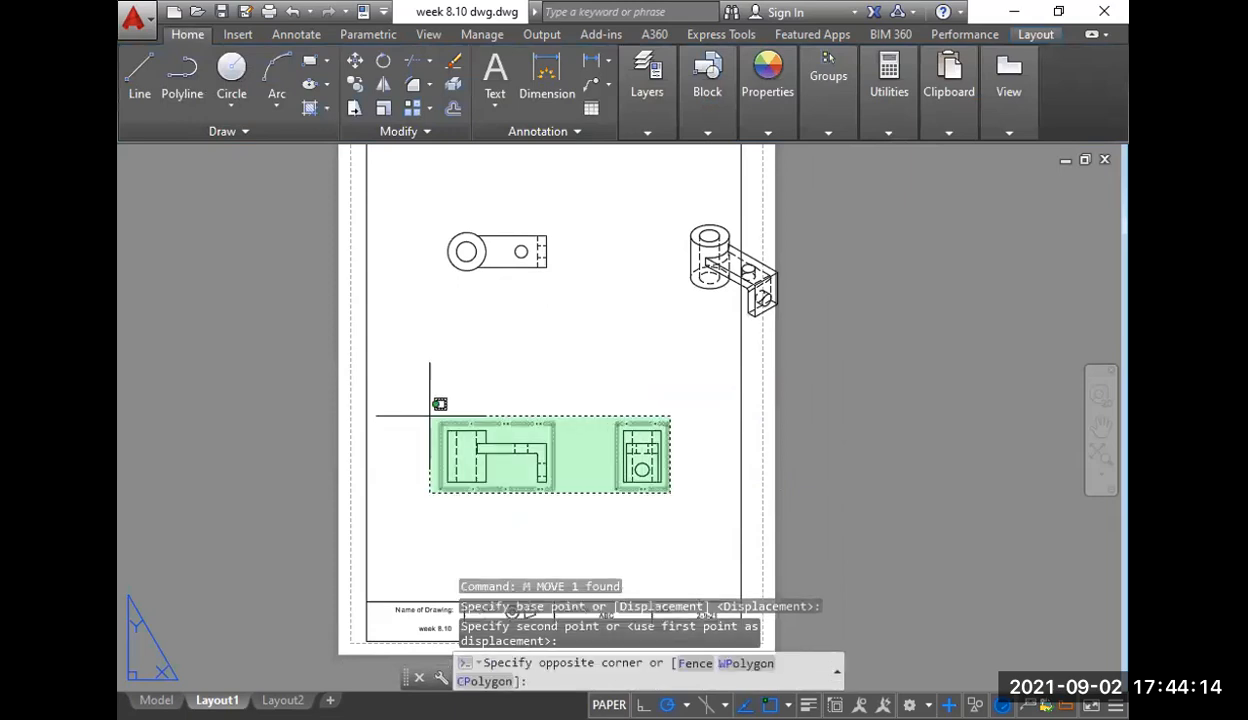
{"action": "left_click", "coordinate": [430, 415]}
{"action": "type", "text": "m"}
{"action": "key", "text": "Return"}
{"action": "left_click", "coordinate": [560, 440]}
{"action": "left_click", "coordinate": [560, 357]}
{"action": "middle_click_drag", "start_coordinate": [633, 270], "coordinate": [543, 270]}
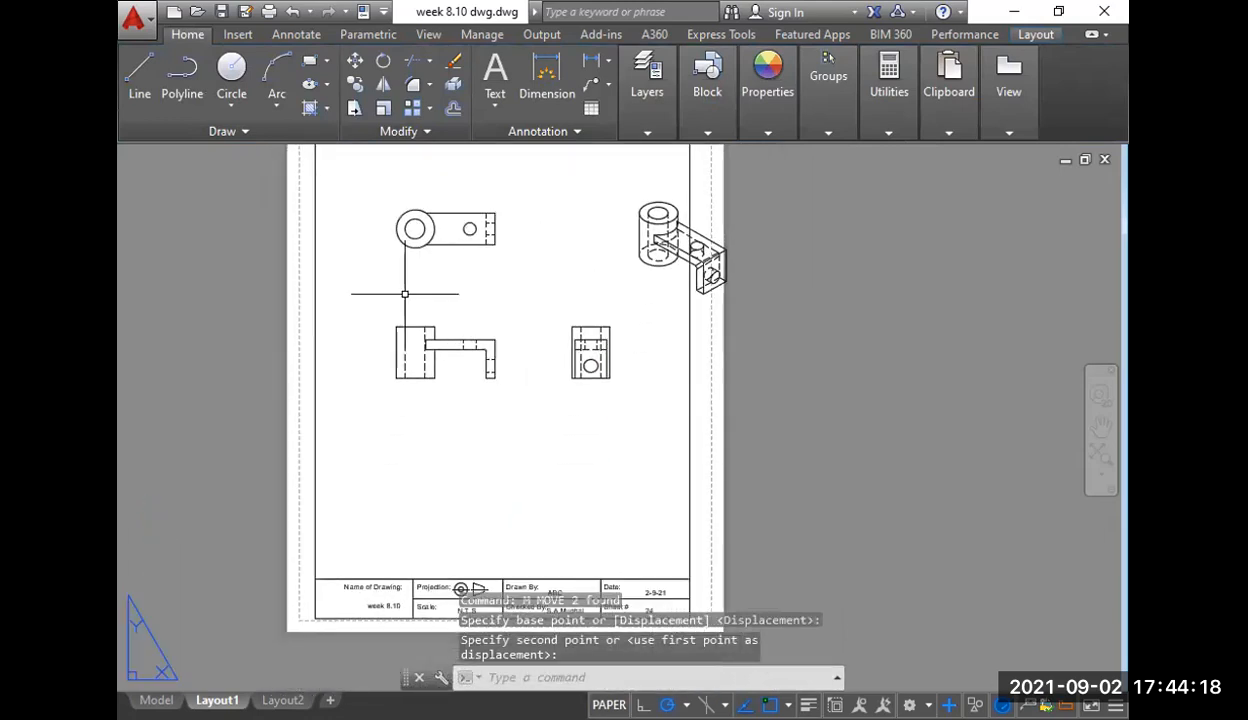
- Move the front and side views together slightly back down to widen the gap below the top view
{"action": "left_click", "coordinate": [382, 290]}
{"action": "left_click", "coordinate": [620, 407]}
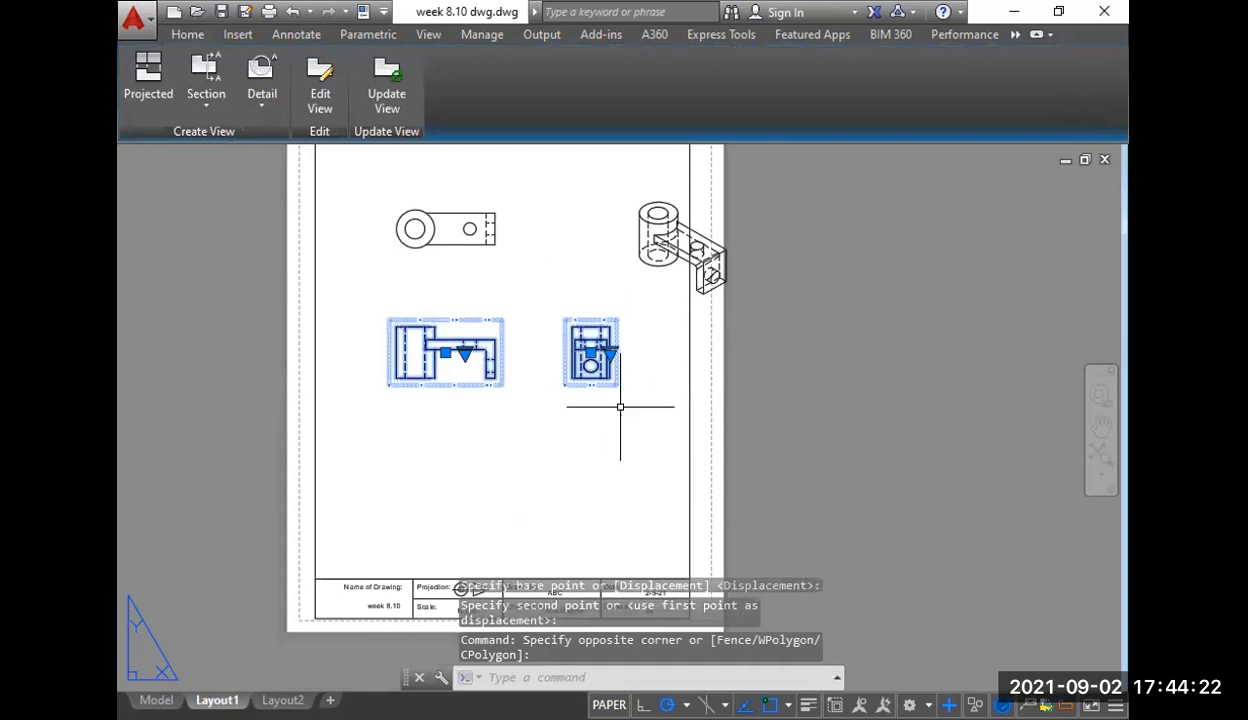
{"action": "type", "text": "m"}
{"action": "key", "text": "Return"}
{"action": "left_click", "coordinate": [620, 407]}
{"action": "left_click", "coordinate": [620, 455]}
{"action": "middle_click_drag", "start_coordinate": [558, 325], "coordinate": [514, 436]}
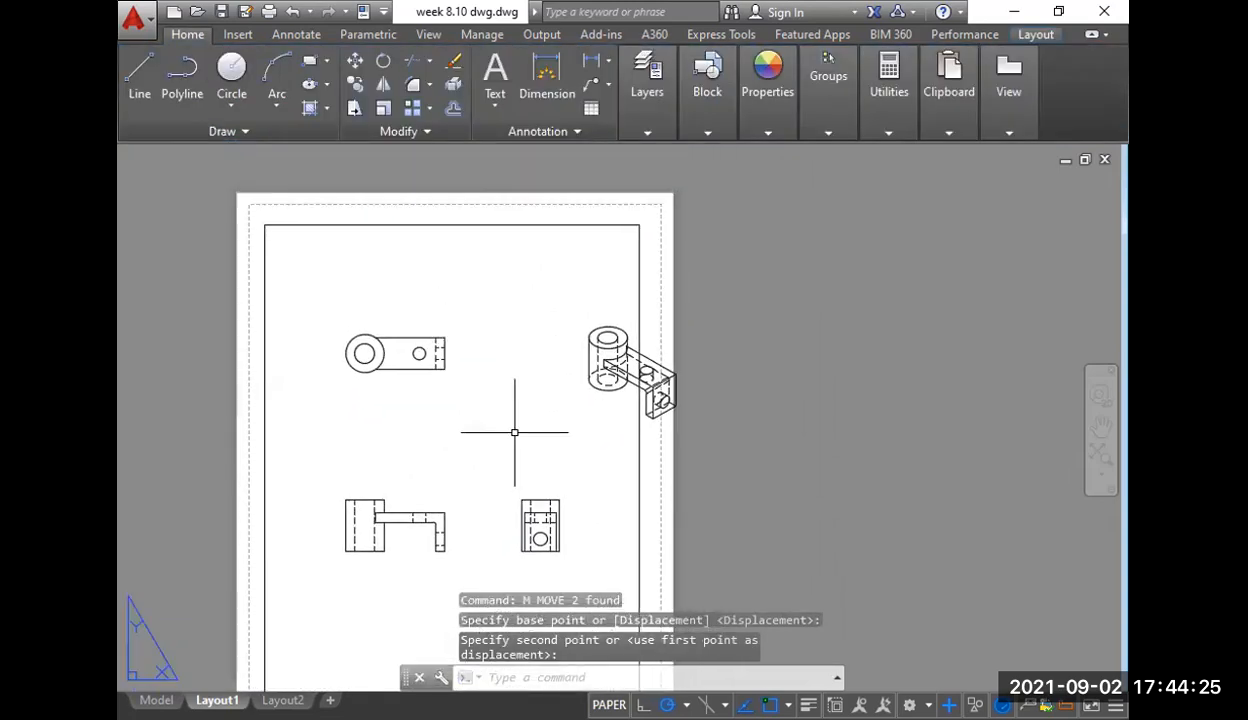
- Delete the projected isometric view that overlaps the sheet border
{"action": "left_click", "coordinate": [607, 345]}
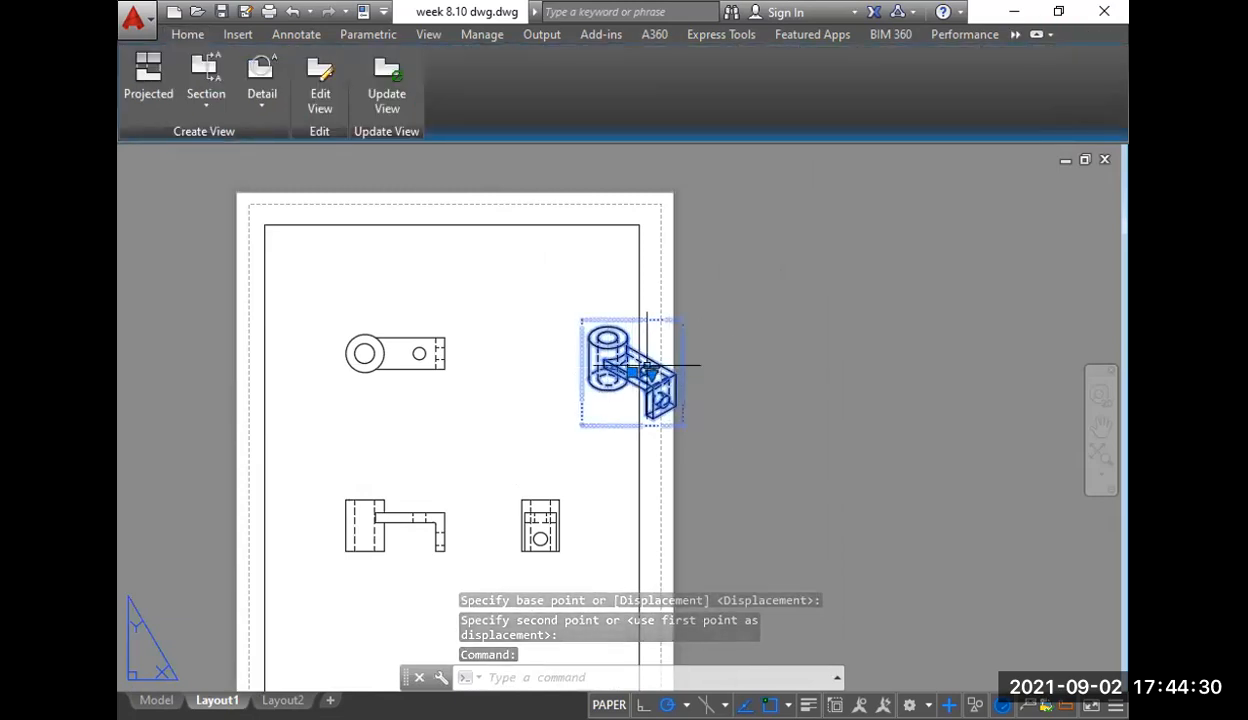
{"action": "key", "text": "Escape"}
{"action": "key", "text": "Escape"}
{"action": "left_click", "coordinate": [551, 301]}
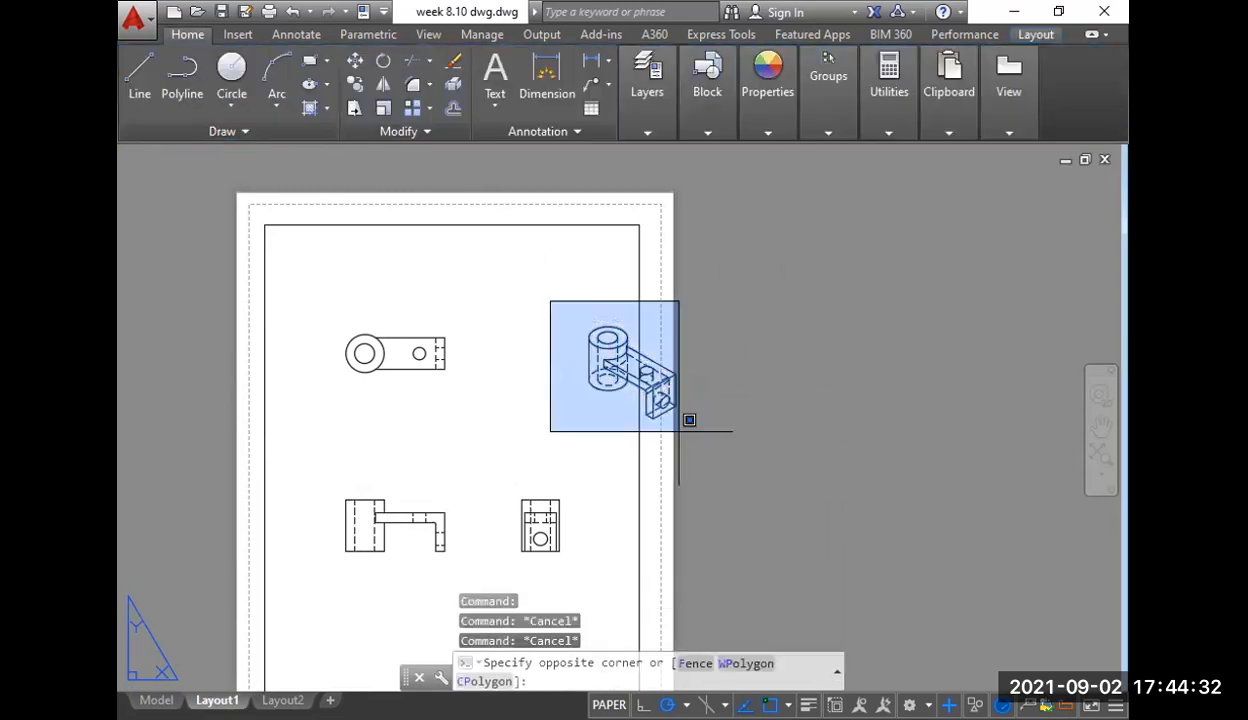
{"action": "key", "text": "Escape"}
{"action": "left_click", "coordinate": [652, 390]}
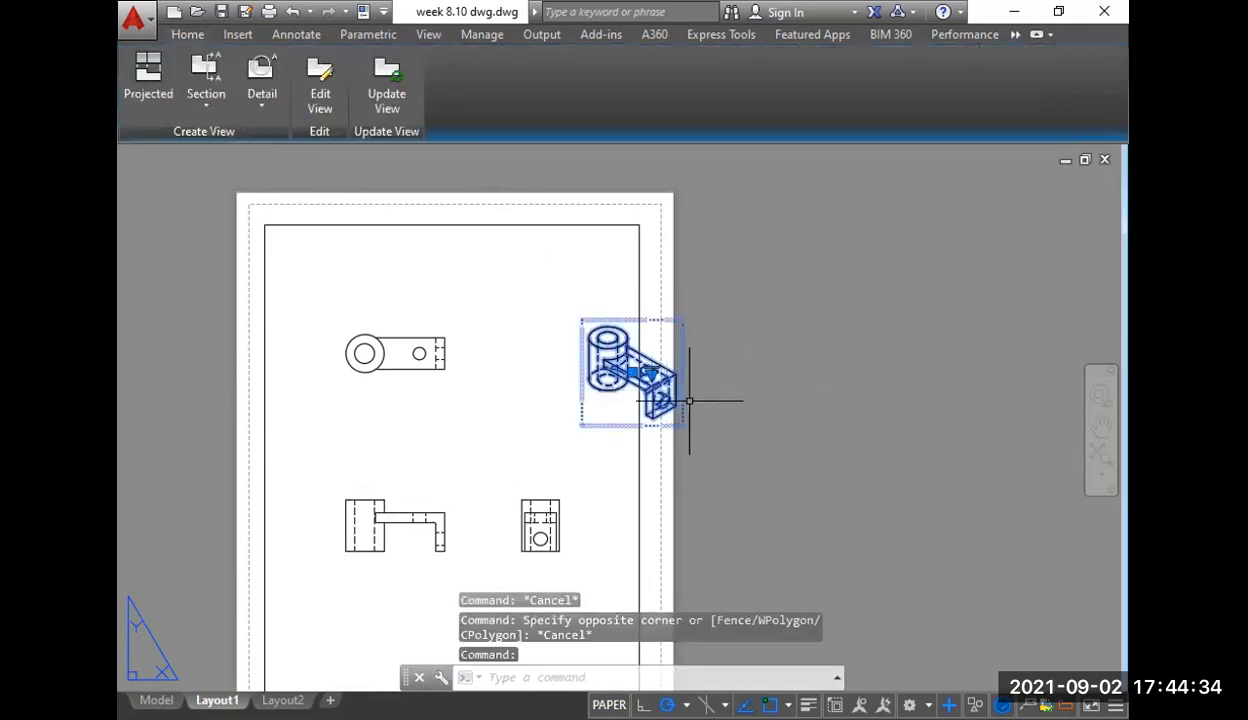
{"action": "key", "text": "Delete"}
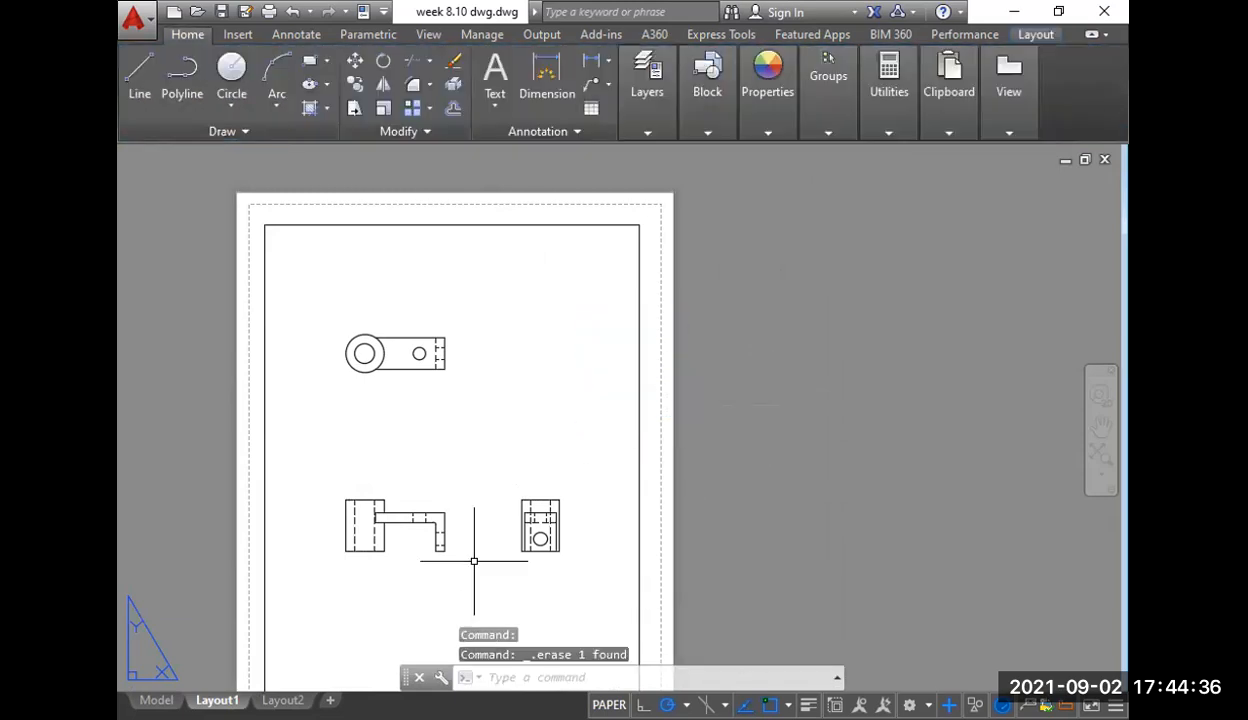
- Copy the large viewport frame on the sheet, paste it on the empty area beside the sheet, and activate the copy's model space
{"action": "scroll", "coordinate": [591, 415], "scroll_direction": "down", "scroll_amount": 2}
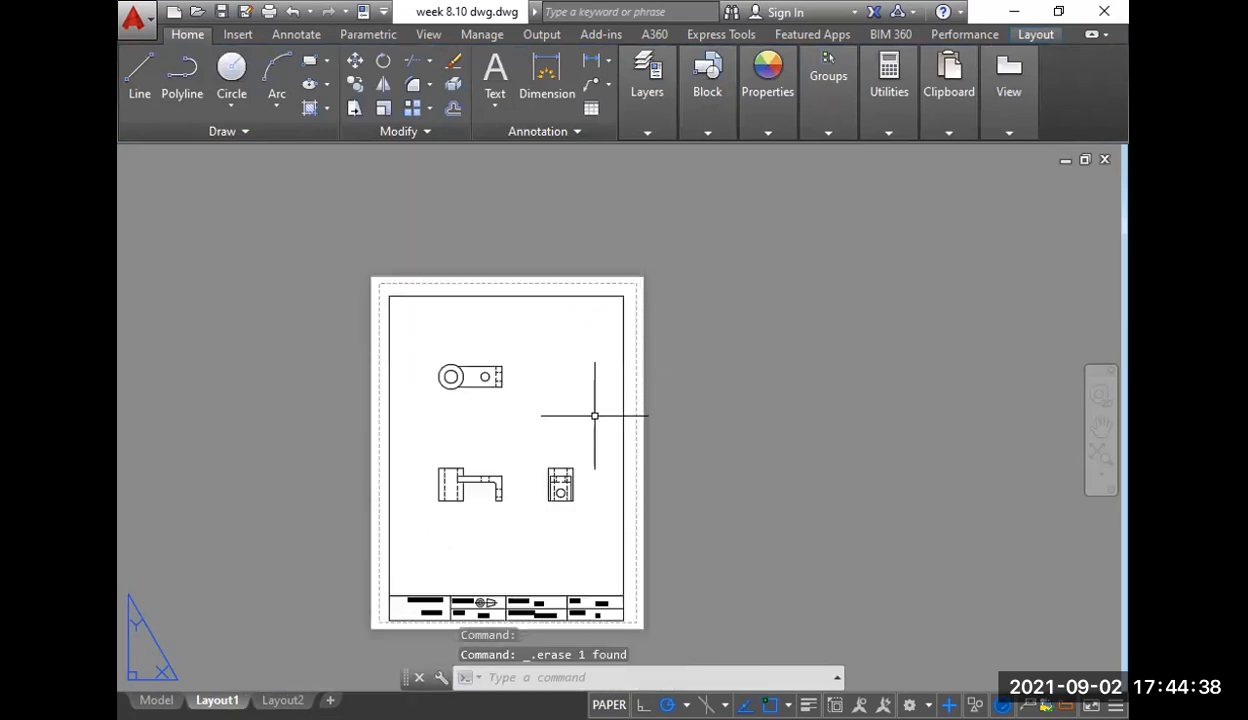
{"action": "left_click", "coordinate": [623, 408]}
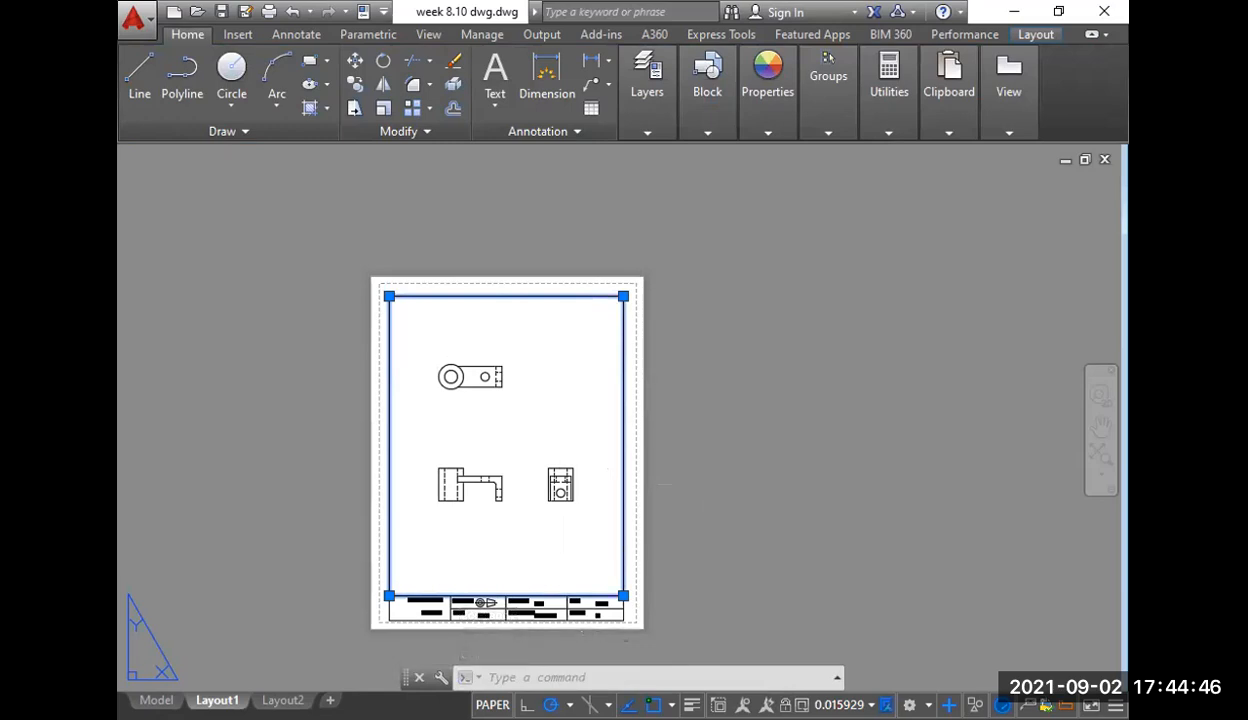
{"action": "key", "text": "ctrl+c"}
{"action": "key", "text": "Escape"}
{"action": "key", "text": "ctrl+v"}
{"action": "left_click", "coordinate": [753, 569]}
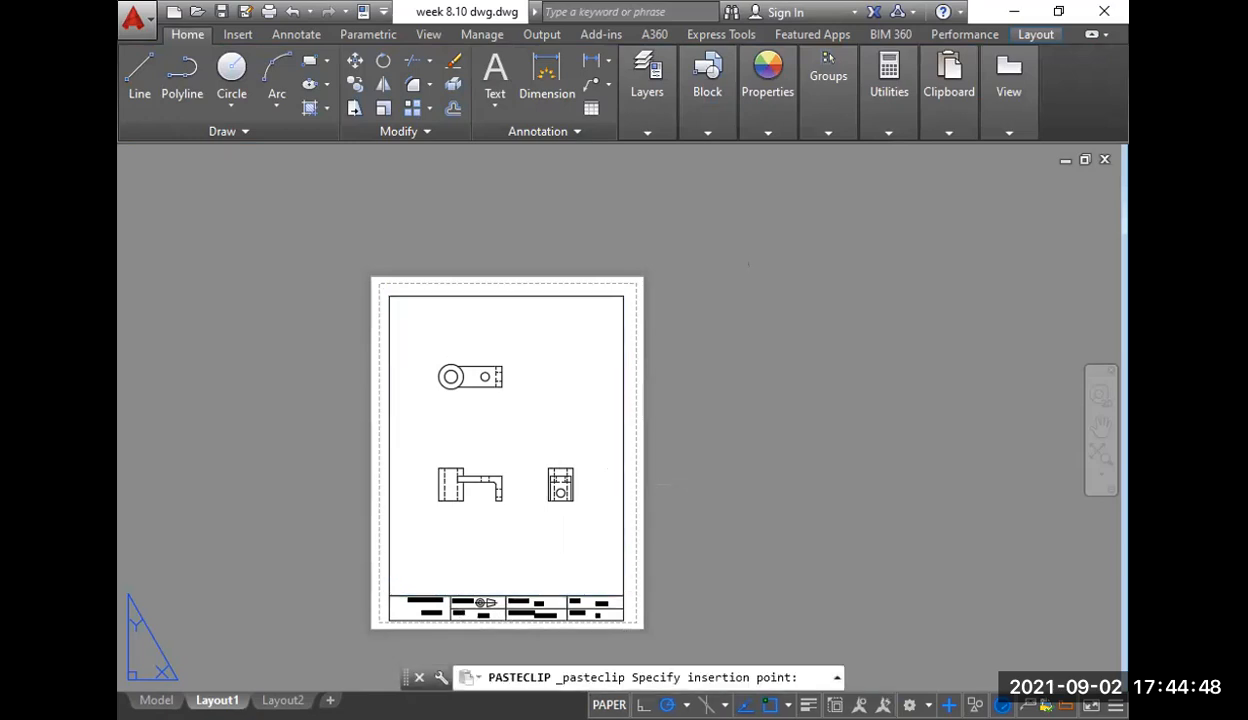
{"action": "double_click", "coordinate": [884, 475]}
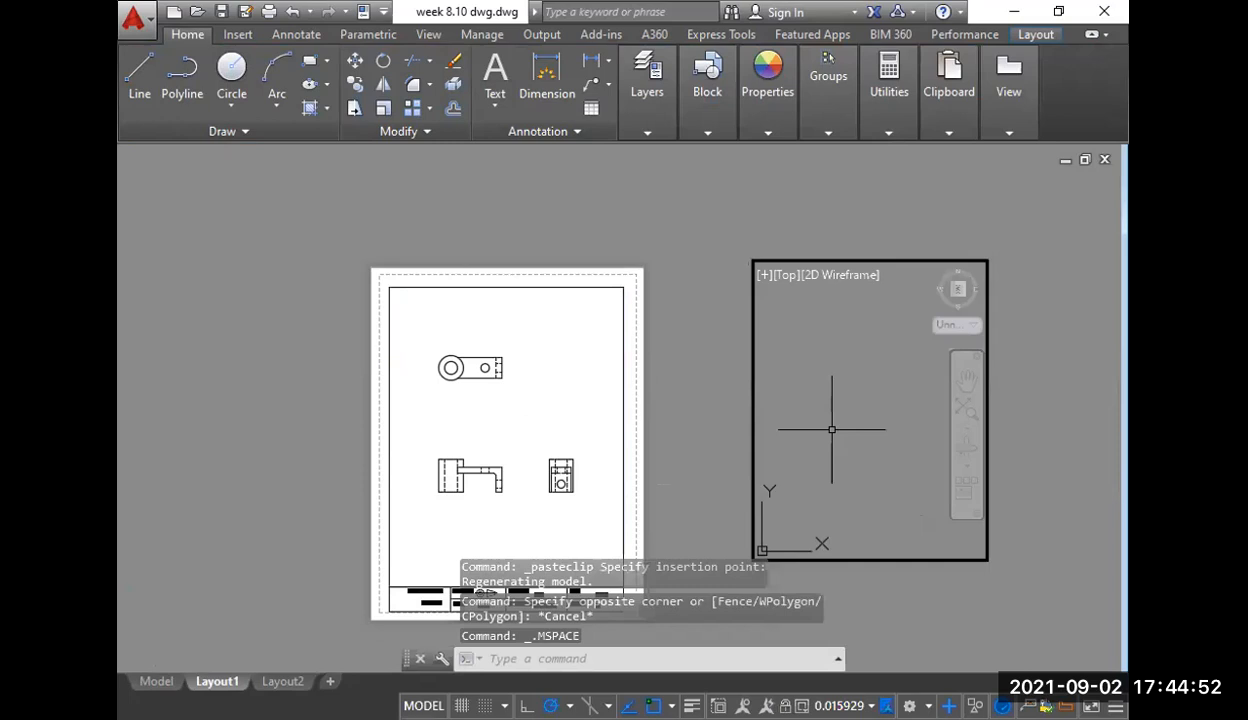
- Set the copied viewport to the SW Isometric view and bring the link arm into its frame
{"action": "scroll", "coordinate": [858, 403], "scroll_direction": "down", "scroll_amount": 6}
{"action": "scroll", "coordinate": [858, 403], "scroll_direction": "down", "scroll_amount": 3}
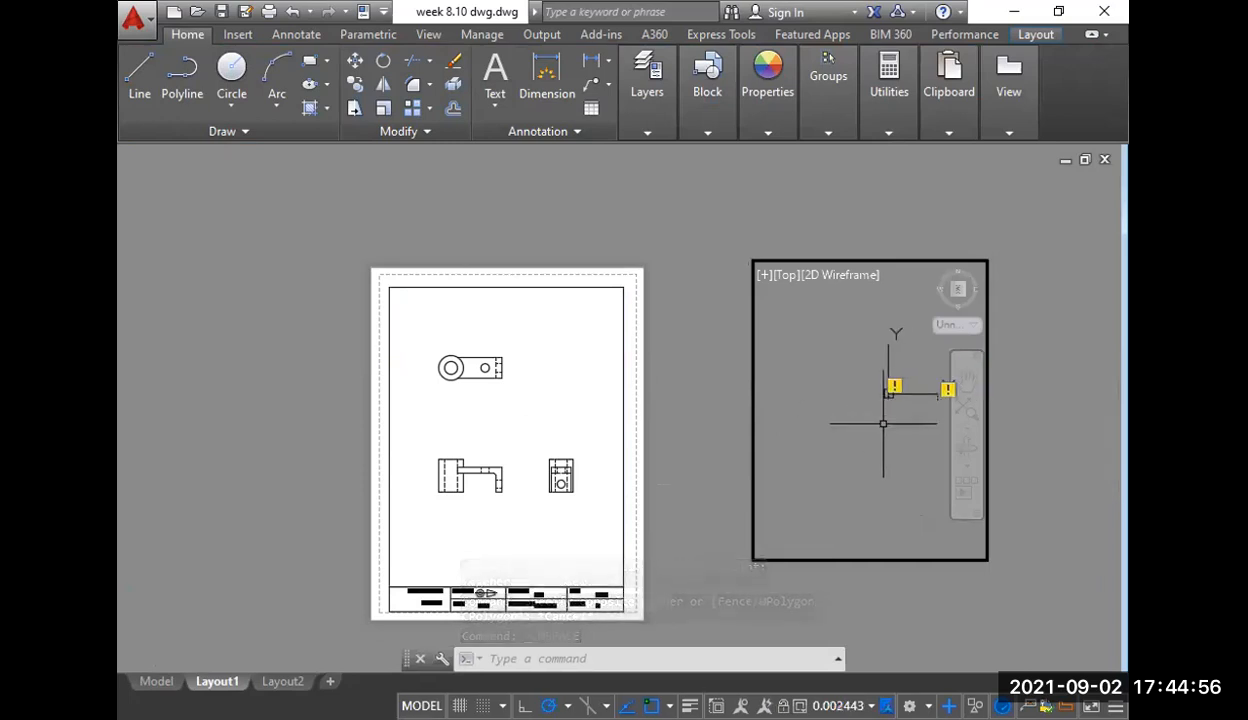
{"action": "left_click", "coordinate": [786, 287]}
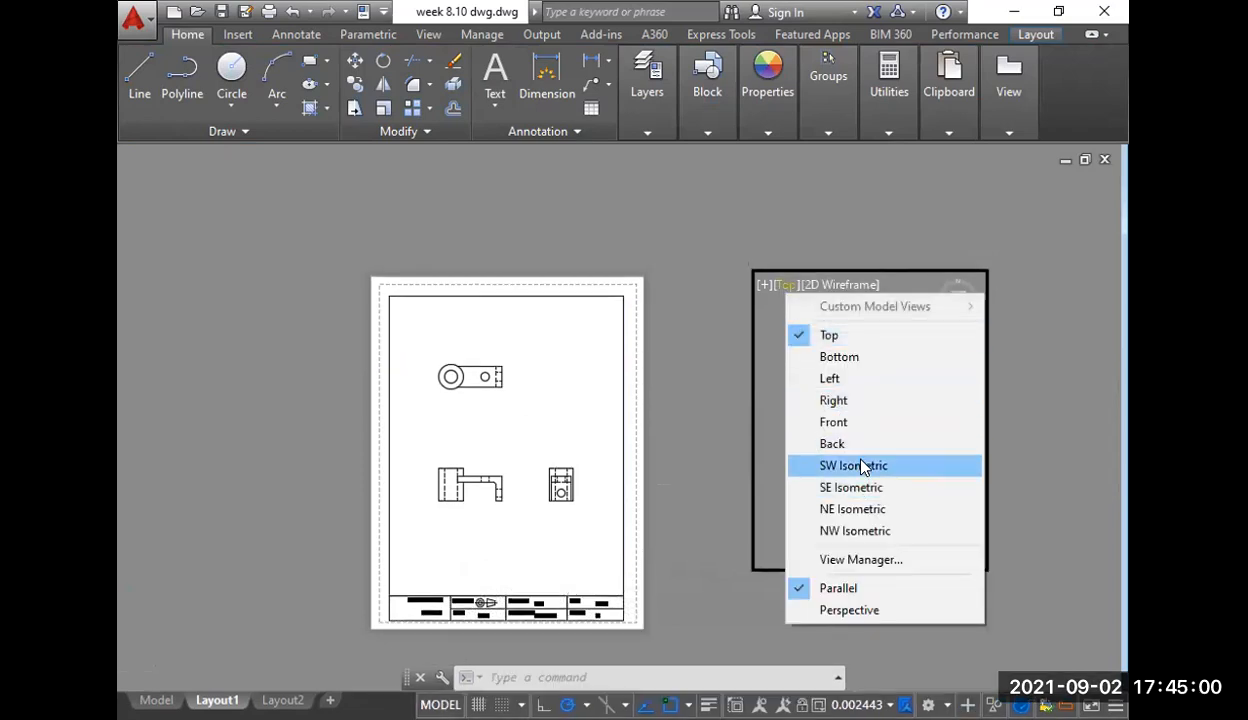
{"action": "left_click", "coordinate": [864, 466]}
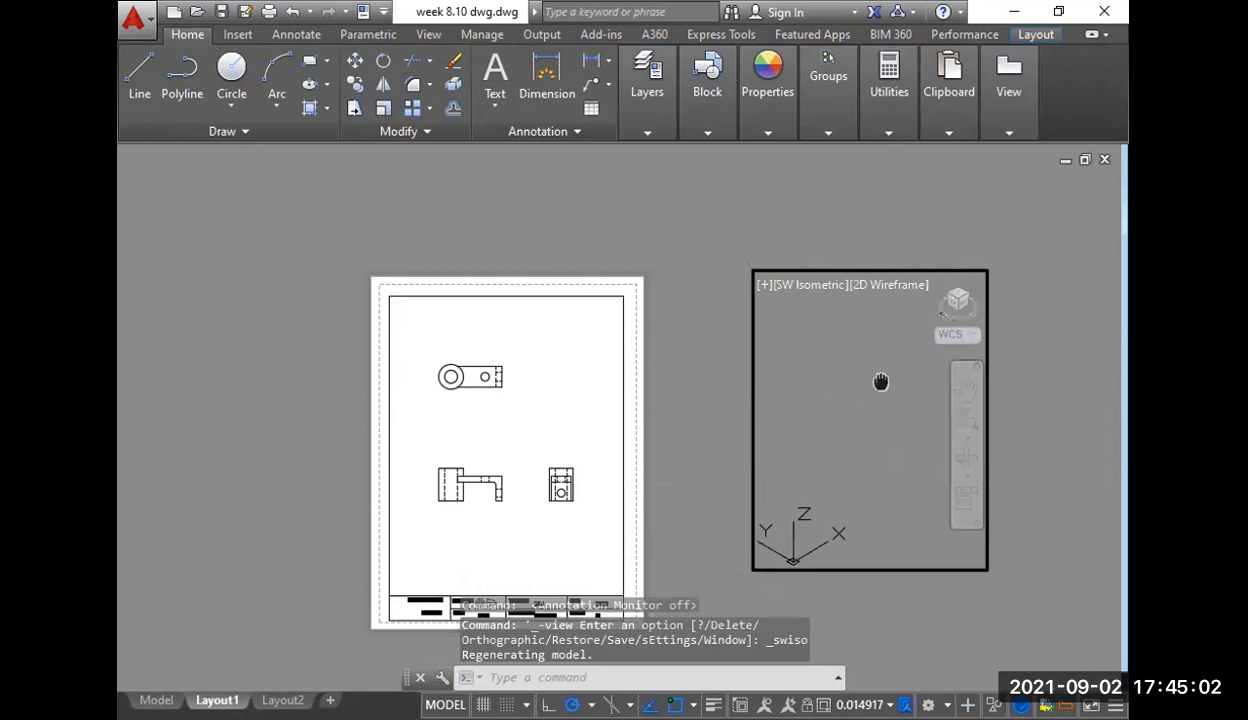
{"action": "scroll", "coordinate": [888, 378], "scroll_direction": "up", "scroll_amount": 15}
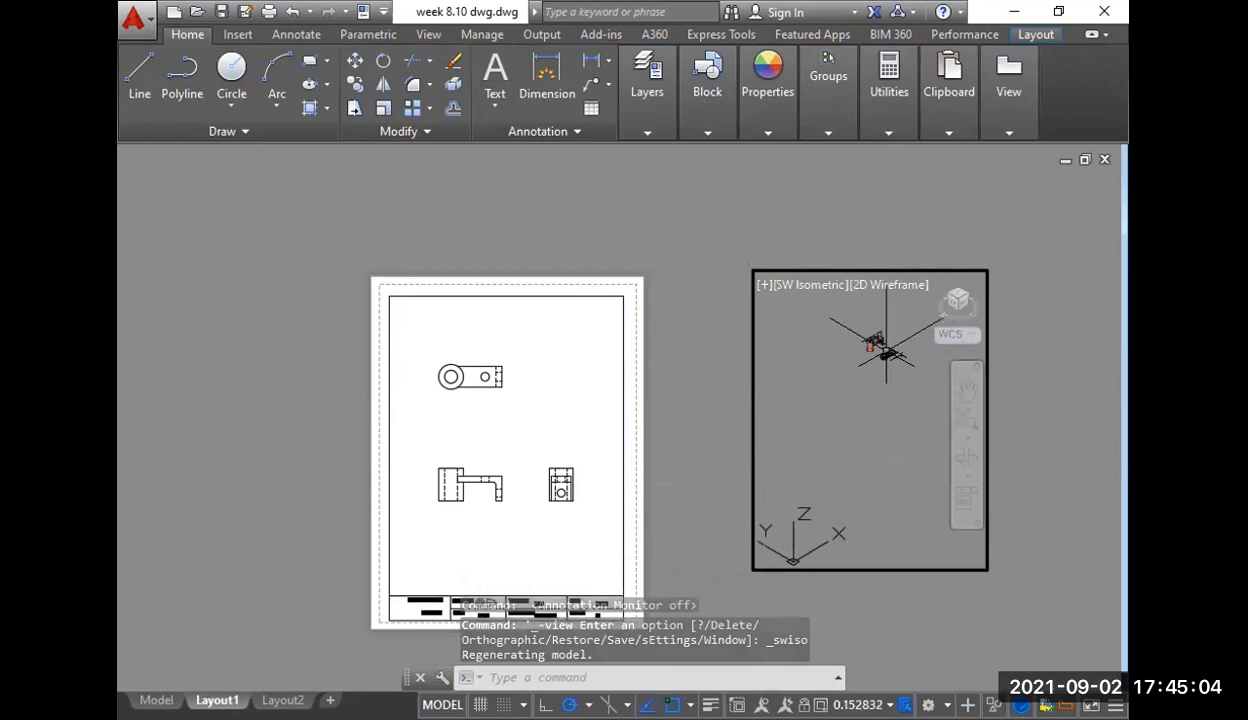
{"action": "middle_click_drag", "start_coordinate": [853, 356], "coordinate": [847, 446]}
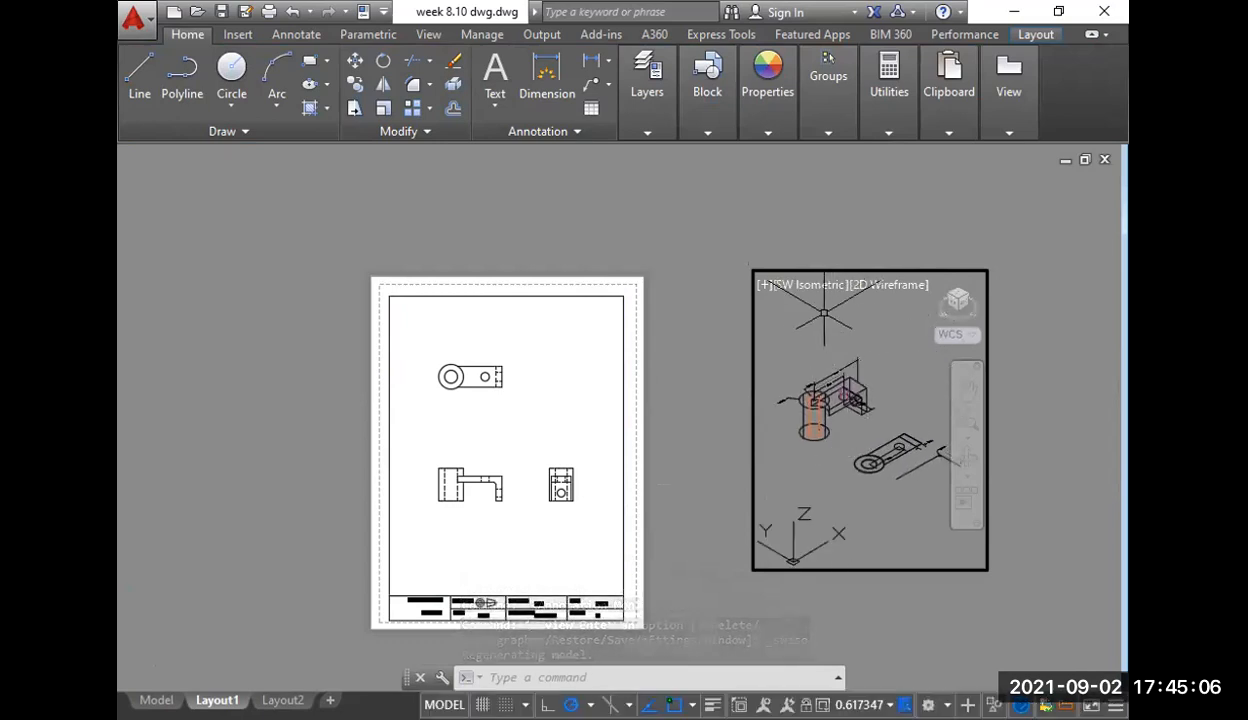
- Set the copied viewport to the SE Isometric view with the Conceptual visual style
{"action": "left_click", "coordinate": [818, 286]}
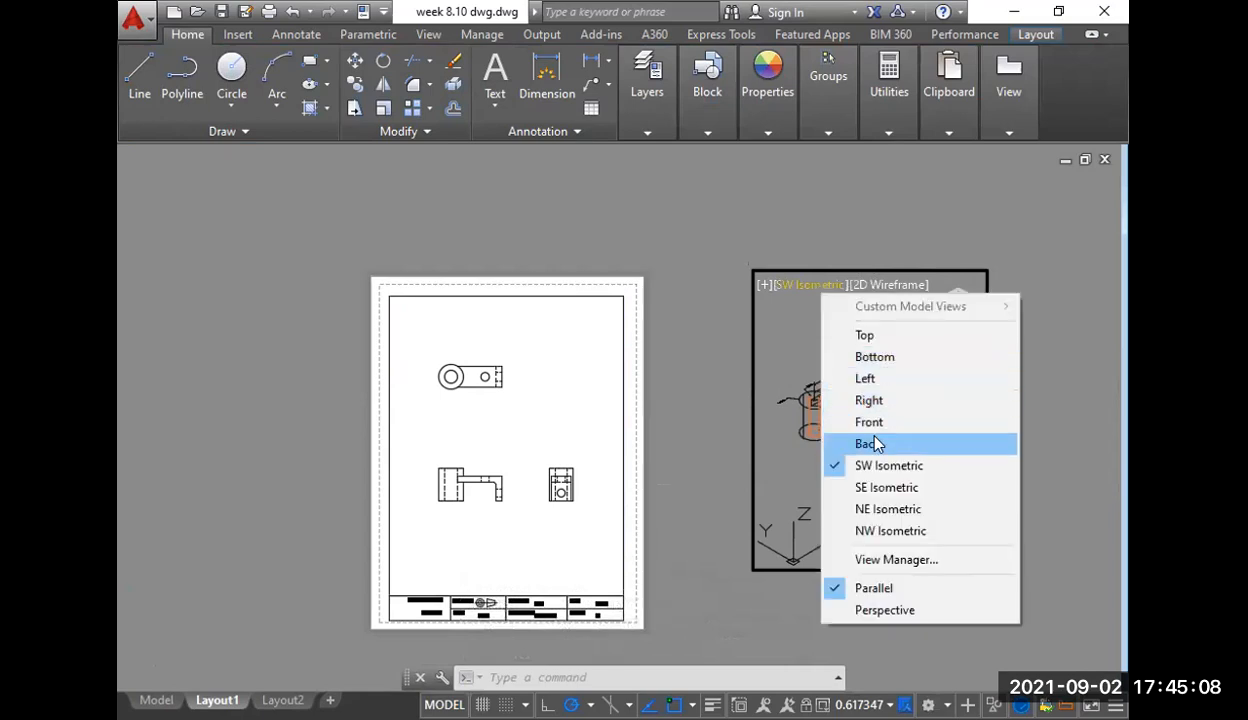
{"action": "left_click", "coordinate": [866, 487]}
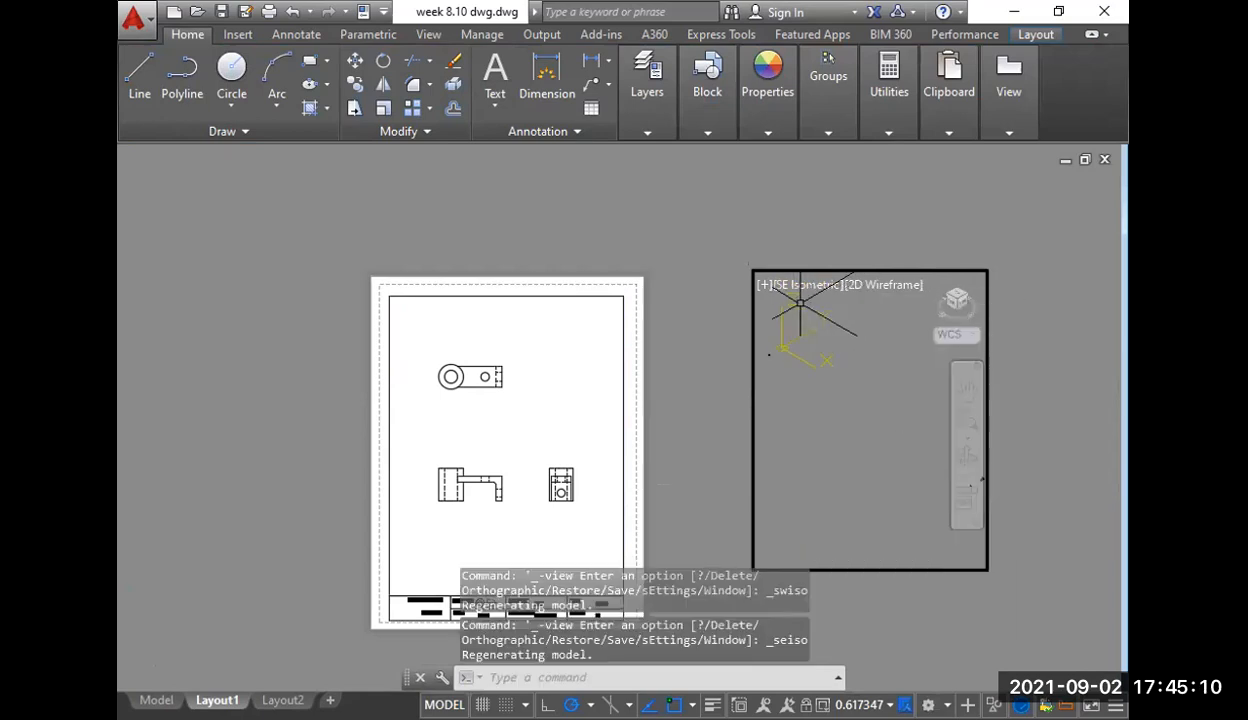
{"action": "left_click", "coordinate": [873, 287]}
{"action": "left_click", "coordinate": [922, 358]}
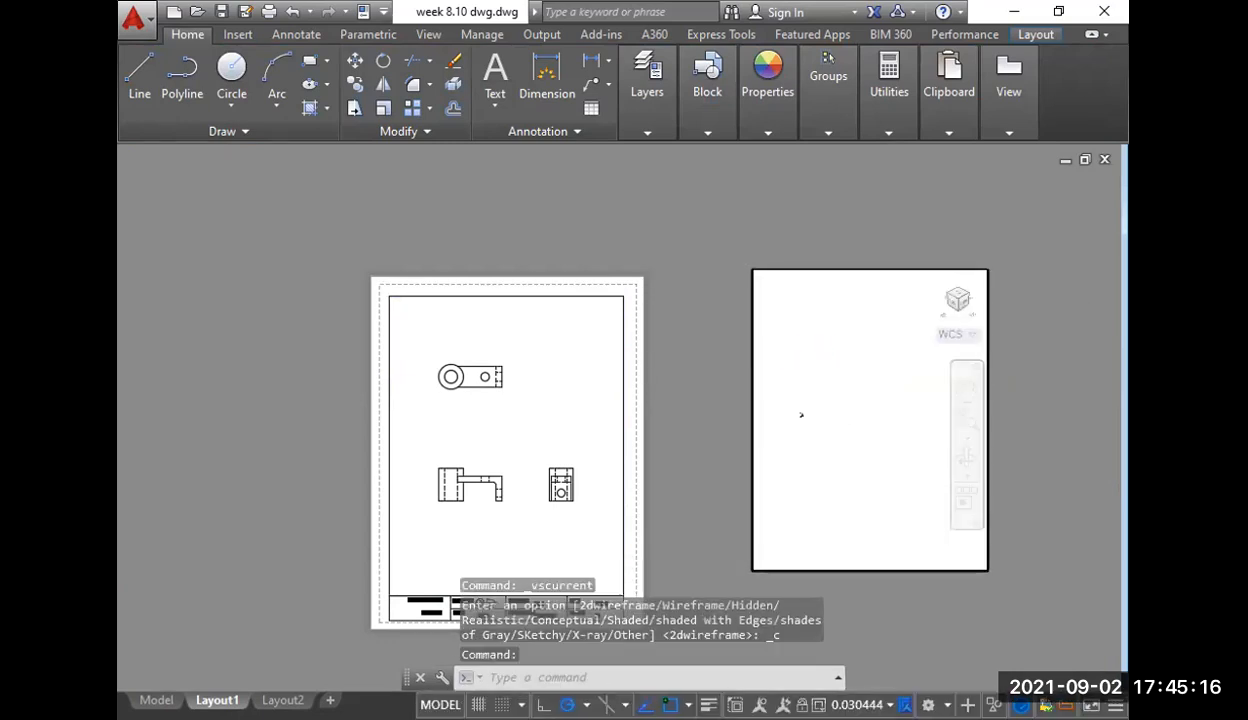
- Enlarge and centre the link arm model inside the copied viewport, and return to paper space
{"action": "scroll", "coordinate": [861, 410], "scroll_direction": "down", "scroll_amount": 10}
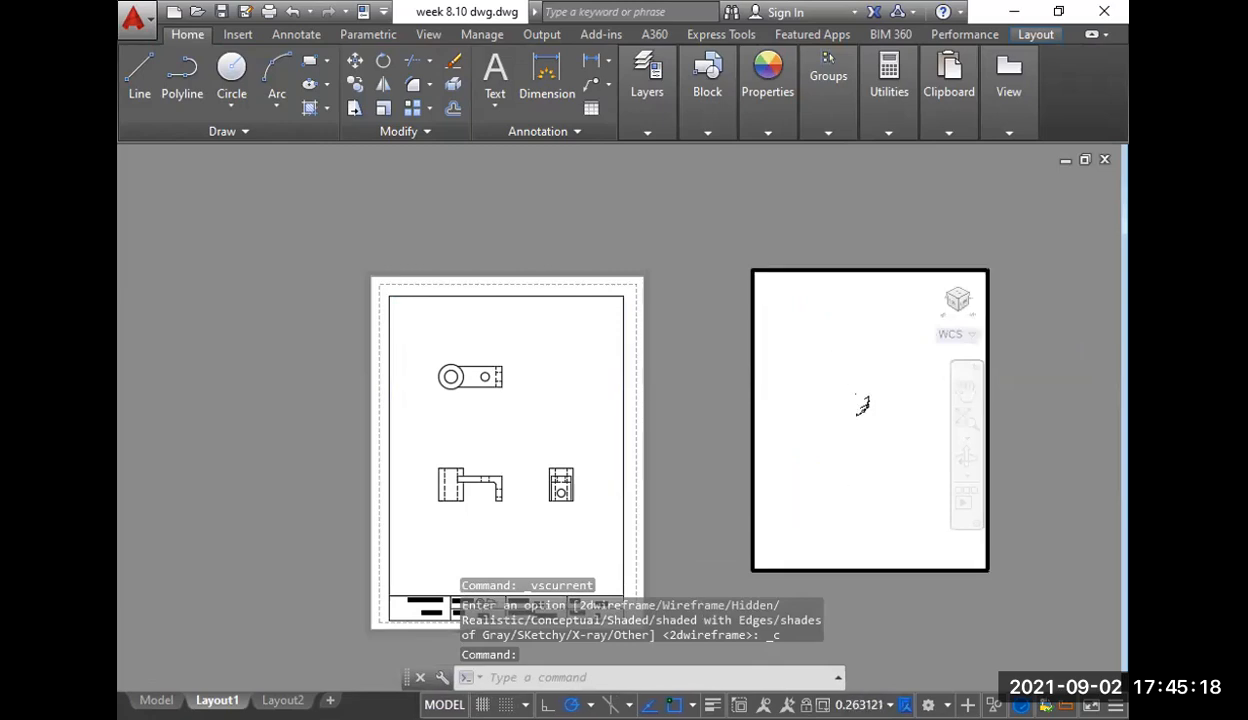
{"action": "middle_click_drag", "start_coordinate": [874, 413], "coordinate": [836, 437]}
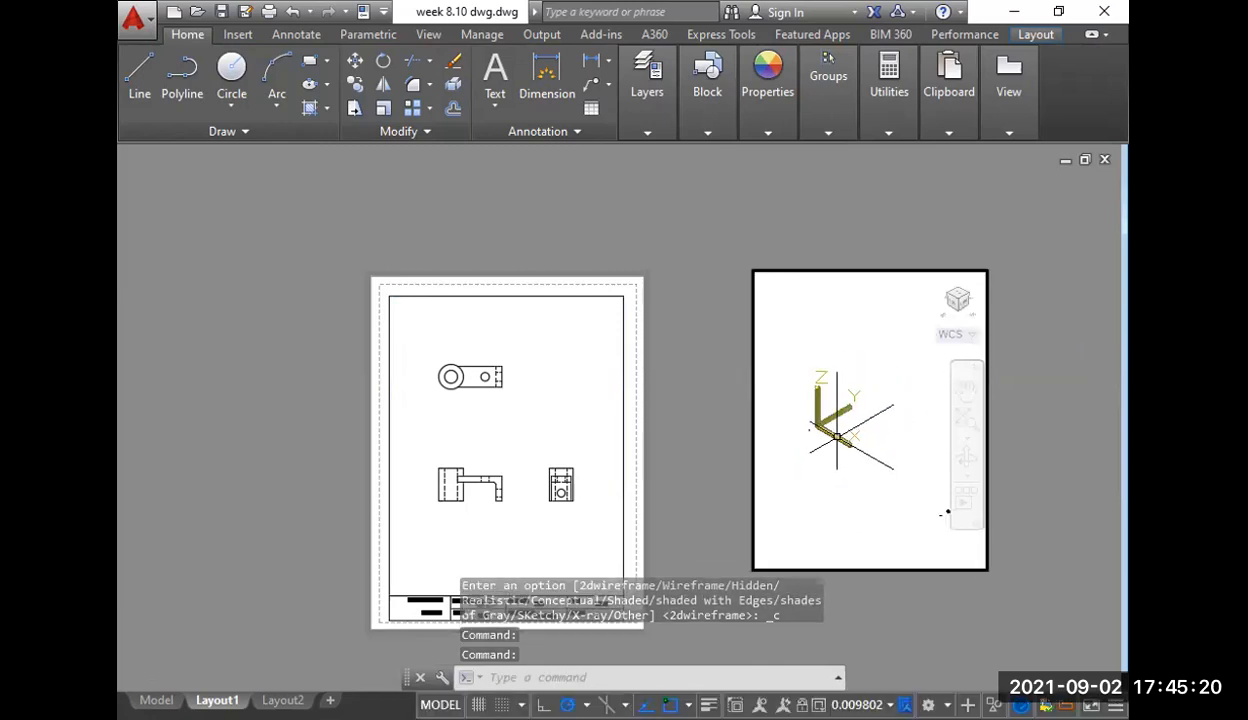
{"action": "scroll", "coordinate": [842, 435], "scroll_direction": "up", "scroll_amount": 4}
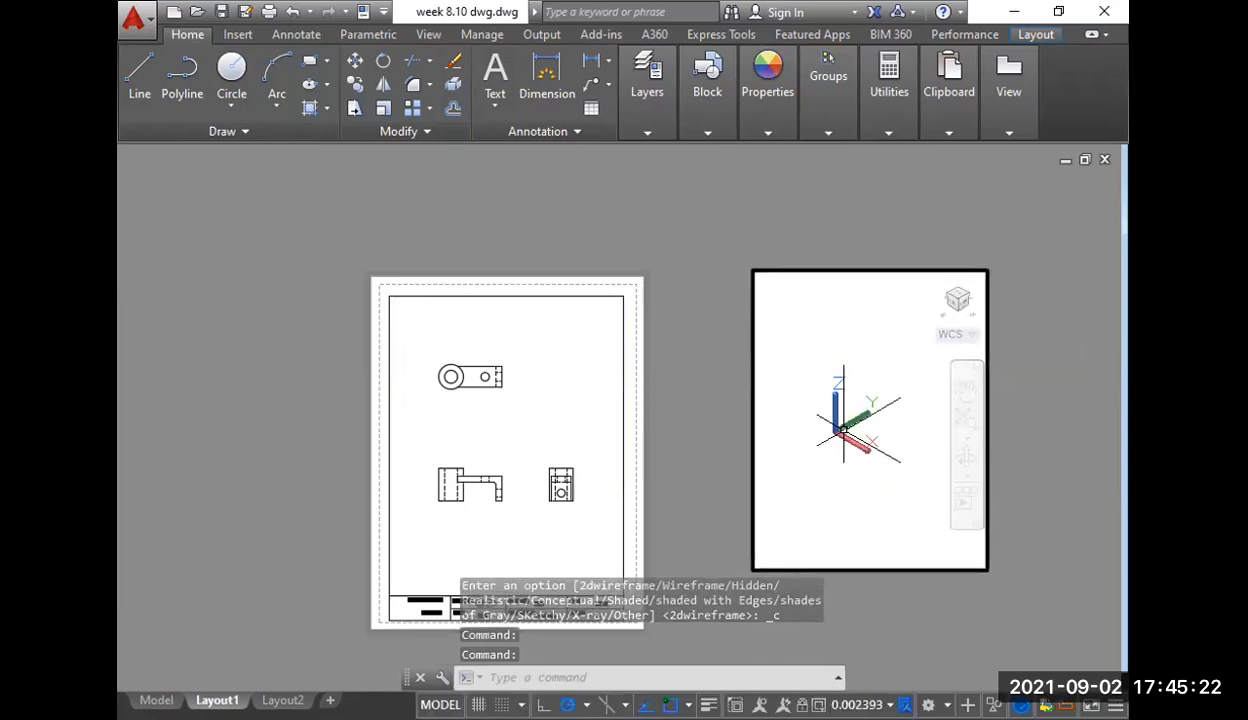
{"action": "middle_click_drag", "start_coordinate": [875, 433], "coordinate": [850, 445]}
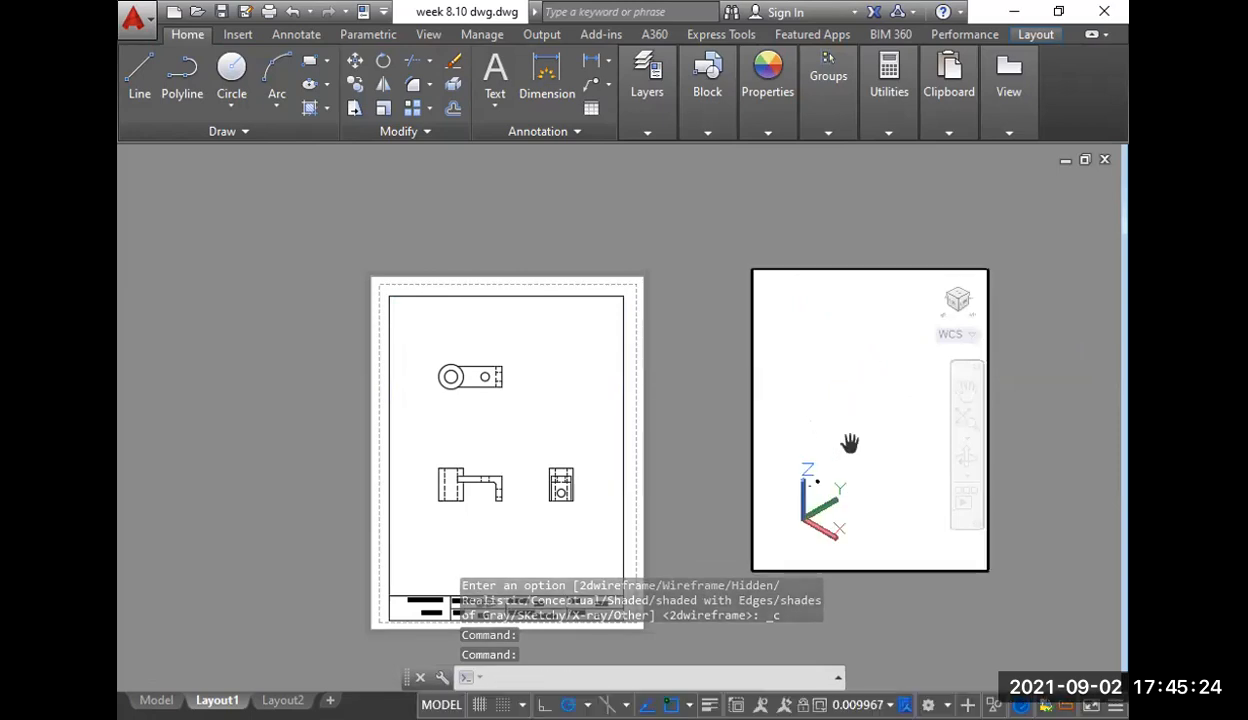
{"action": "scroll", "coordinate": [818, 485], "scroll_direction": "up", "scroll_amount": 10}
{"action": "scroll", "coordinate": [857, 432], "scroll_direction": "up", "scroll_amount": 14}
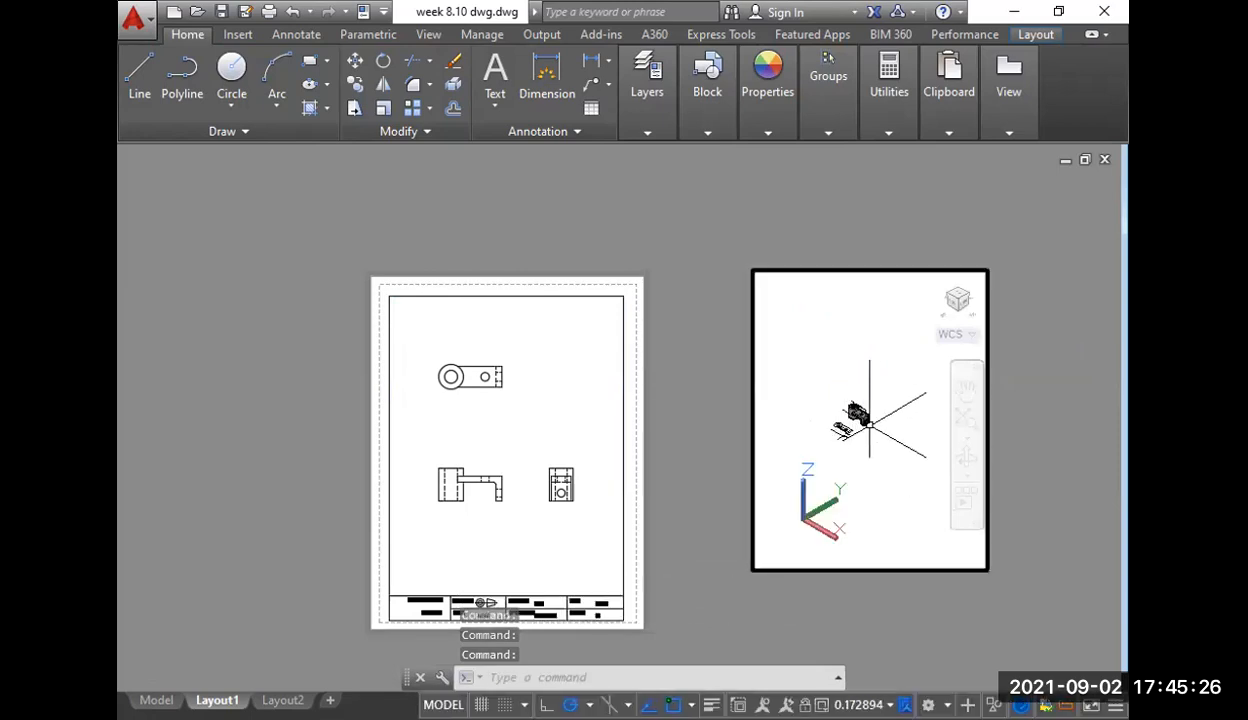
{"action": "middle_click_drag", "start_coordinate": [826, 429], "coordinate": [864, 447]}
{"action": "scroll", "coordinate": [873, 419], "scroll_direction": "up", "scroll_amount": 4}
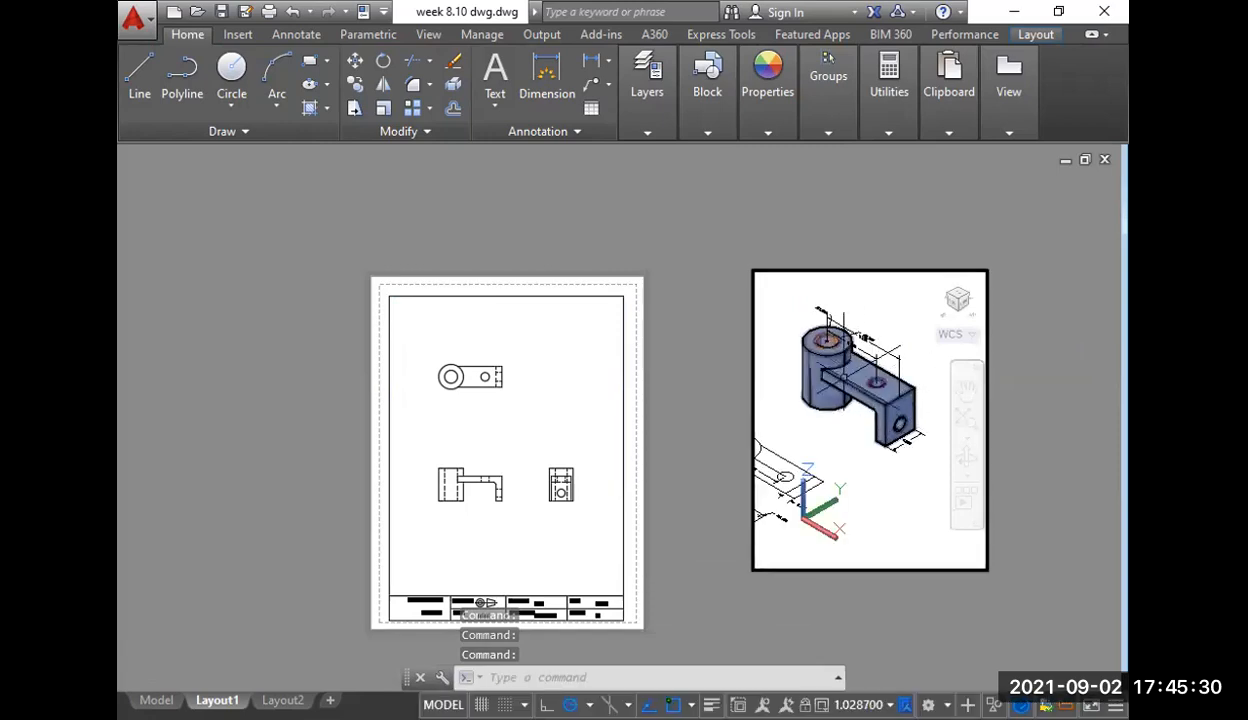
{"action": "double_click", "coordinate": [1032, 415]}
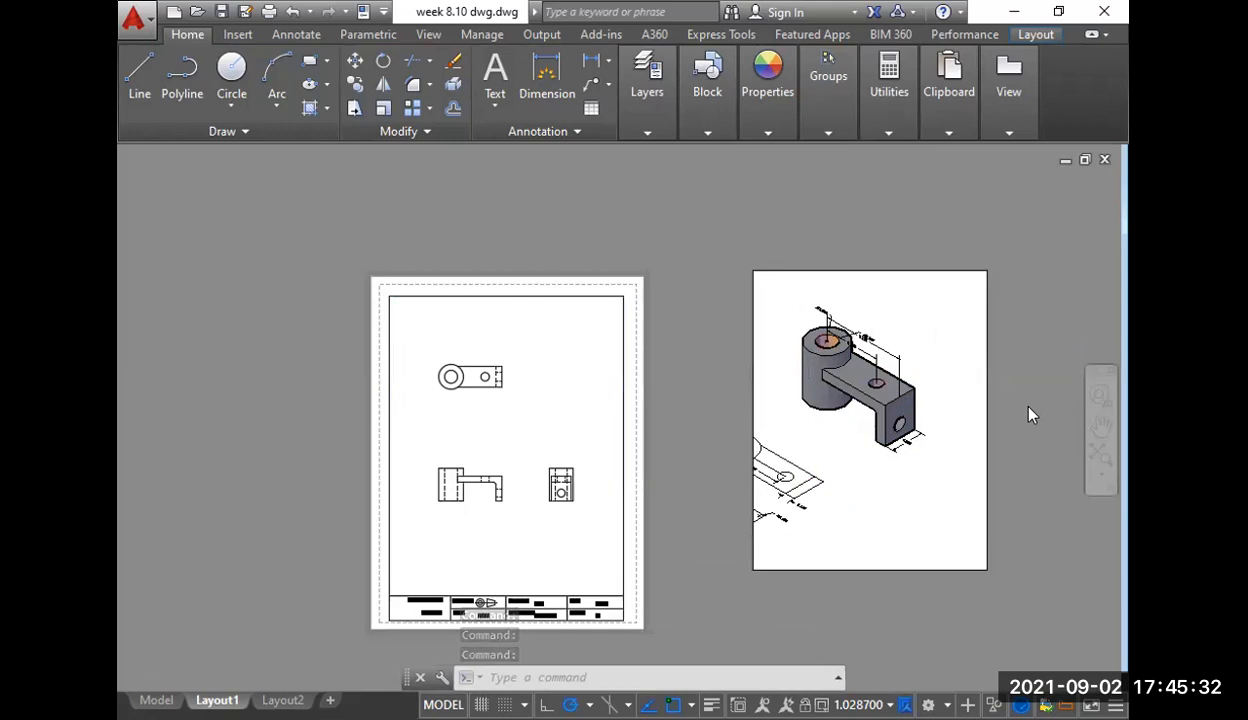
- Shrink the copied viewport by stretching two opposite corners inward so it closely frames the shaded link arm
{"action": "left_click", "coordinate": [1001, 583]}
{"action": "left_click", "coordinate": [891, 565]}
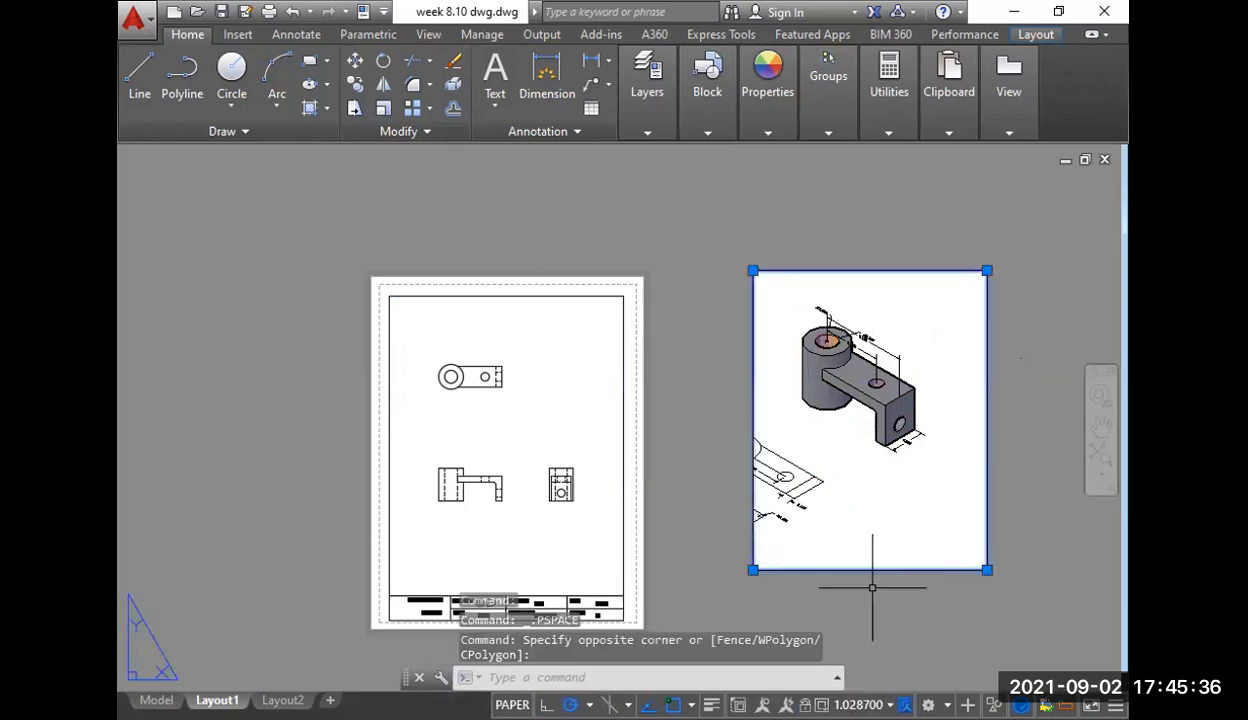
{"action": "left_click", "coordinate": [987, 570]}
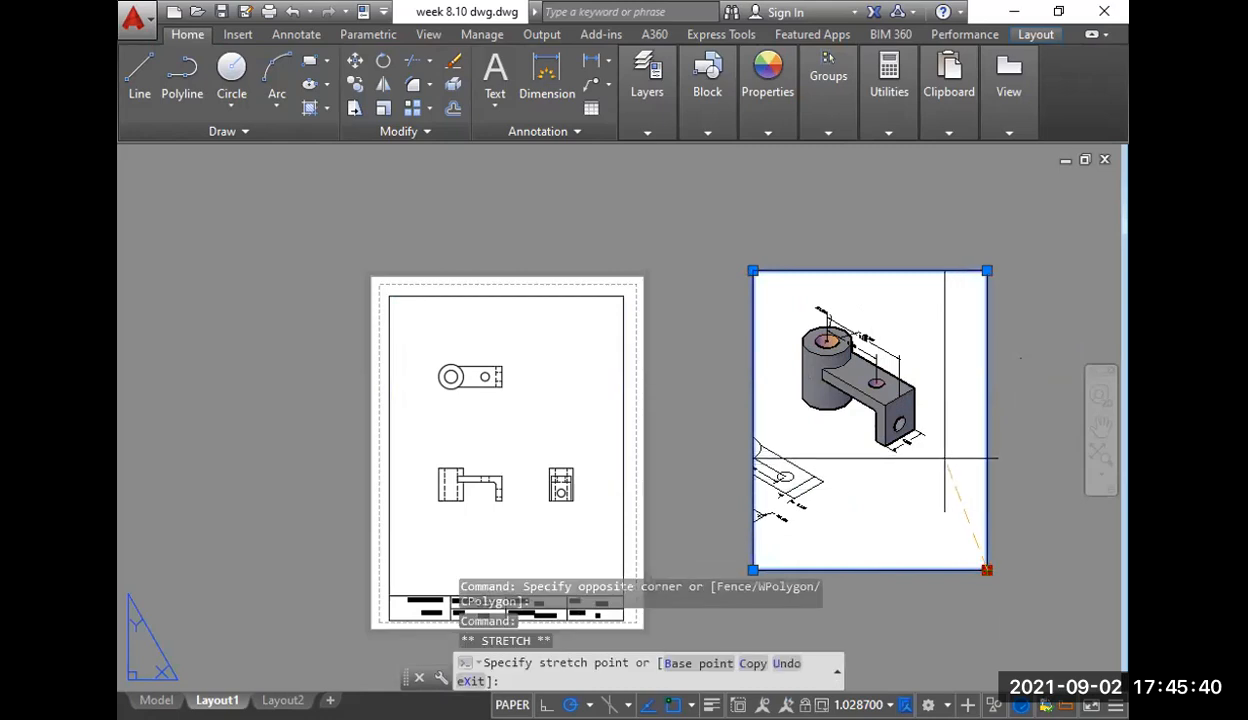
{"action": "left_click", "coordinate": [945, 458]}
{"action": "left_click", "coordinate": [753, 270]}
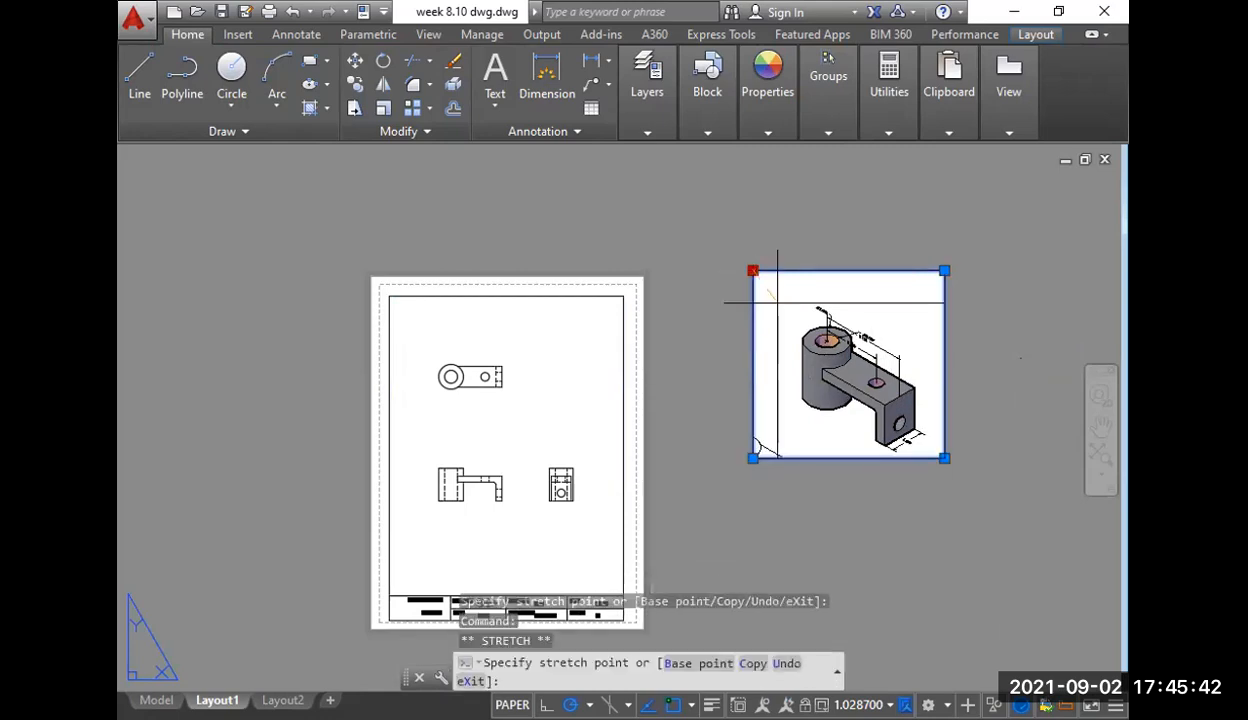
{"action": "left_click", "coordinate": [777, 295]}
{"action": "scroll", "coordinate": [855, 376], "scroll_direction": "up", "scroll_amount": 2}
{"action": "scroll", "coordinate": [855, 376], "scroll_direction": "up", "scroll_amount": 4}
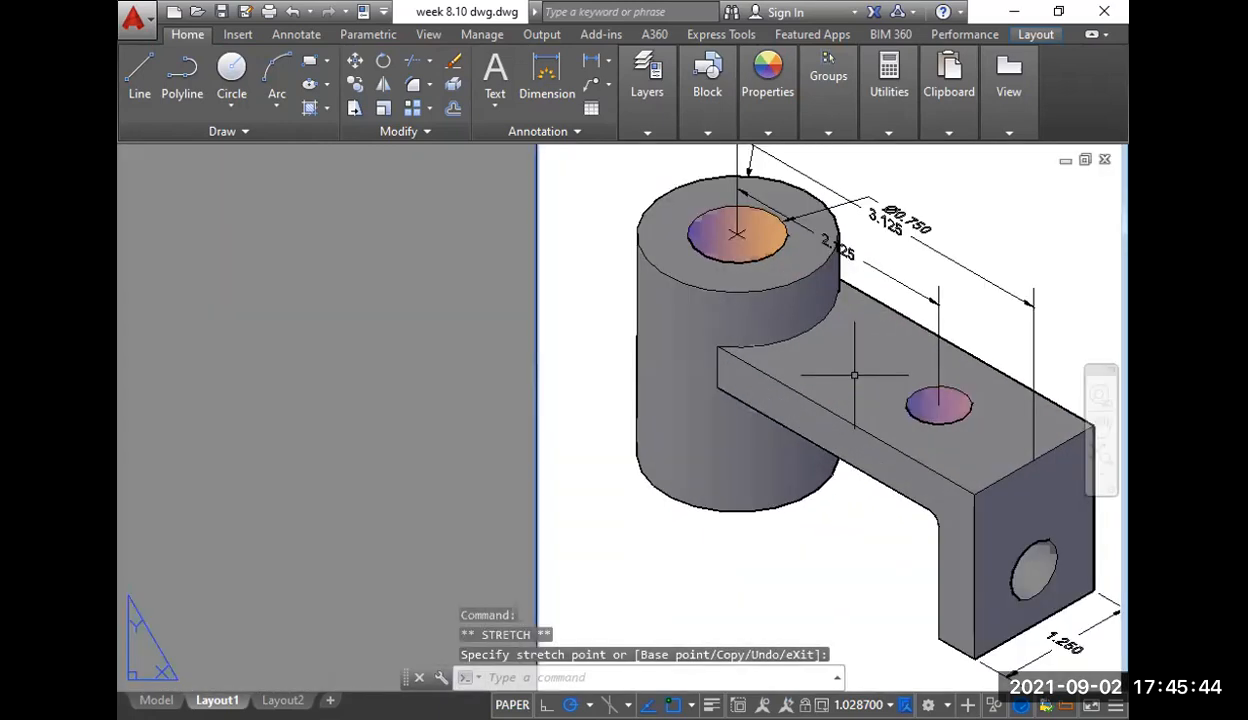
{"action": "middle_click_drag", "start_coordinate": [846, 370], "coordinate": [703, 404]}
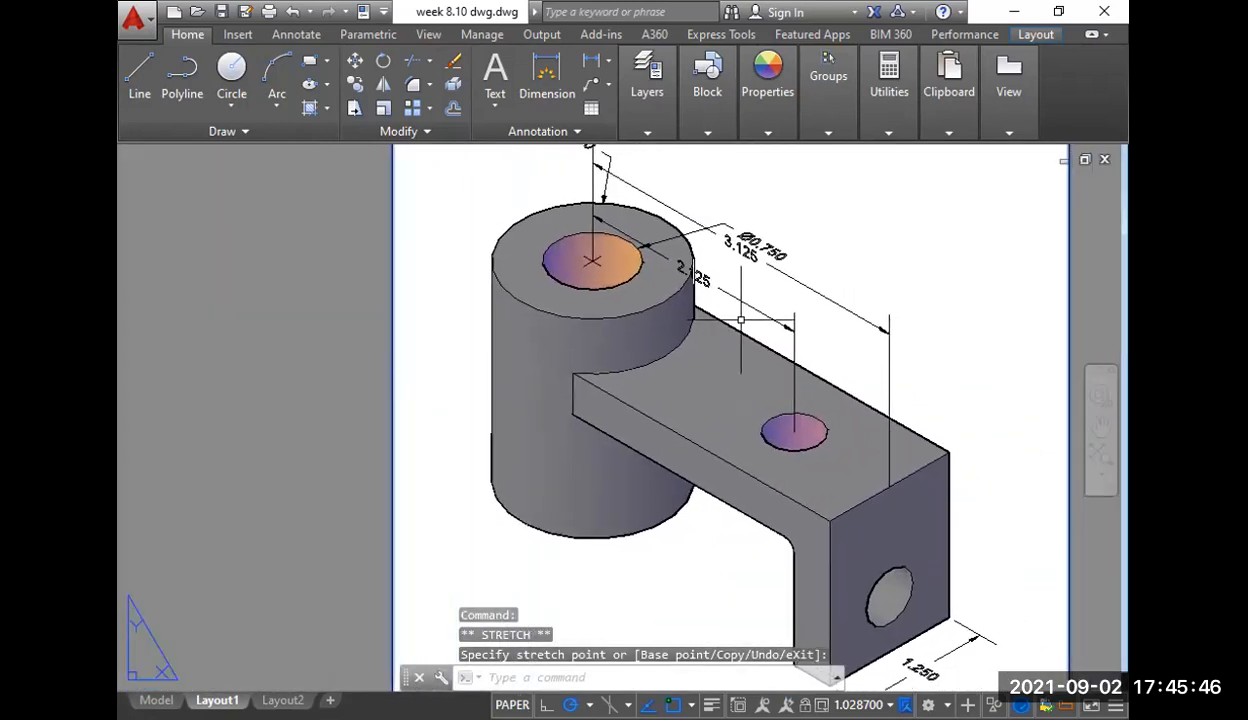
{"action": "scroll", "coordinate": [749, 325], "scroll_direction": "down", "scroll_amount": 2}
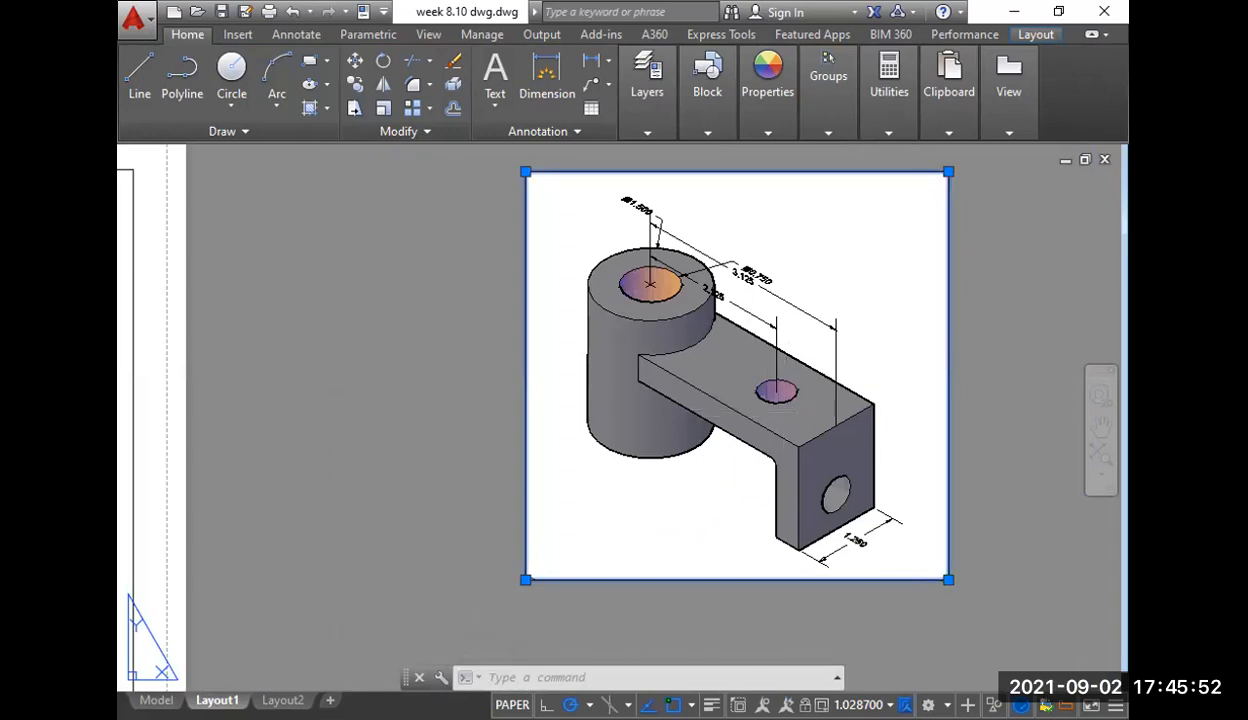
{"action": "key", "text": "Escape"}
{"action": "key", "text": "Escape"}
- Move the shaded isometric viewport onto the sheet, beside the link arm's top view
{"action": "scroll", "coordinate": [739, 412], "scroll_direction": "down", "scroll_amount": 4}
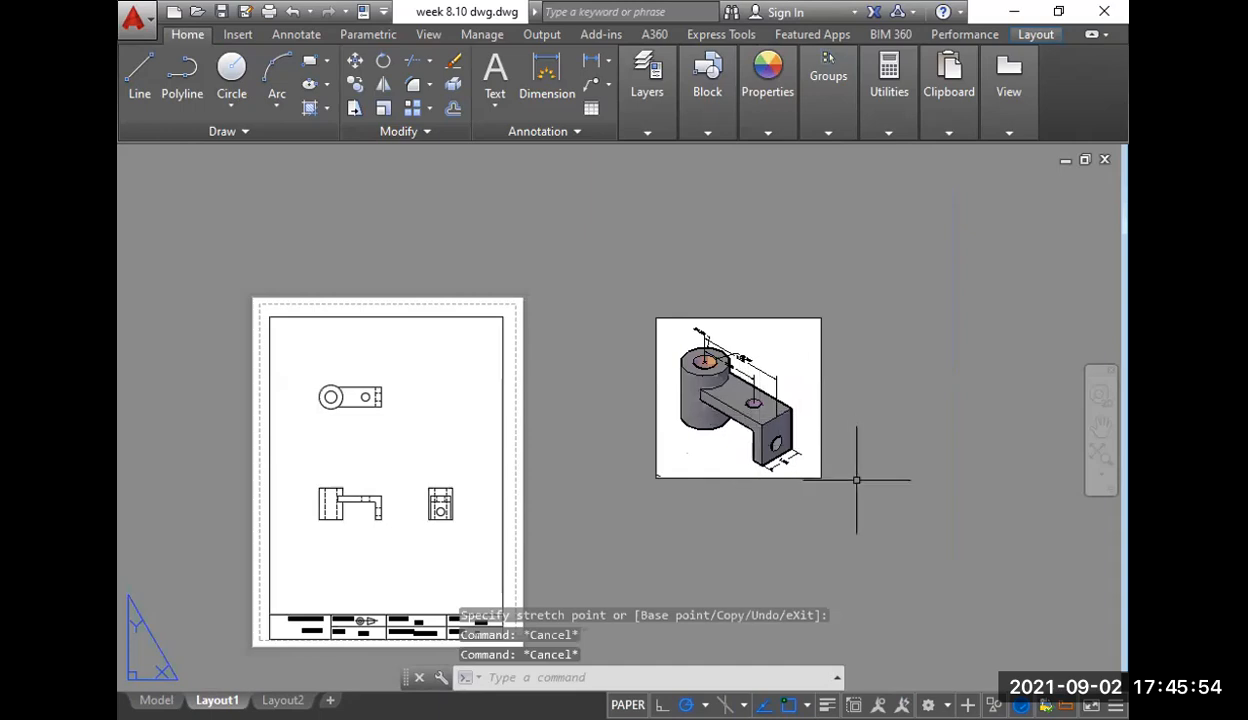
{"action": "left_click", "coordinate": [784, 441]}
{"action": "type", "text": "m"}
{"action": "key", "text": "Return"}
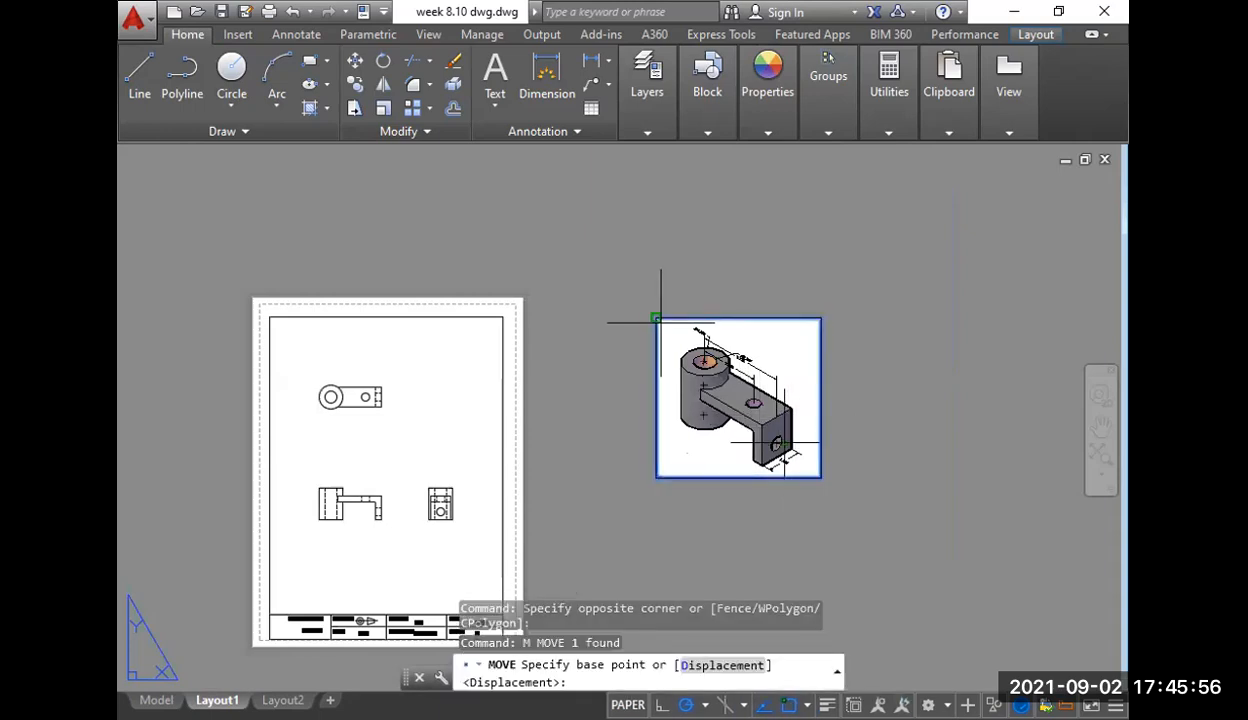
{"action": "left_click", "coordinate": [655, 318]}
{"action": "scroll", "coordinate": [411, 350], "scroll_direction": "up", "scroll_amount": 2}
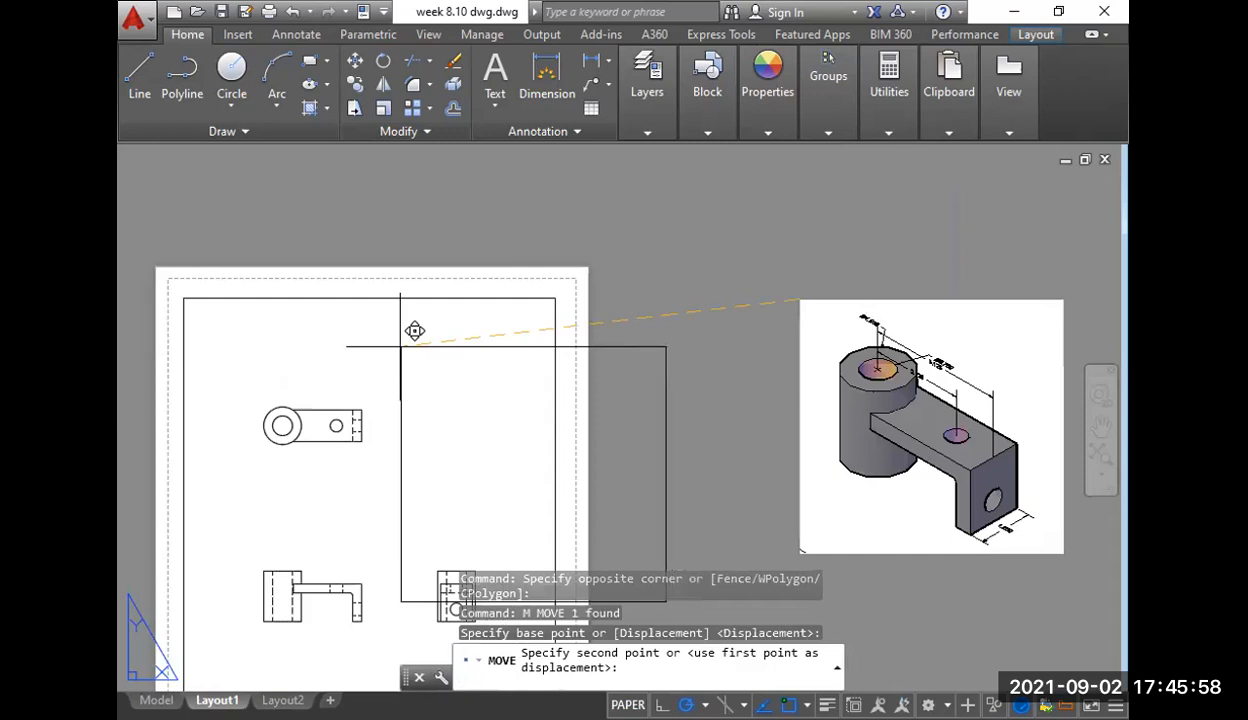
{"action": "left_click", "coordinate": [376, 316]}
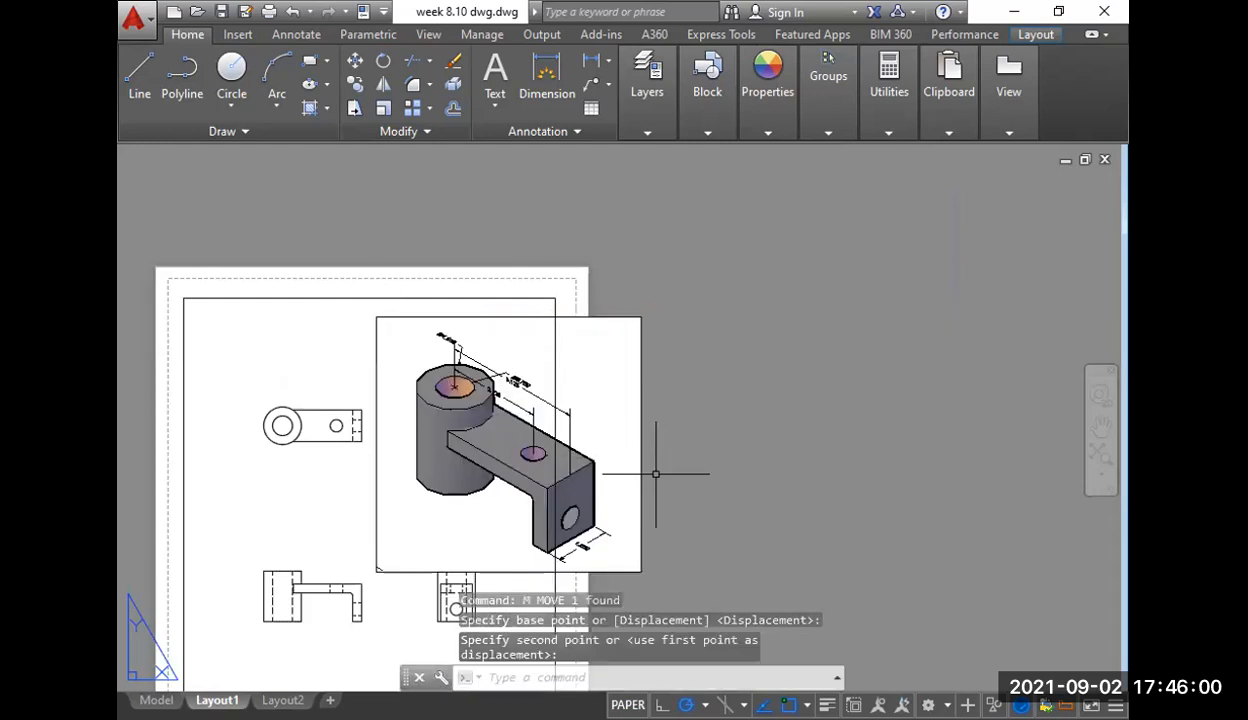
- Reduce the link arm's display scale inside the isometric viewport and return to paper space
{"action": "left_click", "coordinate": [668, 487]}
{"action": "left_click", "coordinate": [636, 565]}
{"action": "middle_click_drag", "start_coordinate": [637, 573], "coordinate": [662, 463]}
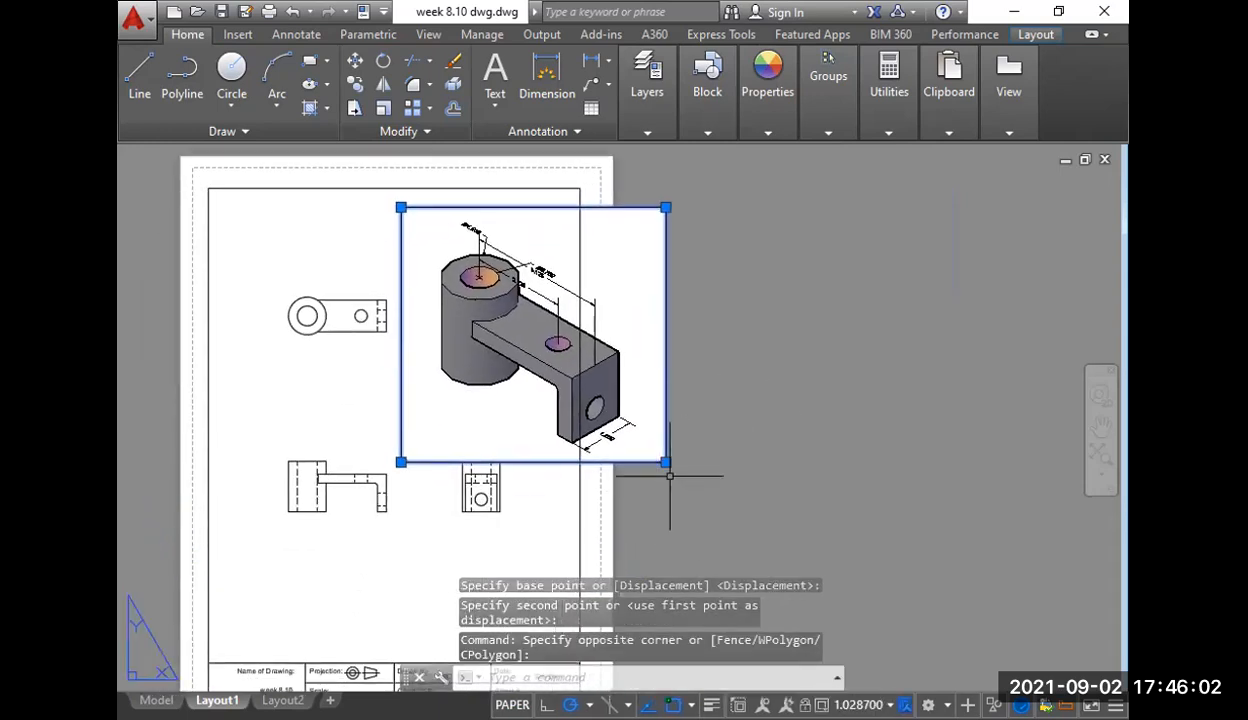
{"action": "double_click", "coordinate": [640, 367]}
{"action": "scroll", "coordinate": [582, 322], "scroll_direction": "down", "scroll_amount": 2}
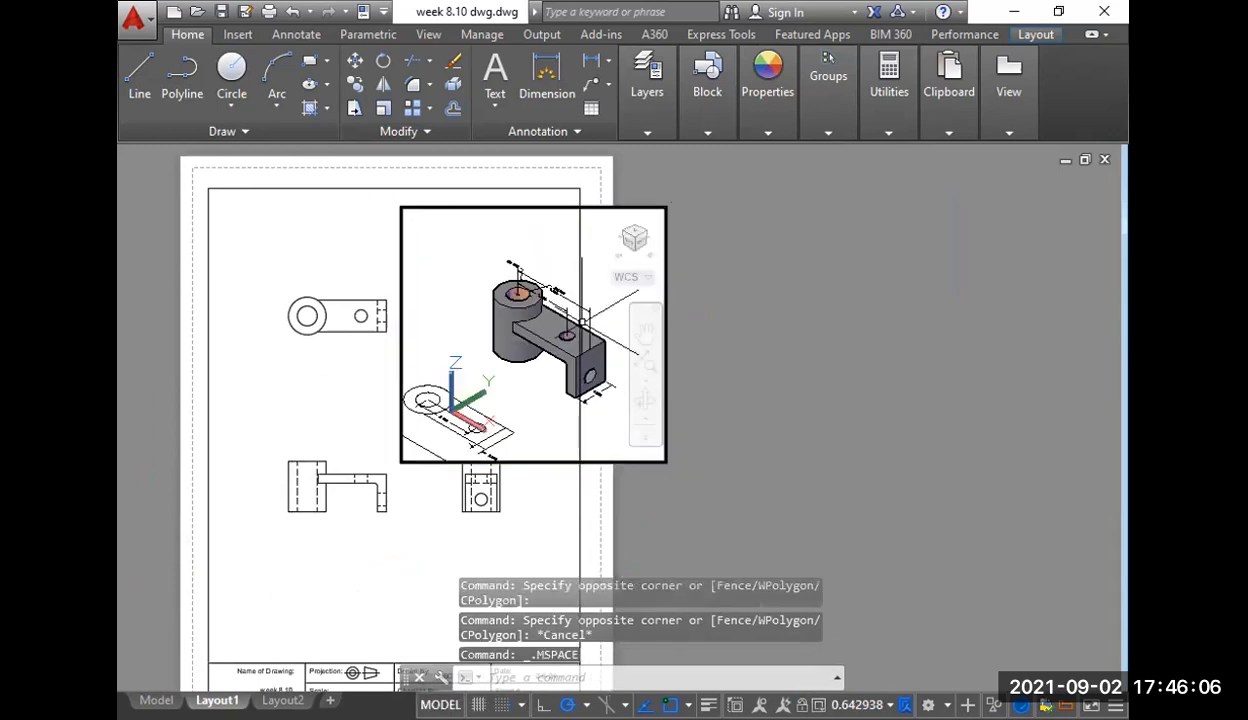
{"action": "double_click", "coordinate": [714, 360]}
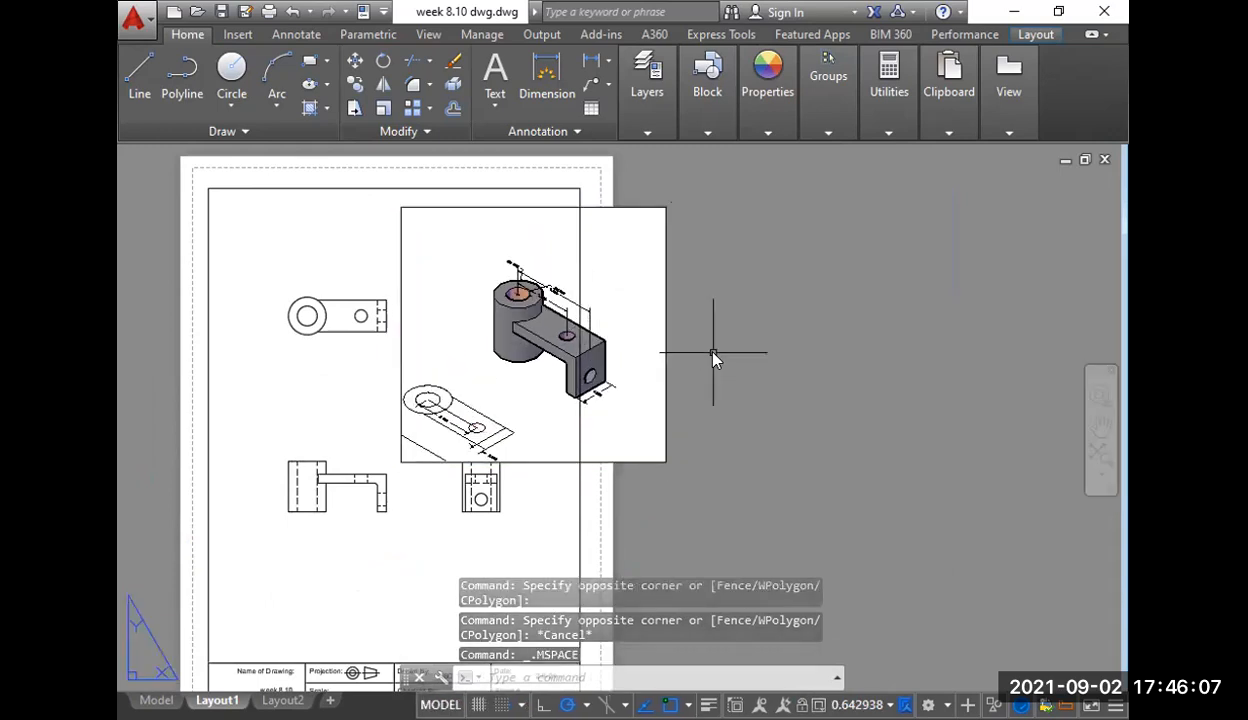
- Shrink the isometric viewport by stretching two opposite corners inward around the reduced link arm, cropping out the flat profile drawing
{"action": "left_click", "coordinate": [666, 462]}
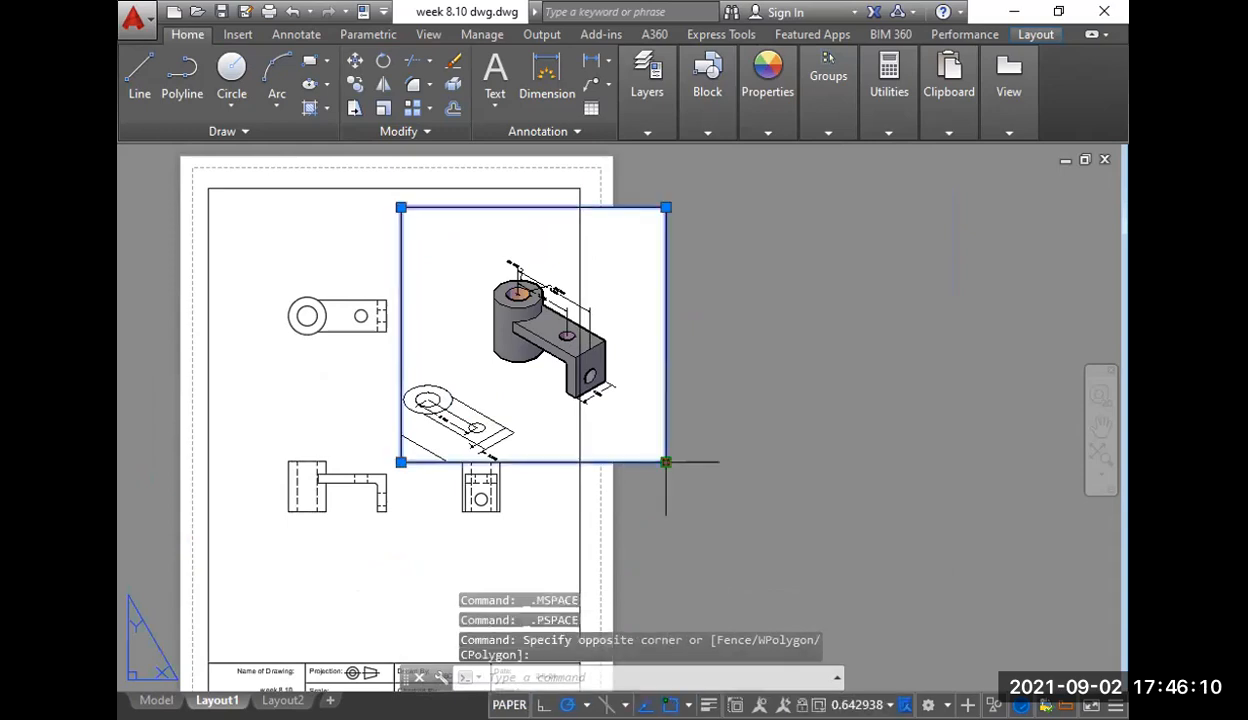
{"action": "left_click", "coordinate": [666, 462]}
{"action": "left_click", "coordinate": [626, 408]}
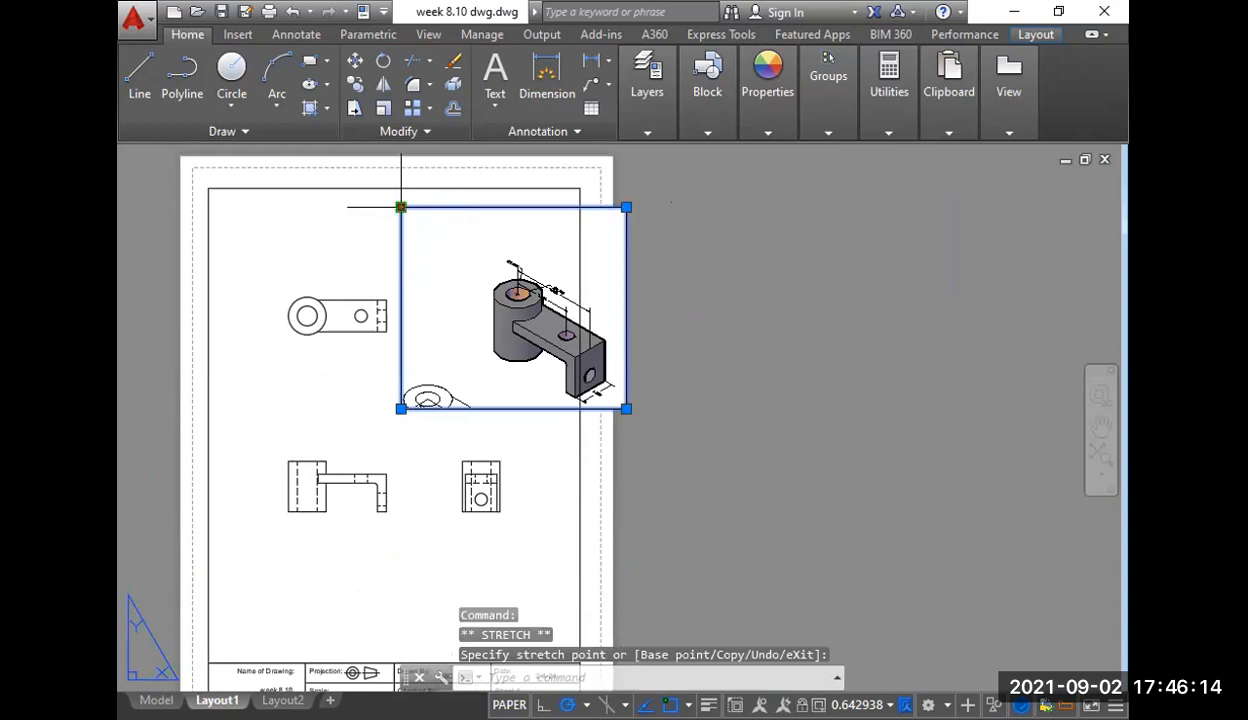
{"action": "left_click", "coordinate": [400, 207]}
{"action": "left_click", "coordinate": [482, 241]}
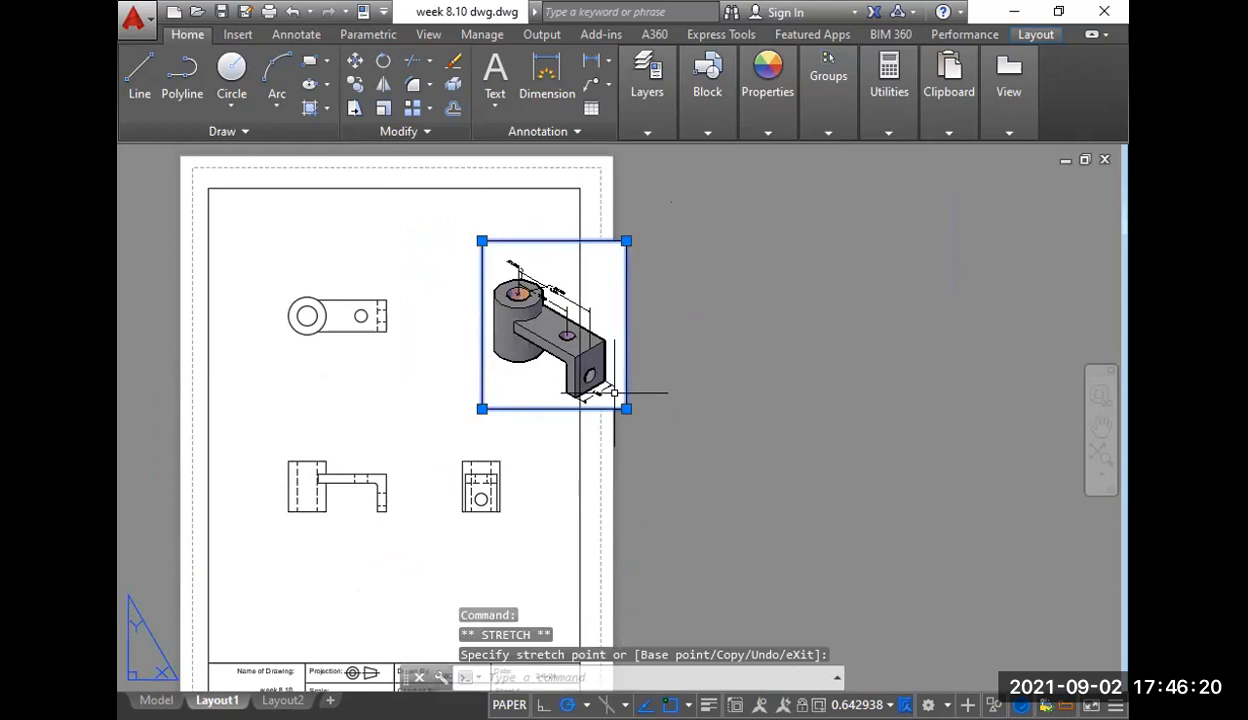
- Move the isometric viewport horizontally so it sits inside the title block border, above the side view
{"action": "type", "text": "m"}
{"action": "key", "text": "space"}
{"action": "left_click", "coordinate": [571, 387]}
{"action": "left_click", "coordinate": [486, 387]}
{"action": "middle_click_drag", "start_coordinate": [649, 410], "coordinate": [713, 427]}
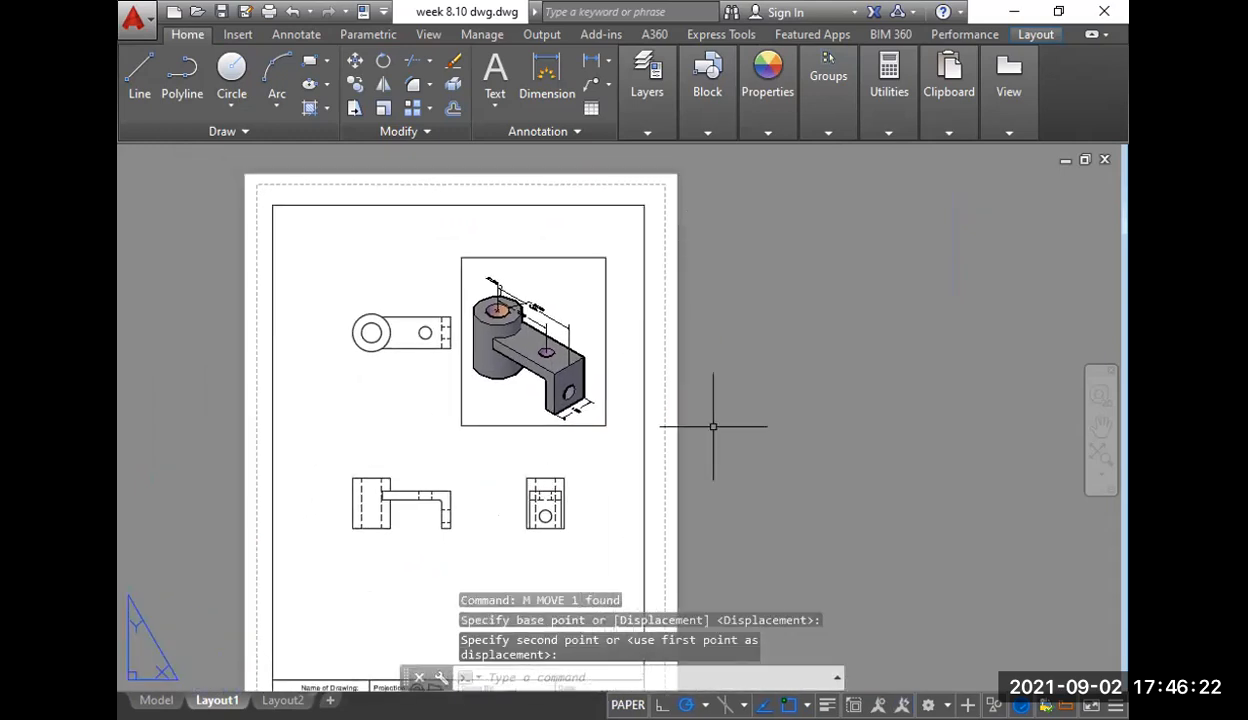
- Change the isometric viewport's visual style from Conceptual to Hidden and return to paper space
{"action": "scroll", "coordinate": [574, 380], "scroll_direction": "up", "scroll_amount": 2}
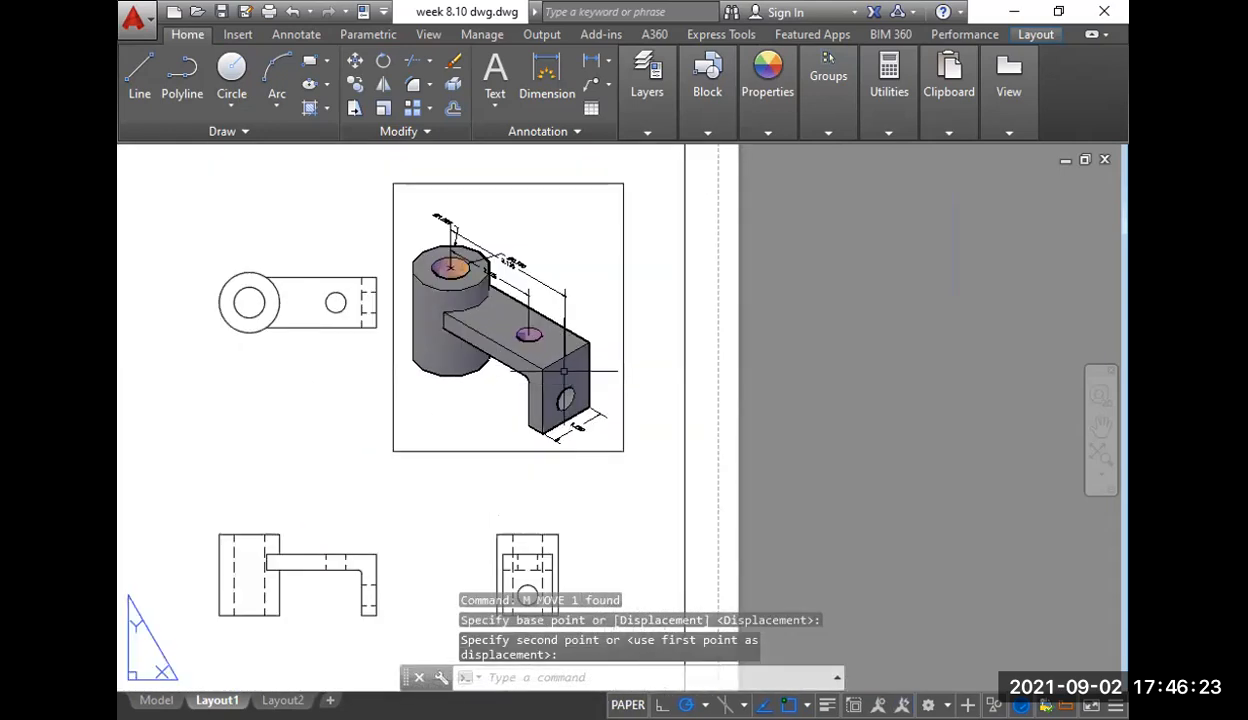
{"action": "double_click", "coordinate": [573, 290]}
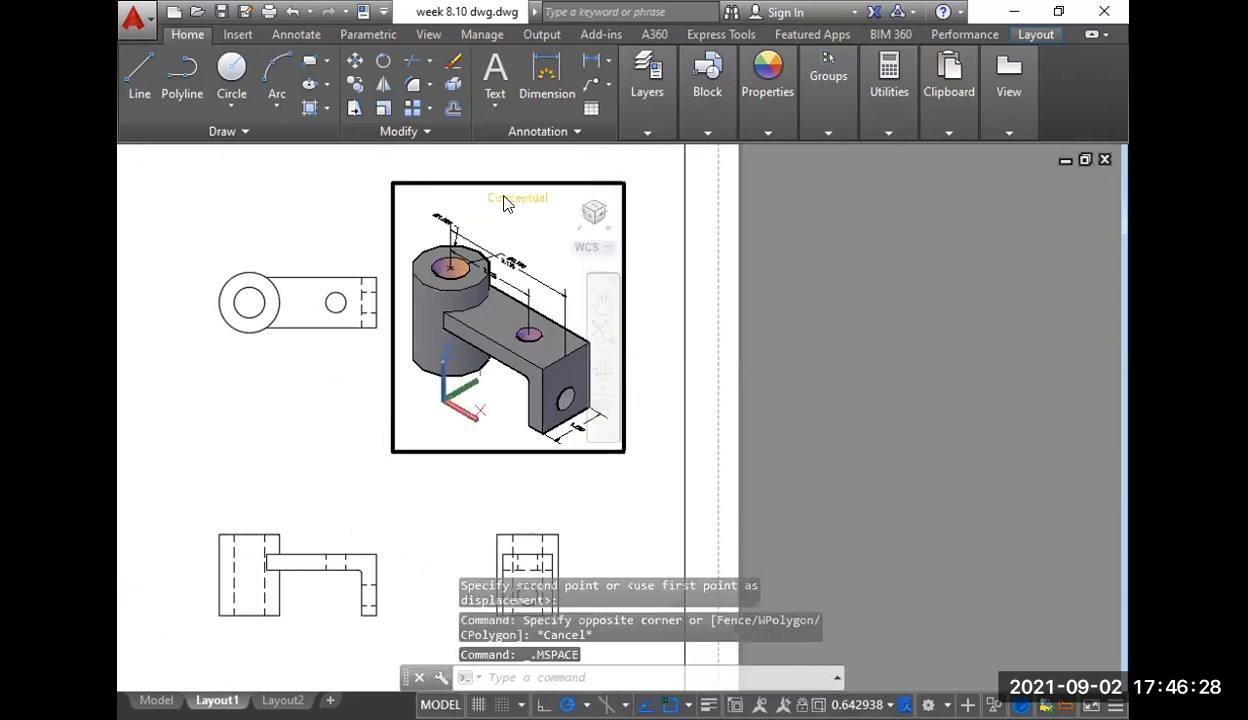
{"action": "left_click", "coordinate": [517, 198]}
{"action": "left_click", "coordinate": [550, 288]}
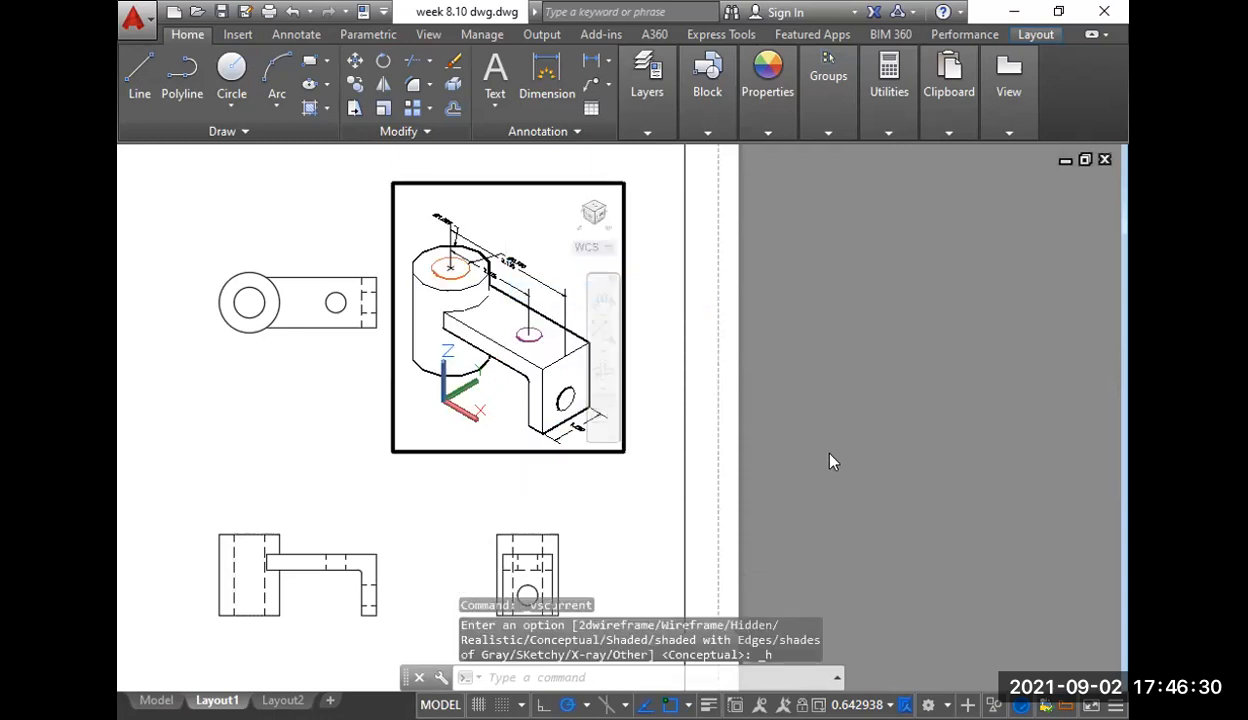
{"action": "double_click", "coordinate": [786, 370]}
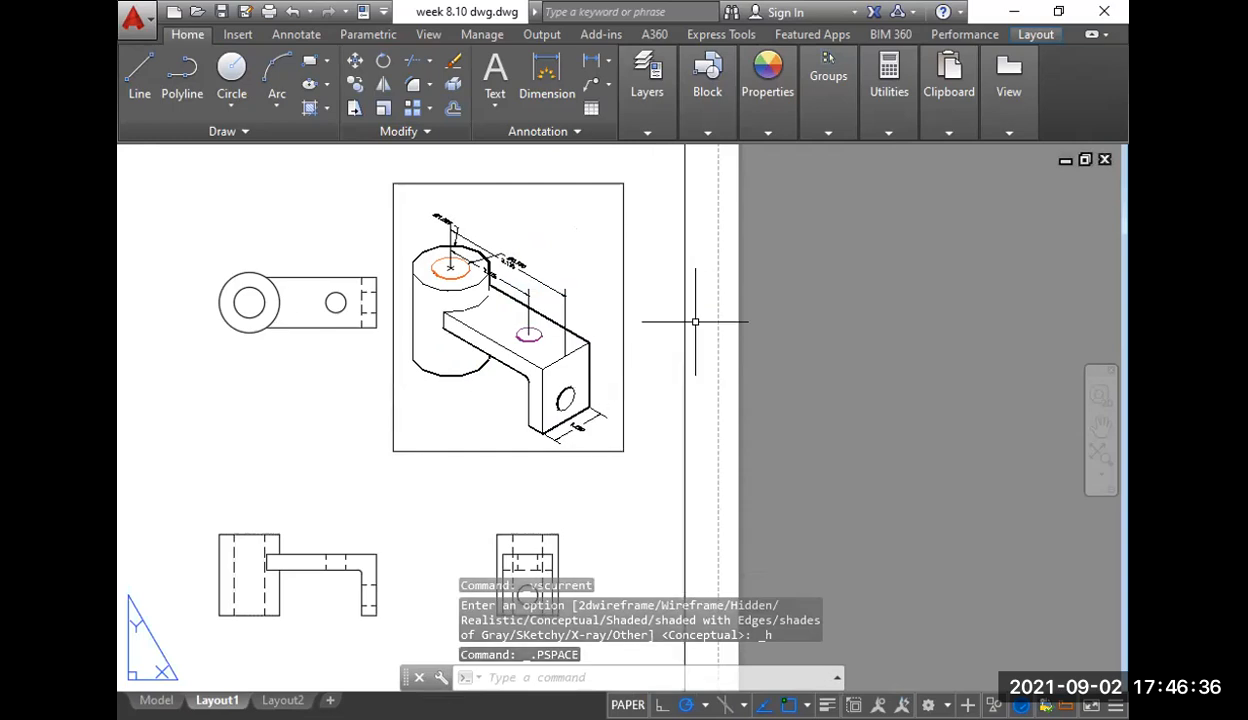
- Assign the isometric viewport's frame to the Defpoints layer
{"action": "scroll", "coordinate": [692, 320], "scroll_direction": "down", "scroll_amount": 2}
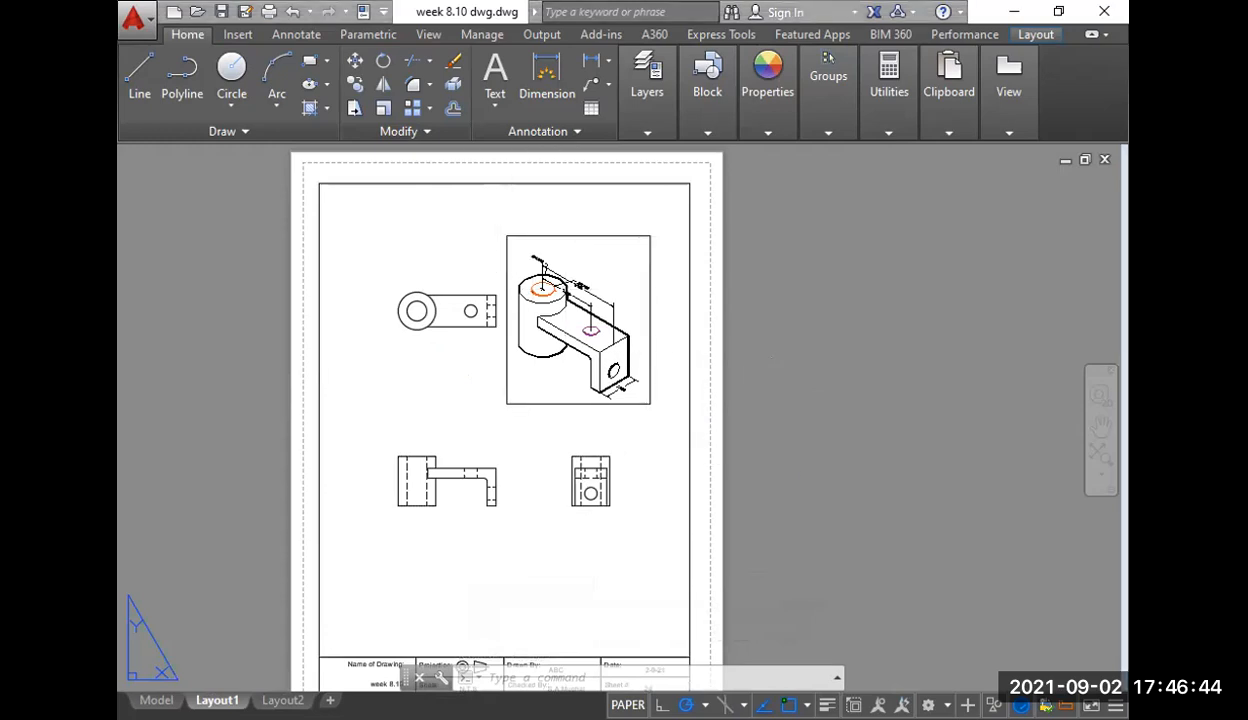
{"action": "left_click", "coordinate": [646, 137]}
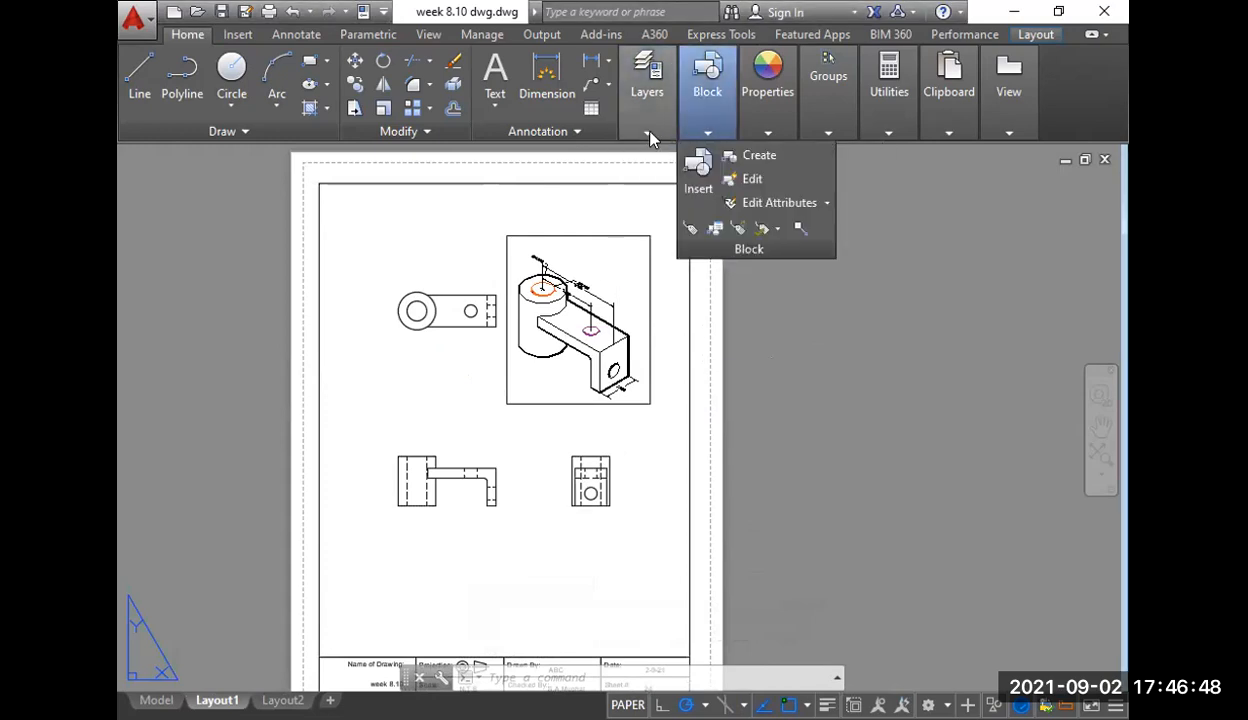
{"action": "mouse_move", "coordinate": [642, 138]}
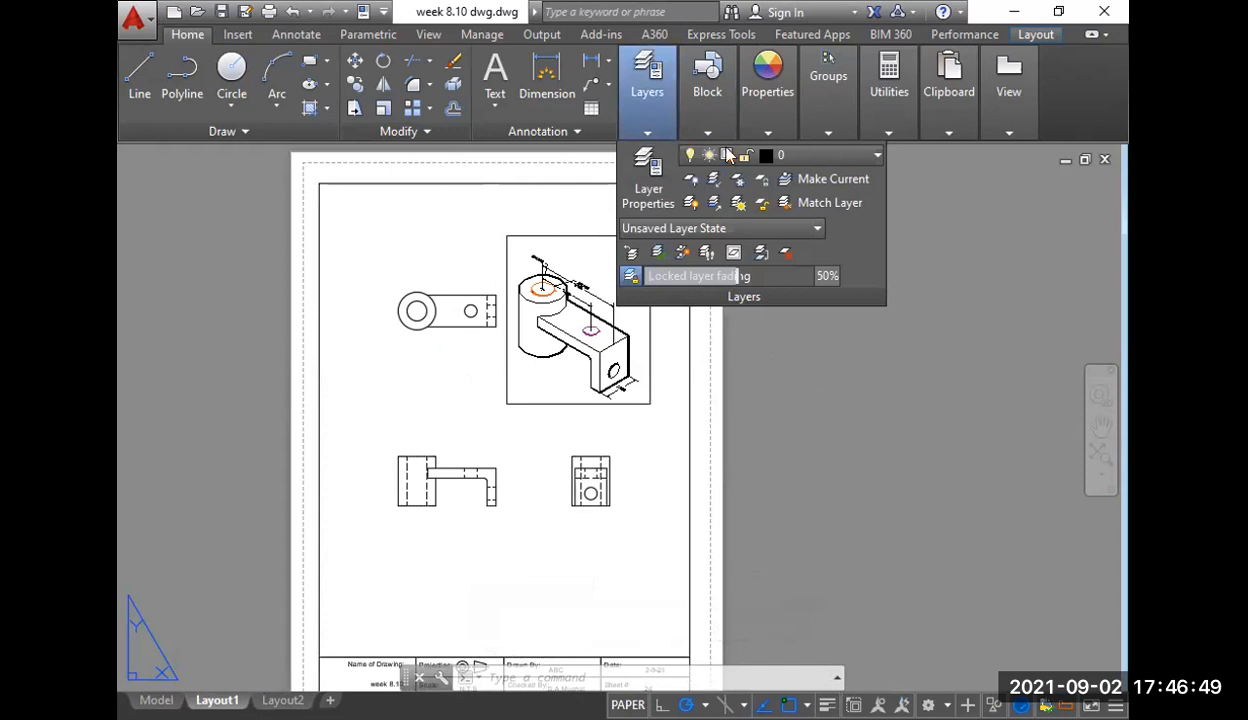
{"action": "left_click", "coordinate": [790, 157]}
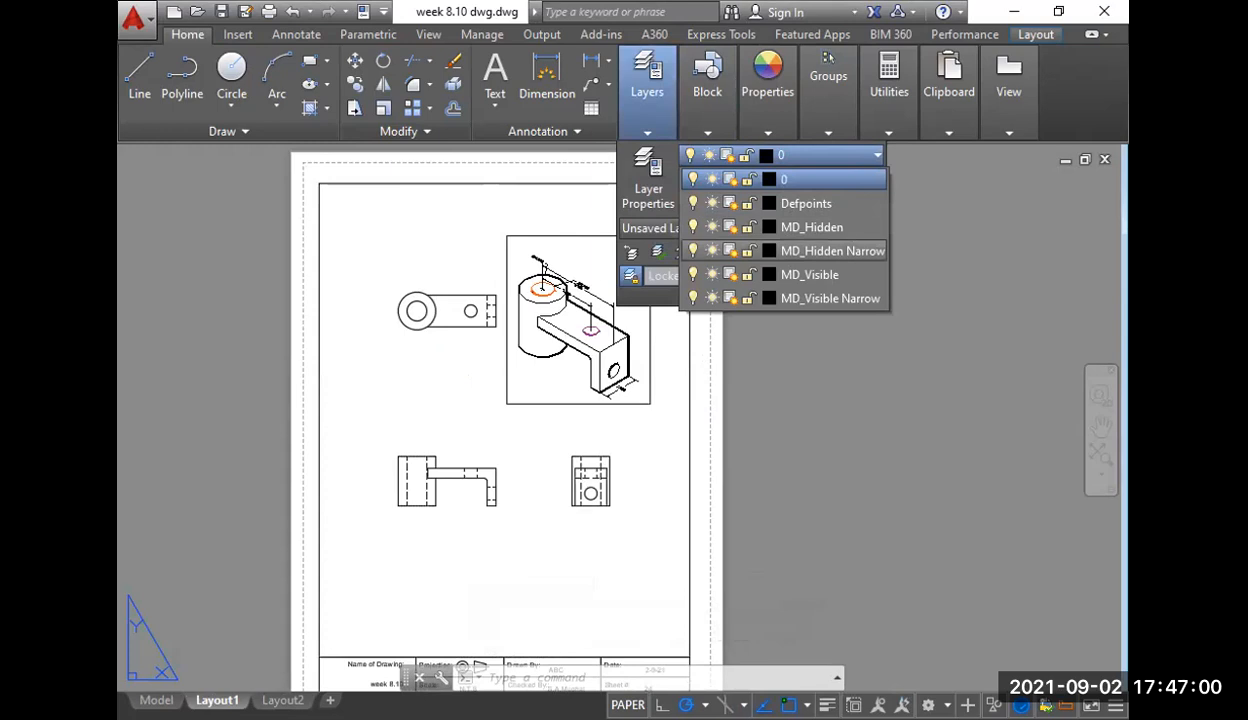
{"action": "left_click", "coordinate": [650, 385]}
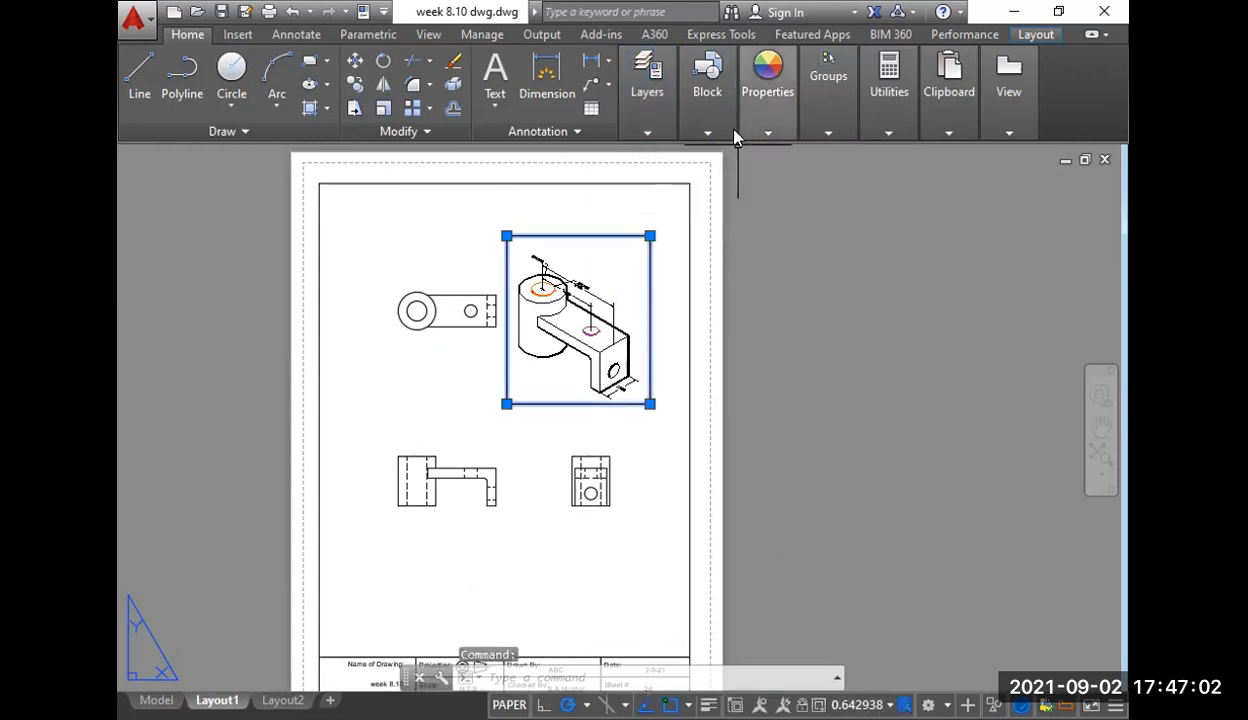
{"action": "left_click", "coordinate": [647, 132]}
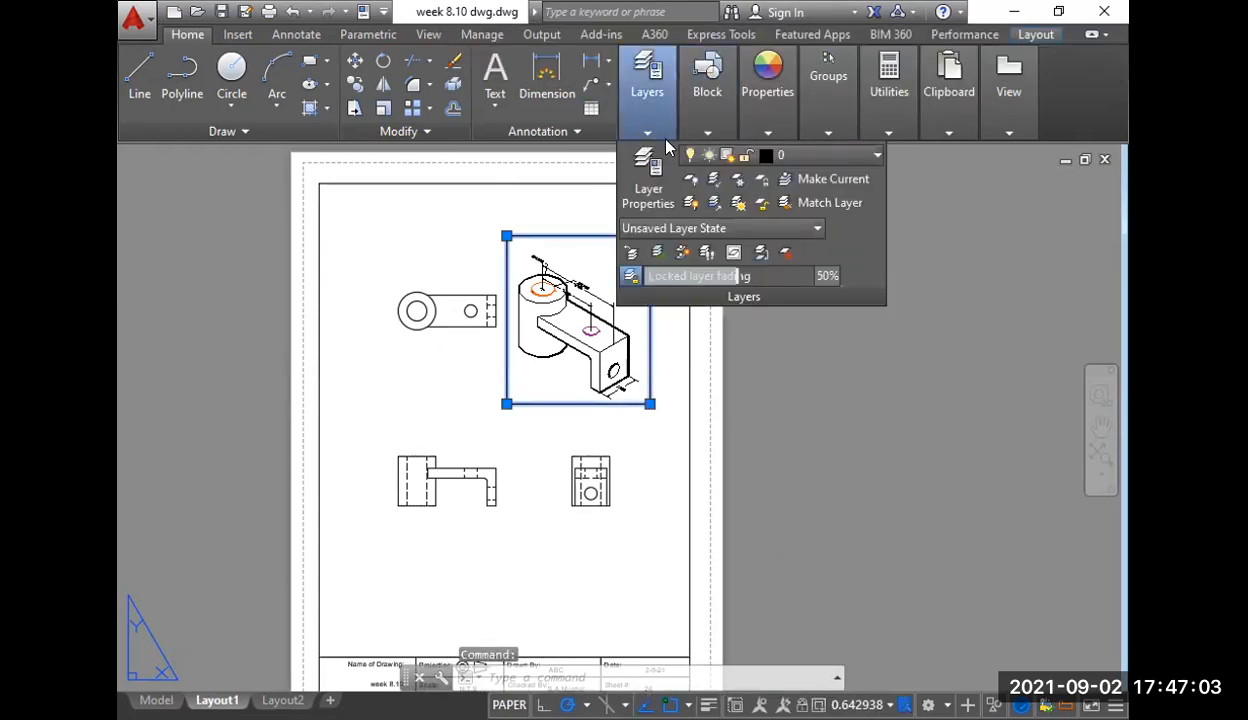
{"action": "left_click", "coordinate": [786, 157]}
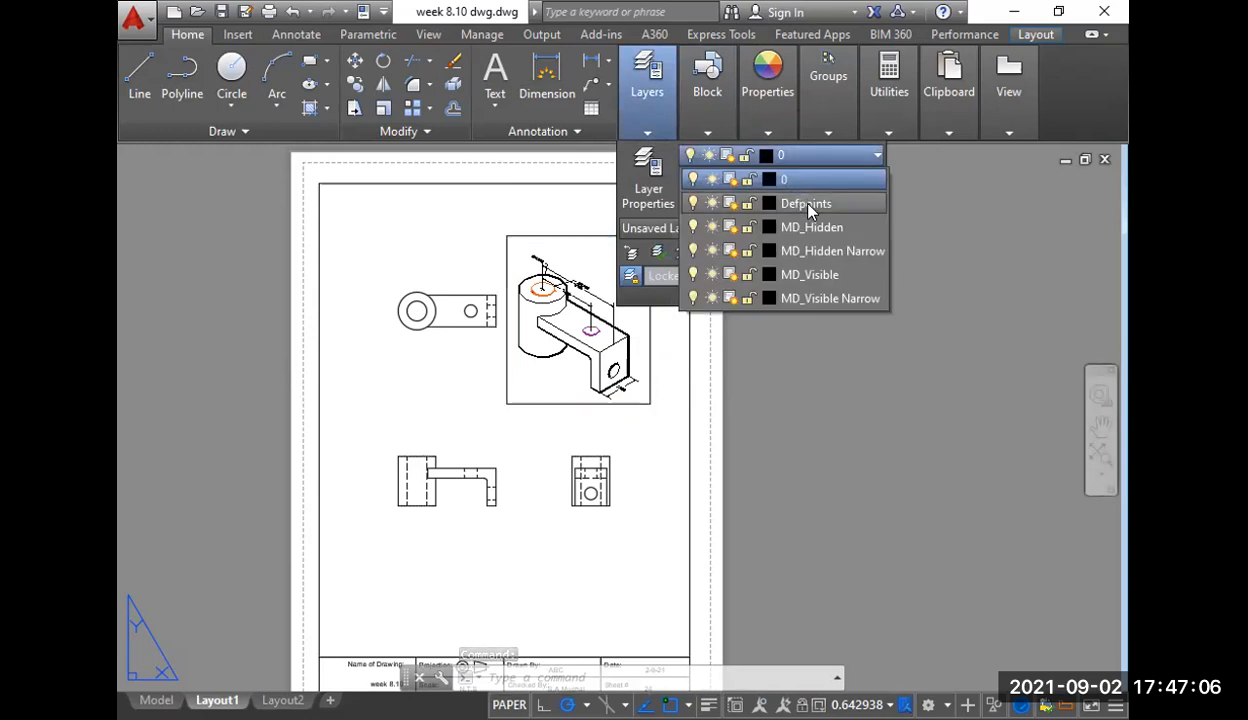
{"action": "left_click", "coordinate": [807, 203]}
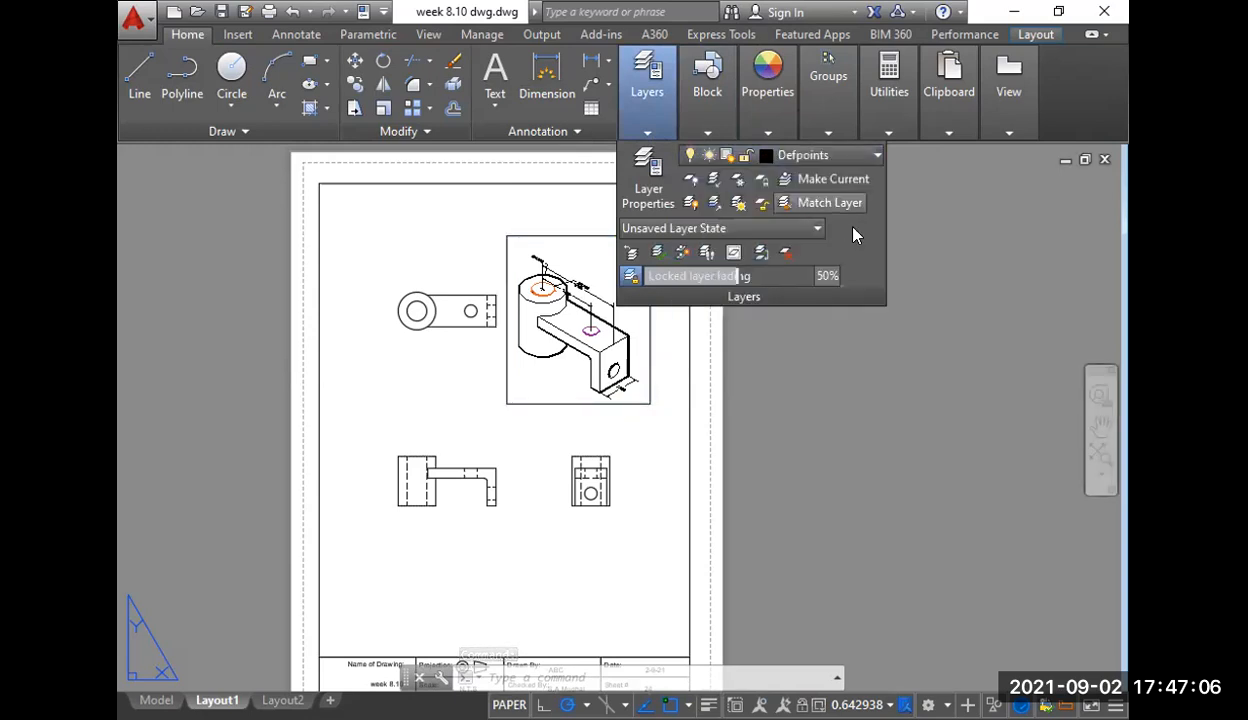
{"action": "left_click", "coordinate": [863, 390]}
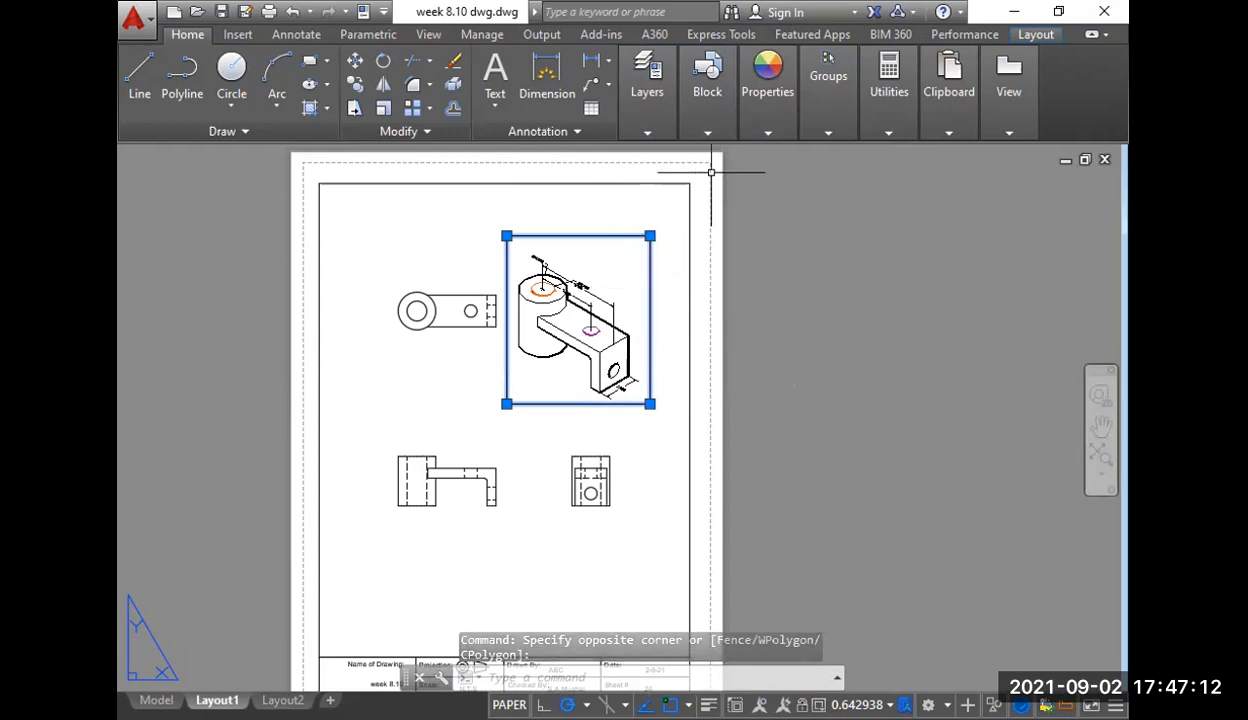
- Turn off the Defpoints layer to hide the isometric viewport's frame
{"action": "mouse_move", "coordinate": [646, 137]}
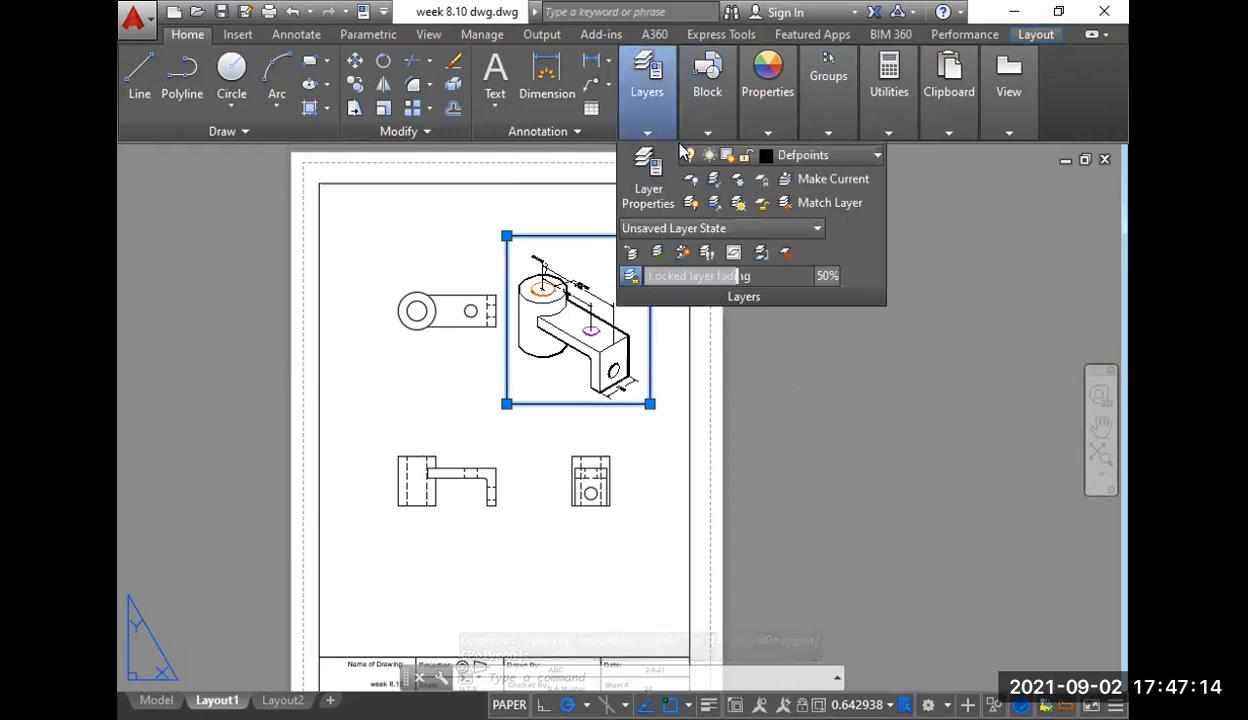
{"action": "left_click", "coordinate": [775, 157]}
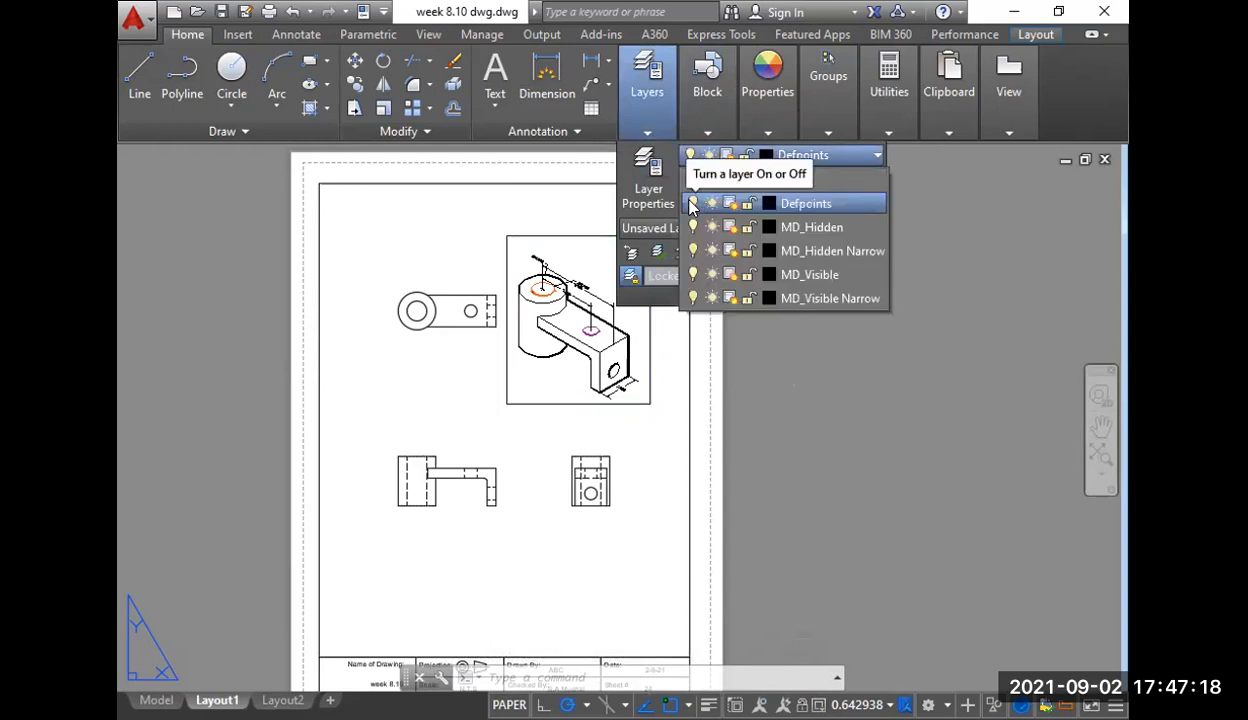
{"action": "left_click", "coordinate": [827, 374]}
- Add a vertical linear dimension for the cylinder's height on the outer side of the front view
{"action": "scroll", "coordinate": [585, 373], "scroll_direction": "up", "scroll_amount": 4}
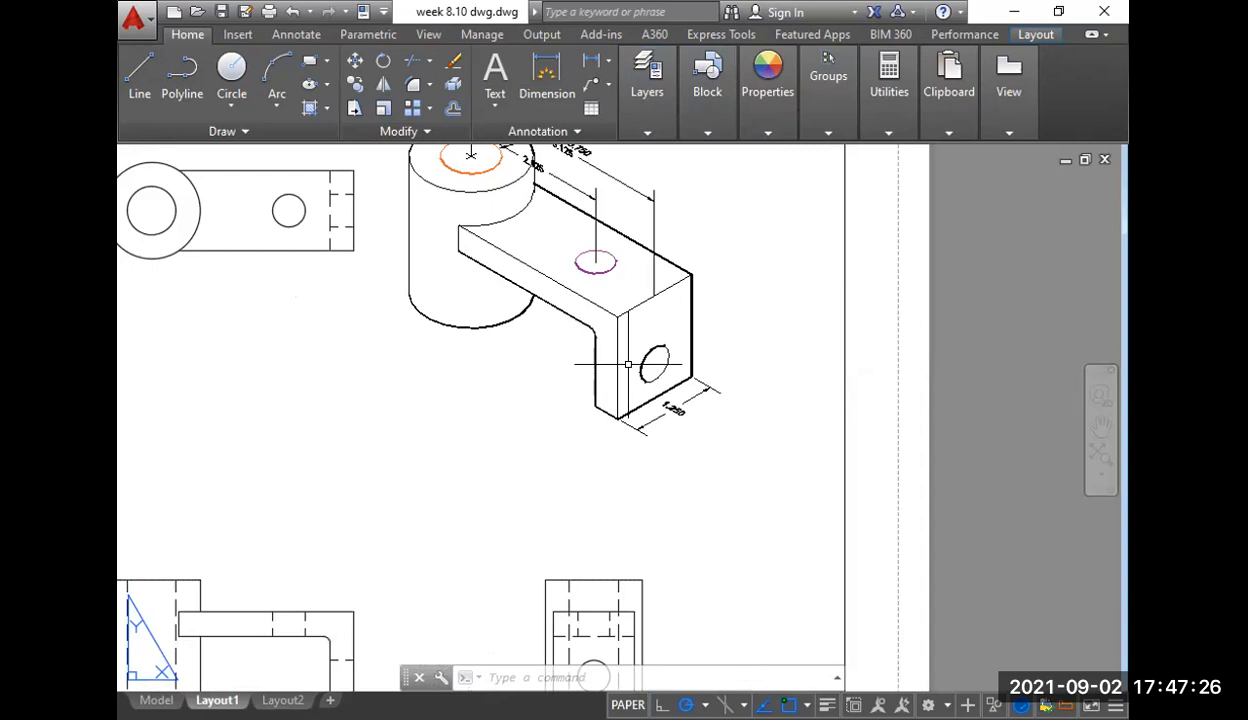
{"action": "middle_click_drag", "start_coordinate": [579, 359], "coordinate": [674, 357]}
{"action": "scroll", "coordinate": [700, 350], "scroll_direction": "down", "scroll_amount": 2}
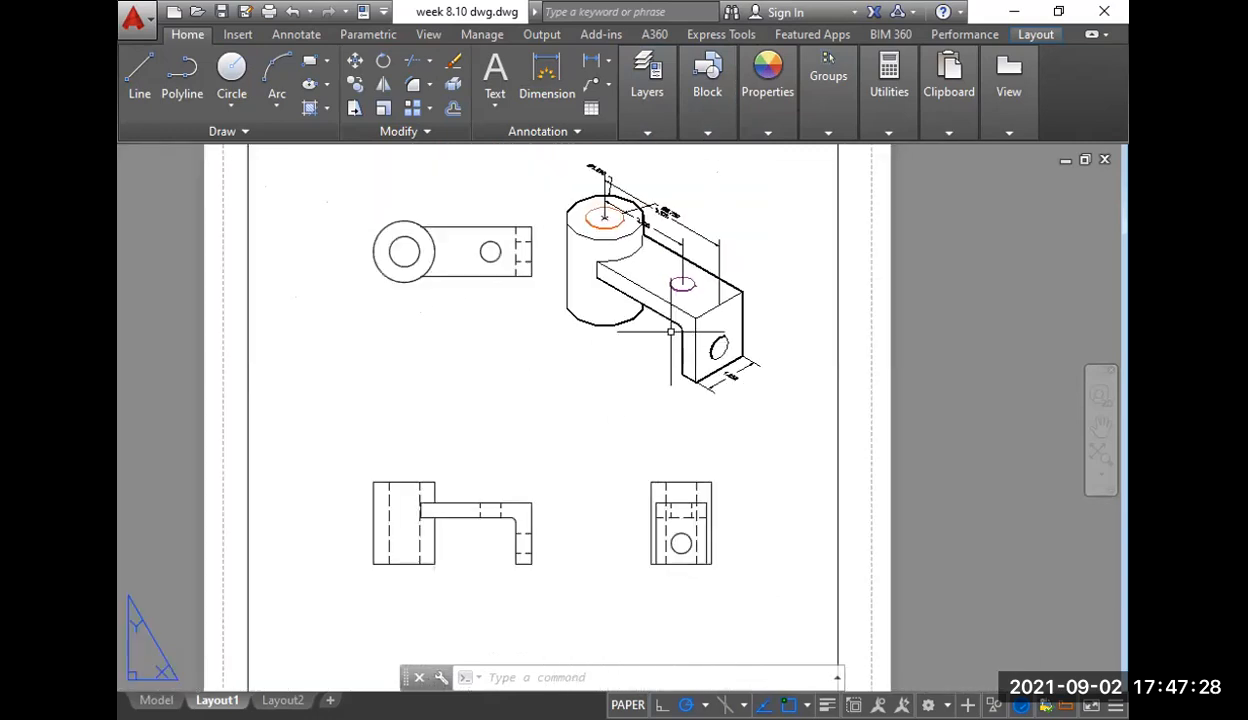
{"action": "middle_click_drag", "start_coordinate": [573, 327], "coordinate": [597, 341]}
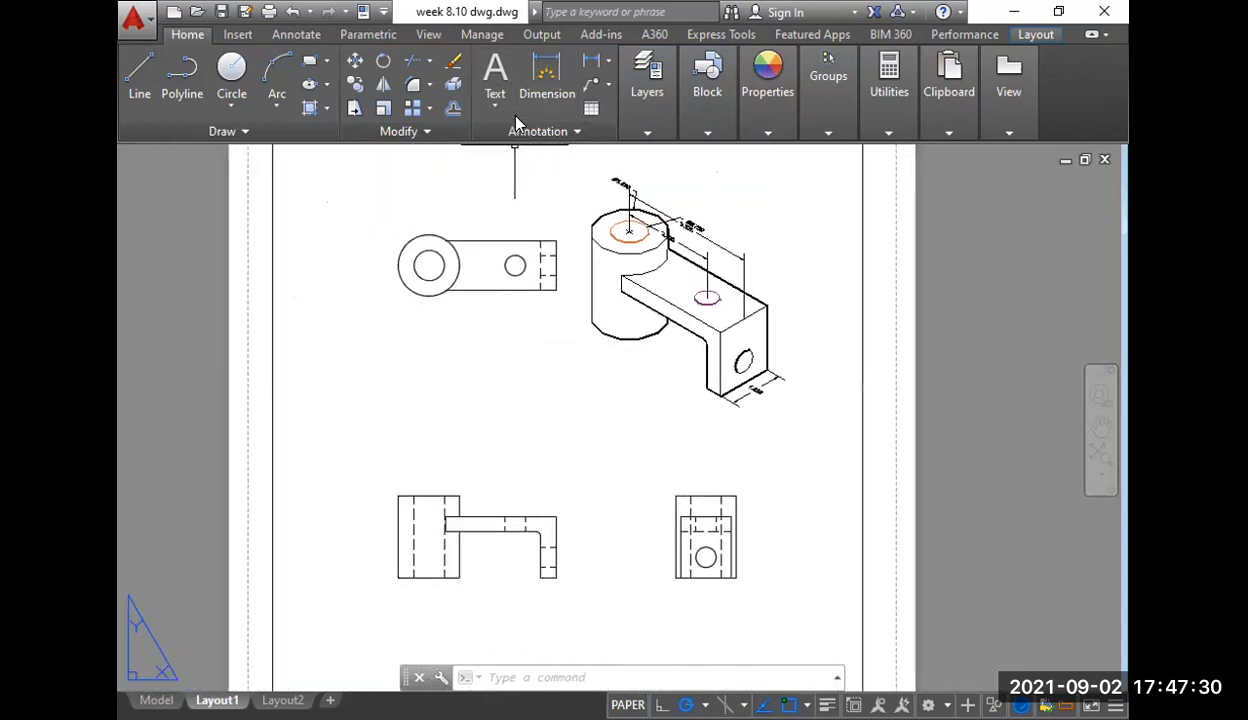
{"action": "left_click", "coordinate": [591, 61]}
{"action": "scroll", "coordinate": [476, 298], "scroll_direction": "up", "scroll_amount": 2}
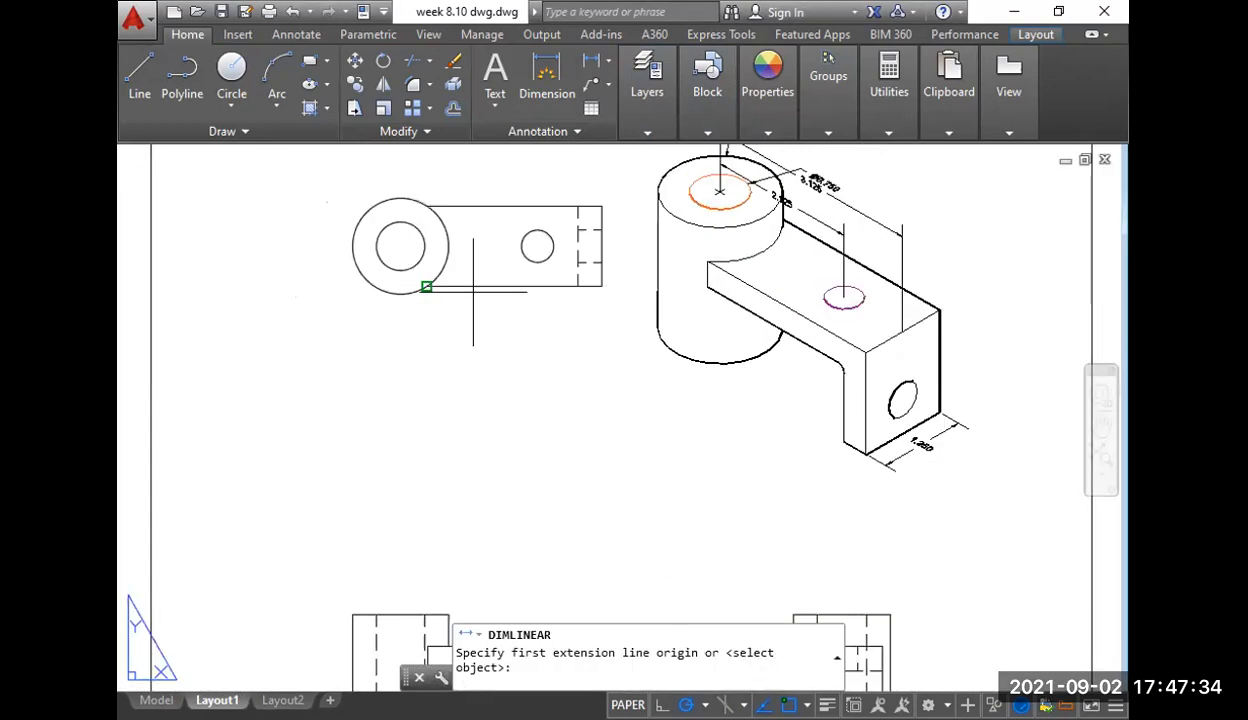
{"action": "middle_click_drag", "start_coordinate": [438, 396], "coordinate": [447, 182]}
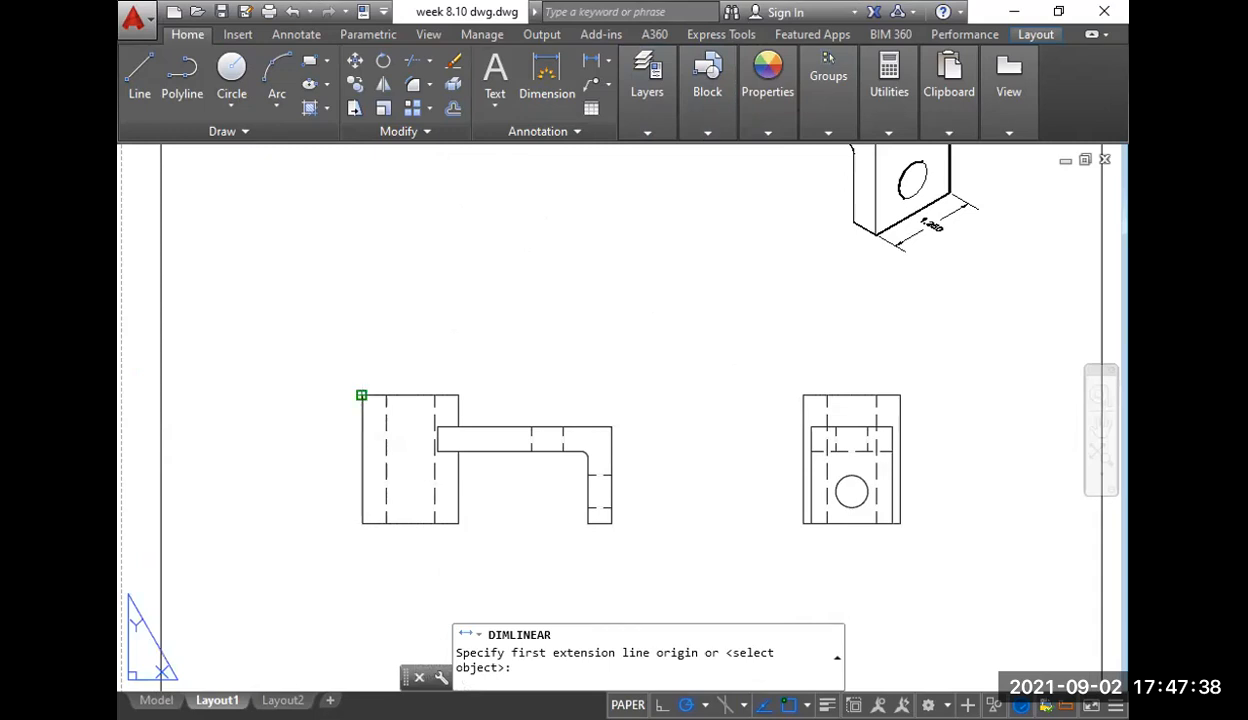
{"action": "left_click", "coordinate": [362, 395]}
{"action": "left_click", "coordinate": [362, 523]}
{"action": "left_click", "coordinate": [326, 460]}
- Add a horizontal linear dimension for the cylinder's width above the front view
{"action": "right_click", "coordinate": [352, 316]}
{"action": "left_click", "coordinate": [413, 331]}
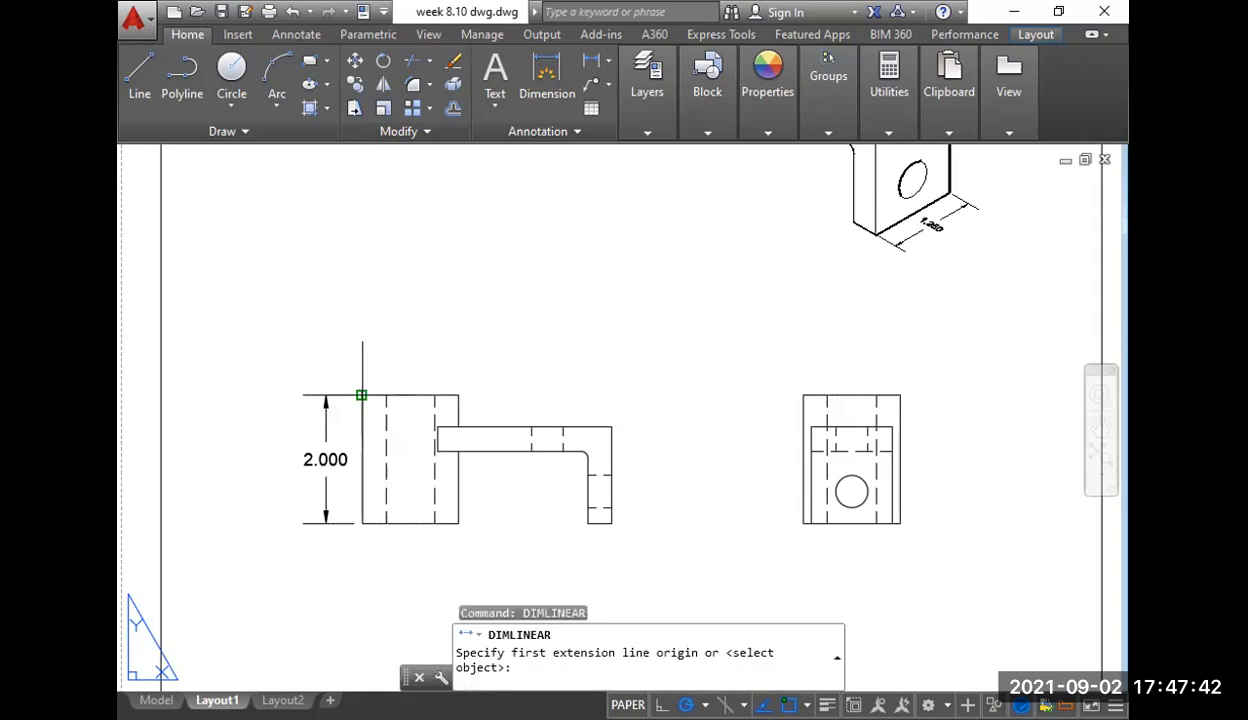
{"action": "left_click", "coordinate": [362, 395]}
{"action": "left_click", "coordinate": [459, 395]}
{"action": "left_click", "coordinate": [472, 365]}
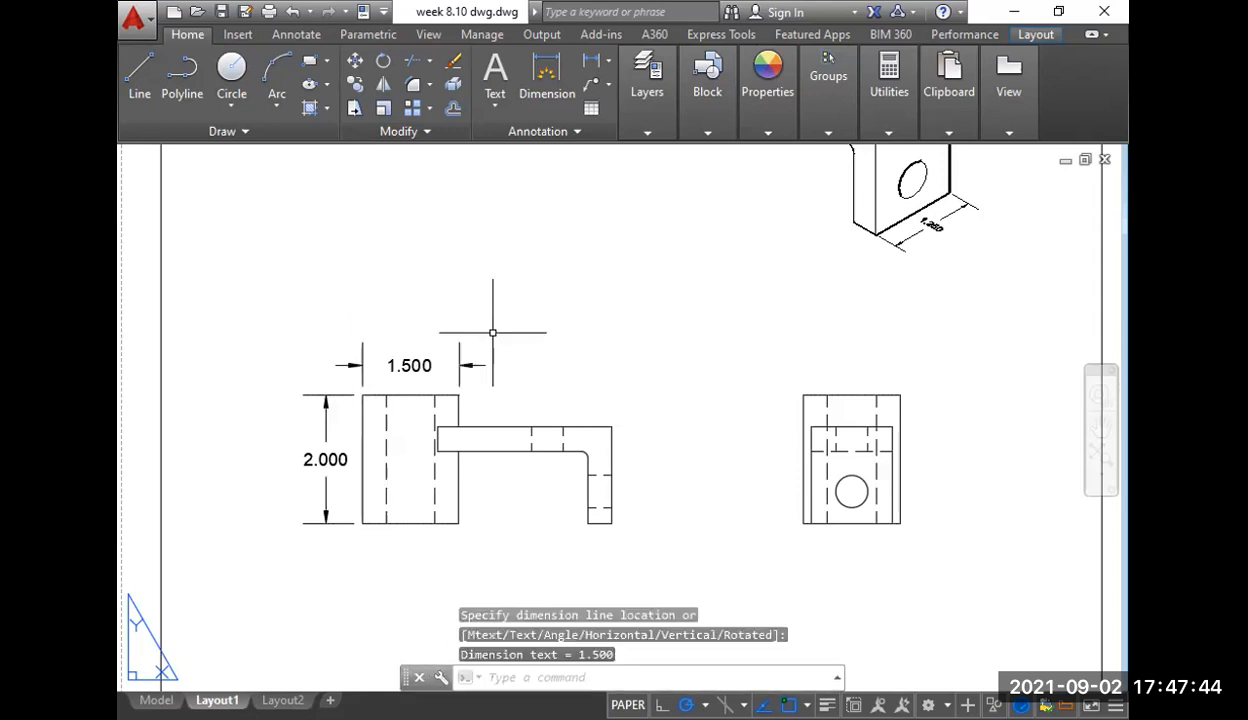
- Add a horizontal linear dimension above the front view from the cylinder's edge to the arm's outer end, in line with the cylinder's width dimension
{"action": "right_click", "coordinate": [516, 305]}
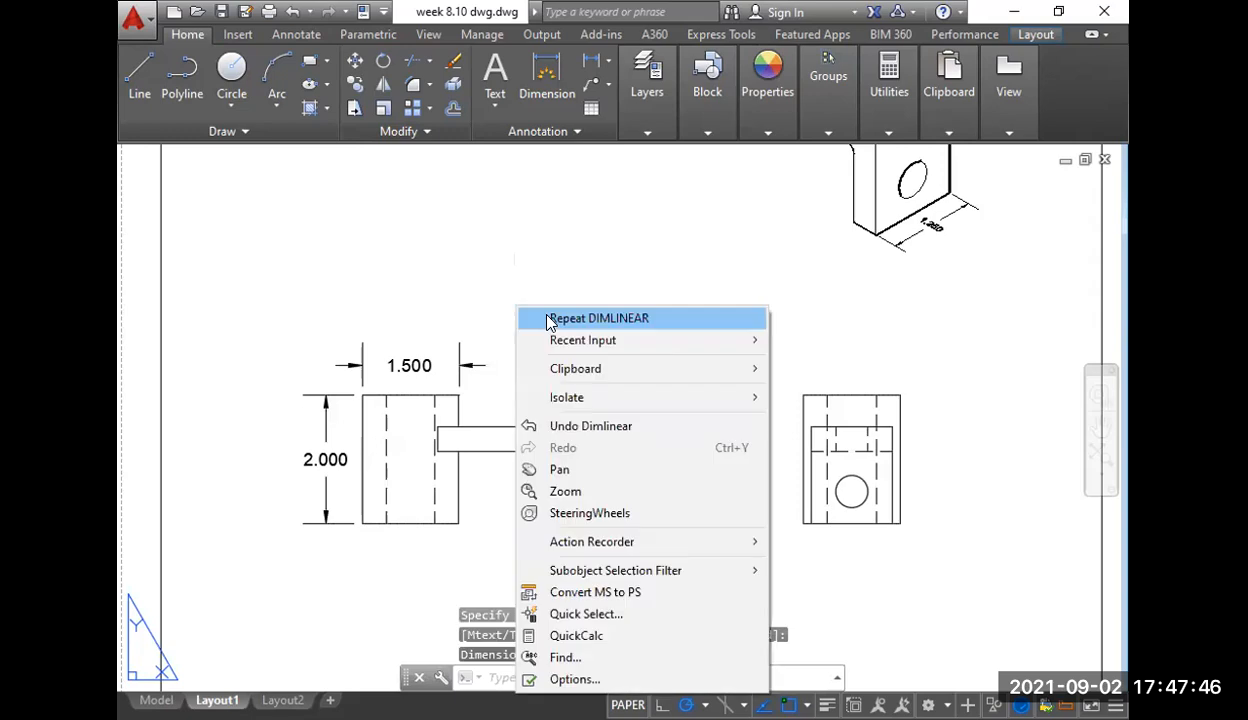
{"action": "left_click", "coordinate": [599, 318]}
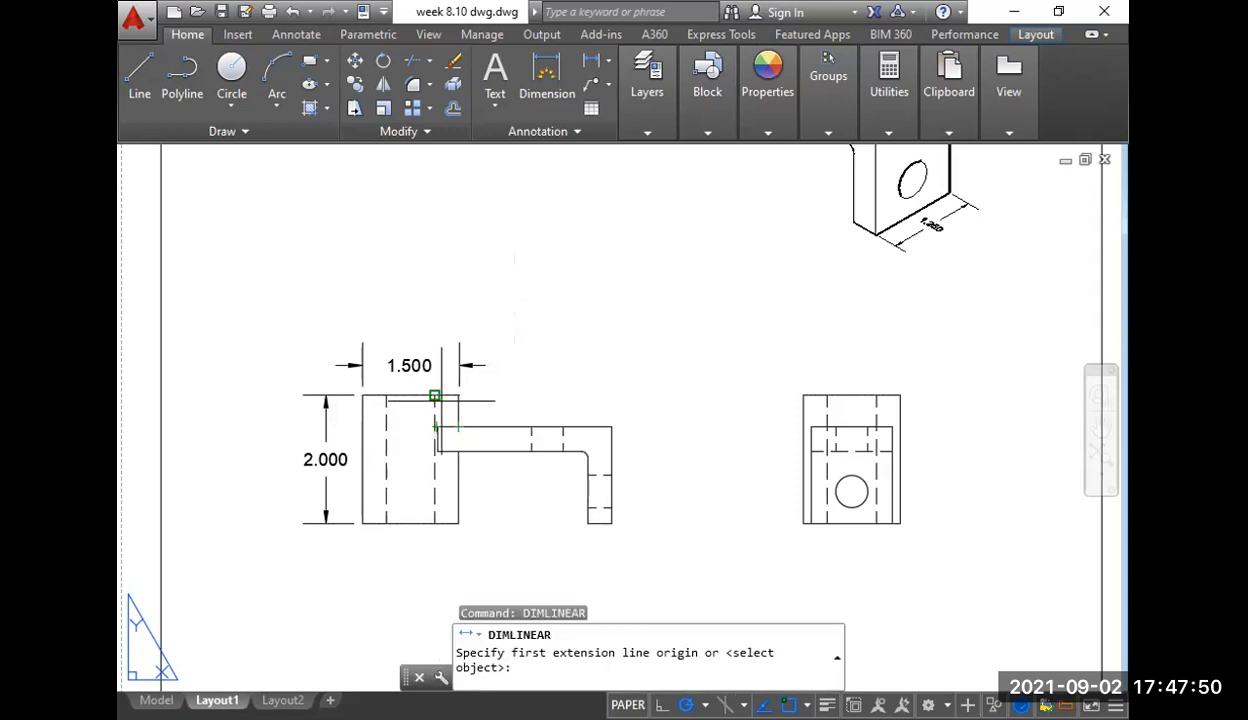
{"action": "left_click", "coordinate": [435, 396]}
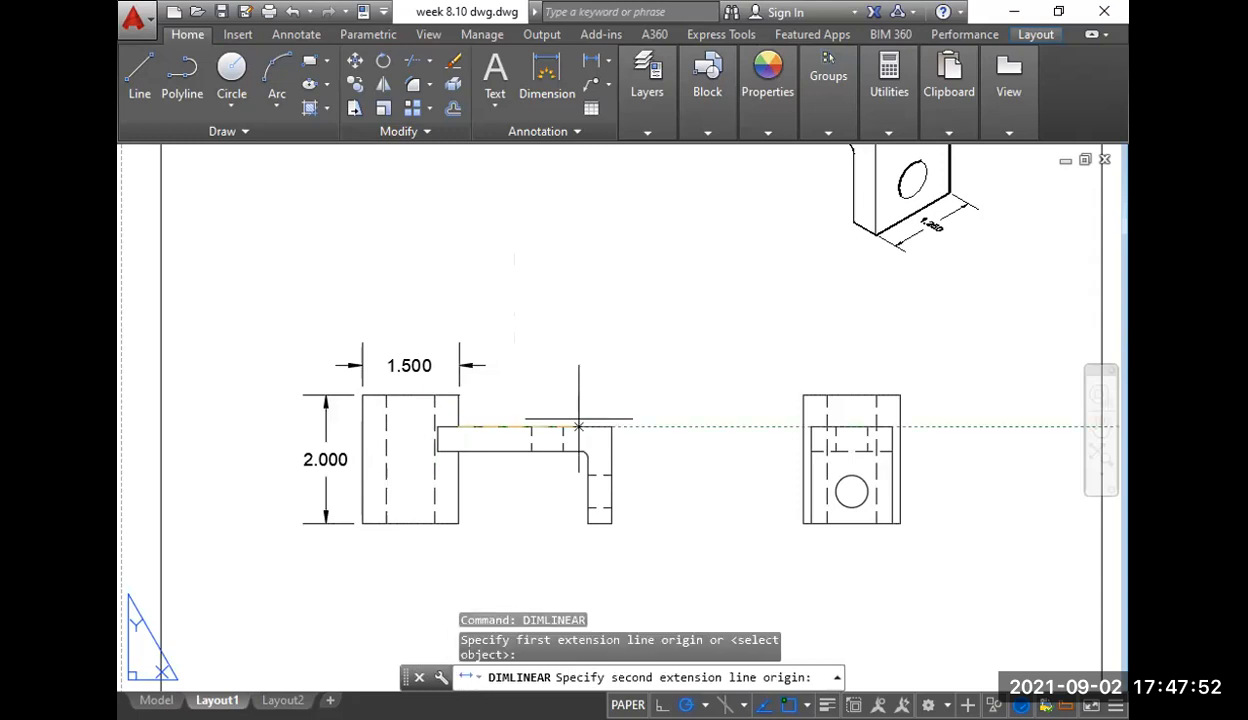
{"action": "left_click", "coordinate": [578, 426]}
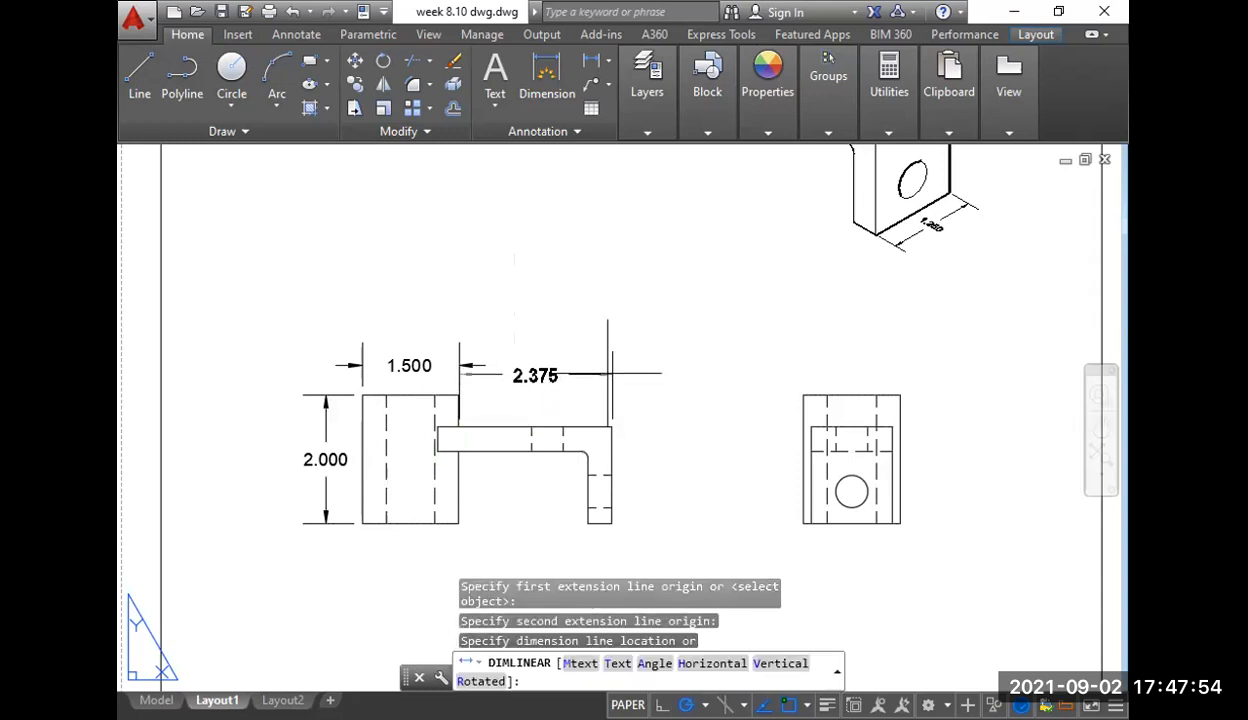
{"action": "left_click", "coordinate": [613, 364]}
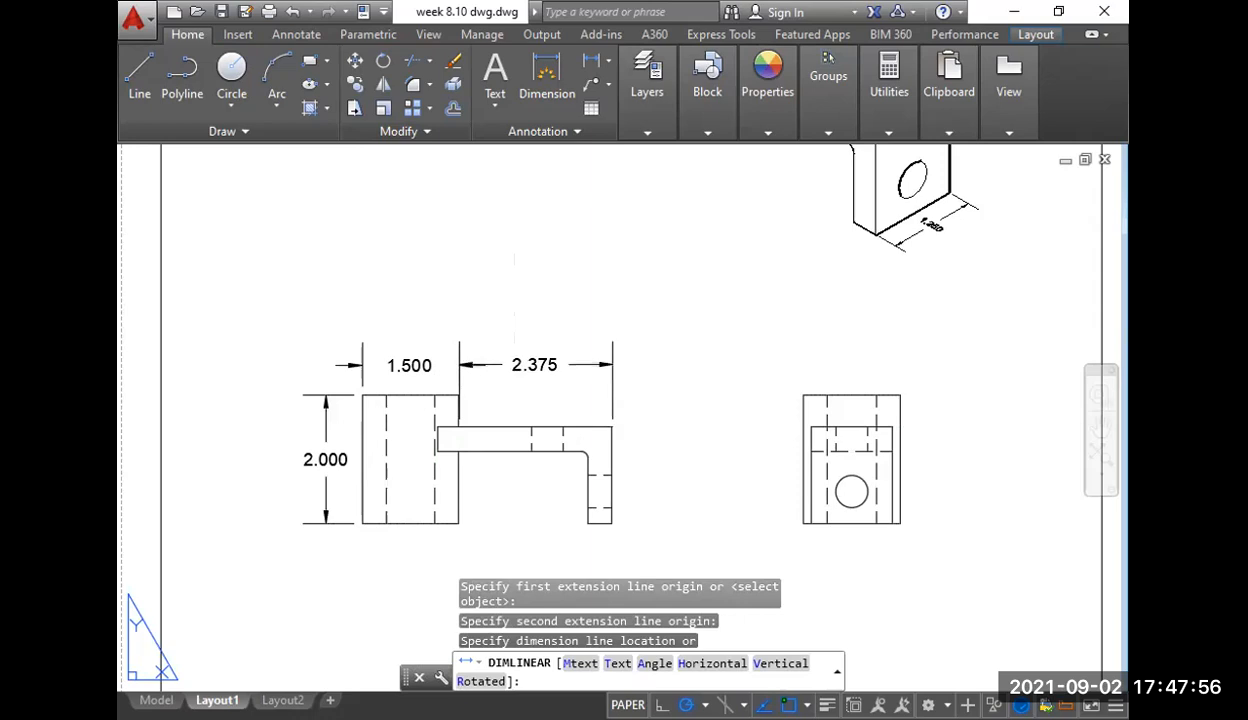
- Add a vertical linear dimension for the height of the arm's bent-down leg on the outer side of the front view
{"action": "right_click", "coordinate": [666, 391]}
{"action": "left_click", "coordinate": [714, 346]}
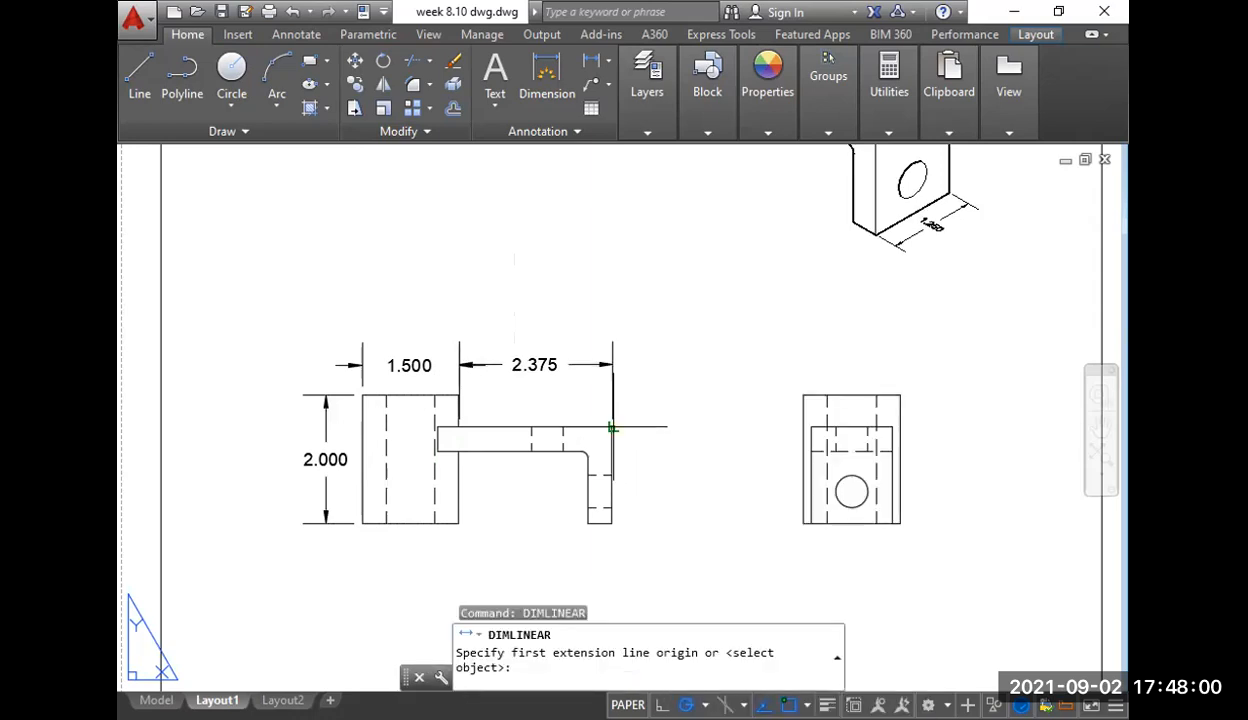
{"action": "left_click", "coordinate": [612, 523]}
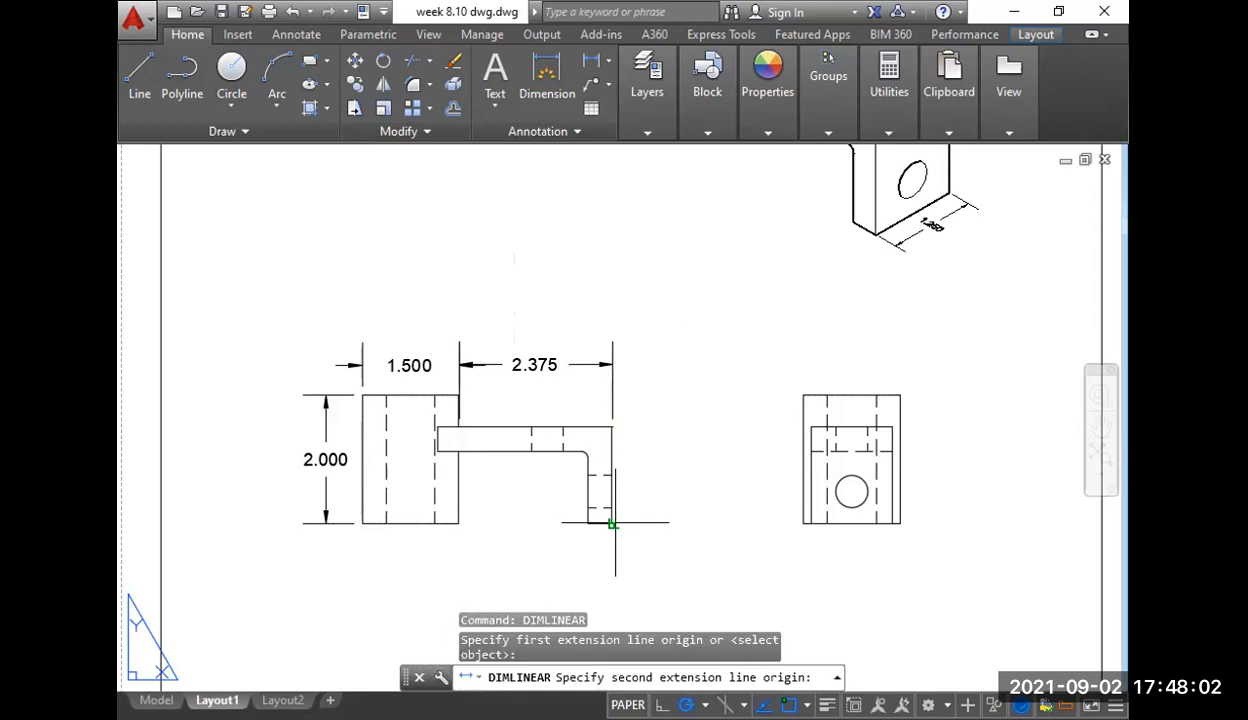
{"action": "left_click", "coordinate": [612, 427]}
{"action": "left_click", "coordinate": [647, 514]}
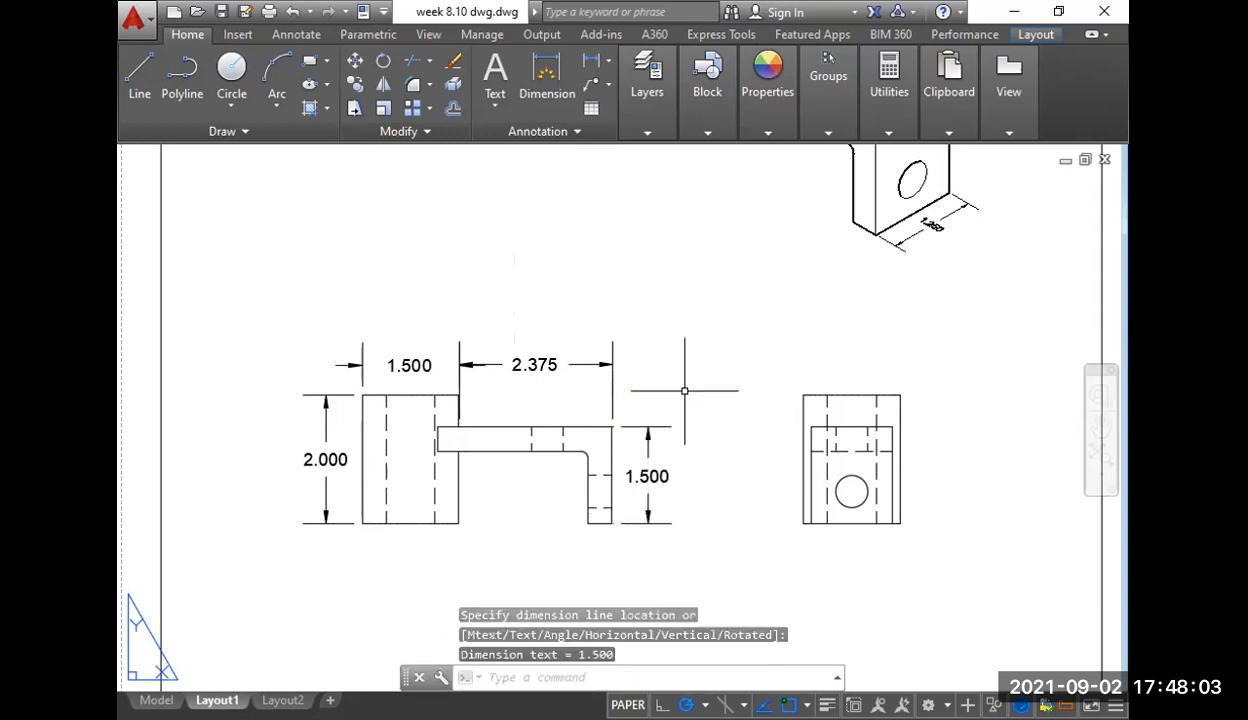
- Add a horizontal linear dimension for the thickness of the arm's bent-down leg below the front view
{"action": "right_click", "coordinate": [764, 23]}
{"action": "left_click", "coordinate": [764, 23]}
{"action": "middle_click_drag", "start_coordinate": [557, 487], "coordinate": [569, 387]}
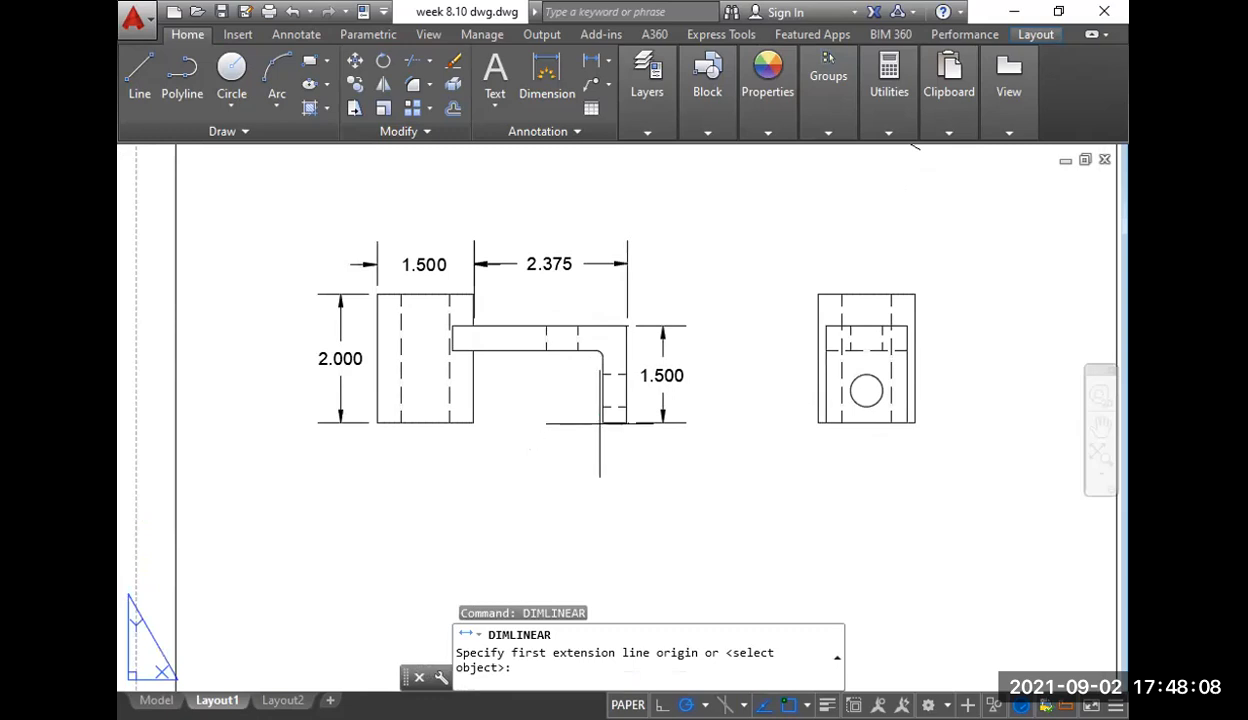
{"action": "left_click", "coordinate": [601, 423]}
{"action": "left_click", "coordinate": [627, 423]}
{"action": "middle_click_drag", "start_coordinate": [630, 338], "coordinate": [562, 356]}
{"action": "scroll", "coordinate": [512, 458], "scroll_direction": "up", "scroll_amount": 4}
{"action": "scroll", "coordinate": [561, 357], "scroll_direction": "down", "scroll_amount": 2}
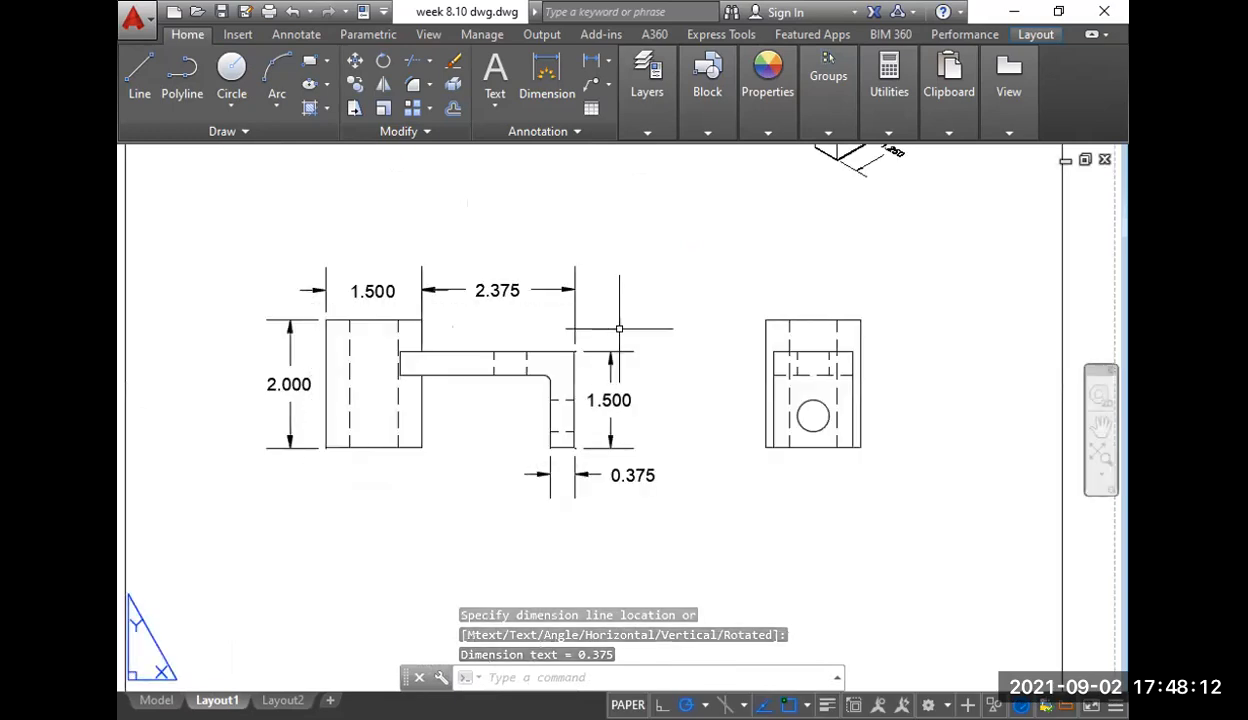
- Add a diameter dimension to the cylinder's outer circle in the top view, with its text above and outside the circle
{"action": "middle_click_drag", "start_coordinate": [617, 296], "coordinate": [568, 340]}
{"action": "scroll", "coordinate": [568, 340], "scroll_direction": "down", "scroll_amount": 4}
{"action": "middle_click_drag", "start_coordinate": [502, 285], "coordinate": [510, 341]}
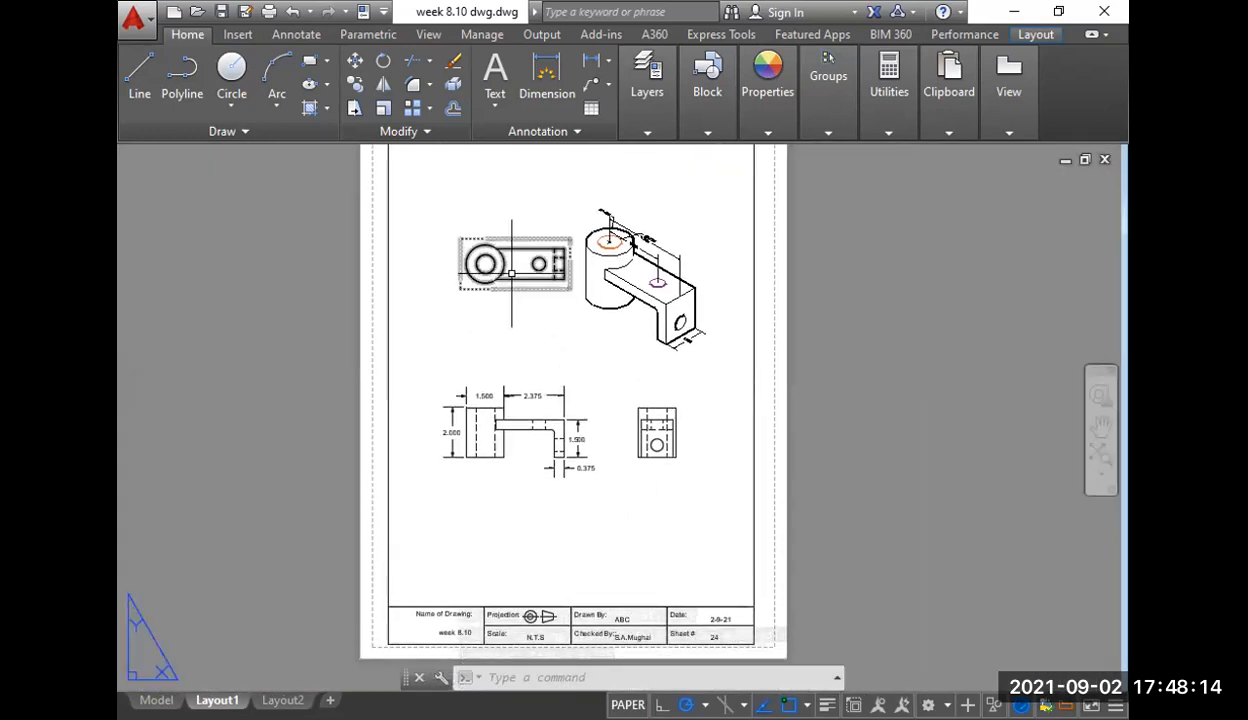
{"action": "left_click", "coordinate": [605, 62]}
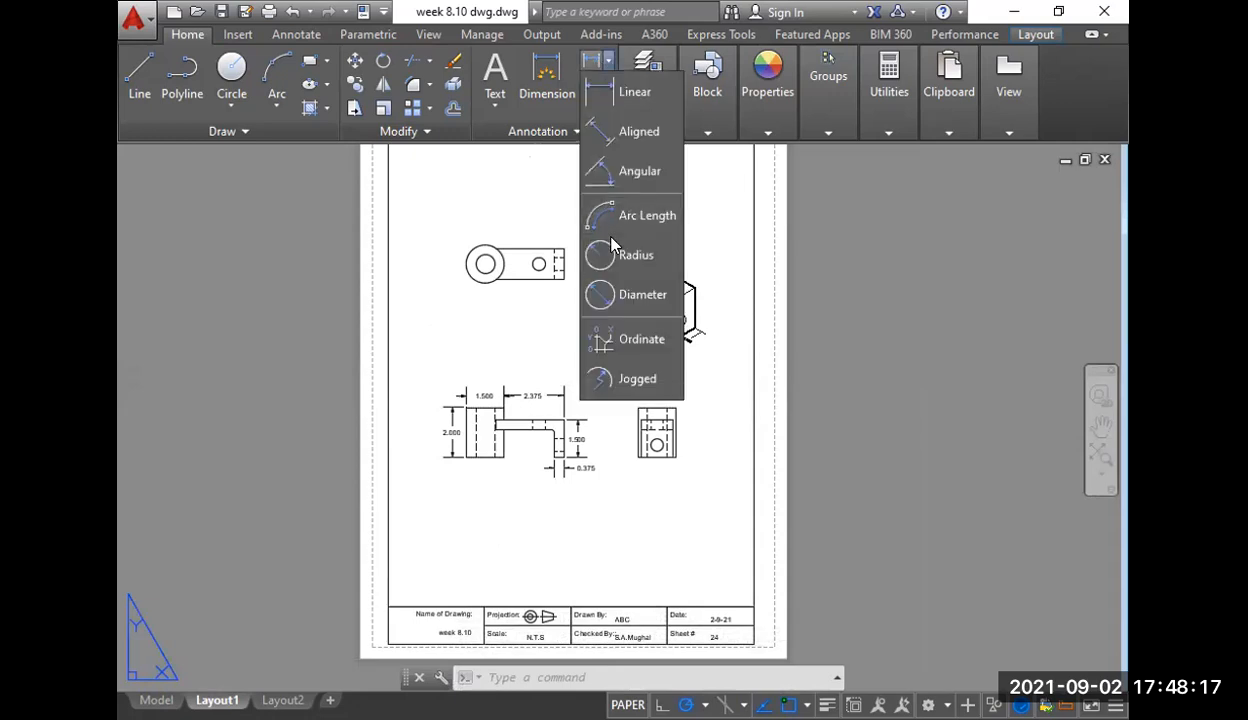
{"action": "left_click", "coordinate": [630, 290]}
{"action": "scroll", "coordinate": [487, 240], "scroll_direction": "up", "scroll_amount": 4}
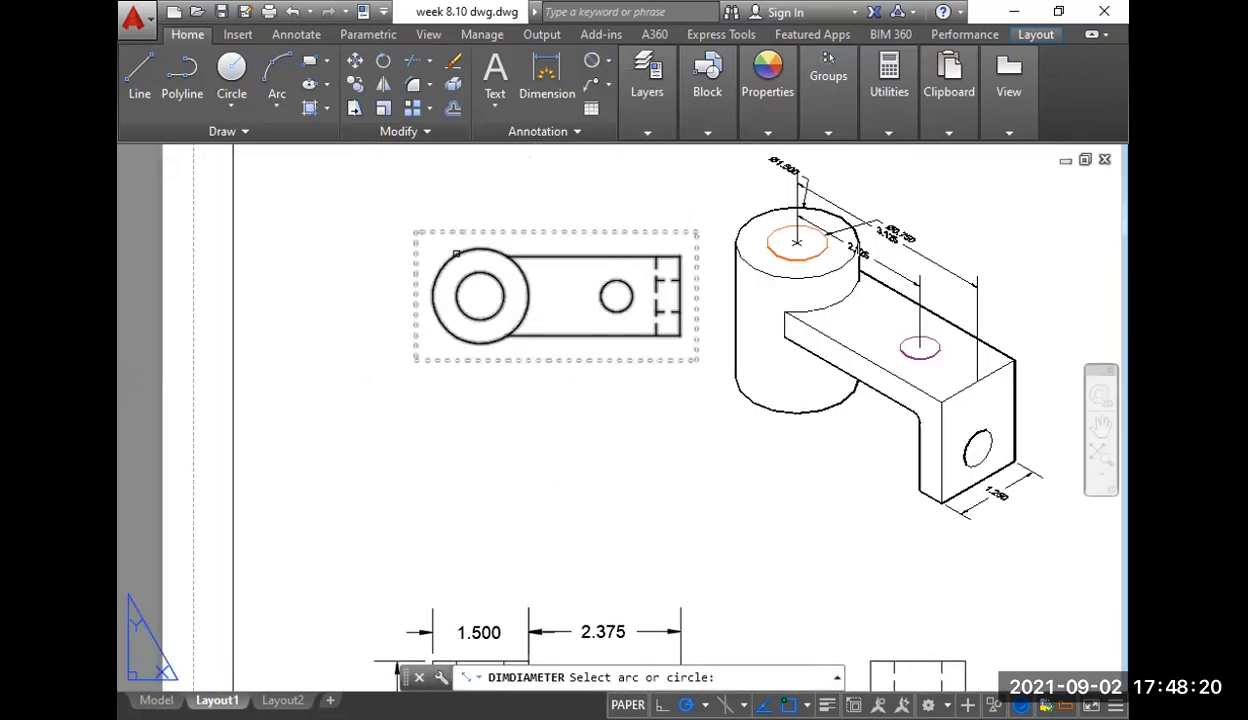
{"action": "left_click", "coordinate": [456, 254]}
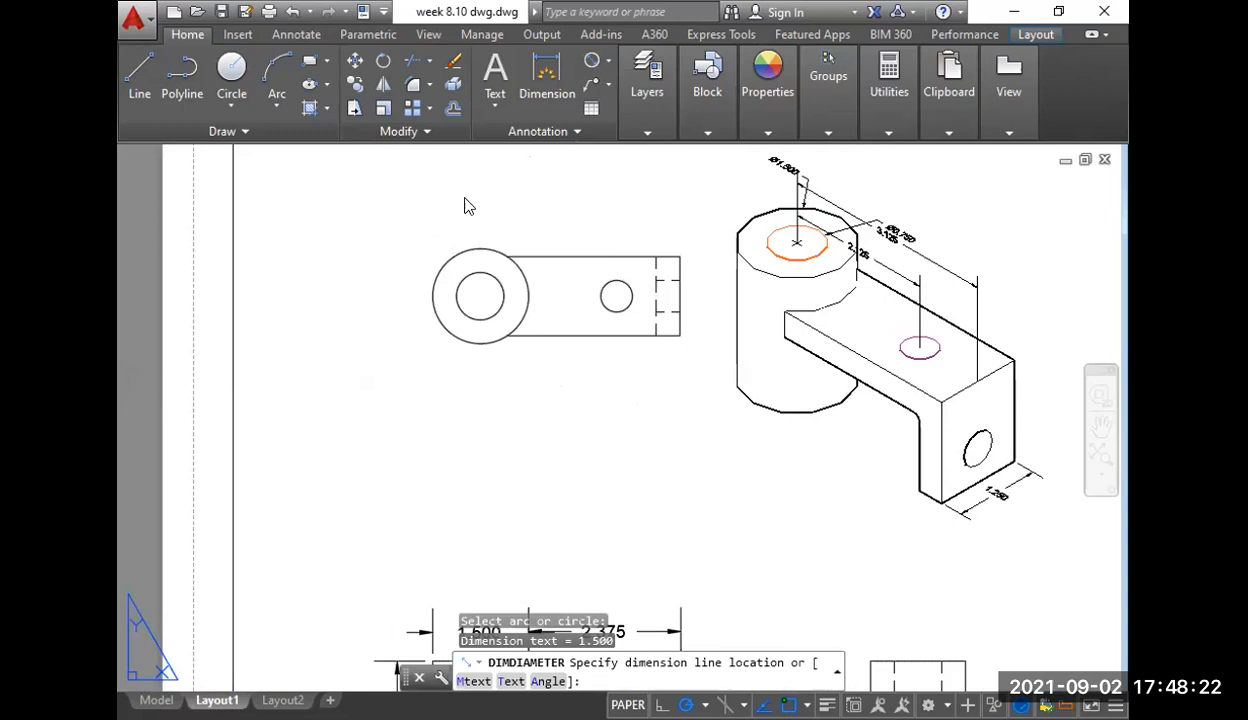
{"action": "left_click", "coordinate": [419, 205]}
- Add diameter dimensions to the cylinder's bore and the arm's small hole in the top view
{"action": "key", "text": "Return"}
{"action": "left_click", "coordinate": [460, 284]}
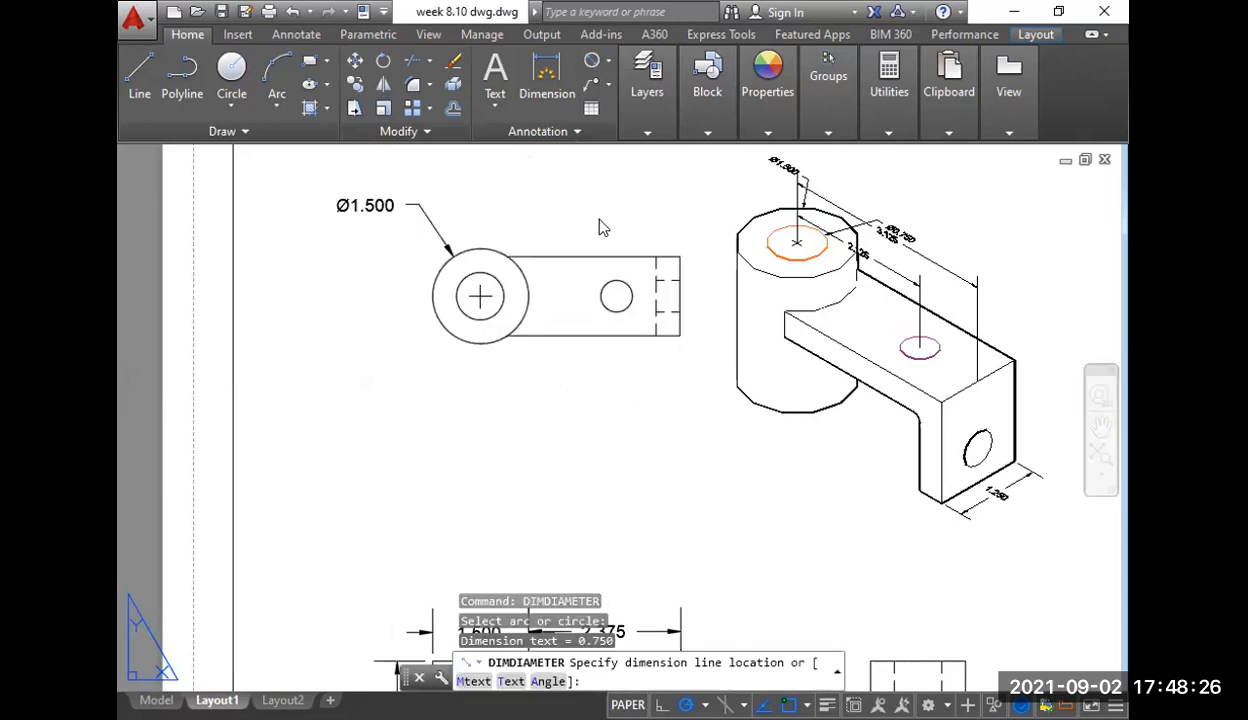
{"action": "left_click", "coordinate": [413, 328]}
{"action": "key", "text": "Return"}
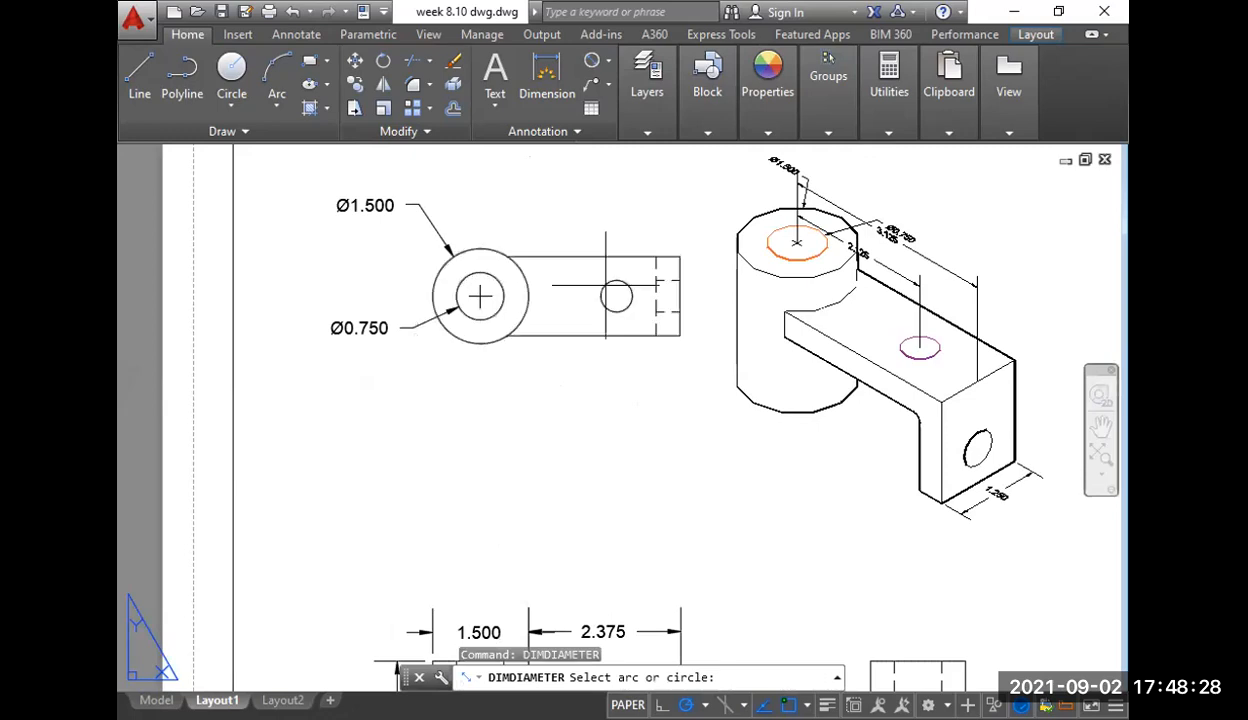
{"action": "left_click", "coordinate": [605, 285]}
{"action": "left_click", "coordinate": [622, 226]}
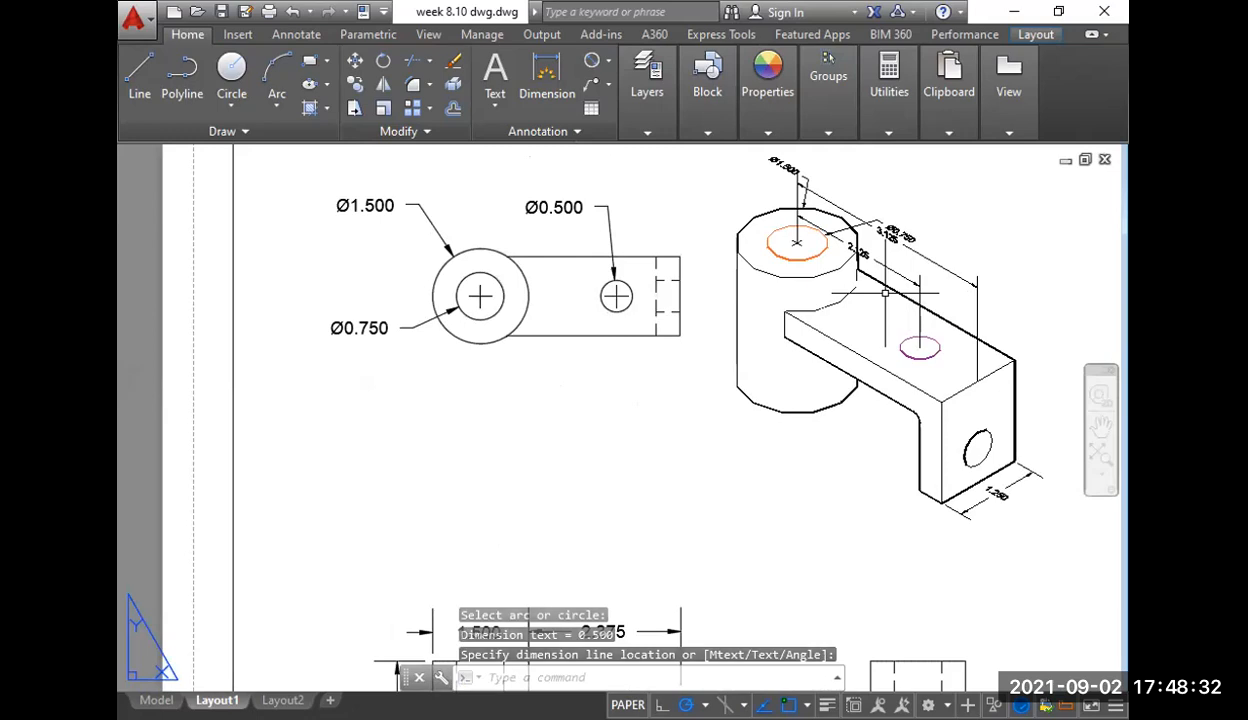
{"action": "scroll", "coordinate": [655, 362], "scroll_direction": "down", "scroll_amount": 2}
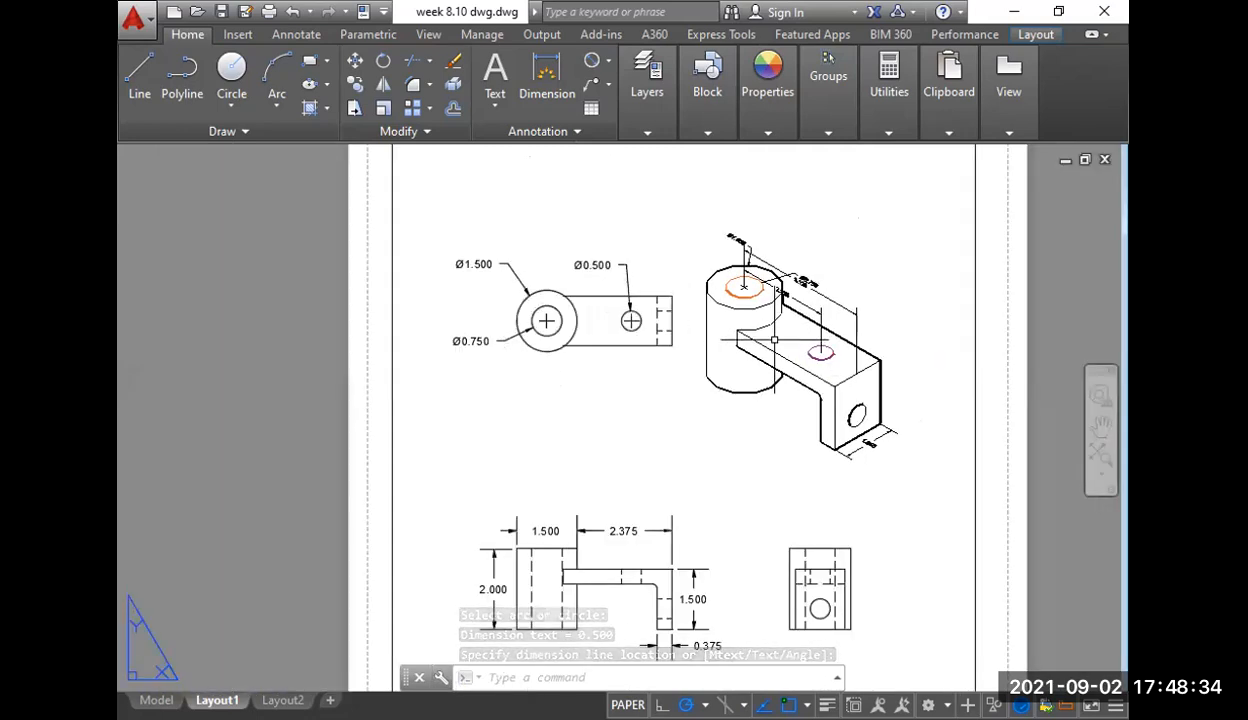
{"action": "middle_click_drag", "start_coordinate": [599, 408], "coordinate": [555, 283]}
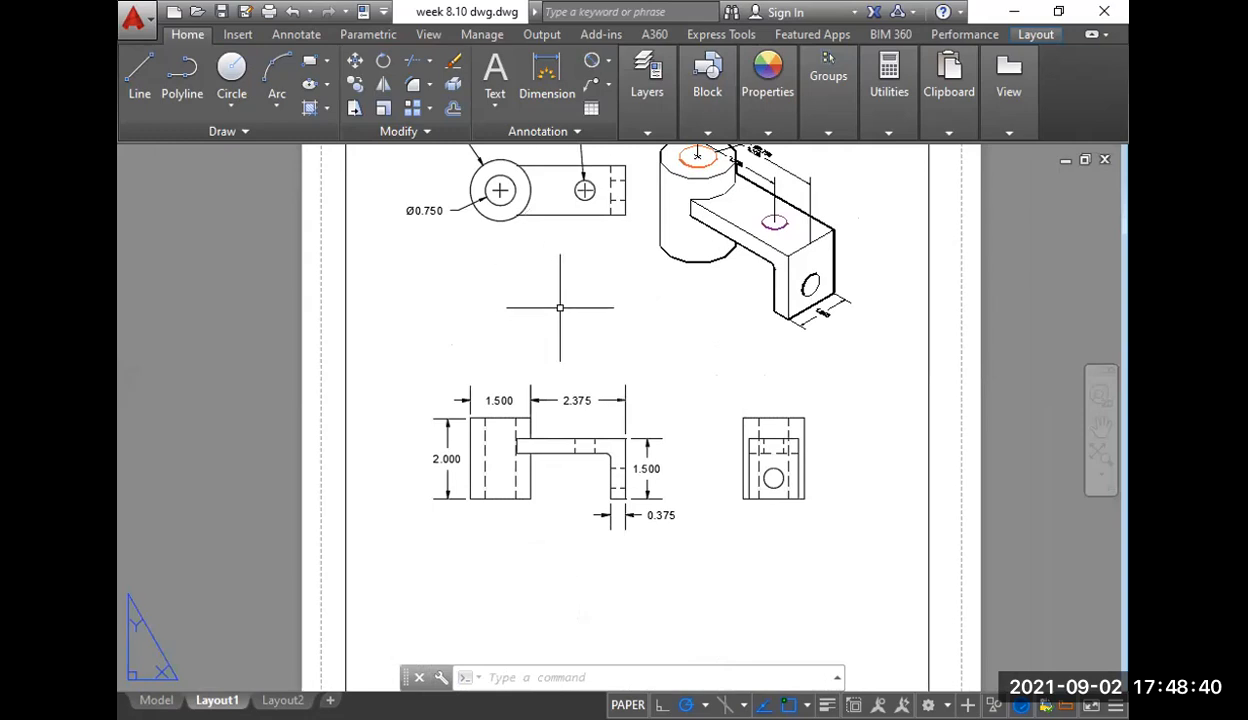
{"action": "scroll", "coordinate": [571, 354], "scroll_direction": "down", "scroll_amount": 3}
{"action": "scroll", "coordinate": [593, 300], "scroll_direction": "up", "scroll_amount": 5}
{"action": "scroll", "coordinate": [598, 300], "scroll_direction": "down", "scroll_amount": 2}
{"action": "double_click", "coordinate": [580, 282]}
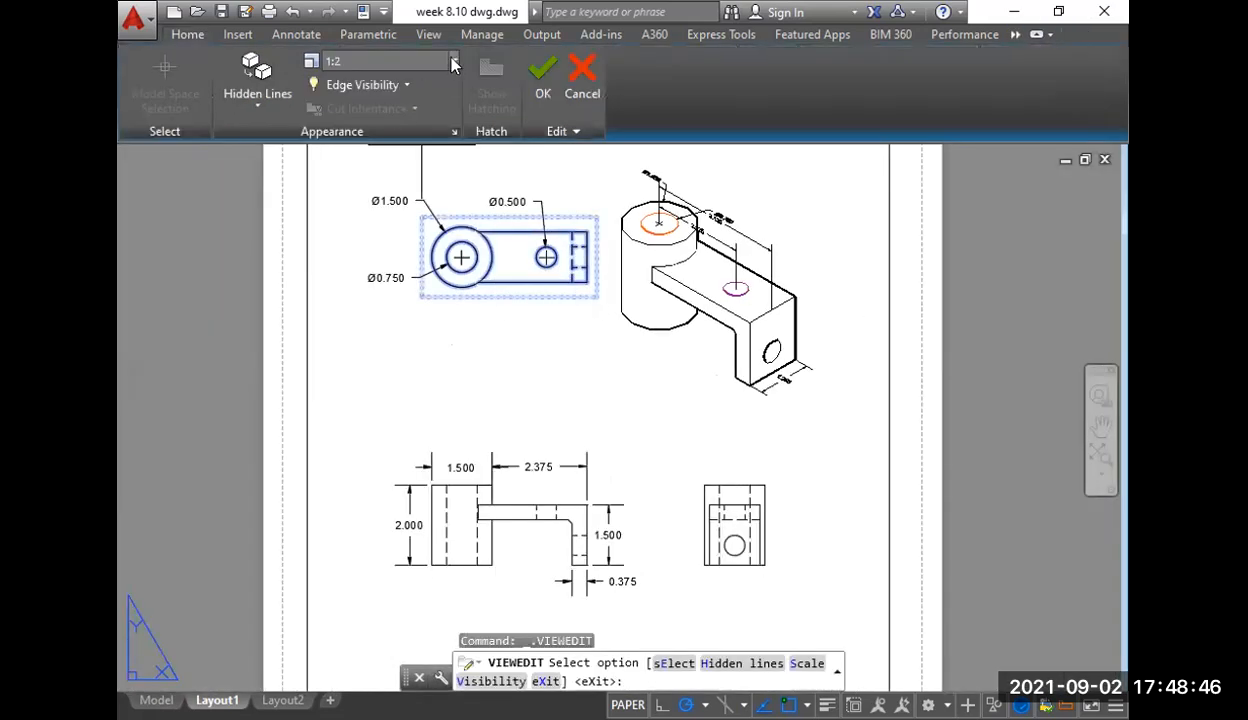
{"action": "left_click", "coordinate": [452, 63]}
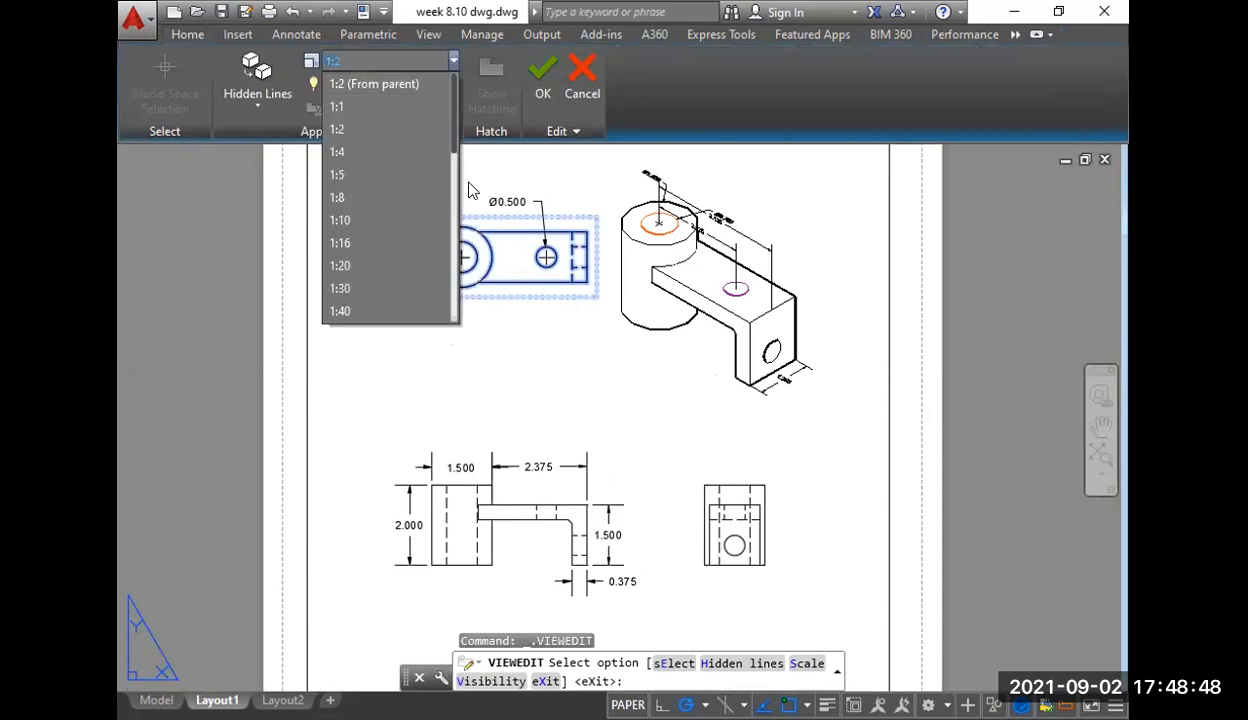
{"action": "left_click", "coordinate": [395, 353]}
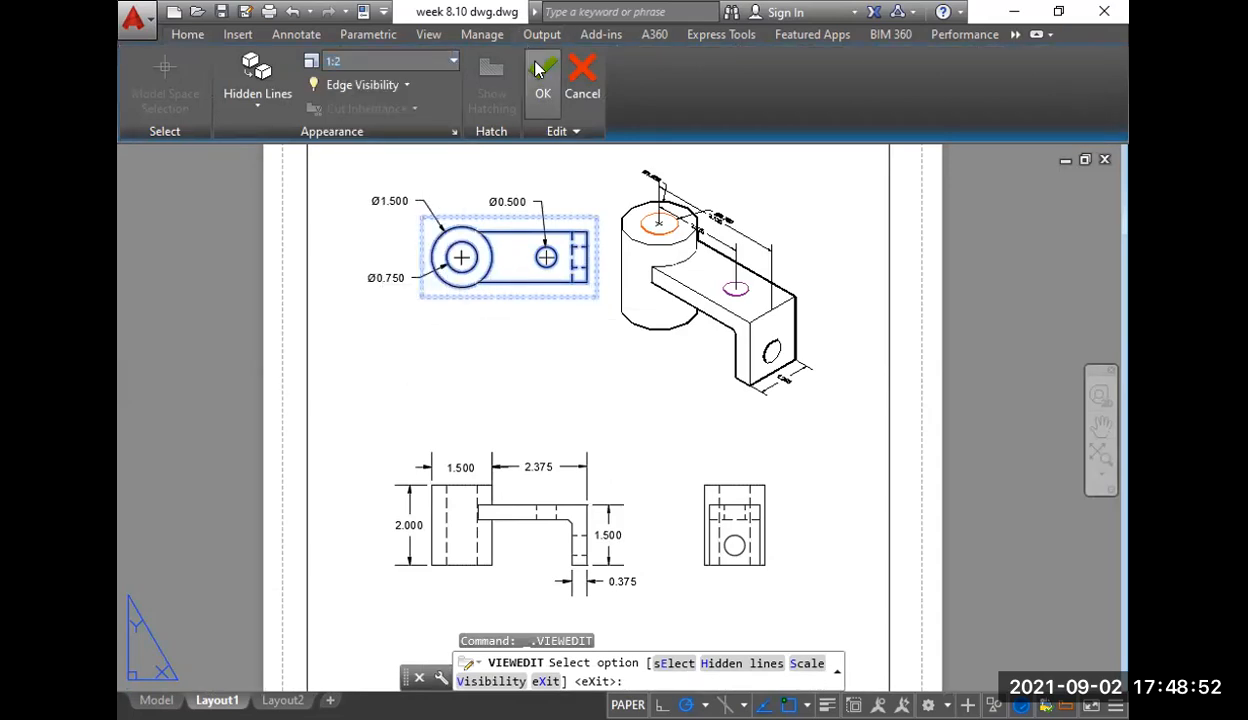
{"action": "left_click", "coordinate": [582, 75]}
- Start a plot of Layout1 and choose DWG To PDF.pc3 as the plotter
{"action": "scroll", "coordinate": [600, 354], "scroll_direction": "down", "scroll_amount": 4}
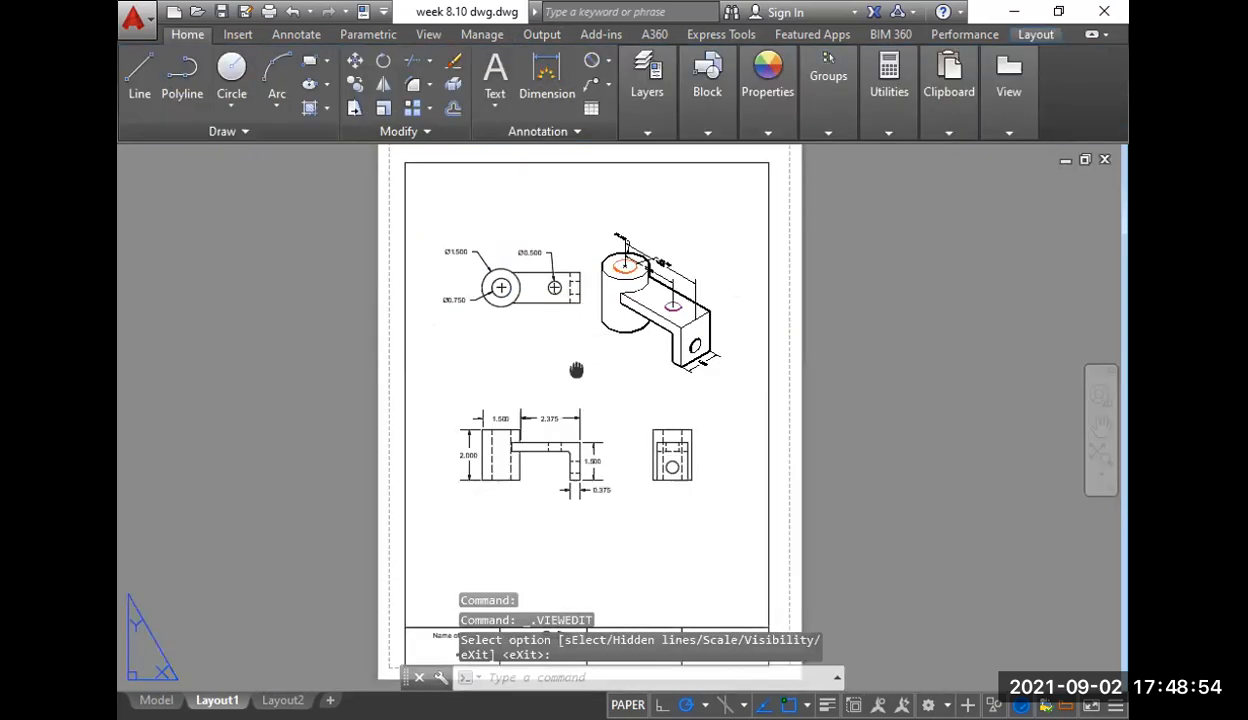
{"action": "scroll", "coordinate": [539, 312], "scroll_direction": "up", "scroll_amount": 3}
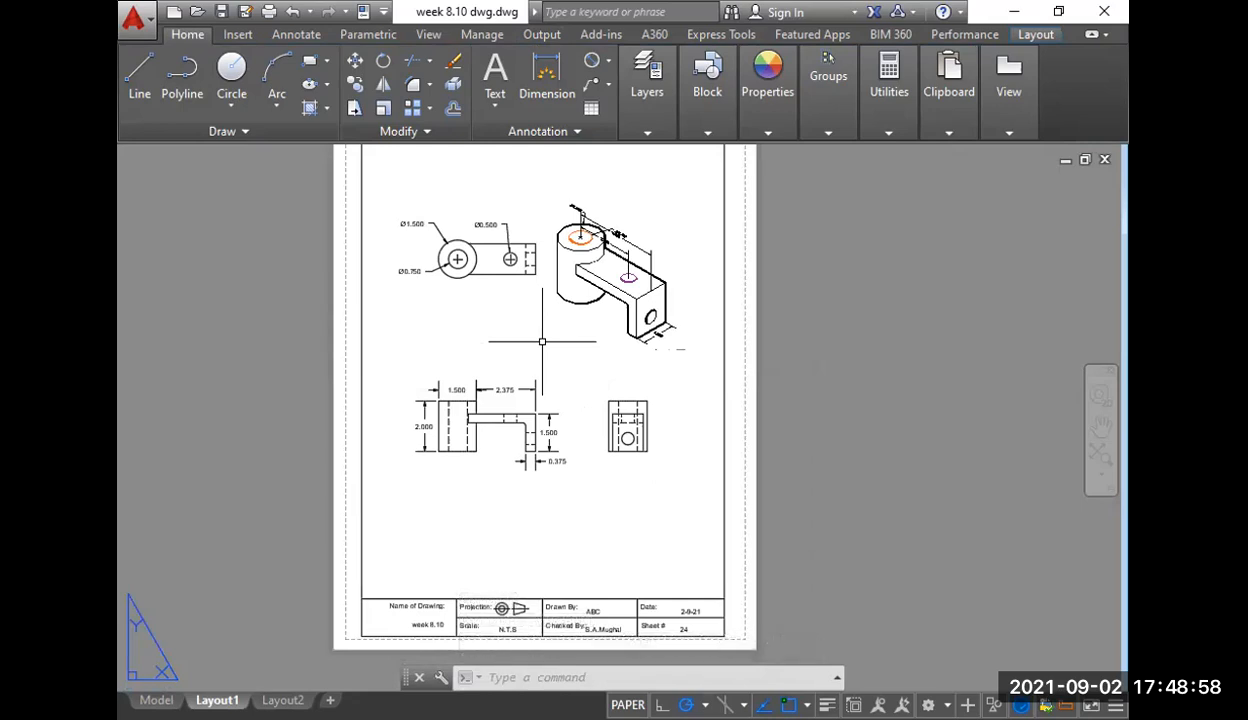
{"action": "key", "text": "ctrl+p"}
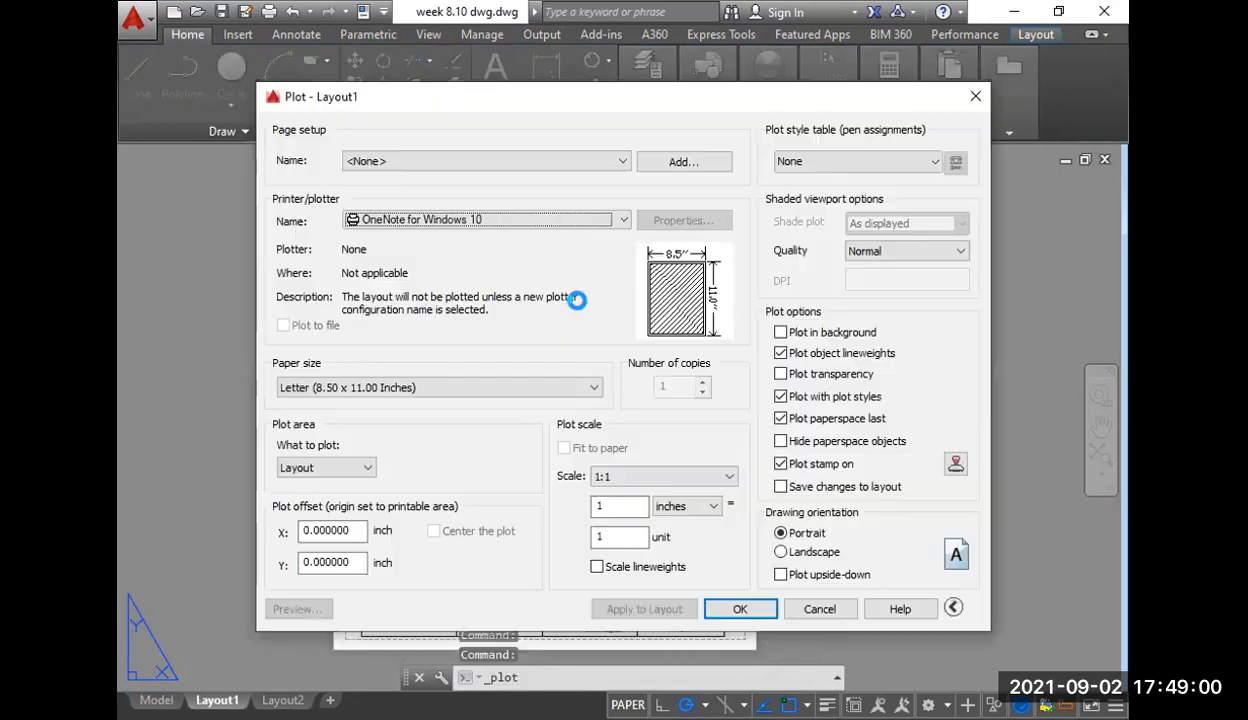
{"action": "left_click", "coordinate": [543, 221]}
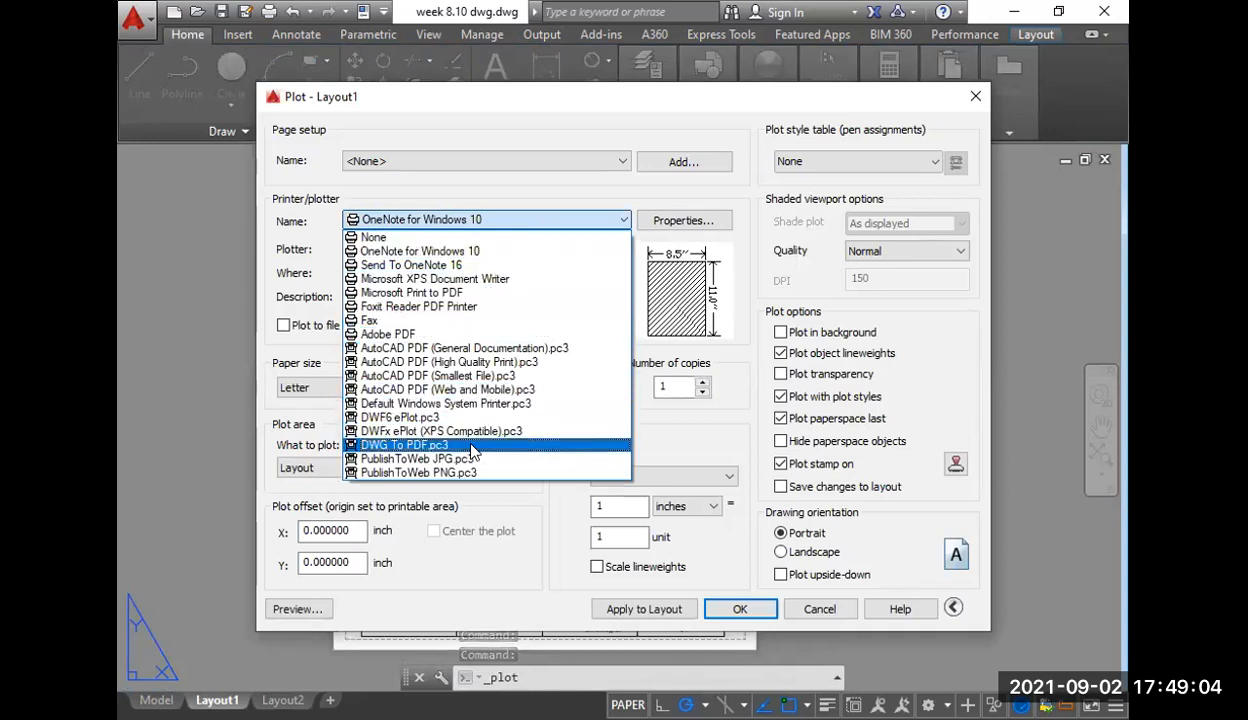
{"action": "left_click", "coordinate": [471, 446]}
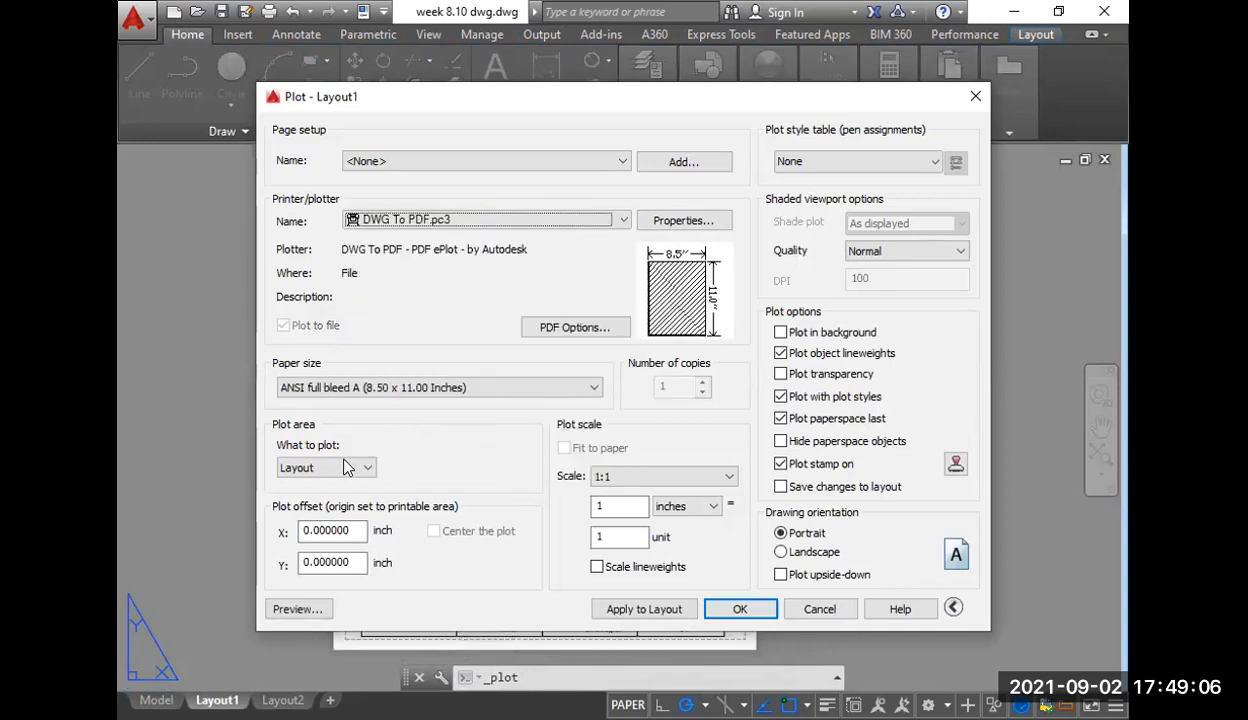
- Set the plot's paper size to ISO A4 (210.00 x 297.00 MM)
{"action": "left_click", "coordinate": [487, 387]}
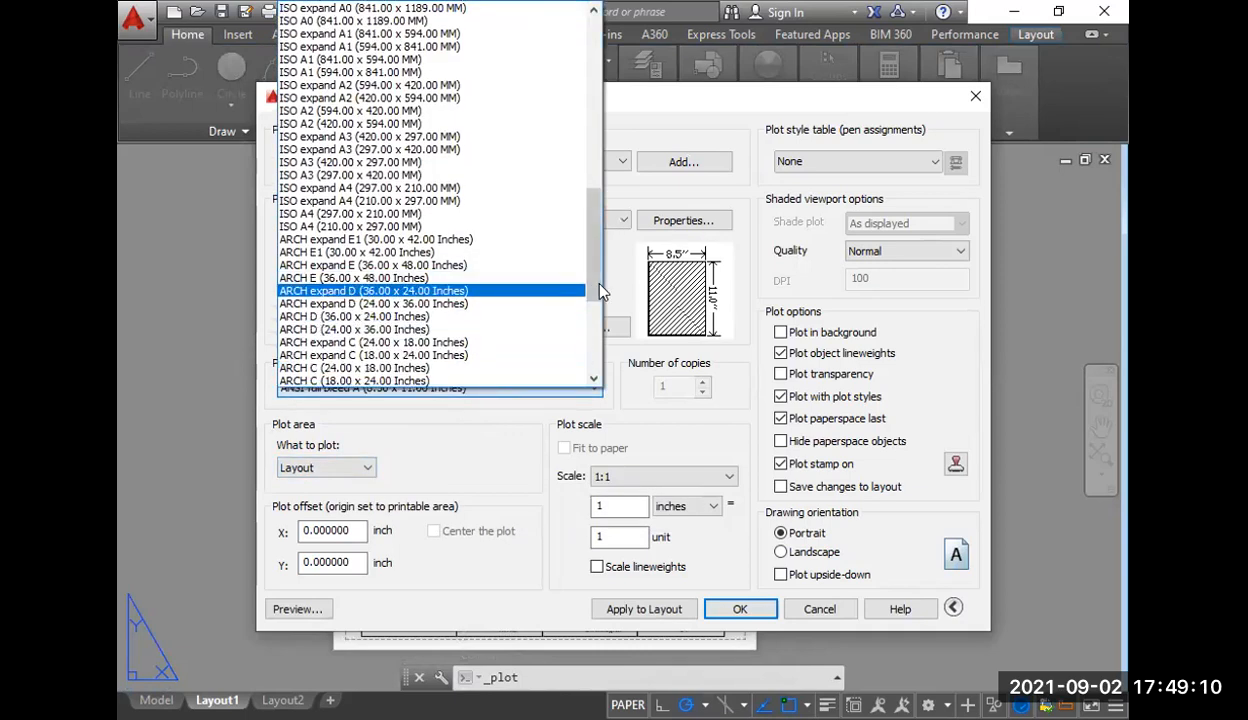
{"action": "scroll", "coordinate": [598, 292], "scroll_direction": "down", "scroll_amount": 3}
{"action": "left_click_drag", "start_coordinate": [590, 324], "coordinate": [577, 281]}
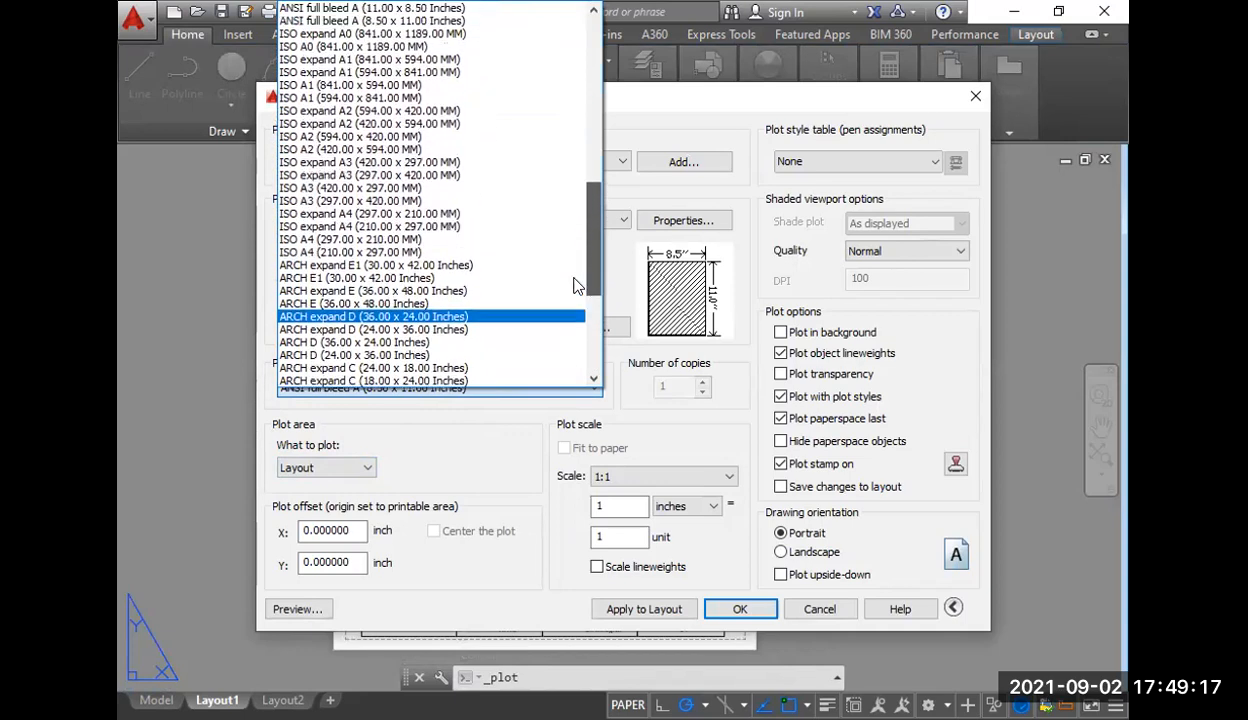
{"action": "left_click", "coordinate": [397, 256]}
- Set the plot area to a window spanning opposite corners of the sheet's border, including the title block
{"action": "left_click", "coordinate": [346, 470]}
{"action": "left_click", "coordinate": [313, 524]}
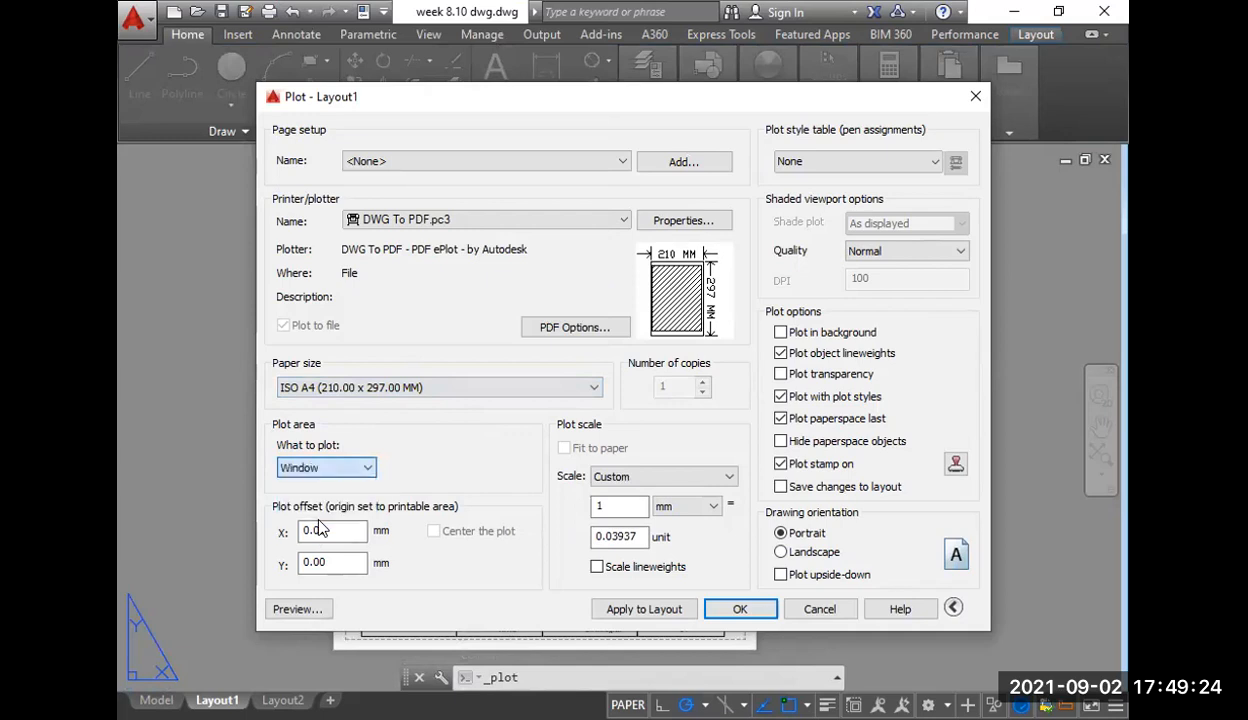
{"action": "scroll", "coordinate": [407, 333], "scroll_direction": "up", "scroll_amount": 2}
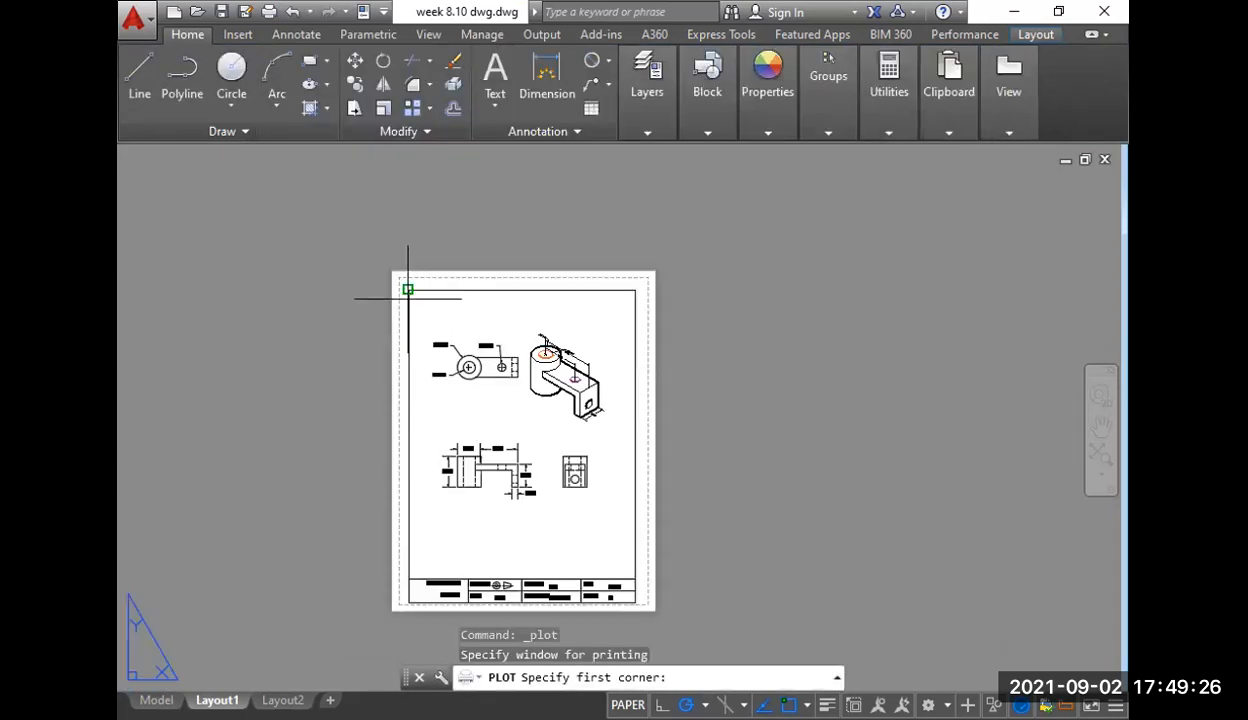
{"action": "left_click", "coordinate": [408, 289]}
{"action": "left_click", "coordinate": [635, 603]}
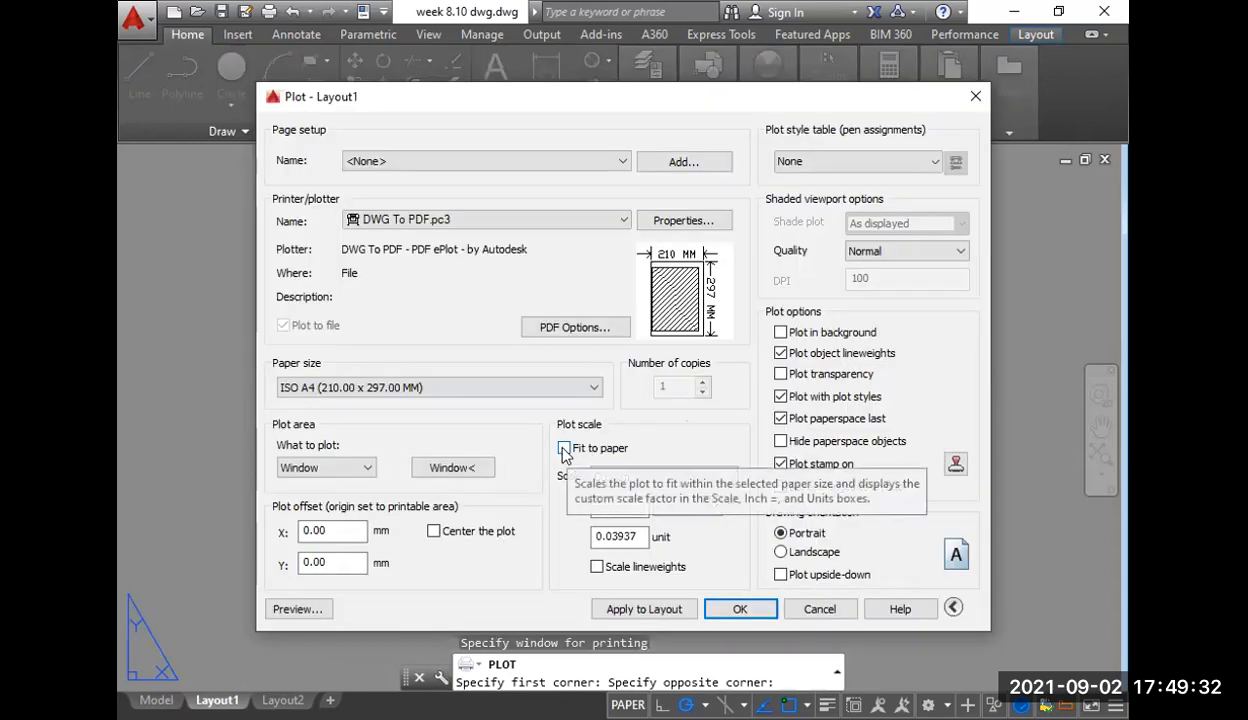
- Fit the plot to the paper, center it, and inspect the plot preview up close
{"action": "left_click", "coordinate": [564, 449]}
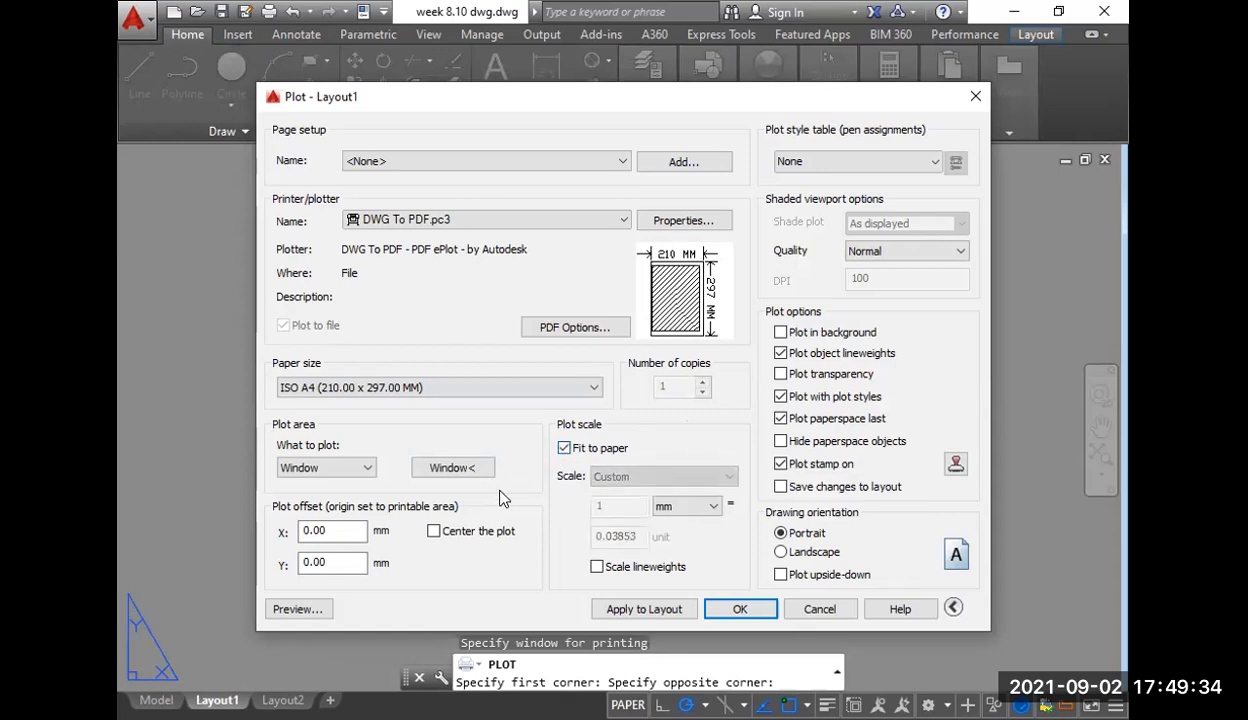
{"action": "left_click", "coordinate": [436, 532]}
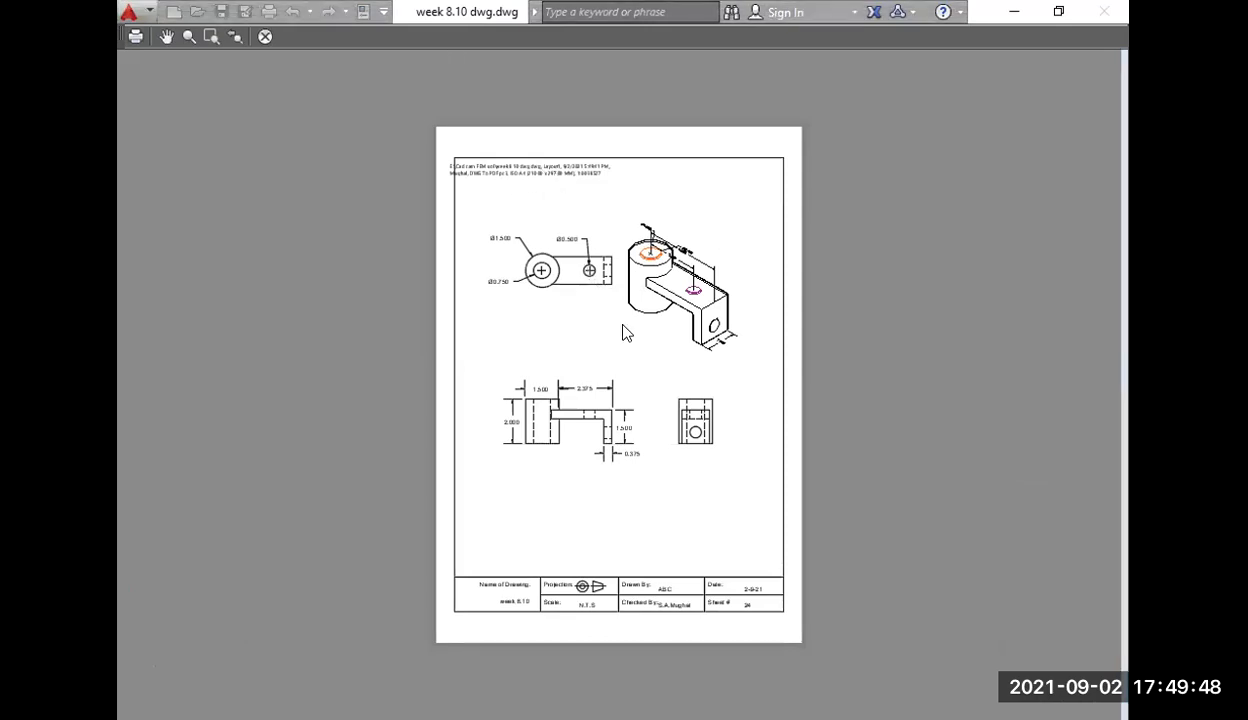
{"action": "scroll", "coordinate": [585, 316], "scroll_direction": "up", "scroll_amount": 7}
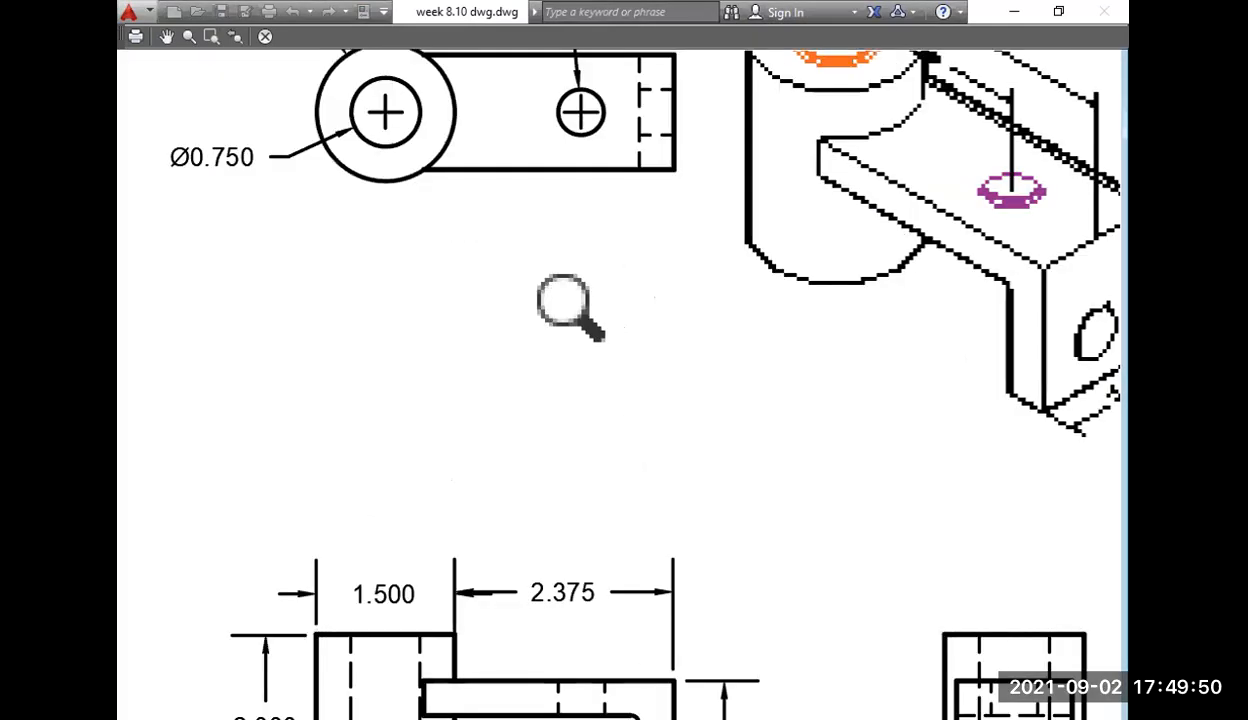
- Check the full sheet and its title block in the plot preview, and plot it from there
{"action": "scroll", "coordinate": [578, 310], "scroll_direction": "down", "scroll_amount": 3}
{"action": "scroll", "coordinate": [580, 311], "scroll_direction": "down", "scroll_amount": 4}
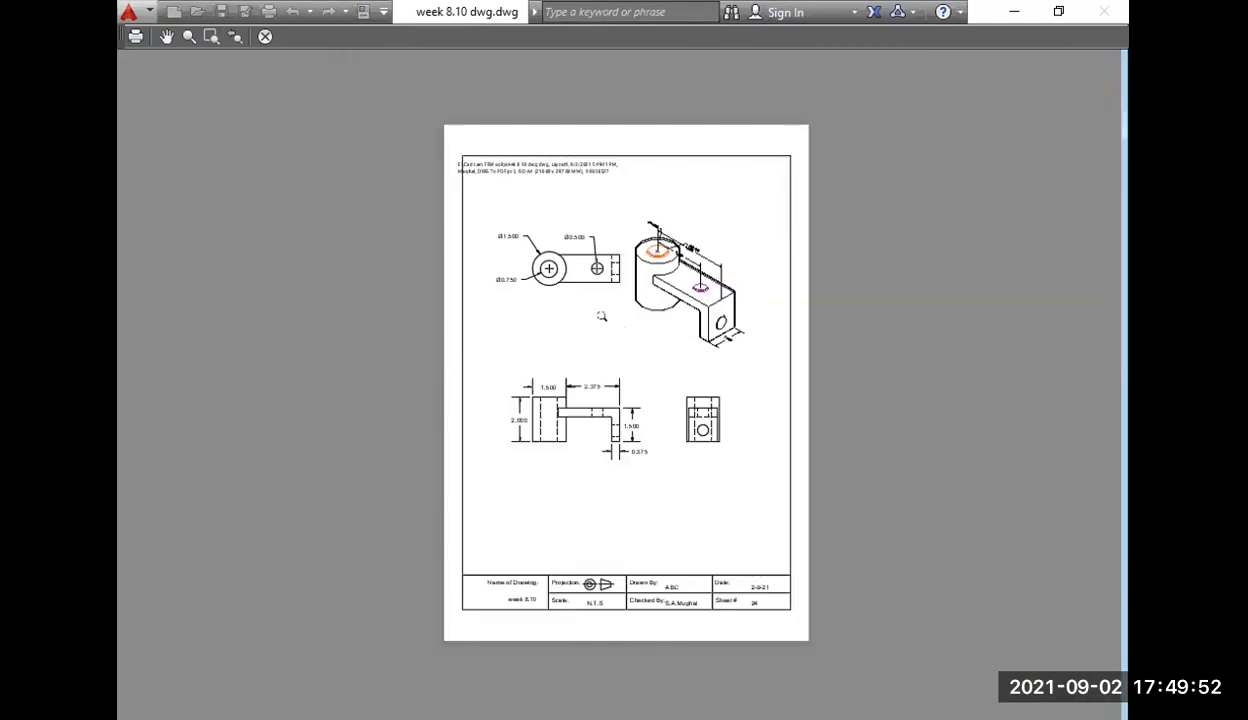
{"action": "scroll", "coordinate": [701, 271], "scroll_direction": "up", "scroll_amount": 1}
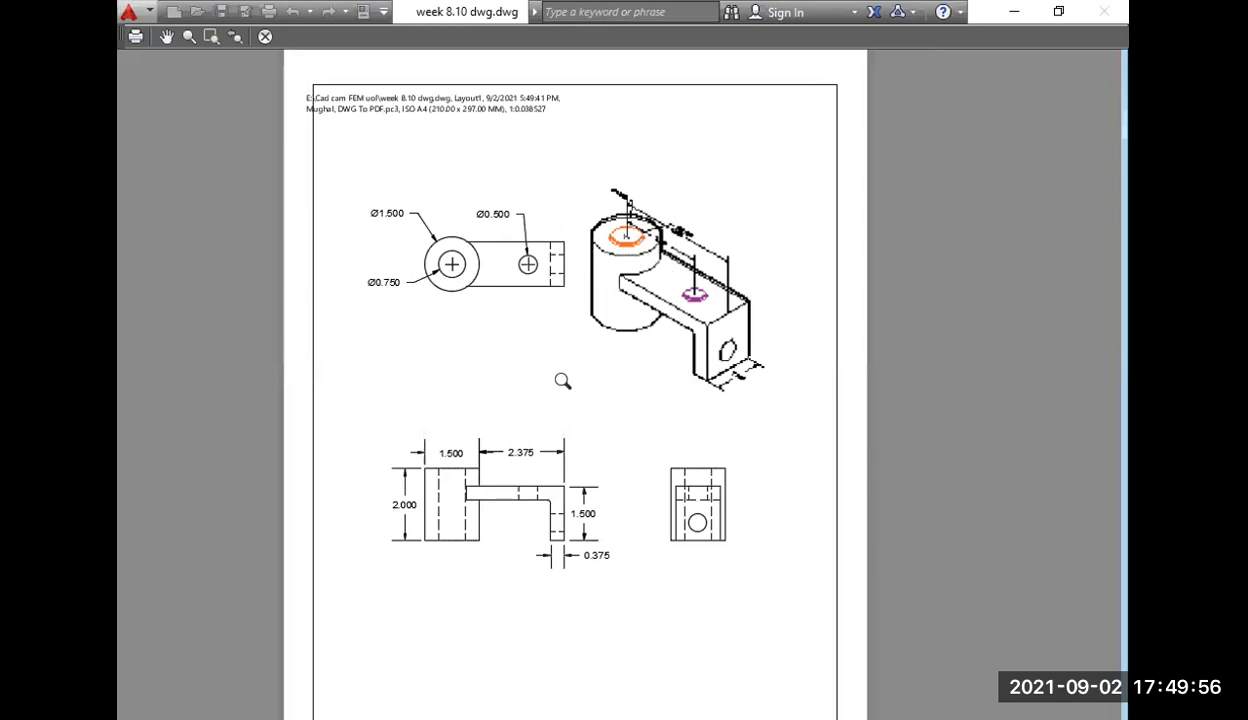
{"action": "middle_click_drag", "start_coordinate": [545, 462], "coordinate": [539, 305]}
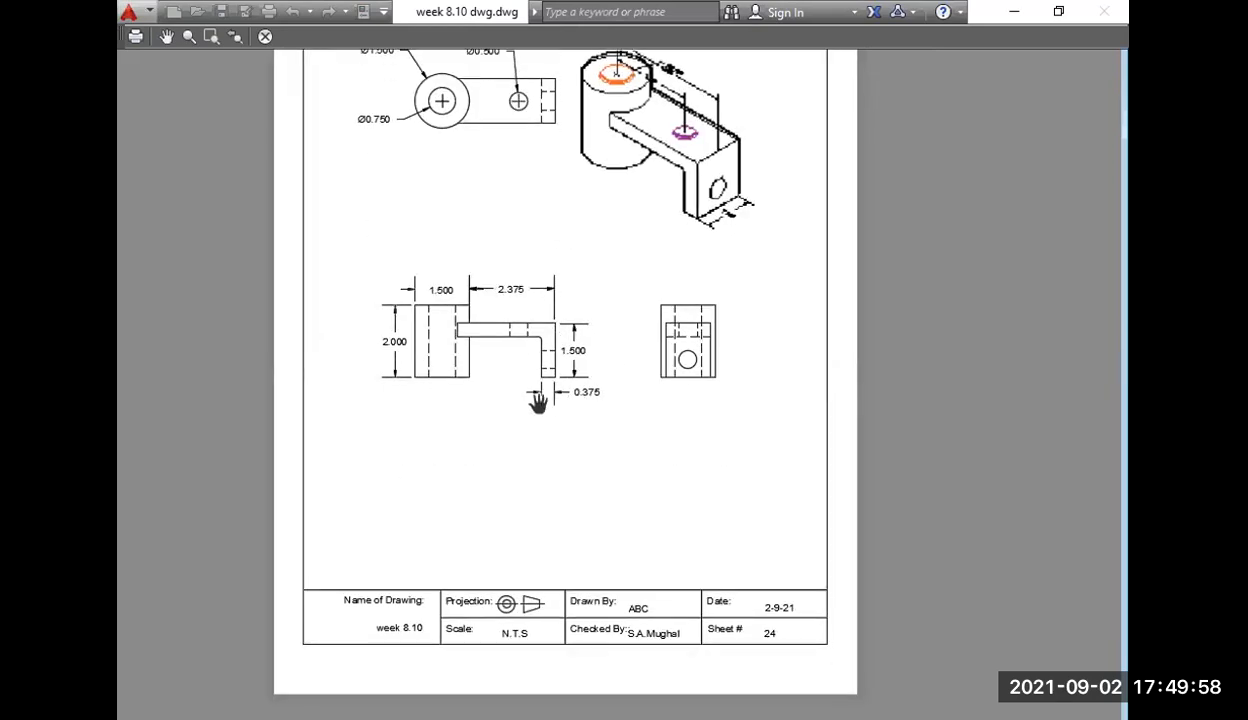
{"action": "right_click", "coordinate": [443, 305]}
{"action": "left_click", "coordinate": [488, 313]}
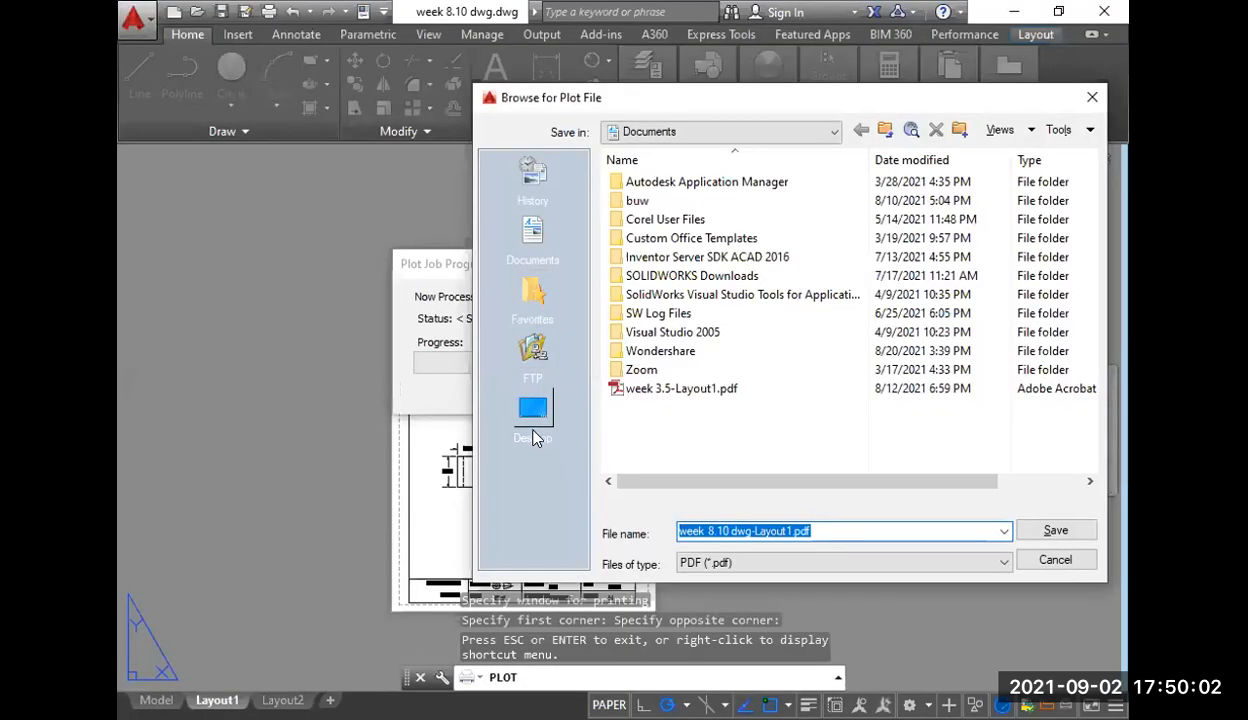
- Save the plotted PDF to the Desktop under the file name shaft holder
{"action": "left_click", "coordinate": [533, 408]}
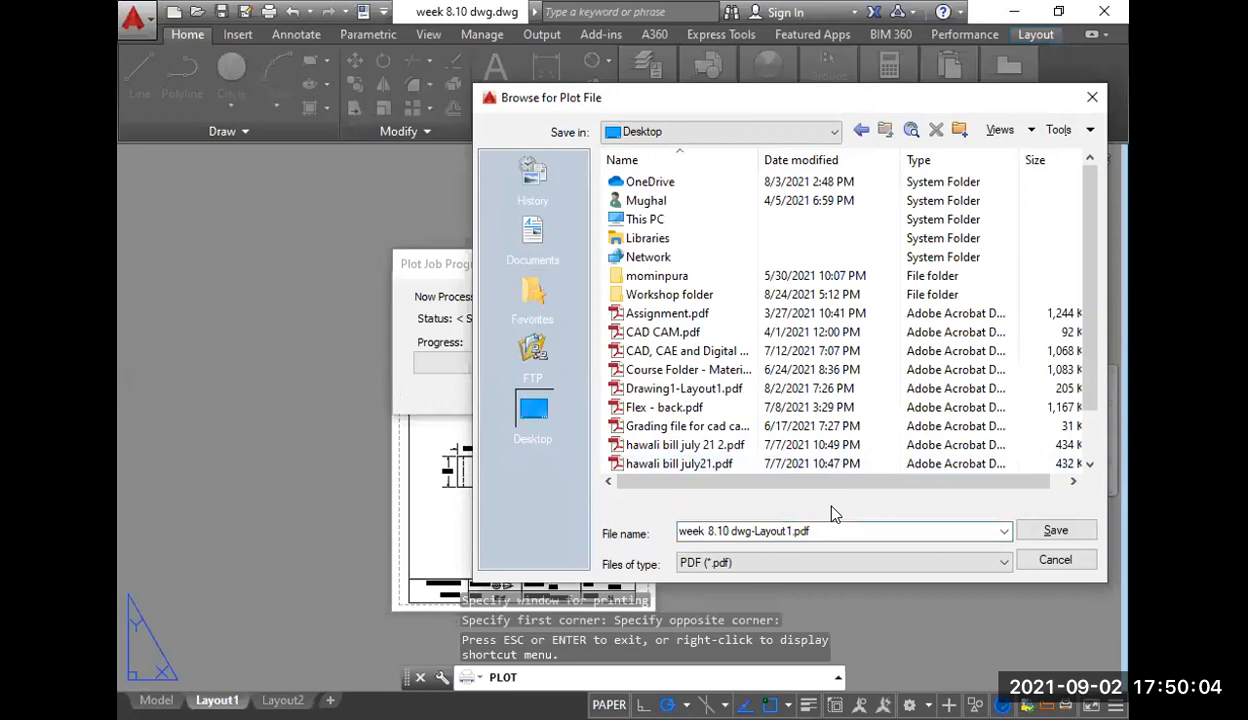
{"action": "left_click", "coordinate": [817, 530]}
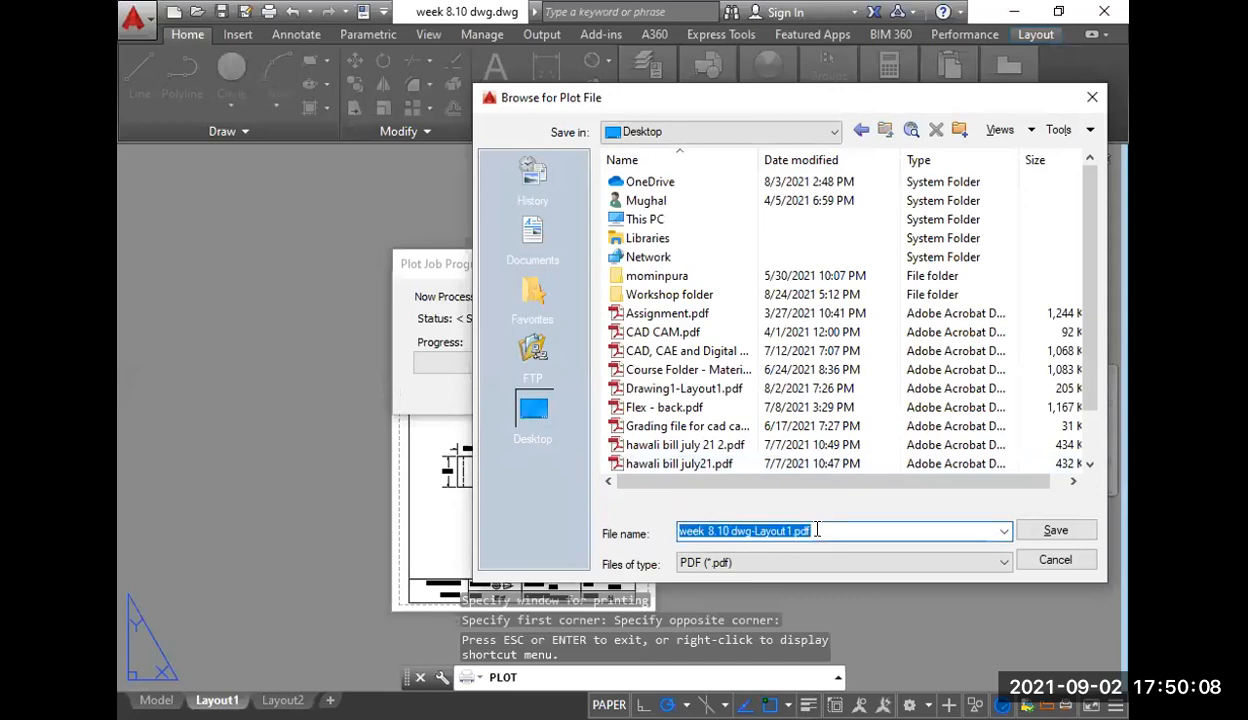
{"action": "type", "text": "a"}
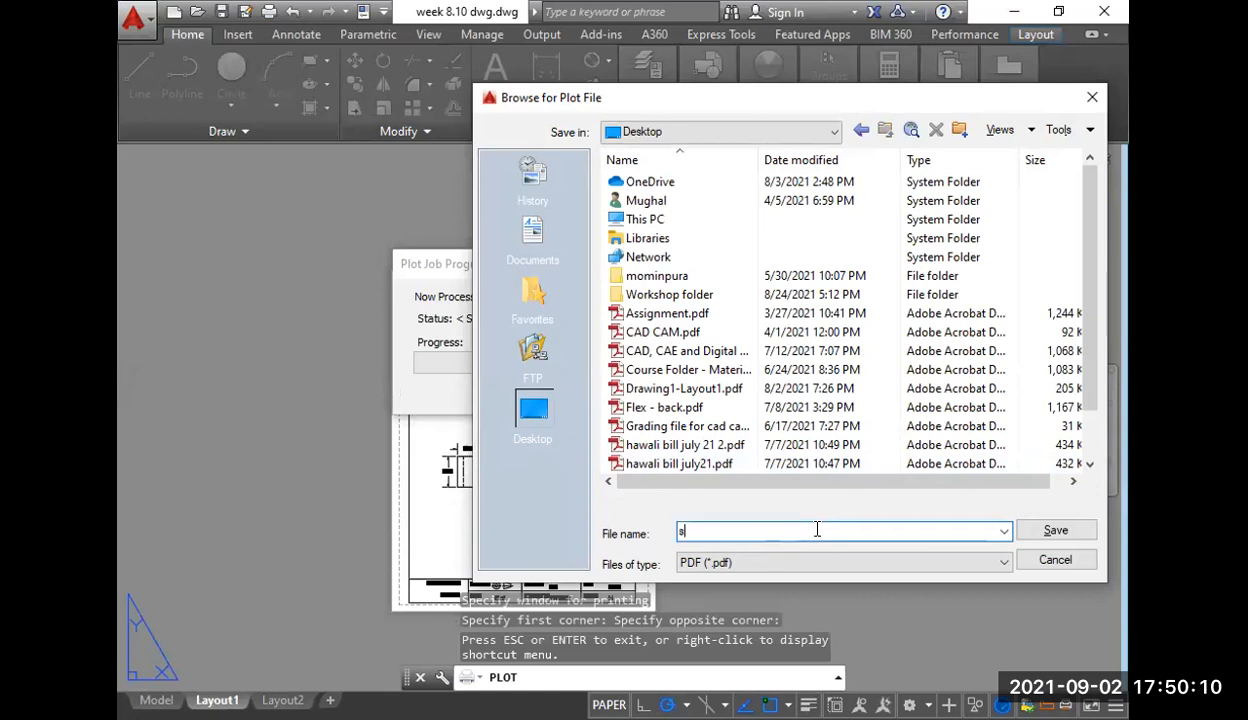
{"action": "type", "text": "haft holder"}
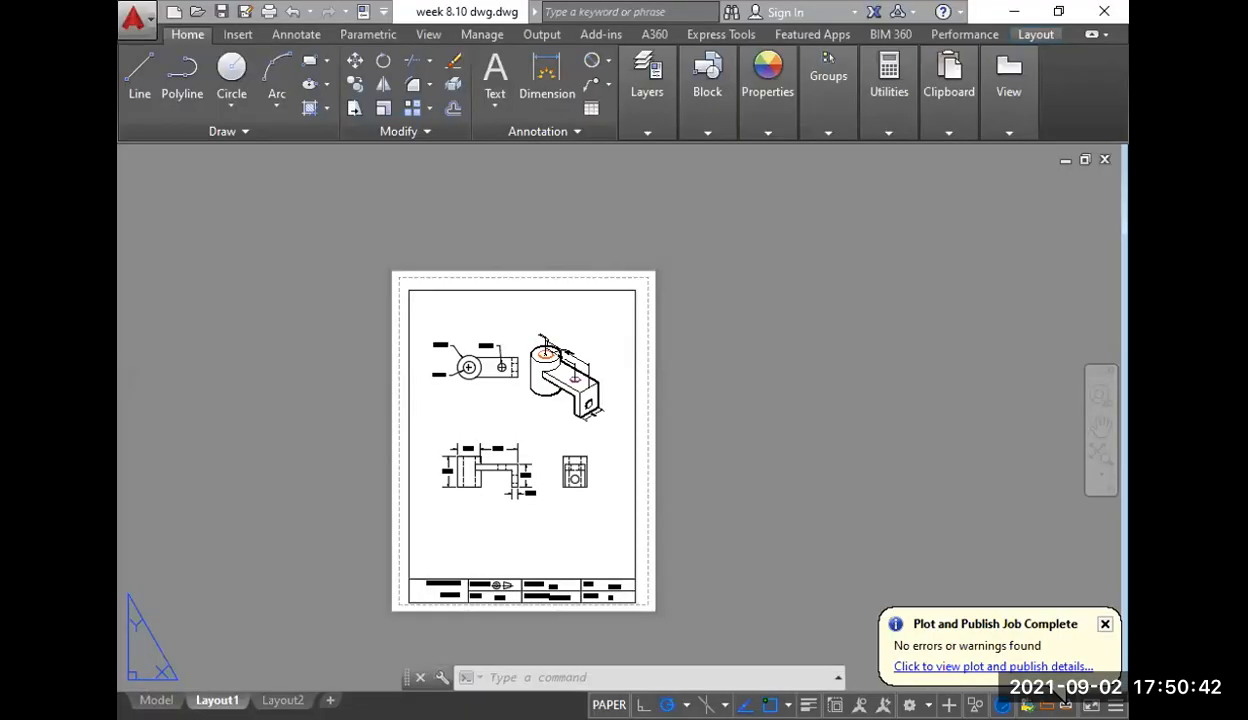
- Switch from Layout1 back to model space and view the dimensioned 3D link arm
{"action": "left_click", "coordinate": [156, 700]}
{"action": "middle_click_drag", "start_coordinate": [479, 530], "coordinate": [430, 460]}
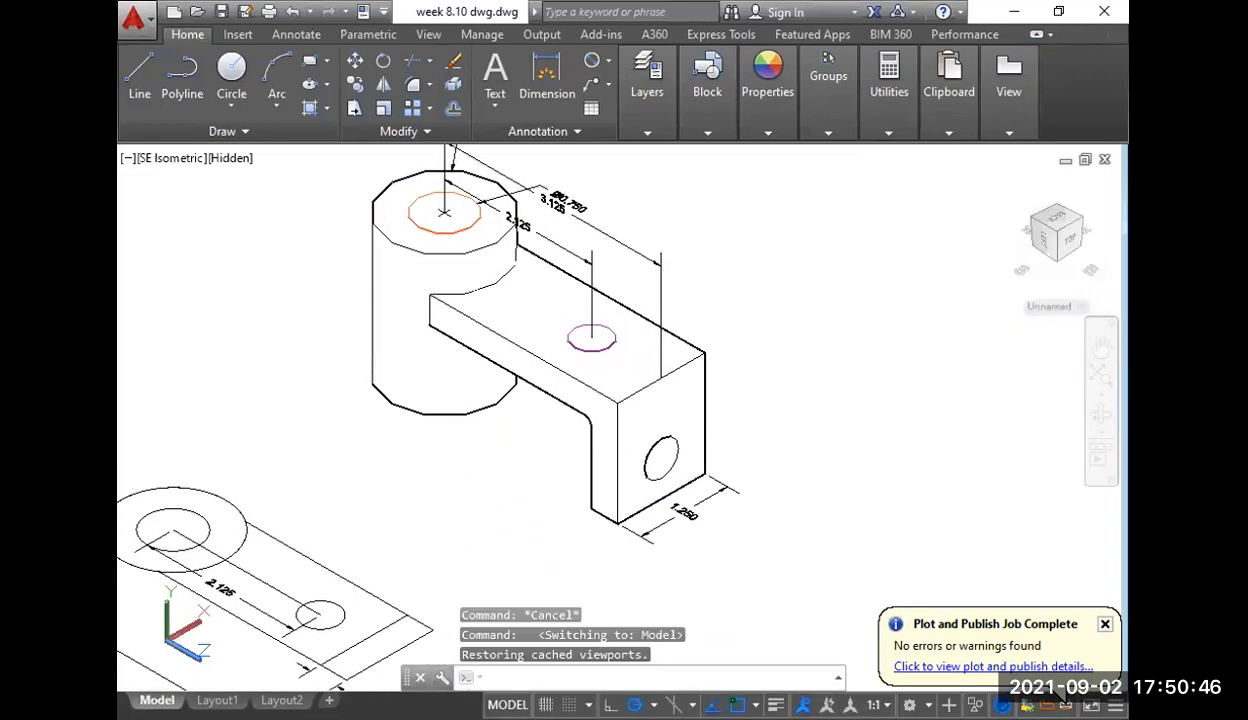
{"action": "middle_click_drag", "start_coordinate": [520, 440], "coordinate": [521, 487]}
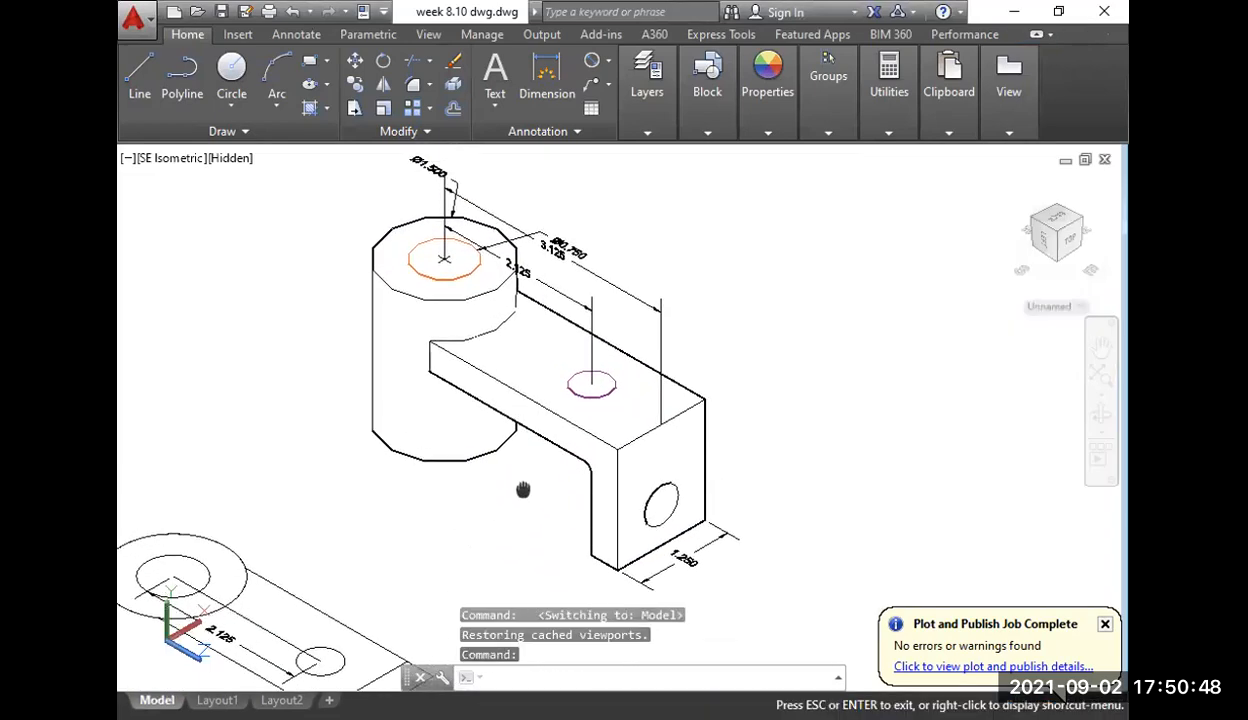